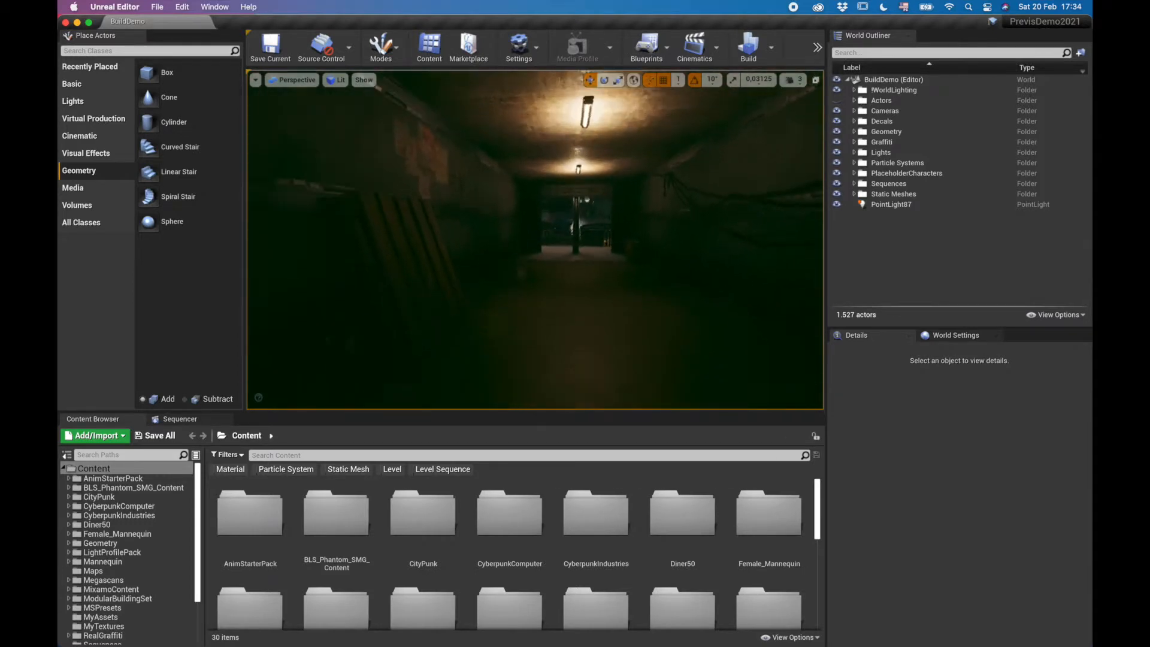
Step: Fly the view along the lamp-lit tunnel and out through its far opening to examine the set's interior
right_click_drag(719, 237, 719, 150)
right_click_drag(536, 239, 665, 237)
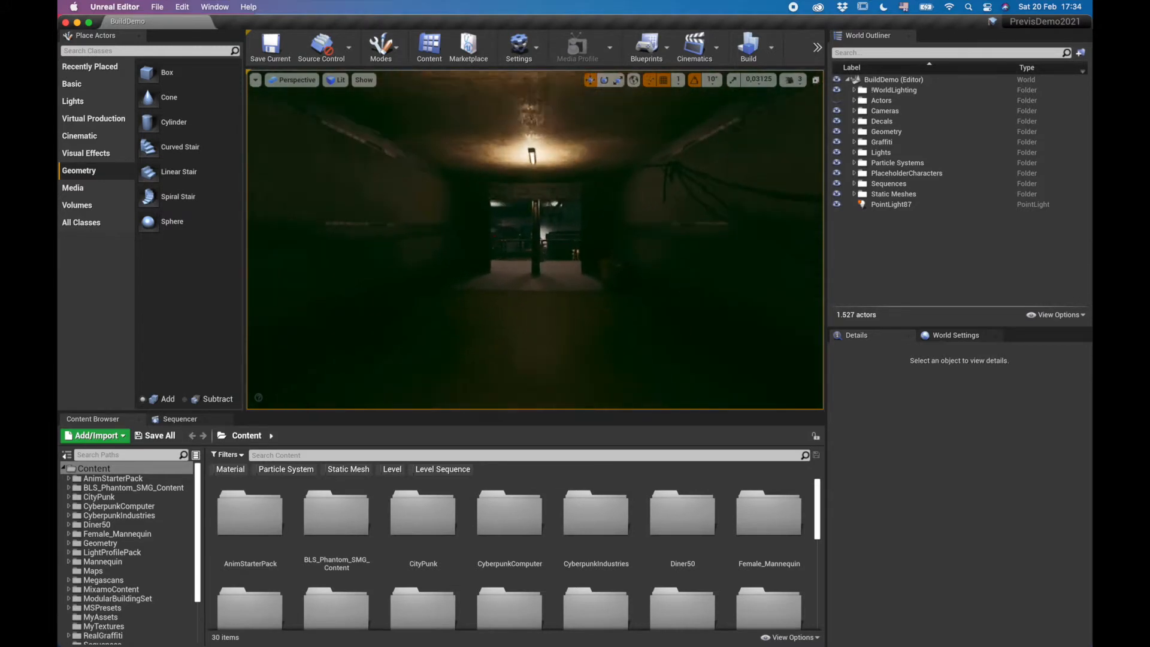
key("w")
right_click_drag(535, 240, 821, 231)
key("w")
key("w")
key("w")
key("w")
key("w")
key("w")
mouse_move(535, 239)
right_mouse_down()
mouse_move(554, 225)
mouse_move(624, 238)
mouse_move(794, 239)
right_mouse_up()
key("w")
key("w")
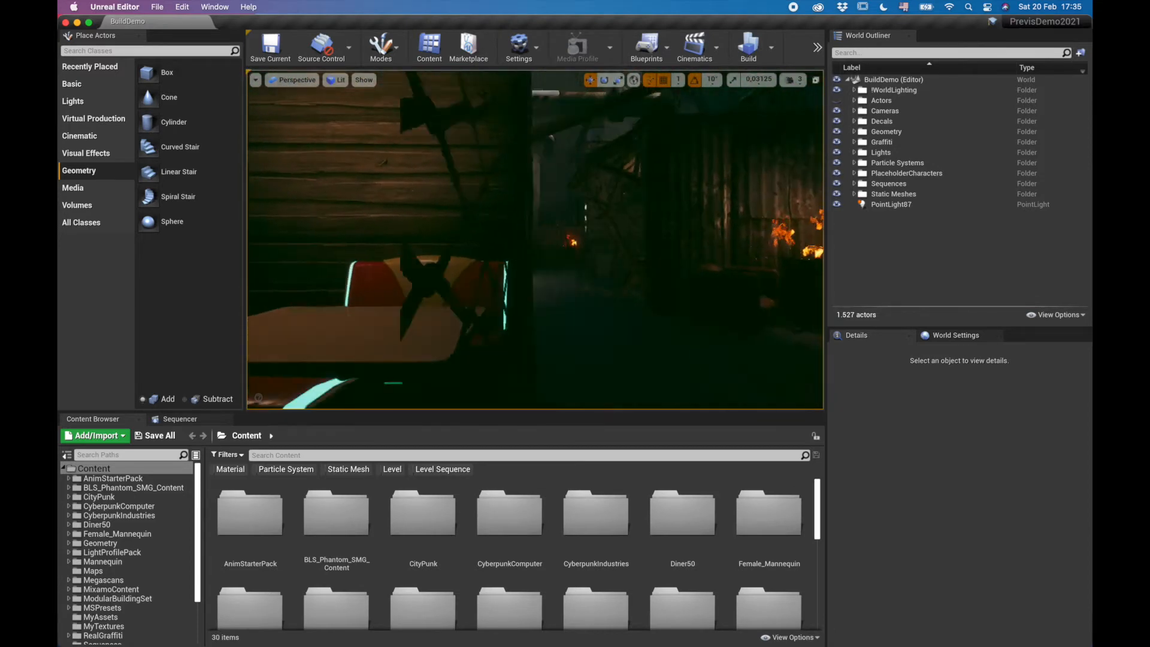
Step: Tour the burning alley, the stairwell, the fenced upper corridor and the neon-lit courtyard with its central tower
key("w")
mouse_move(794, 238)
right_mouse_down()
mouse_move(722, 237)
mouse_move(713, 225)
mouse_move(983, 239)
right_mouse_up()
key("w")
key("w")
key("a")
right_click_drag(536, 240, 629, 237)
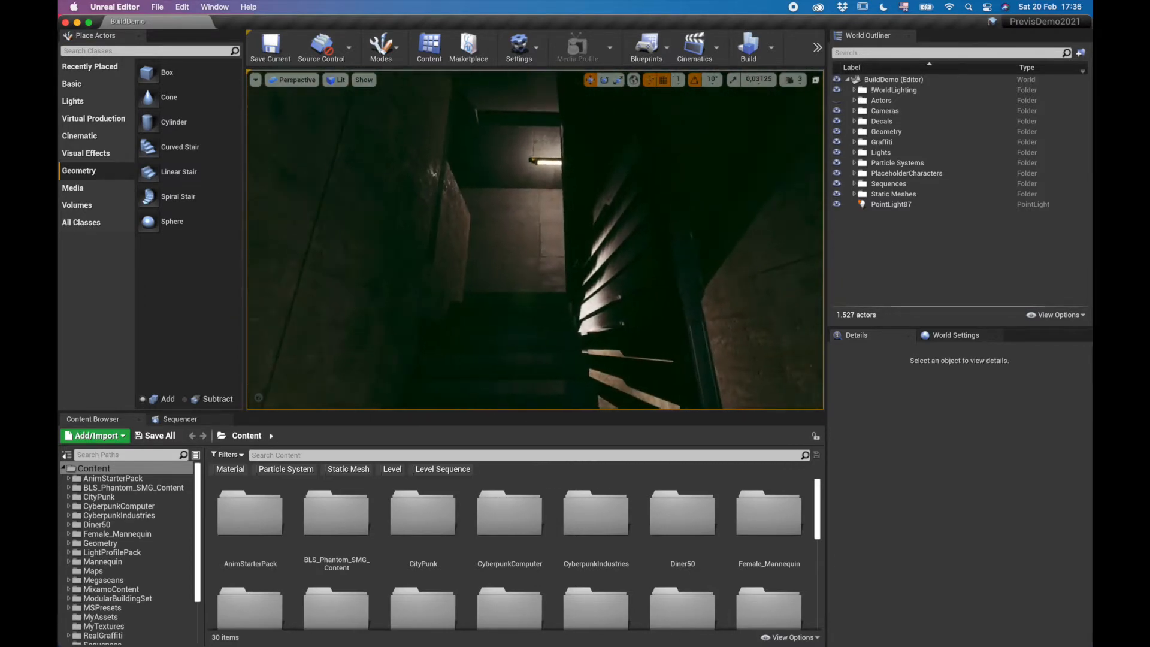
right_click_drag(535, 239, 359, 225)
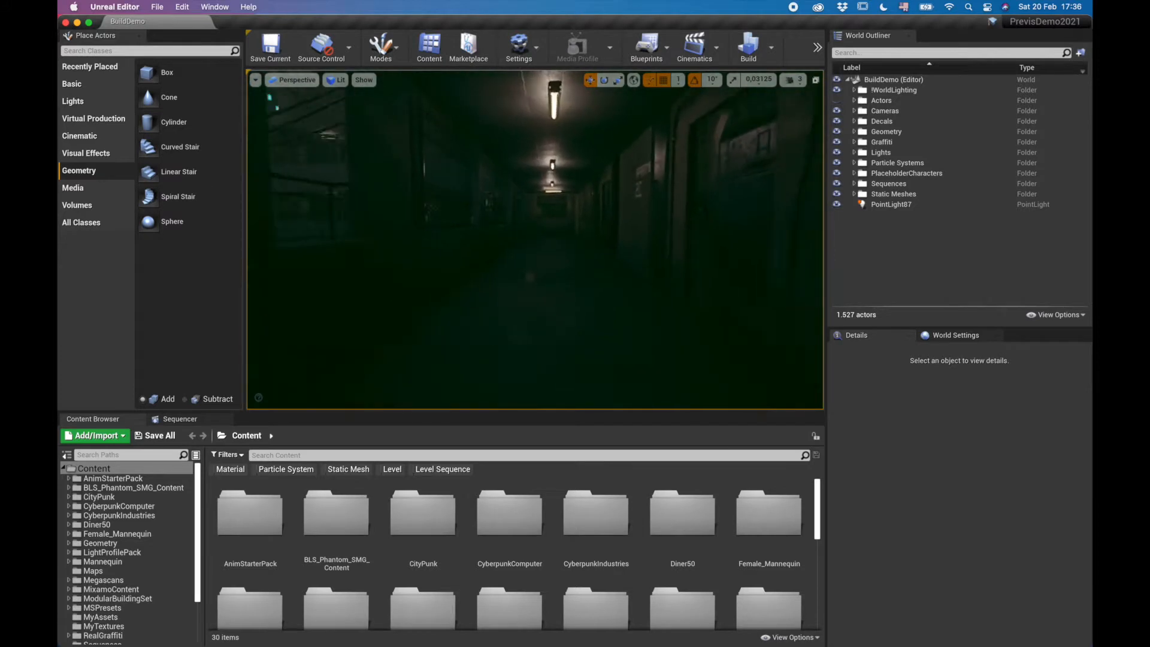
right_click_drag(359, 225, 369, 225)
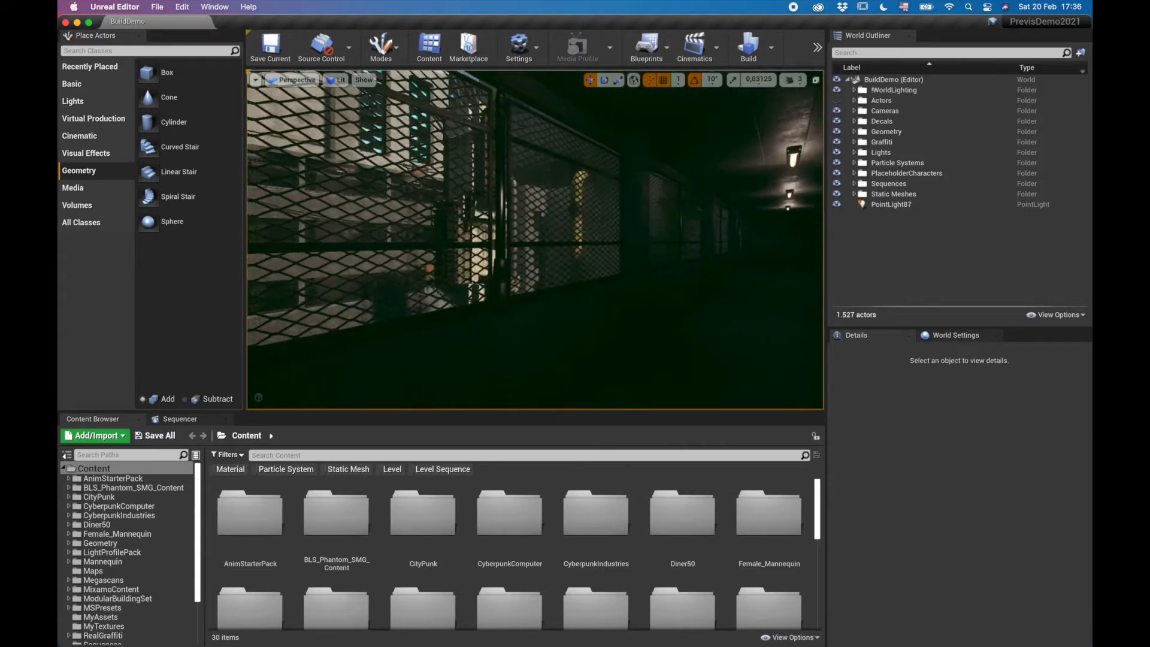
right_click_drag(369, 225, 478, 273)
key("w")
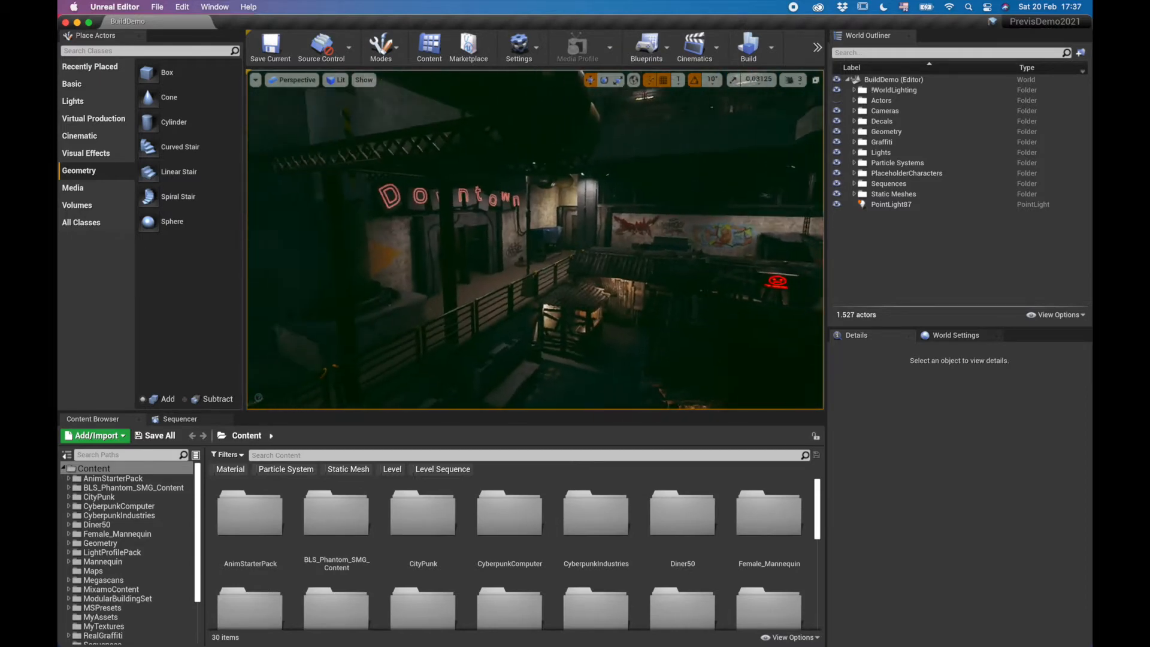
right_click_drag(535, 239, 459, 215)
right_click_drag(535, 240, 719, 187)
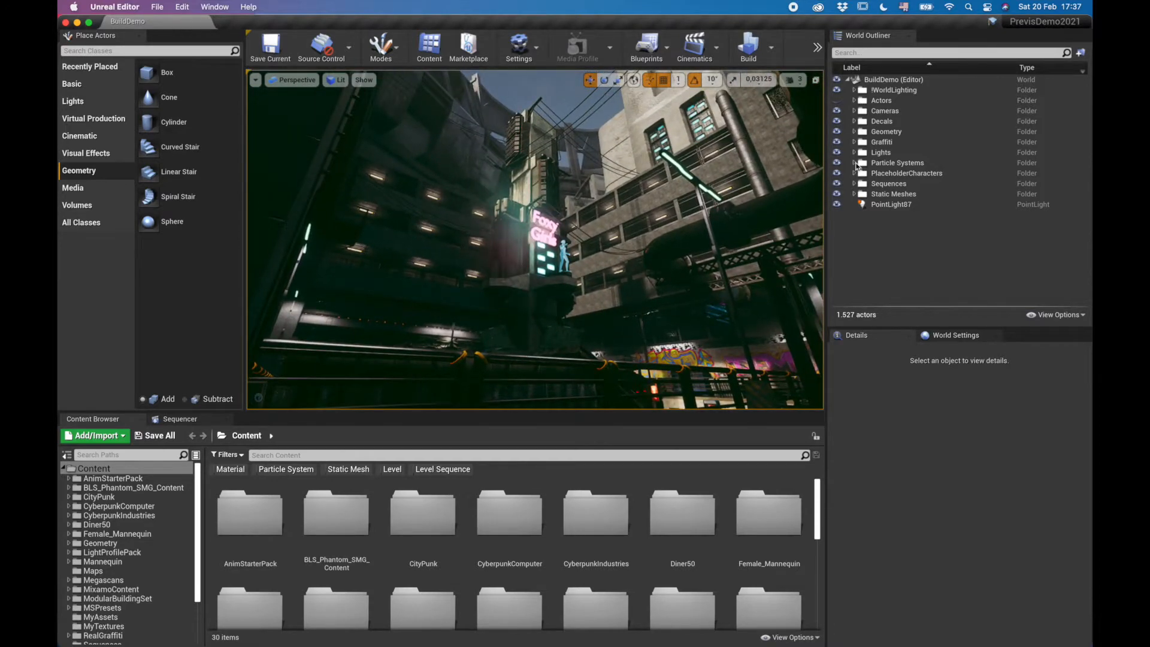
Step: Move the PointLight87 actor into the Lights folder
left_click_drag(891, 205, 888, 154)
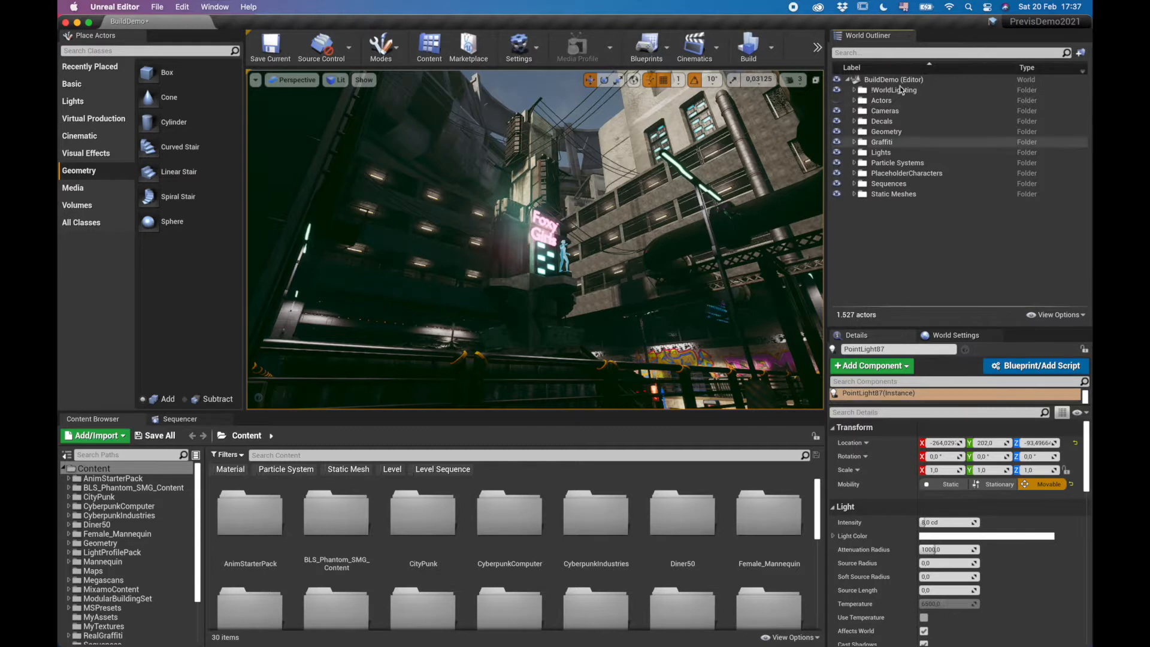
Step: Hide the Static Meshes, Lights, Graffiti, Decals, PlaceholderCharacters and Particle Systems folders so the base geometry stands alone
left_click(838, 196)
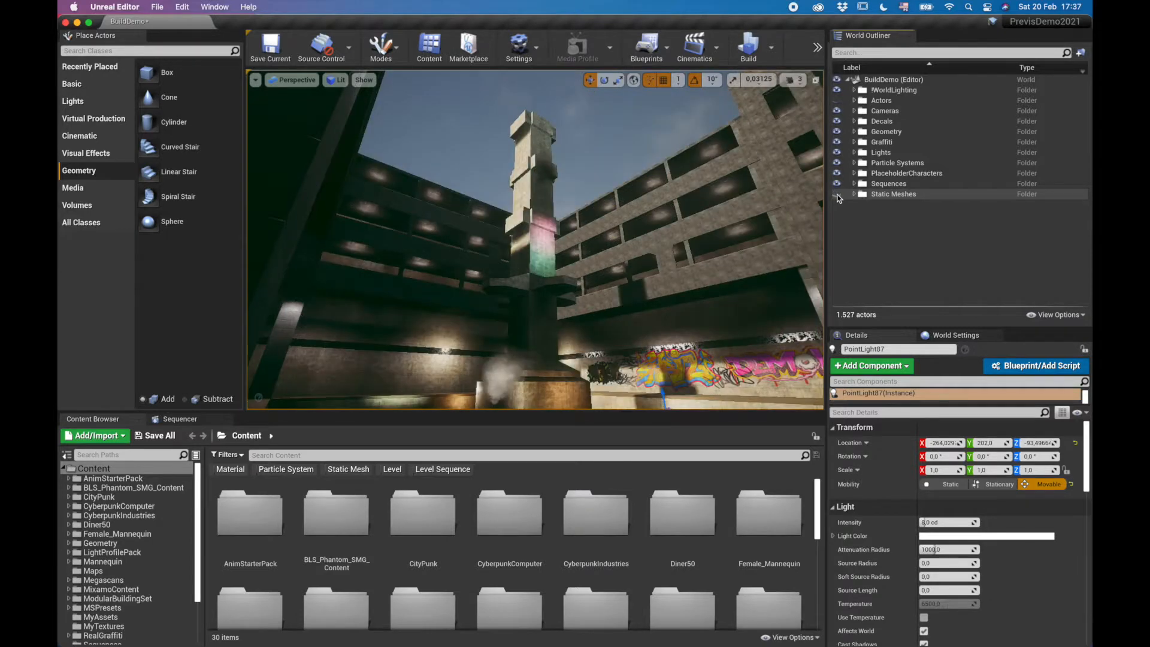
left_click(837, 153)
left_click(839, 144)
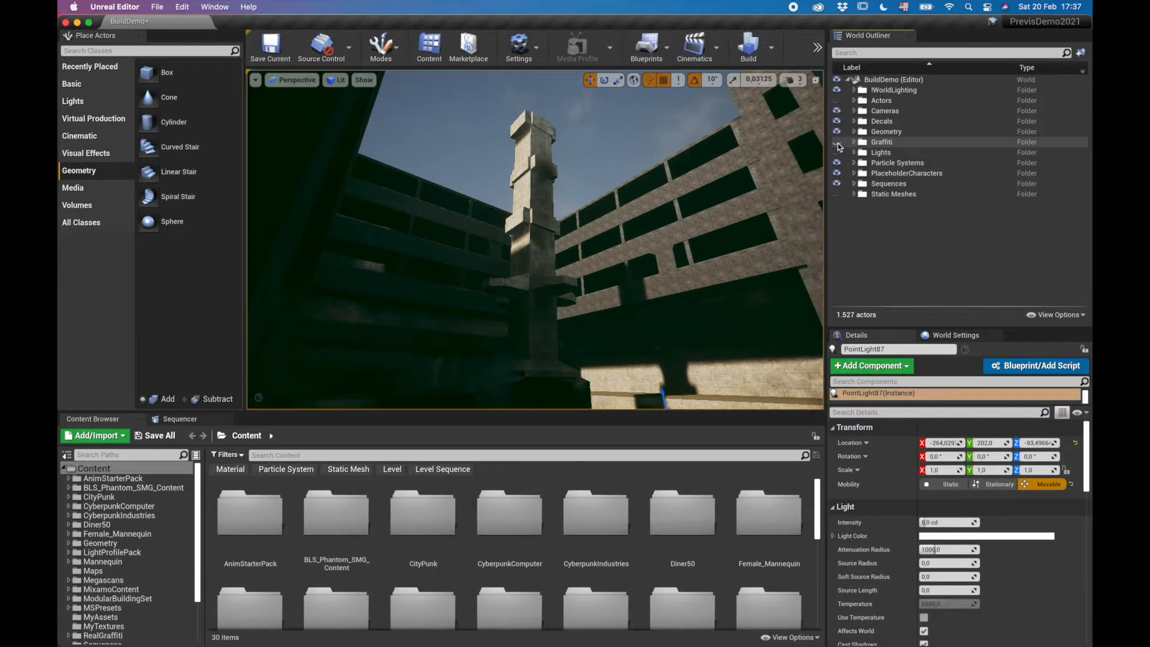
left_click(837, 121)
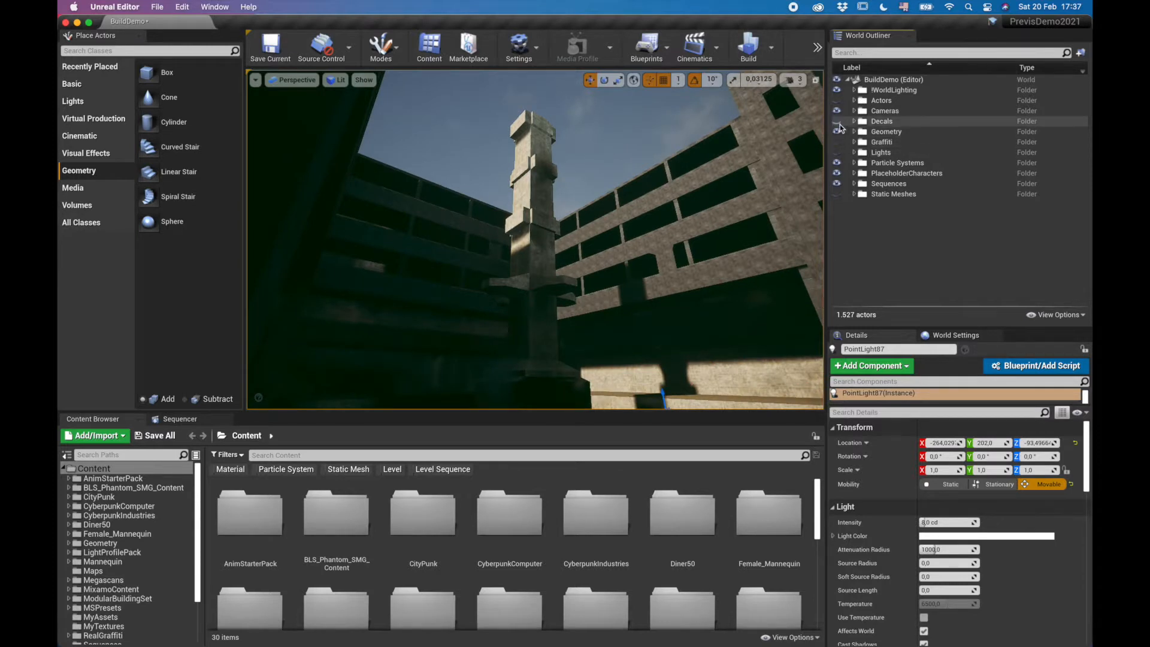
left_click(838, 174)
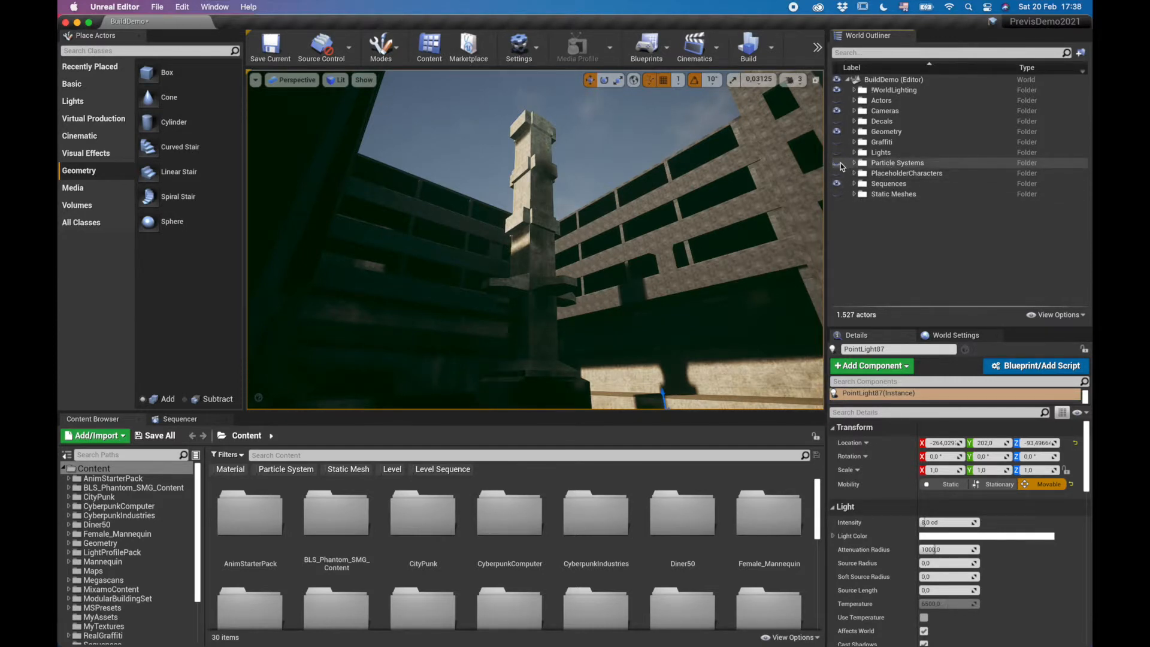
Step: Show the Lights, Particle Systems, Graffiti and Decals folders again while viewing the bare tunnel
mouse_move(694, 245)
right_mouse_down()
mouse_move(688, 281)
mouse_move(728, 279)
mouse_move(587, 275)
mouse_move(788, 274)
mouse_move(734, 265)
mouse_move(719, 240)
mouse_move(704, 256)
mouse_move(641, 258)
mouse_move(677, 254)
mouse_move(682, 239)
mouse_move(683, 257)
mouse_move(662, 260)
mouse_move(737, 260)
mouse_move(665, 260)
right_mouse_up()
key("Escape")
key("w")
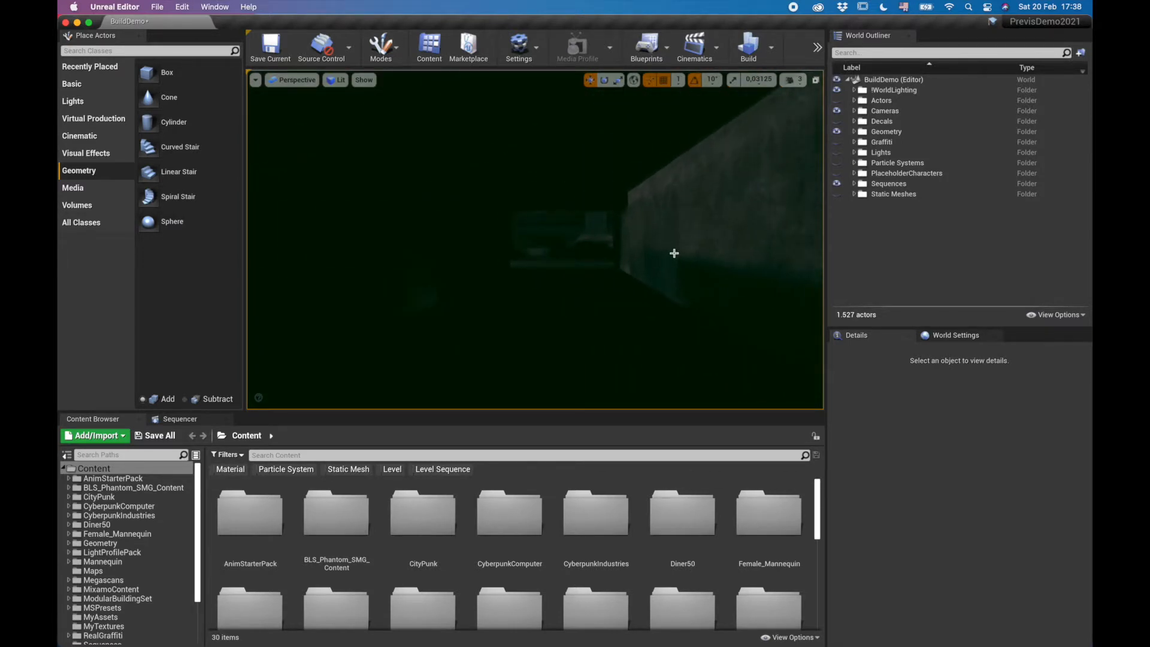
left_click(838, 153)
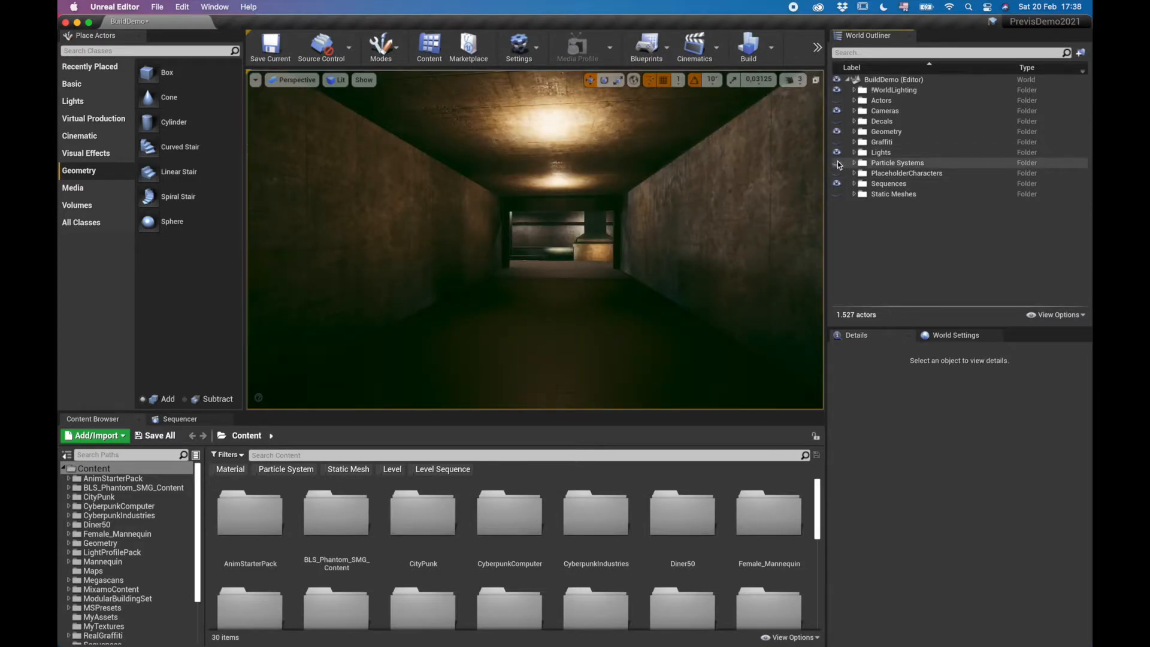
left_click(837, 162)
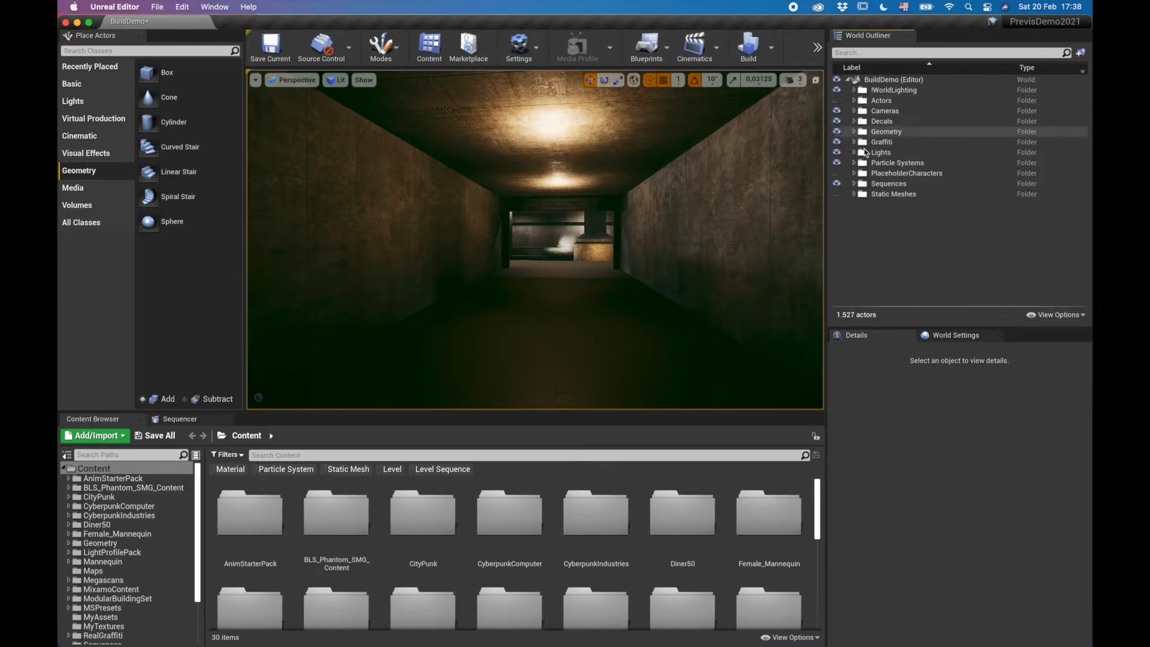
Step: Make the Actors and Static Meshes folders visible while viewing the tunnel from farther back
right_click_drag(677, 213, 888, 180)
key("w")
key("w")
key("s")
right_click_drag(689, 180, 799, 206)
key("w")
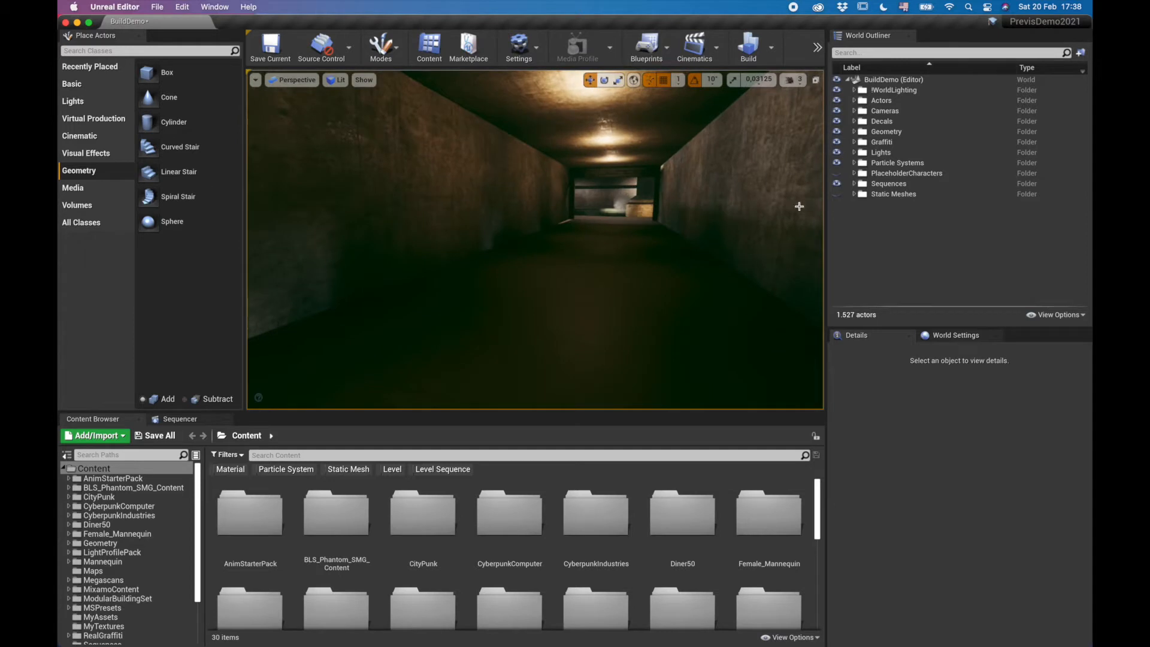
left_click(836, 194)
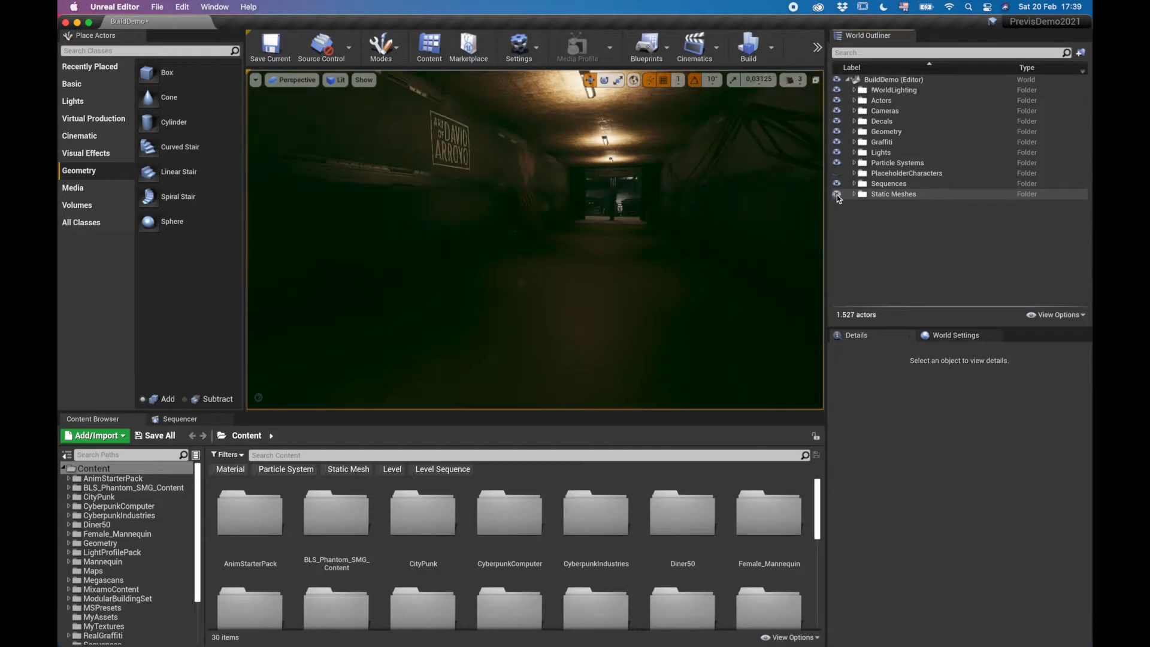
Step: Hide and reshow the Static Meshes folder to compare the courtyard's base geometry with the dressed set
right_click_drag(535, 240, 619, 199)
key("w")
left_click(839, 195)
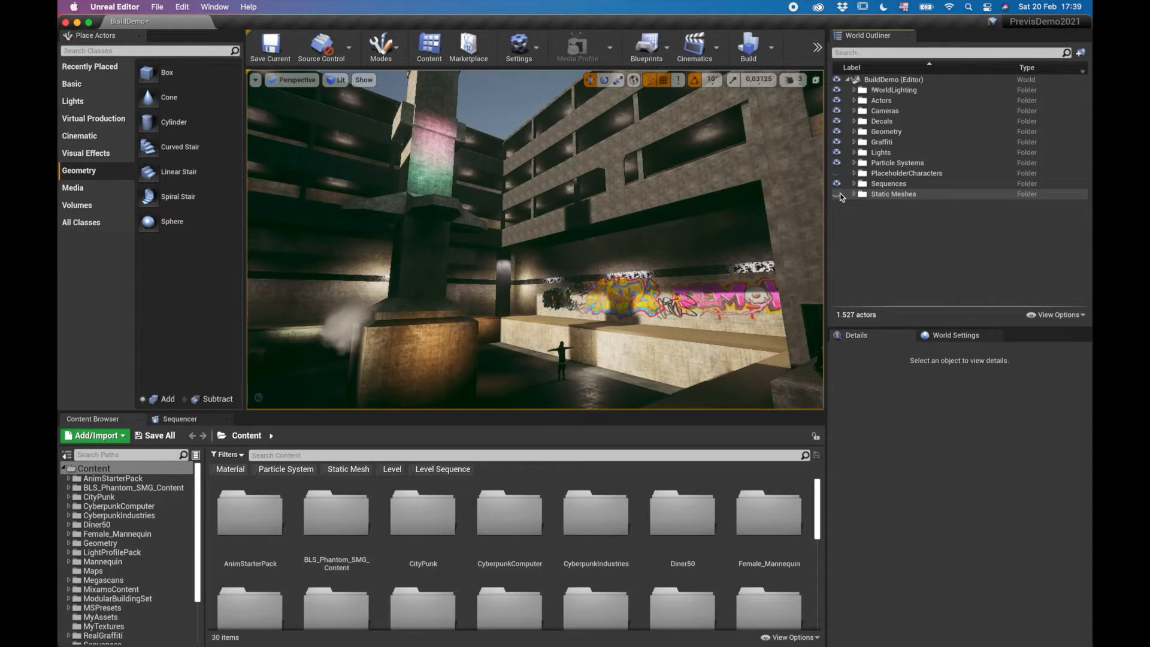
left_click(838, 196)
Step: Compare the fenced upper balcony with the Static Meshes folder hidden and shown
right_click_drag(707, 228, 647, 204)
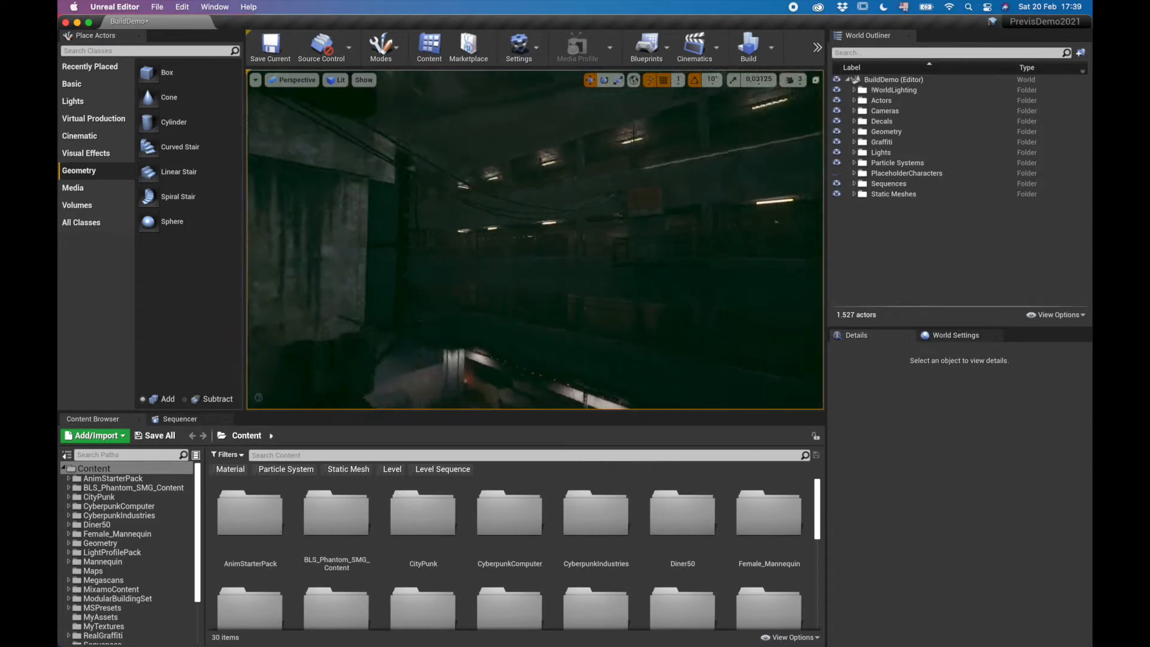
mouse_move(647, 204)
right_mouse_down()
mouse_move(713, 202)
mouse_move(644, 208)
right_mouse_up()
right_click_drag(781, 228, 752, 225)
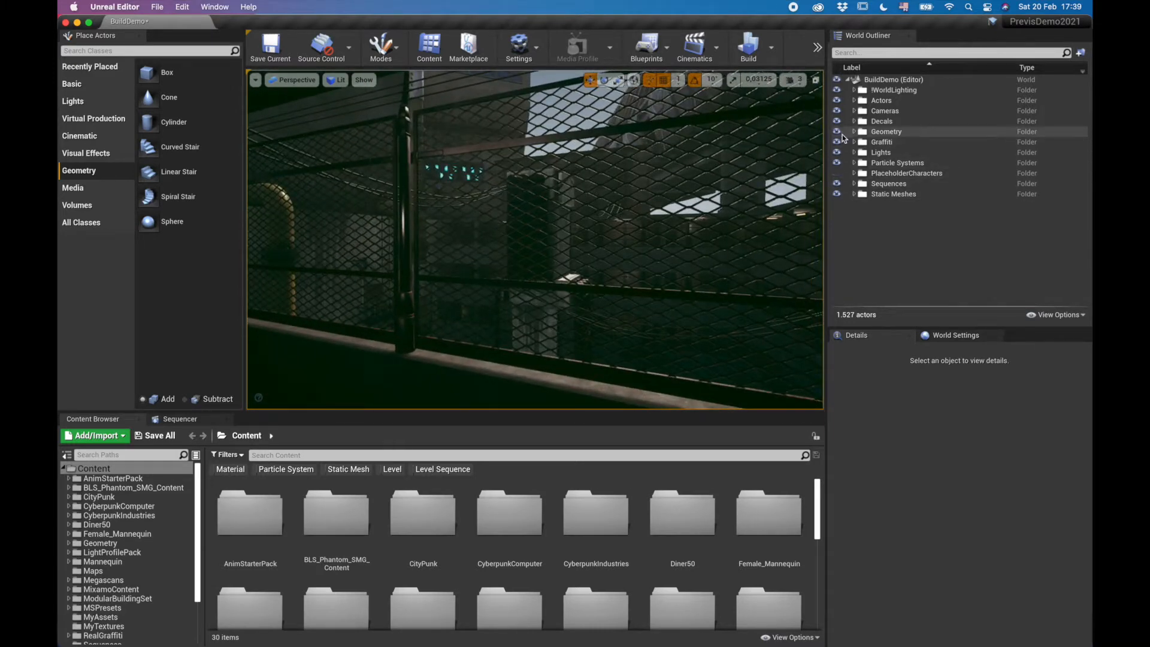
left_click(838, 193)
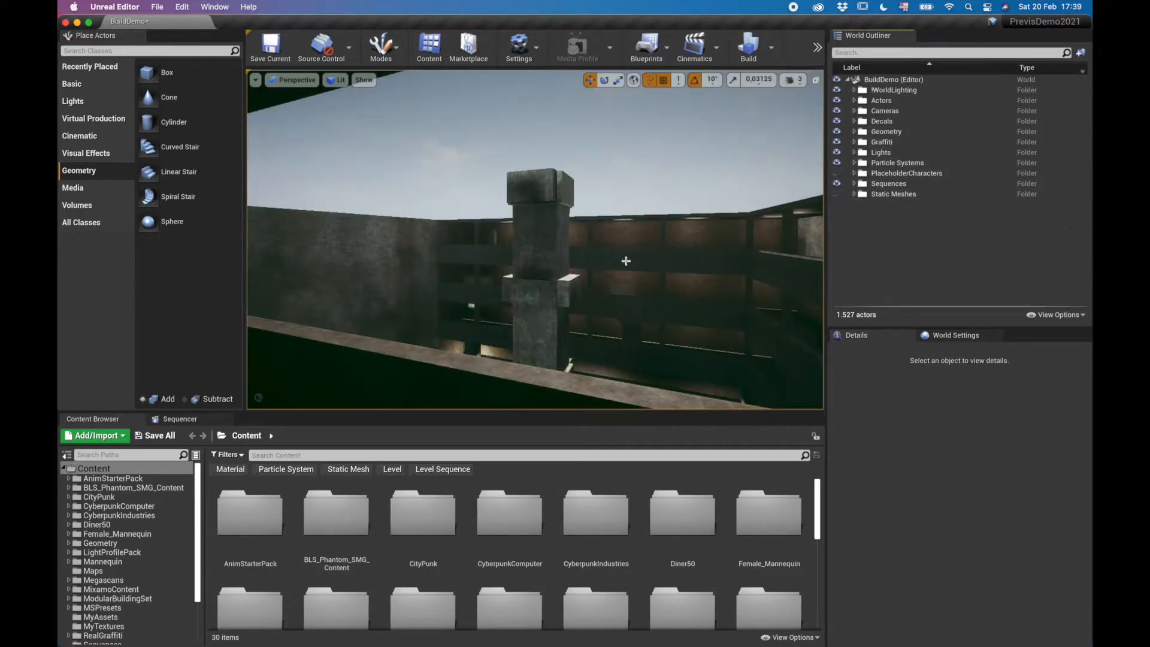
right_click_drag(535, 240, 697, 243)
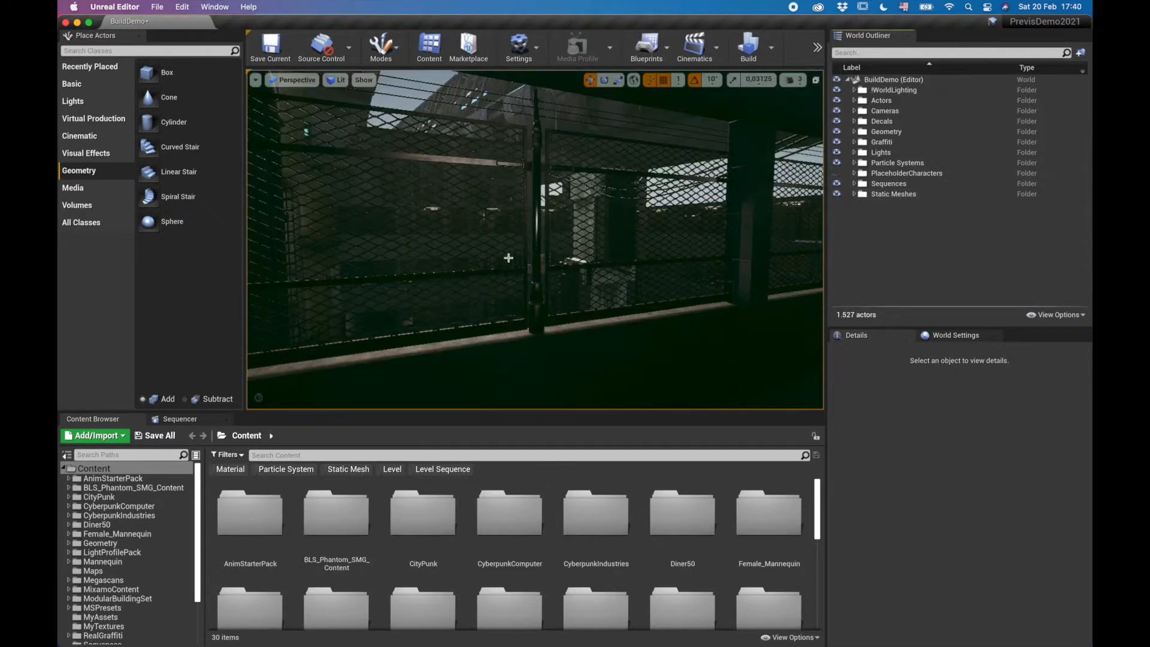
Step: Inspect the dressed set around the courtyard railings, the neon bottle sign, the sleeping area and the Downtown sign
right_click_drag(507, 257, 551, 257)
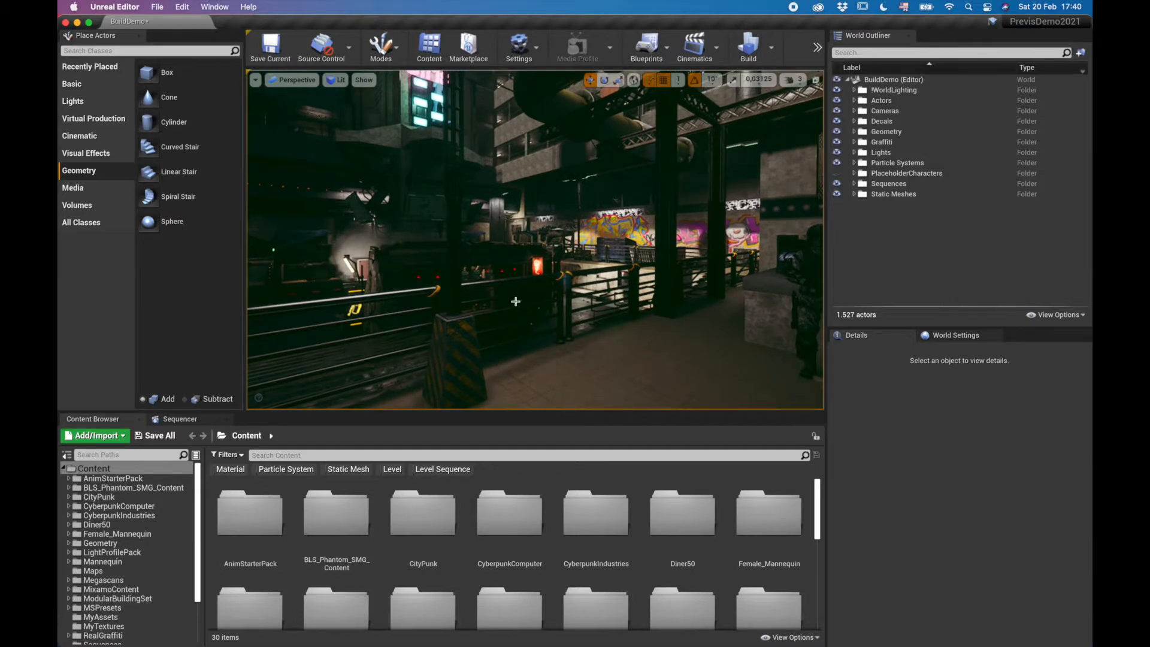
right_click_drag(590, 289, 503, 294)
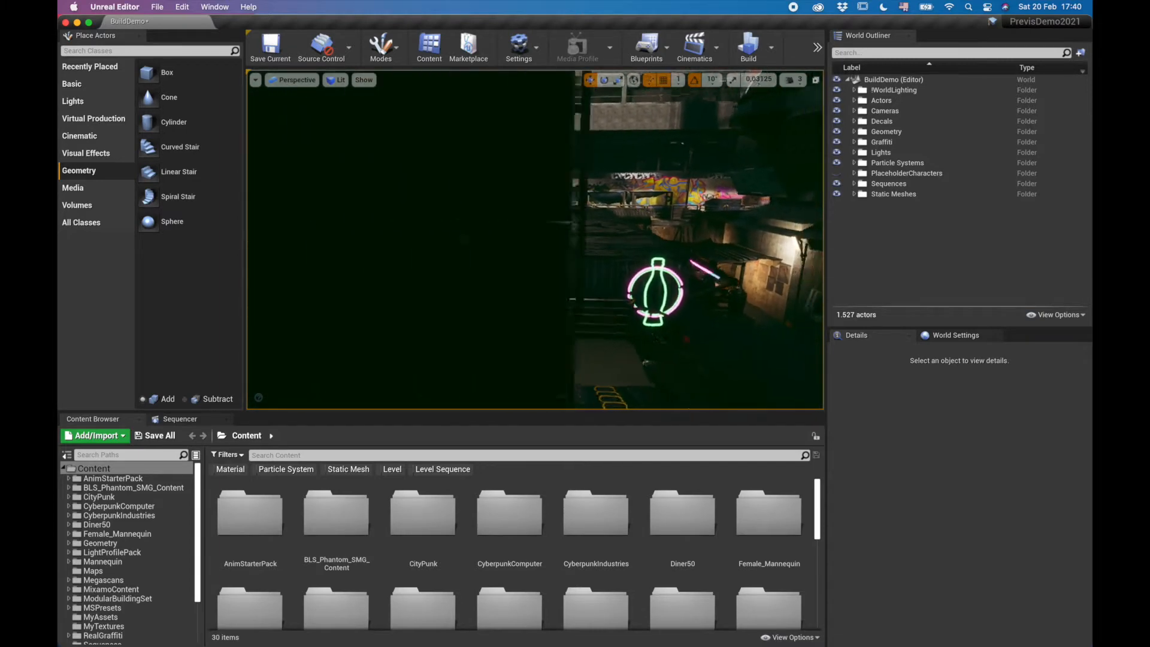
right_click_drag(503, 294, 531, 295)
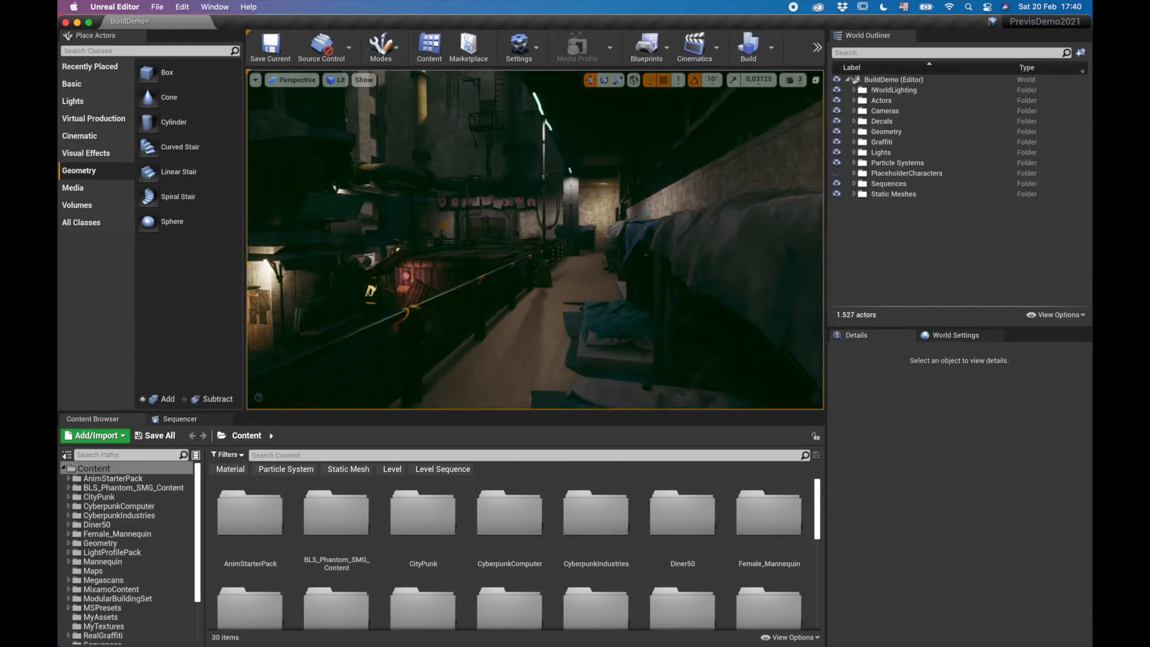
right_click_drag(530, 295, 555, 240)
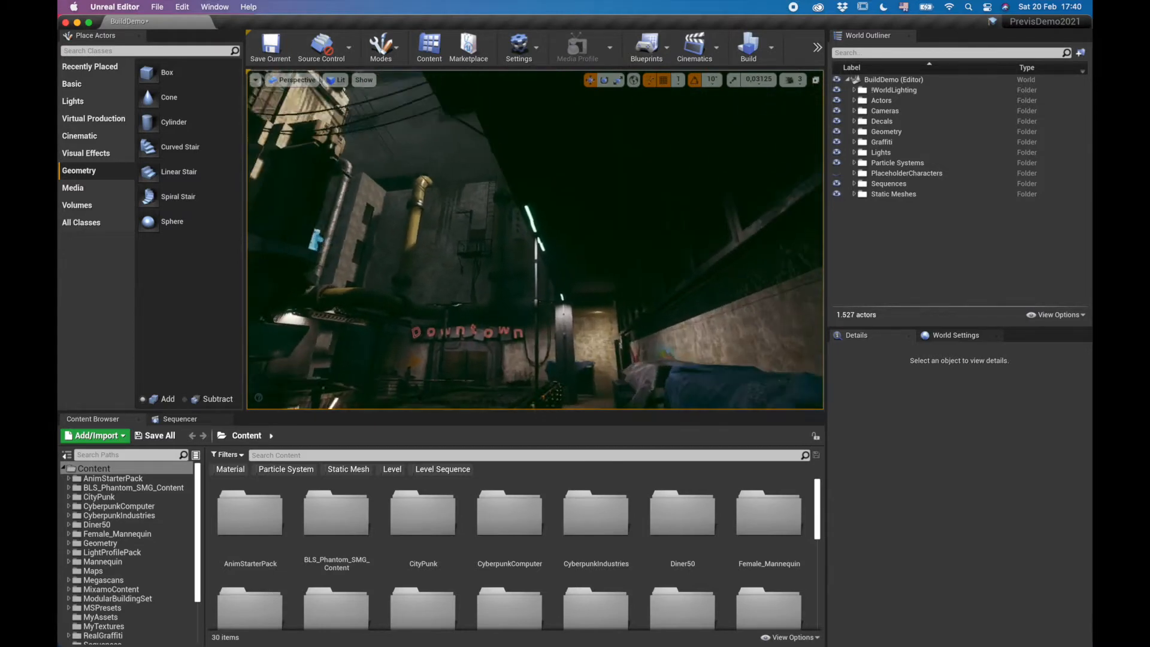
key("w")
right_click_drag(554, 240, 386, 243)
right_click_drag(637, 312, 557, 293)
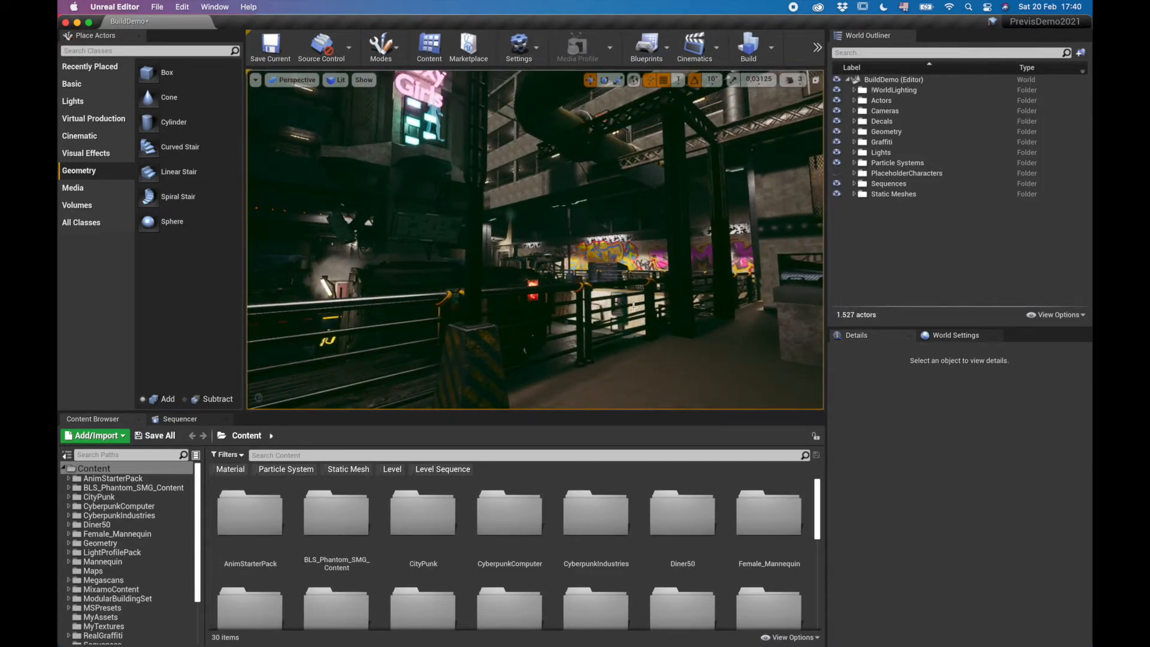
Step: Filter the project content to levels and open the OutdoorLighting level
left_click(390, 470)
scroll(679, 528, "down", 3)
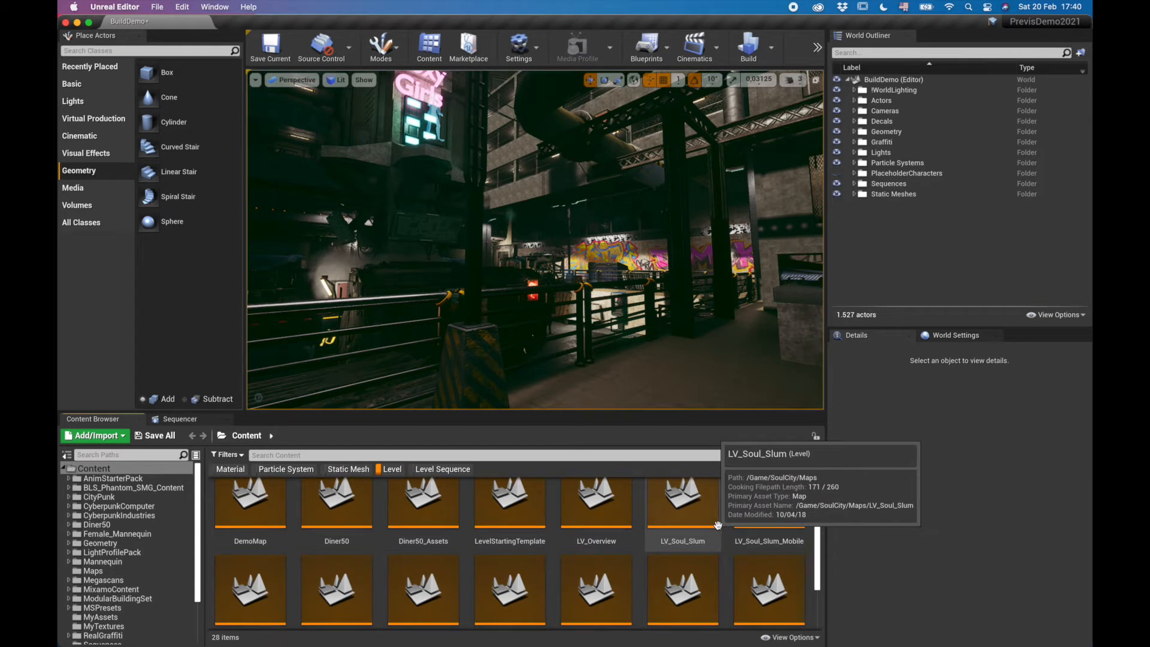
scroll(701, 546, "down", 3)
scroll(689, 554, "down", 1)
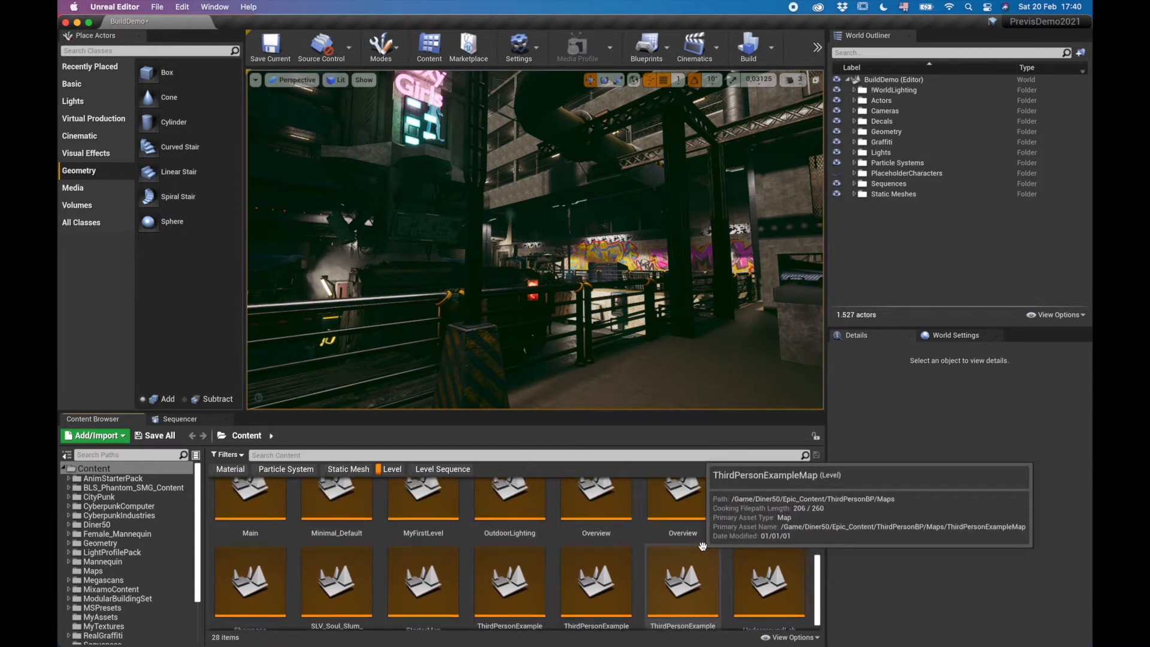
double_click(513, 495)
left_click(679, 419)
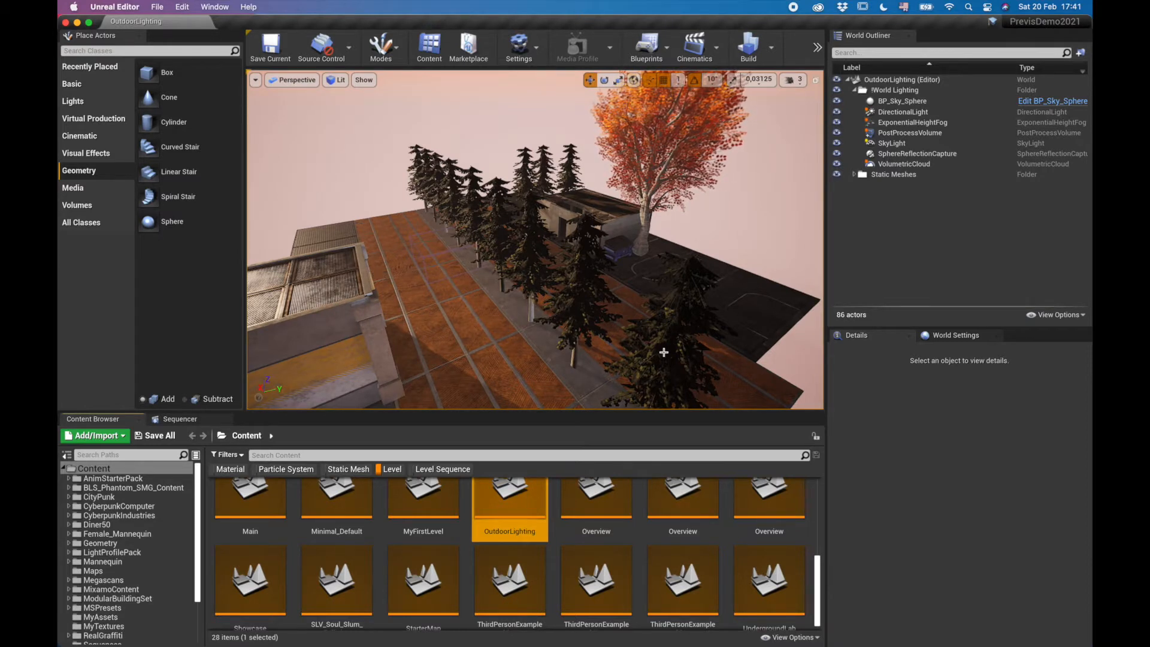
Step: Remove the Level filter and open the Mannequin/Character/Mesh content folder
right_click_drag(535, 240, 462, 211)
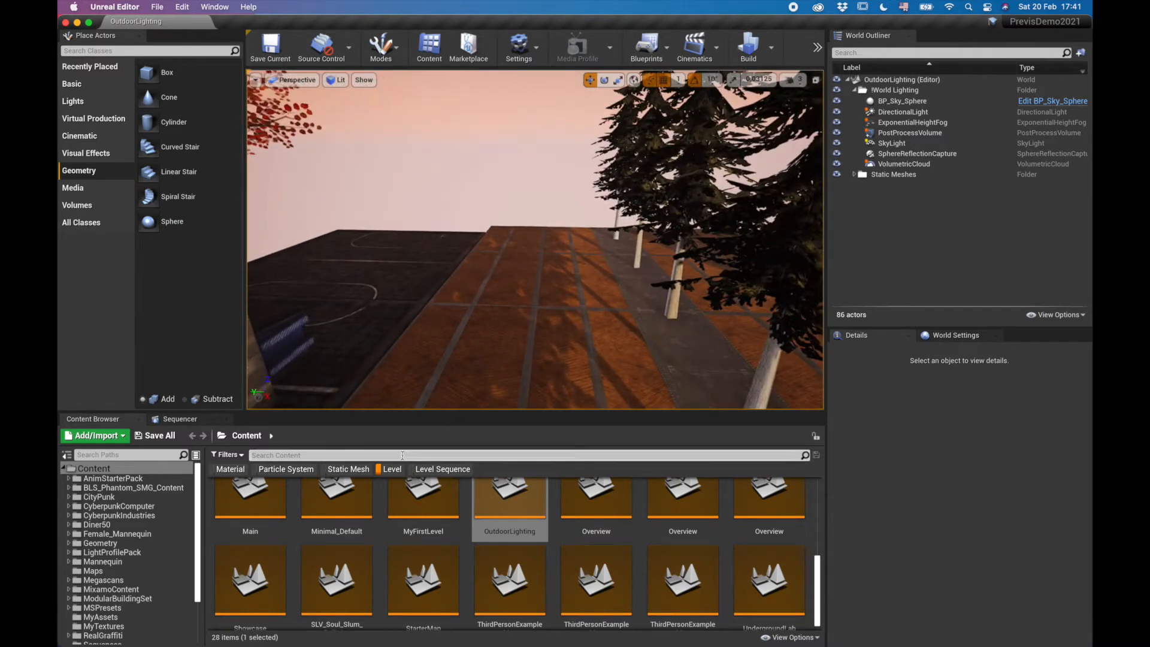
left_click(398, 470)
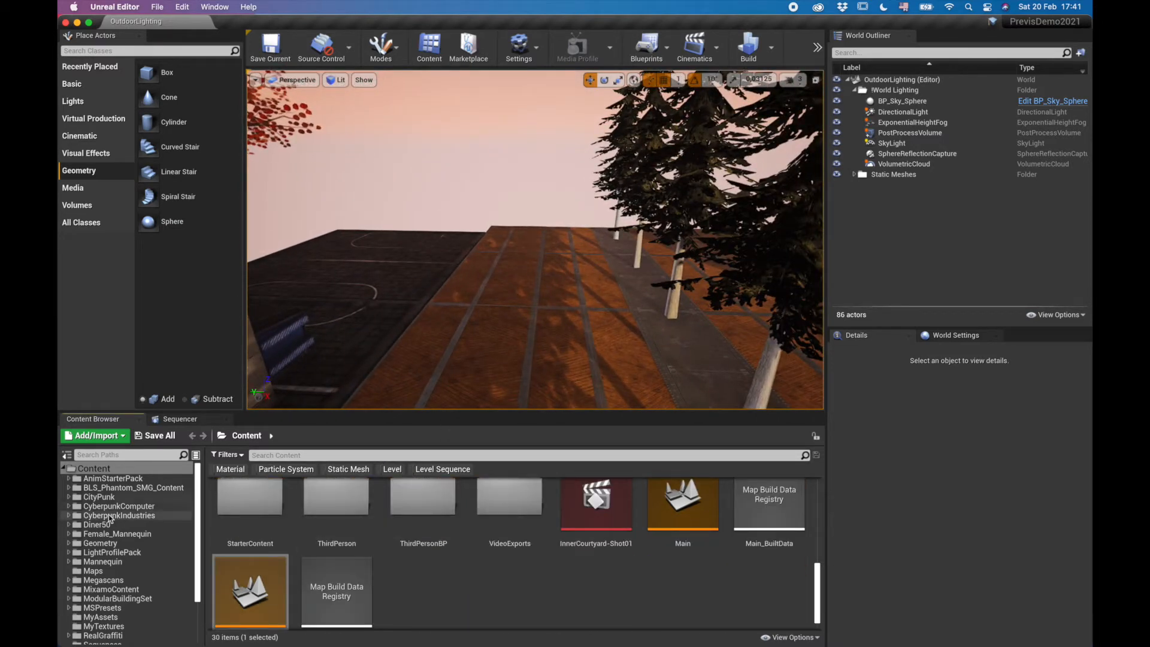
left_click(103, 562)
double_click(312, 519)
double_click(354, 523)
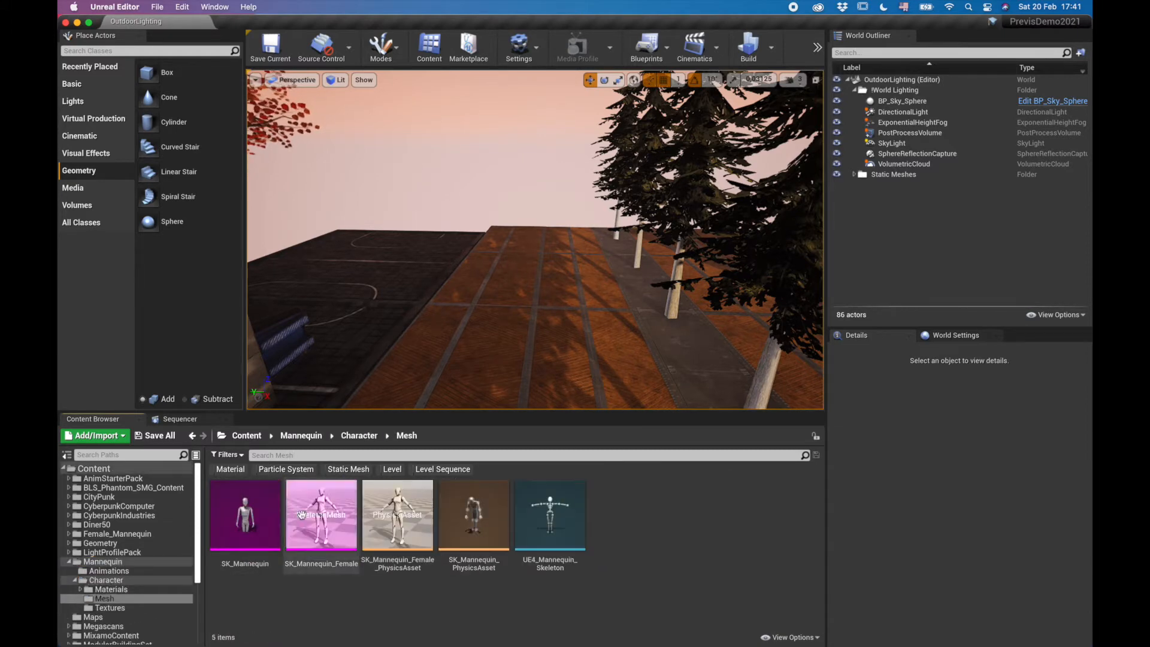
Step: Place the SK_Mannequin skeletal mesh on the paved ground in front of the row of trees
left_click(245, 506)
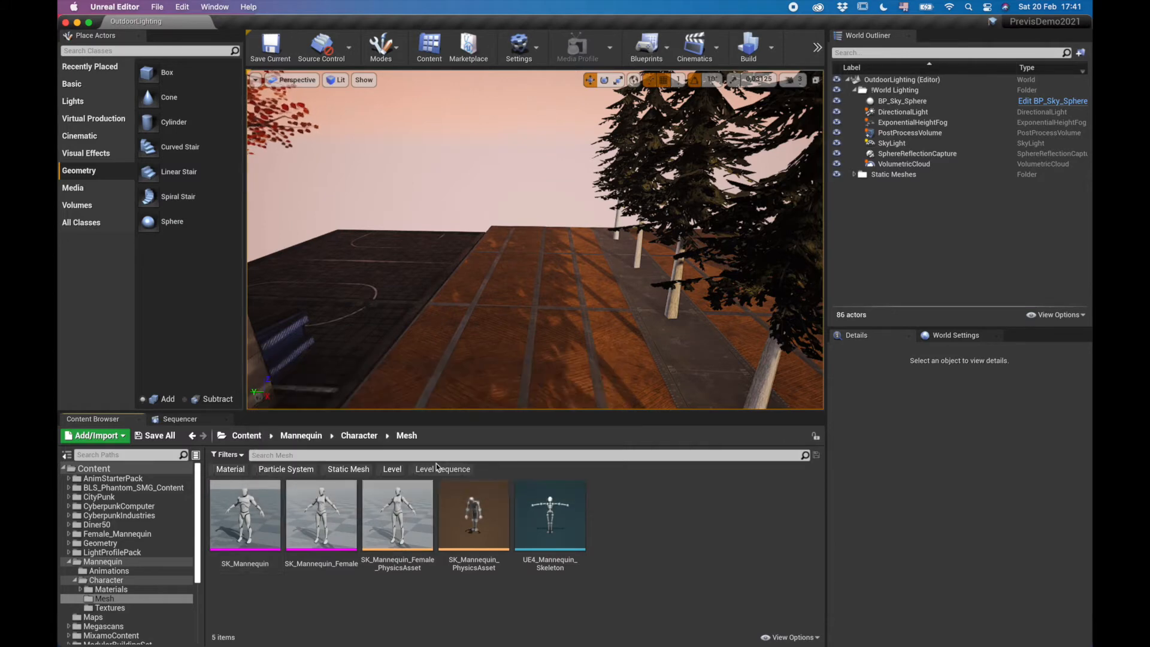
left_click_drag(568, 321, 564, 322)
right_click_drag(564, 322, 526, 391)
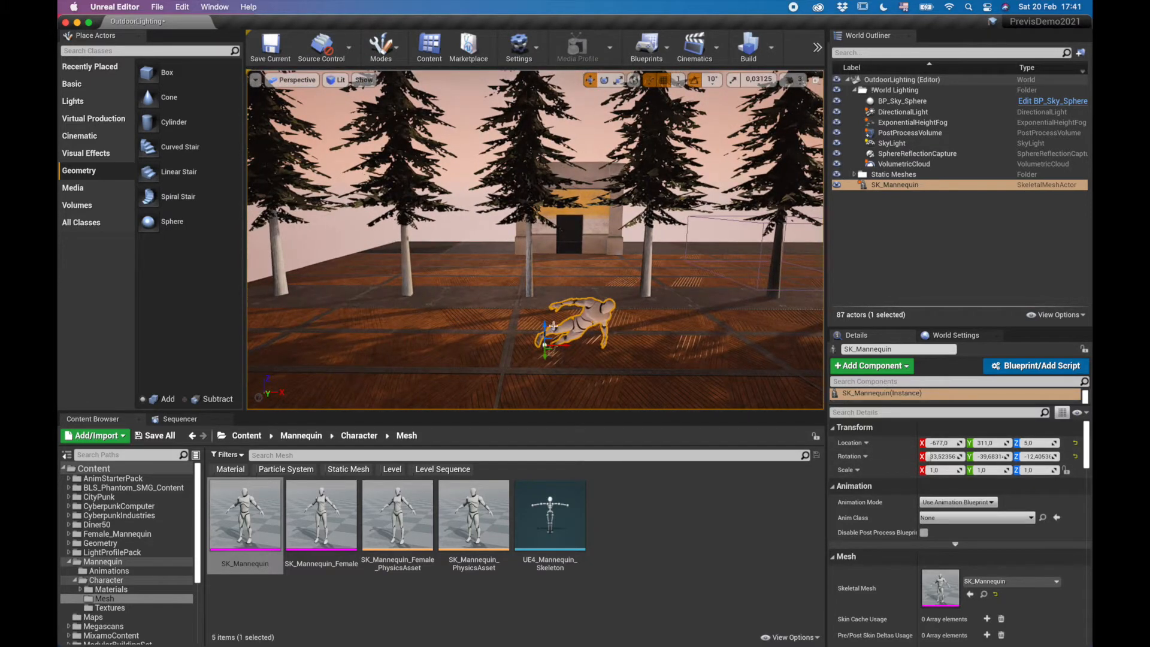
Step: Set the mannequin's X, Y and Z rotation to 0 so it stands upright
left_click(947, 457)
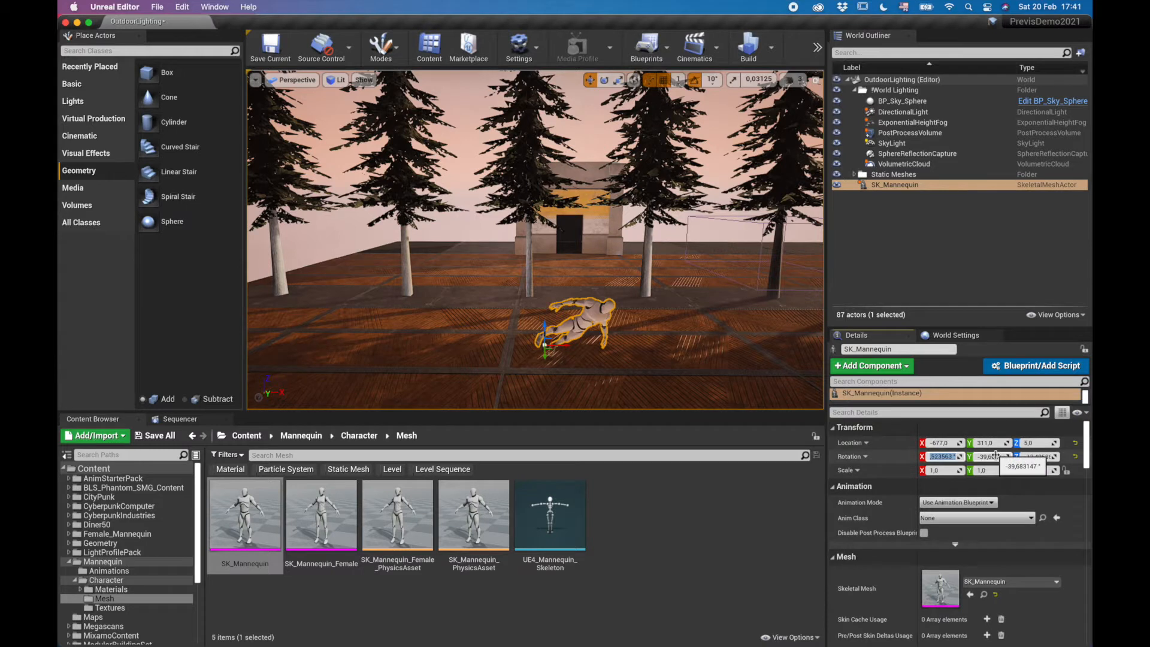
type("0")
key("Tab")
type("0")
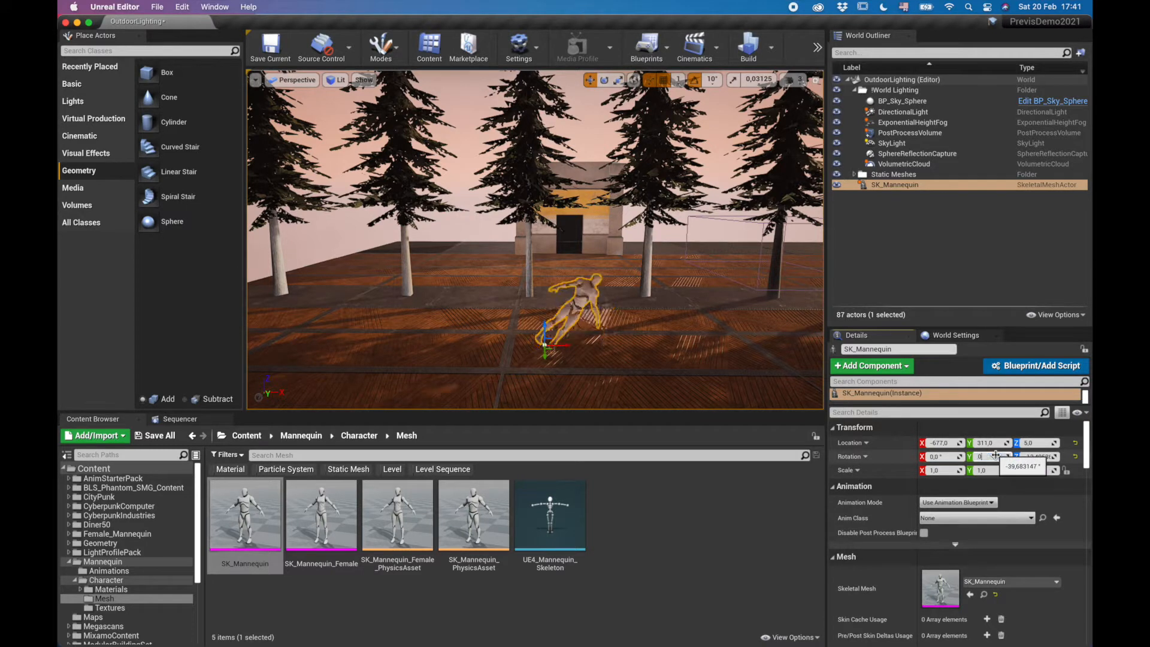
key("Tab")
type("0")
key("Return")
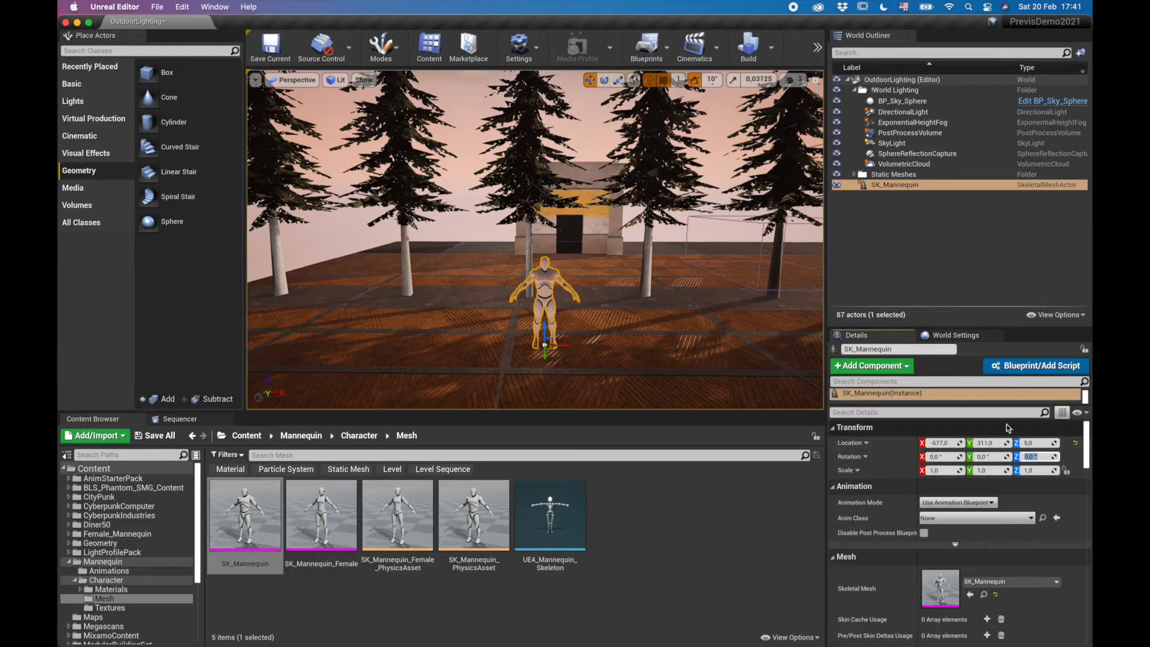
Step: Rotate the mannequin 90° about its vertical axis
right_click_drag(681, 335, 761, 358)
key("w")
key("d")
key("s")
key("a")
key("q")
right_click_drag(608, 348, 608, 341)
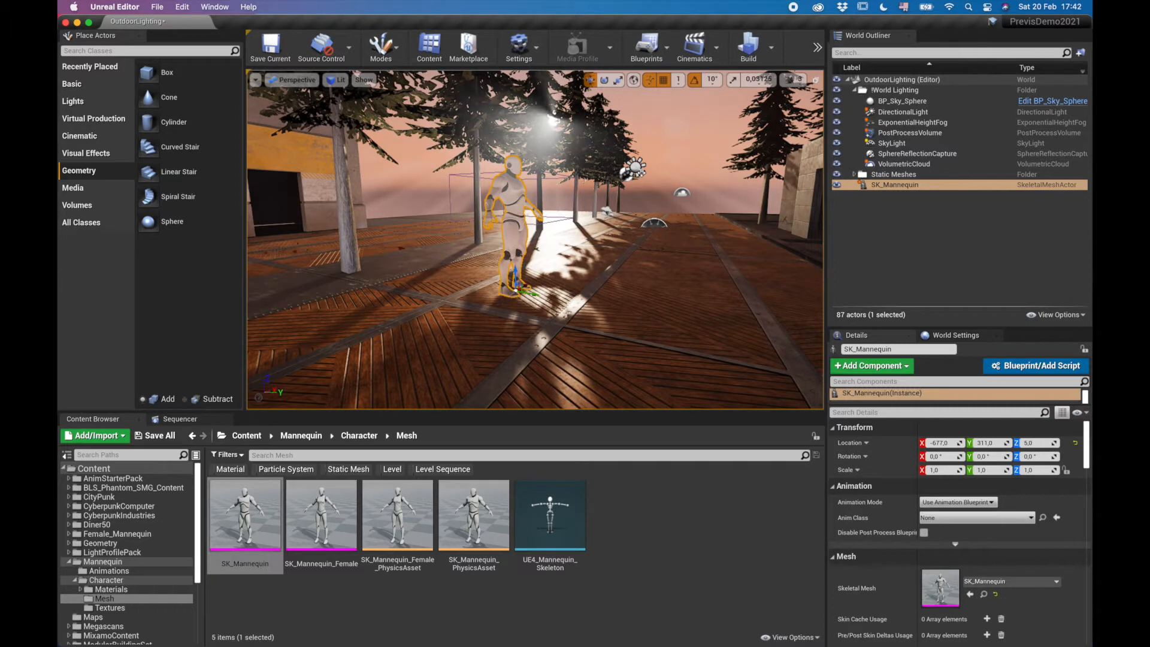
left_click_drag(535, 299, 554, 296)
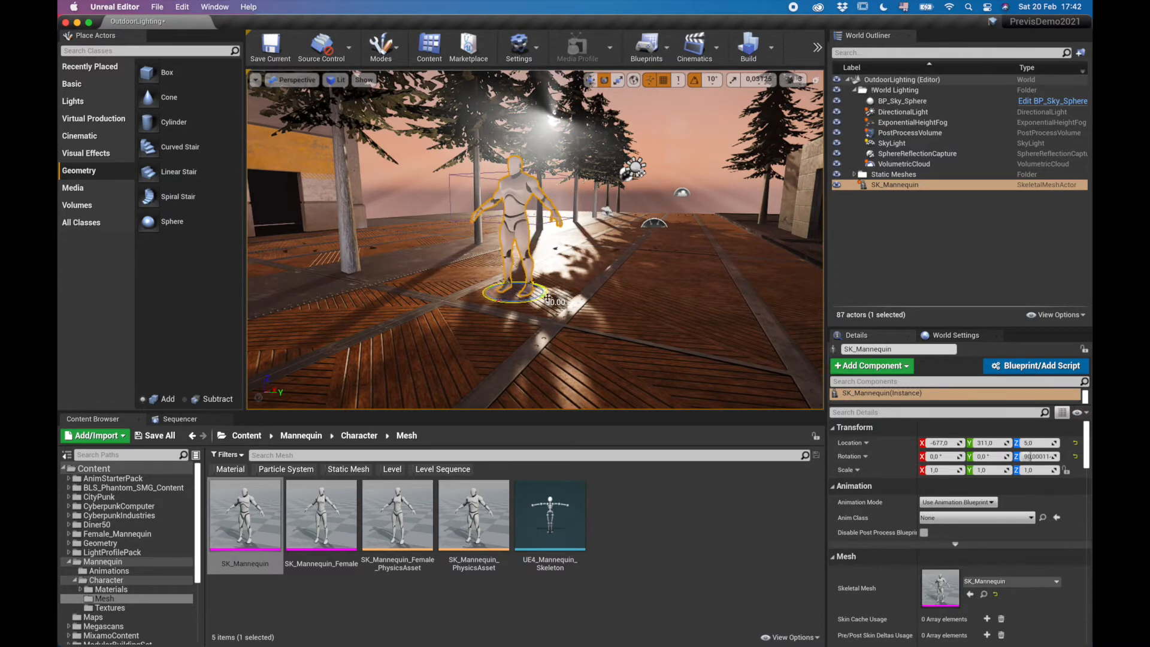
Step: Examine the mannequin among the trees and buildings from several angles, then deselect it
key("s")
right_click_drag(605, 287, 683, 278)
key("w")
key("e")
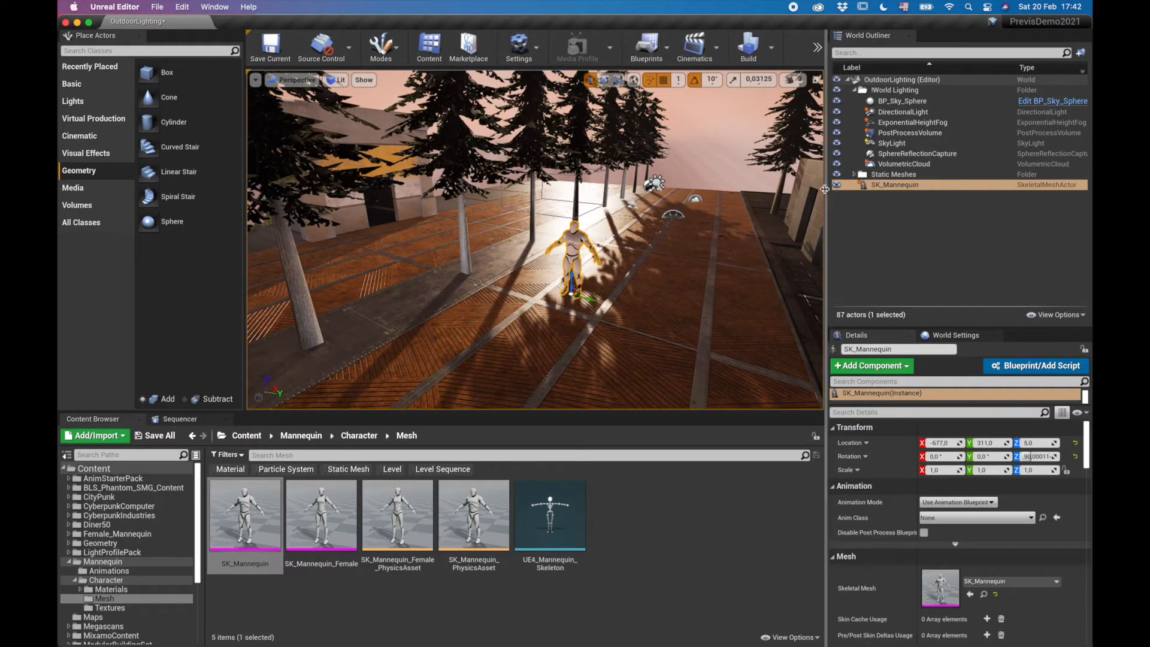
mouse_move(703, 241)
right_mouse_down()
mouse_move(695, 263)
mouse_move(807, 253)
mouse_move(794, 270)
mouse_move(713, 265)
mouse_move(703, 243)
right_mouse_up()
key("w")
key("a")
key("s")
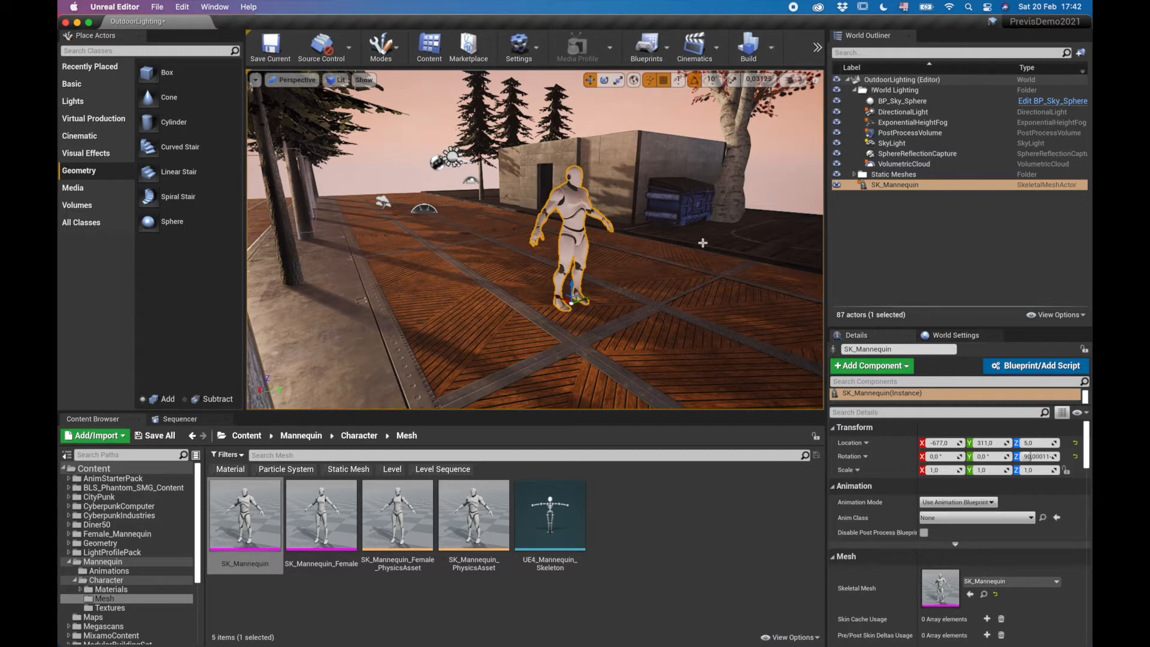
mouse_move(535, 240)
right_mouse_down()
mouse_move(575, 242)
mouse_move(543, 230)
right_mouse_up()
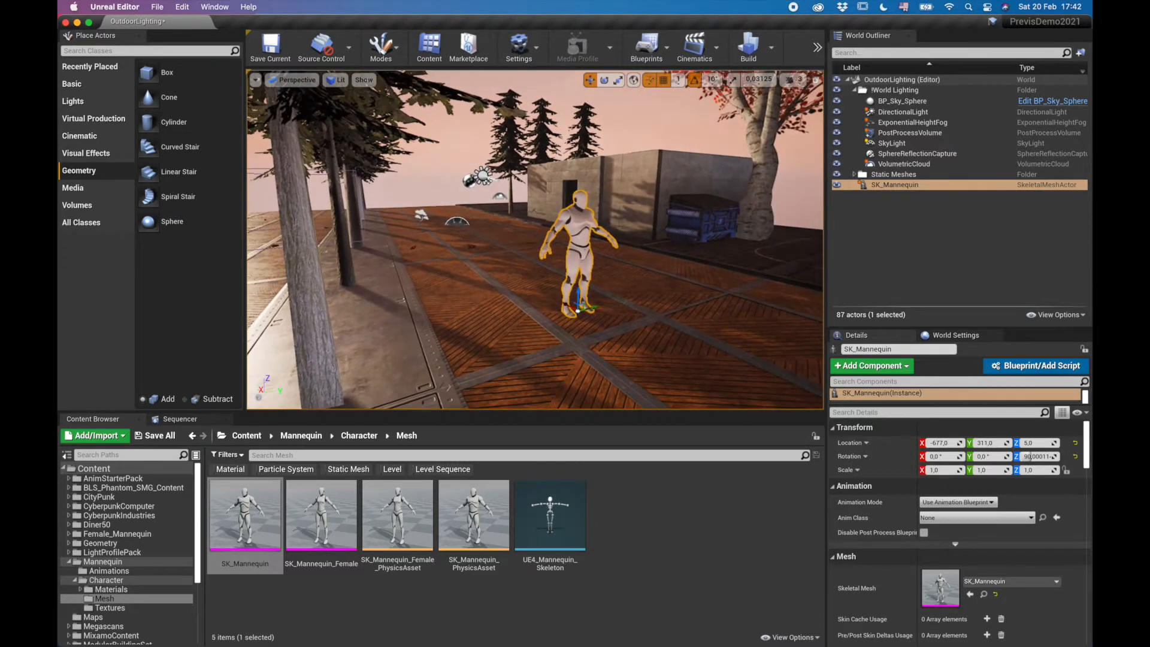
key("Escape")
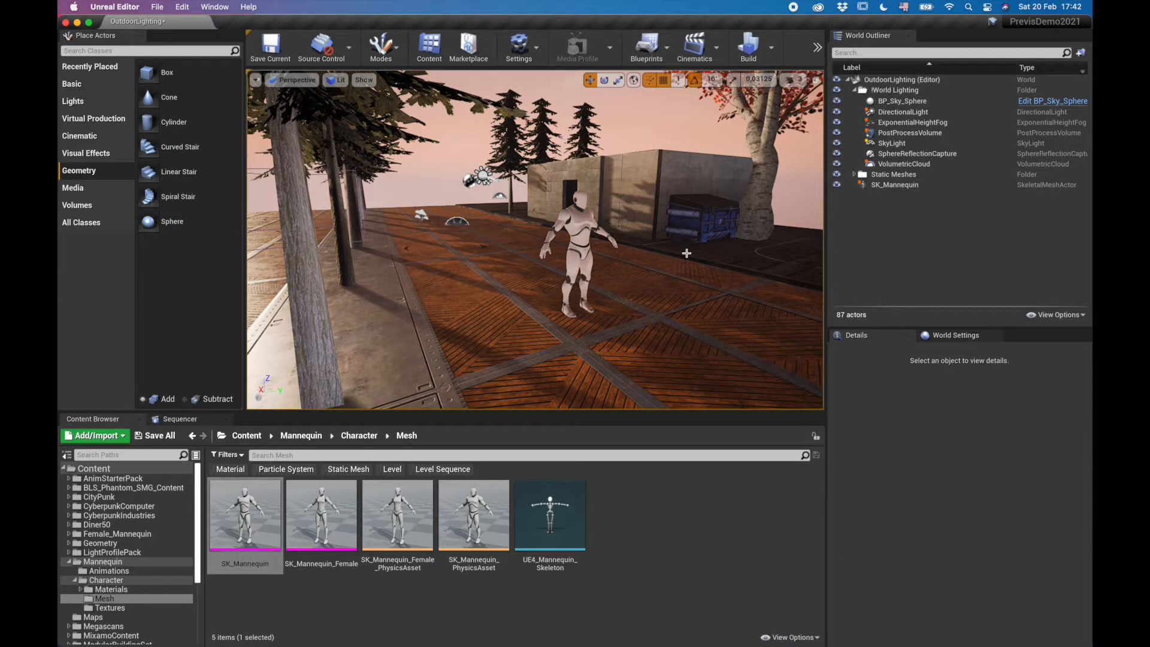
Step: Find the Player Start actor and place it on the paving beside the mannequin
left_click(189, 52)
type("player")
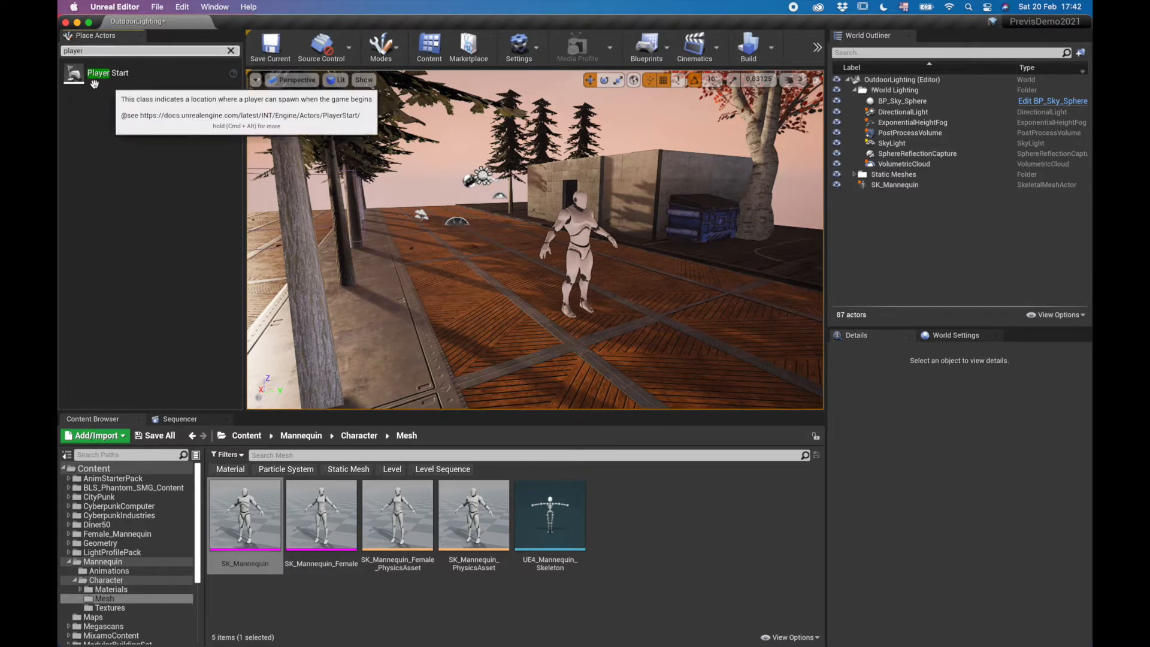
left_click_drag(100, 83, 741, 317)
key("f")
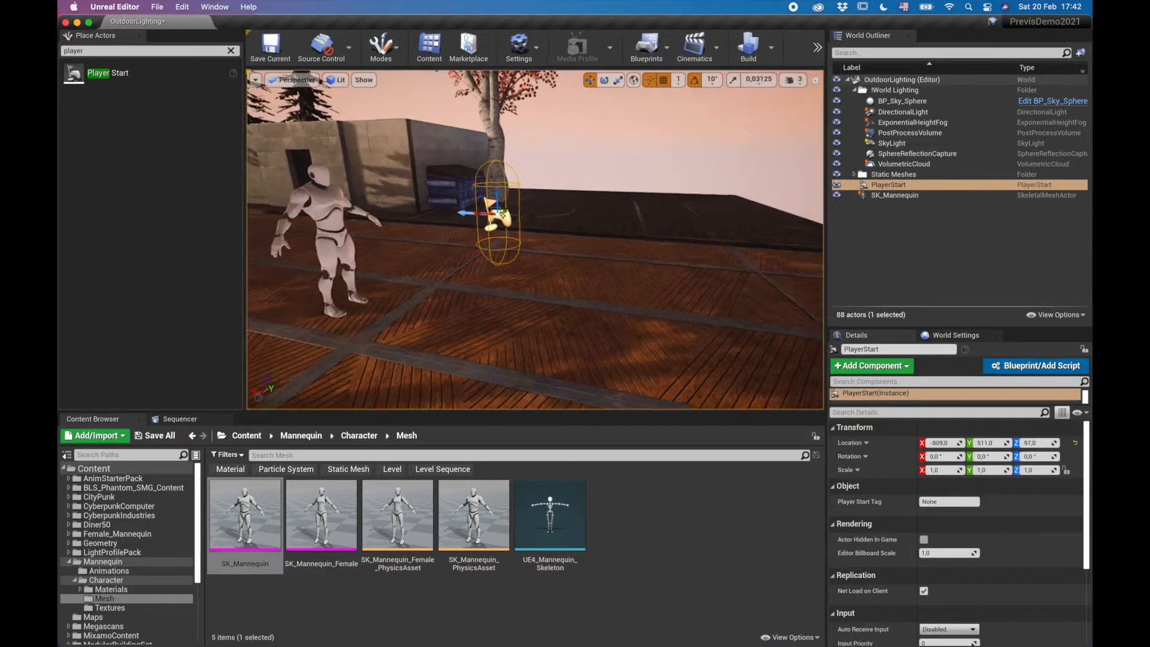
Step: Move the Player Start in front of the yellow building's doorway, at about X -540 and Y -291, and raise it to about Z 144
mouse_move(656, 285)
right_mouse_down()
mouse_move(563, 300)
mouse_move(590, 302)
mouse_move(515, 303)
mouse_move(656, 285)
right_mouse_up()
left_click_drag(627, 266, 279, 227)
right_click_drag(278, 228, 231, 228)
right_click_drag(418, 208, 363, 183)
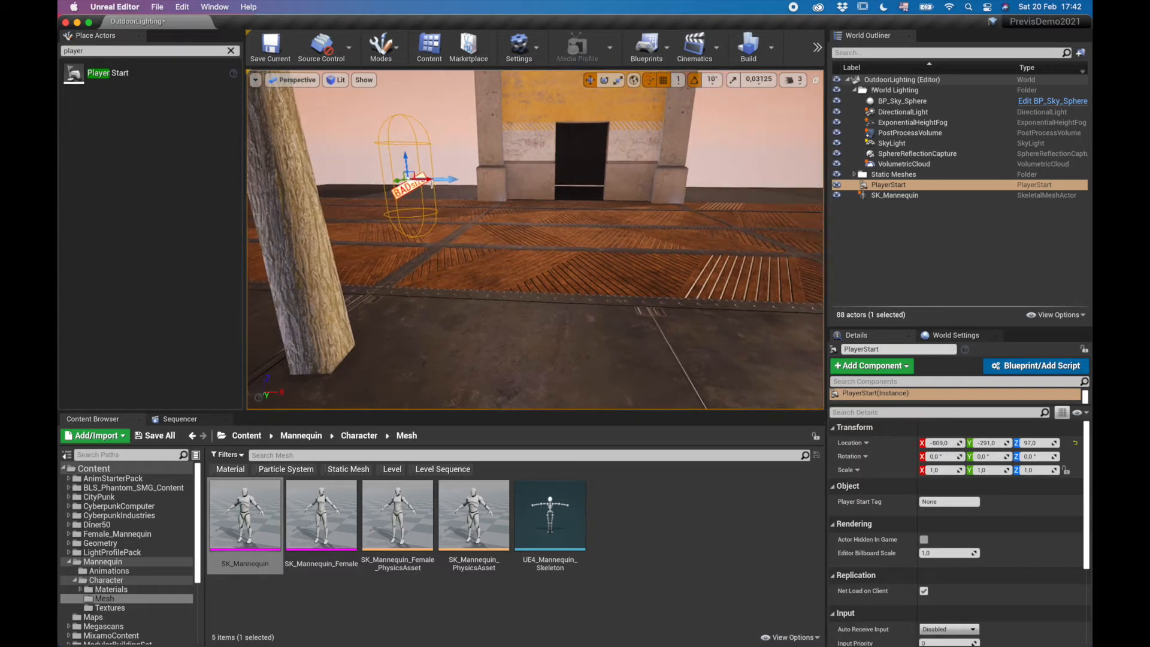
left_click_drag(422, 180, 617, 141)
right_click_drag(508, 269, 623, 300)
left_click_drag(511, 262, 507, 237)
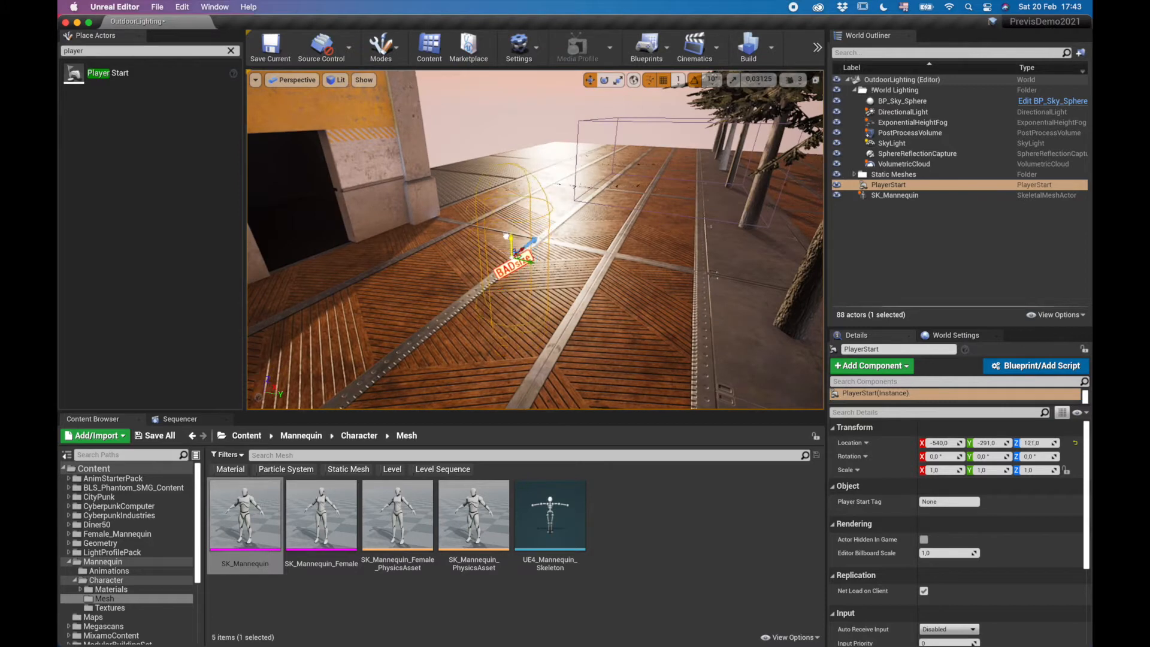
Step: Move the Player Start through the doorway deep into the dark room, to about Y -1045
left_click_drag(520, 241, 264, 183)
right_click_drag(333, 249, 144, 243)
key("w")
right_click_drag(580, 206, 359, 297)
key("w")
key("d")
key("s")
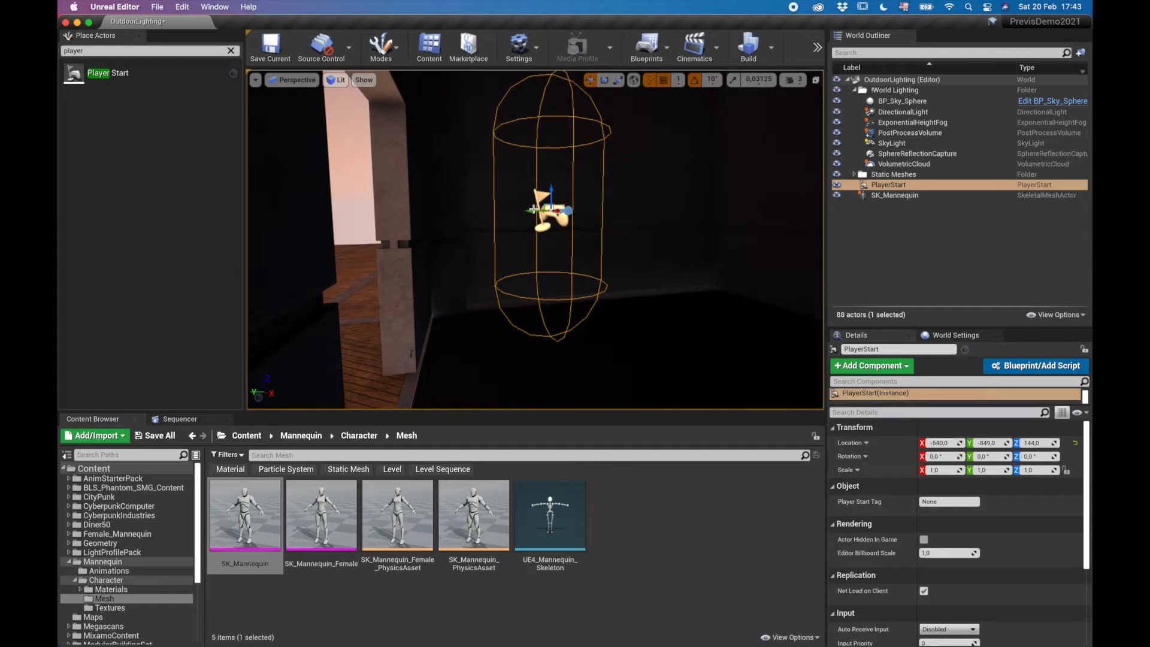
left_click_drag(534, 209, 745, 209)
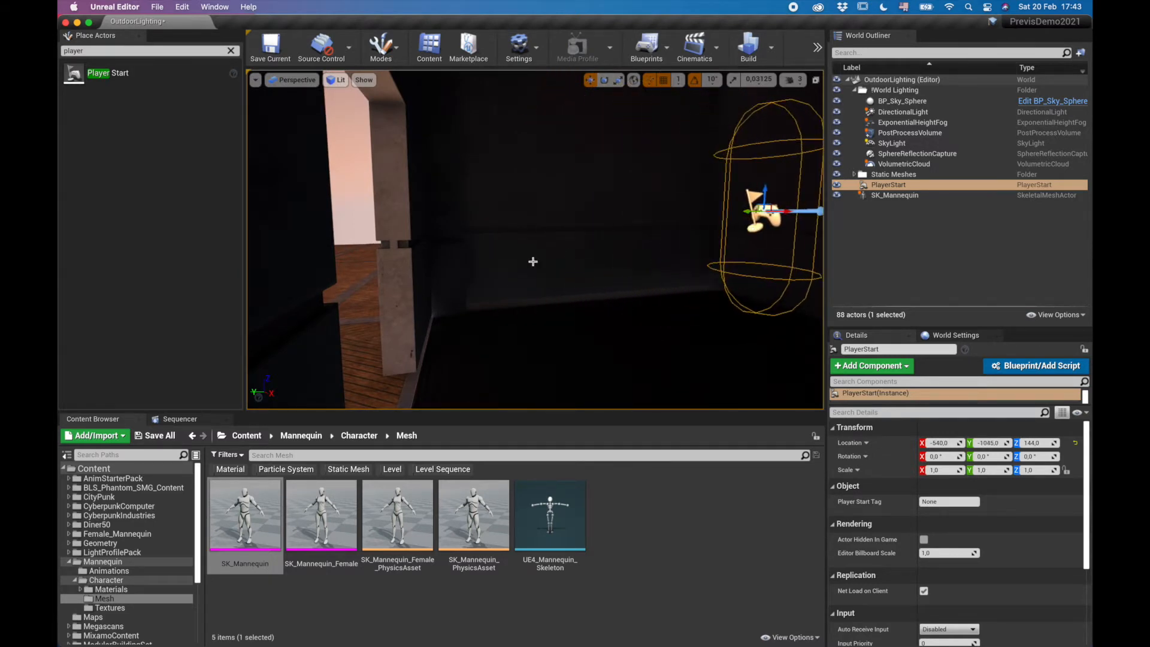
key("f")
mouse_move(503, 274)
right_mouse_down()
mouse_move(517, 274)
mouse_move(504, 273)
right_mouse_up()
key("s")
left_click(503, 273)
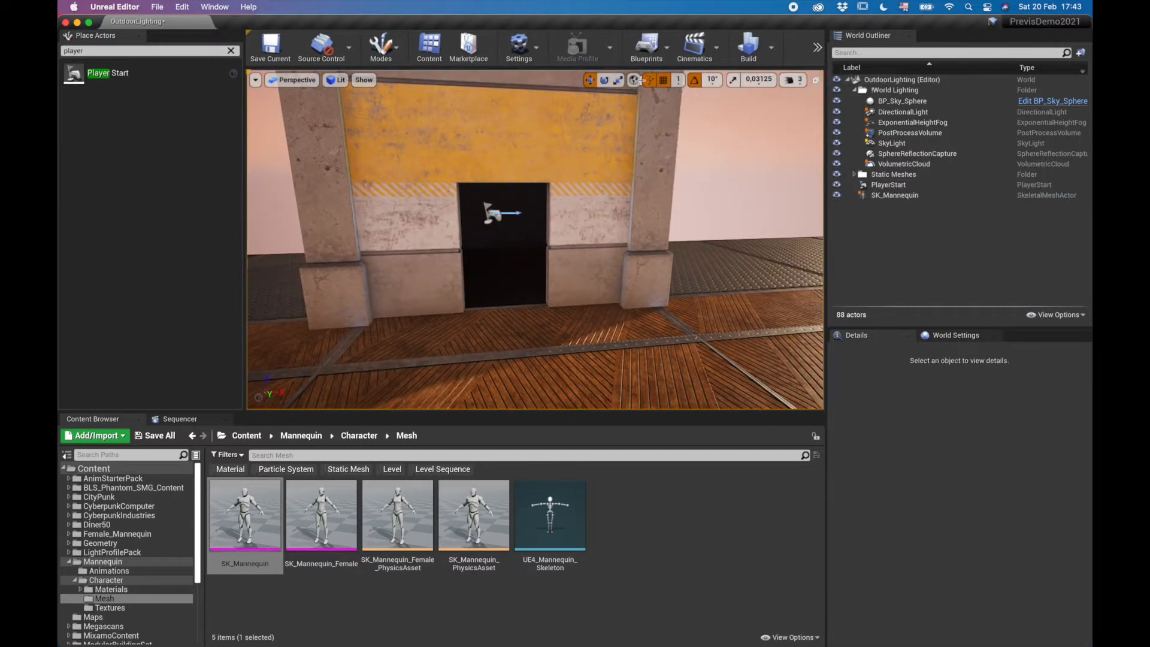
Step: Rotate the Player Start 90° about its vertical axis to face the open doorway
key("w")
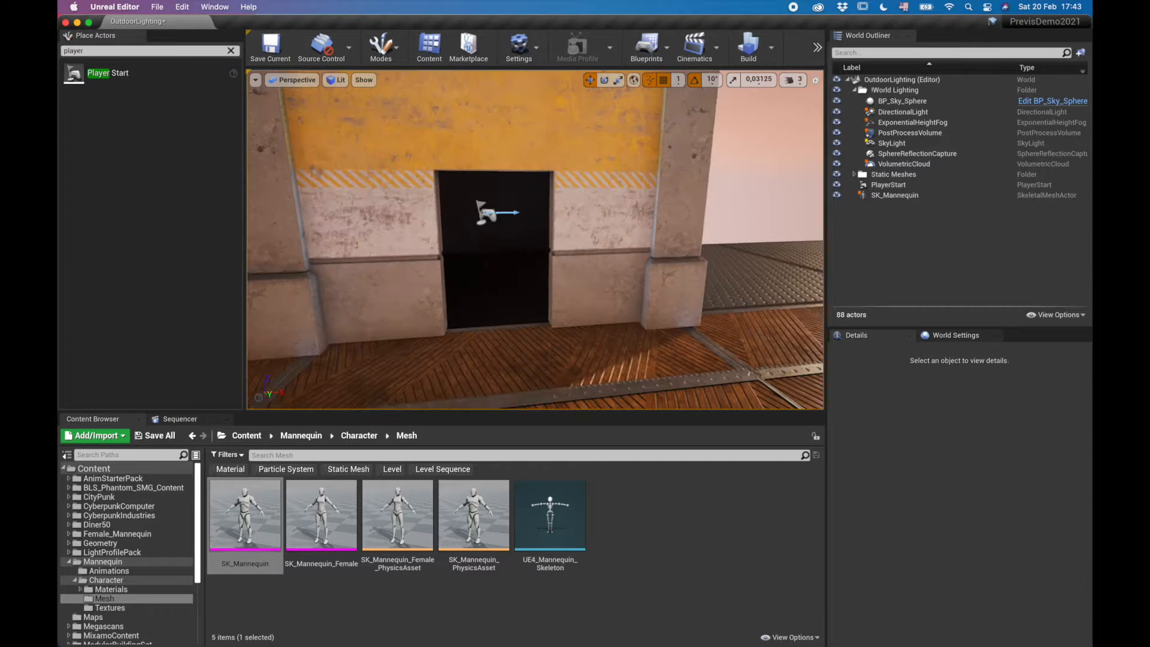
left_click(483, 220)
key("e")
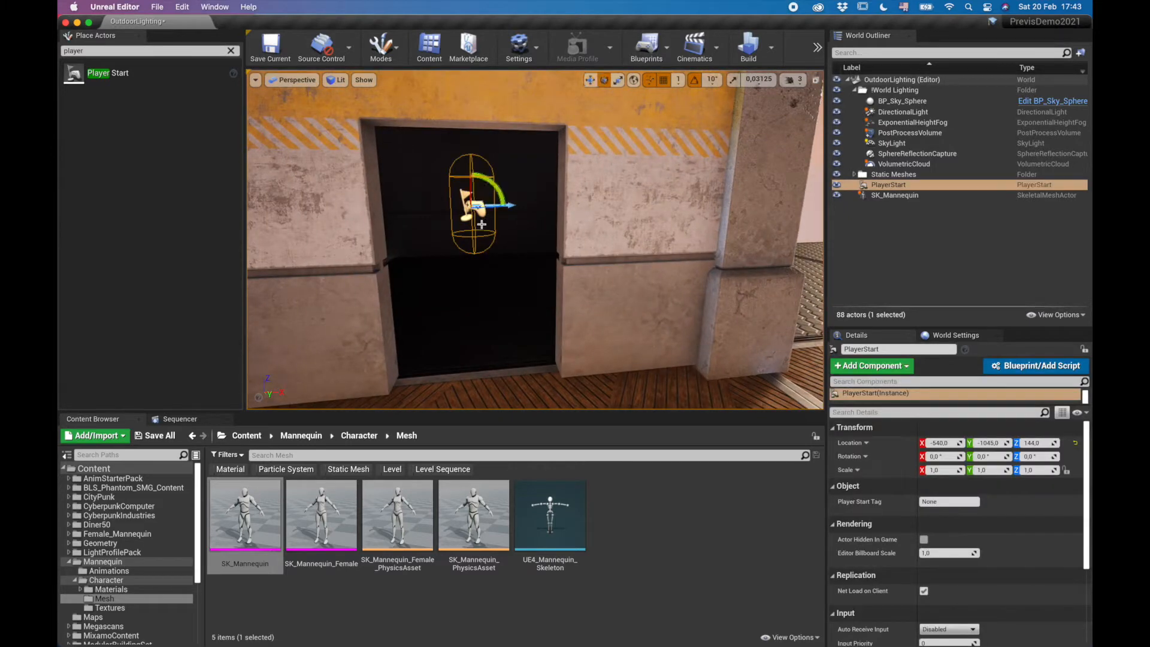
left_click_drag(489, 209, 543, 210)
key("w")
mouse_move(579, 258)
right_mouse_down()
mouse_move(755, 255)
mouse_move(554, 258)
mouse_move(571, 258)
right_mouse_up()
key("a")
key("d")
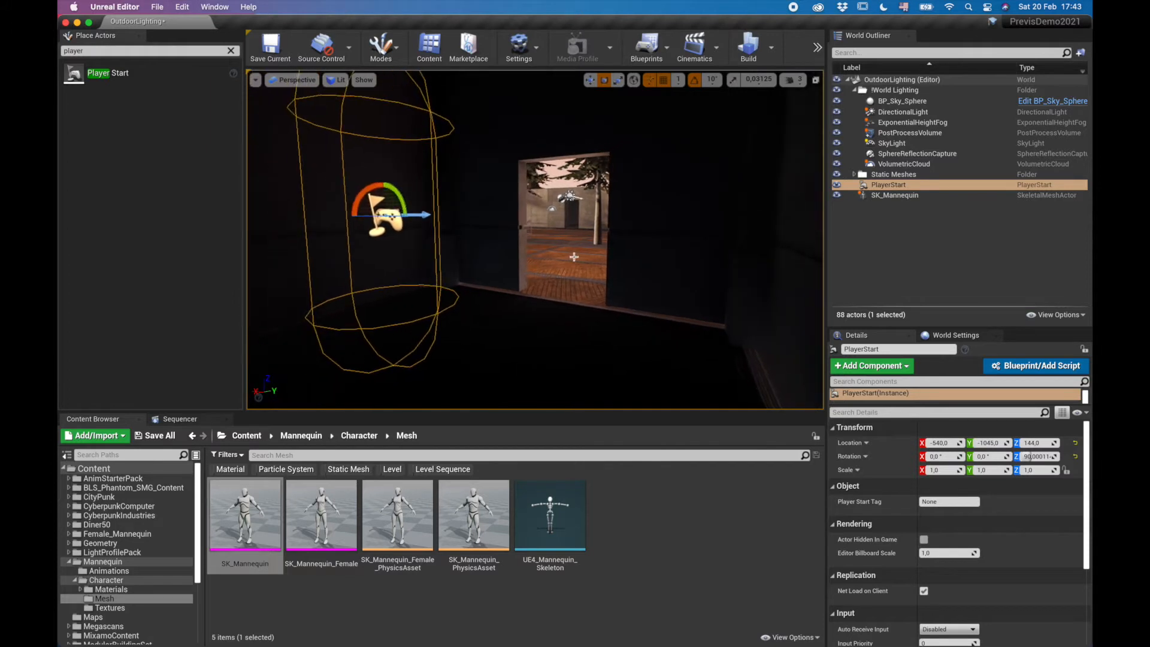
key("w")
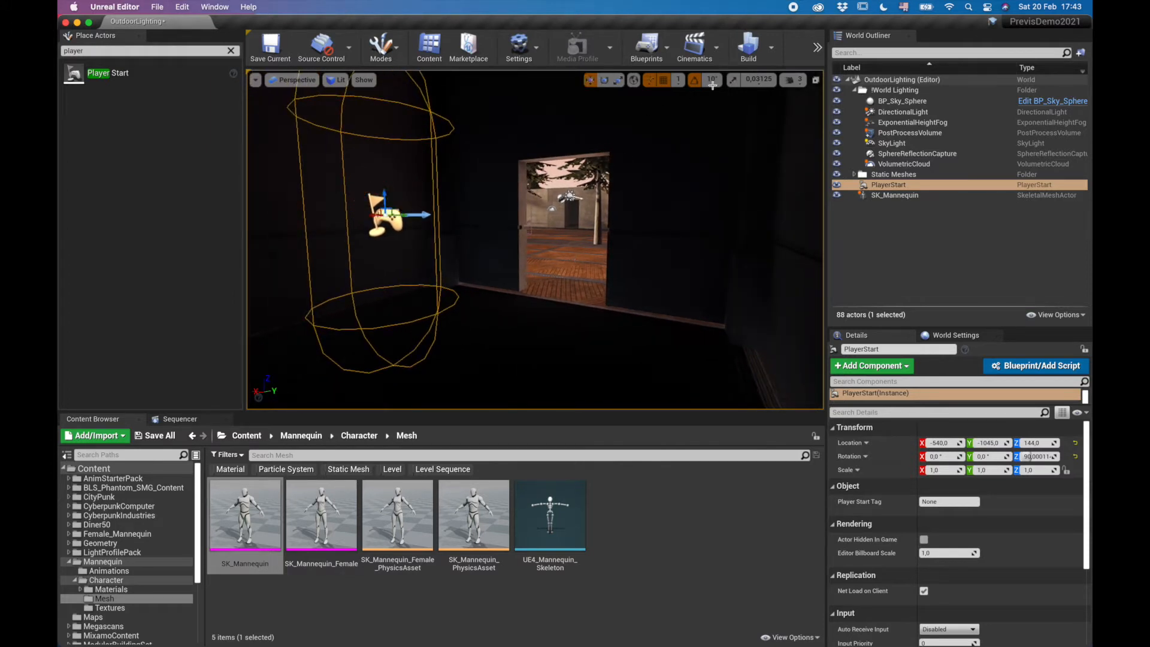
Step: Play the level in the Selected Viewport mode
left_click(819, 49)
mouse_move(870, 84)
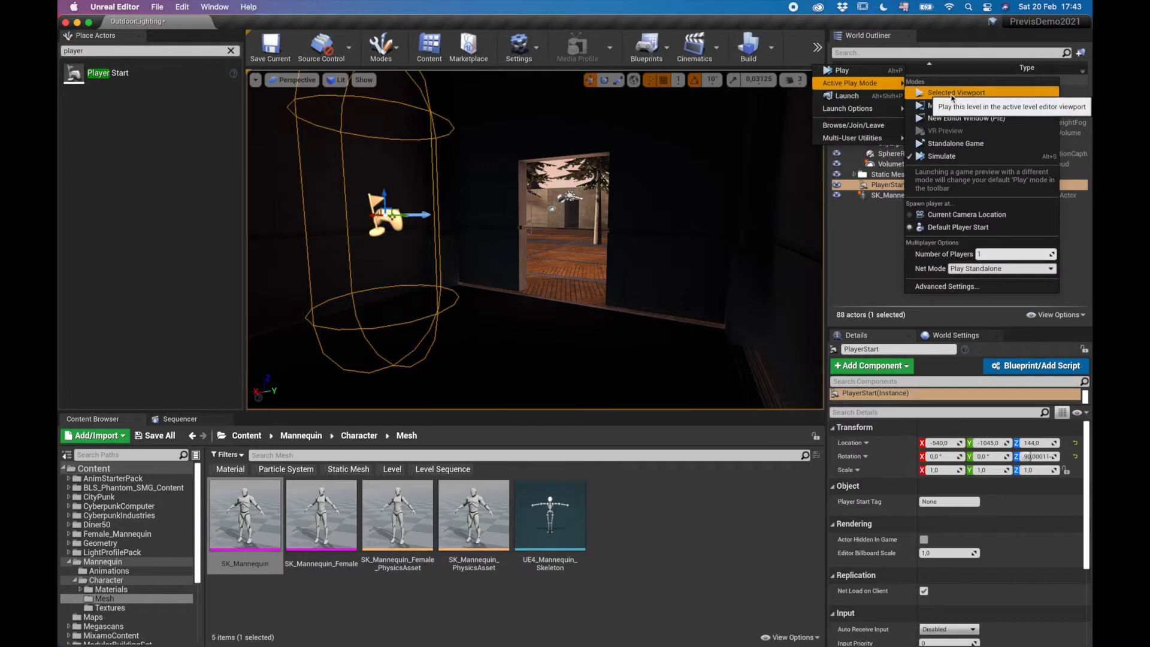
left_click(957, 93)
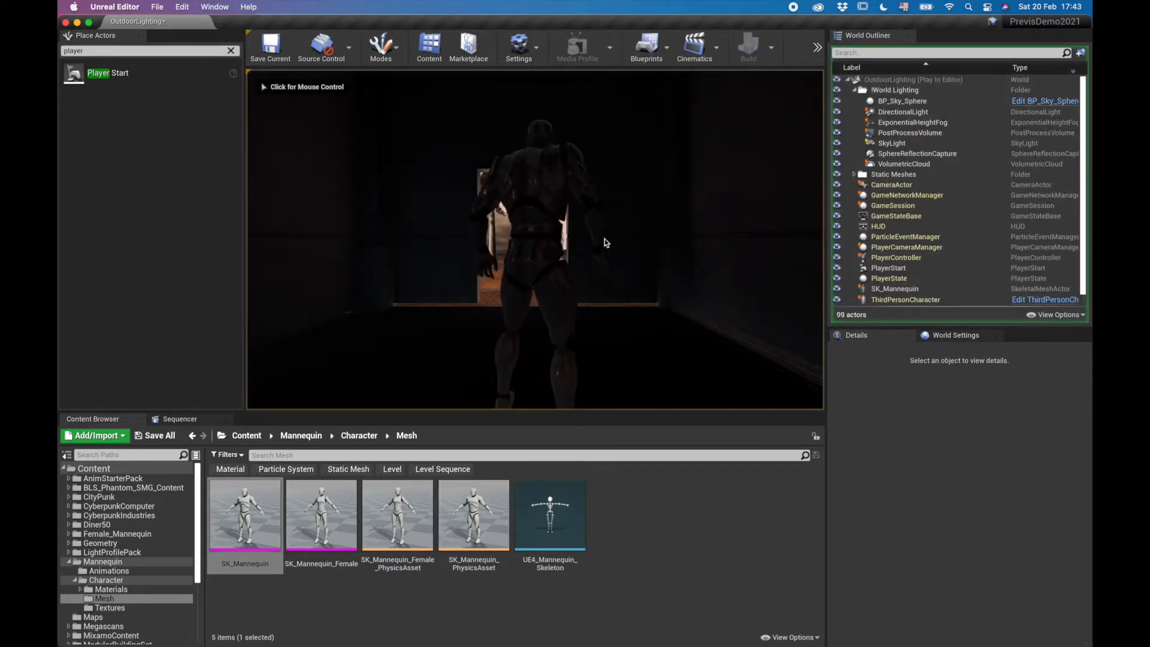
Step: Run the player character out past the mannequin and through the concrete building to test the level, then end the play session
left_click(645, 220)
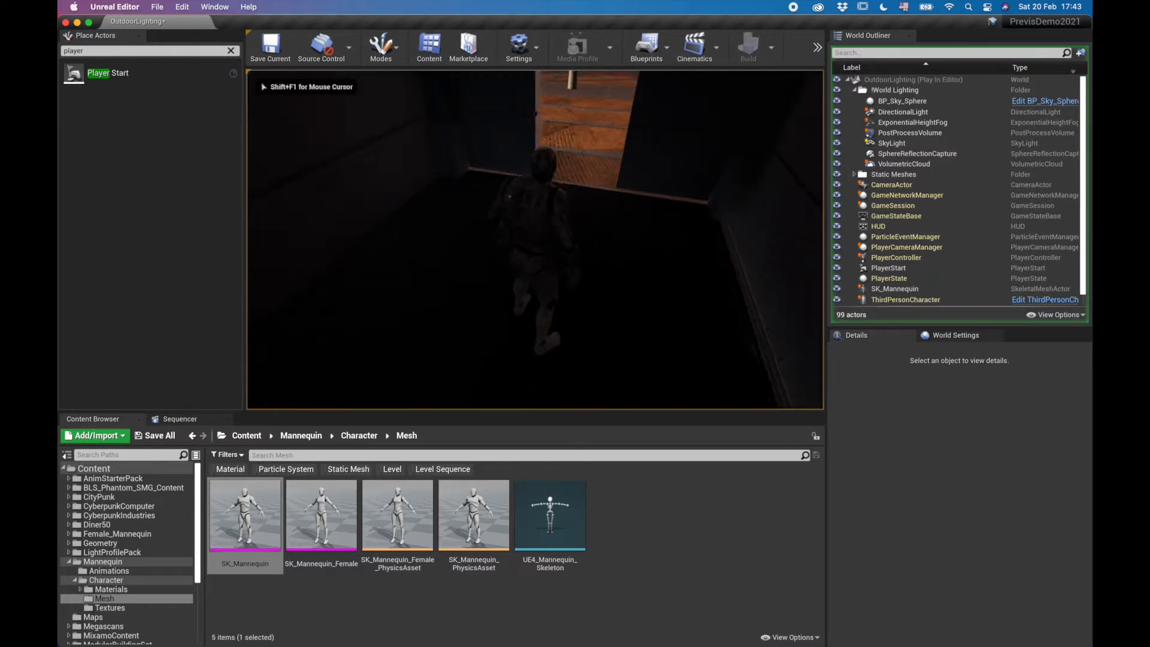
key("w")
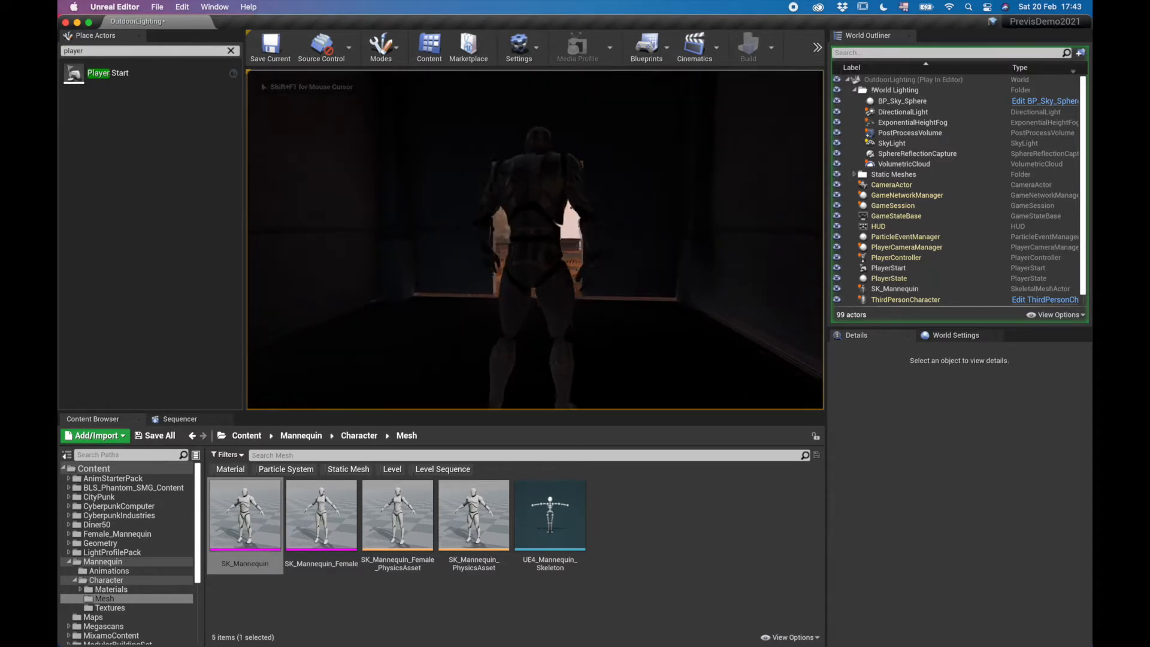
key("w")
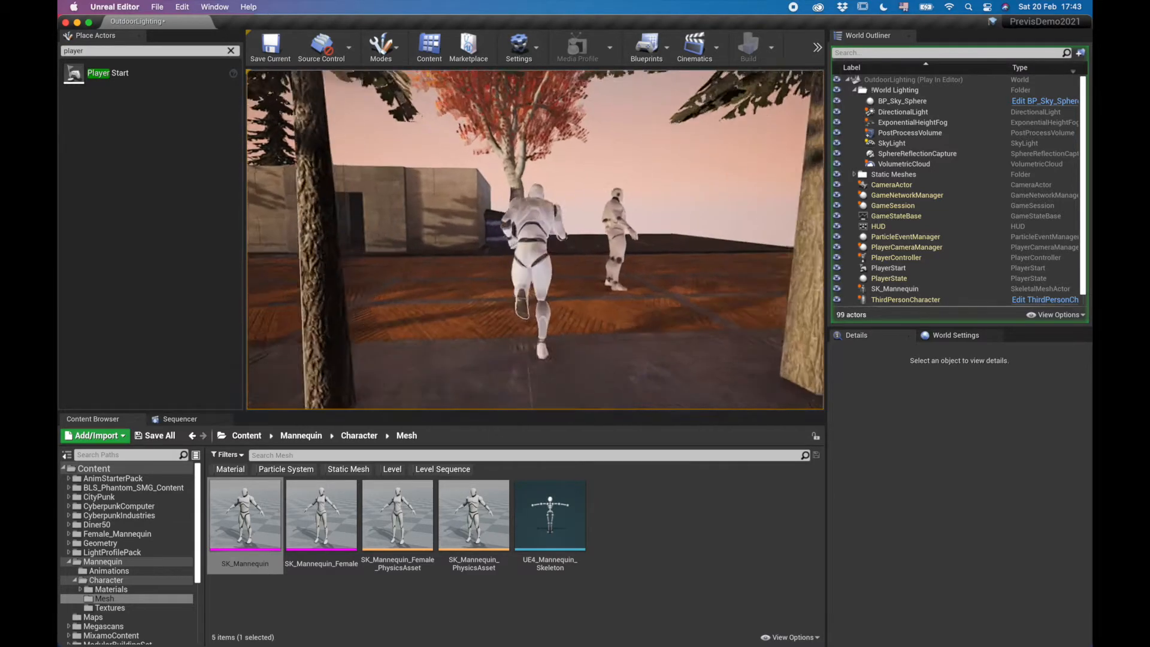
key("w")
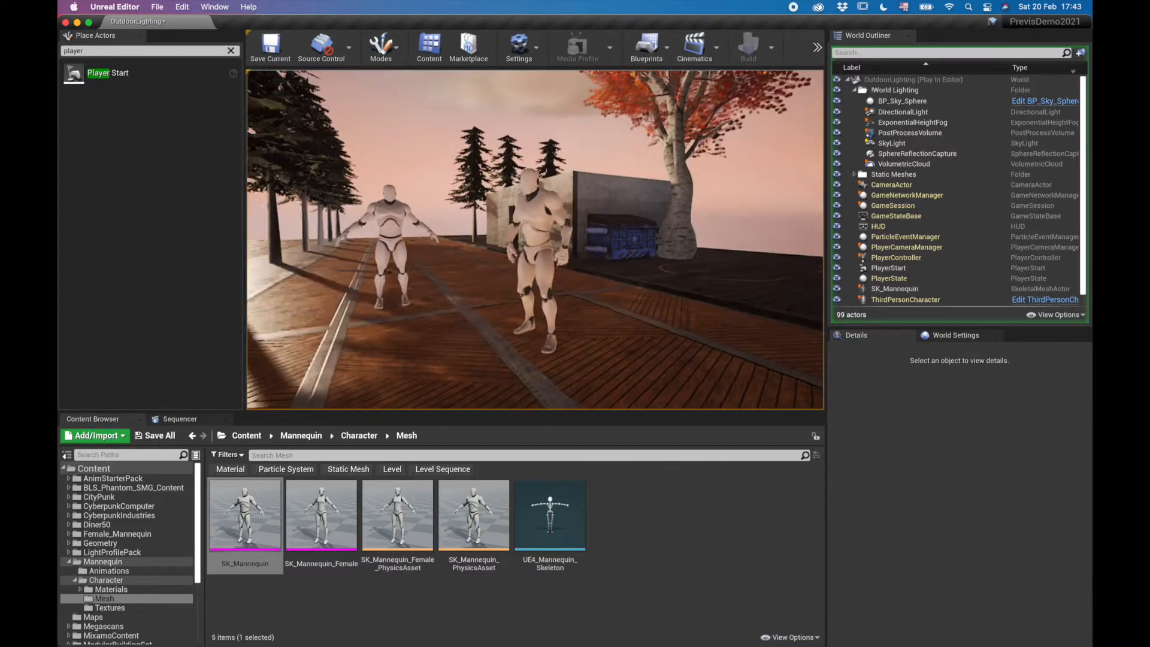
key("w")
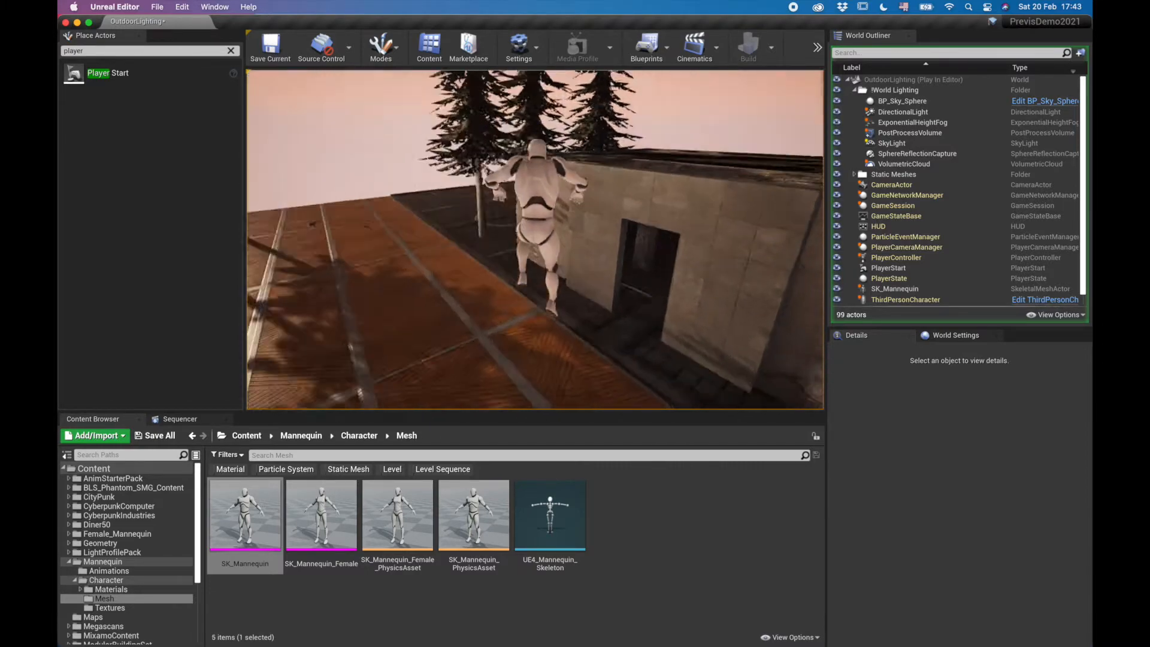
key("w")
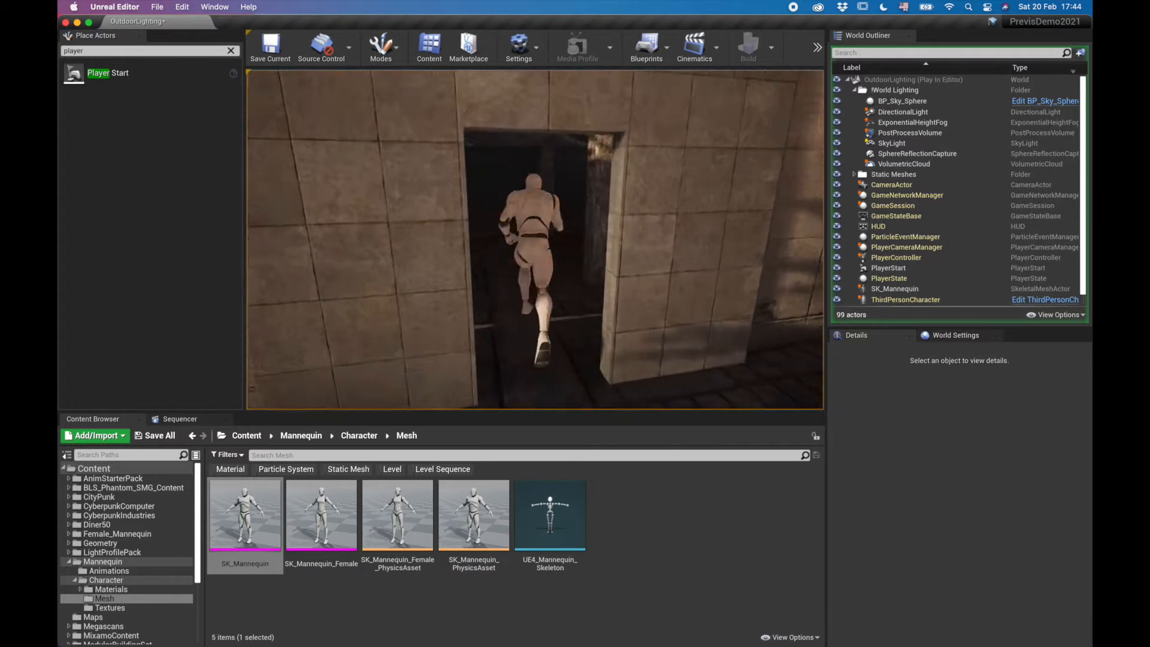
key("w")
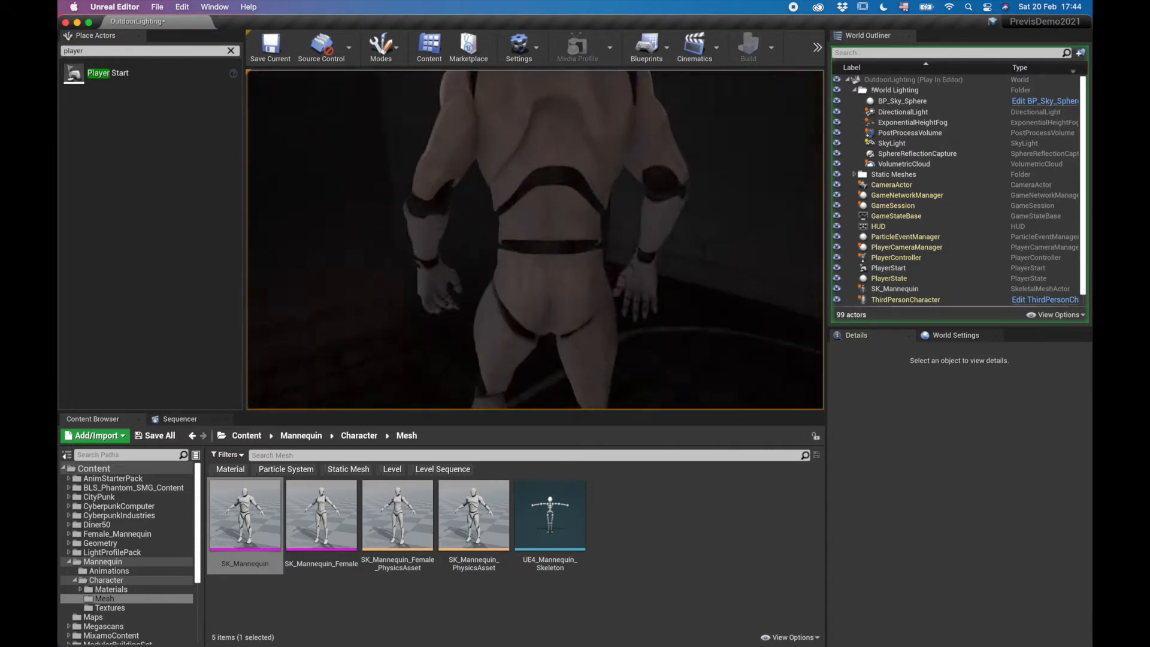
key("w")
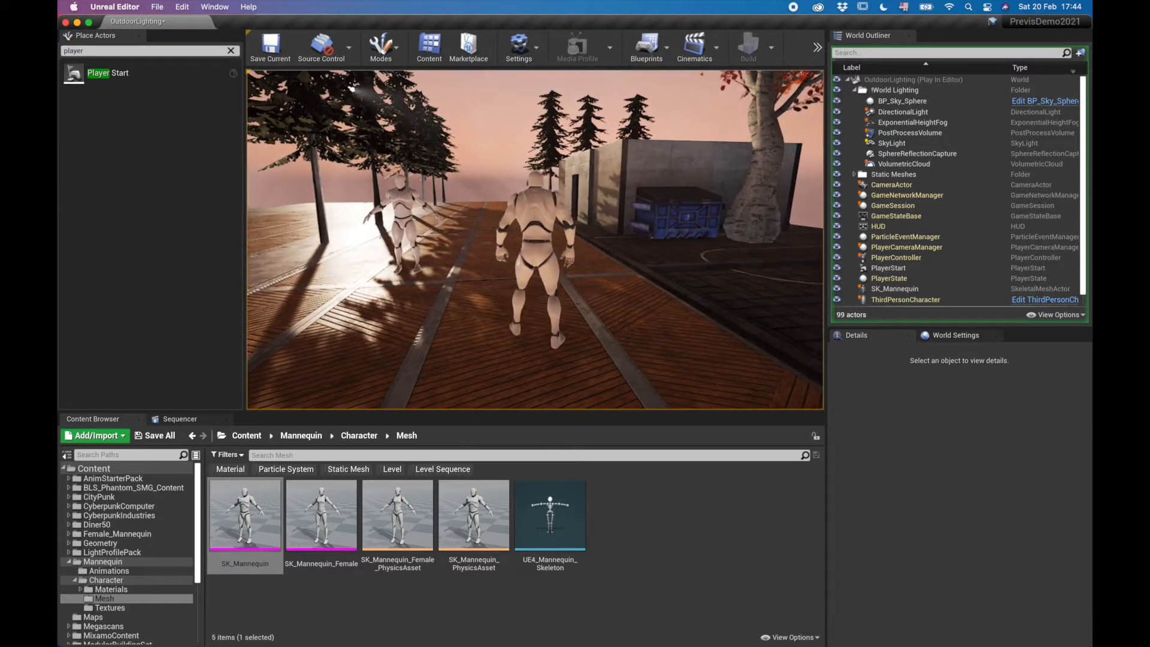
key("Escape")
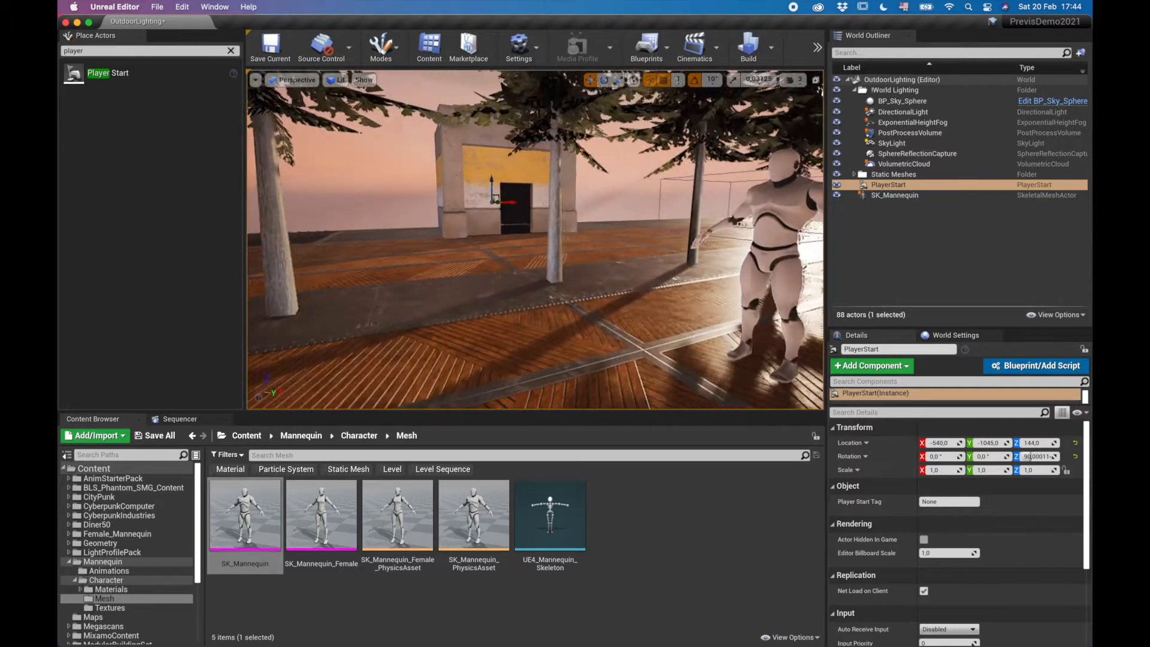
Step: Place a basic cube on the paving near the mannequin, at about X -629, Y 661, and raise it to Z 116
right_click_drag(535, 239, 513, 258)
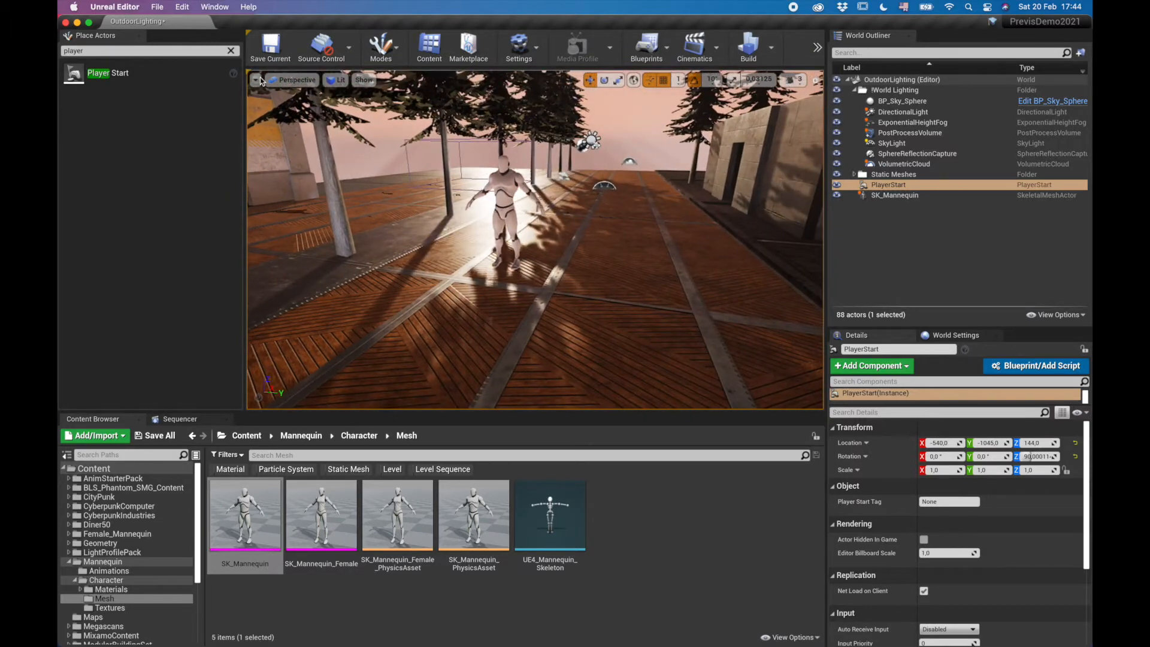
left_click(231, 52)
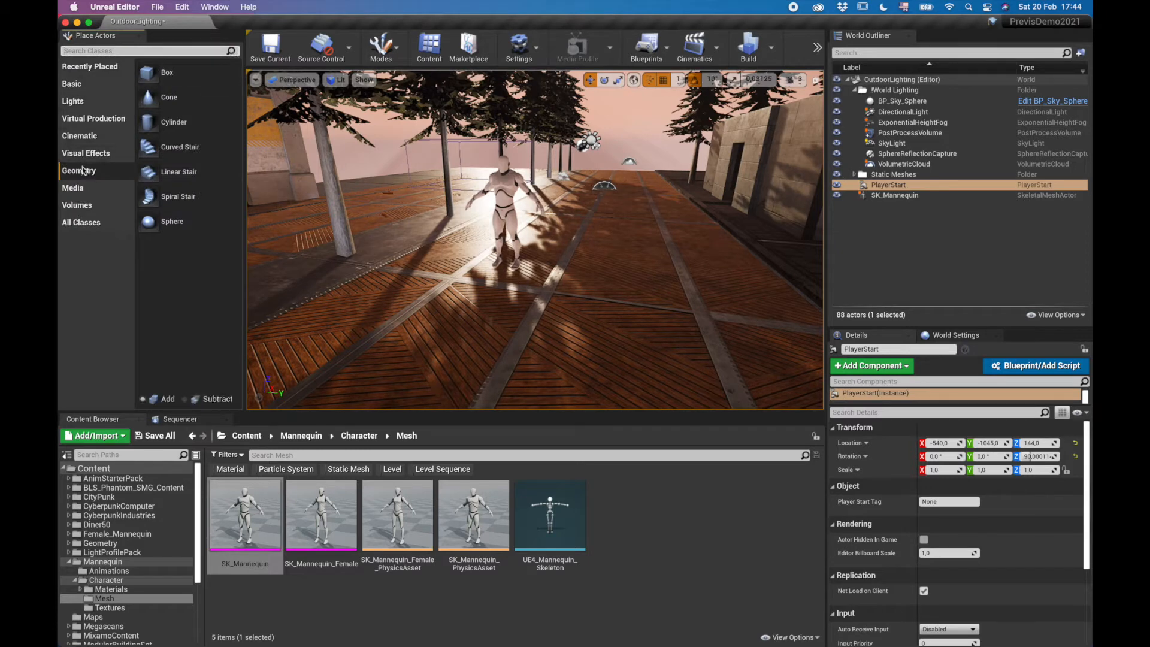
right_click_drag(620, 227, 540, 231)
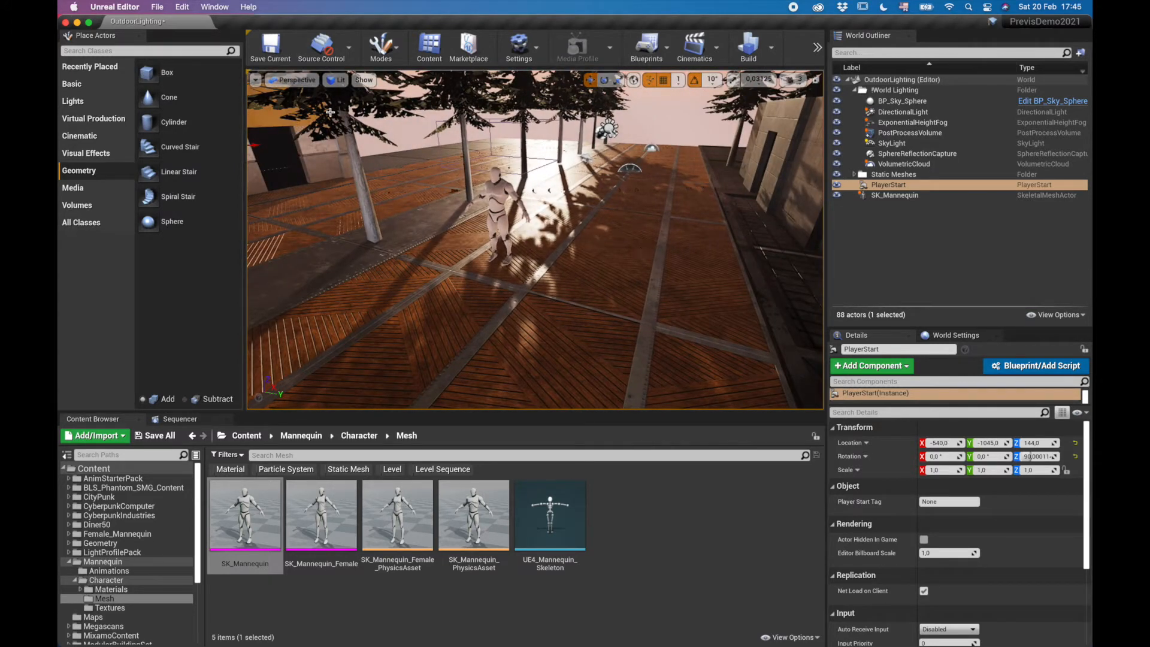
left_click(72, 84)
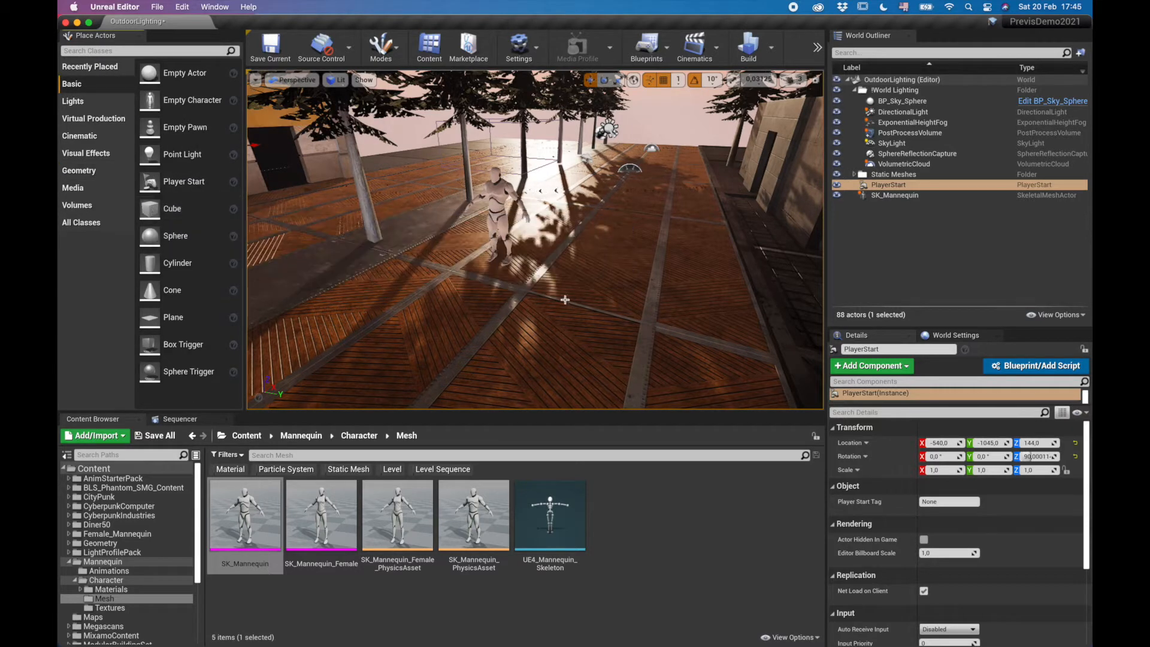
right_click_drag(571, 302, 685, 304)
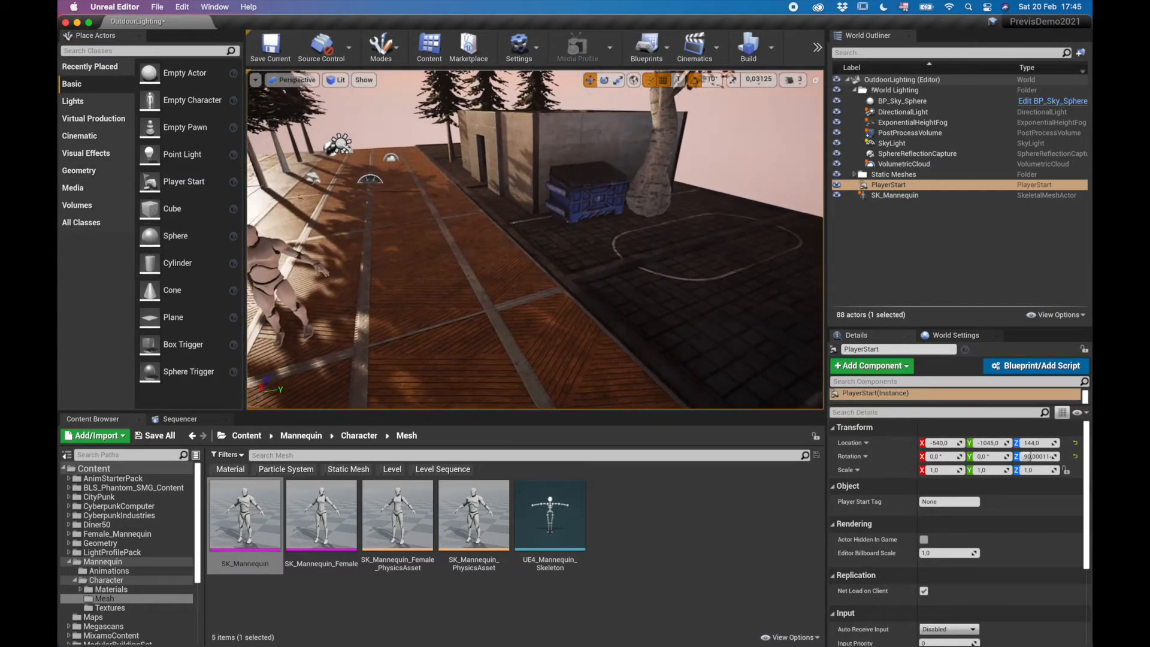
left_click_drag(150, 209, 501, 260)
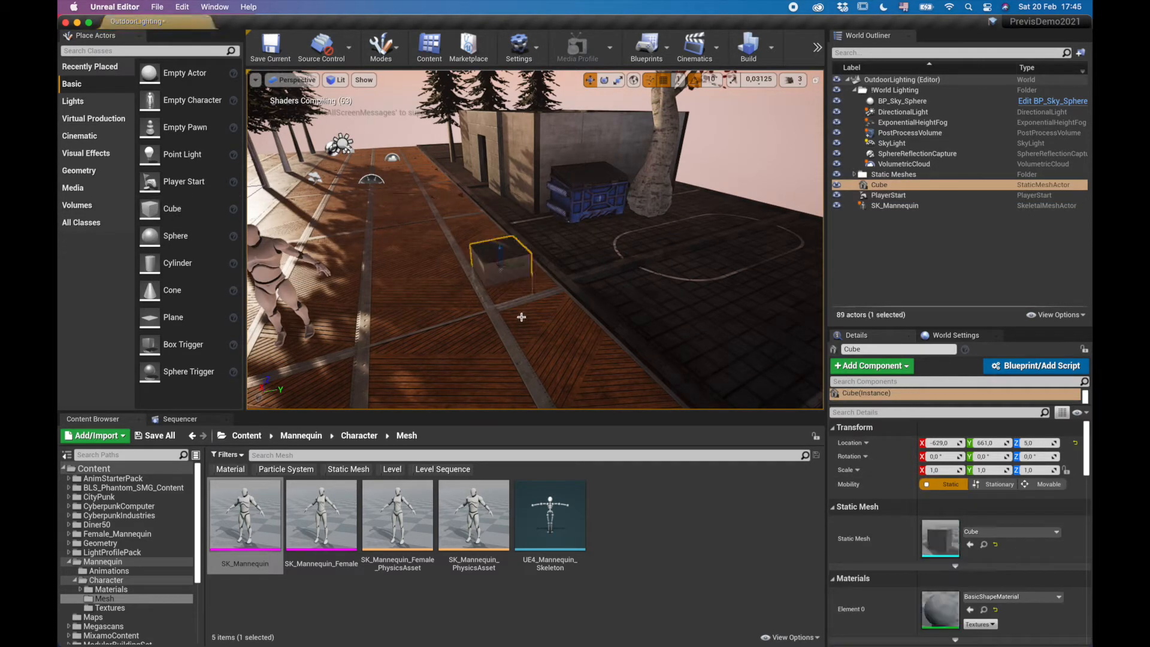
left_click_drag(500, 251, 495, 202)
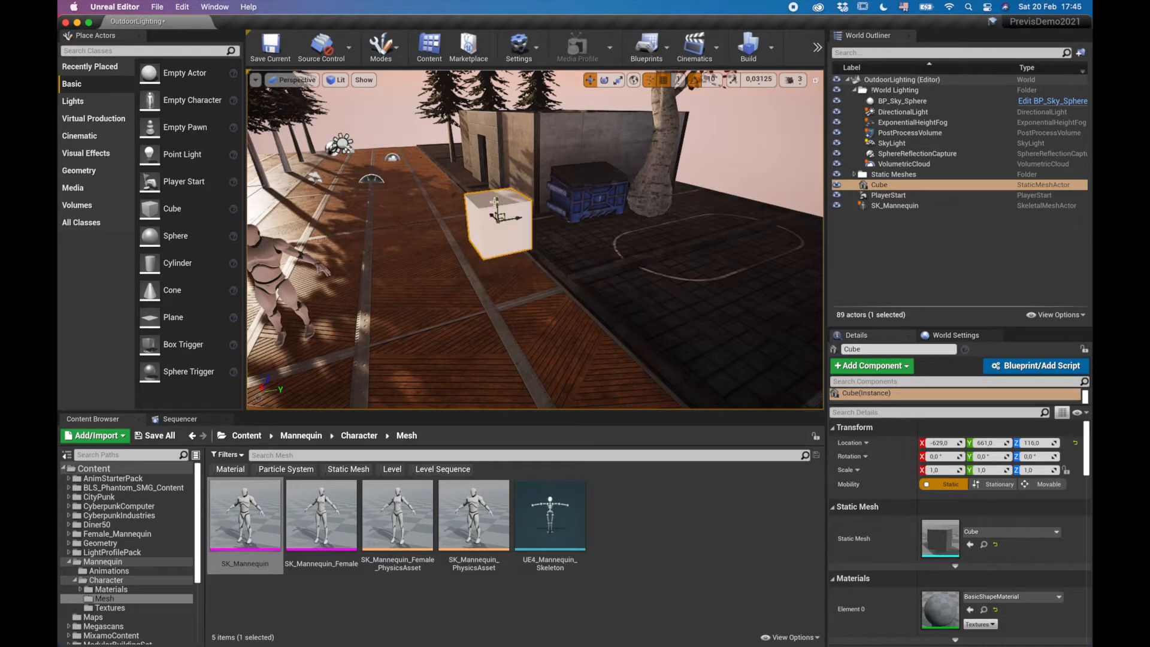
Step: Find the bricks_red_concrete_trim material among the project's materials and apply it to the cube
right_click_drag(604, 257, 575, 384)
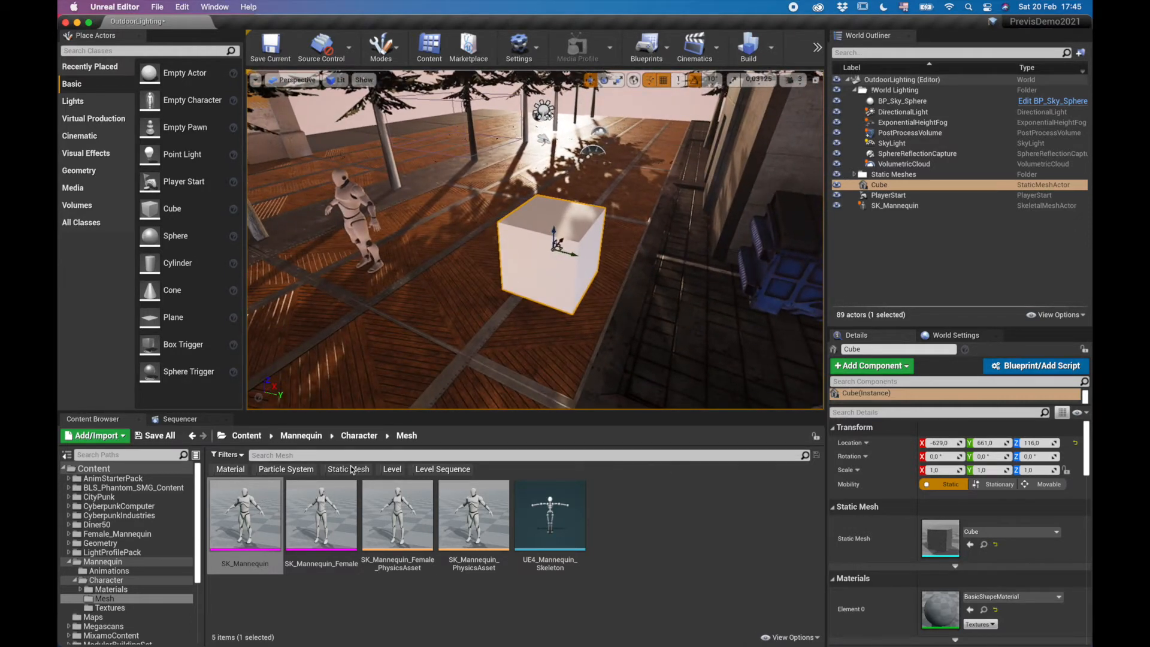
left_click(102, 469)
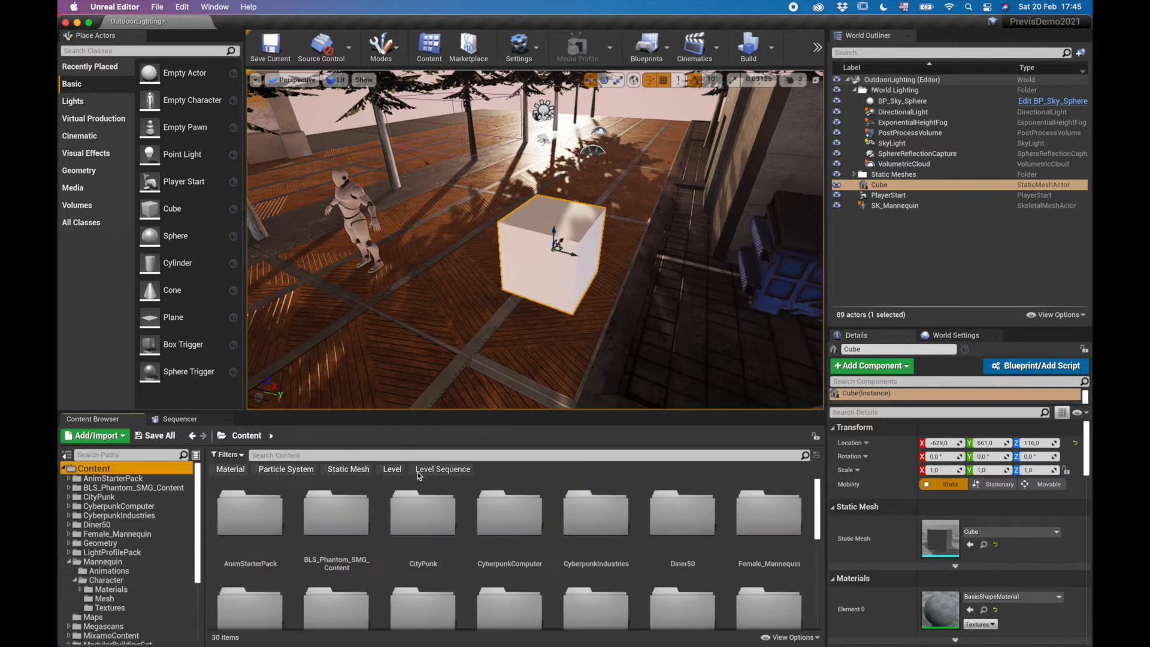
left_click(231, 469)
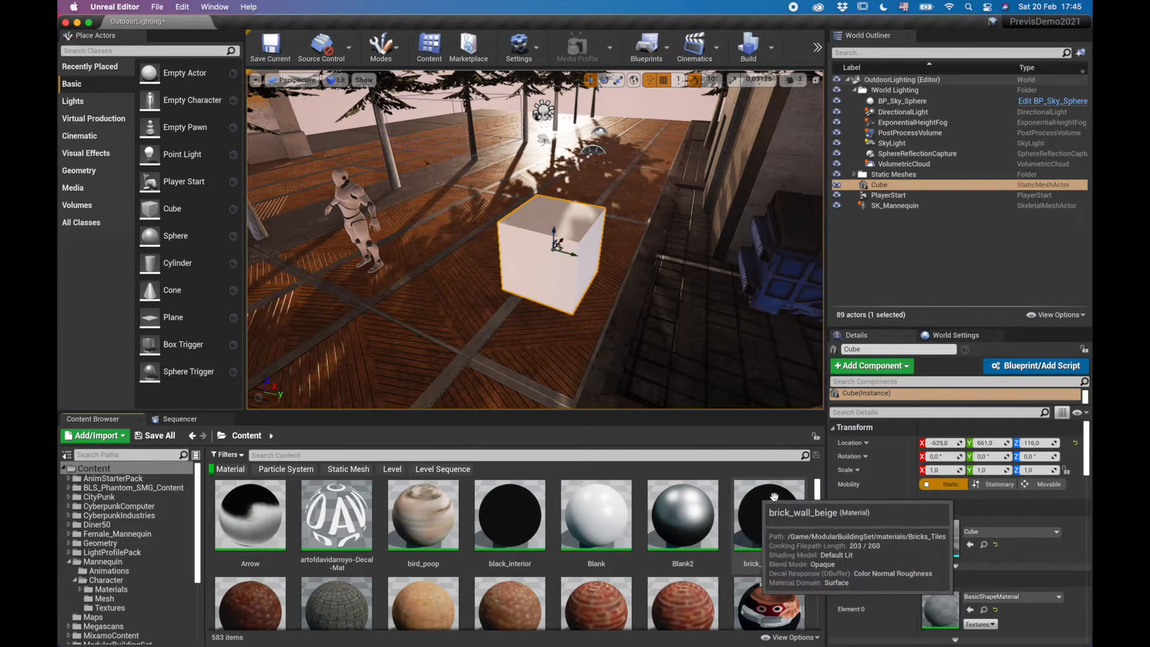
scroll(773, 517, "down", 2)
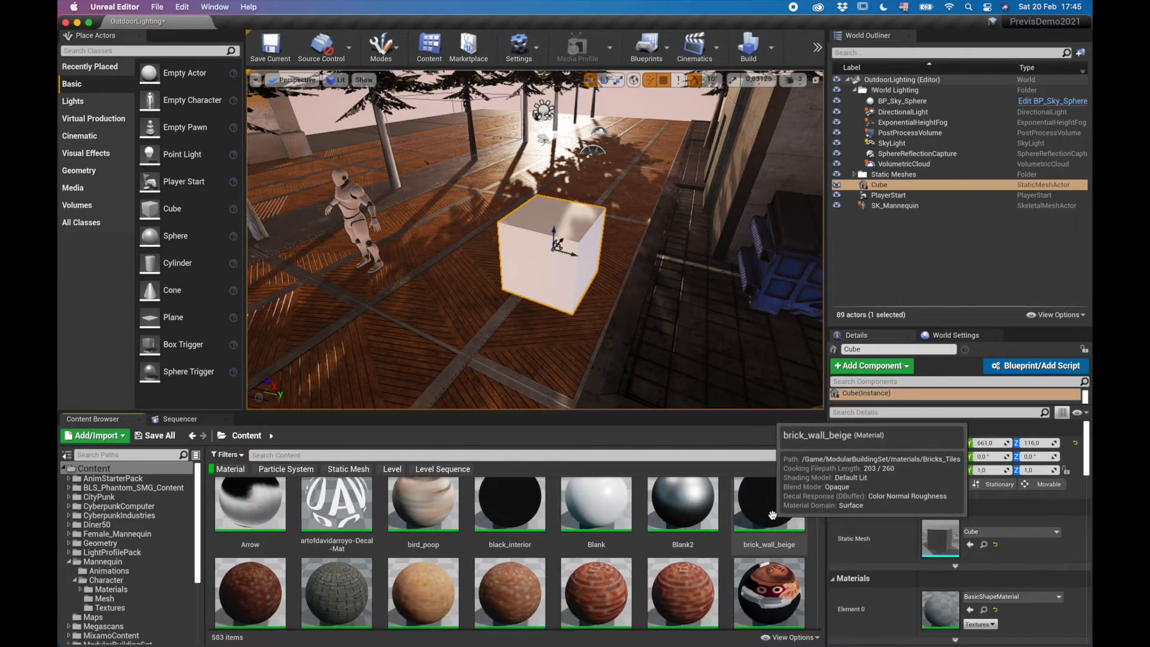
scroll(773, 516, "down", 5)
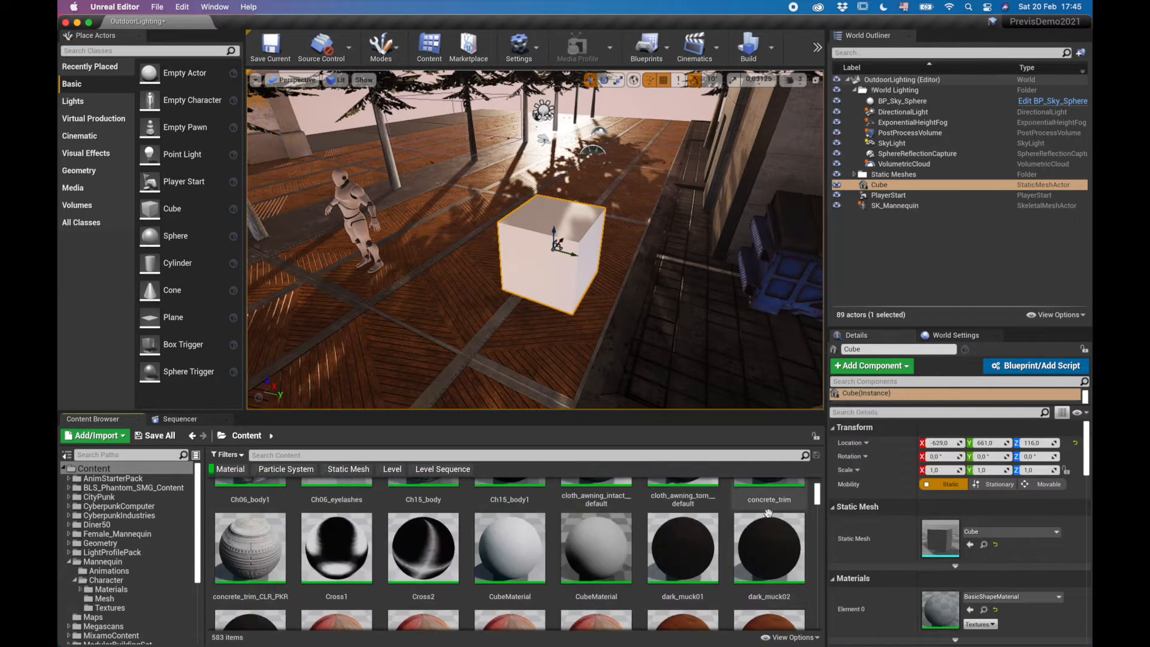
scroll(766, 511, "down", 5)
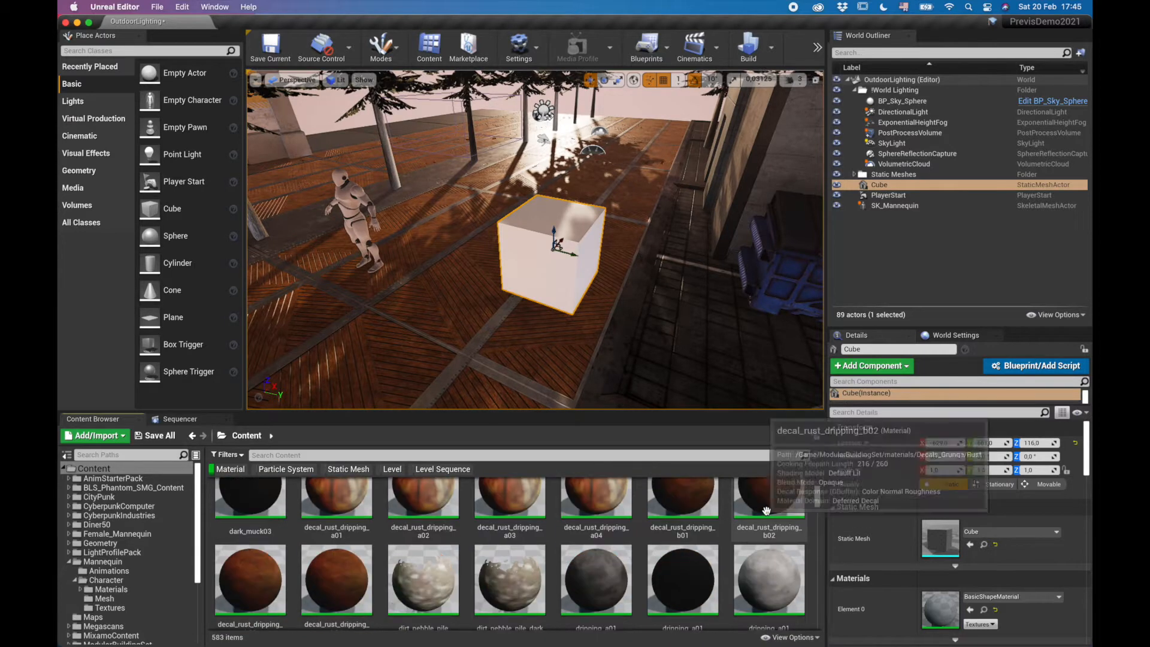
scroll(766, 511, "up", 10)
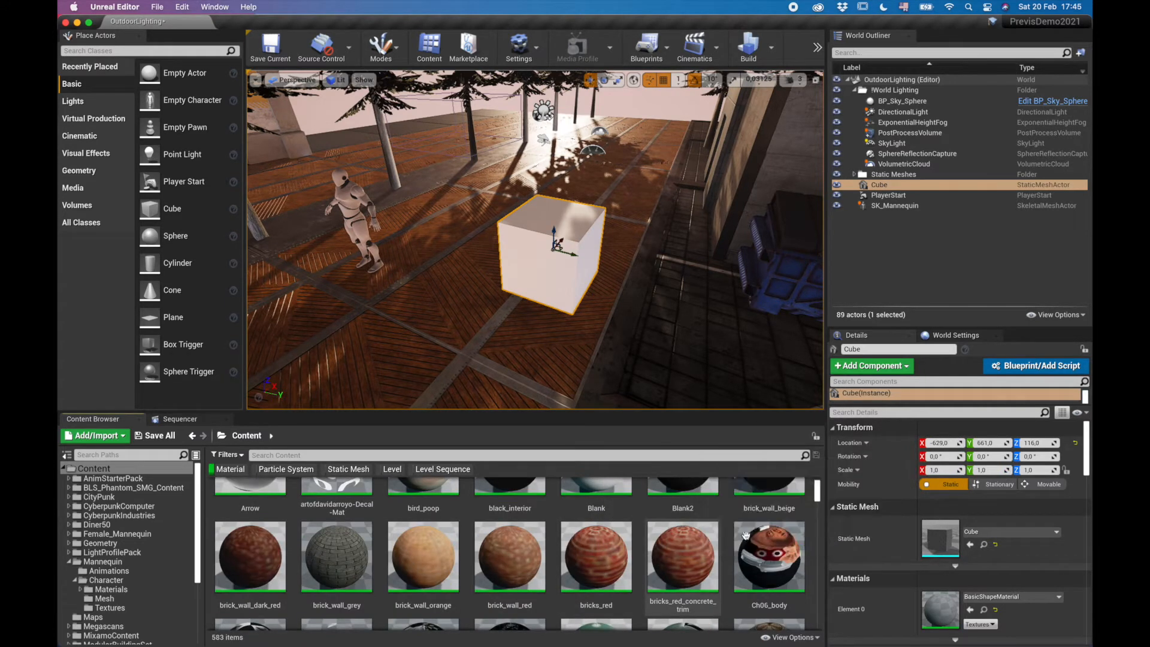
left_click_drag(675, 562, 535, 276)
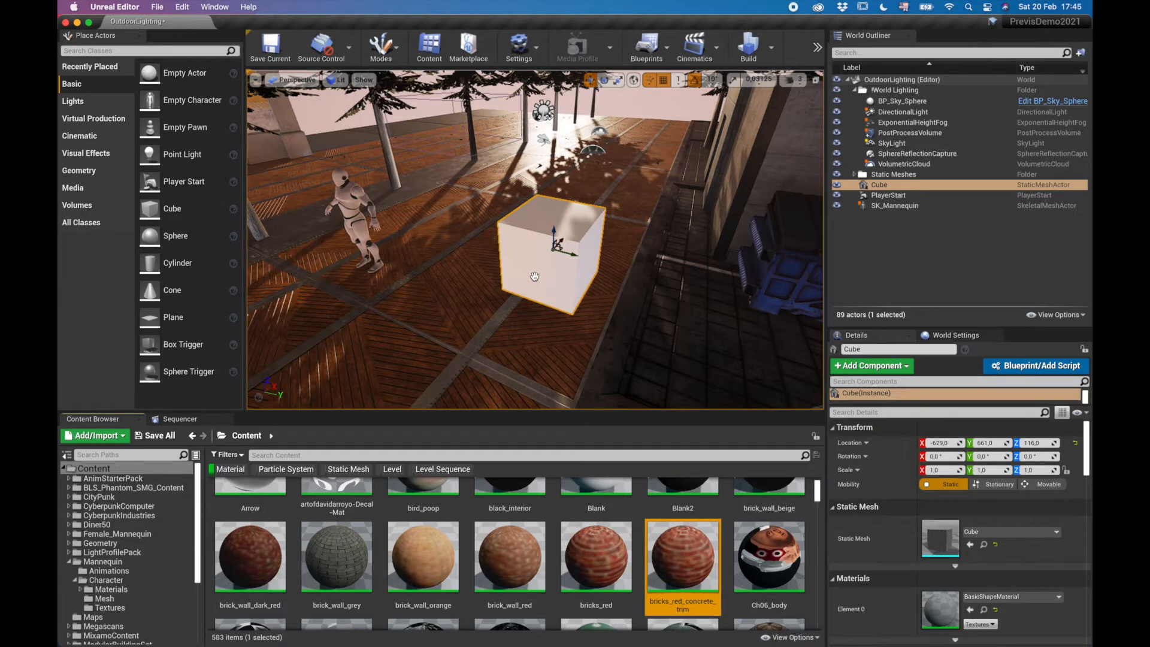
left_click_drag(526, 263, 528, 265)
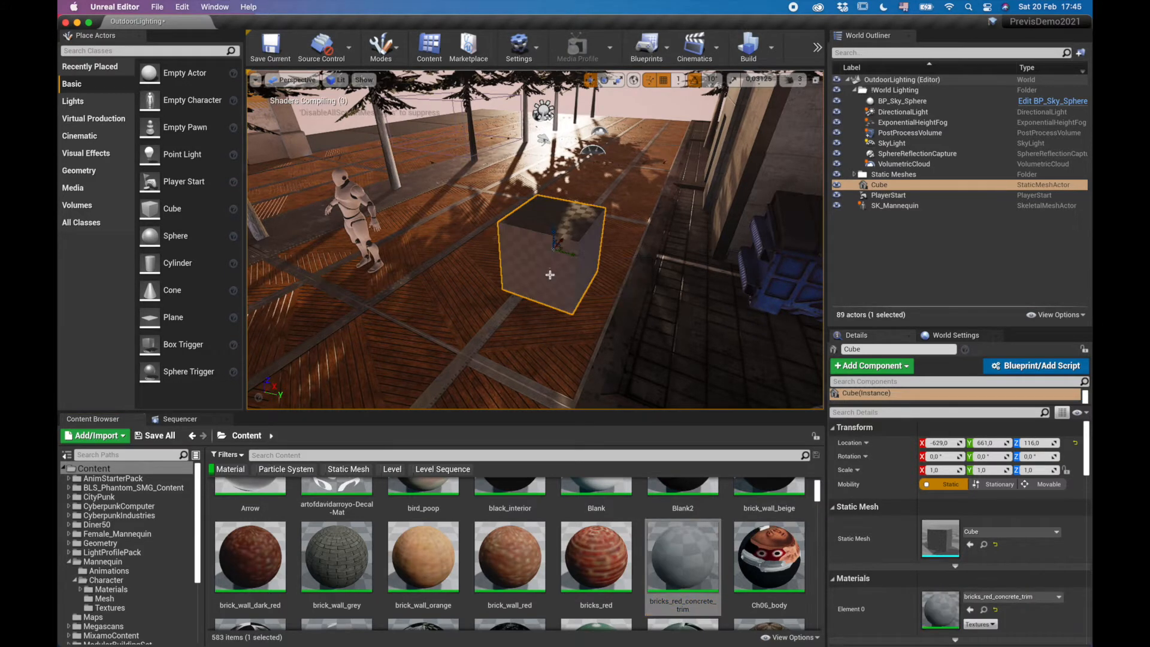
mouse_move(573, 295)
right_mouse_down()
mouse_move(569, 263)
mouse_move(584, 275)
mouse_move(665, 271)
mouse_move(389, 266)
mouse_move(479, 270)
mouse_move(573, 295)
right_mouse_up()
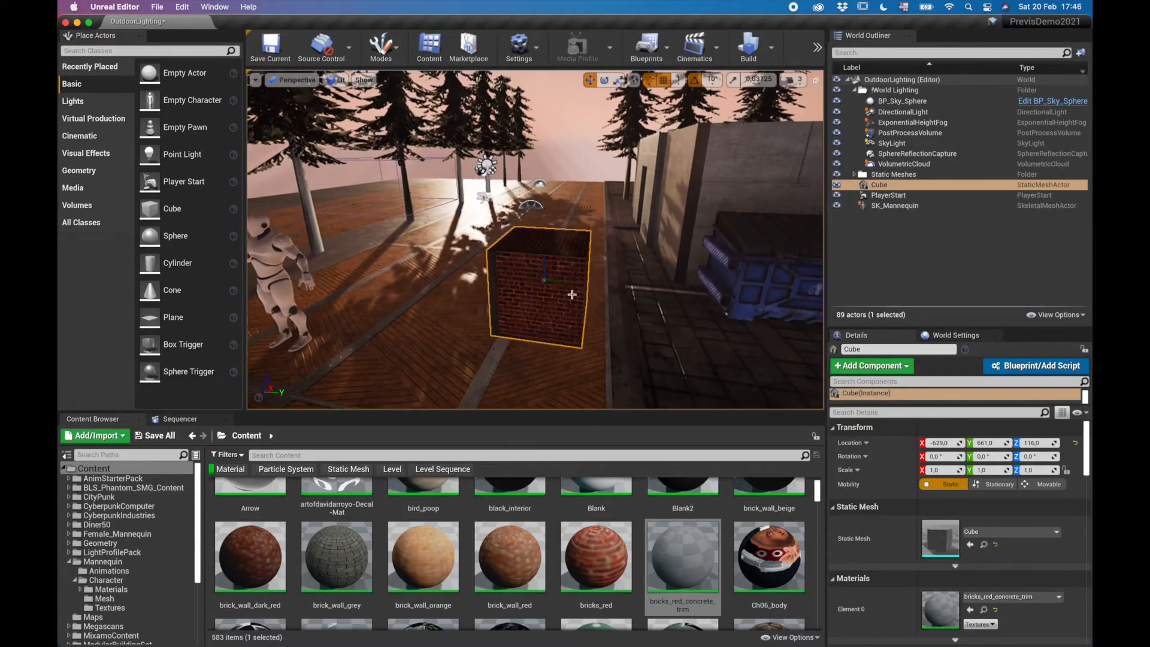
Step: Add an additive box geometry brush on the plaza between the mannequin and the trees, at about X -397, Y 336
right_click_drag(658, 322, 665, 360)
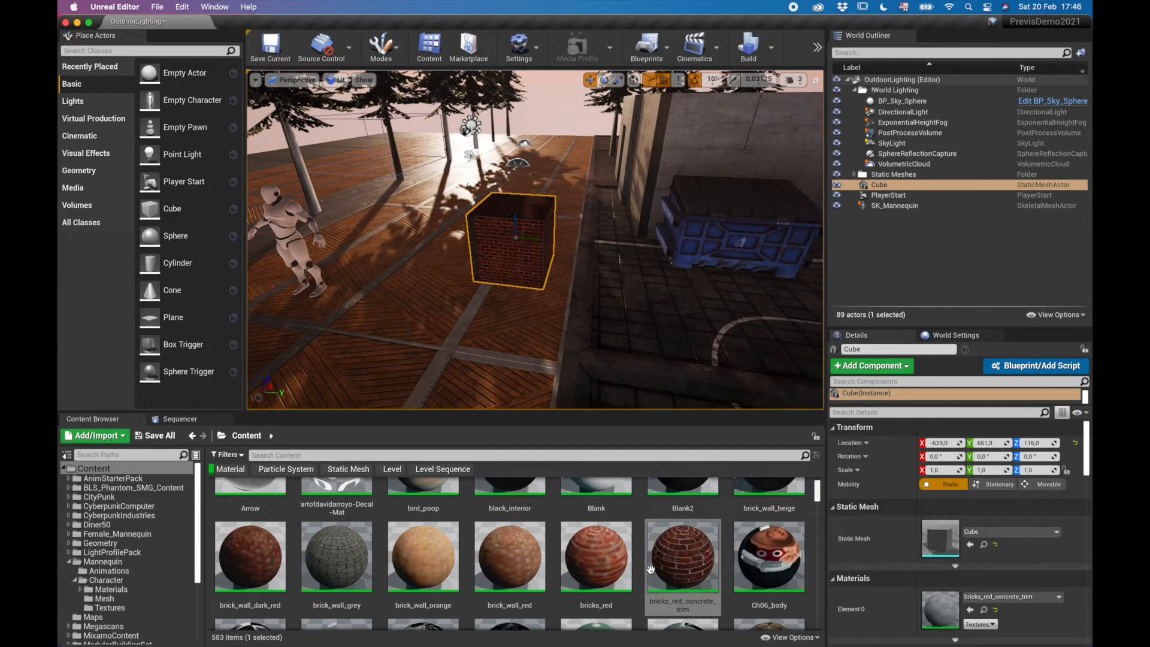
left_click(80, 171)
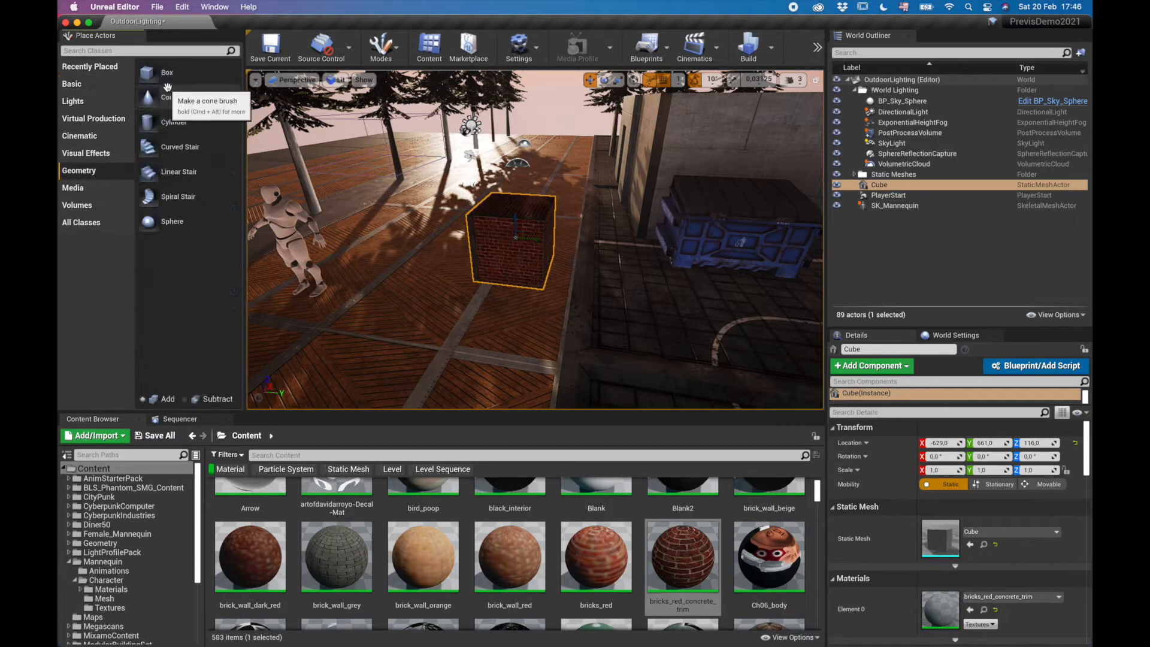
mouse_move(153, 75)
left_mouse_down()
mouse_move(400, 223)
mouse_move(423, 273)
mouse_move(421, 236)
left_mouse_up()
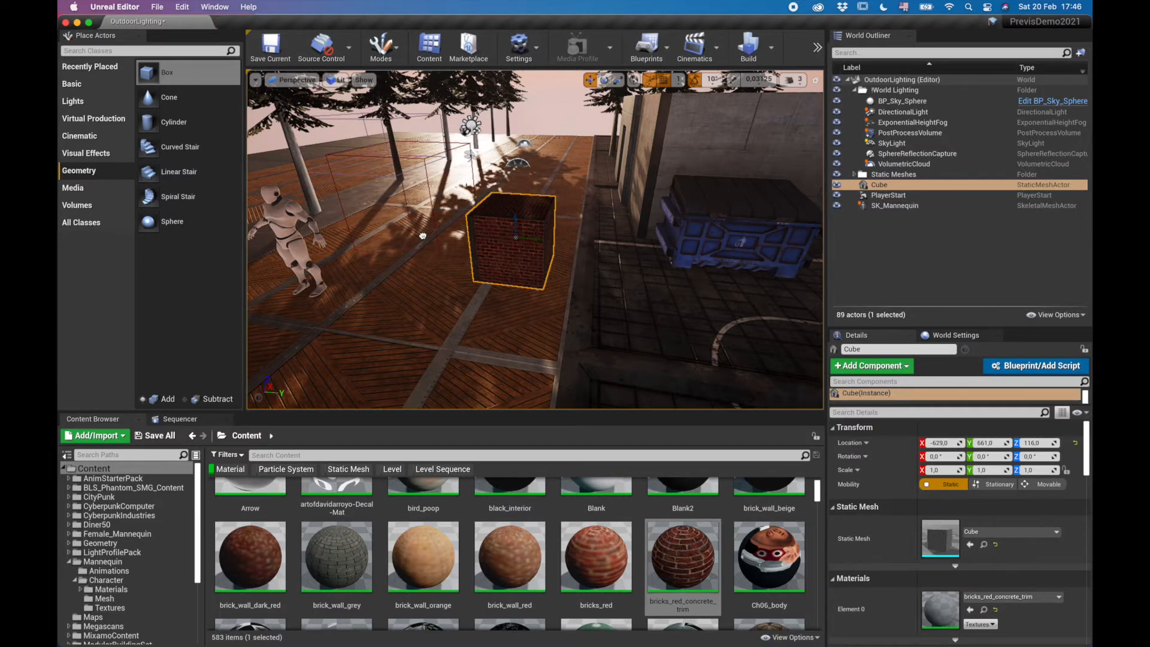
left_click_drag(421, 235, 417, 231)
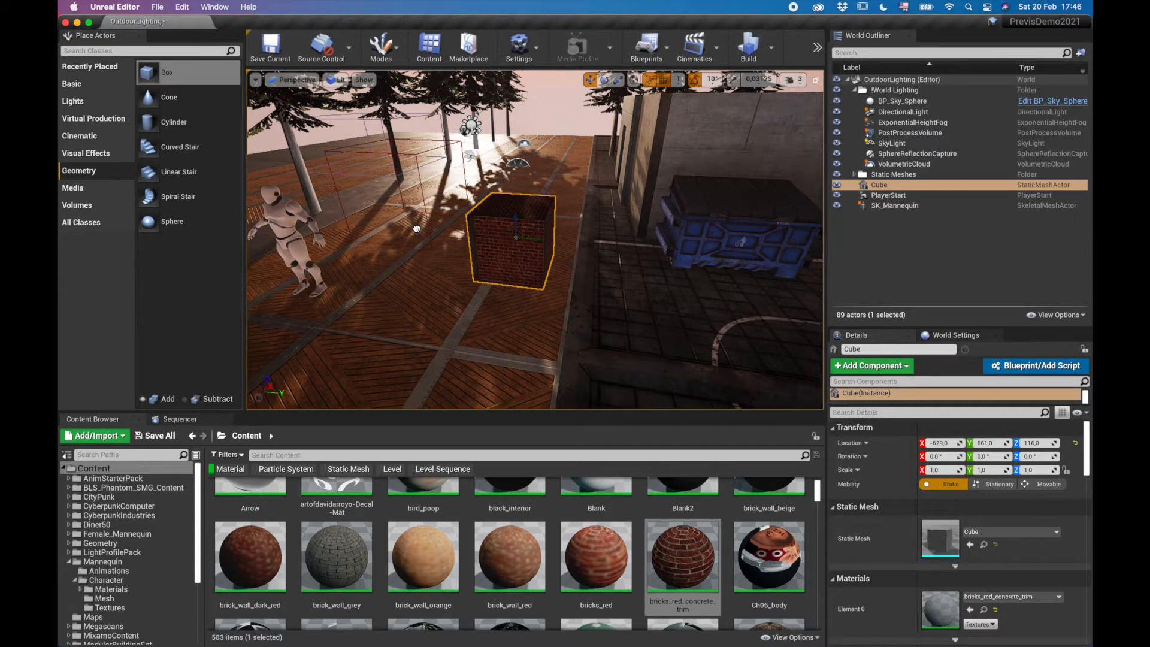
left_click_drag(417, 229, 416, 228)
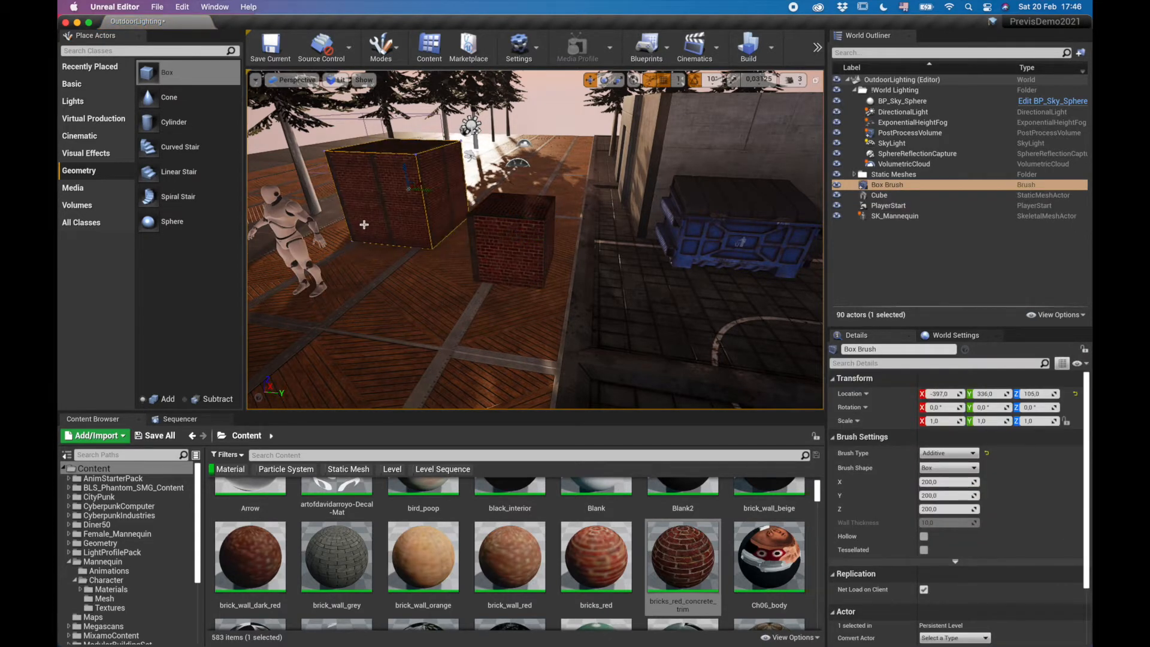
Step: Try stretching the brick cube along Y to a scale of about 4.34, and undo the scaling
mouse_move(399, 207)
right_mouse_down()
mouse_move(366, 213)
mouse_move(372, 233)
mouse_move(339, 229)
mouse_move(459, 196)
right_mouse_up()
key("w")
key("w")
key("s")
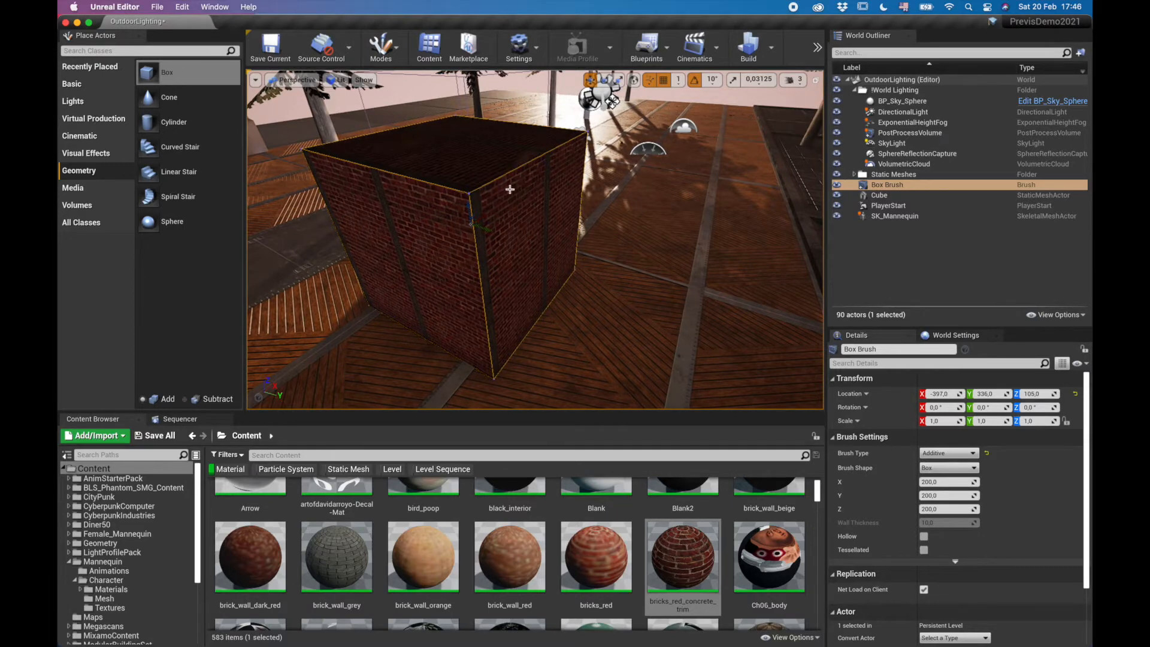
key("s")
mouse_move(536, 251)
right_mouse_down()
mouse_move(554, 249)
mouse_move(531, 254)
right_mouse_up()
left_click(565, 261)
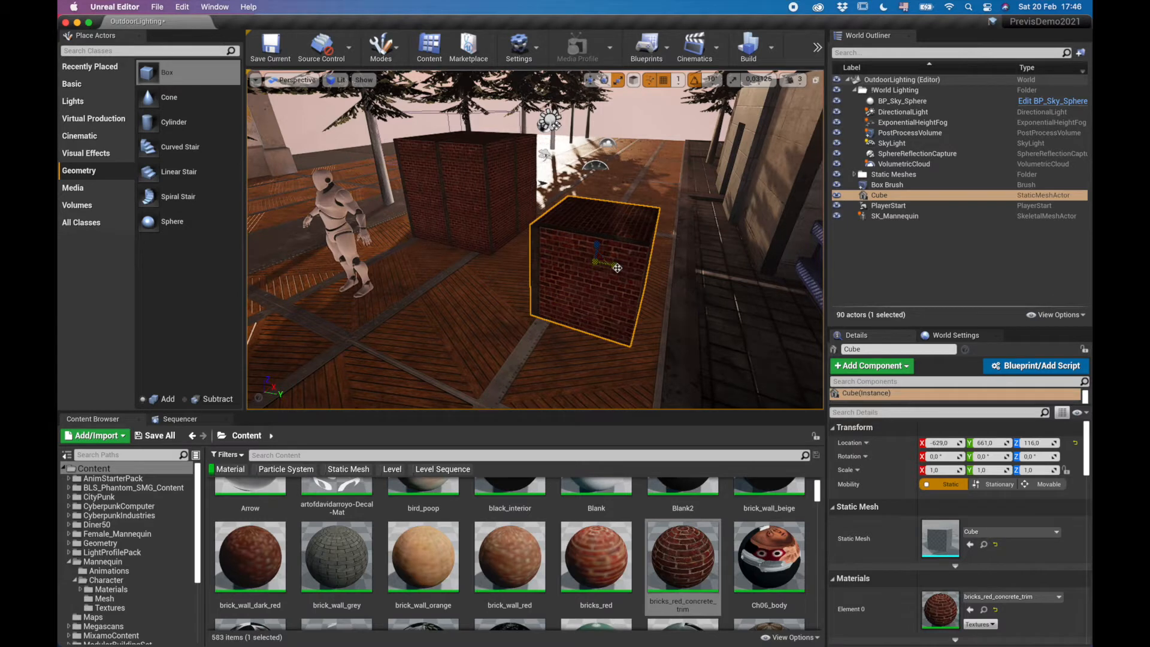
right_click_drag(611, 268, 596, 287)
key("w")
key("s")
mouse_move(467, 269)
right_mouse_down()
mouse_move(488, 272)
mouse_move(467, 270)
right_mouse_up()
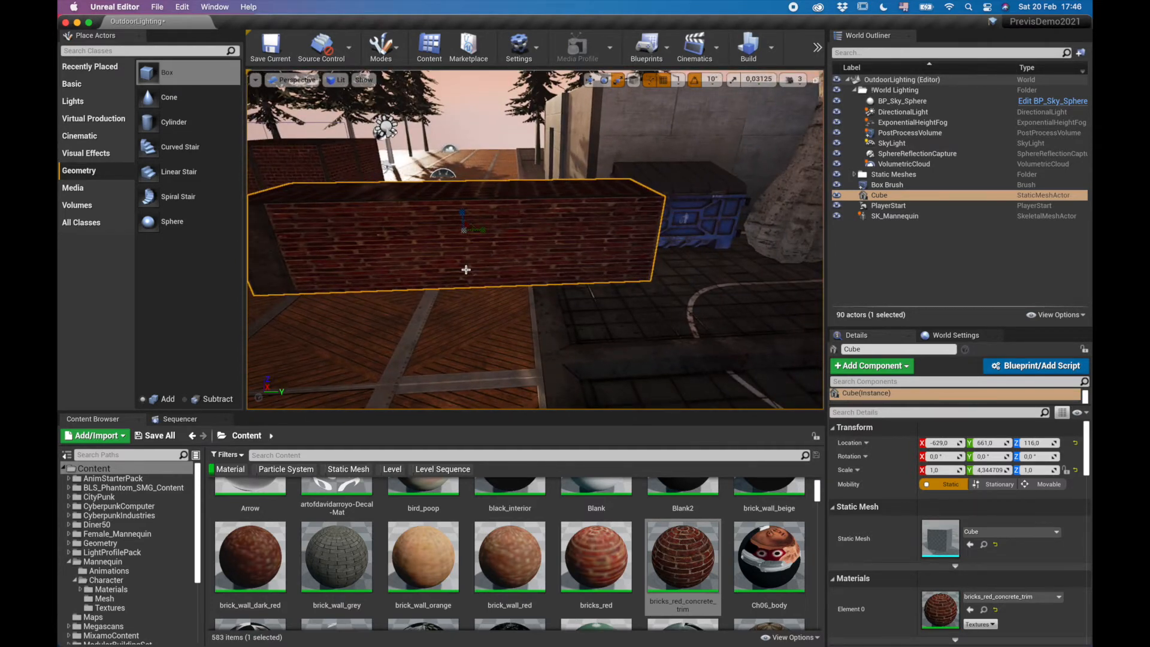
key("super+z")
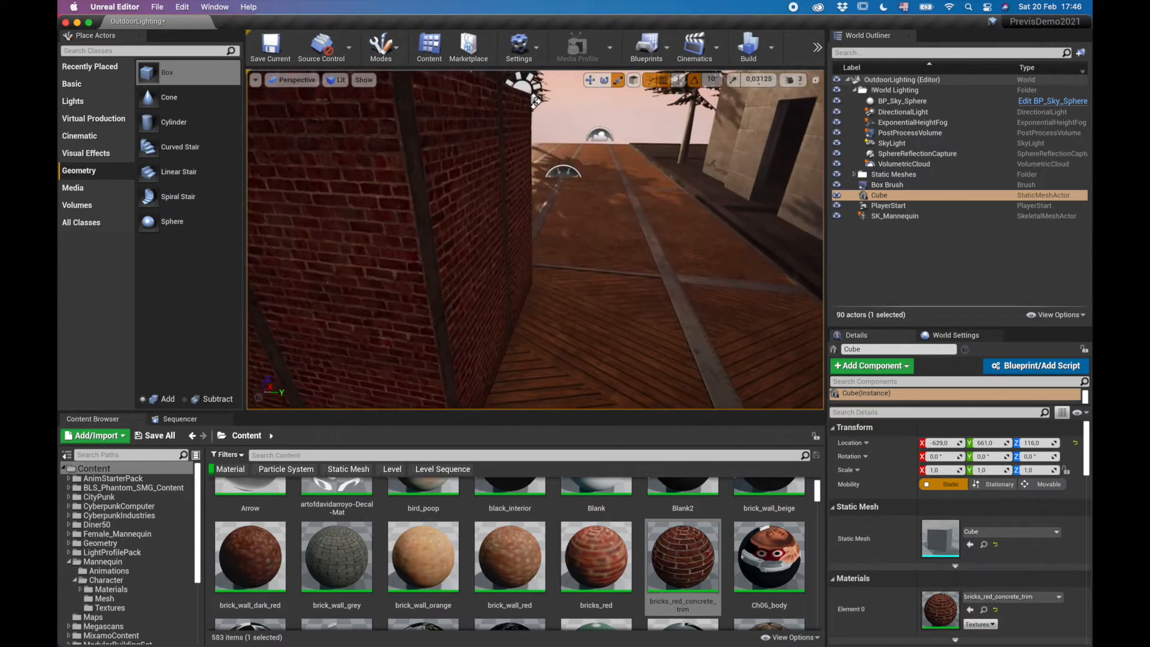
Step: Try stretching the box brush to a scale of about 3.06 along Y and 2.68 along X, and undo the scaling
left_click(479, 271)
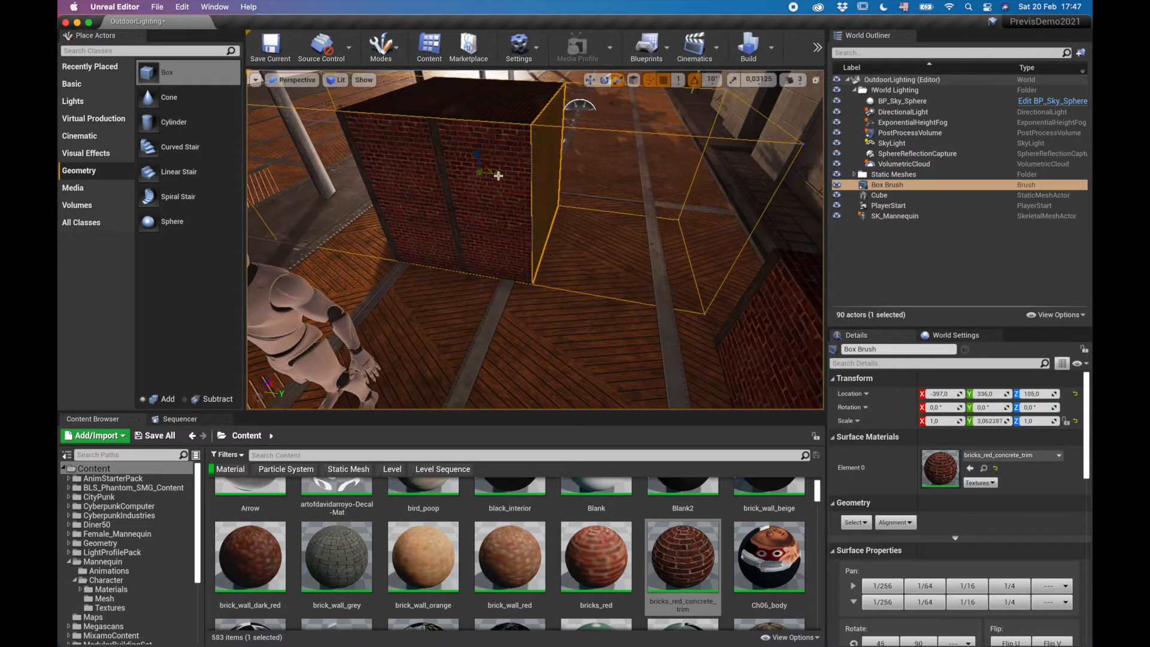
left_click_drag(498, 175, 498, 175)
right_click_drag(542, 214, 485, 171)
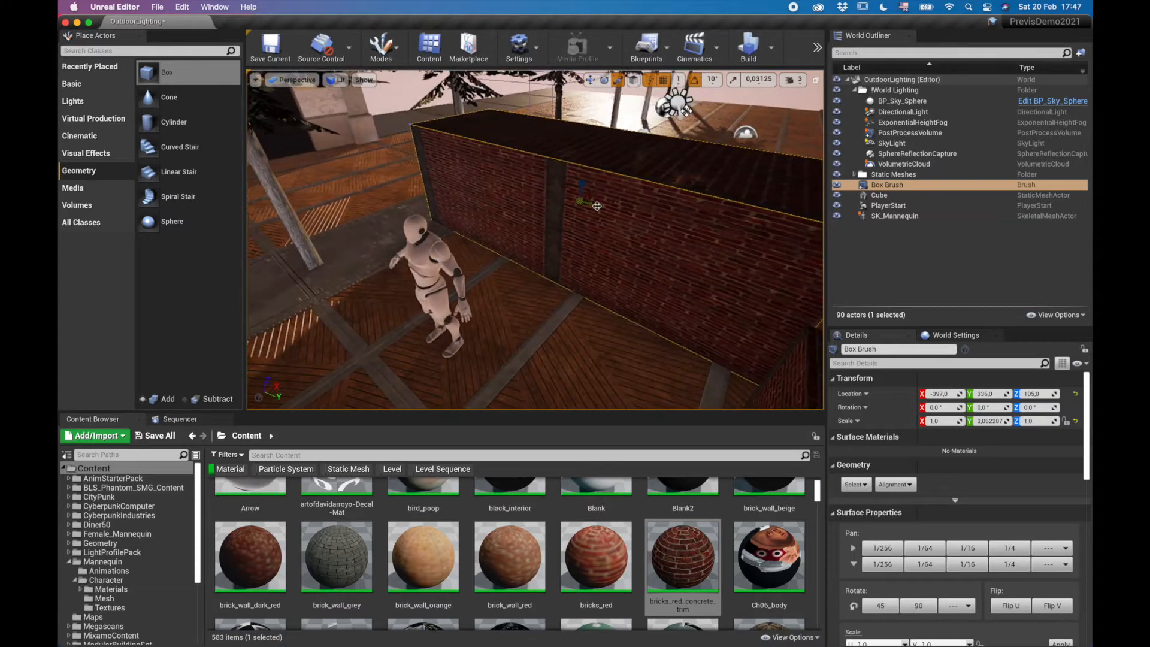
right_click_drag(535, 240, 575, 258)
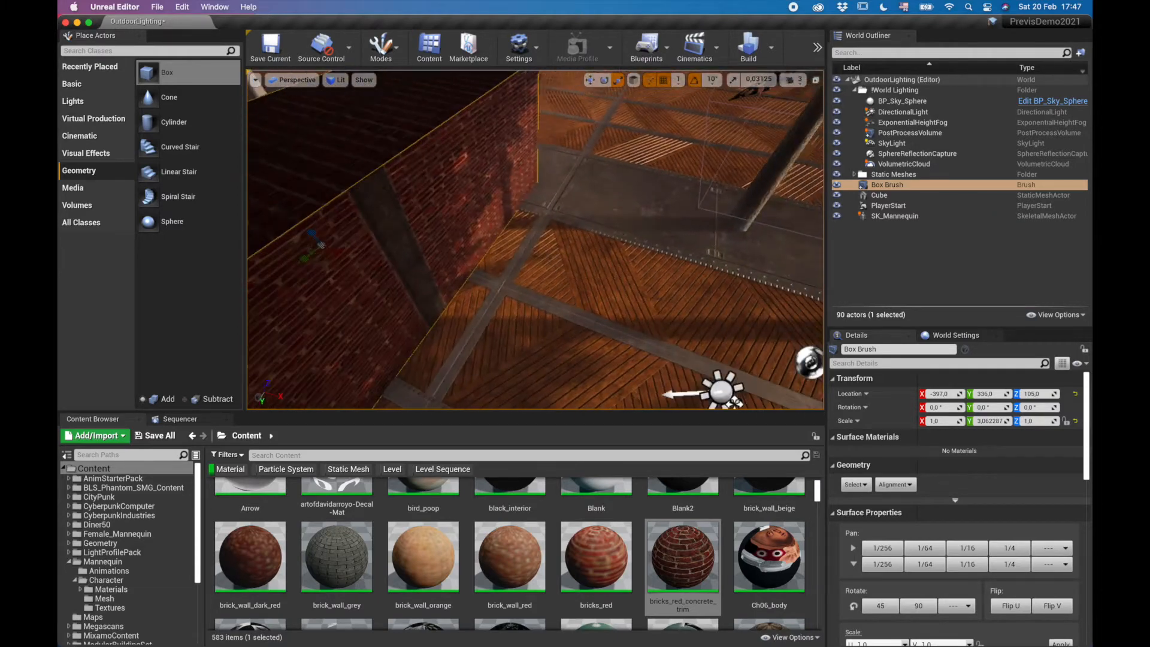
right_click_drag(524, 212, 547, 212)
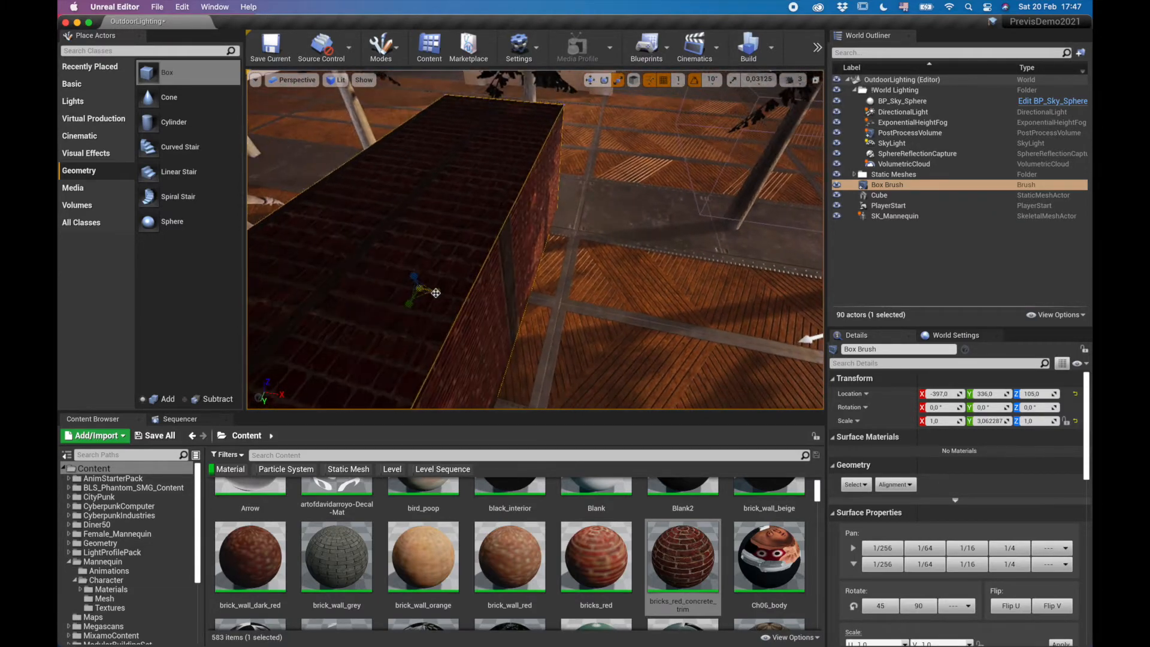
right_click_drag(414, 261, 219, 192)
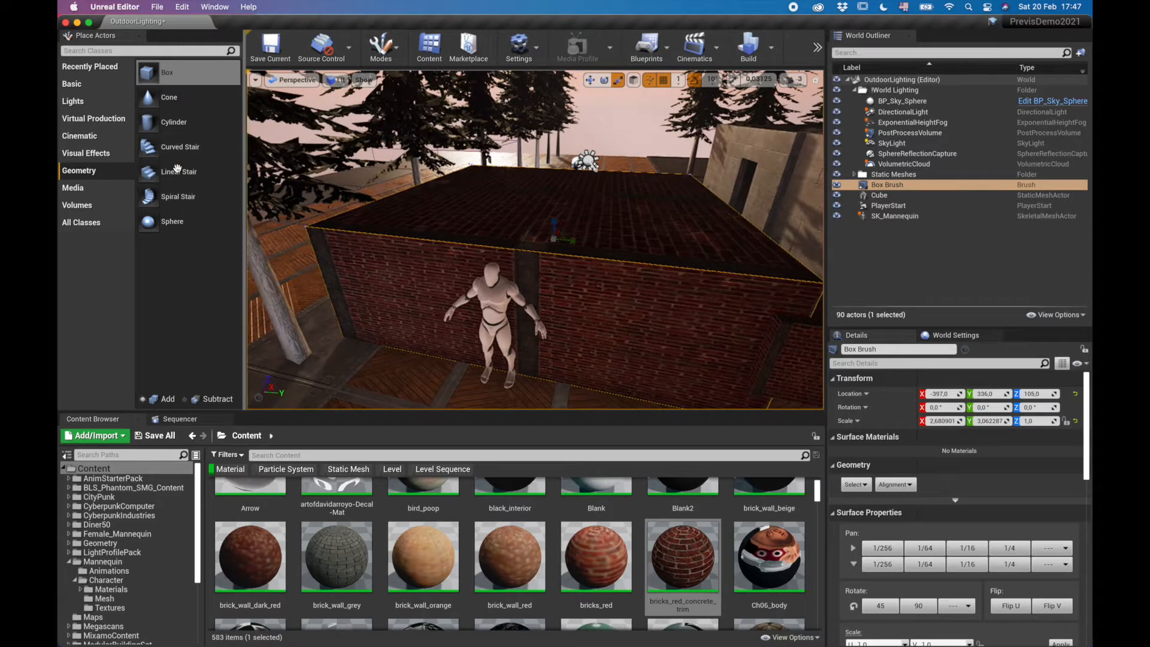
right_click_drag(788, 334, 752, 321)
key("super+z")
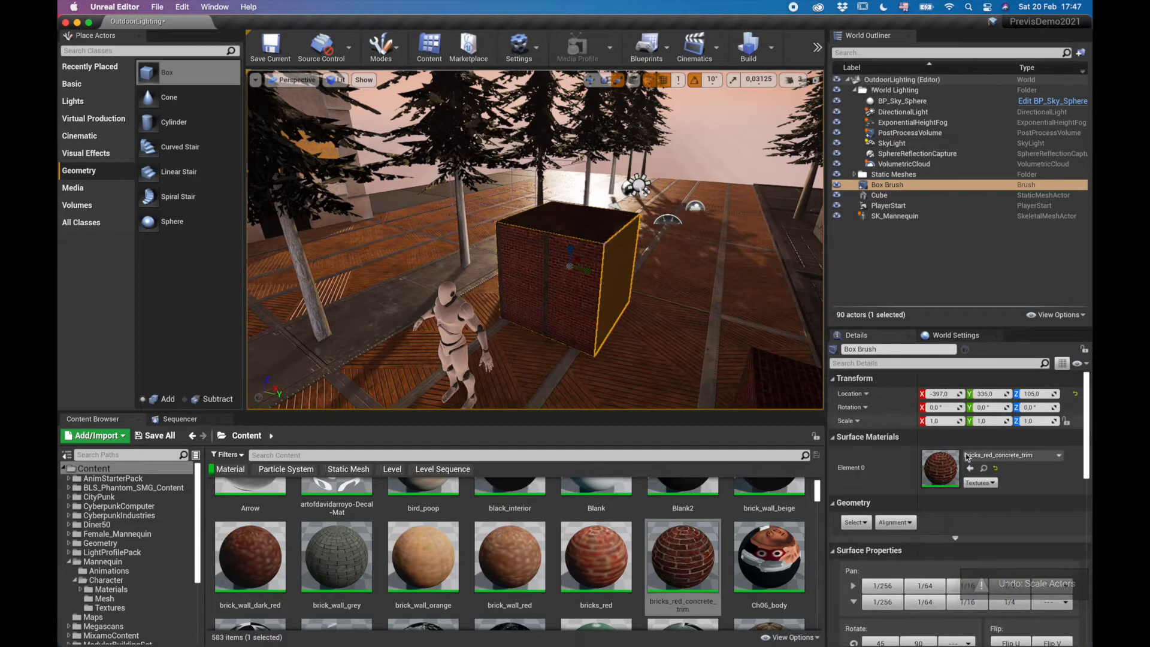
Step: Examine the box brush's surface material, geometry and brush size settings alongside its brick faces
scroll(1015, 443, "down", 5)
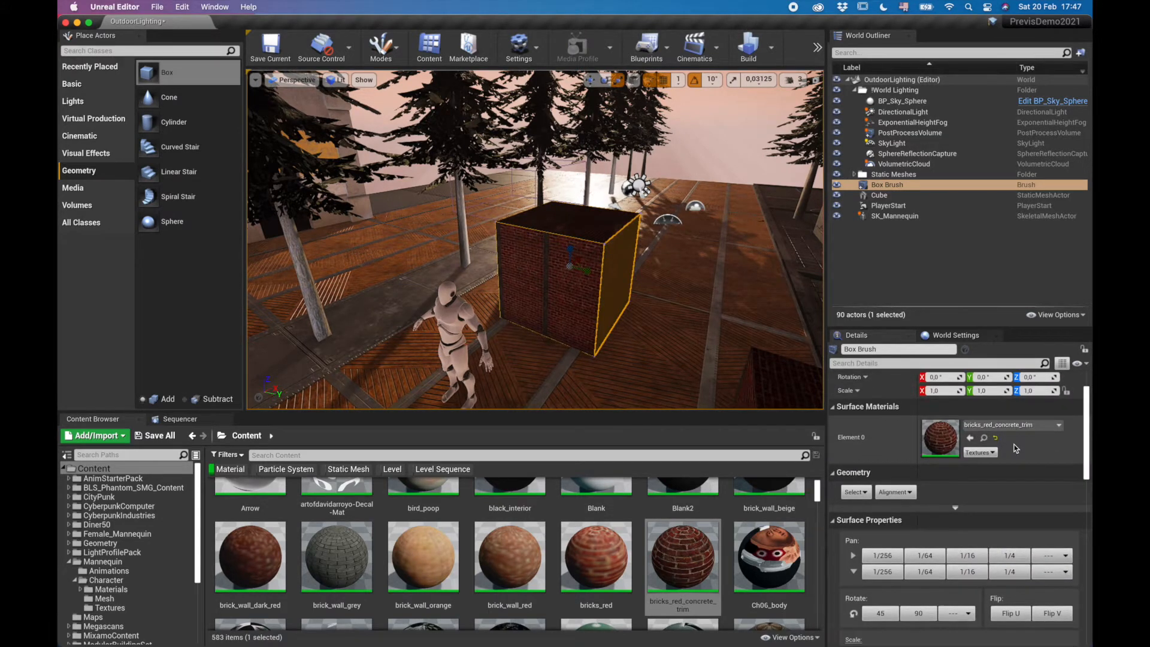
scroll(1016, 448, "down", 10)
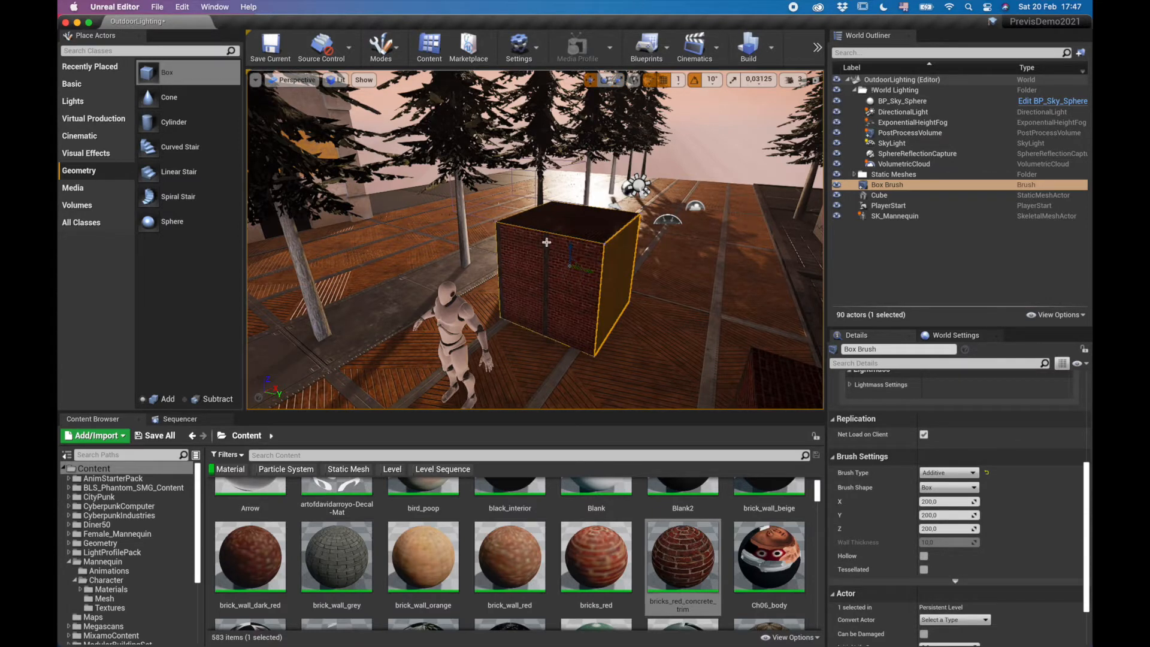
right_click_drag(581, 276, 531, 275)
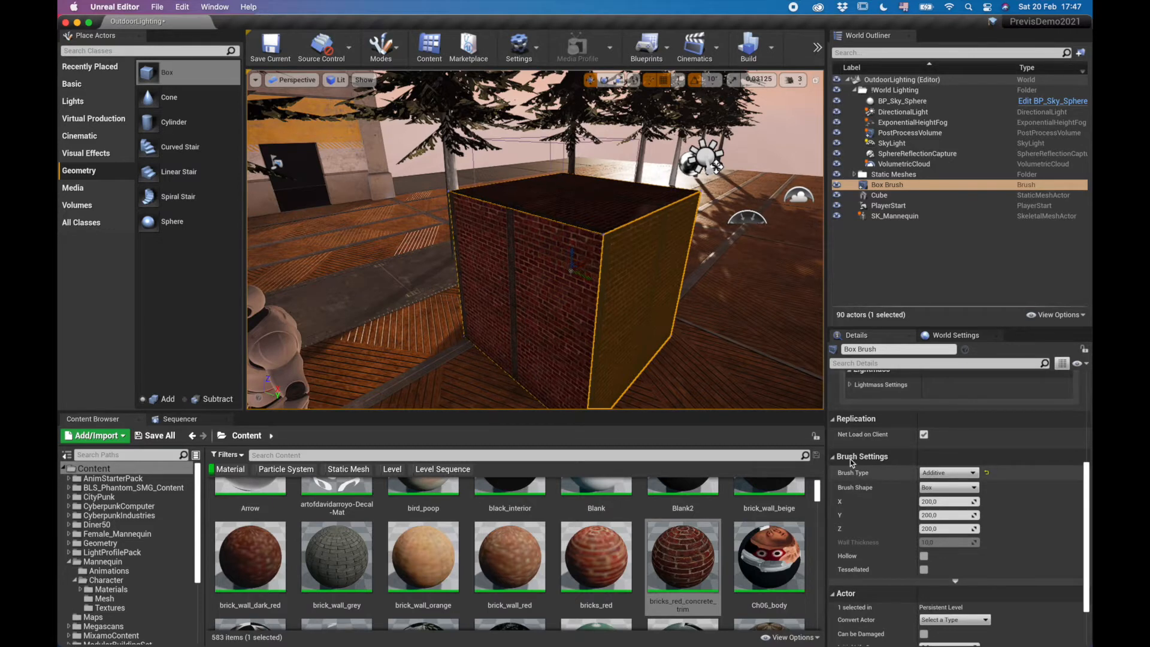
scroll(1047, 535, "up", 3)
scroll(1043, 533, "up", 5)
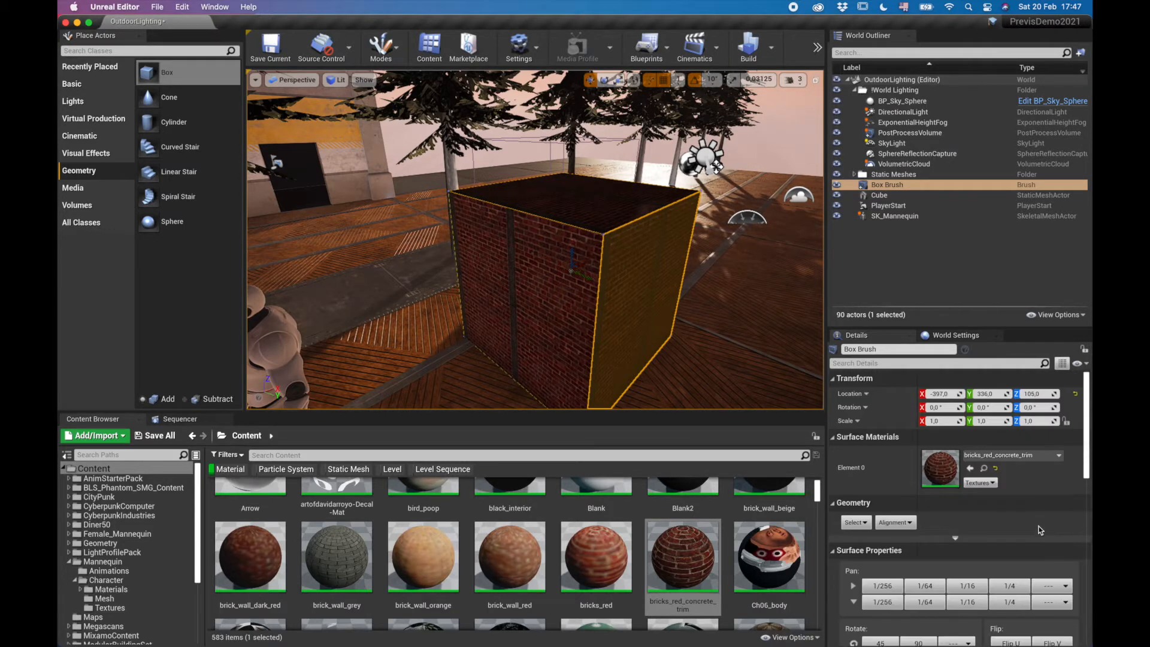
scroll(1007, 525, "down", 8)
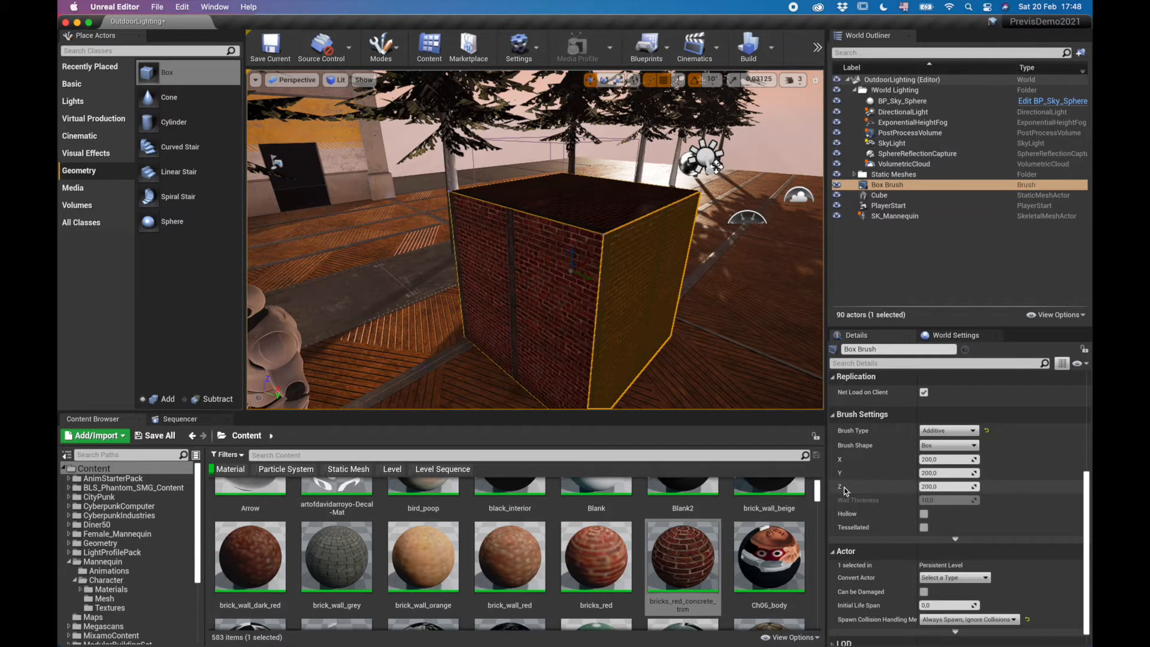
right_click_drag(576, 239, 665, 237)
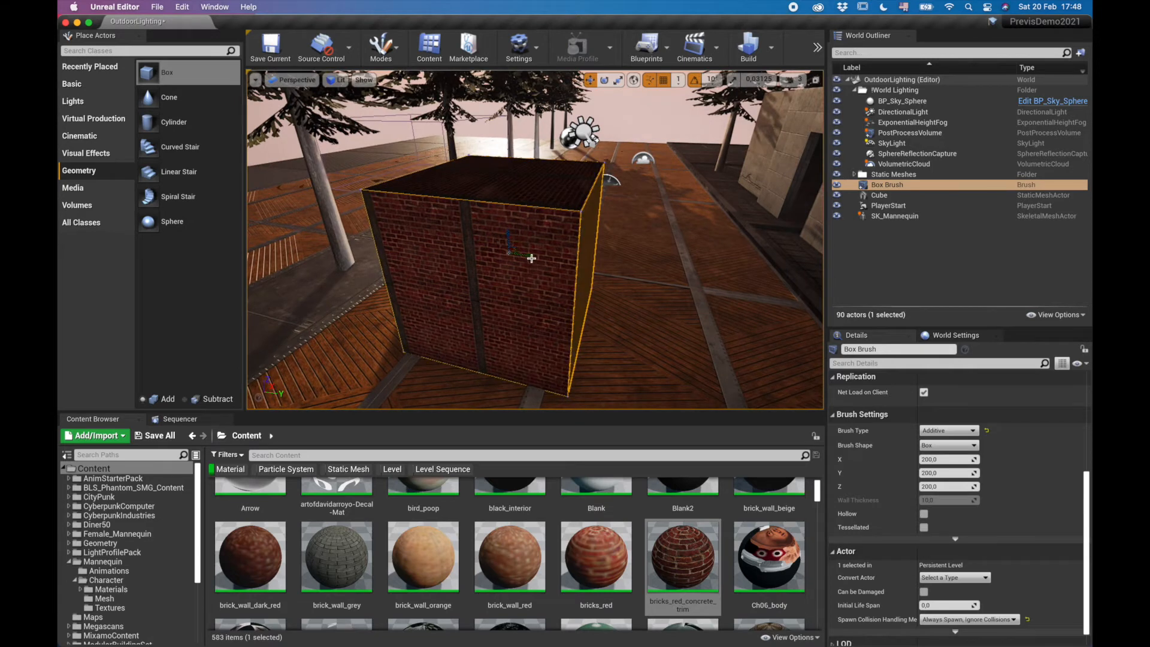
Step: Shift the box brush slightly along Y and set its brush Y size to 400
mouse_move(529, 257)
left_mouse_down()
mouse_move(606, 267)
mouse_move(546, 263)
left_mouse_up()
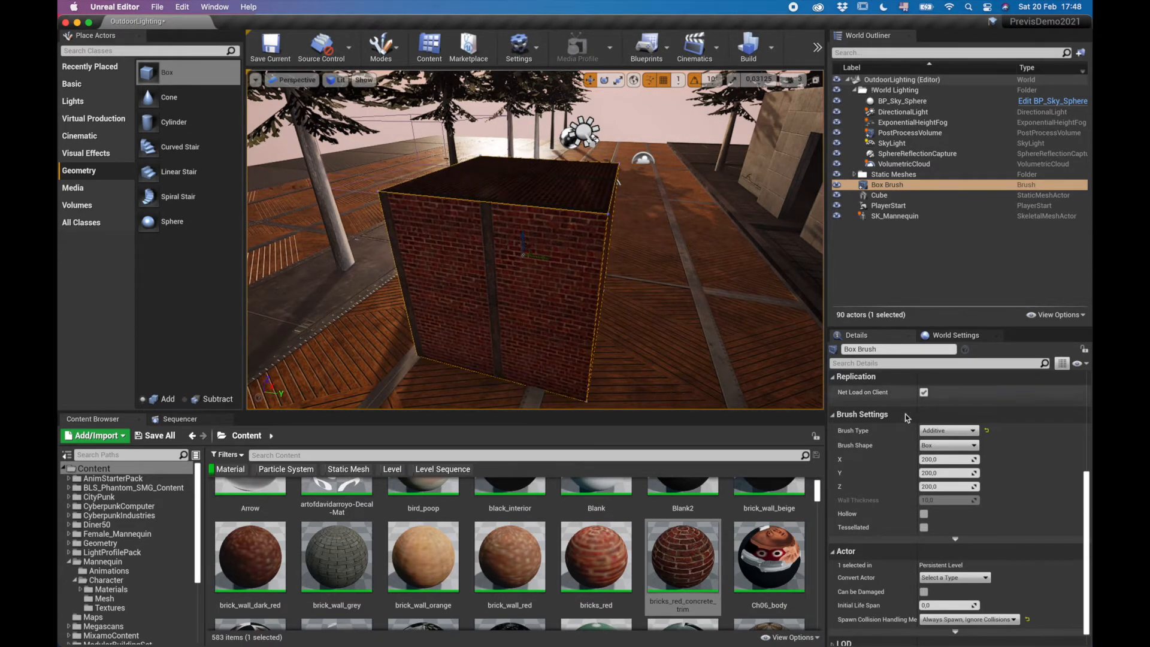
left_click(917, 473)
right_click_drag(679, 296, 654, 279)
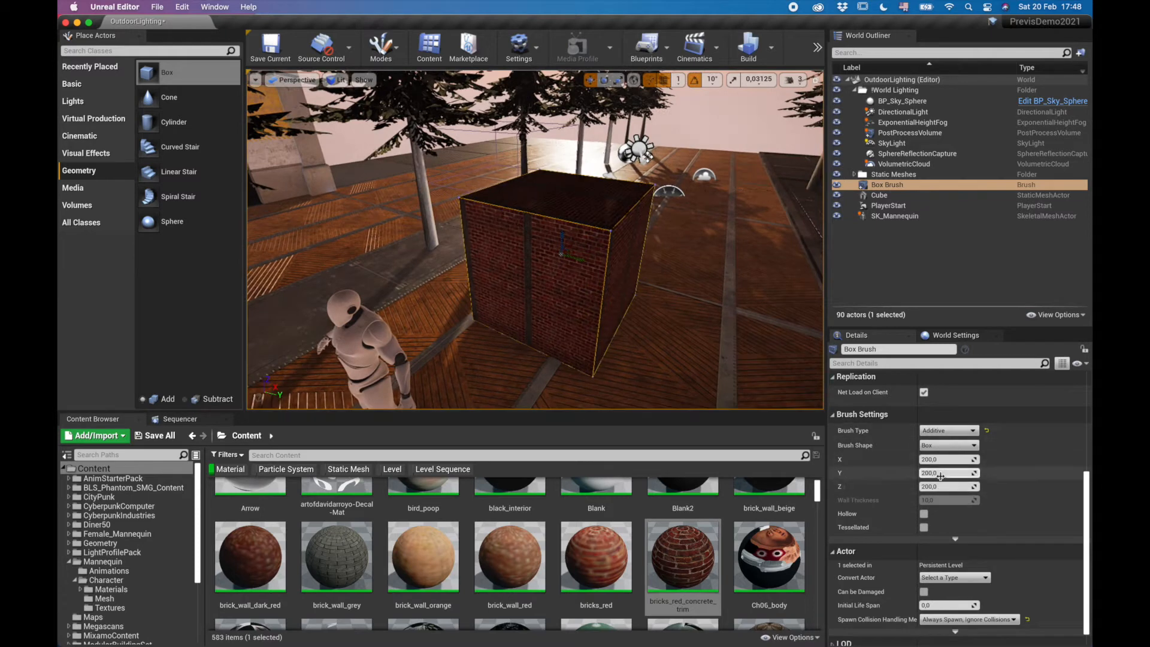
left_click(990, 474)
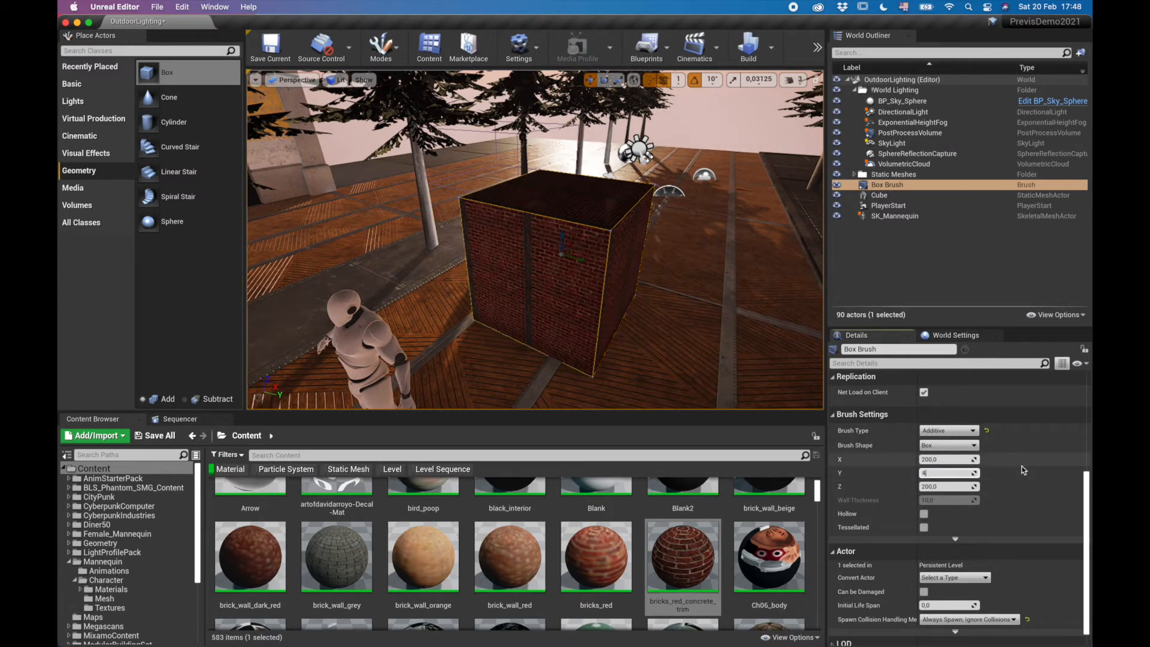
key("Return")
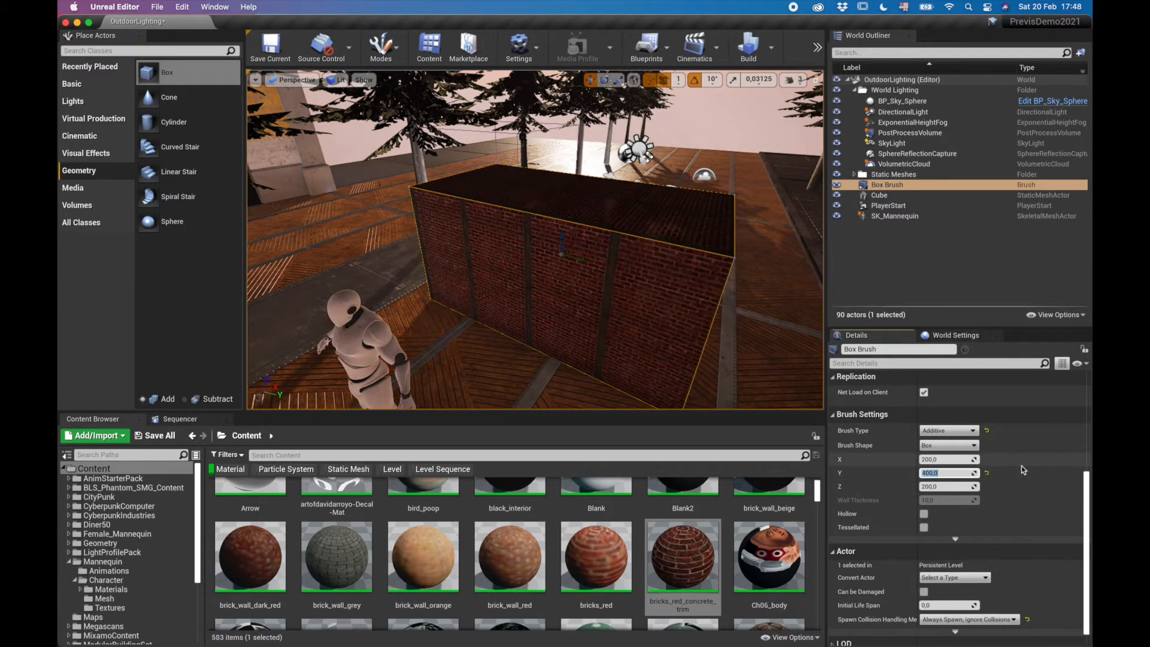
Step: Set the box brush's Z size to 400 in its brush settings
left_click_drag(663, 378, 749, 384, "alt")
right_click_drag(663, 378, 732, 388)
right_click_drag(557, 207, 544, 198)
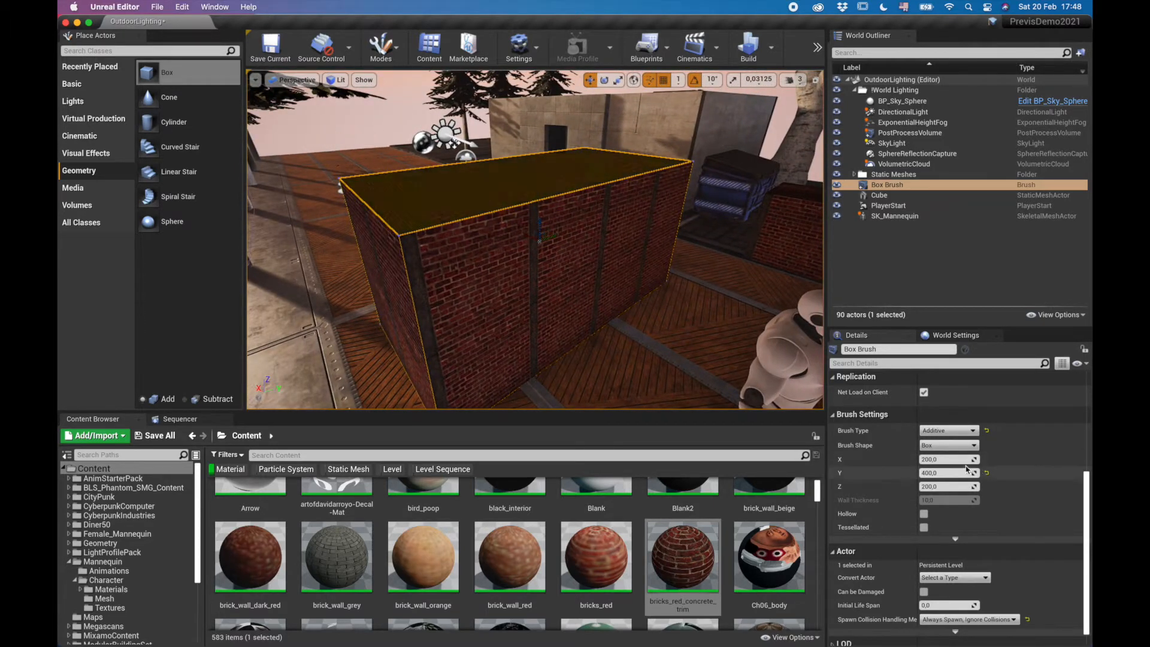
left_click(953, 487)
type("40")
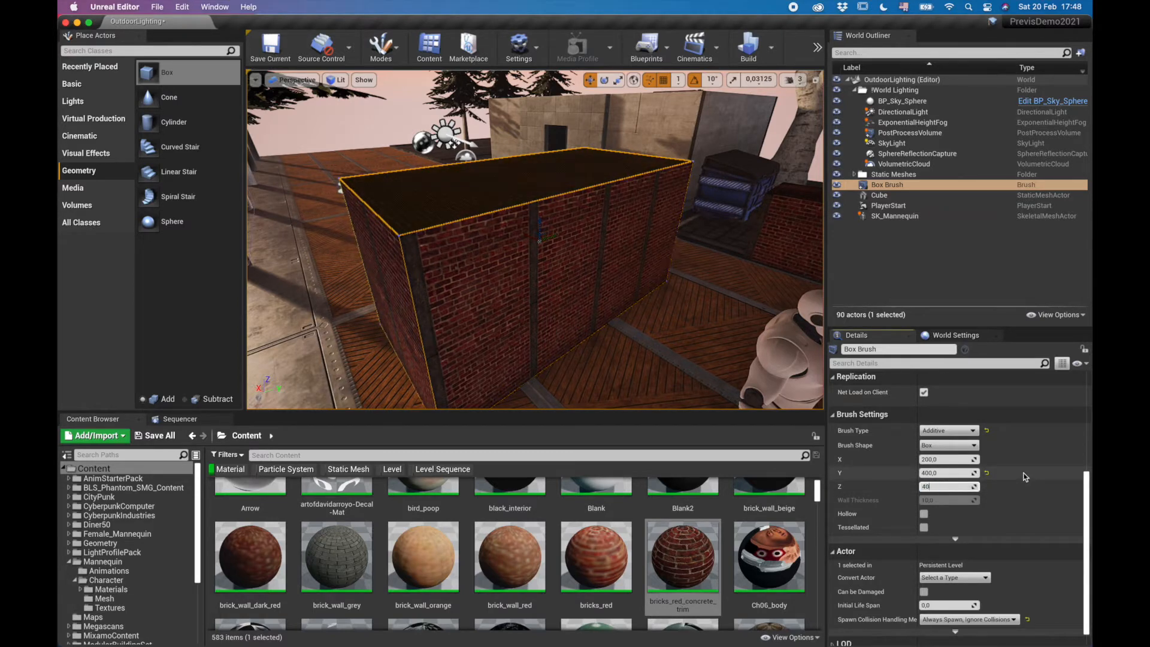
type("0")
key("Return")
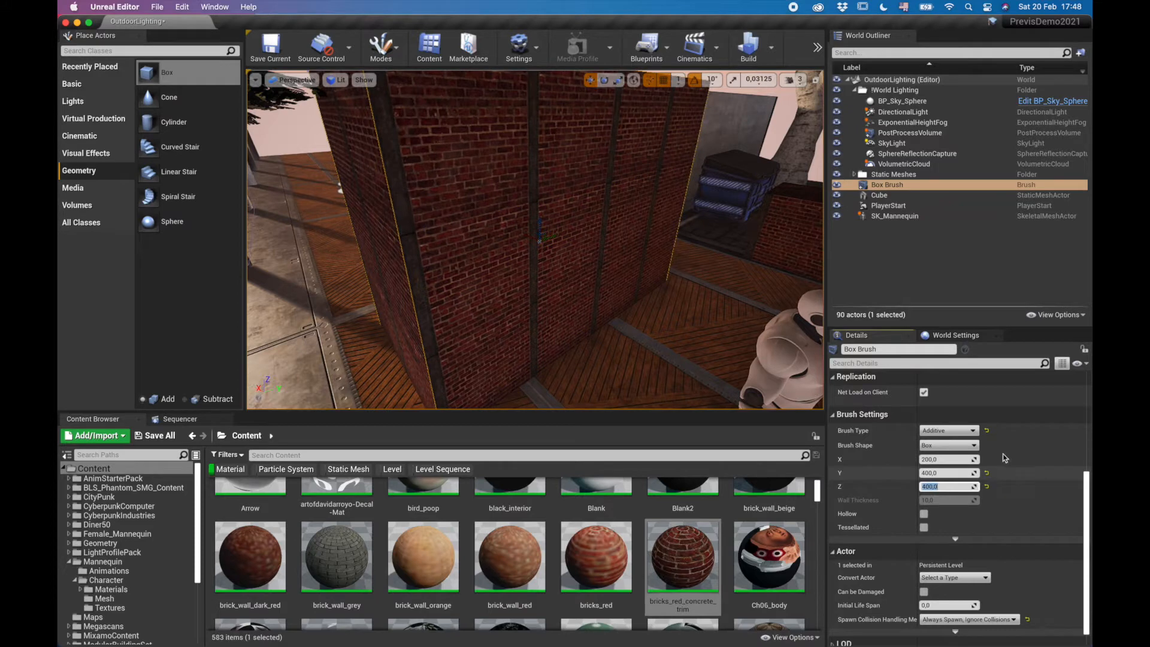
Step: Try raising the box brush along Z with the fine grid snap, and undo the move
mouse_move(663, 287)
left_mouse_down("alt")
mouse_move(617, 270)
mouse_move(558, 300)
mouse_move(665, 287)
left_mouse_up("alt")
mouse_move(519, 241)
left_mouse_down()
mouse_move(518, 163)
mouse_move(518, 179)
left_mouse_up()
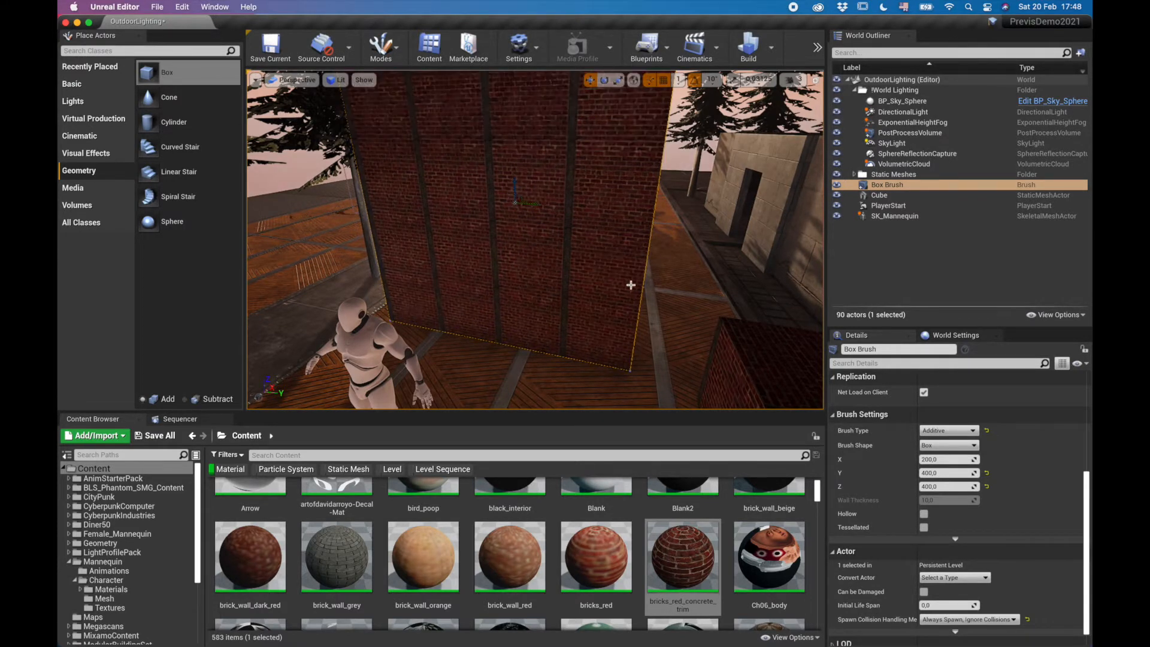
key("super+z")
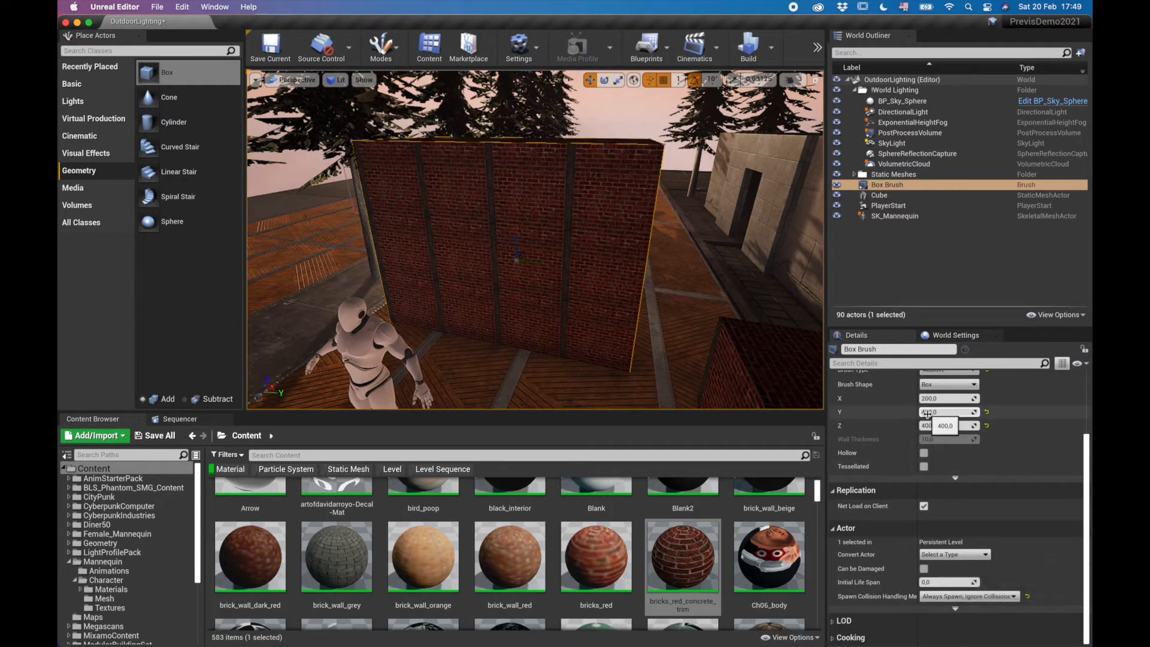
Step: Set the position grid snap to 100 and raise the box brush along Z so its base meets the plaza
left_click(679, 80)
left_click(689, 154)
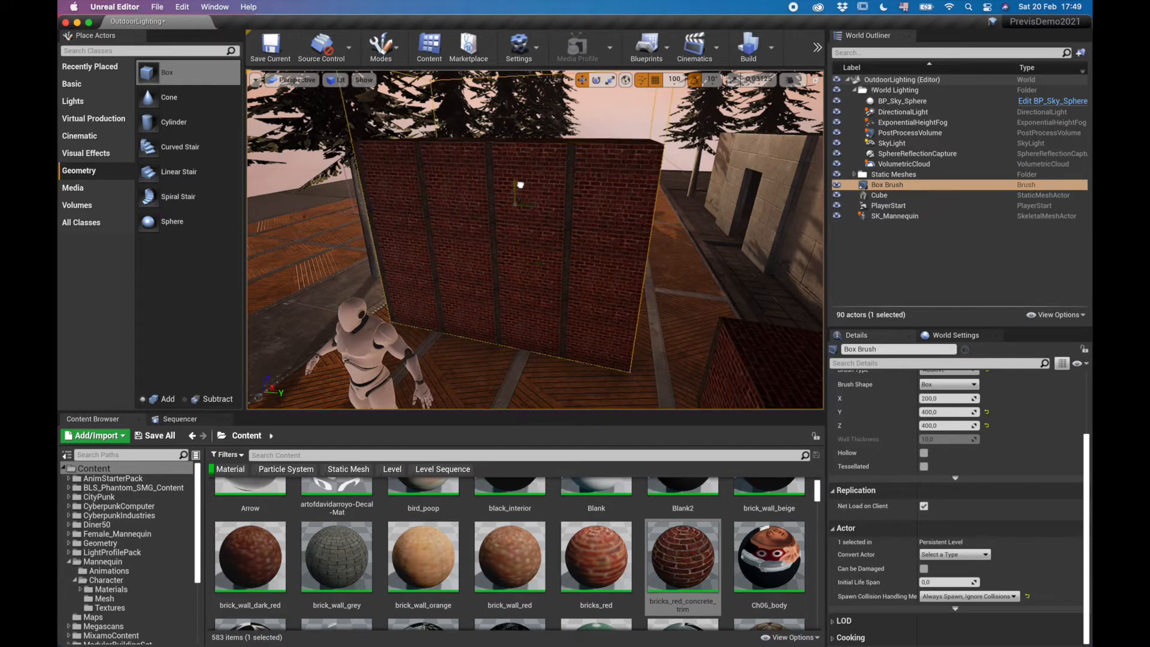
left_click_drag(520, 183, 520, 183)
Step: Inspect the raised box brush from above and from its opposite side, checking how the bricks tile
right_click_drag(657, 260, 623, 272)
key("w")
key("d")
key("s")
key("w")
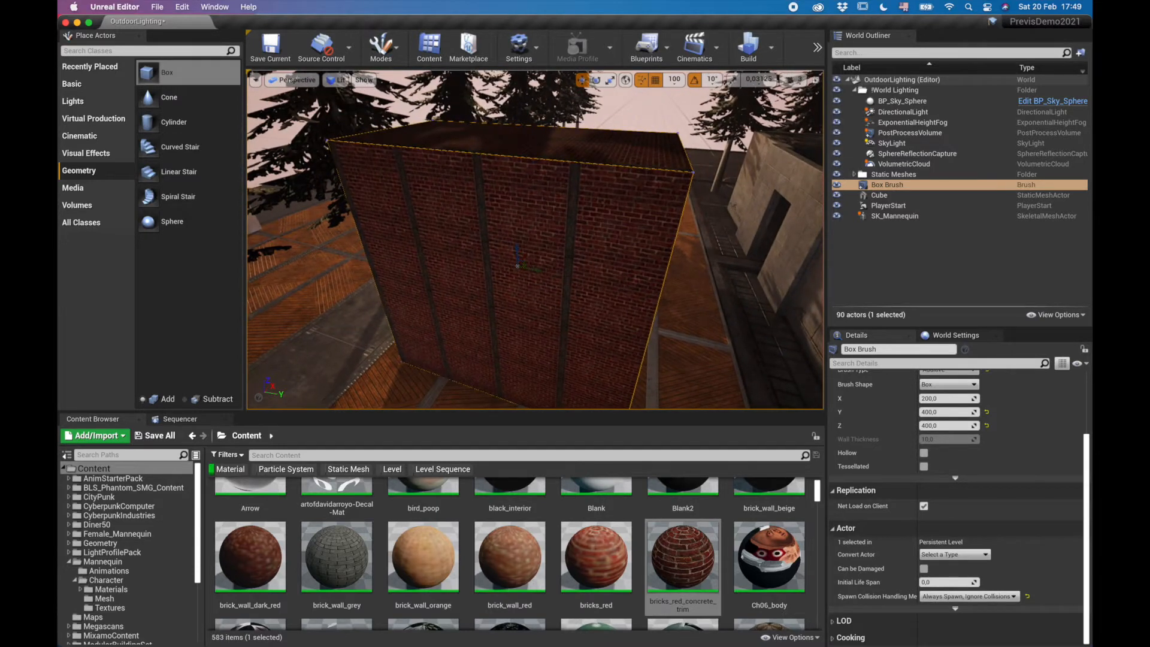
right_click_drag(535, 240, 502, 290)
left_click_drag(502, 290, 342, 268, "alt")
right_click_drag(535, 240, 550, 246)
right_click_drag(672, 254, 667, 257)
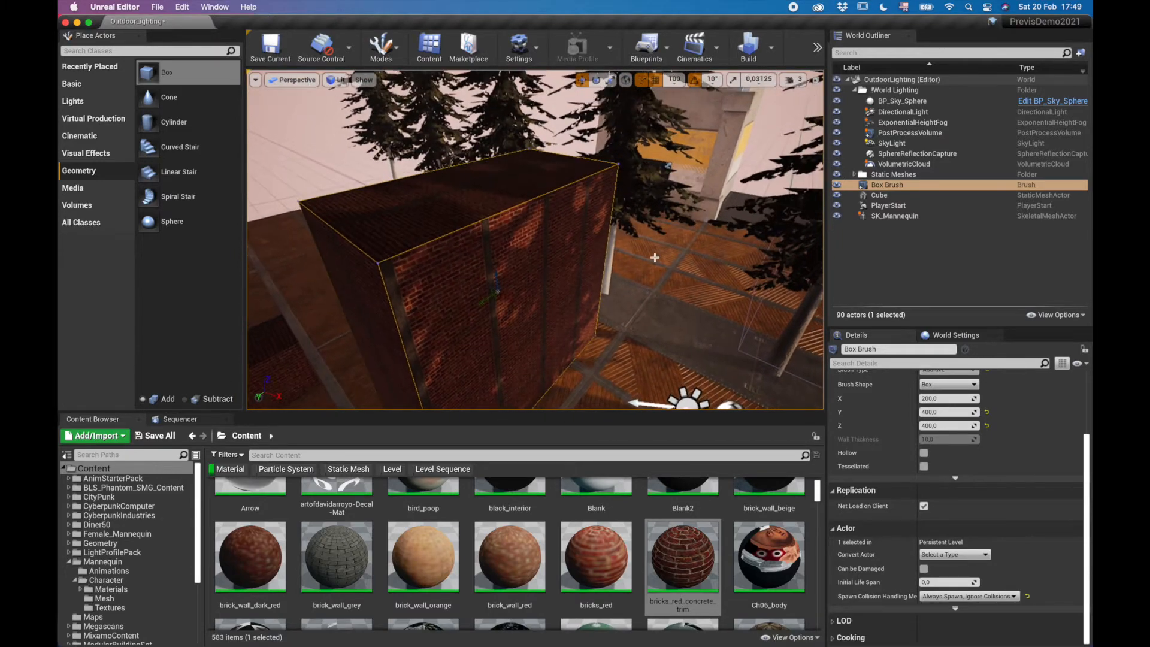
Step: Switch to Brush Editing mode and select individual faces of the box brush, including its top
left_click(381, 46)
left_click(423, 123)
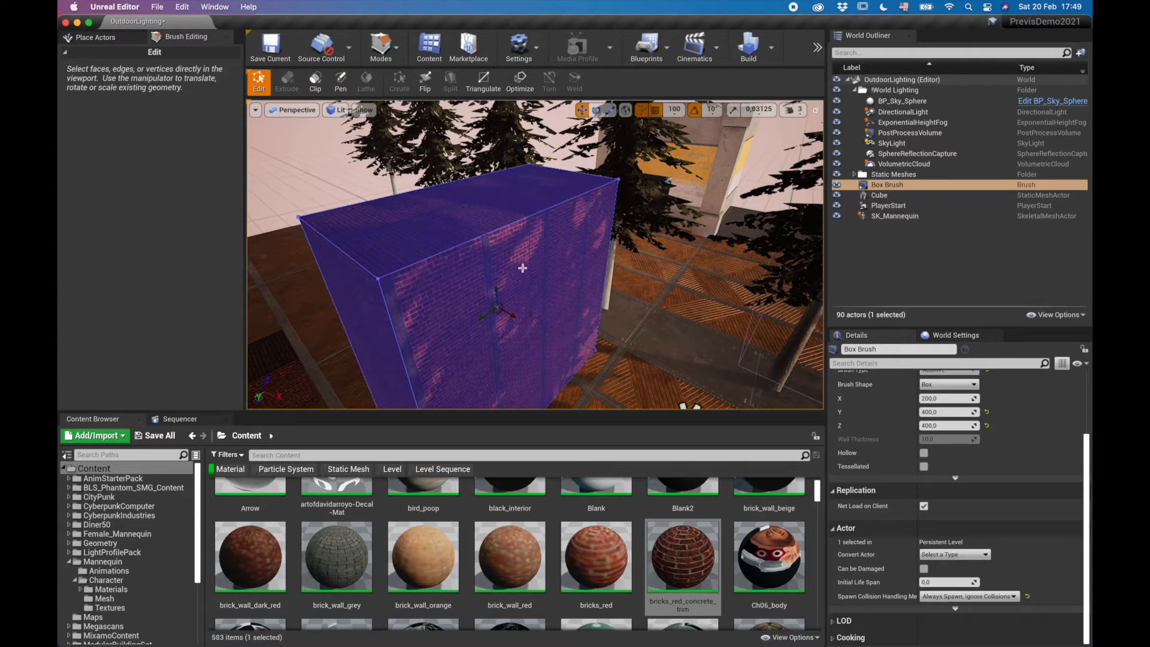
left_click(456, 274)
left_click(453, 249)
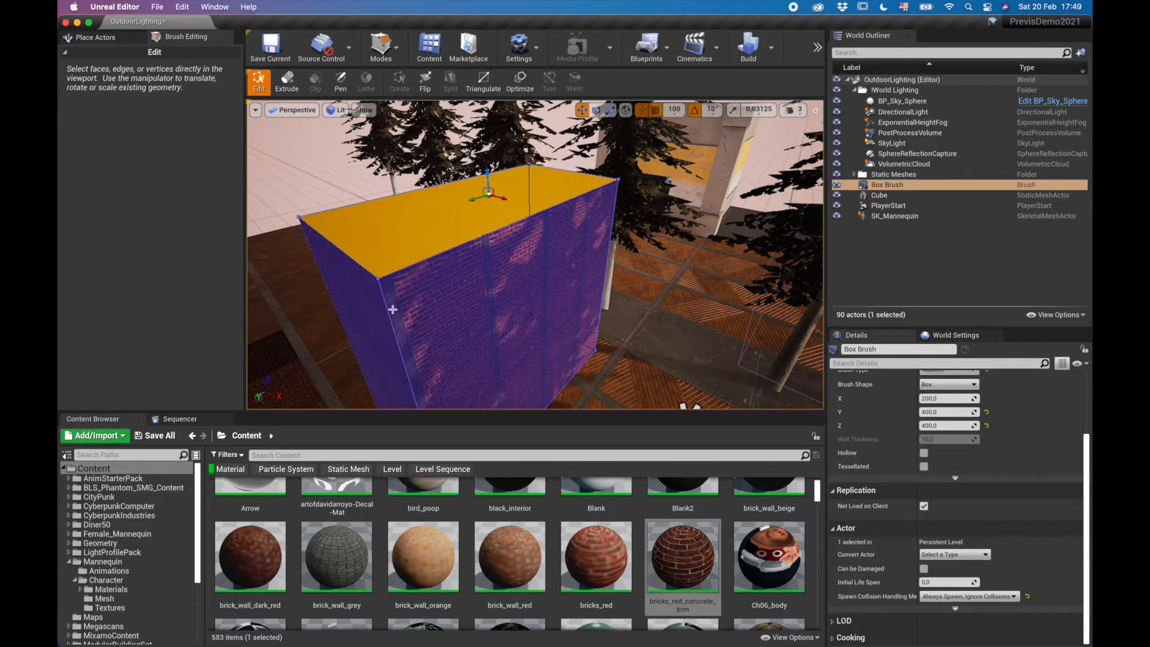
left_click(367, 334)
Step: Select the box brush's long sunlit side face, move it along X to thin the box into a wall, and return to Select mode
left_click(544, 313)
mouse_move(545, 312)
right_mouse_down()
mouse_move(604, 337)
mouse_move(492, 280)
mouse_move(471, 302)
right_mouse_up()
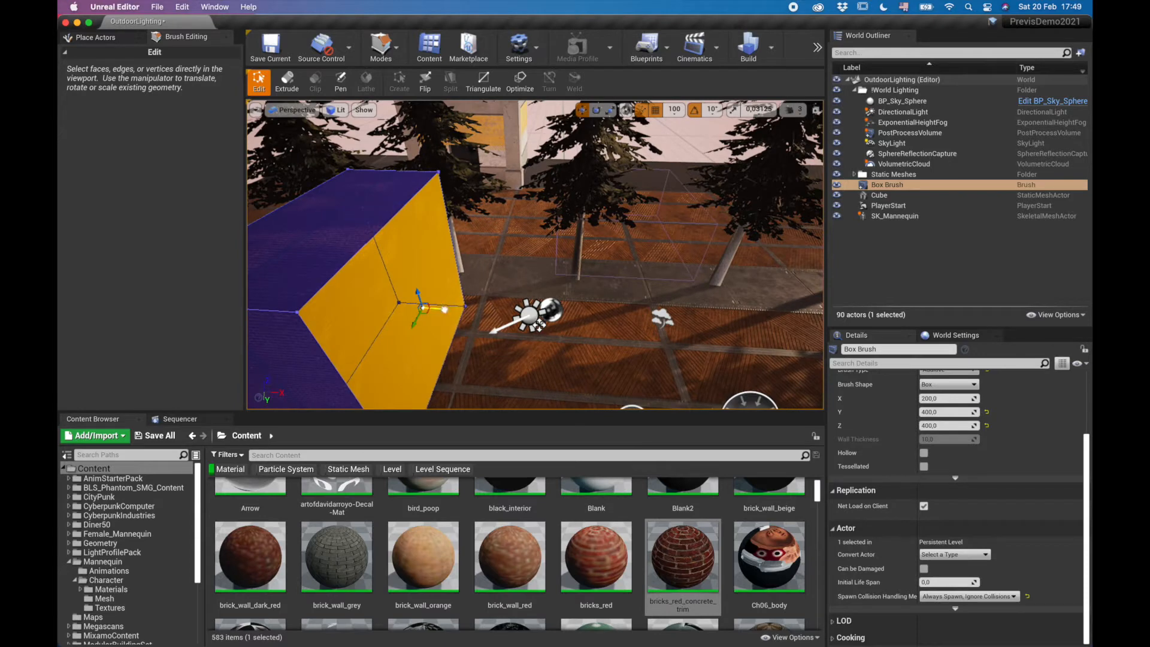
left_click_drag(461, 311, 491, 316)
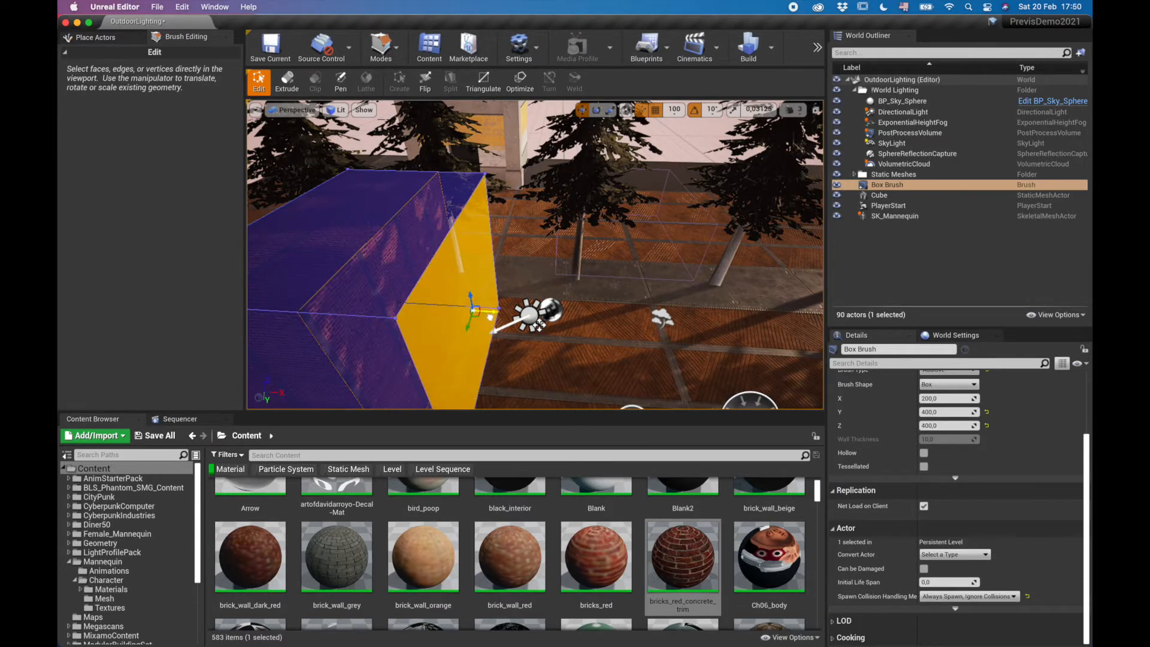
mouse_move(537, 269)
right_mouse_down()
mouse_move(593, 251)
mouse_move(602, 222)
mouse_move(539, 261)
mouse_move(587, 257)
right_mouse_up()
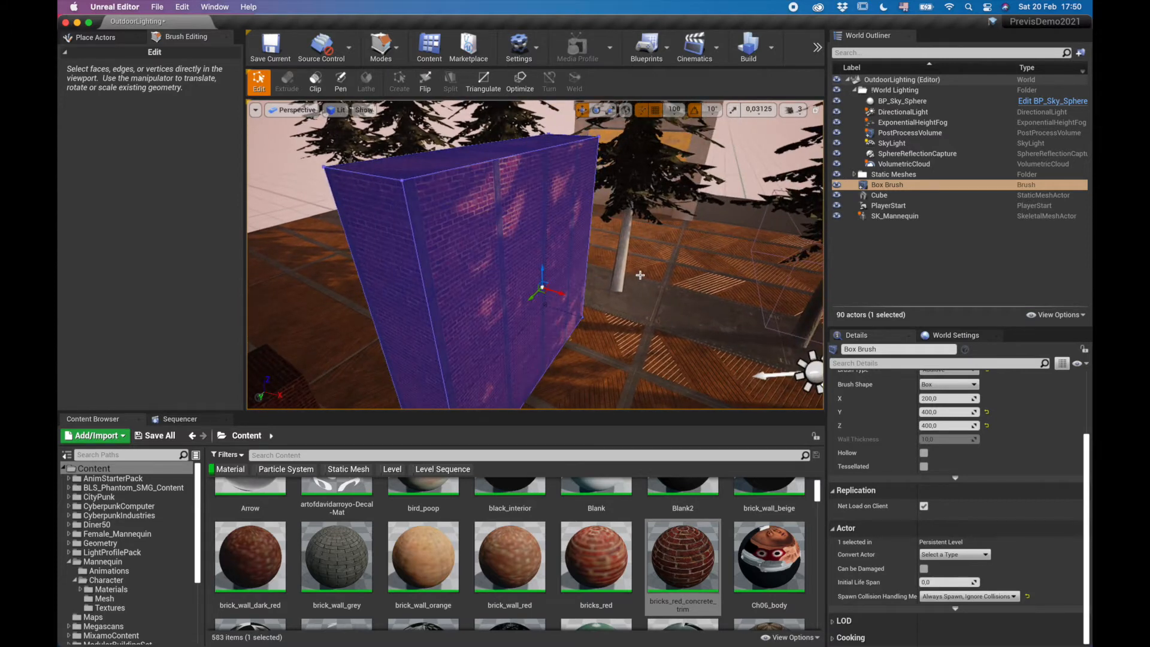
key("shift+1")
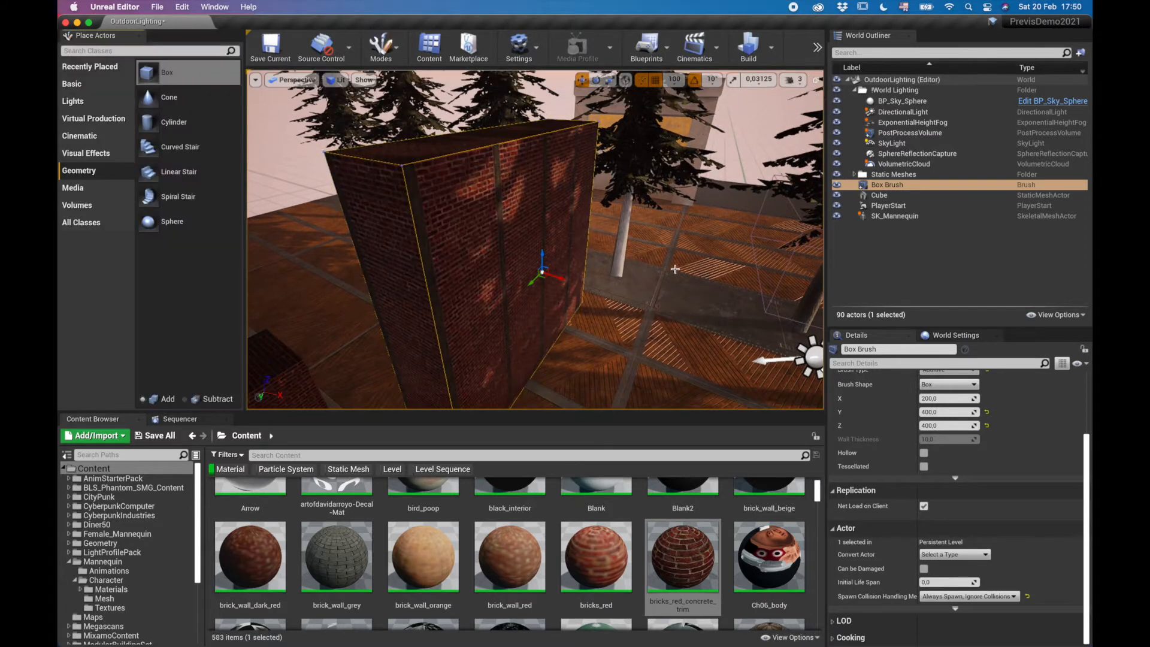
Step: Examine the thinned brick wall and its texture from several sides
right_click_drag(675, 270, 611, 261)
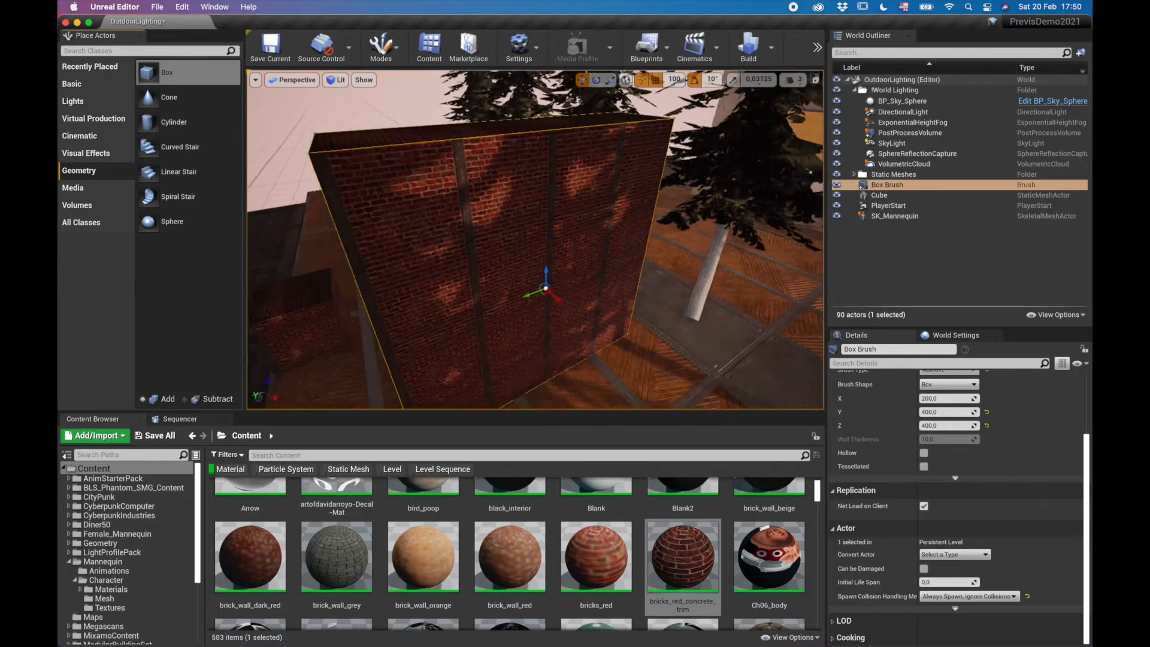
left_click_drag(480, 258, 707, 254, "alt")
key("s")
mouse_move(539, 246)
right_mouse_down()
mouse_move(528, 264)
mouse_move(545, 249)
mouse_move(455, 255)
mouse_move(588, 255)
mouse_move(599, 234)
mouse_move(590, 231)
mouse_move(665, 329)
right_mouse_up()
key("d")
key("w")
key("s")
key("a")
key("w")
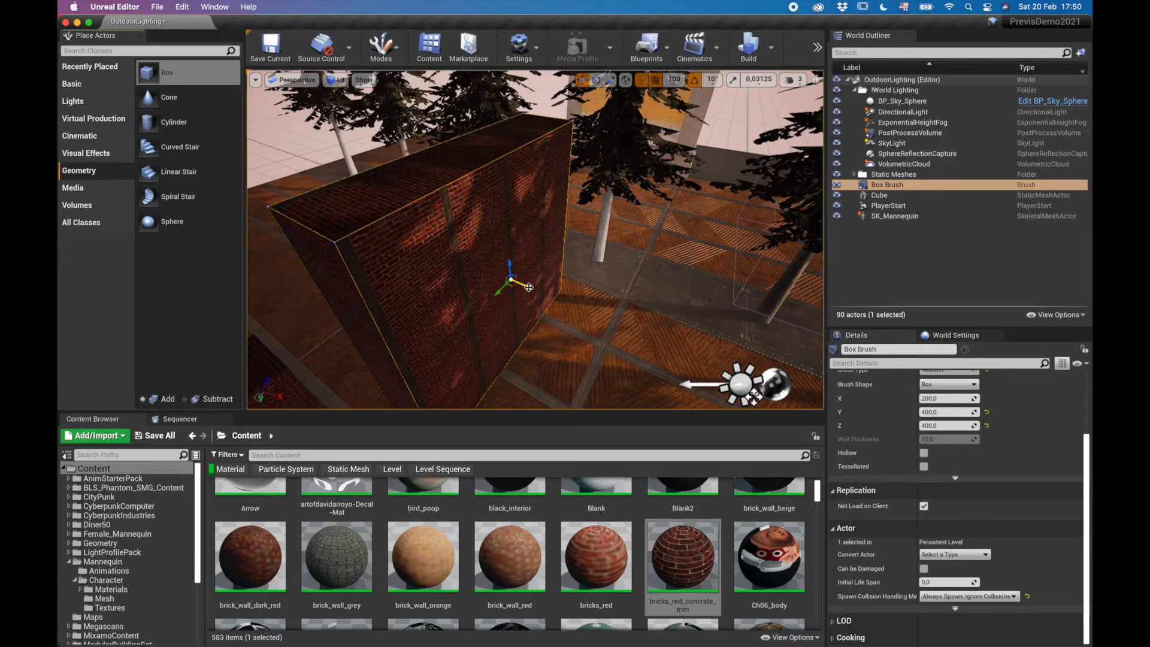
Step: Try duplicating the wall brush and offsetting the copy along X, and undo the duplicate
left_click_drag(555, 302, 631, 339, "alt")
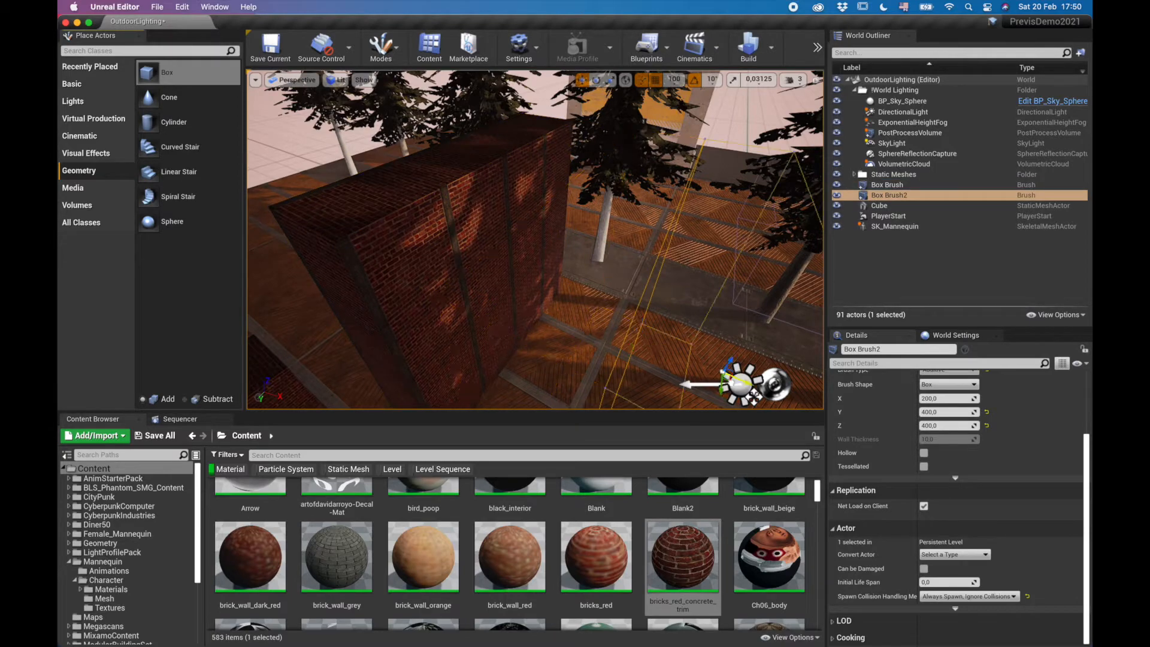
left_click_drag(707, 375, 699, 370, "alt")
mouse_move(462, 285)
right_mouse_down()
mouse_move(575, 293)
mouse_move(584, 282)
mouse_move(537, 237)
right_mouse_up()
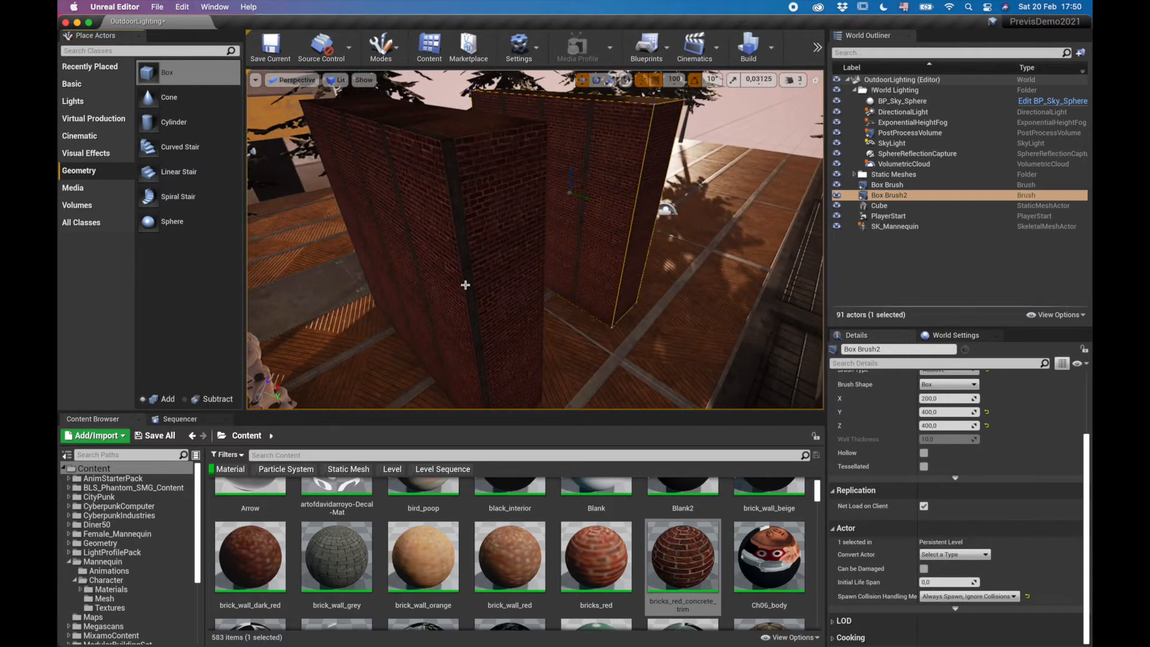
key("super+z")
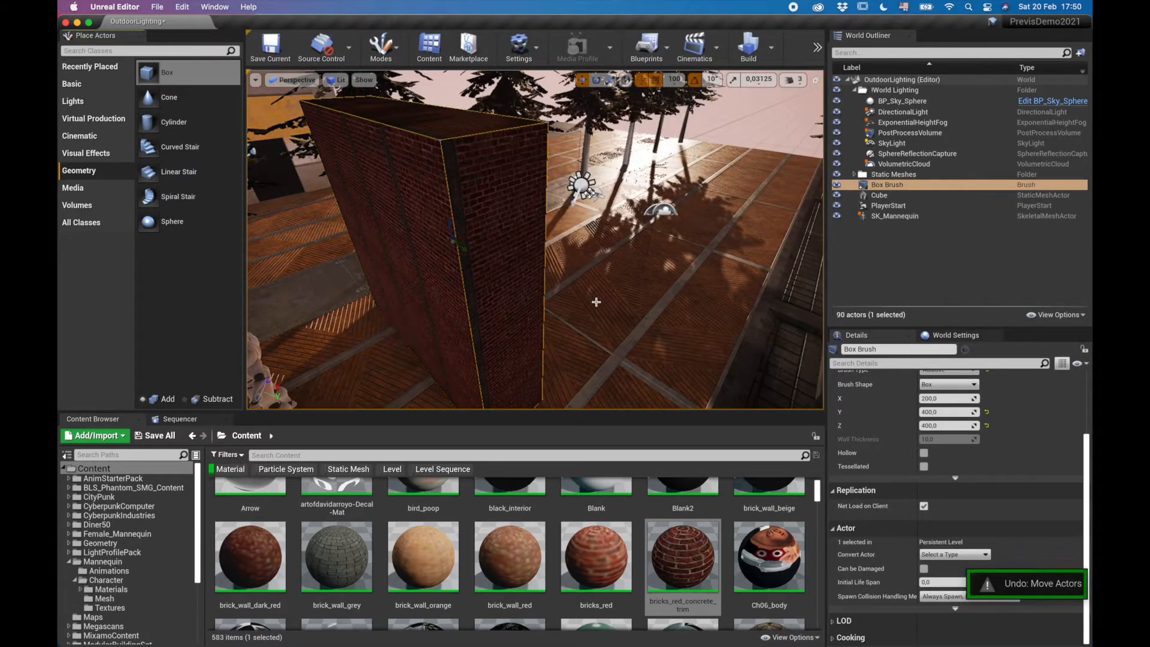
Step: Enter Brush Editing mode and extrude the wall's top face upward to add a new upper section
mouse_move(596, 302)
right_mouse_down()
mouse_move(587, 299)
mouse_move(599, 297)
mouse_move(590, 303)
mouse_move(617, 322)
mouse_move(509, 266)
right_mouse_up()
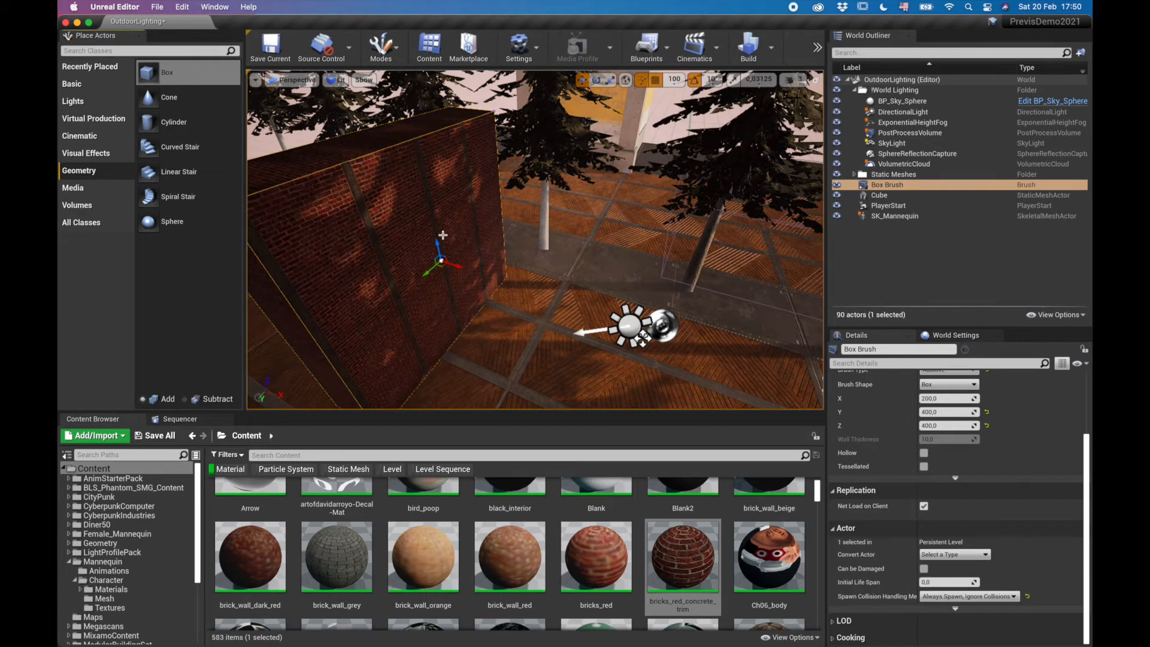
key("f")
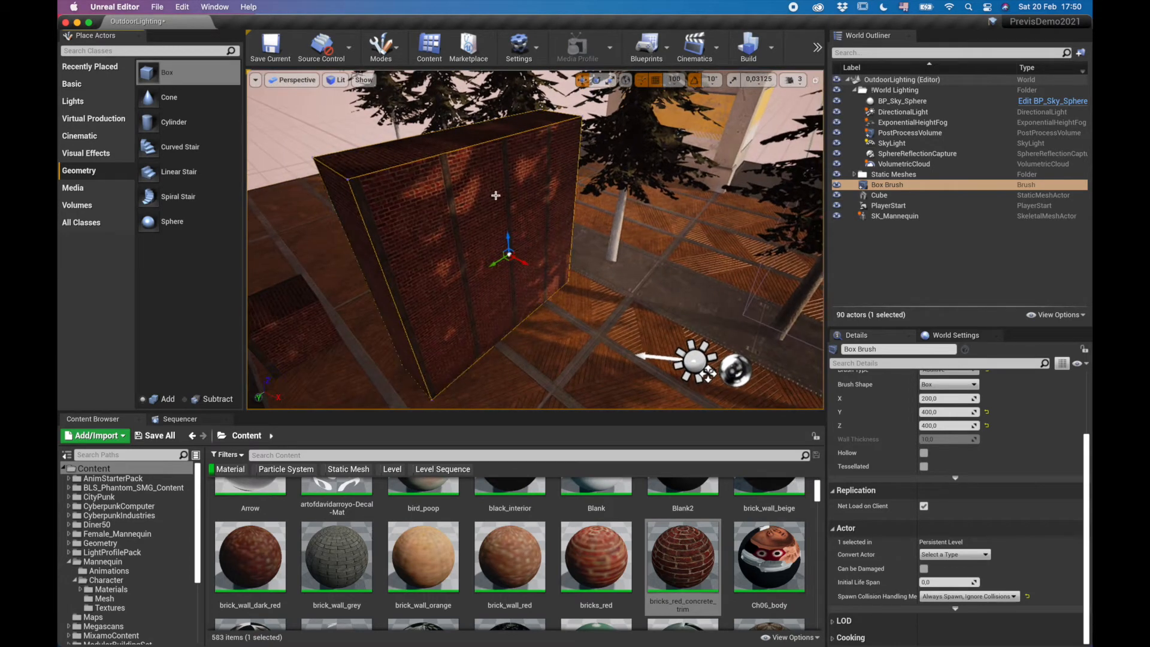
left_click(381, 47)
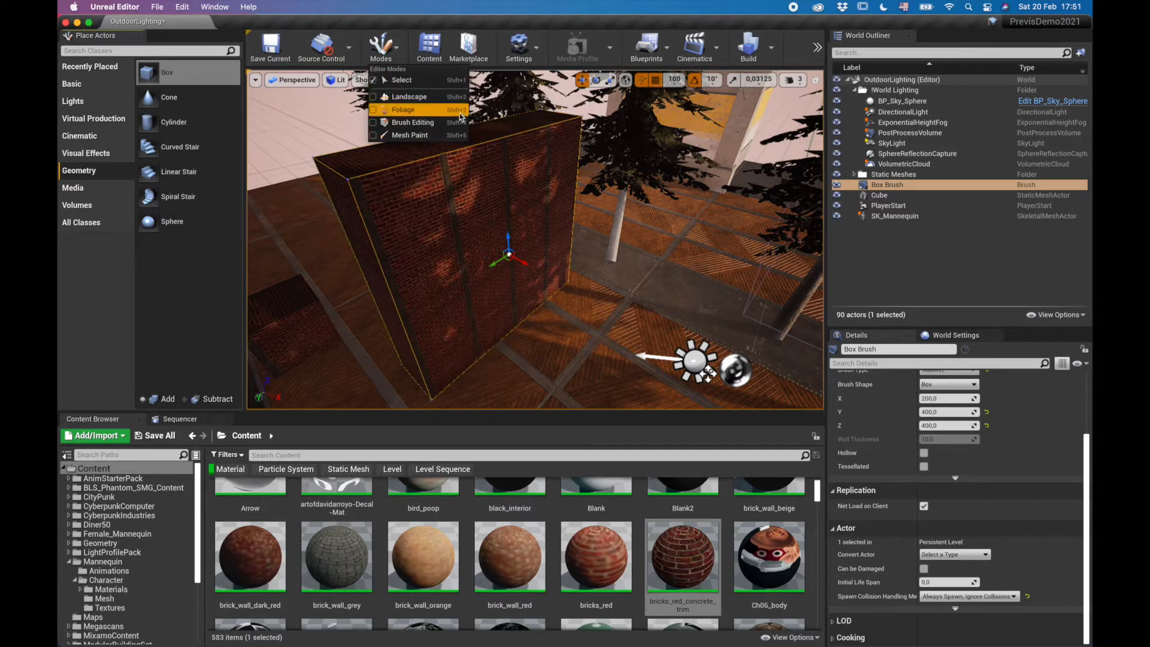
left_click(421, 124)
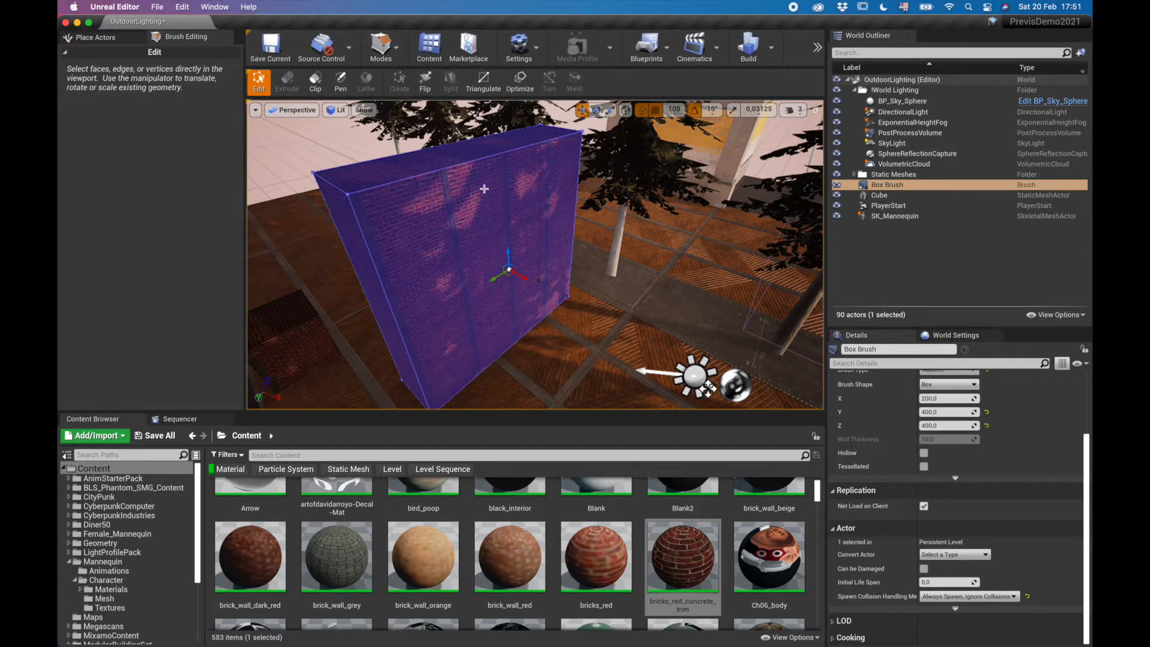
left_click(456, 154)
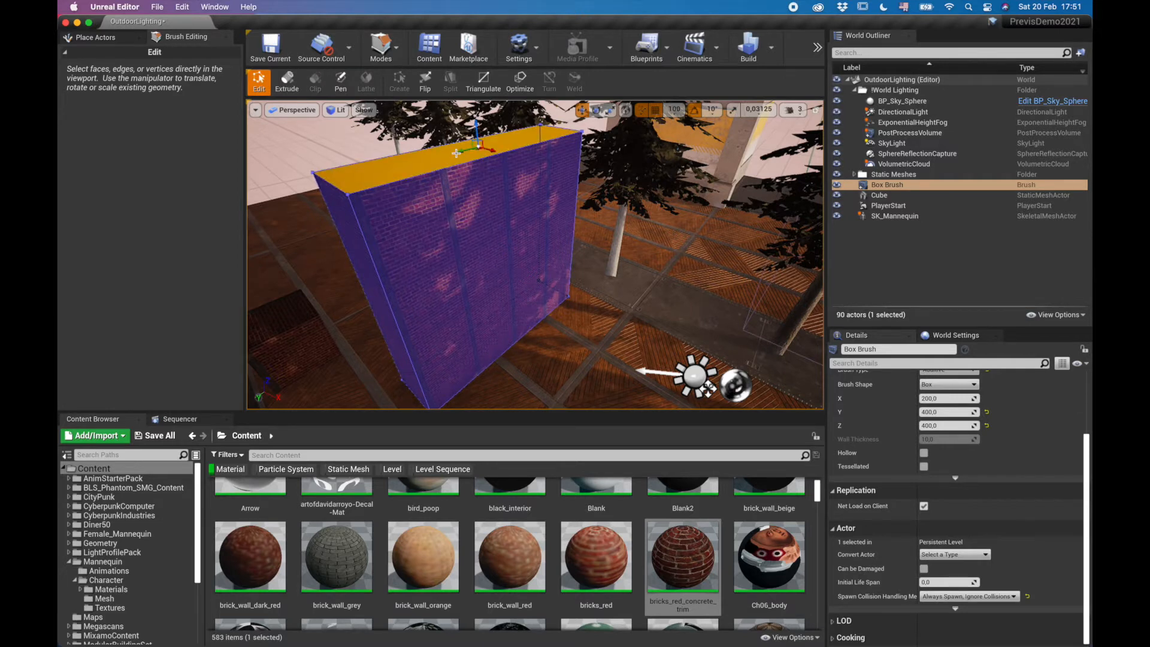
left_click(288, 88)
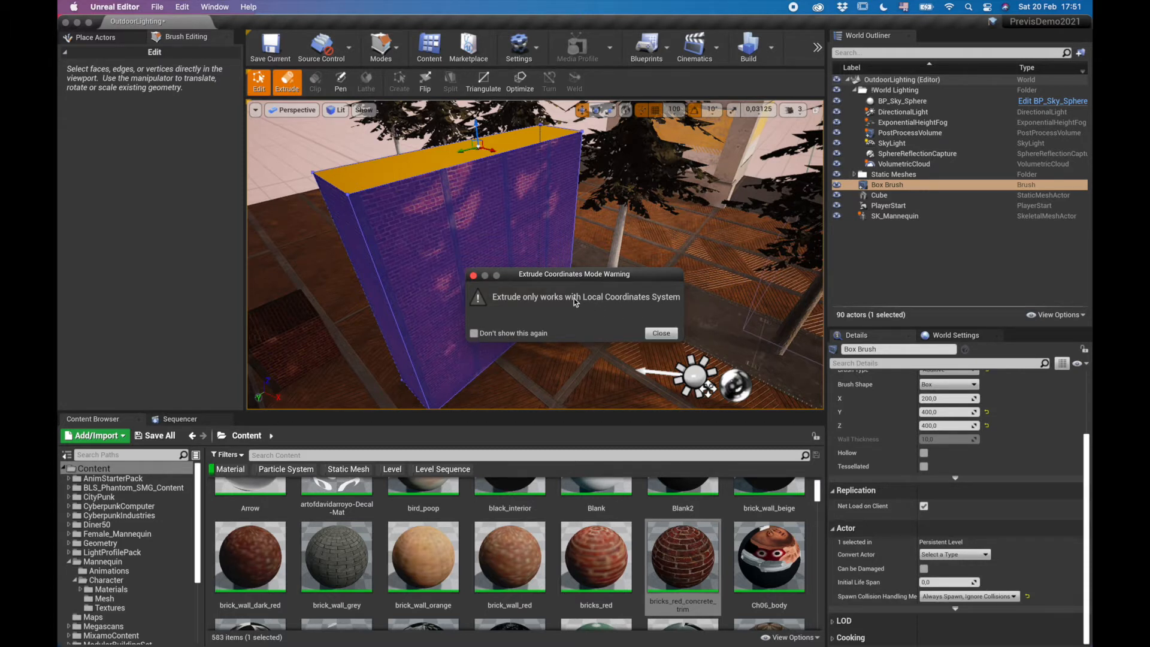
left_click(662, 333)
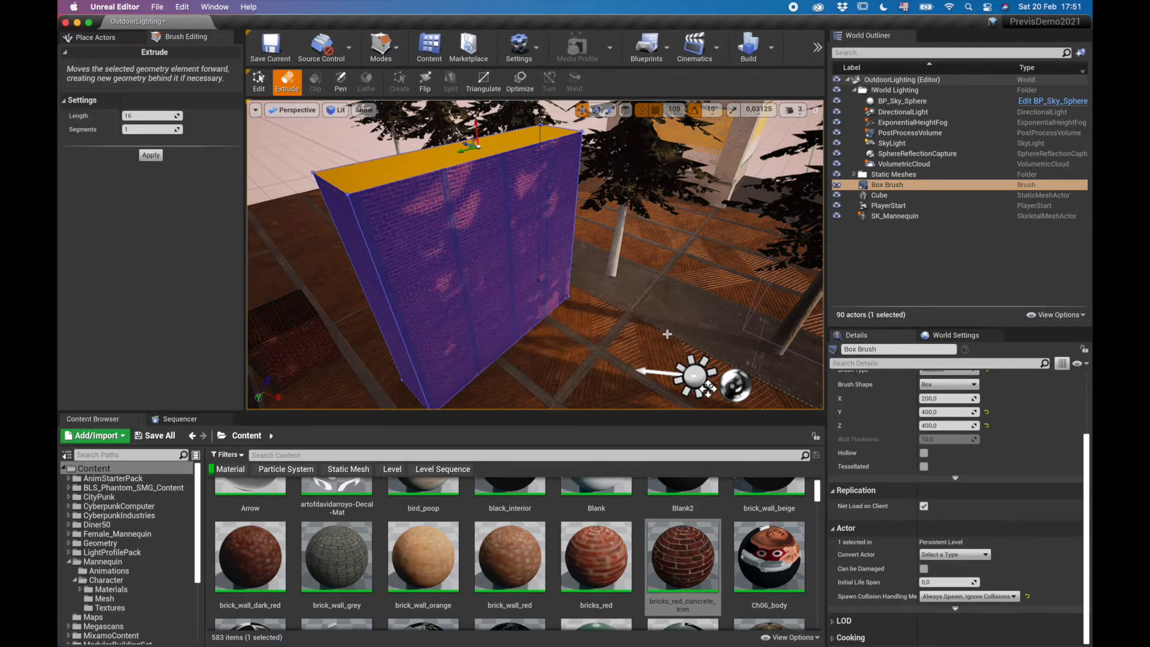
right_click_drag(454, 158, 520, 170)
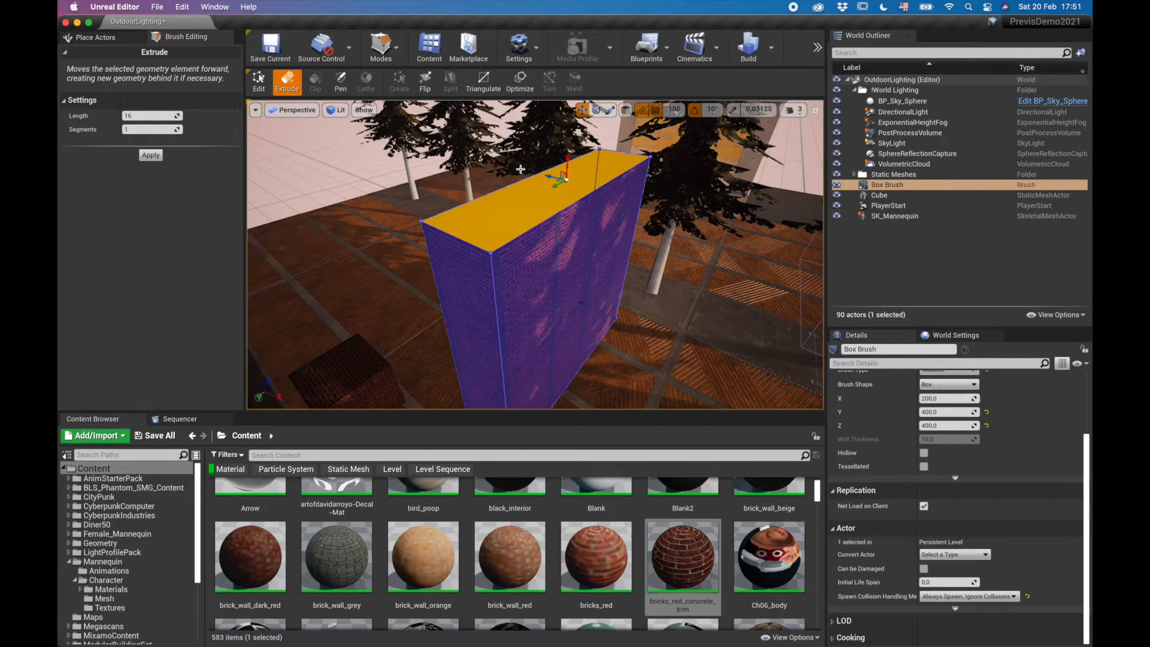
right_click_drag(597, 201, 614, 202)
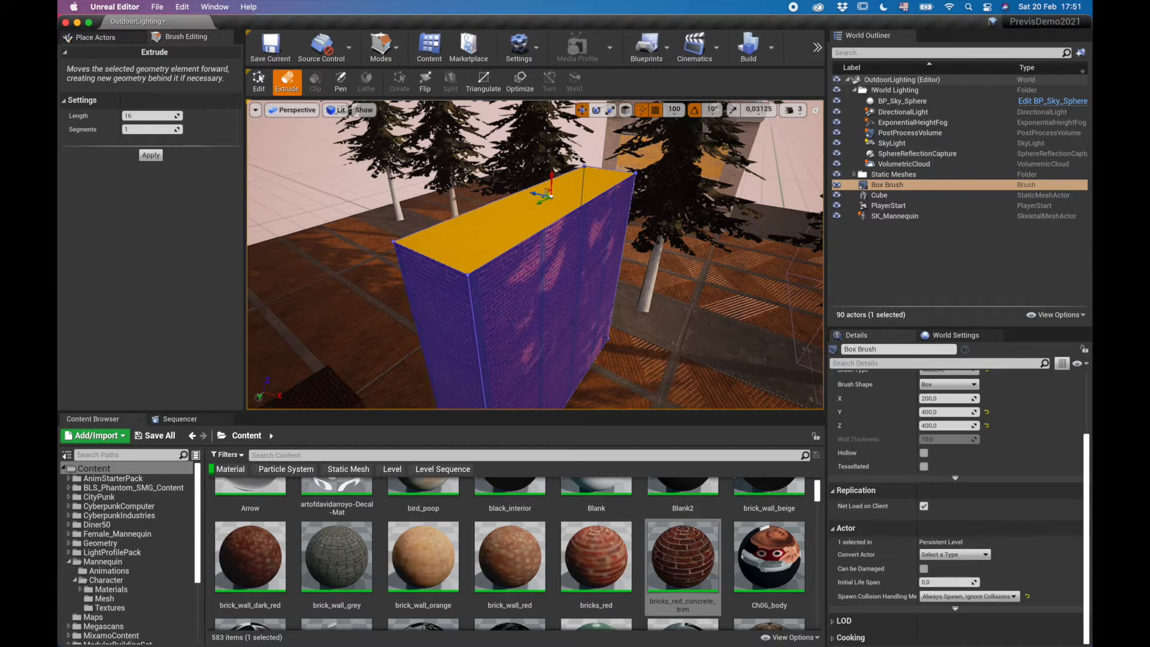
left_click_drag(552, 174, 550, 115)
mouse_move(552, 255)
right_mouse_down()
mouse_move(552, 230)
mouse_move(504, 237)
mouse_move(471, 247)
mouse_move(461, 266)
mouse_move(390, 279)
mouse_move(552, 255)
right_mouse_up()
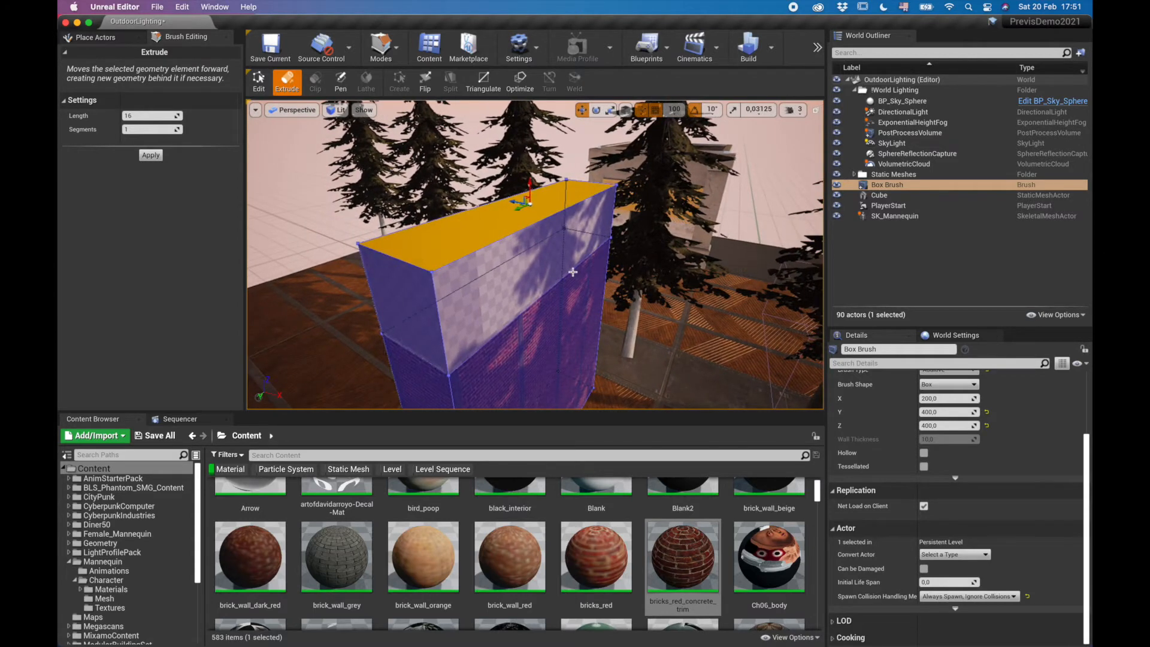
Step: Select the upper section's long sunlit side face, undo, and return to Select mode to inspect the extruded geometry
key("Escape")
left_click(561, 277)
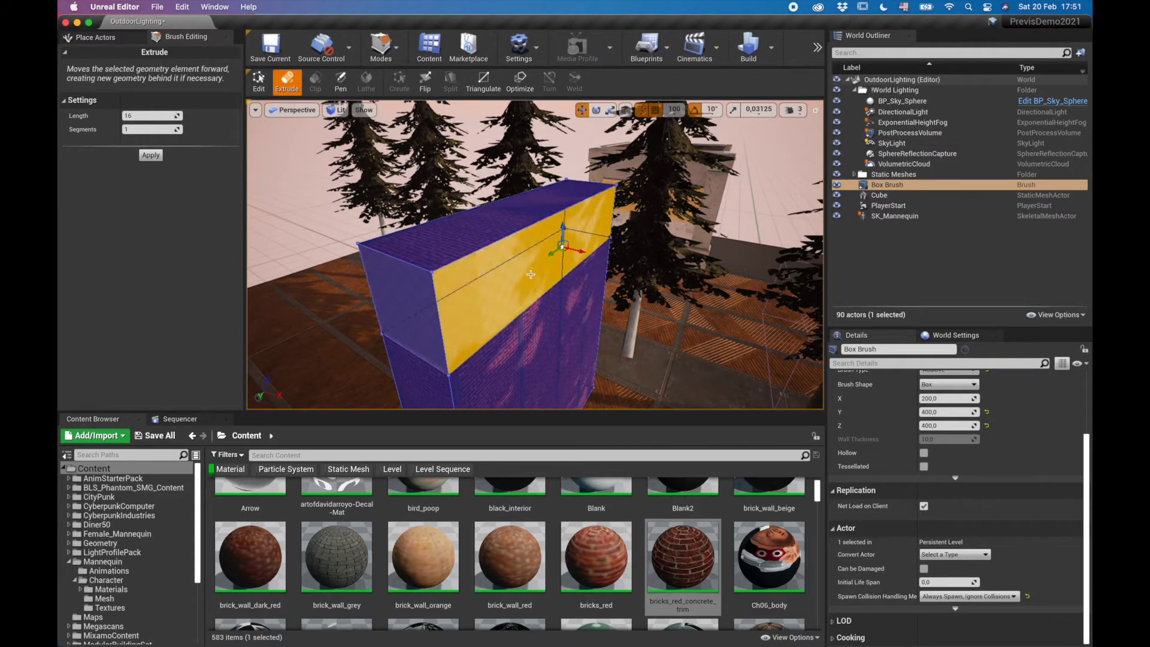
mouse_move(530, 272)
right_mouse_down()
mouse_move(553, 273)
mouse_move(479, 266)
mouse_move(530, 271)
right_mouse_up()
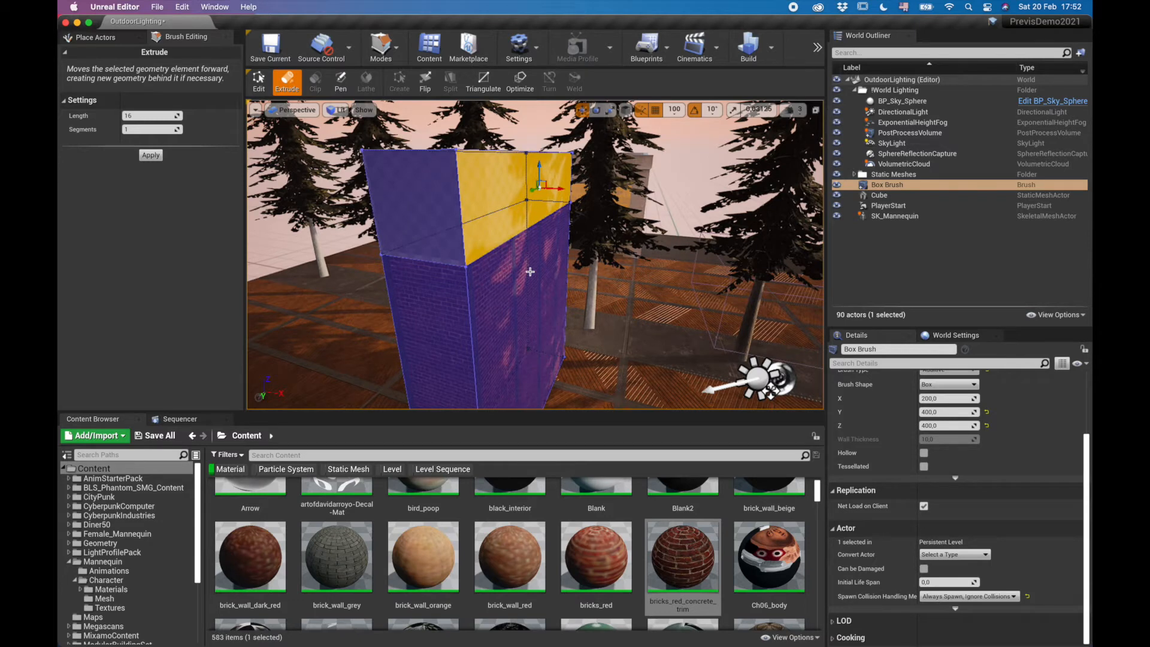
key("super+z")
key("shift+1")
mouse_move(553, 261)
right_mouse_down()
mouse_move(455, 256)
mouse_move(653, 262)
mouse_move(510, 260)
mouse_move(557, 260)
mouse_move(534, 255)
mouse_move(546, 269)
mouse_move(517, 275)
mouse_move(563, 271)
mouse_move(473, 207)
right_mouse_up()
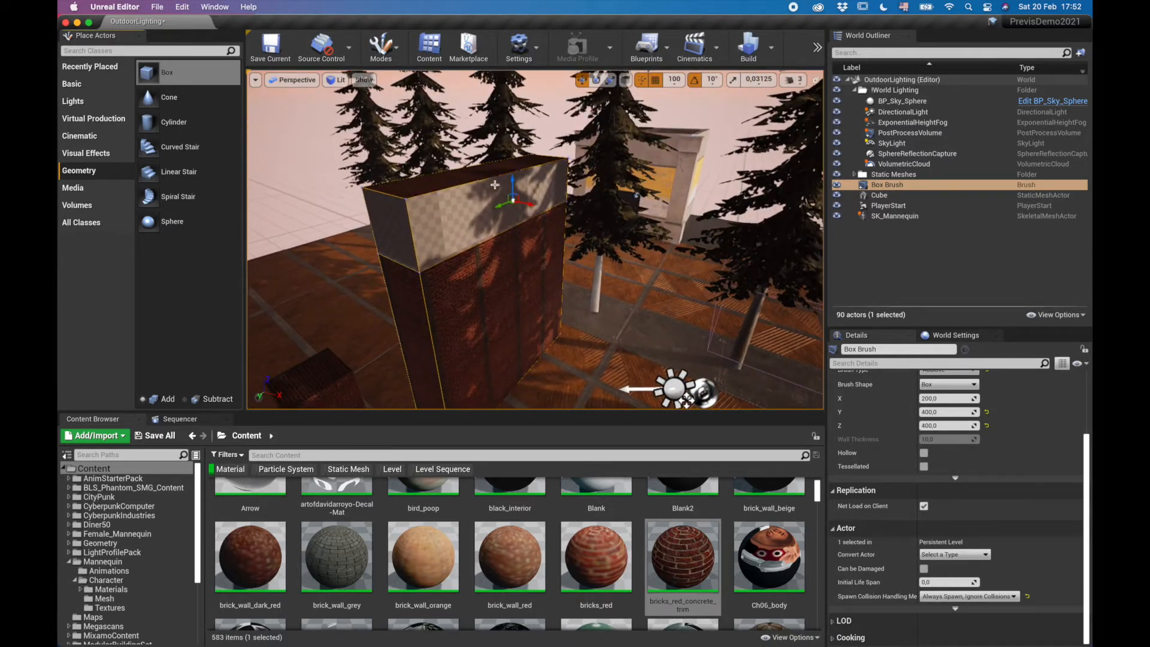
Step: Return to Brush Editing mode and move the upper section's long sunlit side face outward along X
key("shift+5")
left_click(473, 218)
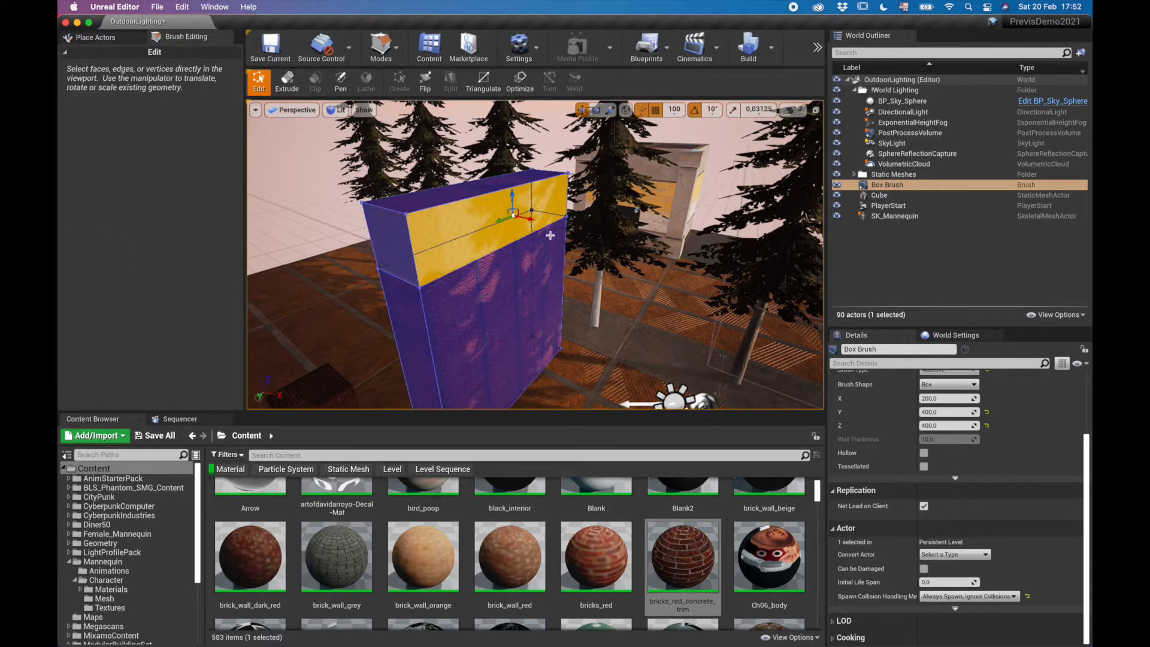
right_click_drag(595, 249, 586, 246)
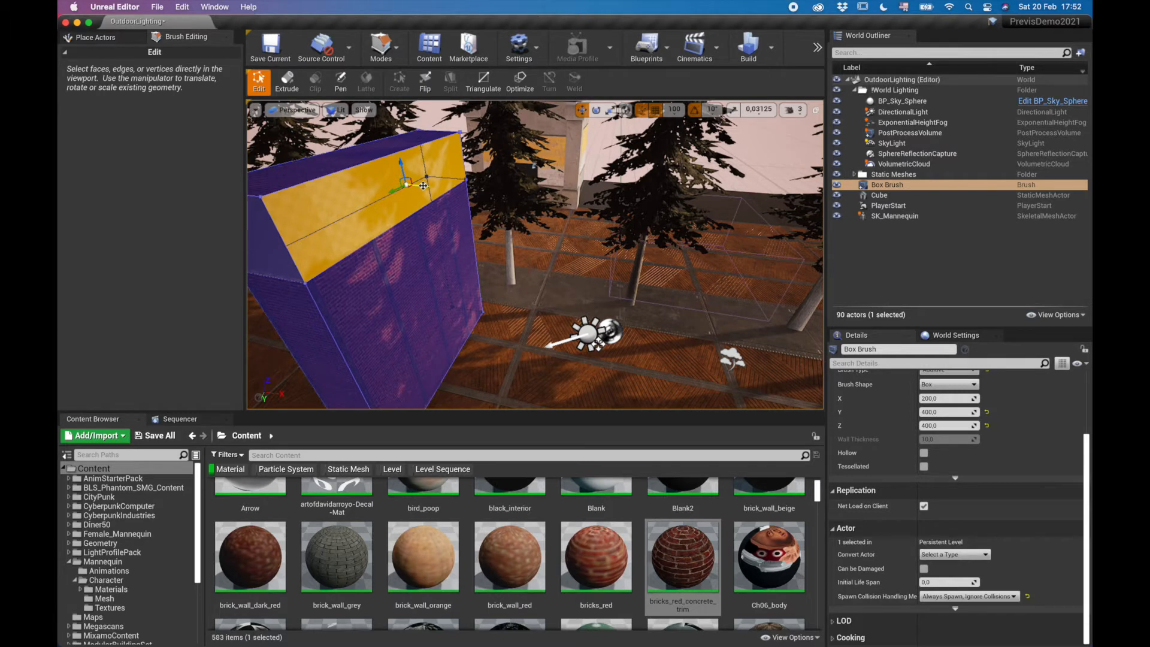
left_click_drag(424, 187, 492, 201)
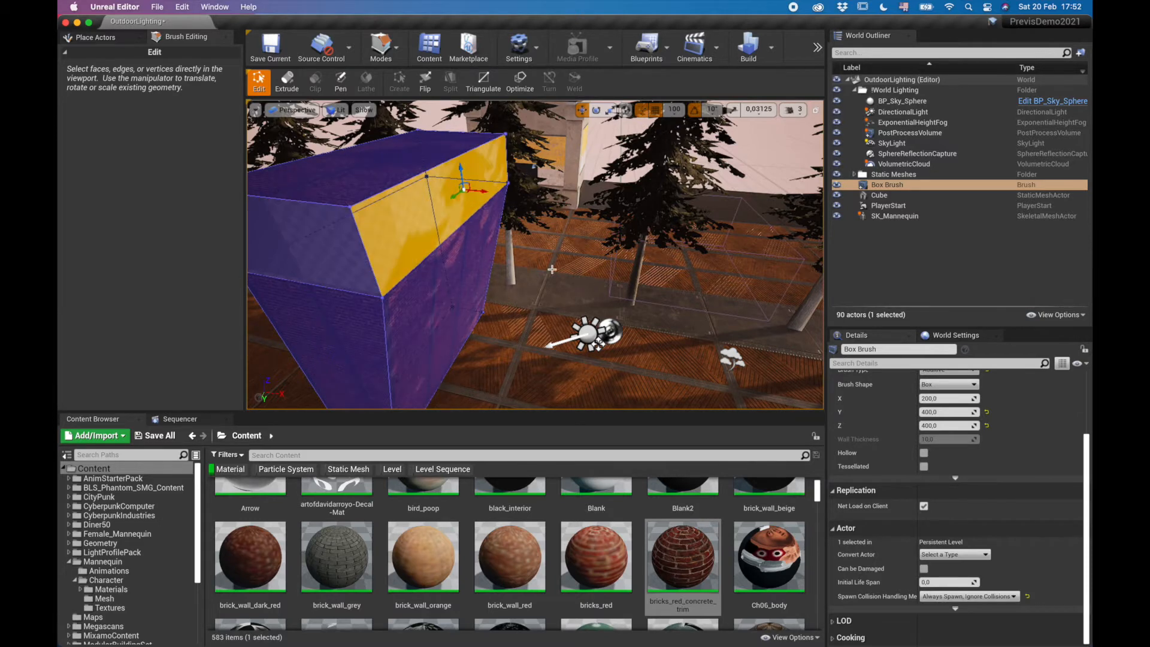
Step: Extrude the upper section's long sunlit side face outward along X to form an overhanging slab
mouse_move(565, 268)
right_mouse_down()
mouse_move(531, 231)
mouse_move(523, 270)
mouse_move(517, 210)
mouse_move(557, 256)
mouse_move(506, 282)
mouse_move(491, 262)
right_mouse_up()
left_click(288, 80)
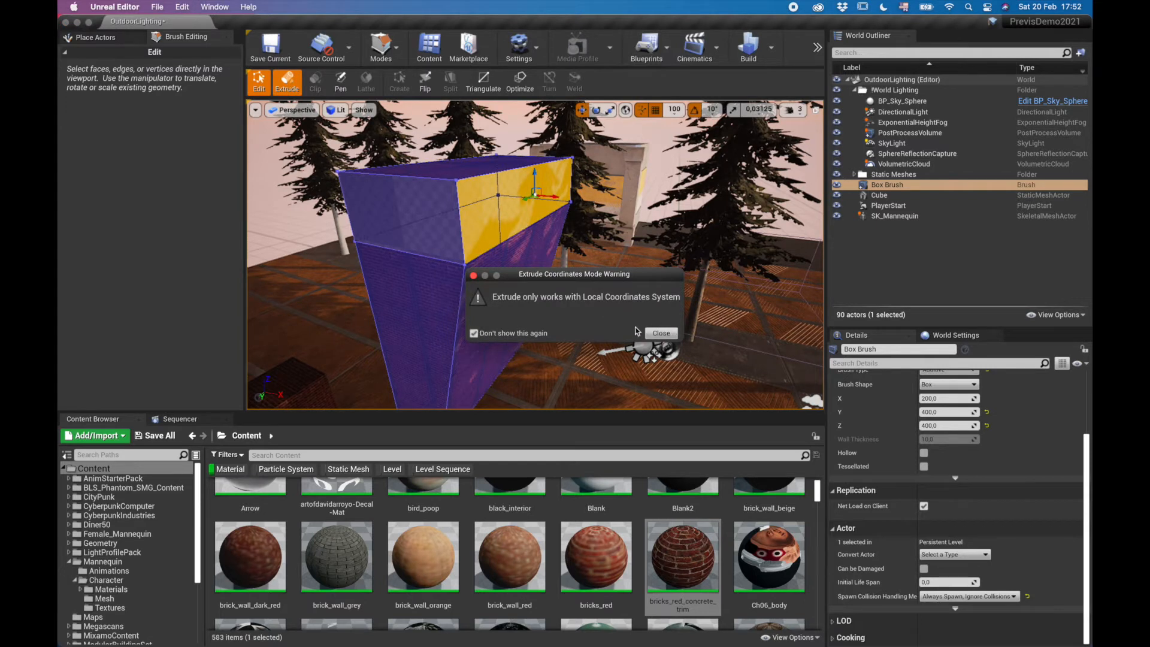
left_click(660, 333)
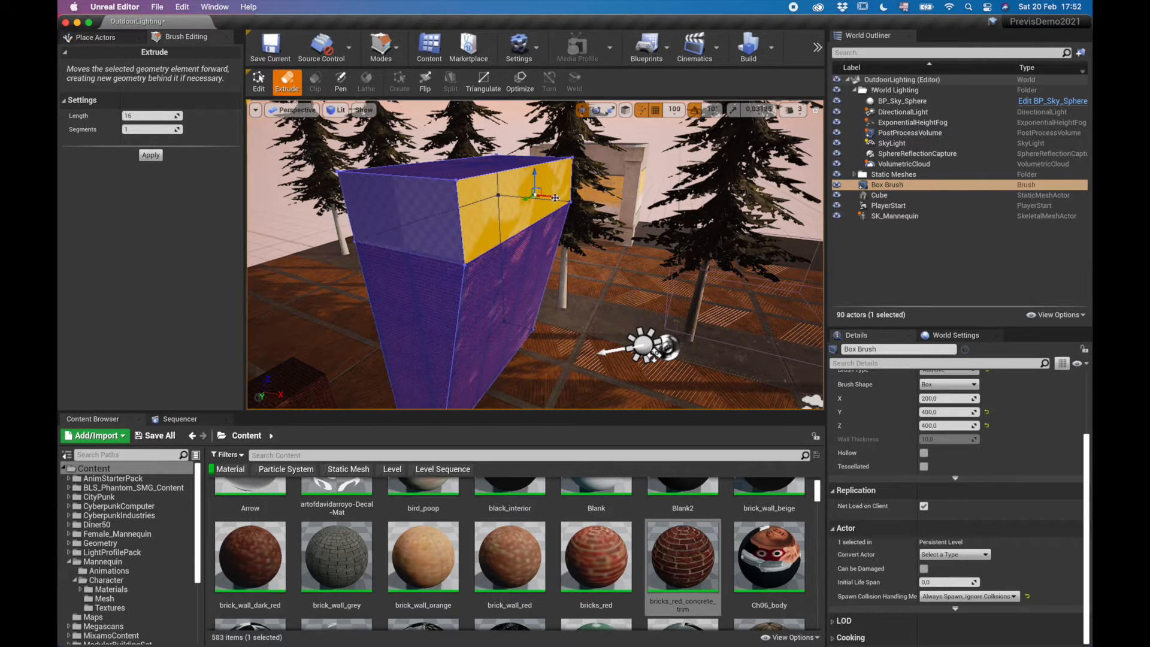
left_click_drag(556, 197, 750, 242)
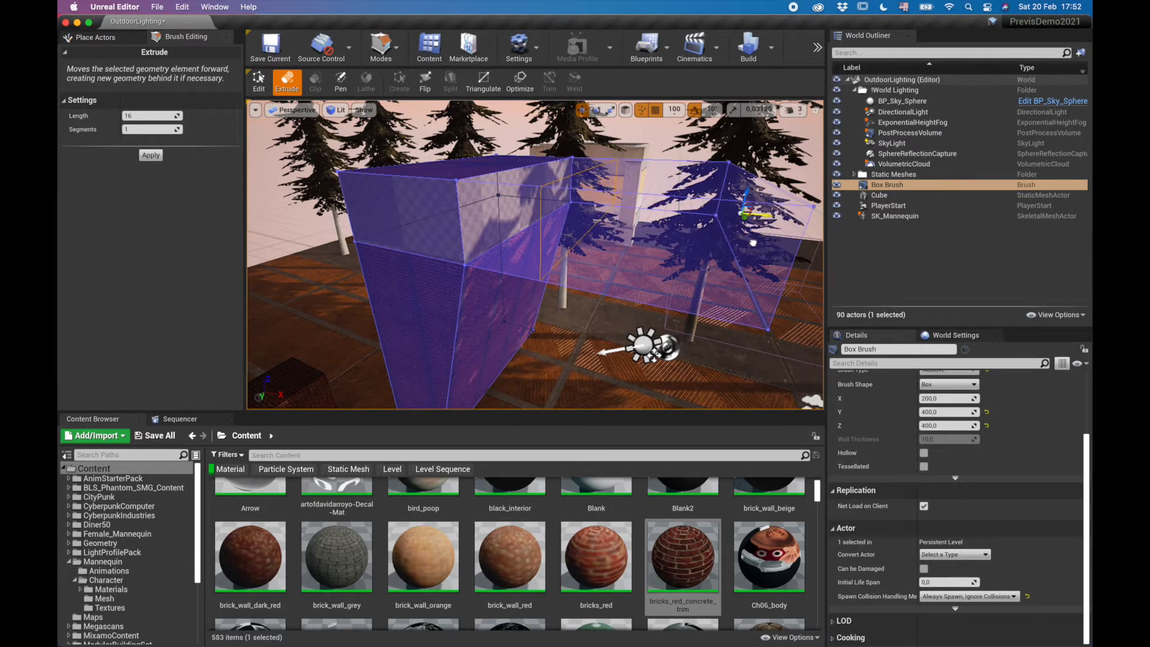
left_click_drag(753, 242, 753, 242)
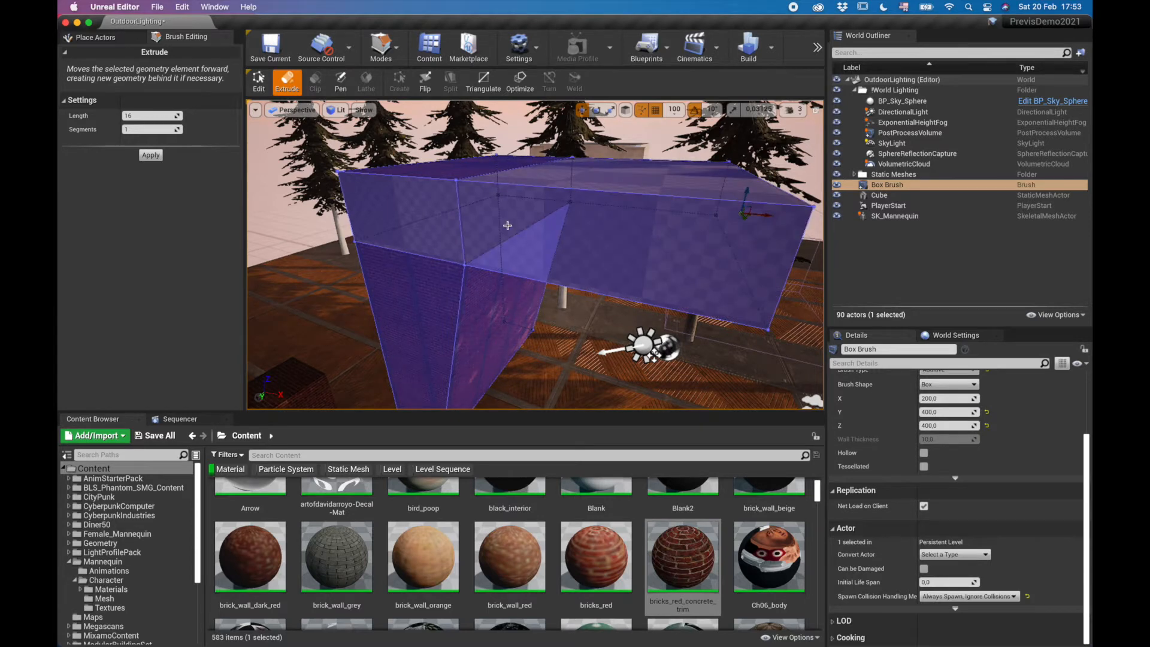
Step: Extrude the overhanging slab's end face with a length of 300 and 3 segments
mouse_move(692, 261)
right_mouse_down()
mouse_move(767, 293)
mouse_move(731, 279)
mouse_move(758, 288)
right_mouse_up()
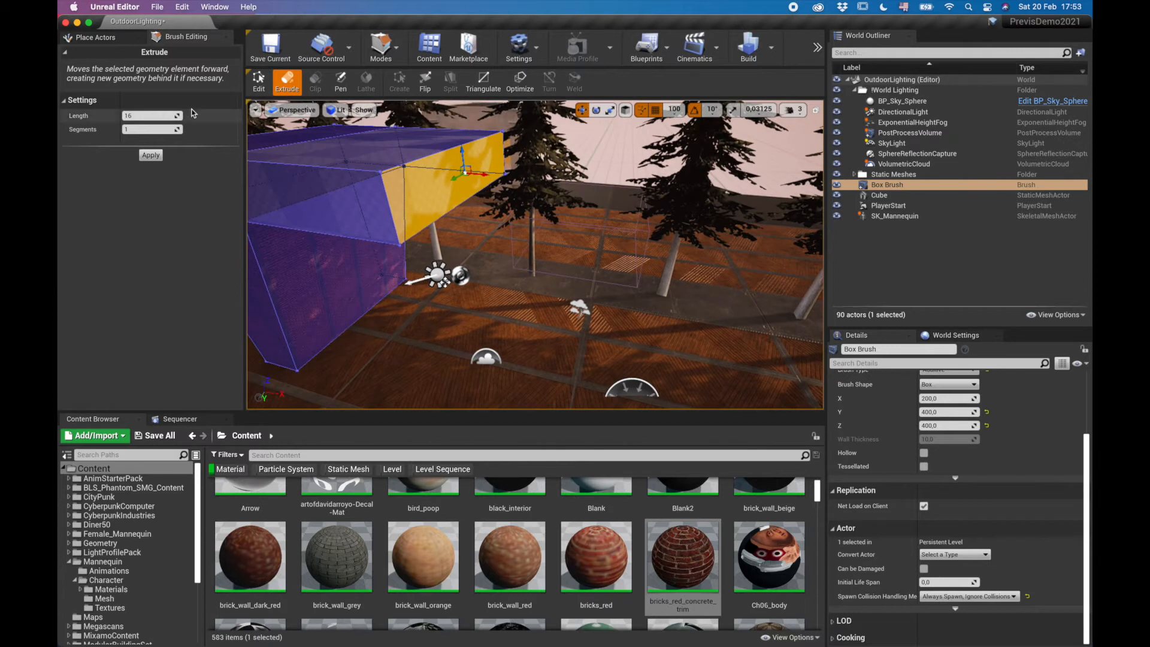
left_click(142, 117)
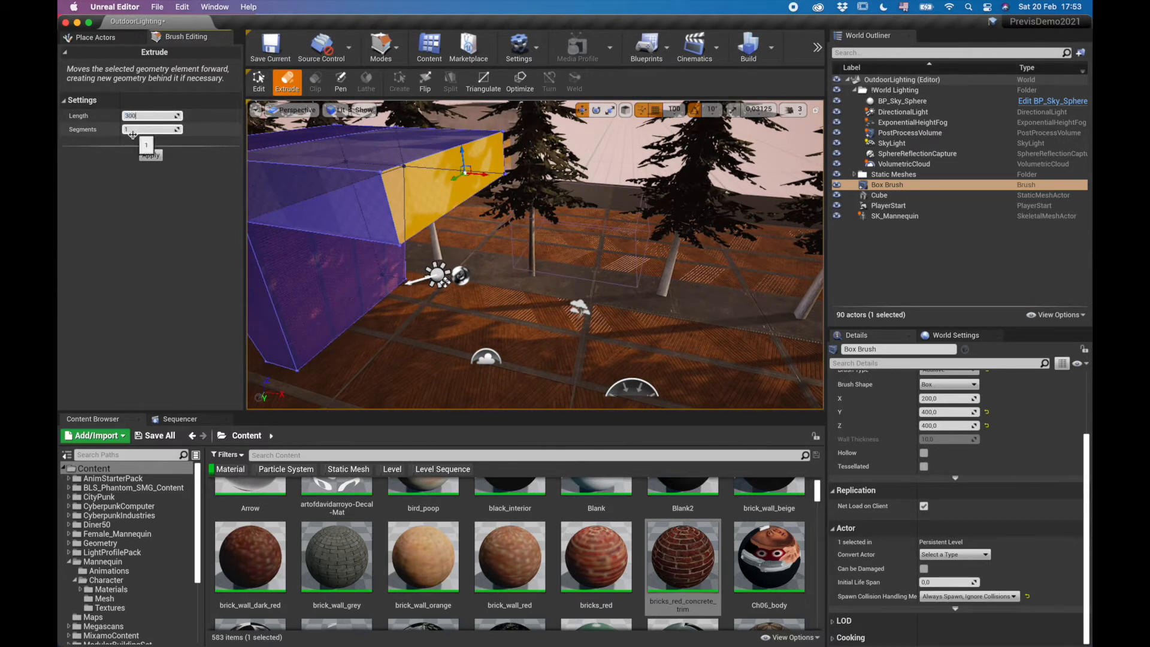
left_click(146, 130)
double_click(145, 131)
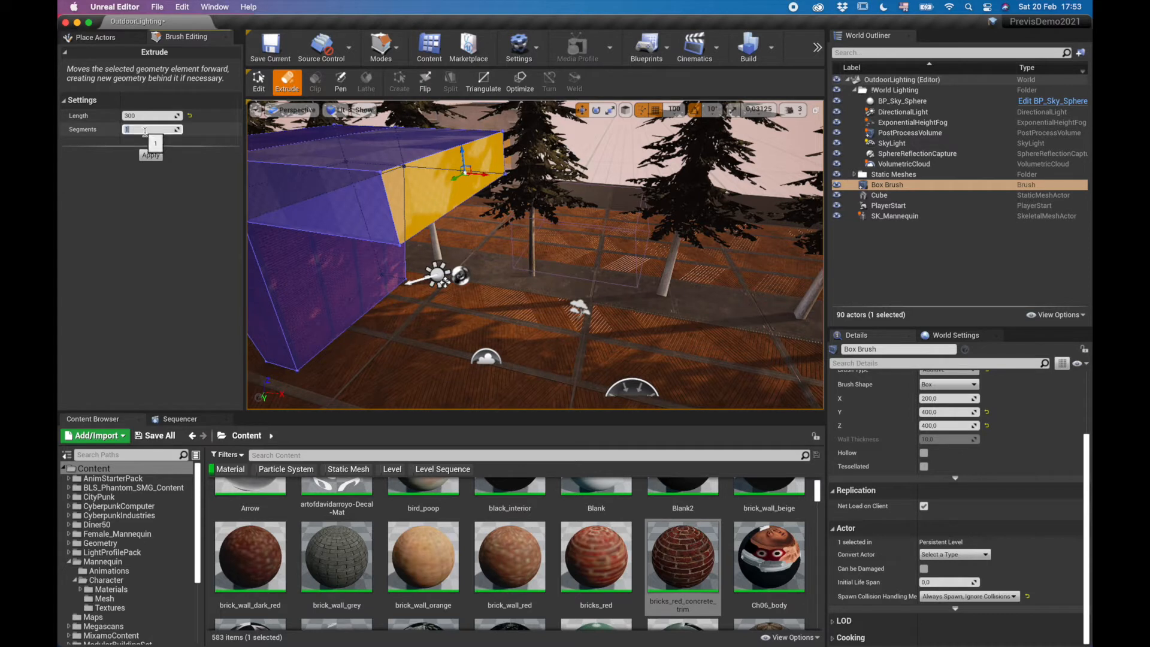
key("Return")
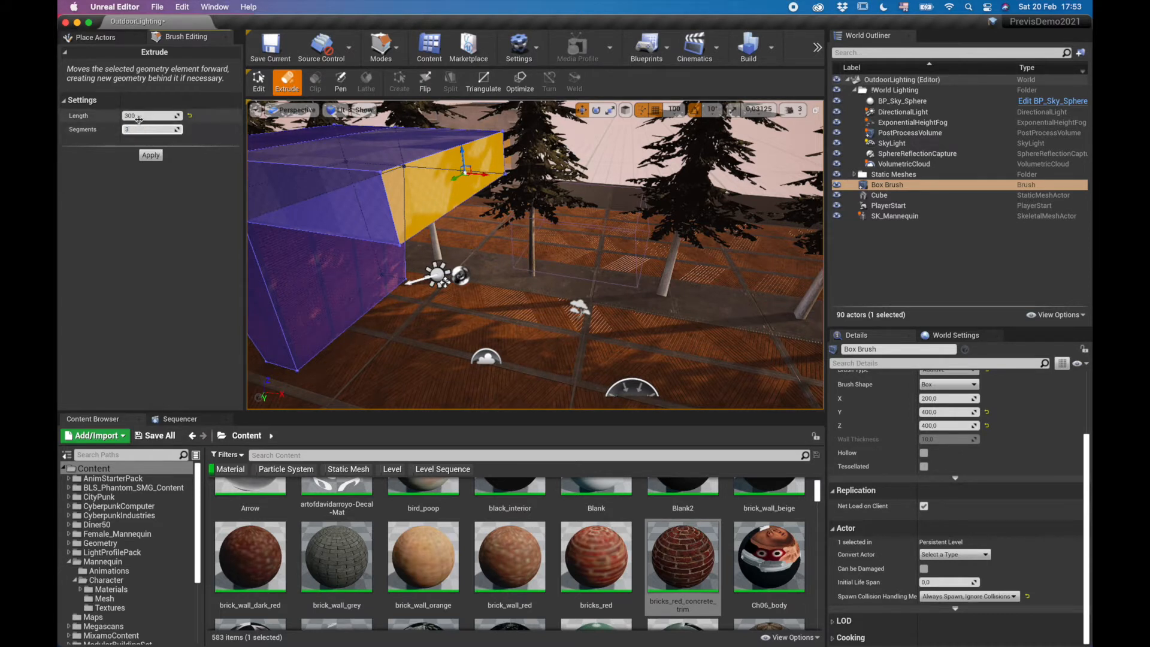
left_click(154, 159)
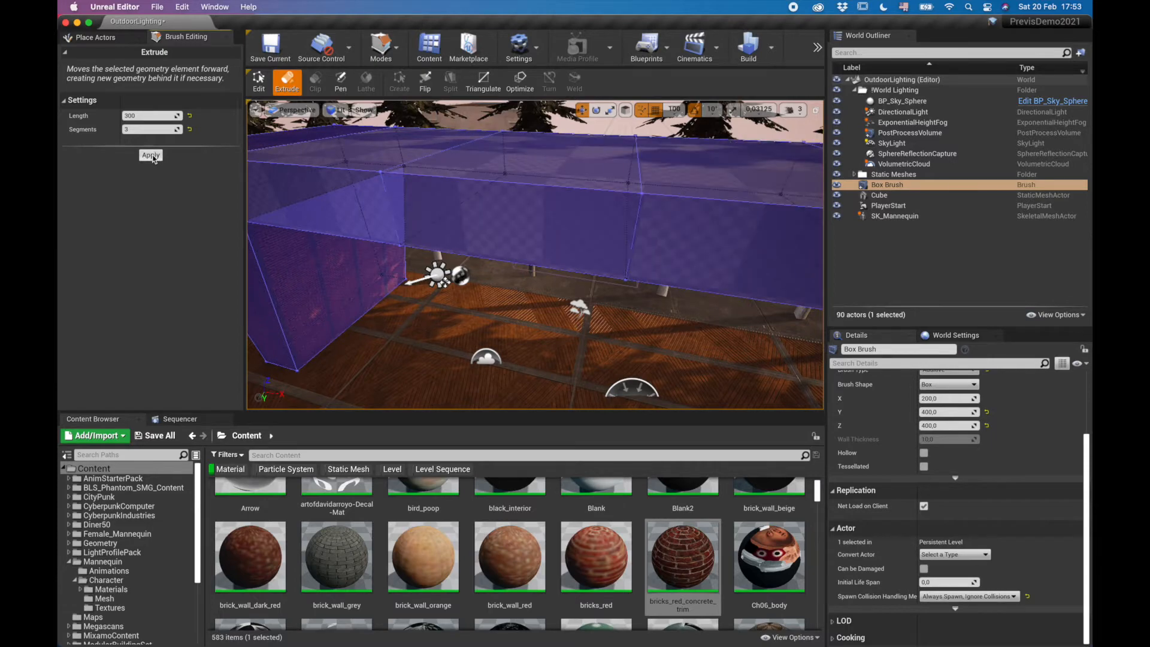
Step: Inspect the segmented slab and extrude its end face again with a length of 200 and 1 segment
right_click_drag(383, 260, 390, 303)
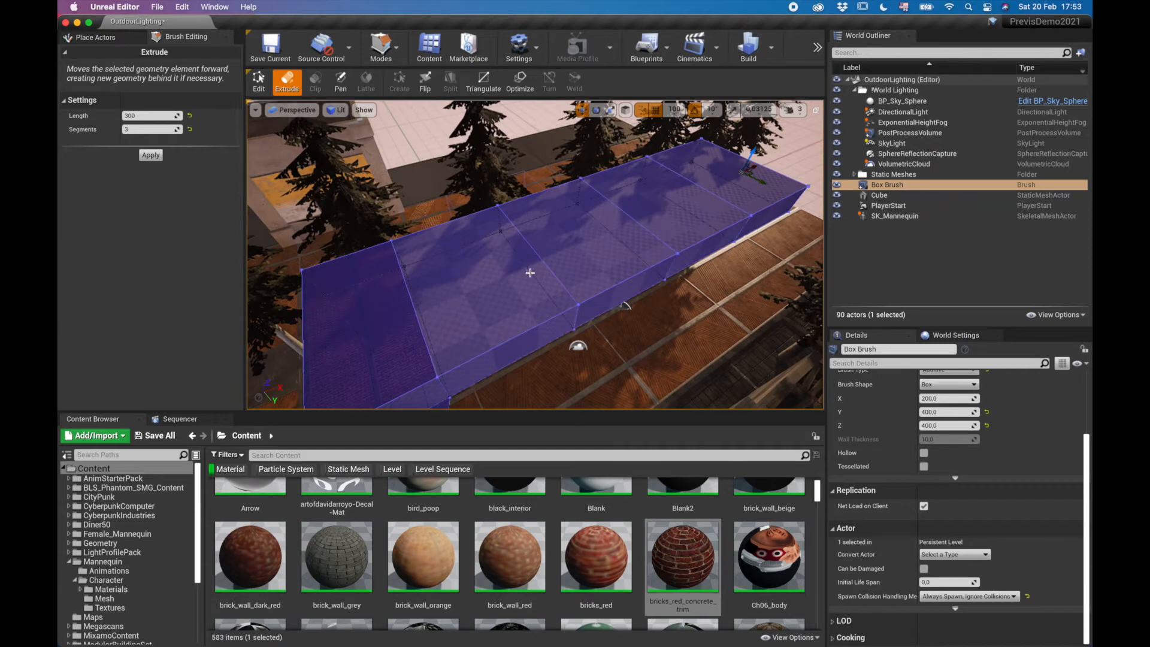
right_click_drag(389, 303, 490, 260)
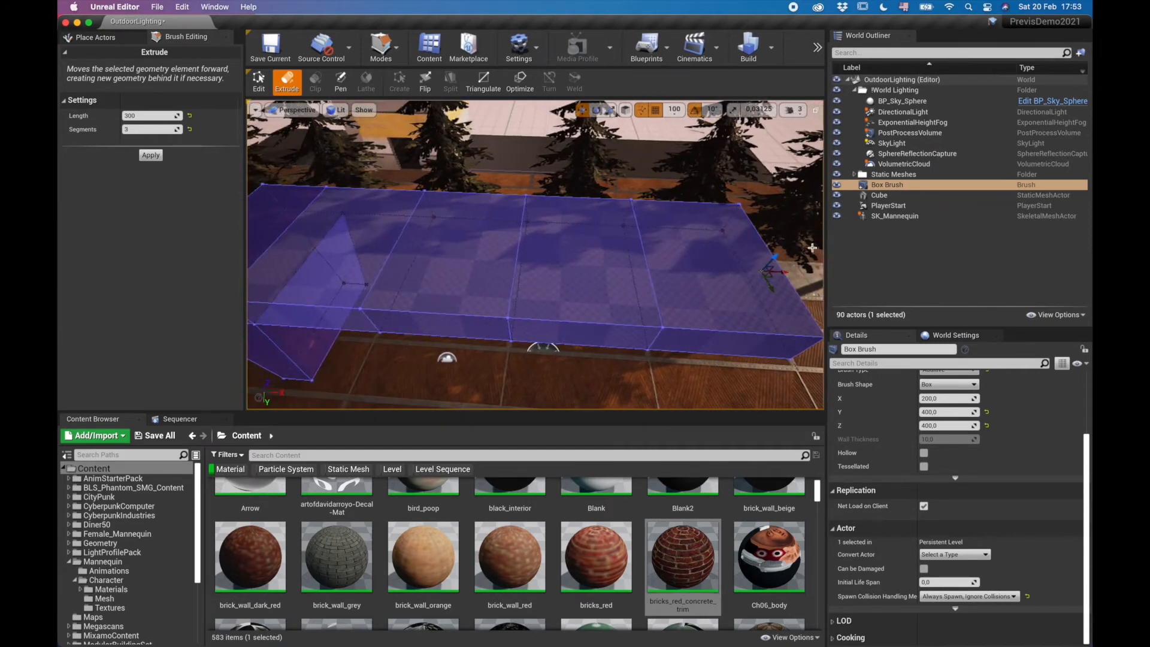
right_click_drag(628, 281, 606, 286)
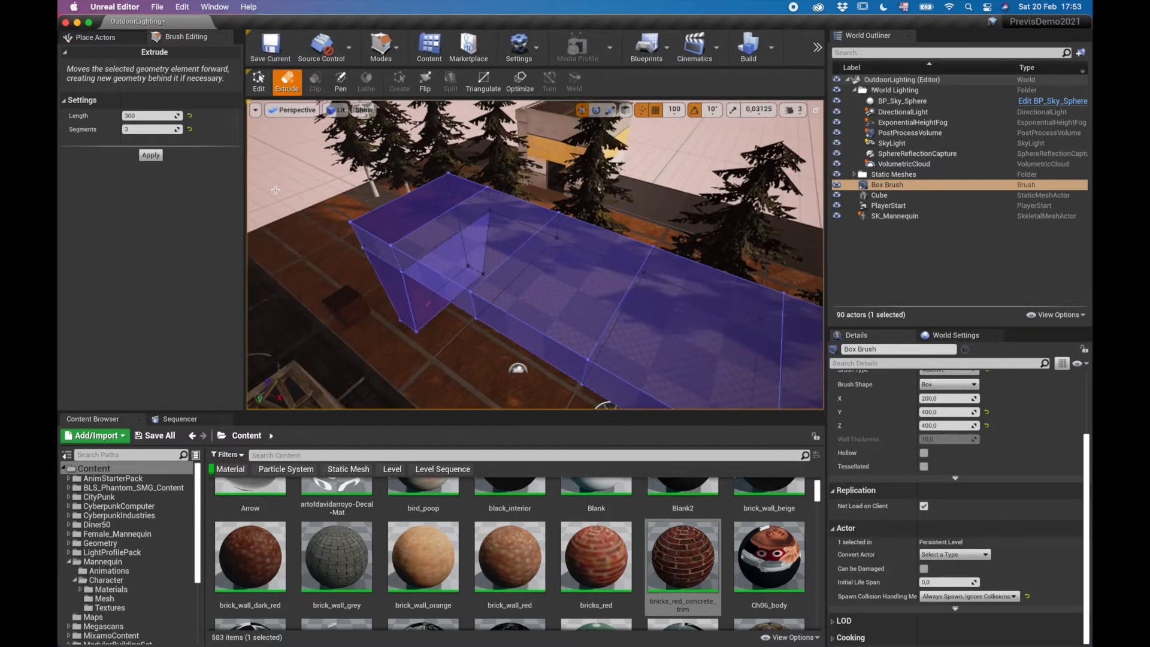
mouse_move(604, 329)
right_mouse_down()
mouse_move(677, 331)
mouse_move(527, 302)
mouse_move(599, 300)
mouse_move(580, 300)
right_mouse_up()
mouse_move(487, 274)
right_mouse_down()
mouse_move(575, 282)
mouse_move(439, 223)
right_mouse_up()
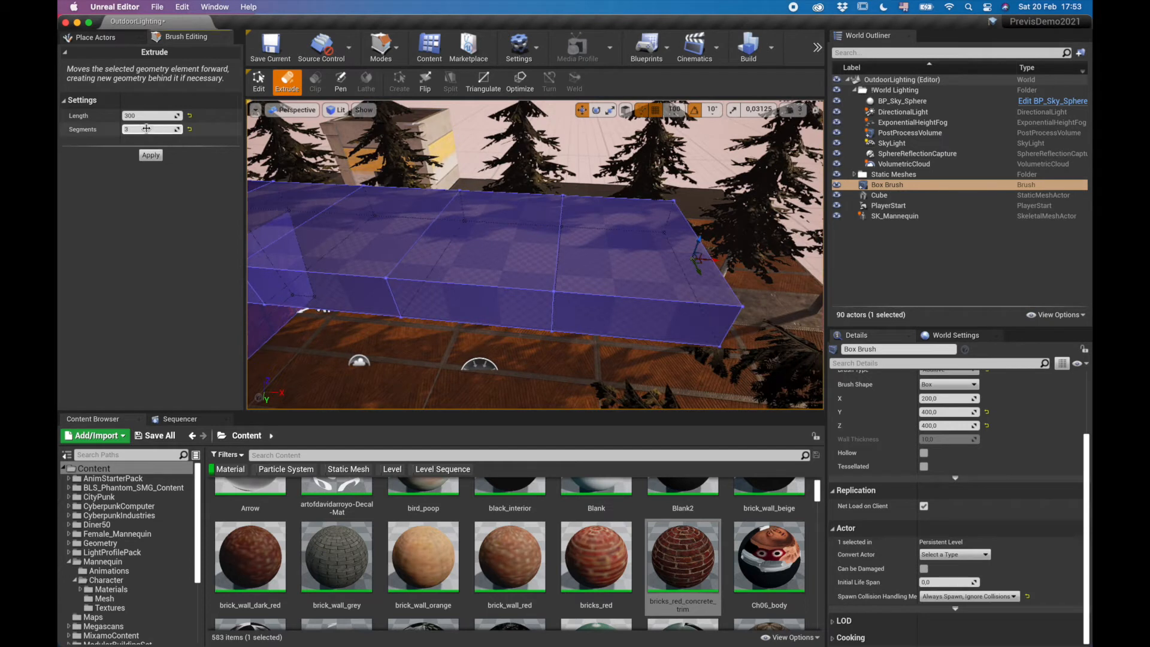
type("1")
key("Return")
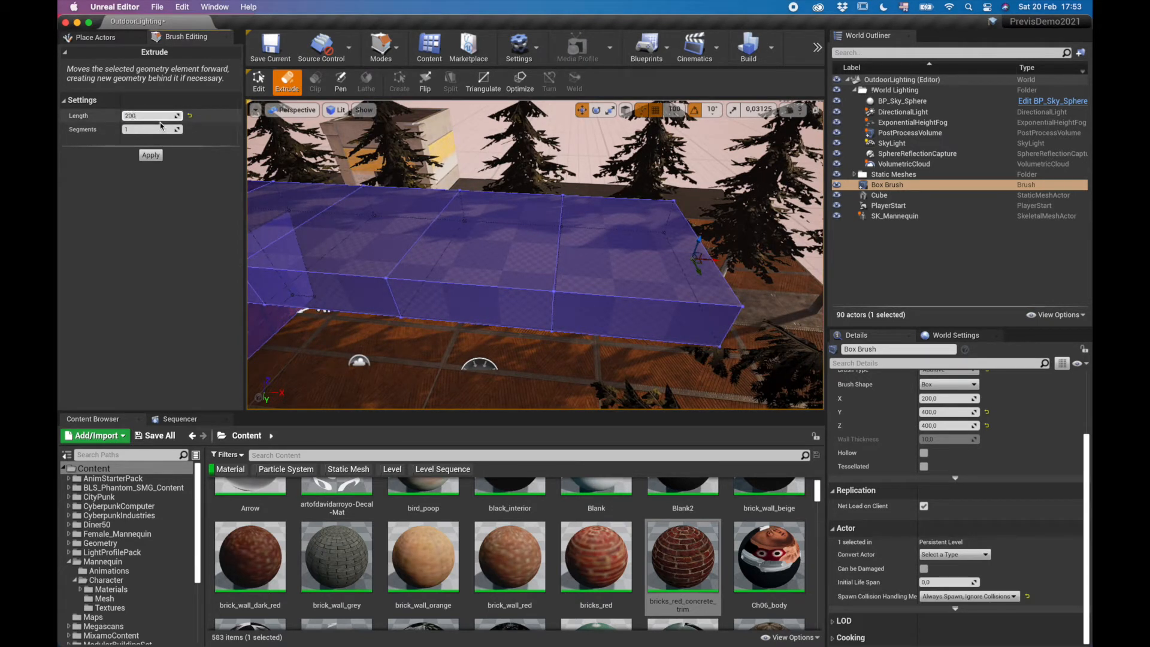
key("Return")
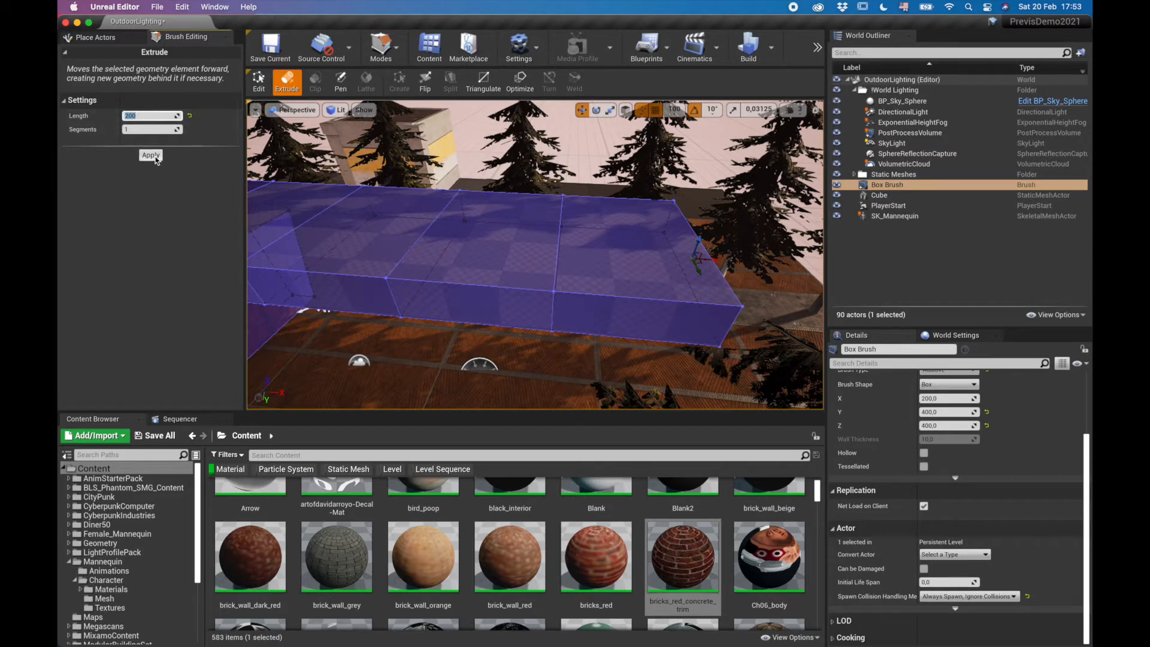
left_click(154, 155)
left_click(151, 156)
Step: Extrude the underside face of the slab's last segment downward with a length of 400 to form an opposite wall
mouse_move(429, 217)
right_mouse_down()
mouse_move(471, 179)
mouse_move(484, 214)
mouse_move(470, 211)
mouse_move(462, 185)
mouse_move(579, 225)
mouse_move(485, 286)
mouse_move(653, 270)
mouse_move(581, 255)
mouse_move(614, 259)
right_mouse_up()
left_click(591, 254)
left_click(144, 118)
type("400")
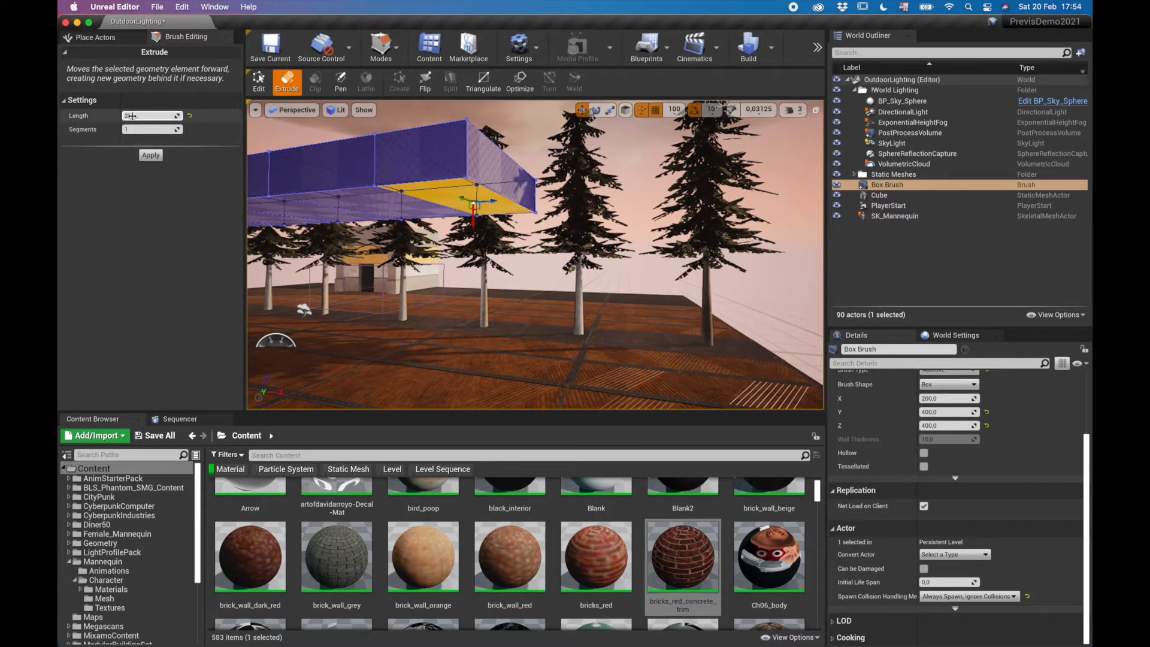
key("Return")
left_click(152, 155)
Step: Select the two inner bottom vertices of the opposite wall and move them outward along X to taper the wall's base
right_click_drag(555, 303, 533, 261)
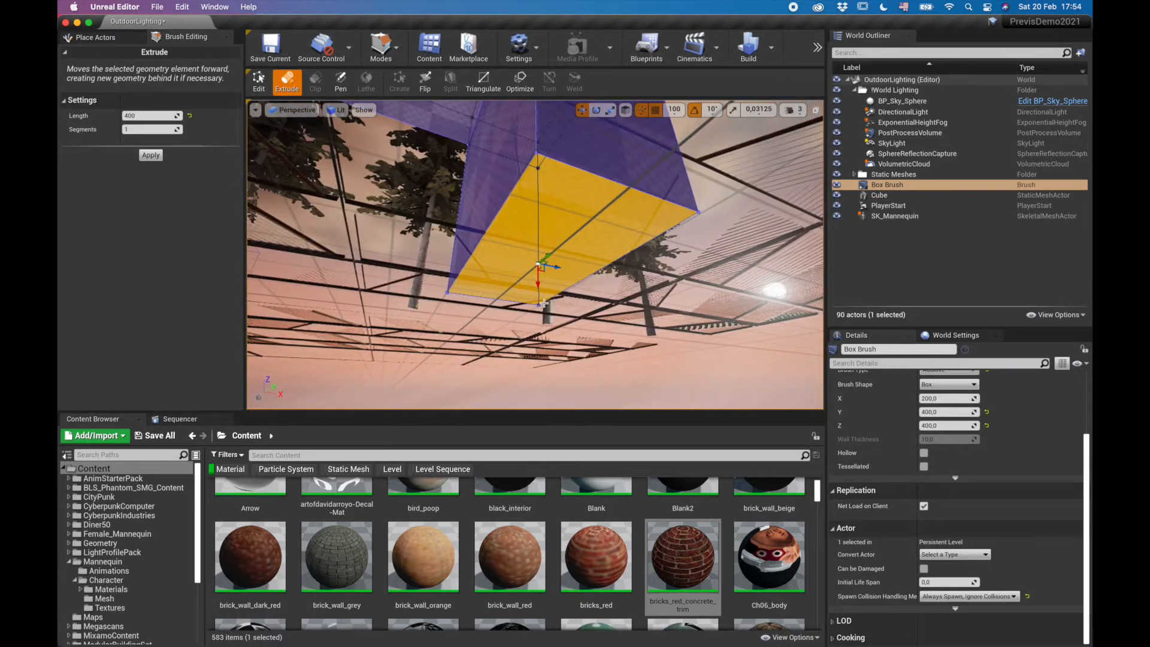
left_click(537, 152)
right_click_drag(516, 239, 539, 242)
left_click(463, 237)
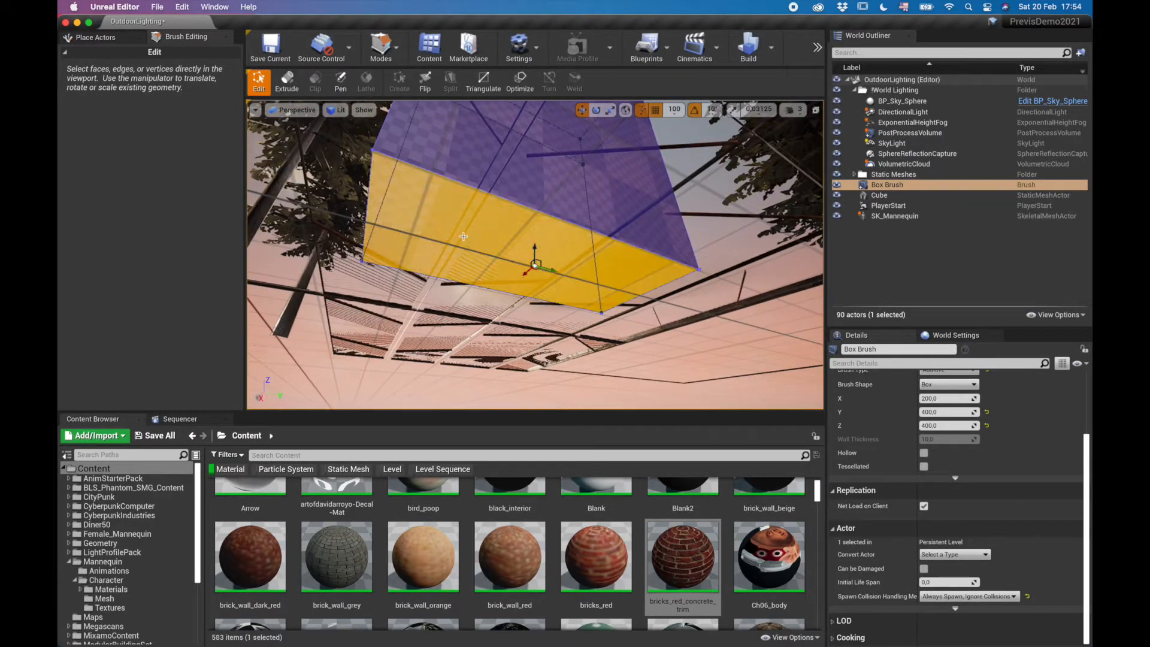
left_click(372, 149)
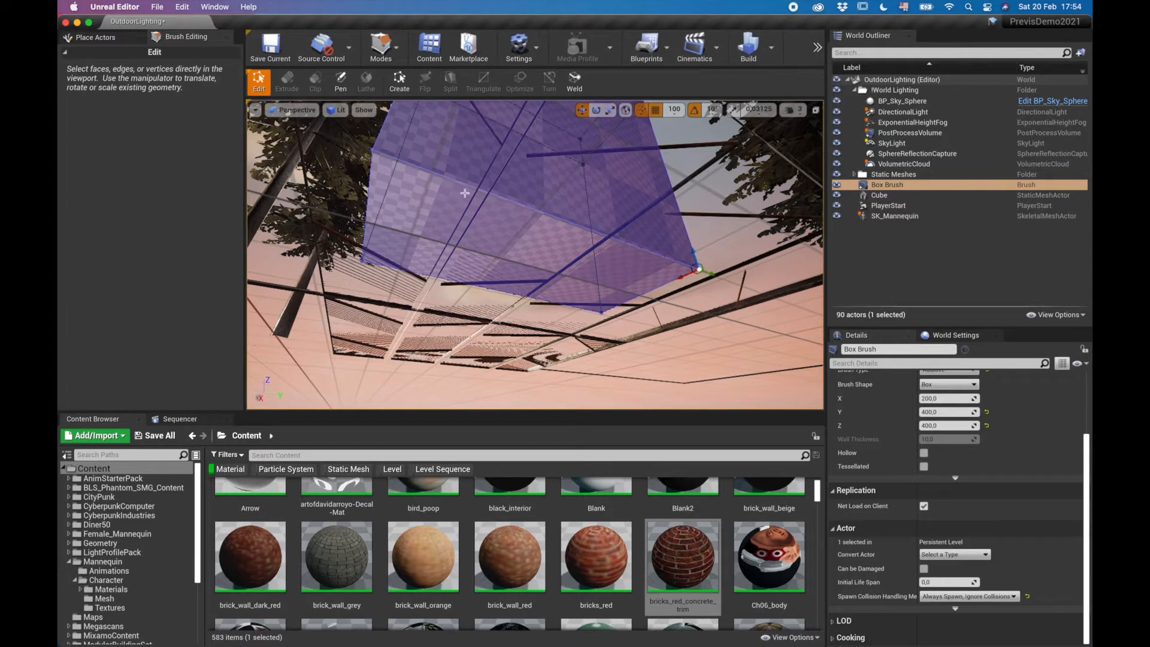
left_click(373, 150)
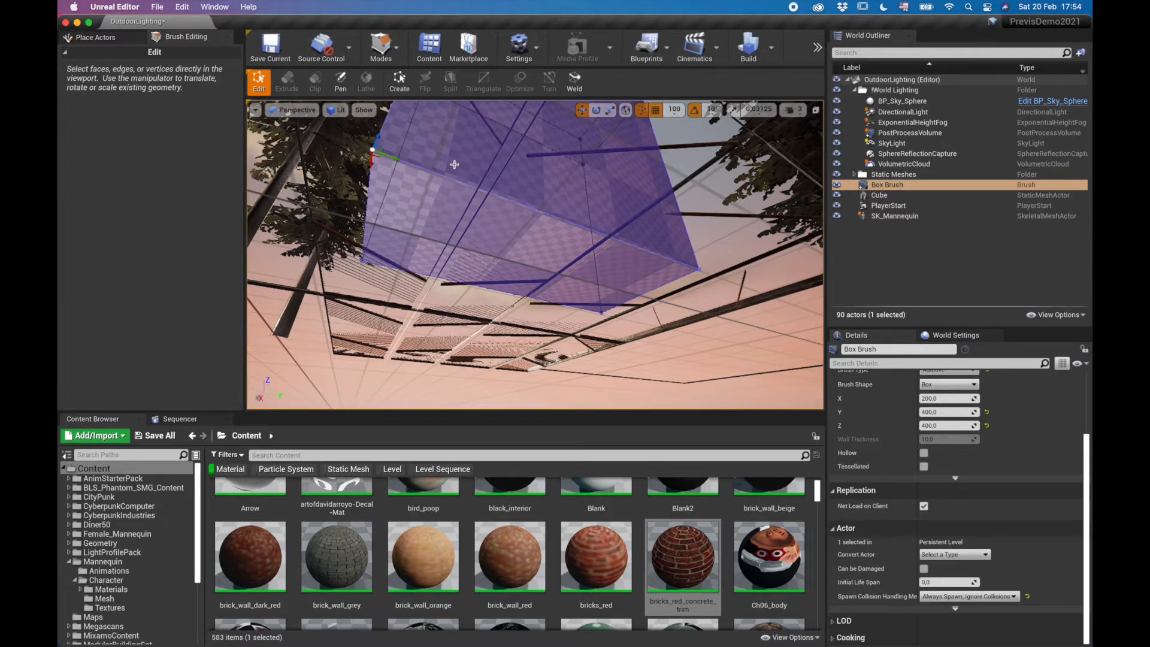
left_click(699, 270, "ctrl")
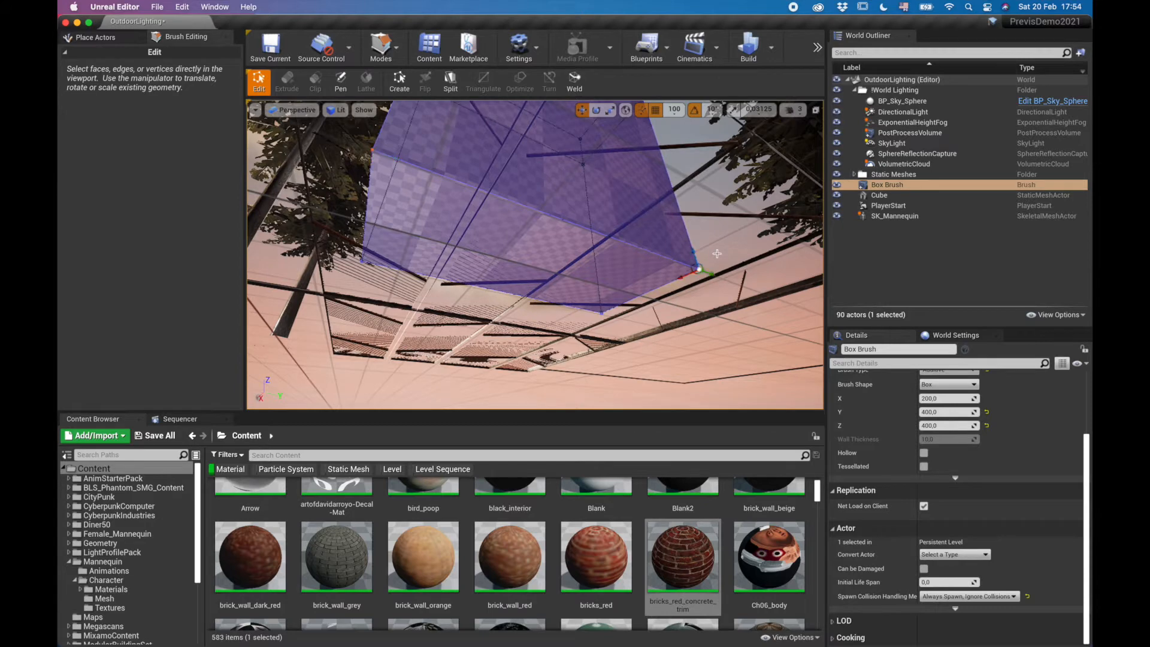
mouse_move(446, 216)
right_mouse_down()
mouse_move(569, 218)
mouse_move(568, 252)
mouse_move(618, 258)
mouse_move(581, 267)
mouse_move(545, 253)
right_mouse_up()
key("a")
key("e")
key("a")
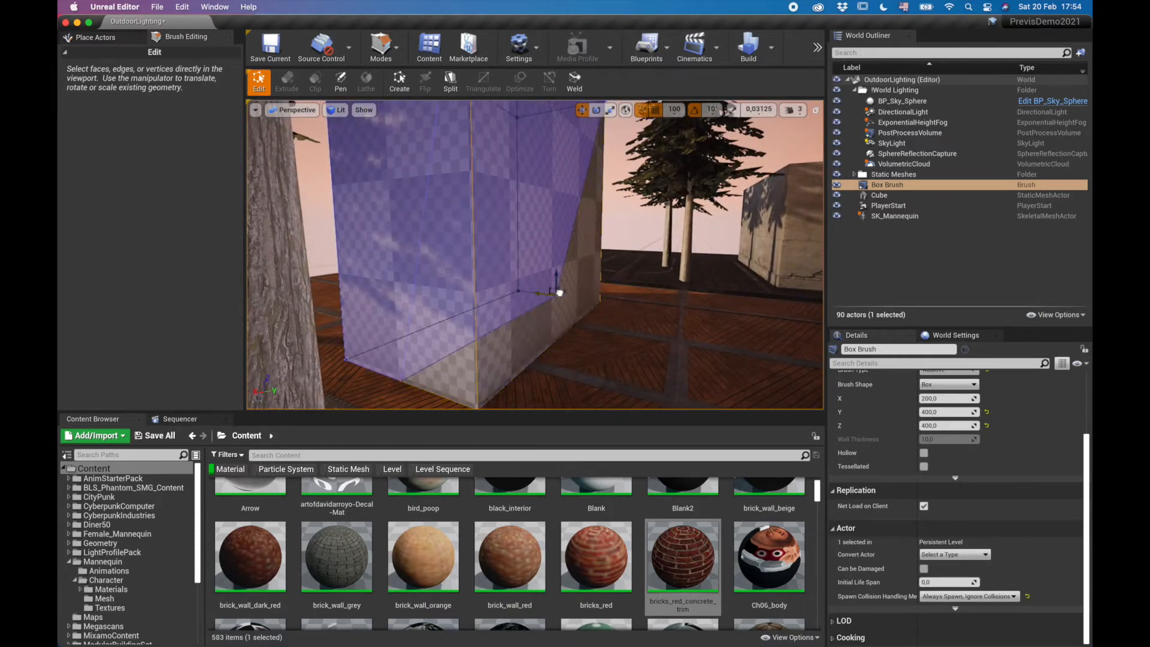
left_click_drag(550, 291, 551, 290)
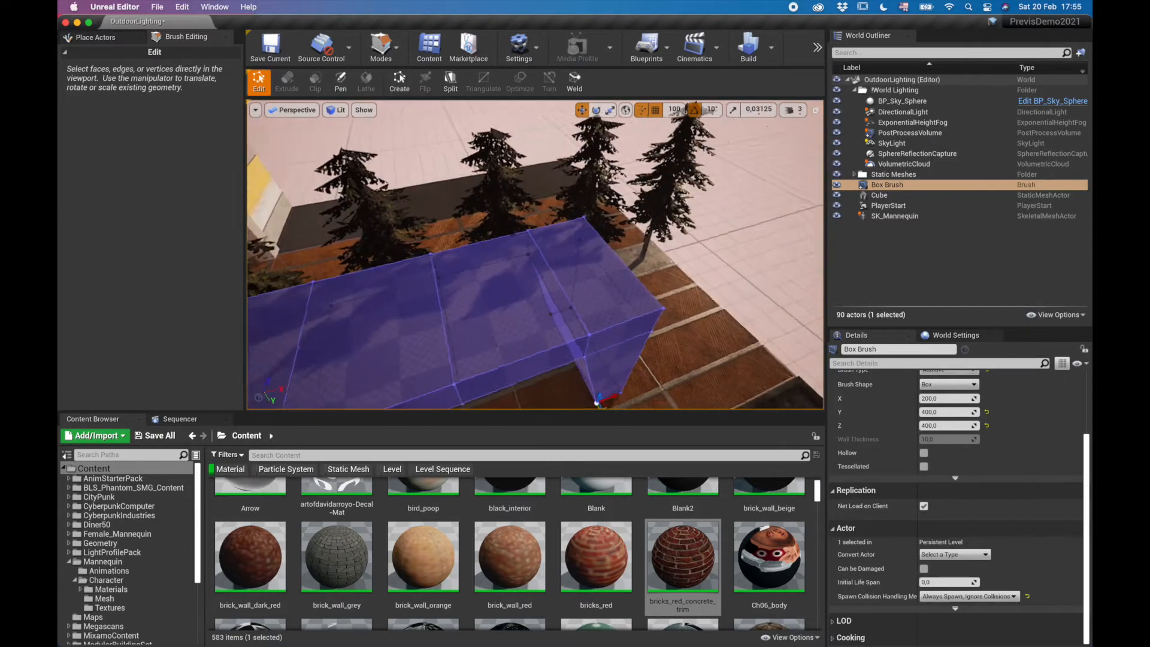
Step: Leave Brush Editing for placement mode and apply the bricks_red_concrete_trim material to the slab's top faces up to the last segment
right_click_drag(535, 255, 647, 272)
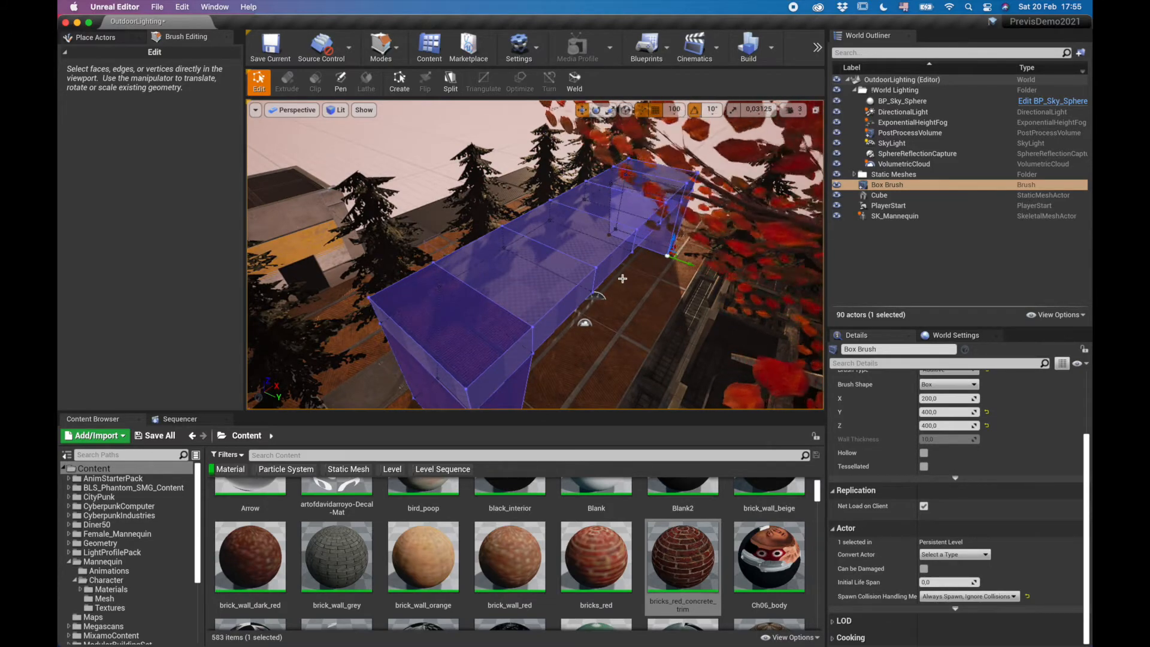
key("shift+1")
key("w")
right_click_drag(622, 279, 656, 242)
left_click(545, 298)
key("s")
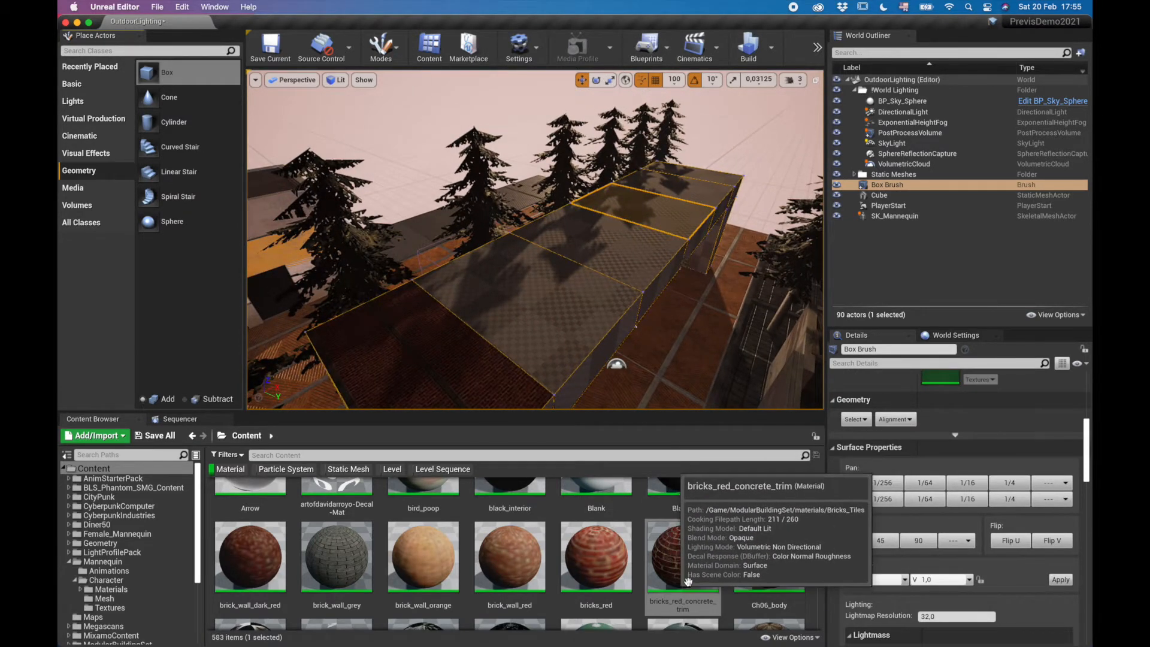
left_click(554, 306)
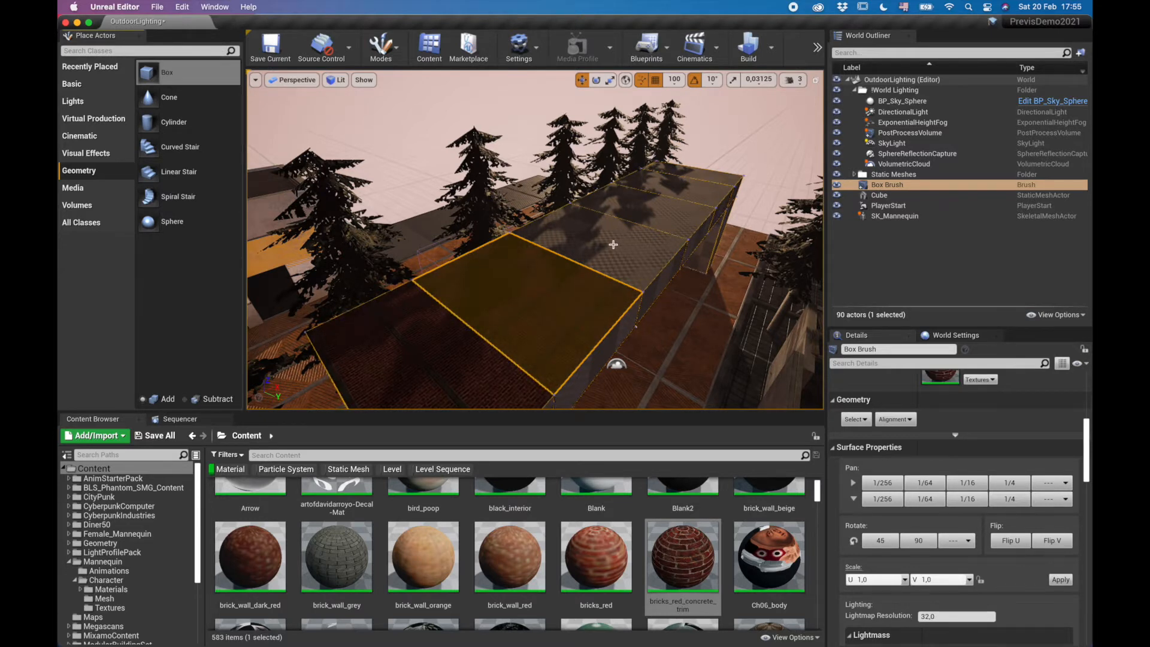
left_click(636, 264)
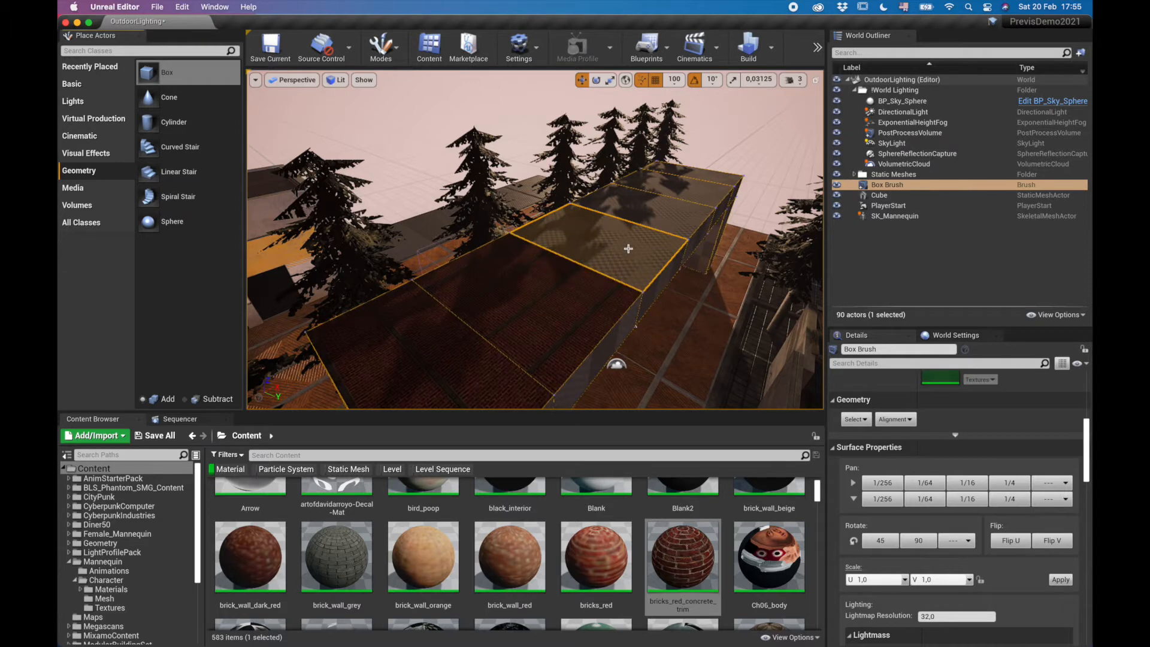
left_click(666, 211)
Step: Select the roof face above the first wall and pan its brick texture along U in 1/4 and 1/16 steps
mouse_move(642, 277)
right_mouse_down()
mouse_move(503, 287)
mouse_move(611, 251)
right_mouse_up()
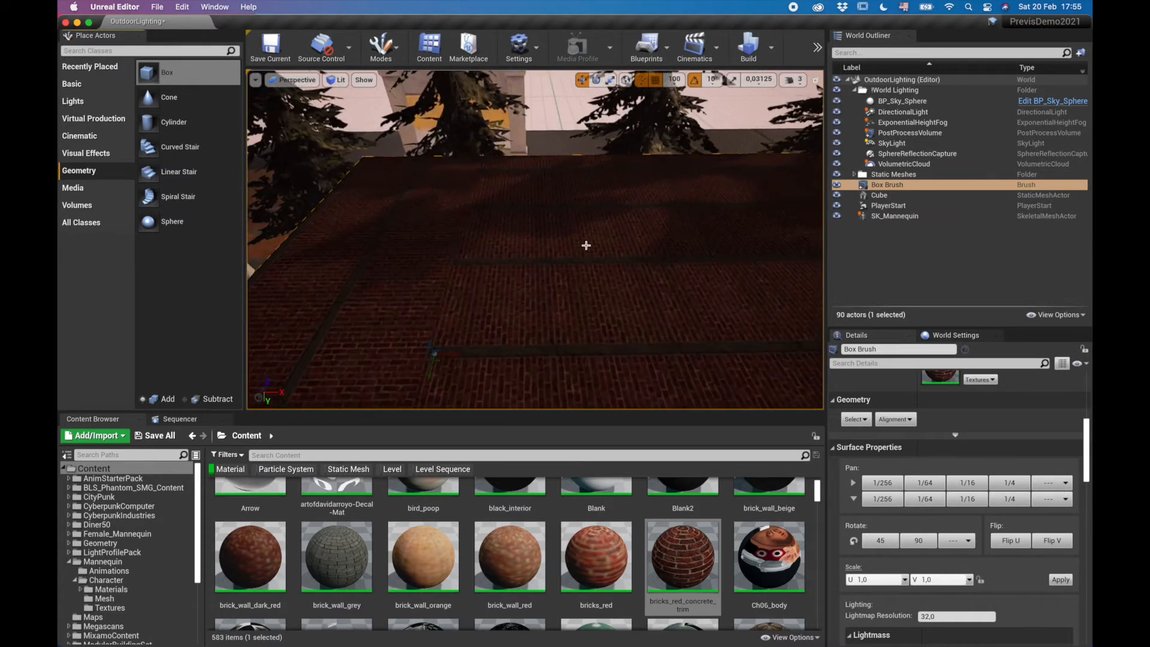
right_click_drag(411, 242, 552, 247)
left_click(437, 358)
right_click_drag(510, 320, 560, 284)
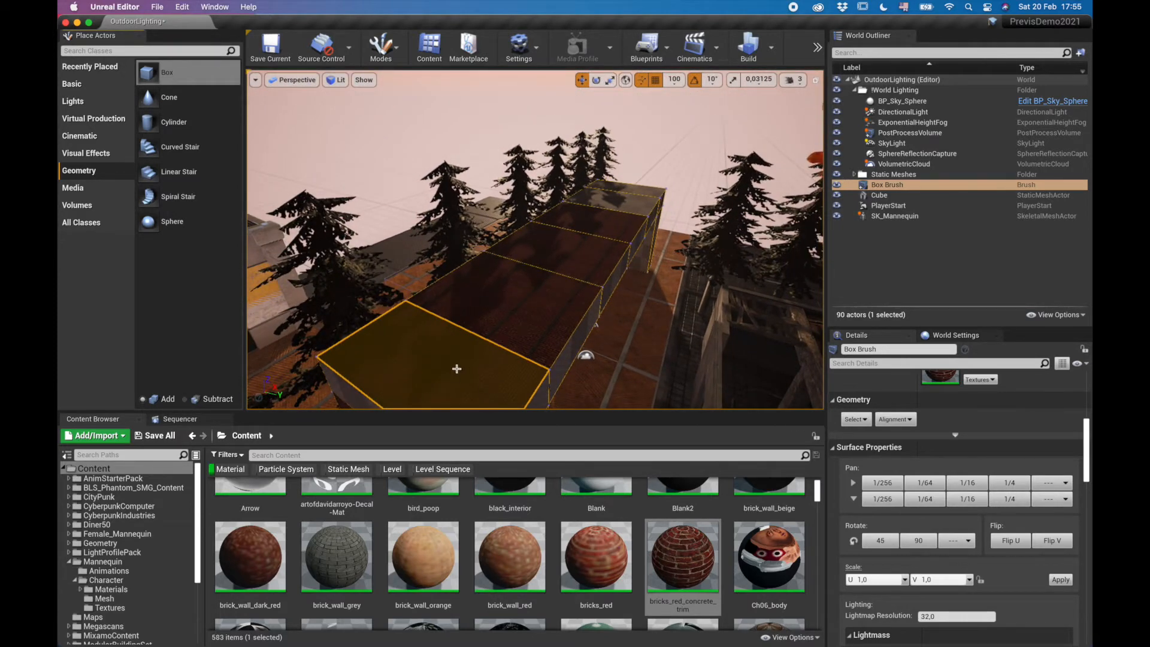
mouse_move(511, 320)
right_mouse_down()
mouse_move(483, 323)
mouse_move(475, 287)
mouse_move(469, 321)
mouse_move(466, 310)
right_mouse_up()
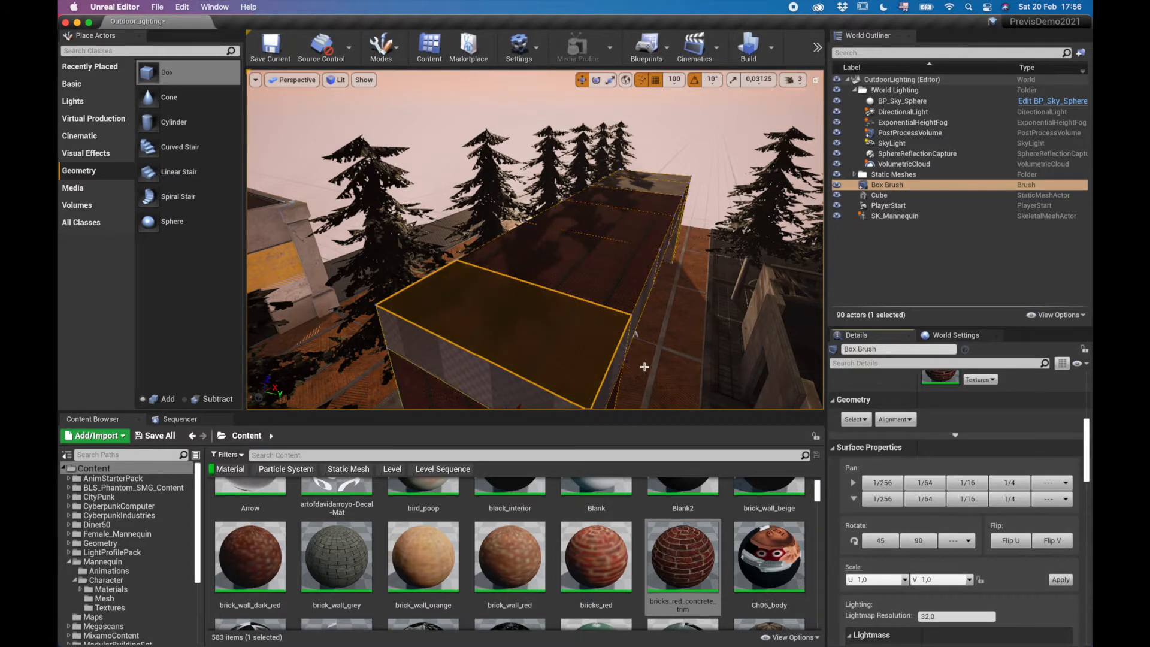
mouse_move(566, 304)
right_mouse_down()
mouse_move(653, 329)
mouse_move(647, 341)
mouse_move(509, 356)
mouse_move(506, 339)
mouse_move(565, 303)
right_mouse_up()
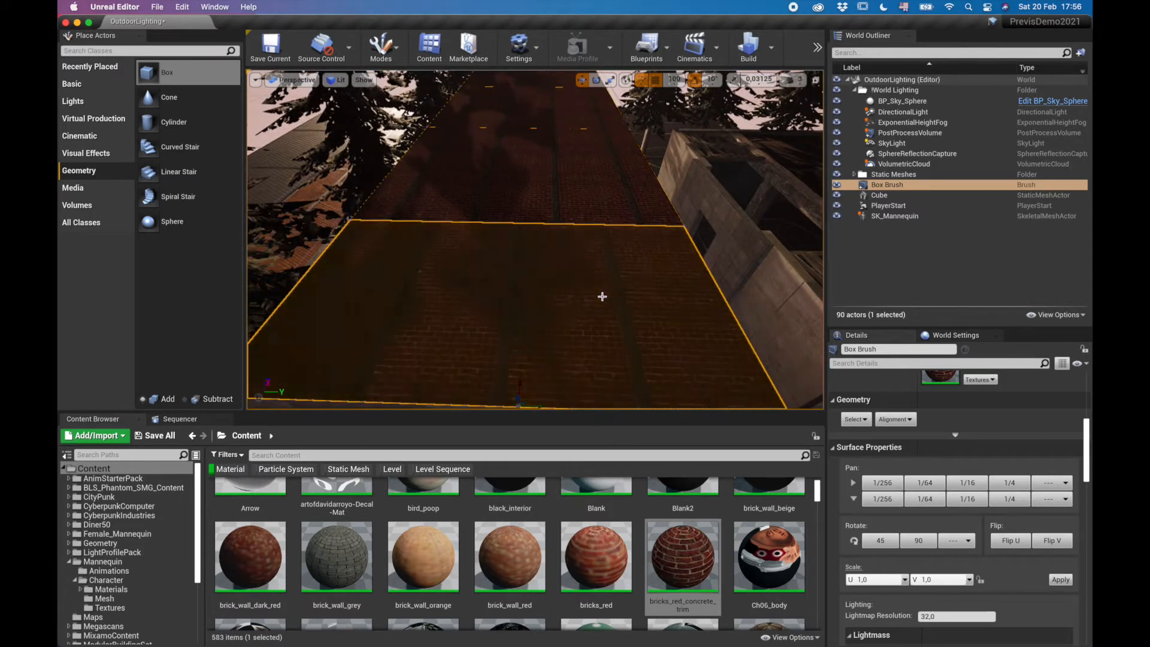
key("Escape")
mouse_move(606, 209)
right_mouse_down()
mouse_move(602, 234)
mouse_move(657, 288)
right_mouse_up()
left_click(675, 318)
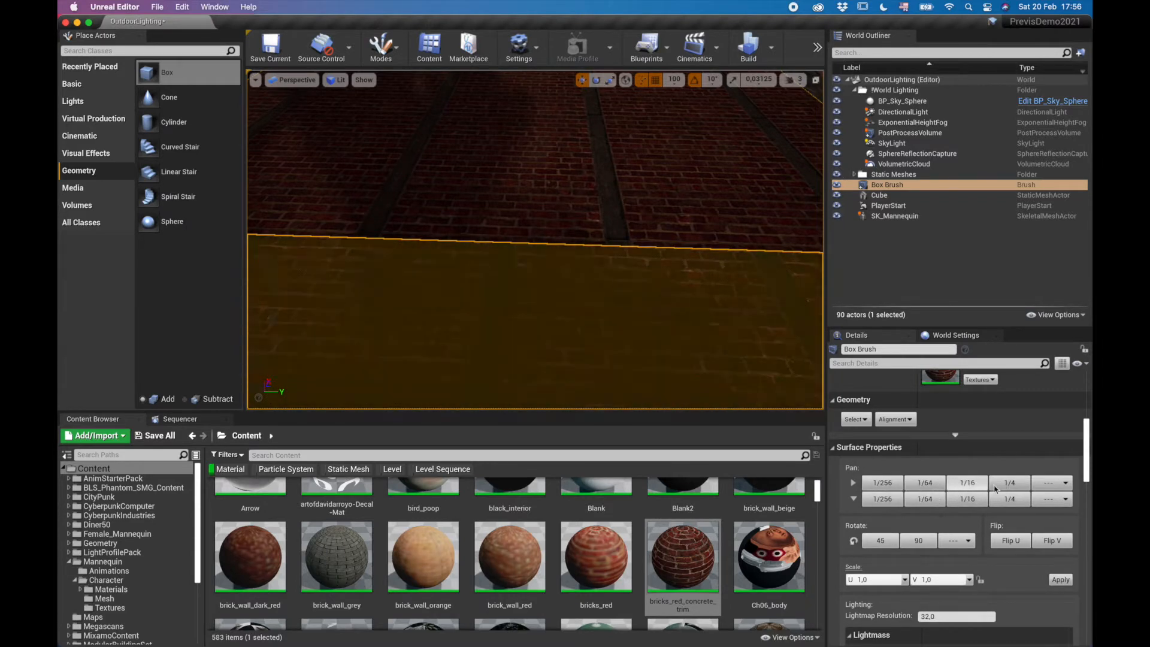
left_click(1012, 484)
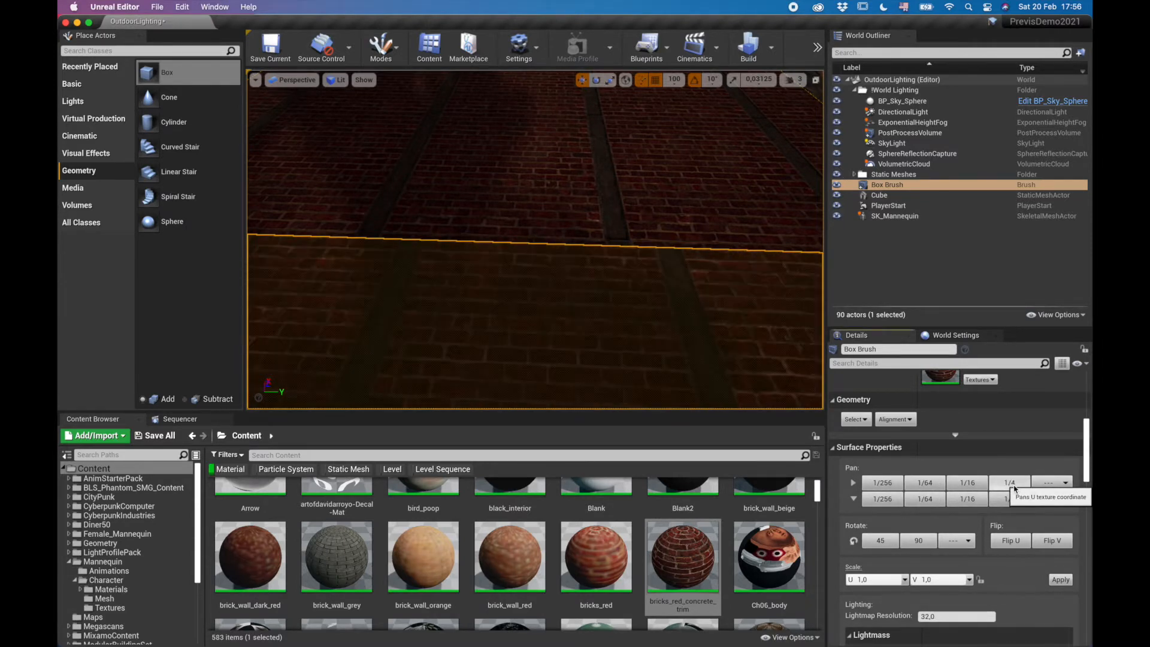
left_click(968, 485)
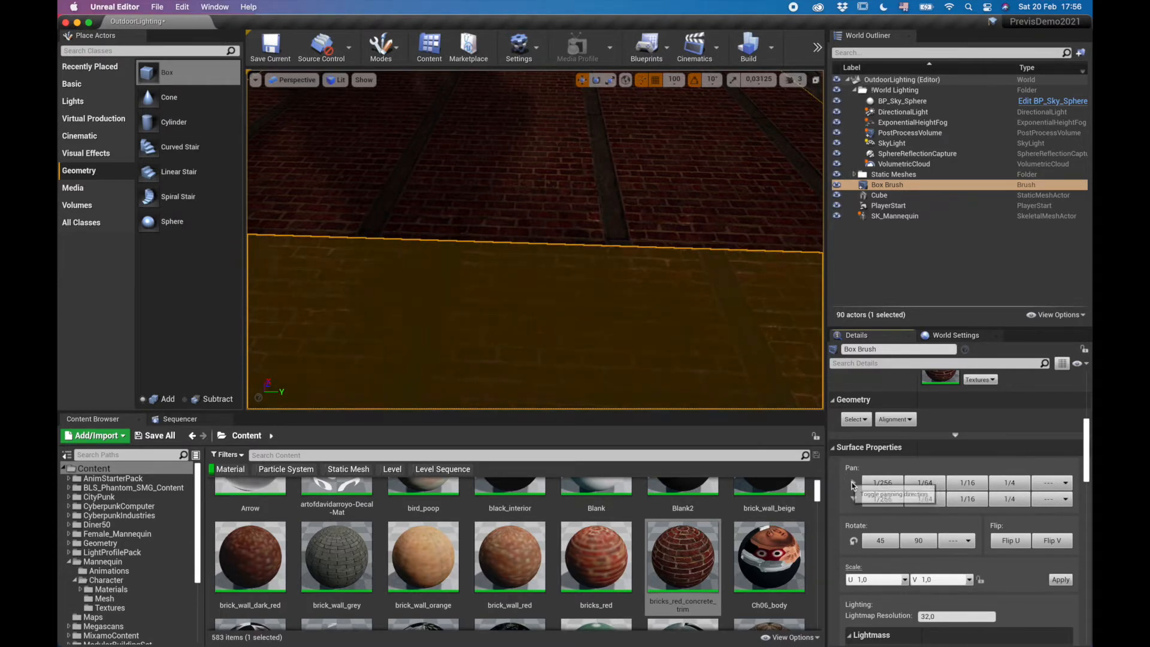
Step: Fine-tune the same roof face's U pan with 1/16, 1/64 and 1/256 steps, reversing direction as needed, to align its trims with the neighbouring segment
right_click_drag(671, 336, 585, 303)
mouse_move(590, 231)
right_mouse_down()
mouse_move(599, 207)
mouse_move(616, 238)
mouse_move(608, 215)
right_mouse_up()
left_click(593, 219)
left_click(573, 182)
key("w")
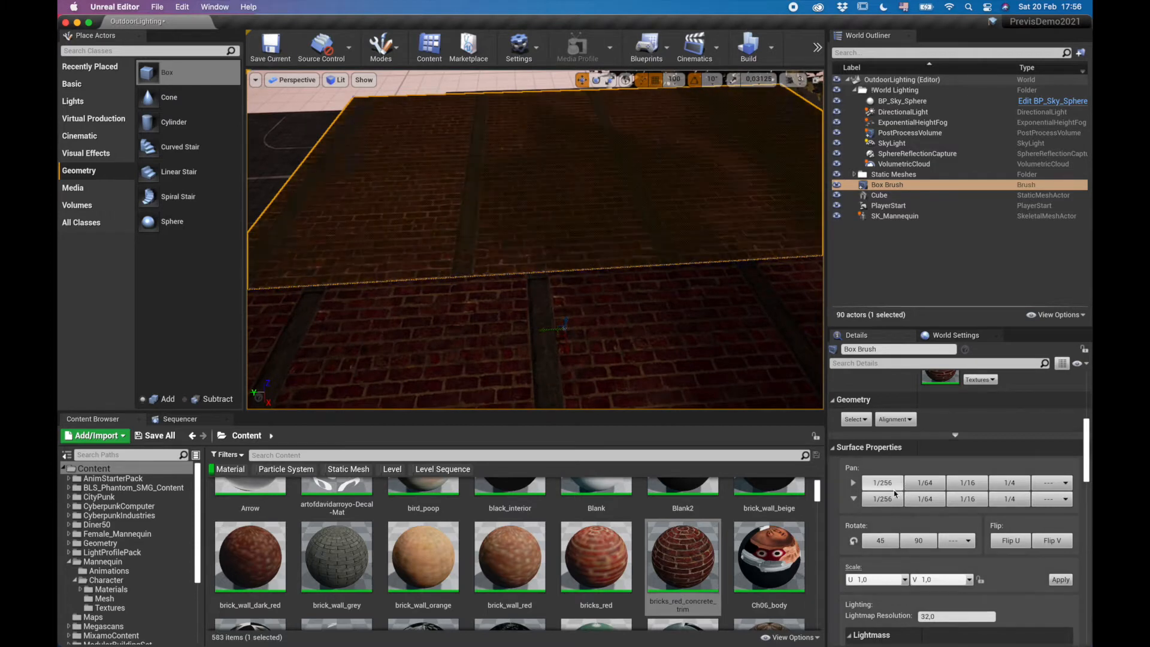
left_click(973, 488)
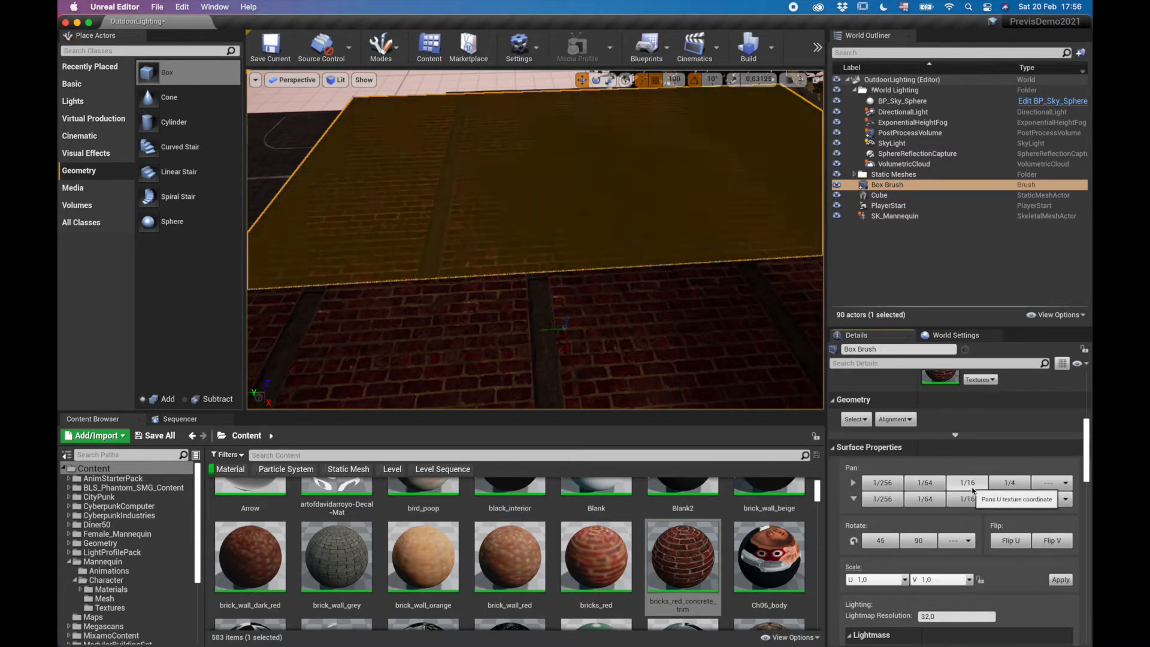
left_click(926, 487)
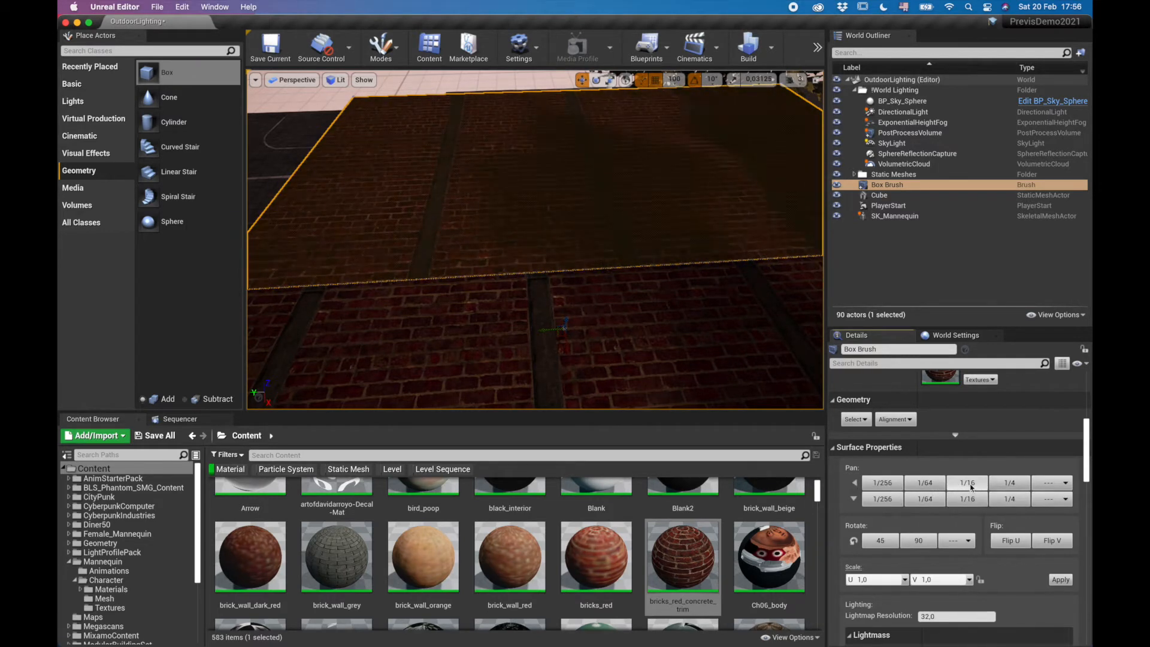
left_click(973, 487)
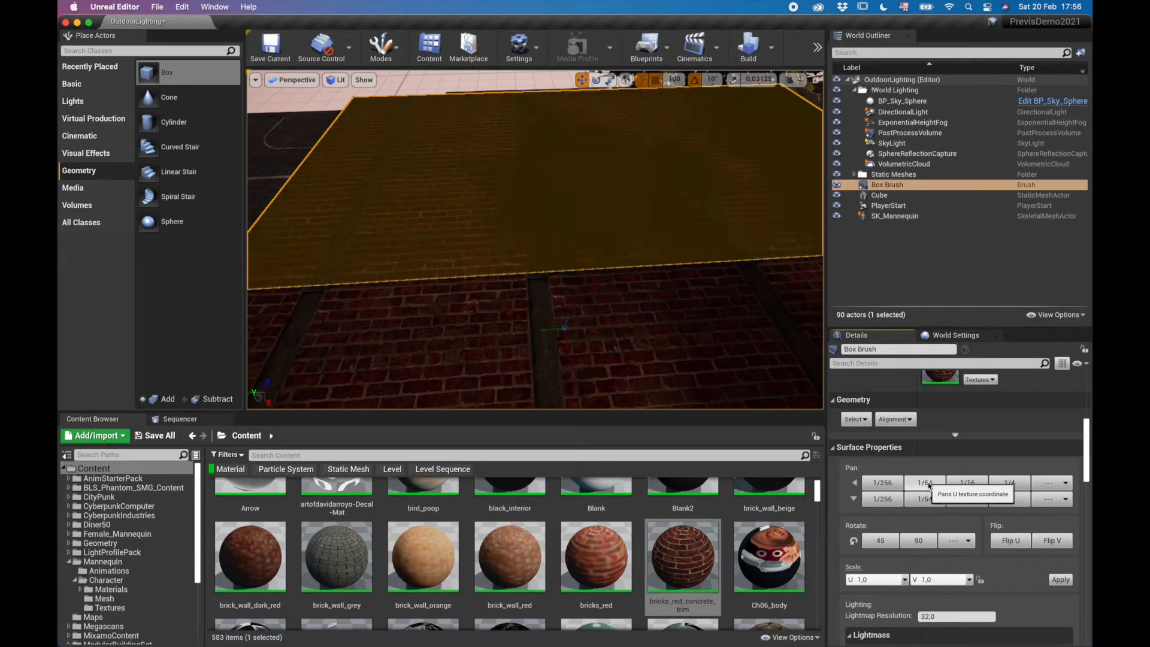
left_click(856, 485)
left_click(892, 486)
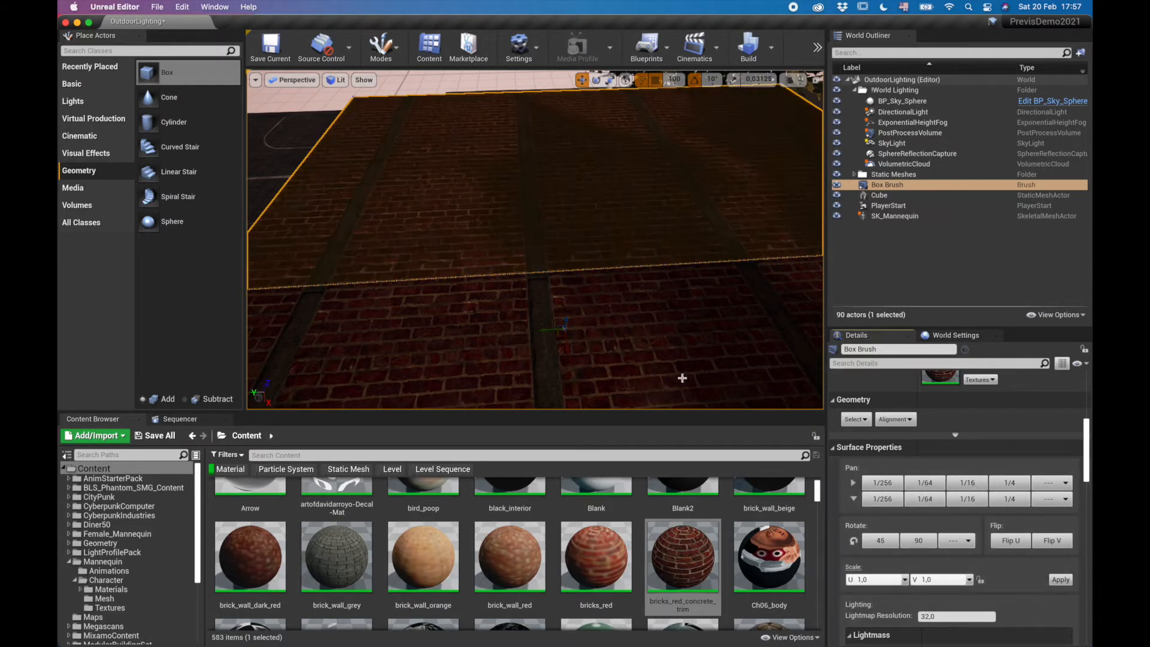
Step: Apply the bricks_red_concrete_trim material to the remaining untextured top face above the opposite wall
key("Escape")
mouse_move(535, 239)
right_mouse_down()
mouse_move(530, 207)
mouse_move(605, 231)
mouse_move(782, 206)
mouse_move(611, 201)
mouse_move(648, 210)
mouse_move(516, 267)
right_mouse_up()
key("s")
key("d")
left_click(513, 259)
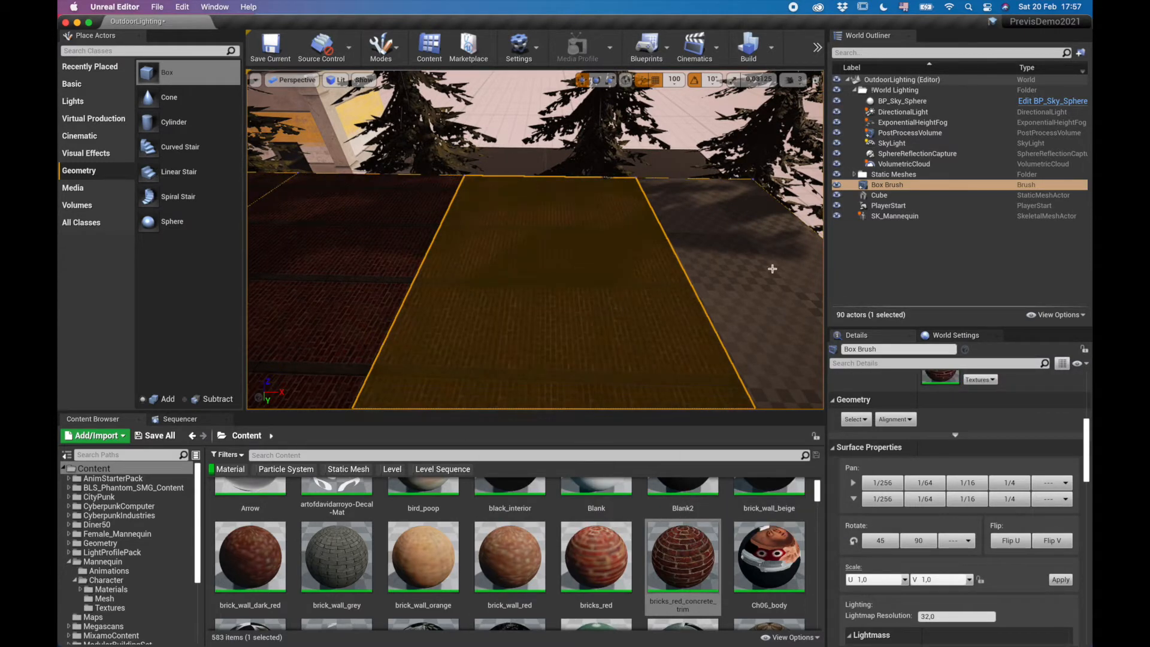
left_click(773, 269)
Step: Apply the bricks_red_concrete_trim material to the upper side face and upper end face above the first wall
mouse_move(617, 289)
right_mouse_down()
mouse_move(737, 318)
mouse_move(605, 288)
mouse_move(563, 290)
mouse_move(548, 276)
mouse_move(584, 267)
mouse_move(656, 294)
mouse_move(665, 311)
mouse_move(683, 293)
mouse_move(516, 231)
right_mouse_up()
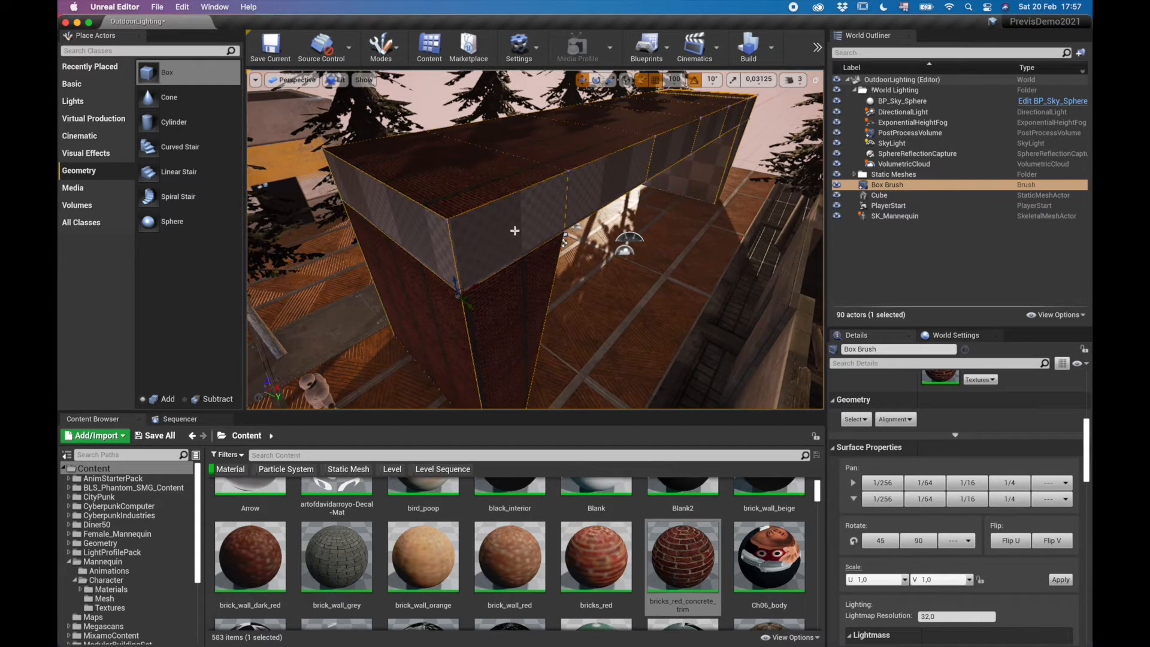
left_click(515, 231)
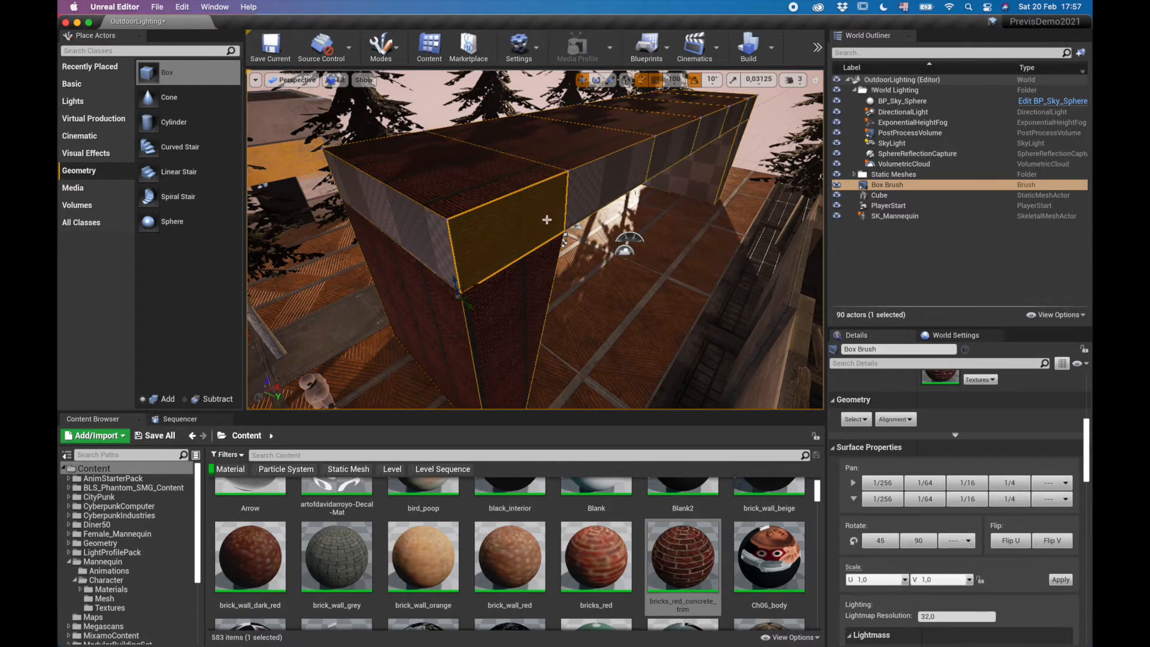
left_click(417, 238)
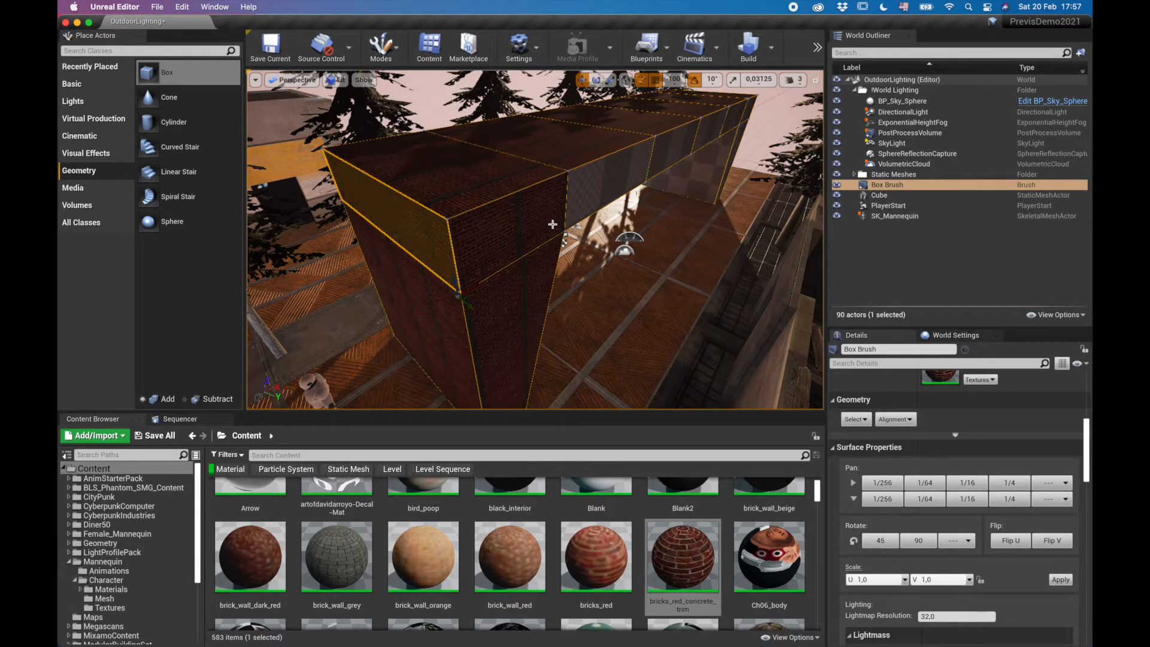
Step: Select the remaining side faces along the slab together and apply the bricks_red_concrete_trim material to them
left_click(590, 199)
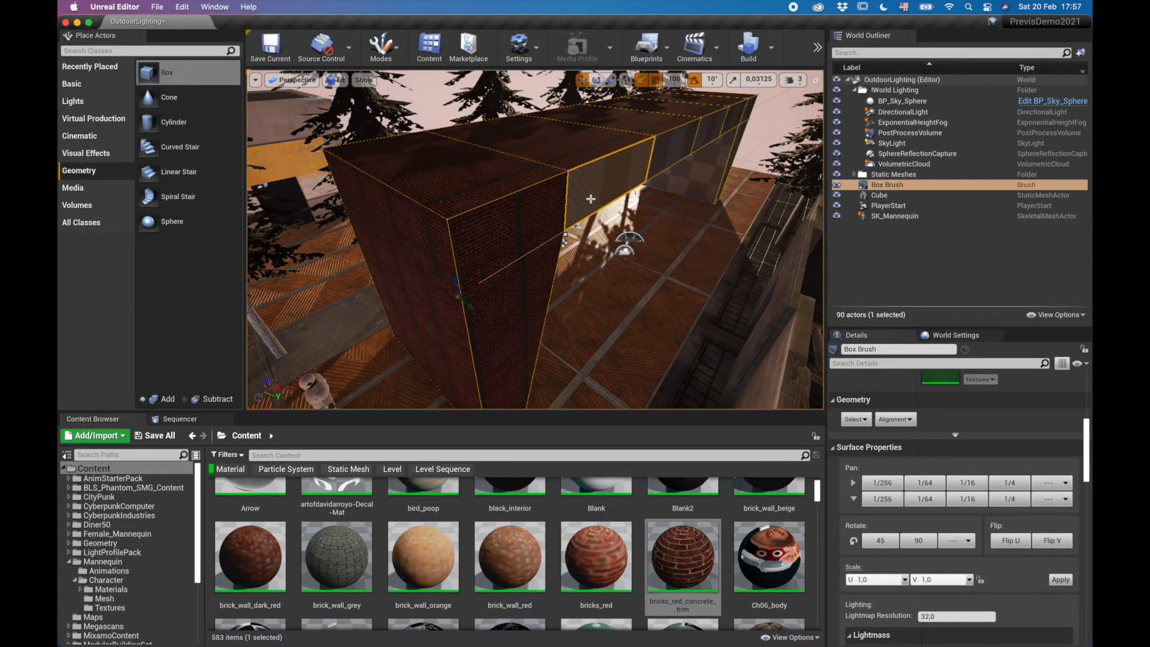
left_click(675, 140, "super")
left_click(712, 128, "super")
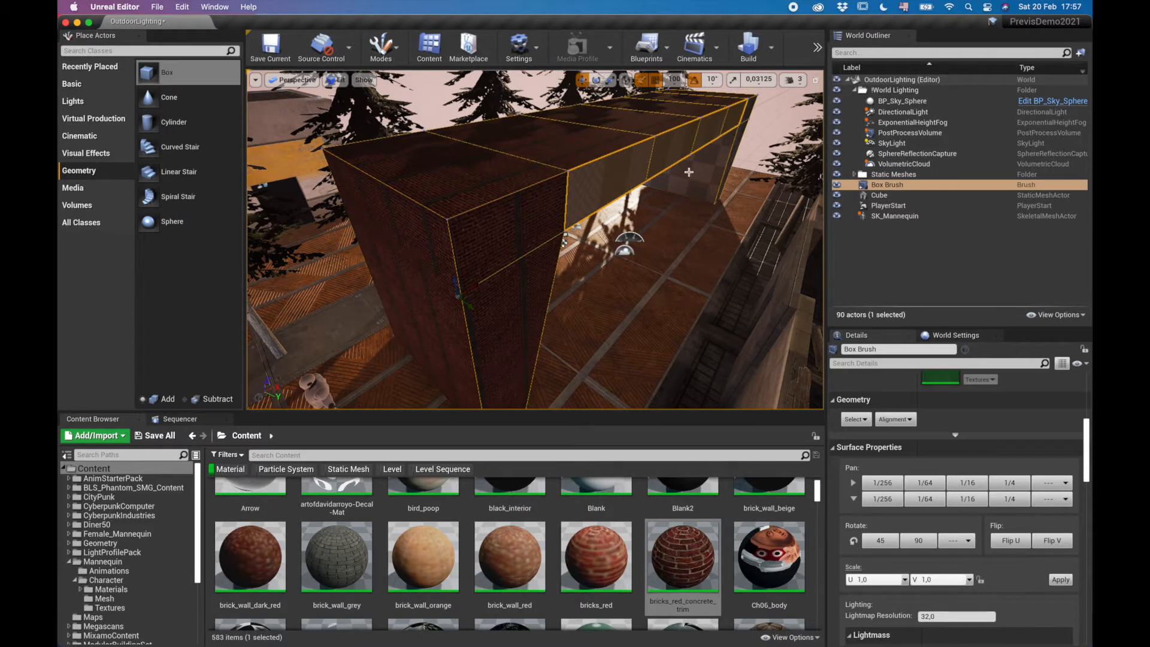
right_click_drag(689, 172, 710, 152)
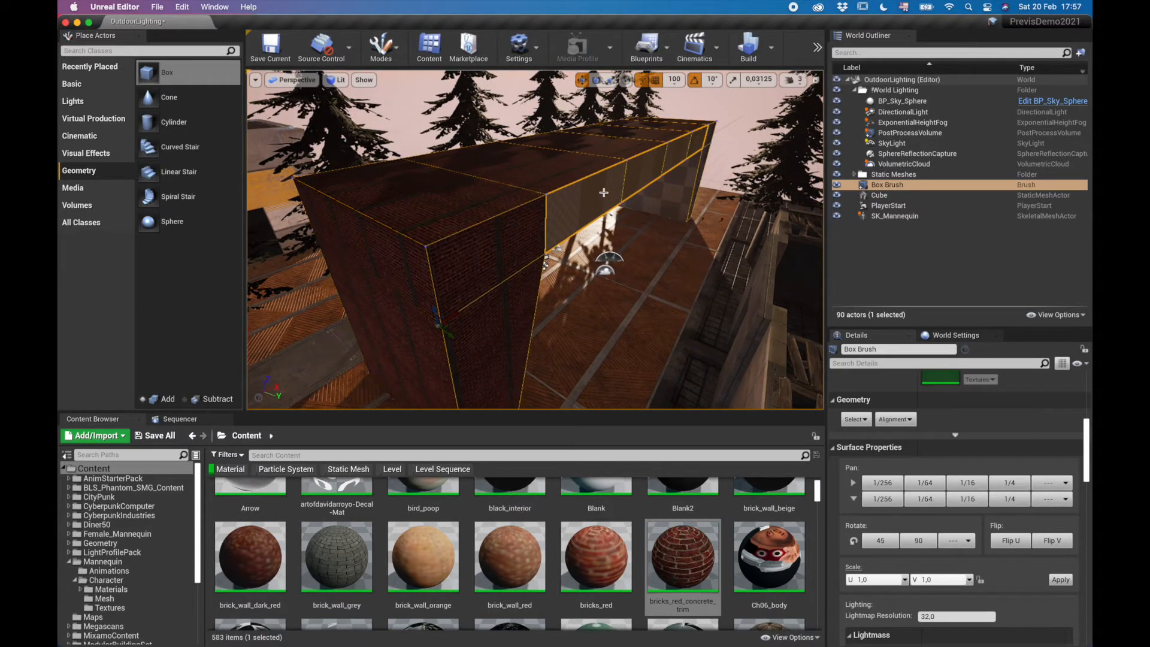
left_click_drag(604, 197, 604, 194)
mouse_move(604, 194)
right_mouse_down()
mouse_move(640, 180)
mouse_move(599, 180)
right_mouse_up()
key("Escape")
Step: Examine how the concrete trims line up between the upper and lower brick faces at the first wall's end
right_click_drag(678, 222, 809, 238)
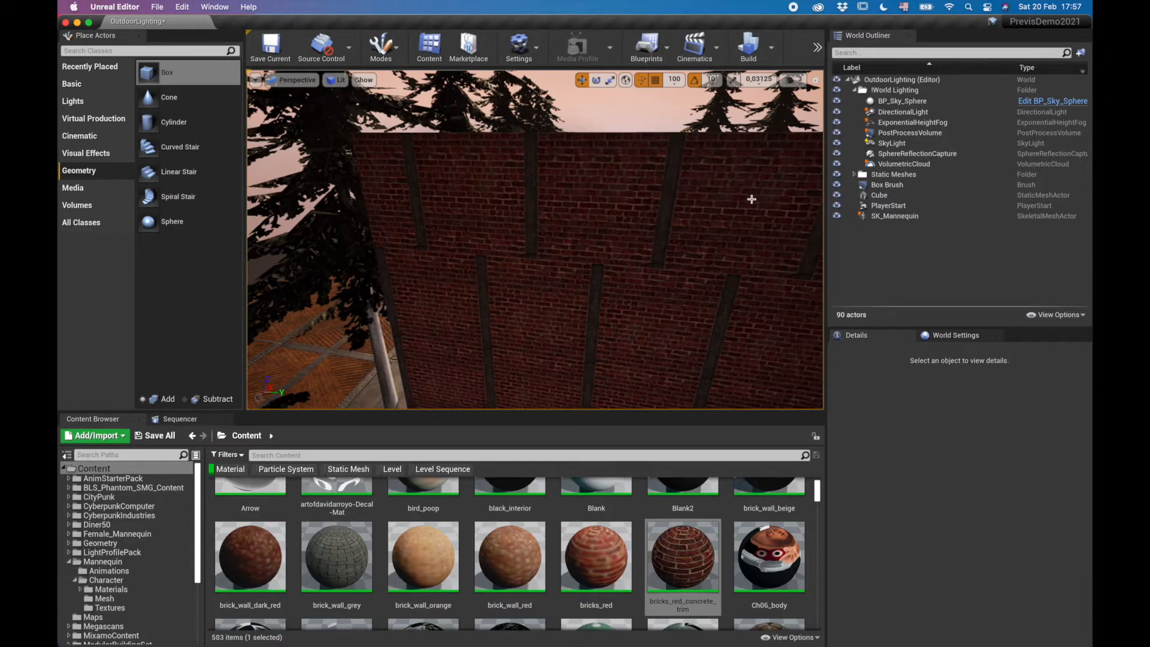
left_click(752, 199)
right_click(569, 161)
key("Escape")
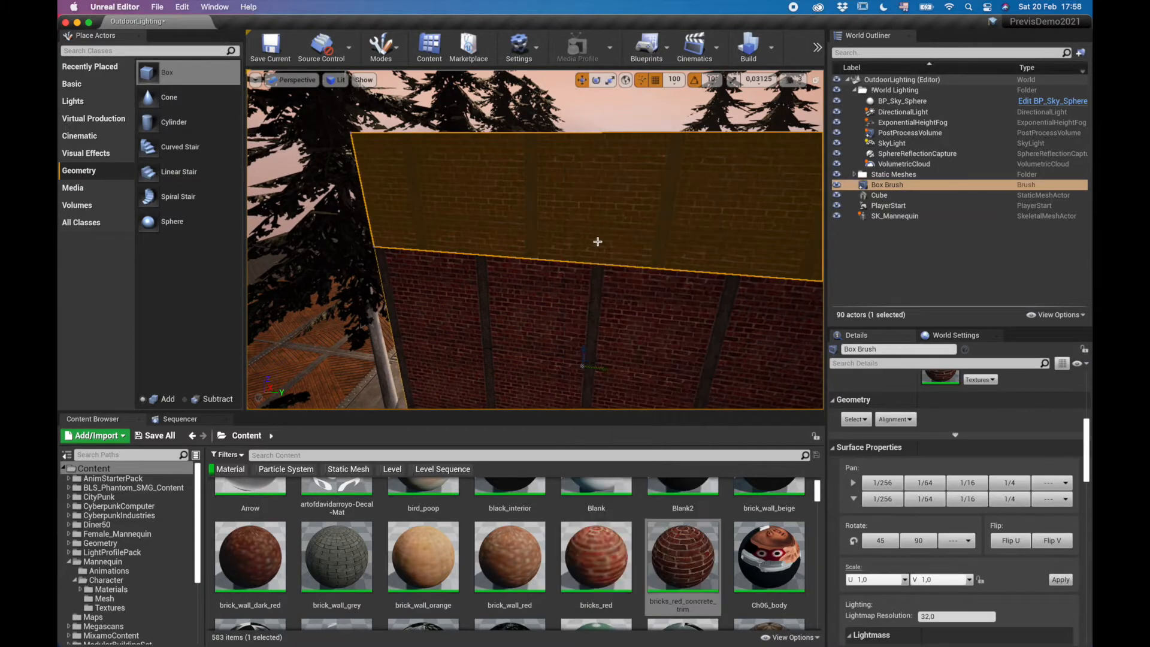
key("Escape")
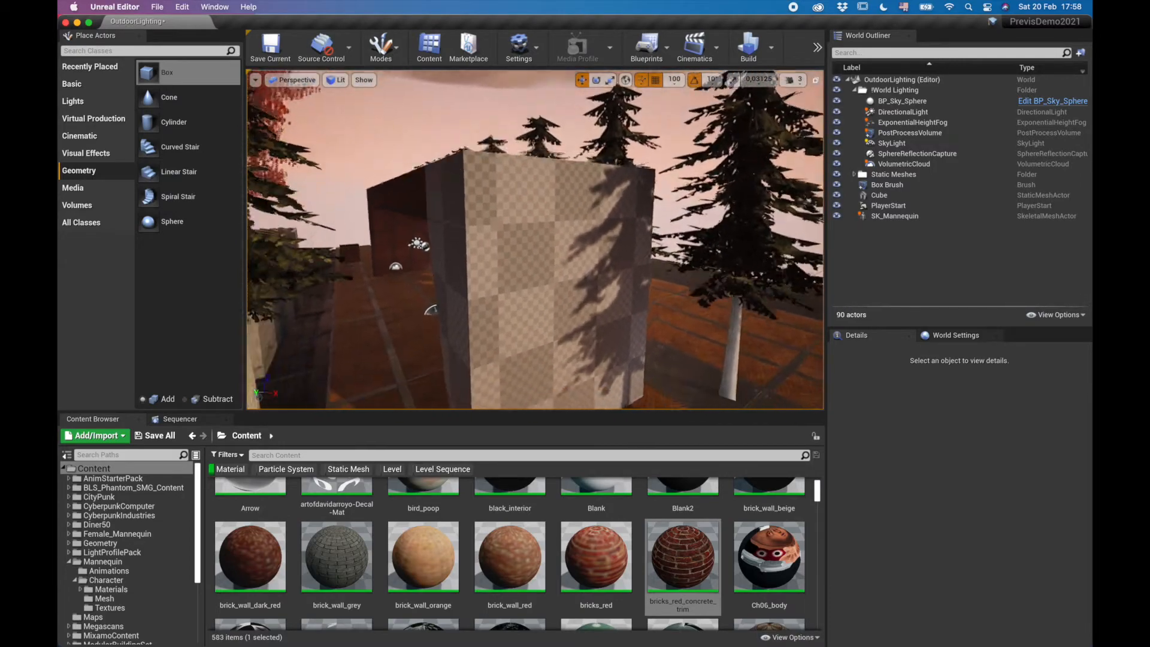
Step: Select all faces of the box brush and apply the bricks_red_concrete_trim material to them
left_click(527, 300)
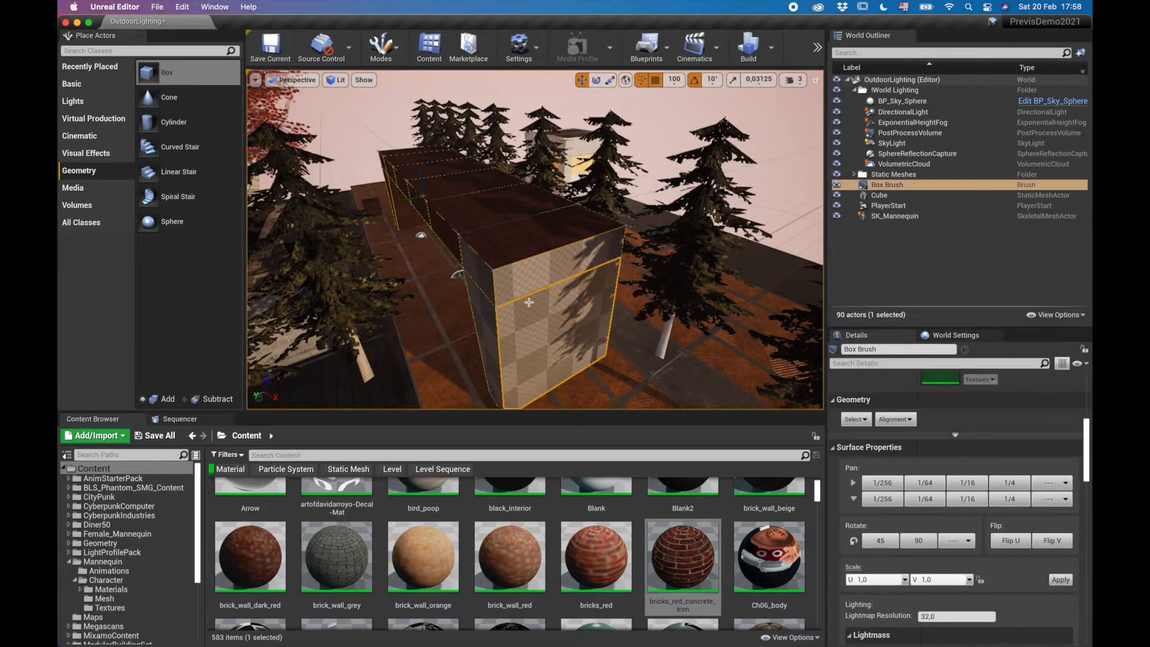
left_click(540, 279)
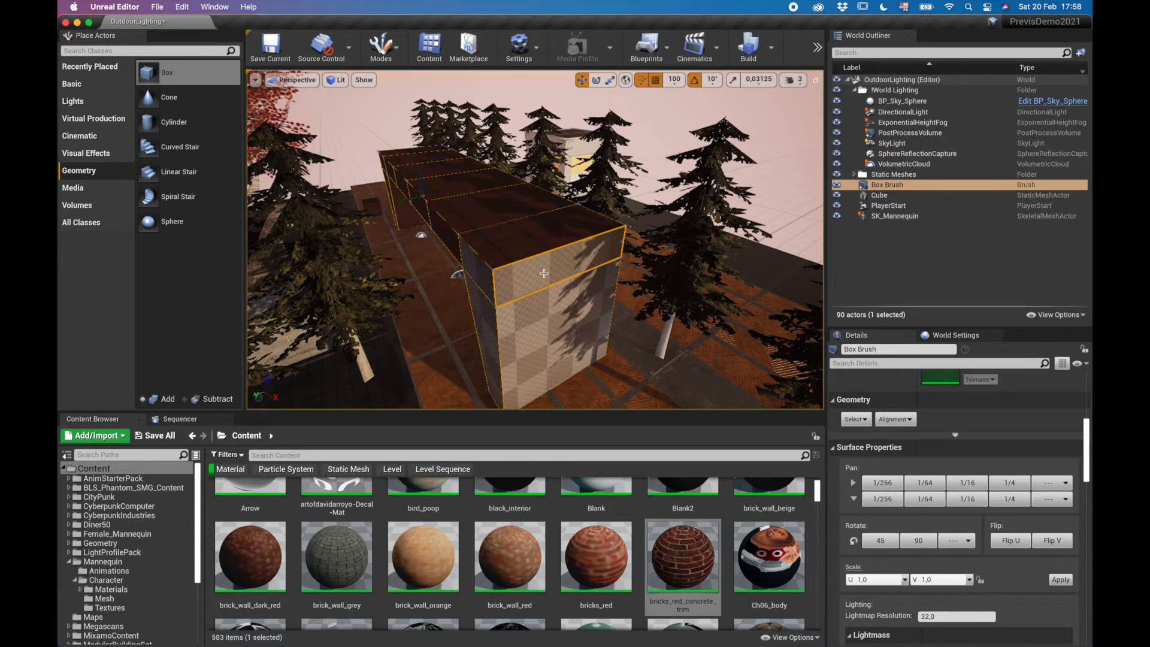
key("shift+b")
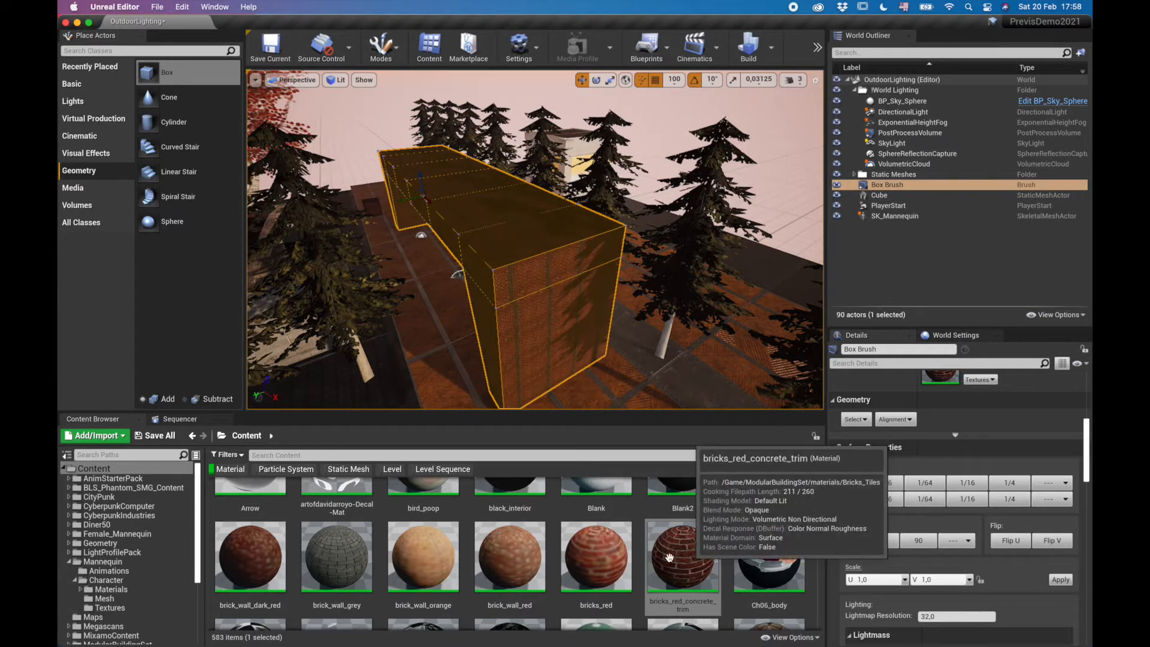
Step: Try the brick_wall_grey material on all faces of the box brush and undo that change
left_click(346, 539)
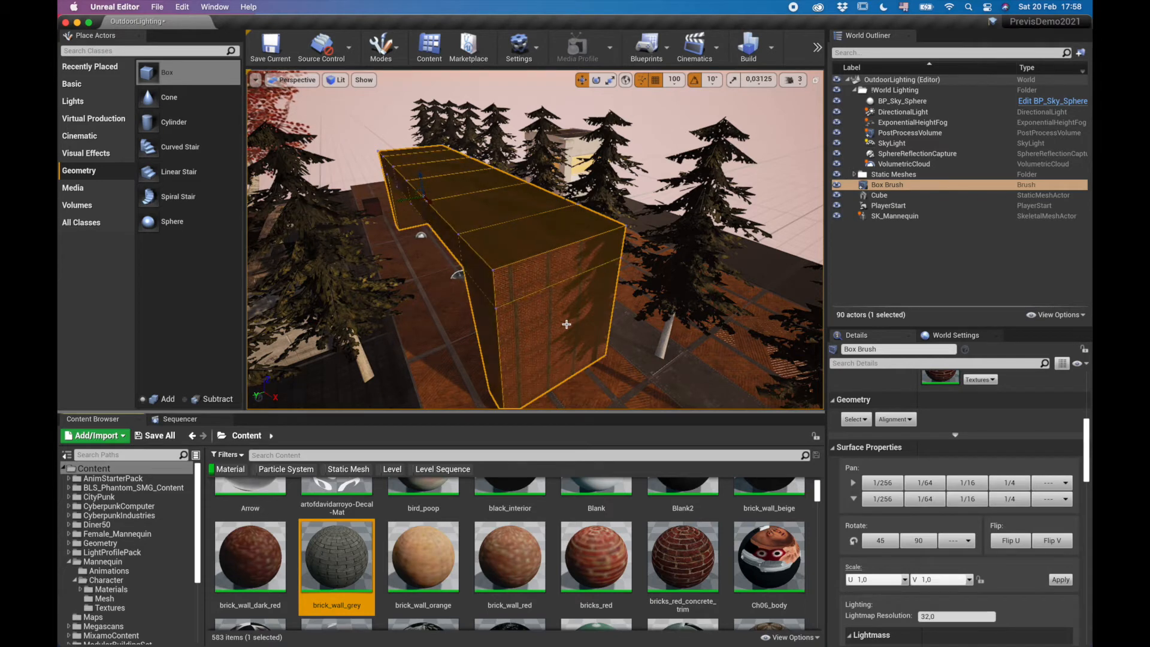
left_click(567, 324)
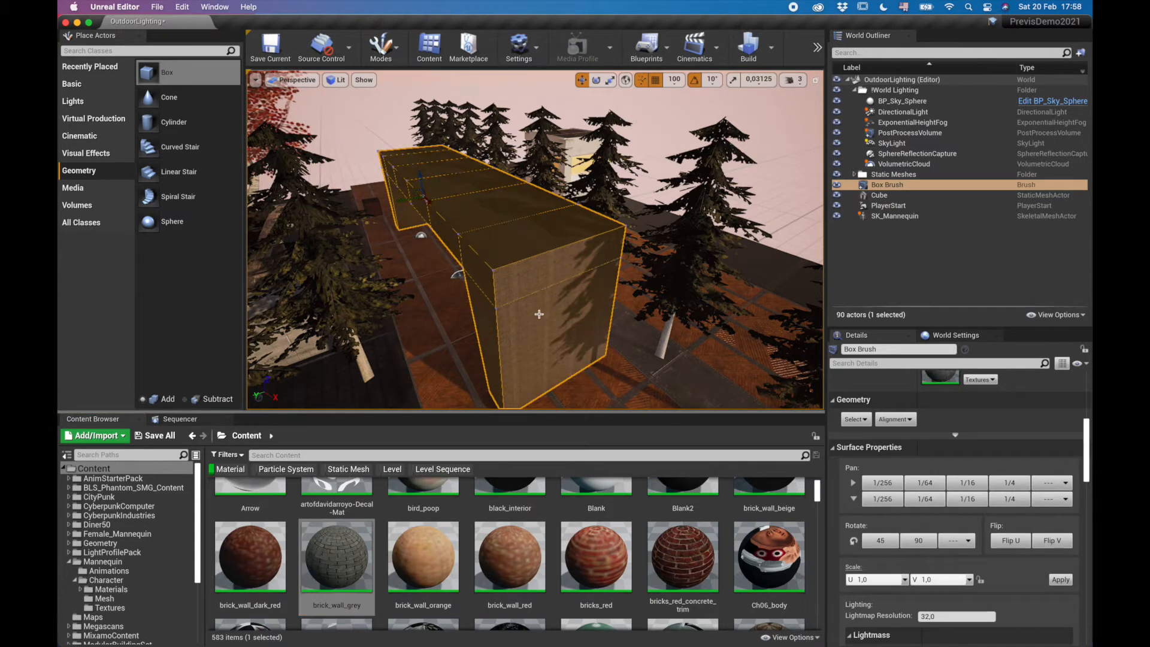
key("Escape")
key("w")
right_click_drag(579, 330, 566, 332)
key("a")
key("s")
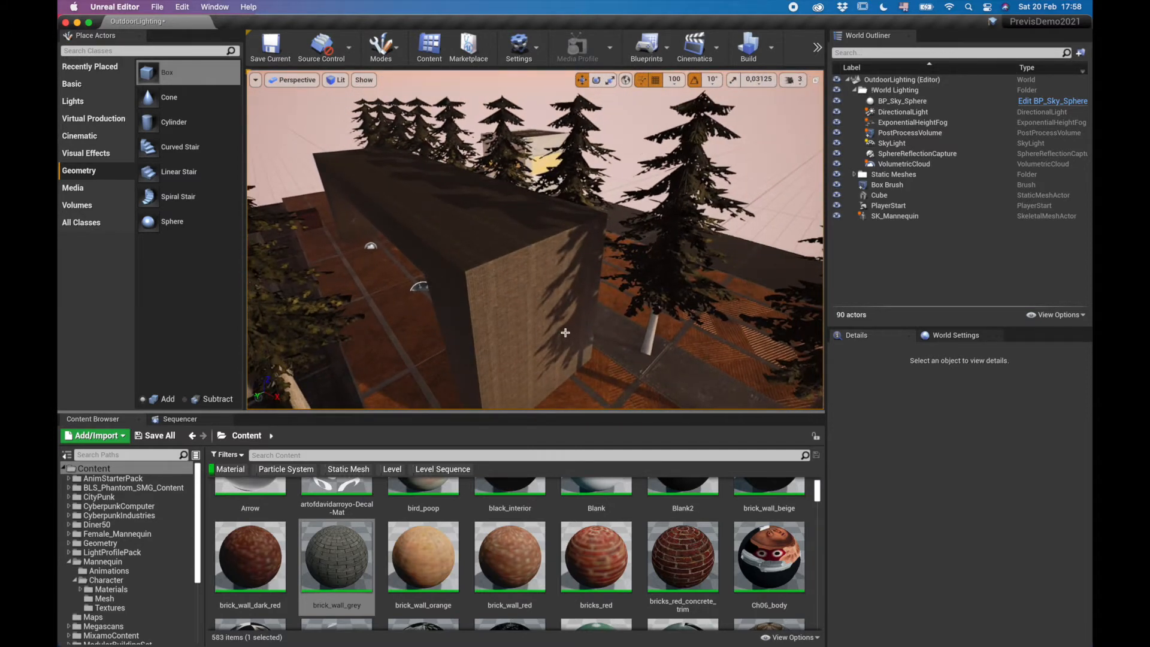
key("super+z")
key("super+z")
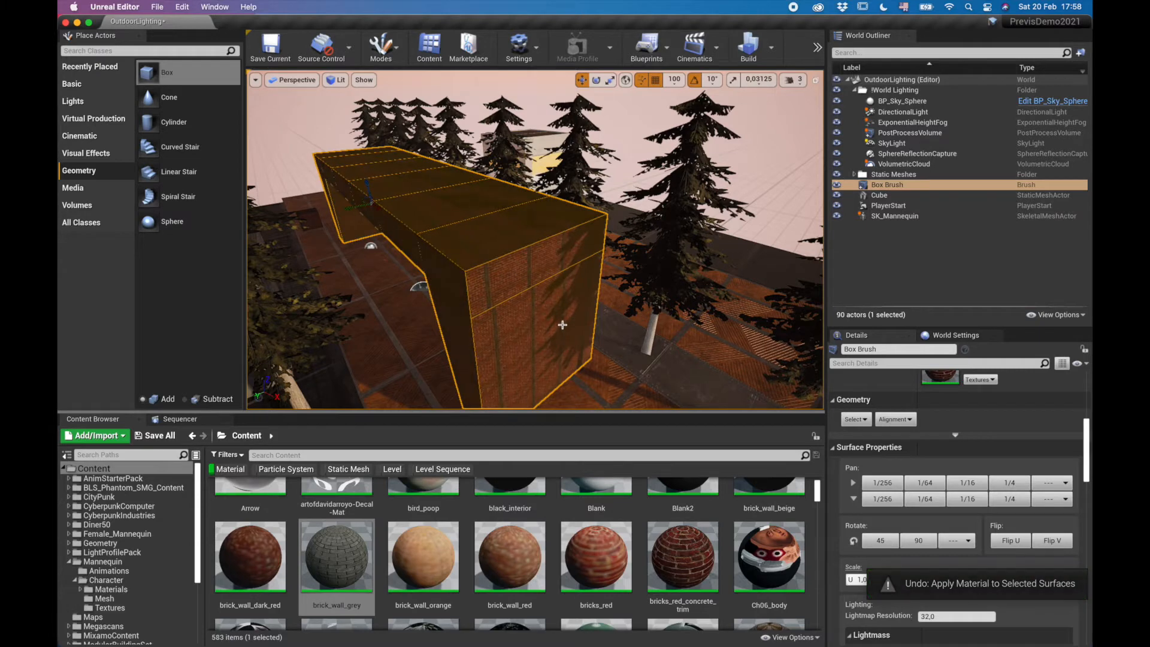
Step: Pan the upper end face's brick texture along U in 1/16 increments to bring its concrete trims closer to the lower ones
key("a")
mouse_move(563, 325)
right_mouse_down()
mouse_move(595, 294)
mouse_move(608, 304)
right_mouse_up()
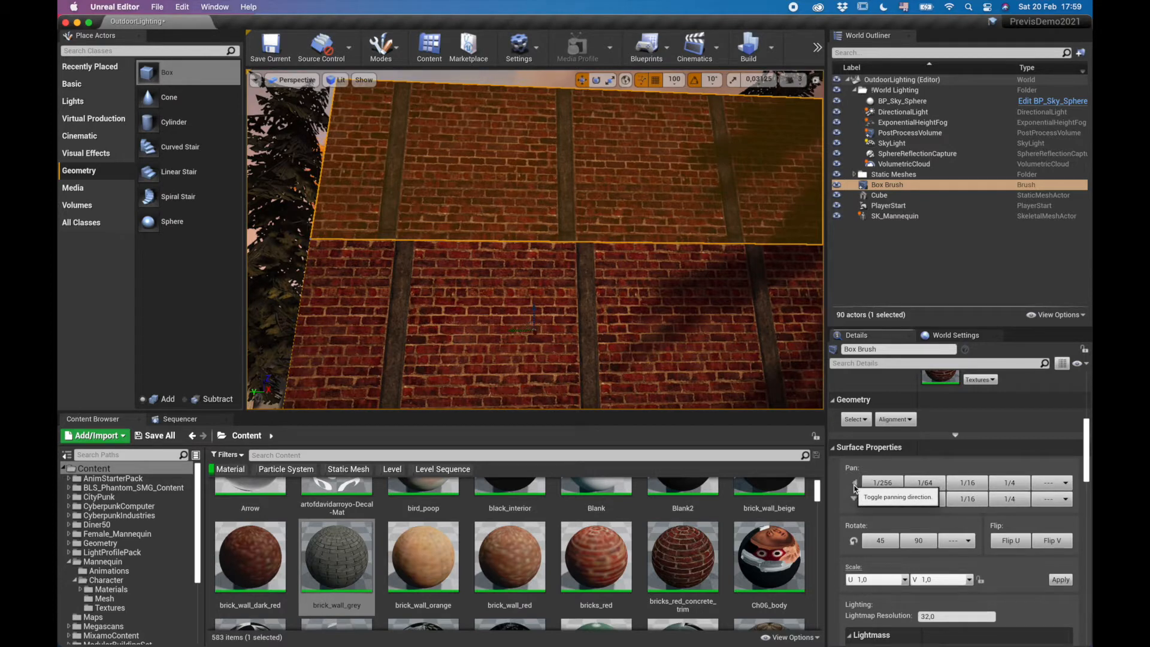
left_click(974, 487)
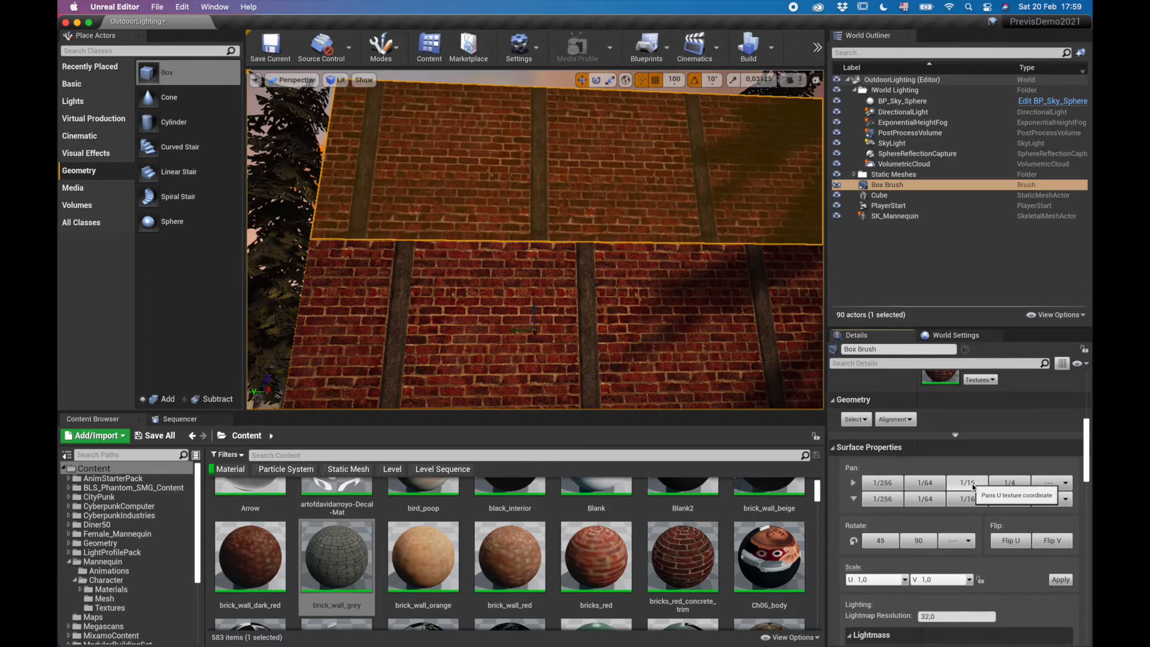
left_click(854, 484)
left_click(973, 485)
left_click(973, 485)
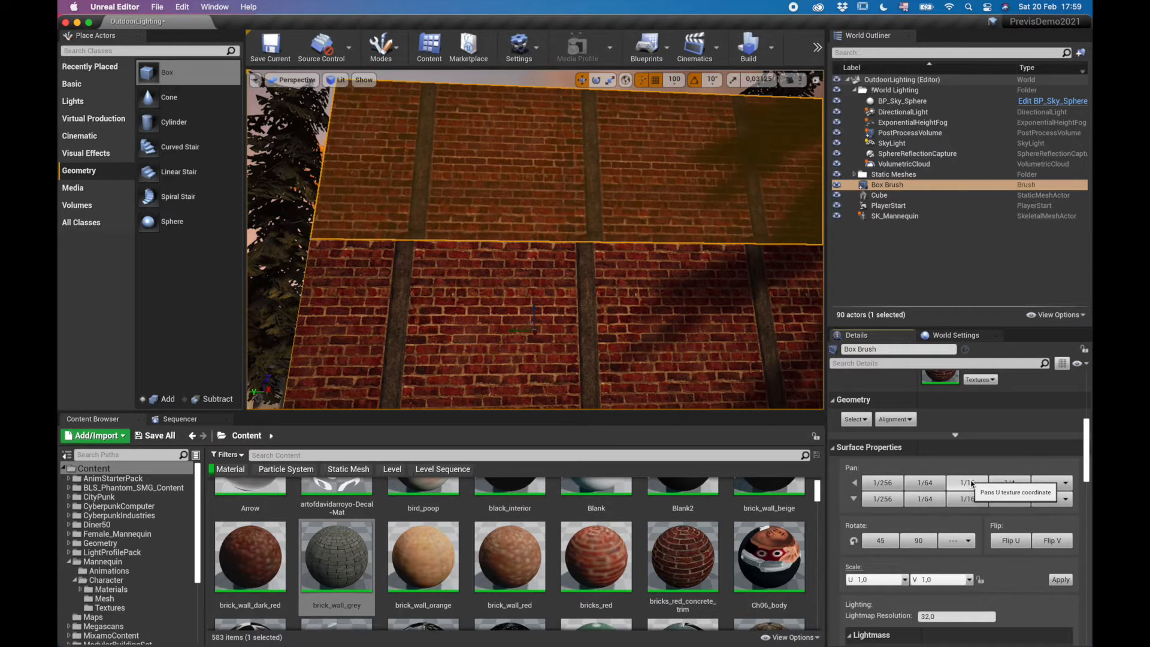
Step: Fine-tune the upper end face's U pan in 1/64 and 1/256 increments so its concrete trims meet the lower ones
left_click(926, 485)
left_click(855, 485)
left_click(929, 486)
left_click(929, 486)
left_click(928, 487)
left_click(928, 486)
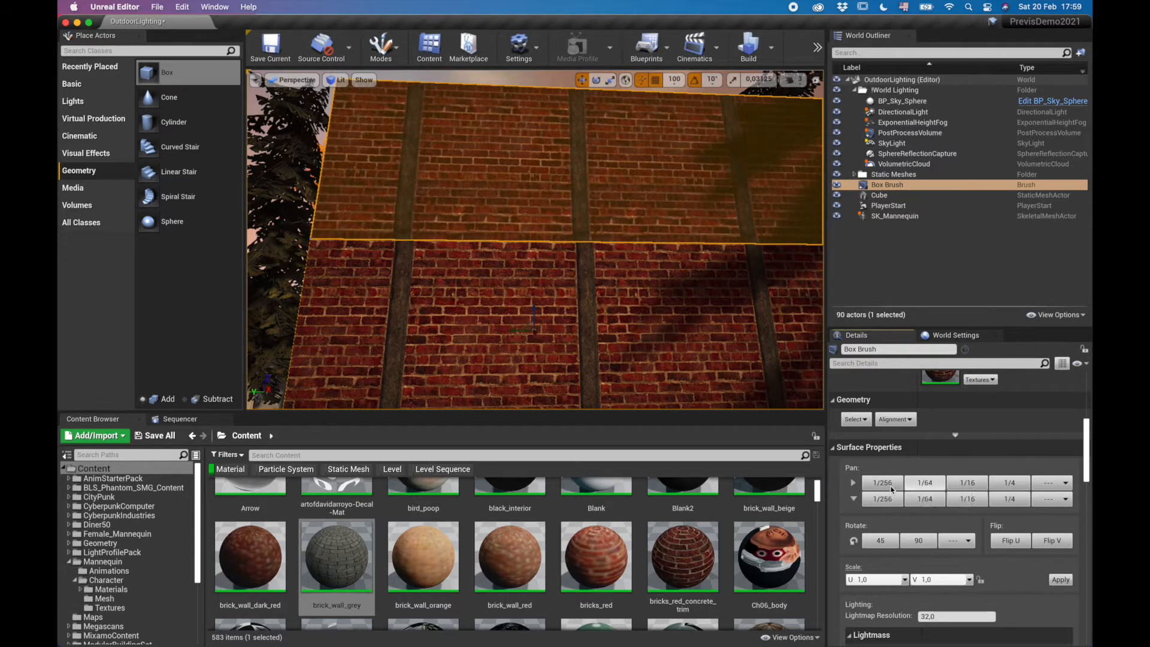
left_click(854, 482)
left_click(891, 489)
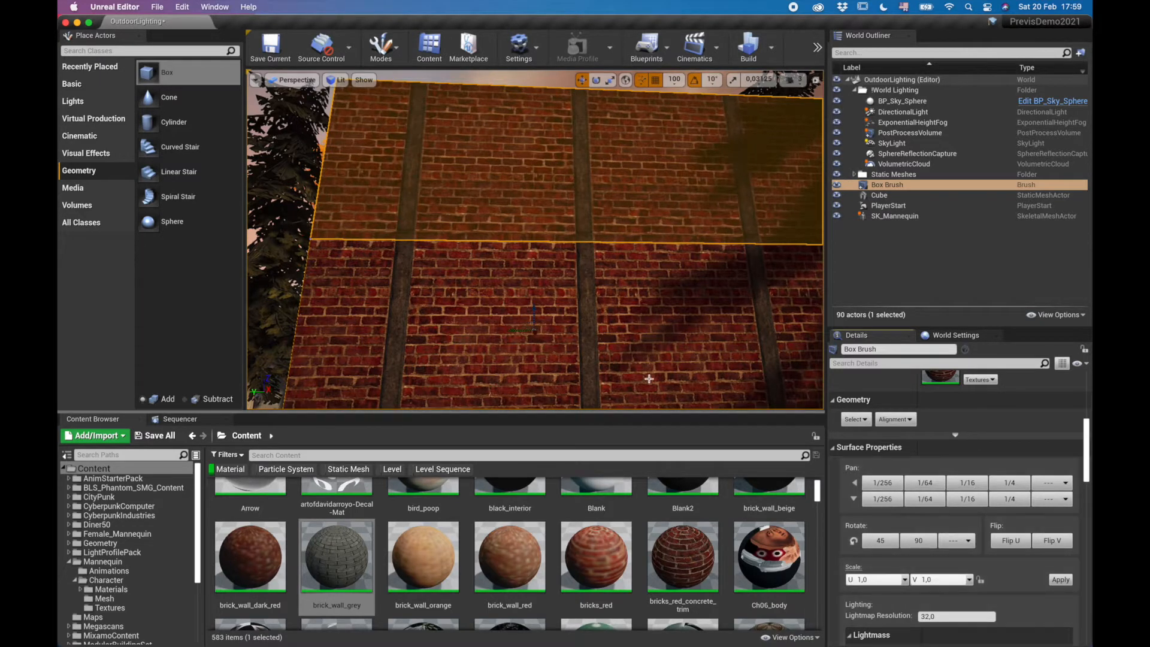
key("Escape")
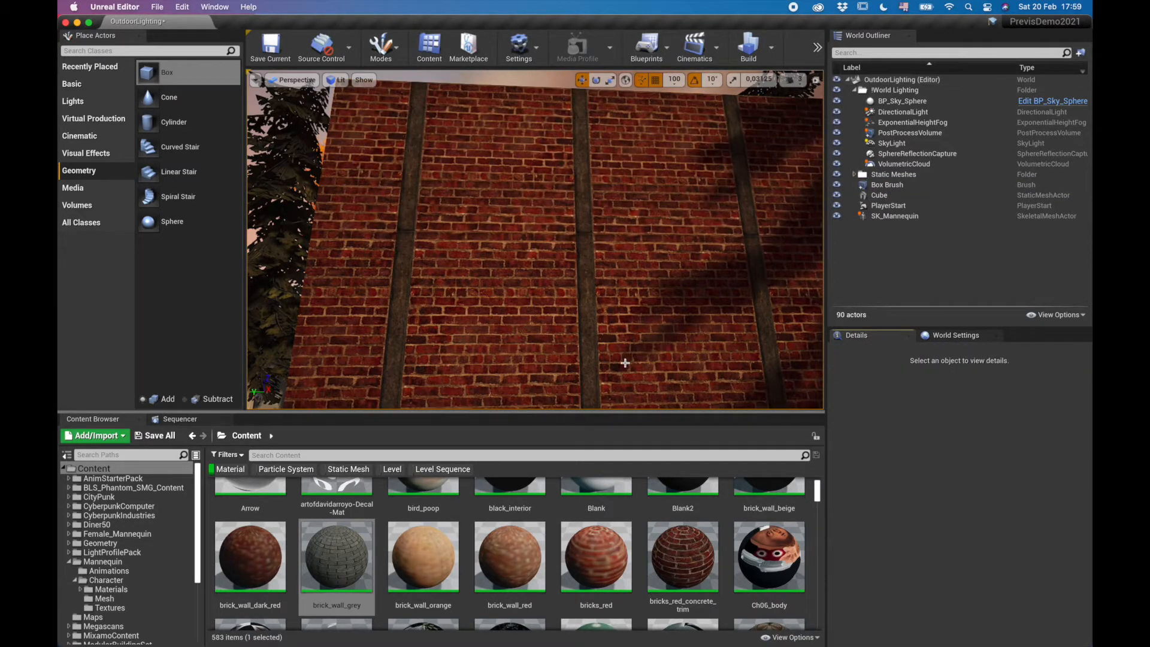
Step: Select the upper side faces along the length of the slab together
mouse_move(634, 286)
right_mouse_down()
mouse_move(637, 335)
mouse_move(625, 341)
mouse_move(686, 341)
mouse_move(690, 367)
mouse_move(635, 244)
right_mouse_up()
key("s")
key("w")
key("a")
key("e")
key("s")
left_click(635, 245)
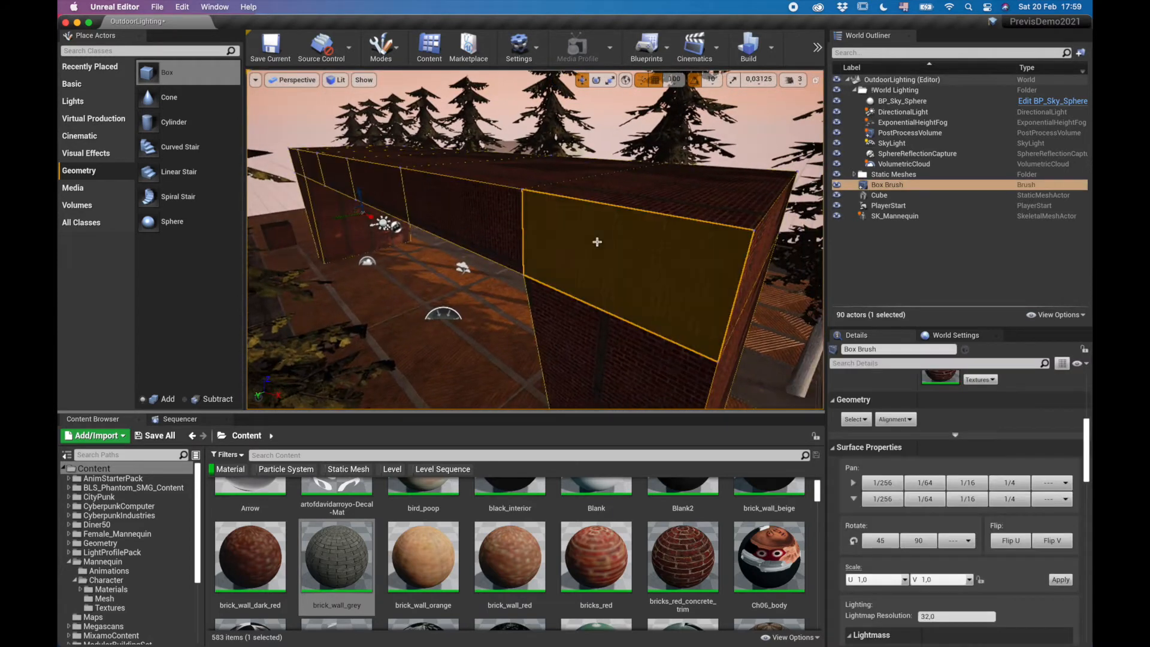
left_click(493, 234, "ctrl")
left_click(368, 194, "ctrl")
left_click(333, 175, "ctrl")
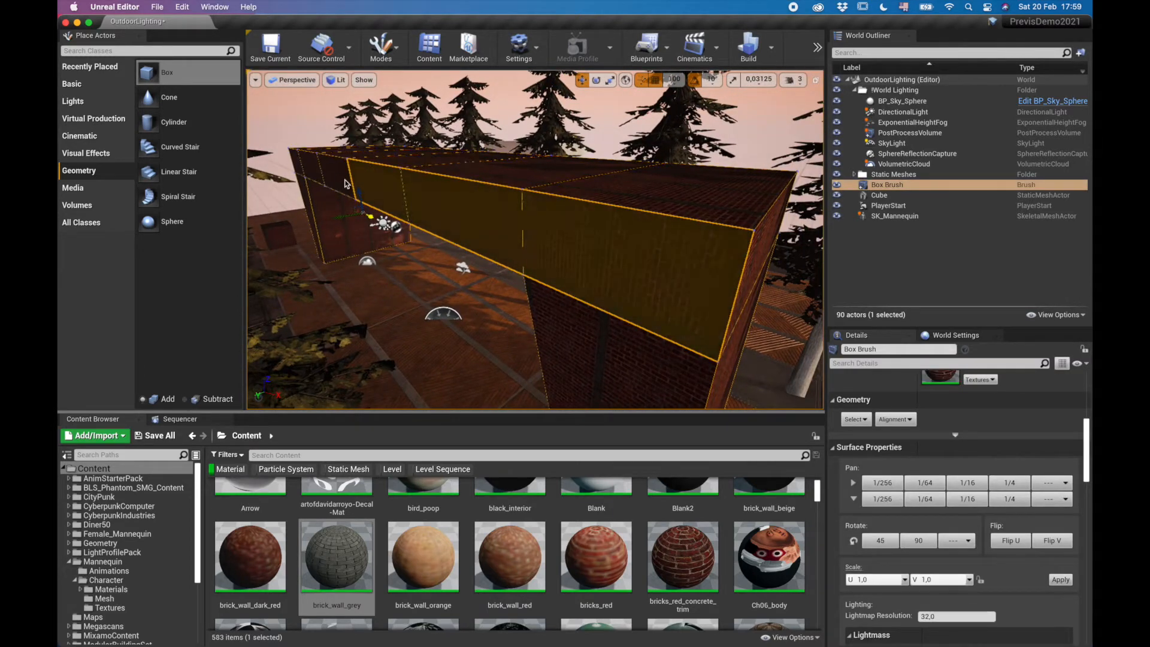
left_click(452, 190)
key("a")
right_click_drag(471, 196, 564, 190)
mouse_move(443, 175)
right_mouse_down()
mouse_move(477, 172)
mouse_move(519, 209)
right_mouse_up()
left_click(489, 184)
key("a")
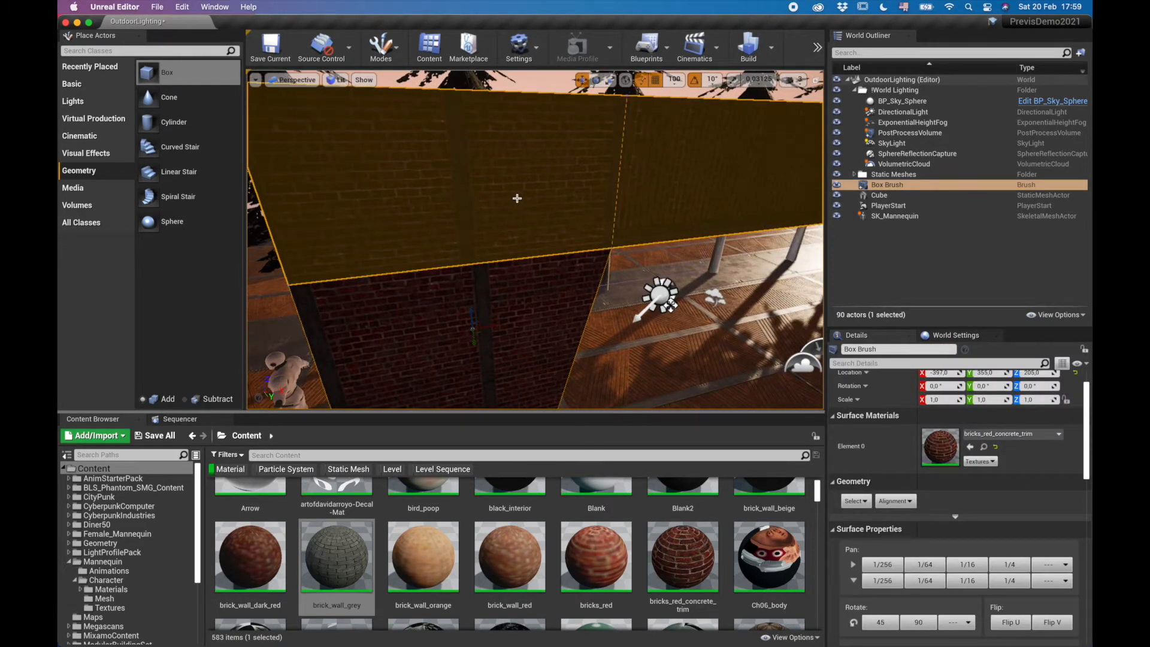
Step: Remove the face above the far wall from the selection and rotate the texture of the remaining upper side faces by 90 degrees
left_click(521, 207, "super")
mouse_move(537, 203)
right_mouse_down()
mouse_move(599, 207)
mouse_move(509, 203)
mouse_move(545, 203)
right_mouse_up()
key("w")
key("s")
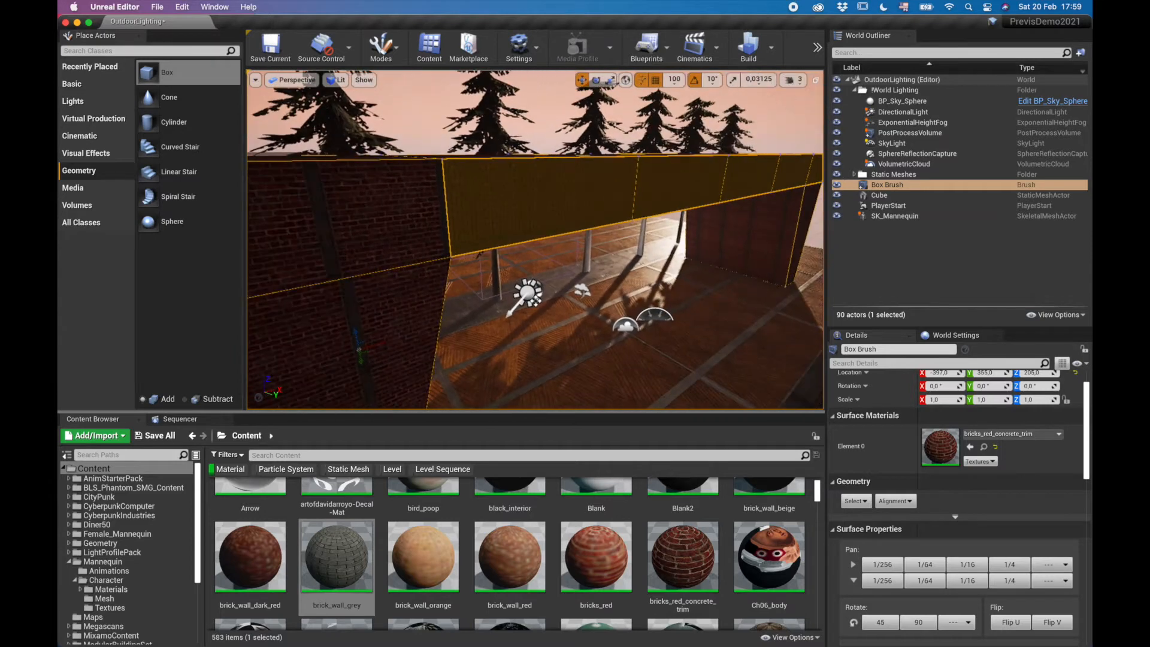
scroll(925, 582, "down", 2)
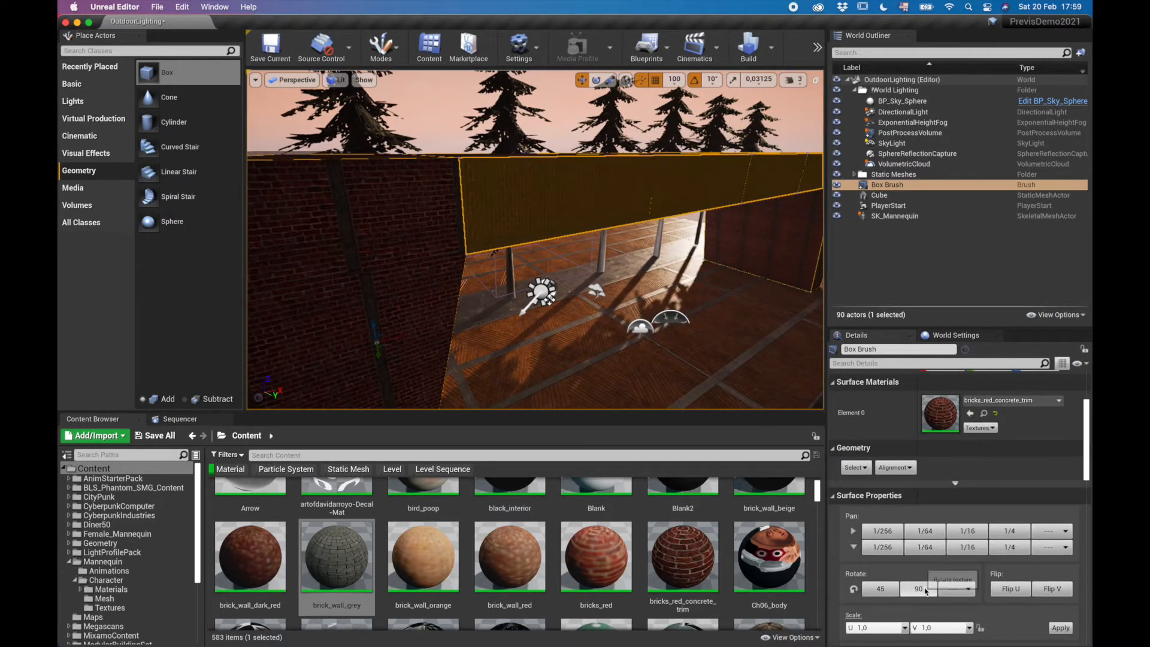
left_click(924, 592)
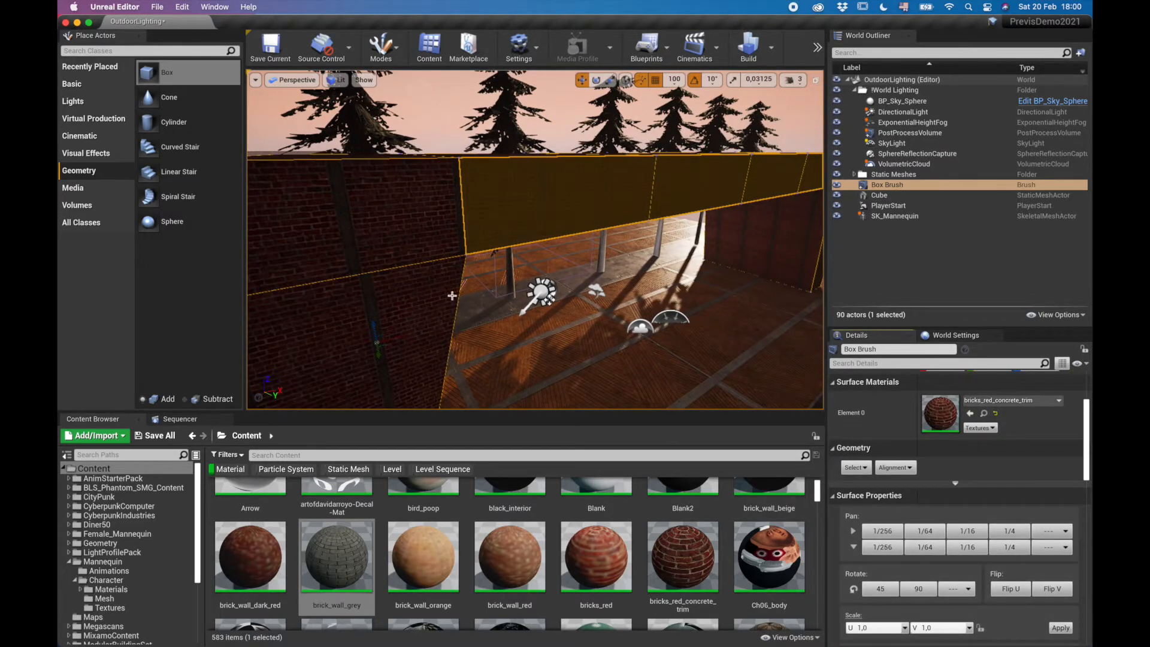
right_click_drag(494, 290, 516, 294)
key("Escape")
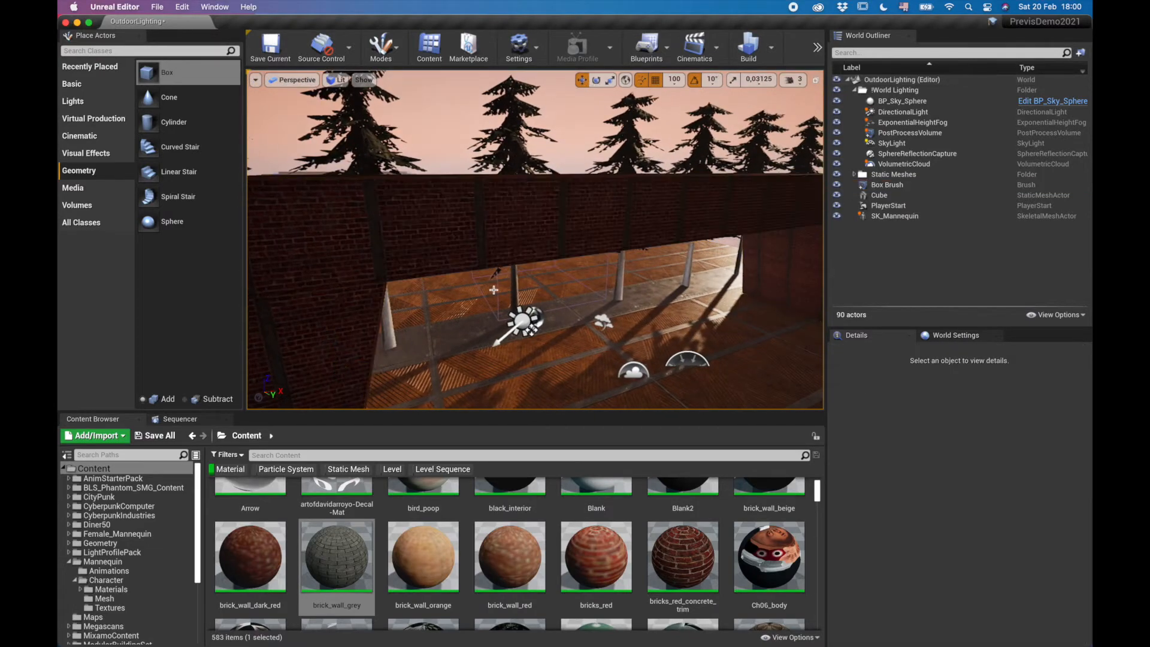
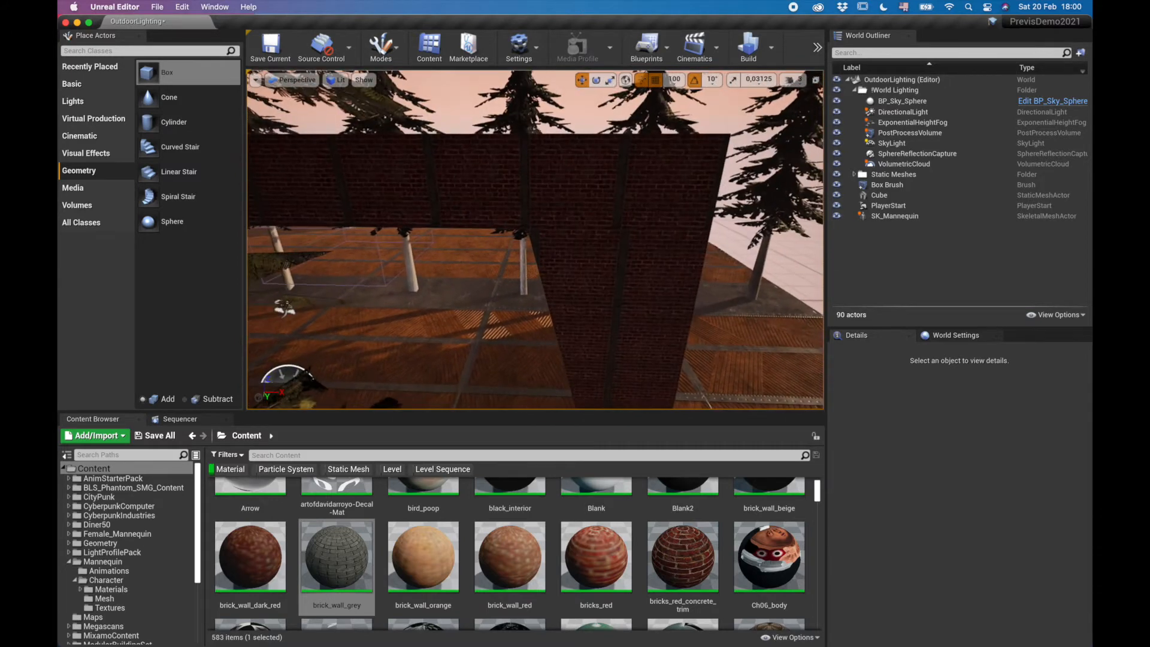
Step: Pan the brick texture on the first wall's lower side face along U in 1/16 increments, bringing its trim closer to the upper one
right_click_drag(535, 239, 580, 224)
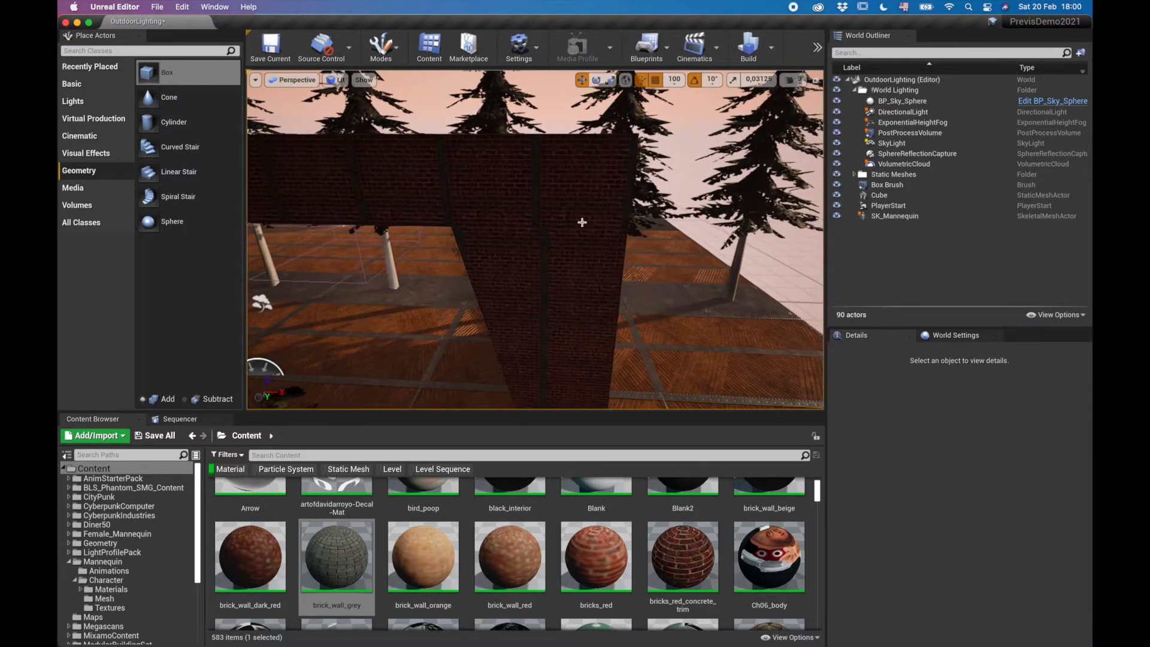
left_click(583, 278)
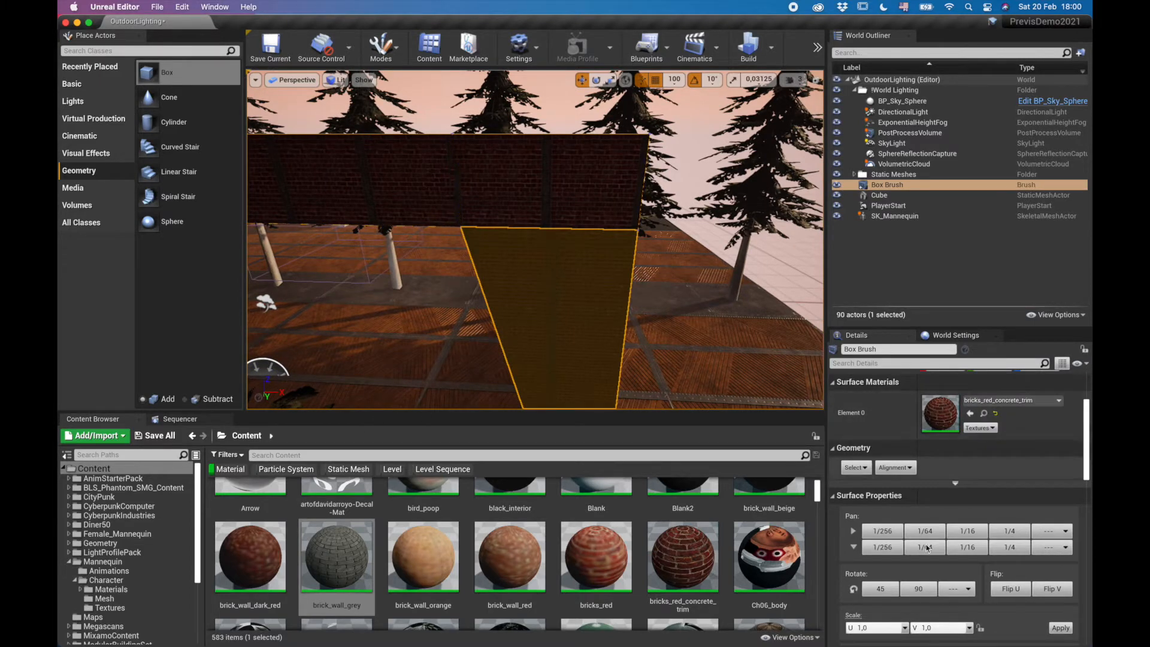
right_click_drag(635, 282, 661, 338)
key("w")
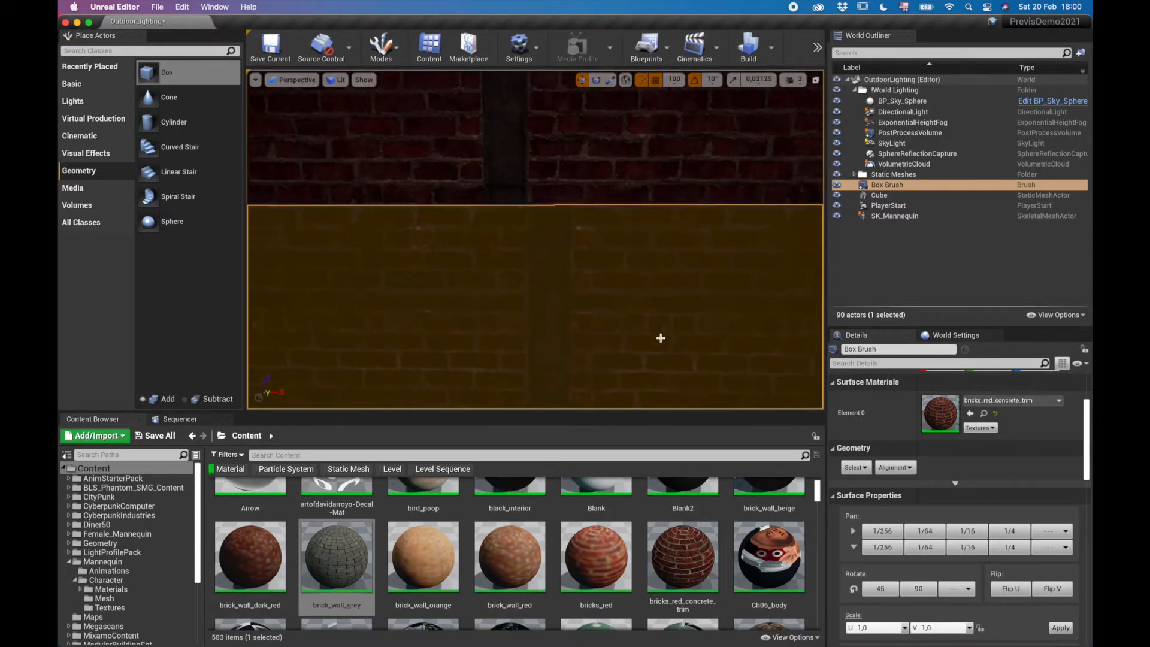
left_click(963, 535)
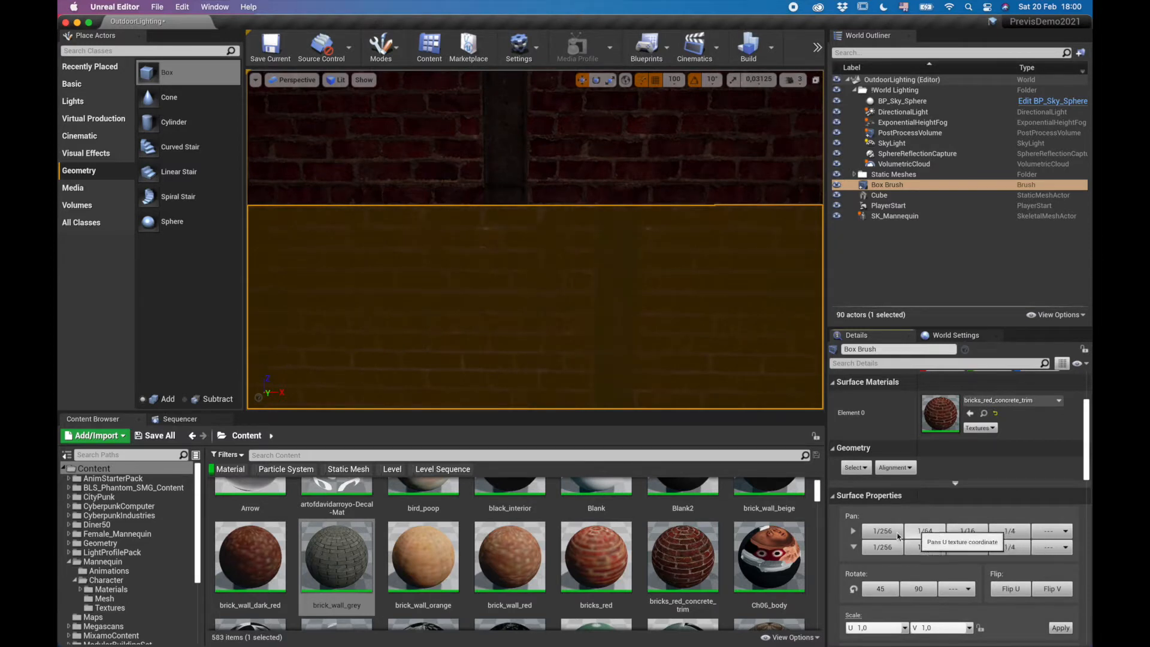
left_click(854, 534)
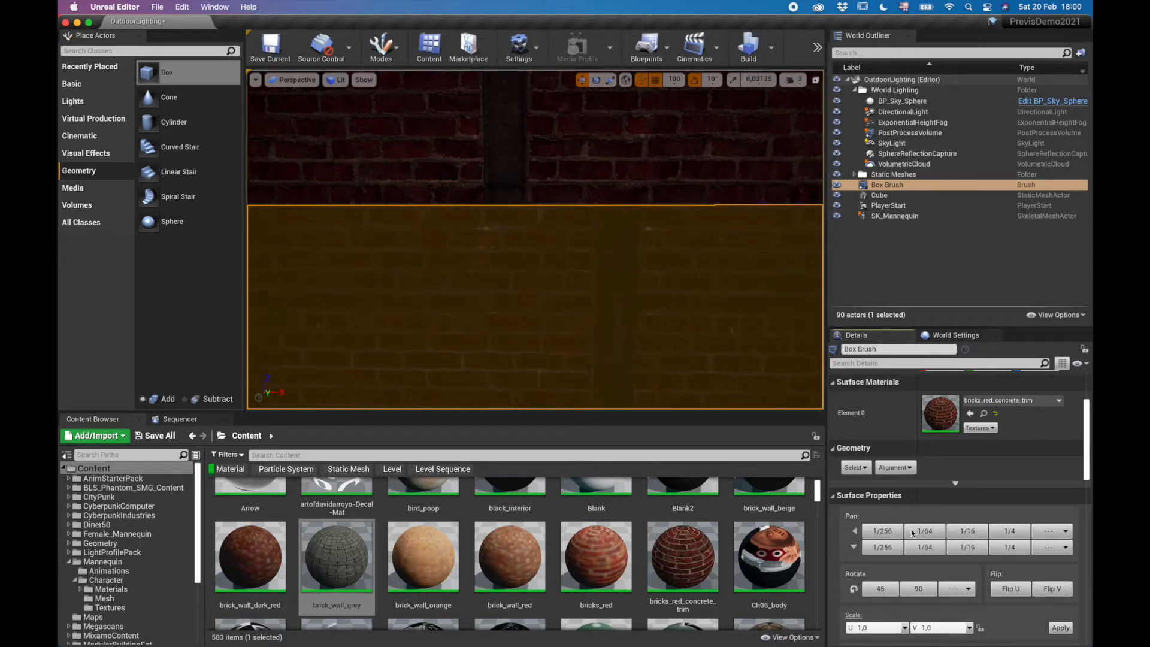
left_click(963, 533)
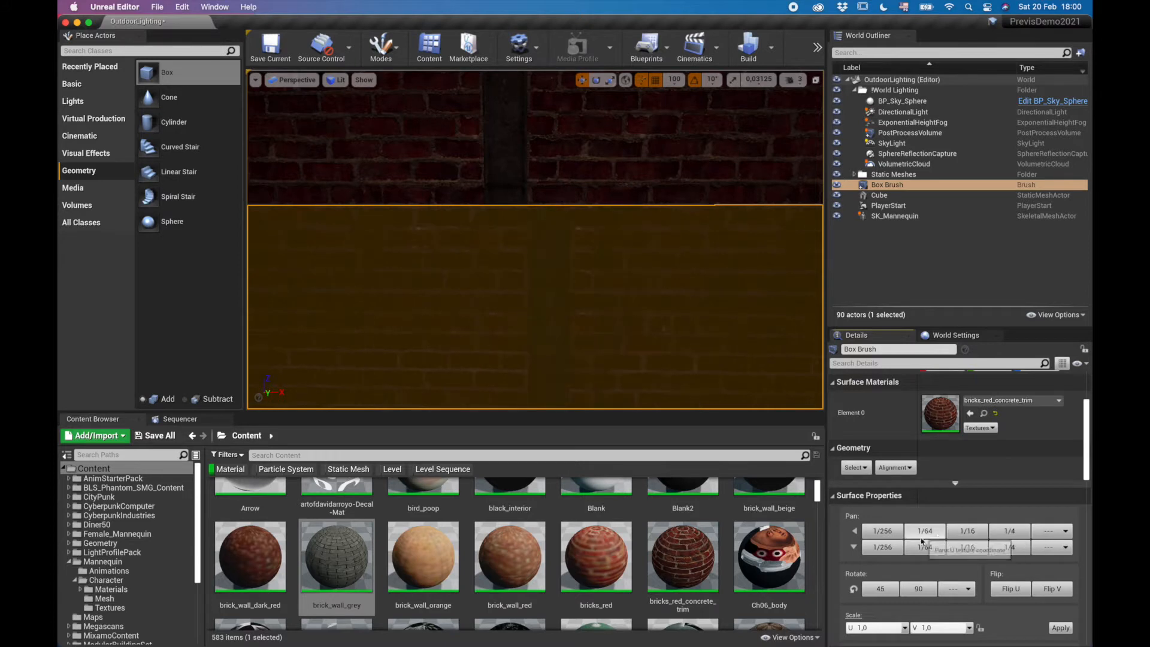
left_click(963, 535)
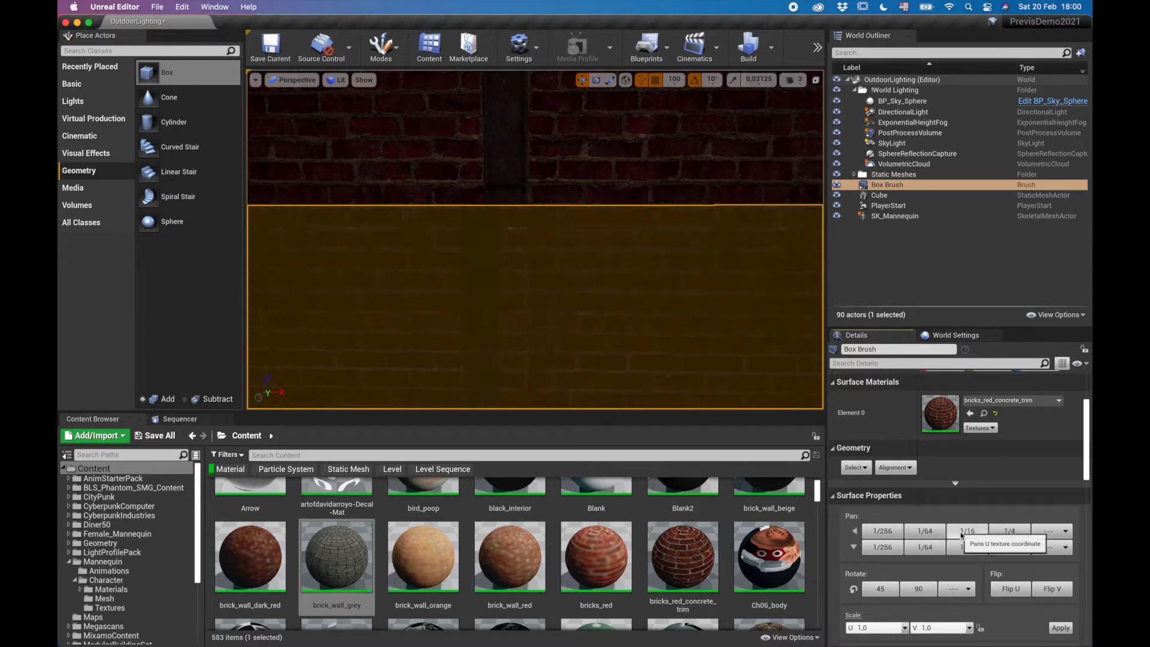
Step: Refine the lower side face's U pan in 1/64 and 1/256 increments so its concrete trim continues the upper one
left_click(855, 532)
left_click(924, 533)
left_click(923, 533)
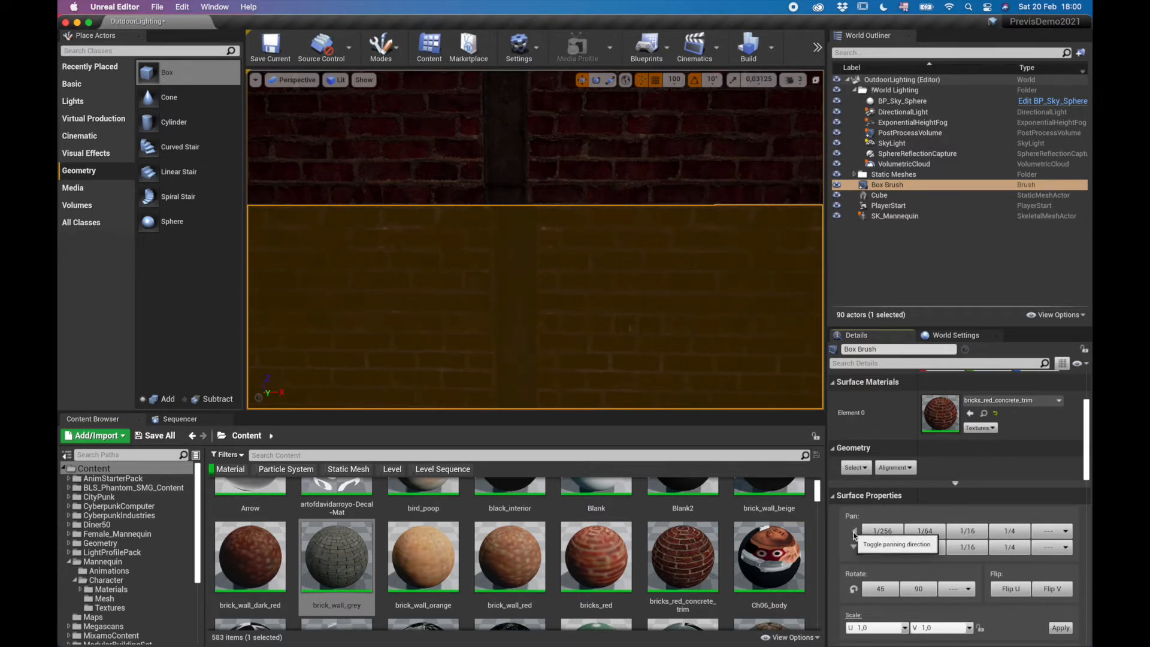
left_click(888, 532)
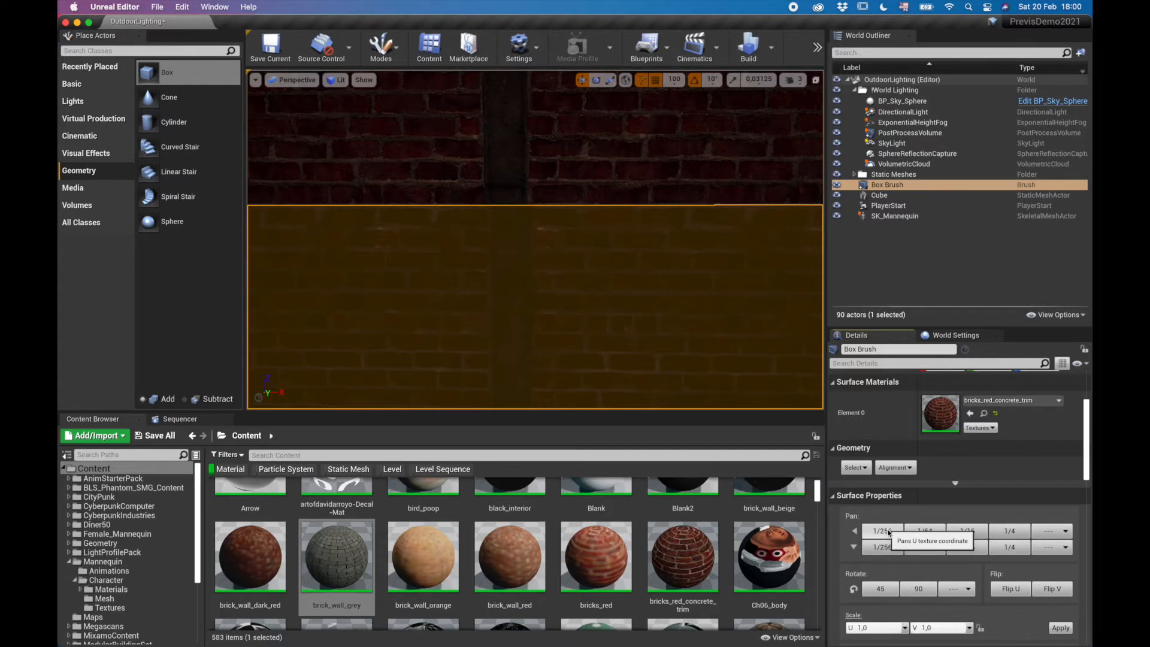
key("Escape")
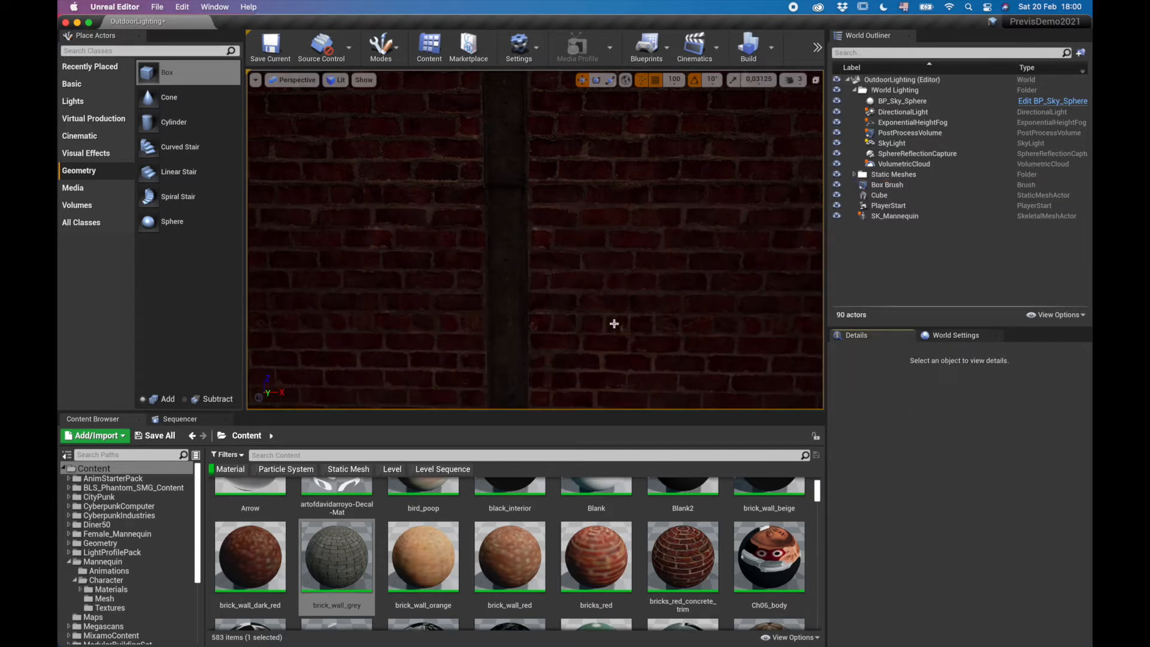
Step: Apply the brick_wall_grey material to the first wall's lower side face
key("s")
mouse_move(535, 240)
right_mouse_down()
mouse_move(491, 294)
mouse_move(487, 210)
mouse_move(464, 215)
mouse_move(447, 226)
mouse_move(453, 264)
mouse_move(435, 267)
mouse_move(447, 231)
mouse_move(470, 219)
mouse_move(611, 298)
mouse_move(554, 312)
mouse_move(552, 336)
right_mouse_up()
key("e")
key("d")
key("a")
left_click(606, 322)
key("d")
mouse_move(353, 550)
left_mouse_down()
mouse_move(416, 528)
mouse_move(602, 312)
left_mouse_up()
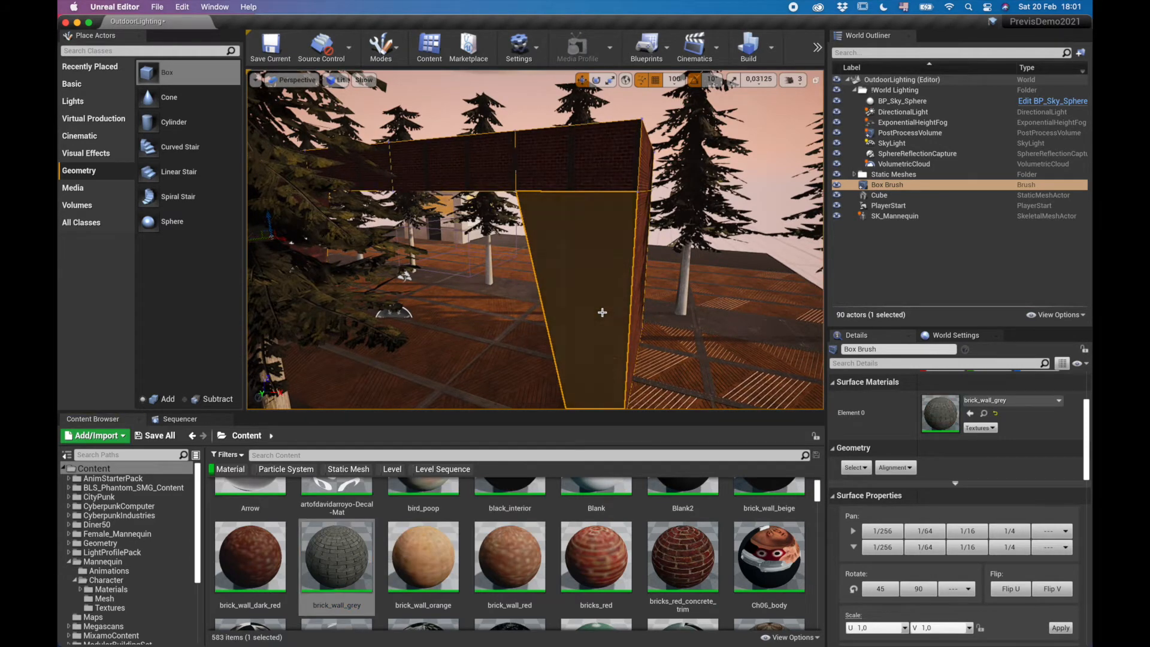
key("Escape")
Step: Set the U and V texture scale of the first wall's grey lower side face to 4.0 and apply it
right_click_drag(602, 312, 614, 270)
key("w")
right_click_drag(634, 351, 628, 410)
left_click(632, 300)
mouse_move(600, 318)
right_mouse_down()
mouse_move(598, 301)
mouse_move(599, 319)
right_mouse_up()
key("s")
key("q")
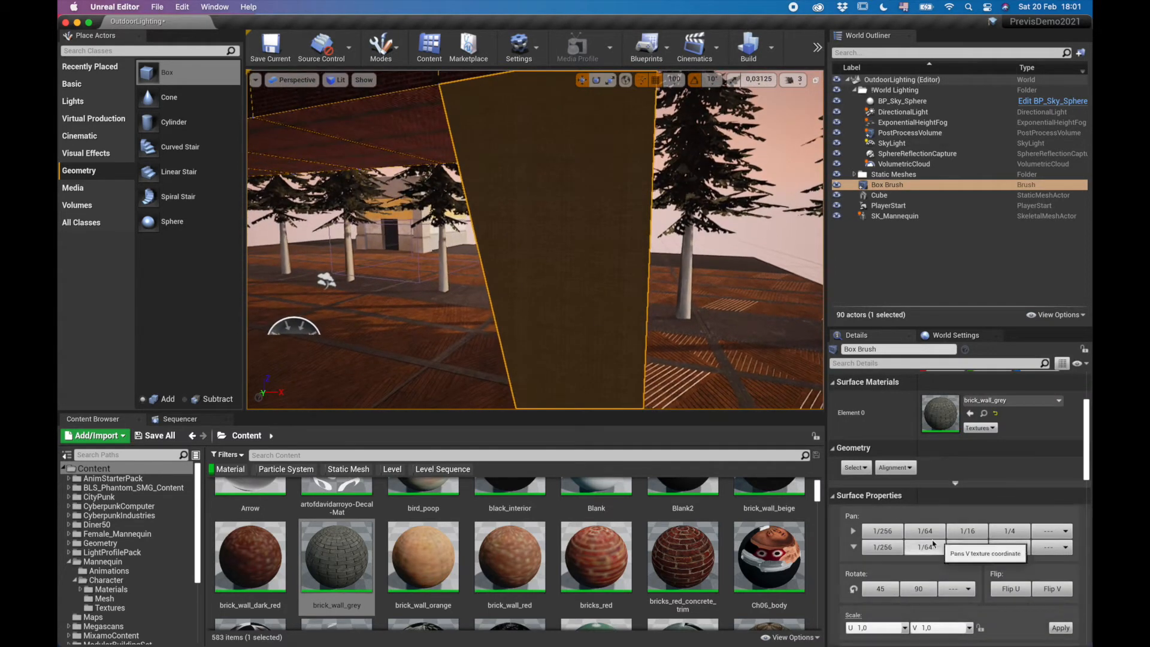
scroll(950, 515, "down", 2)
right_click_drag(583, 232, 582, 222)
key("w")
key("s")
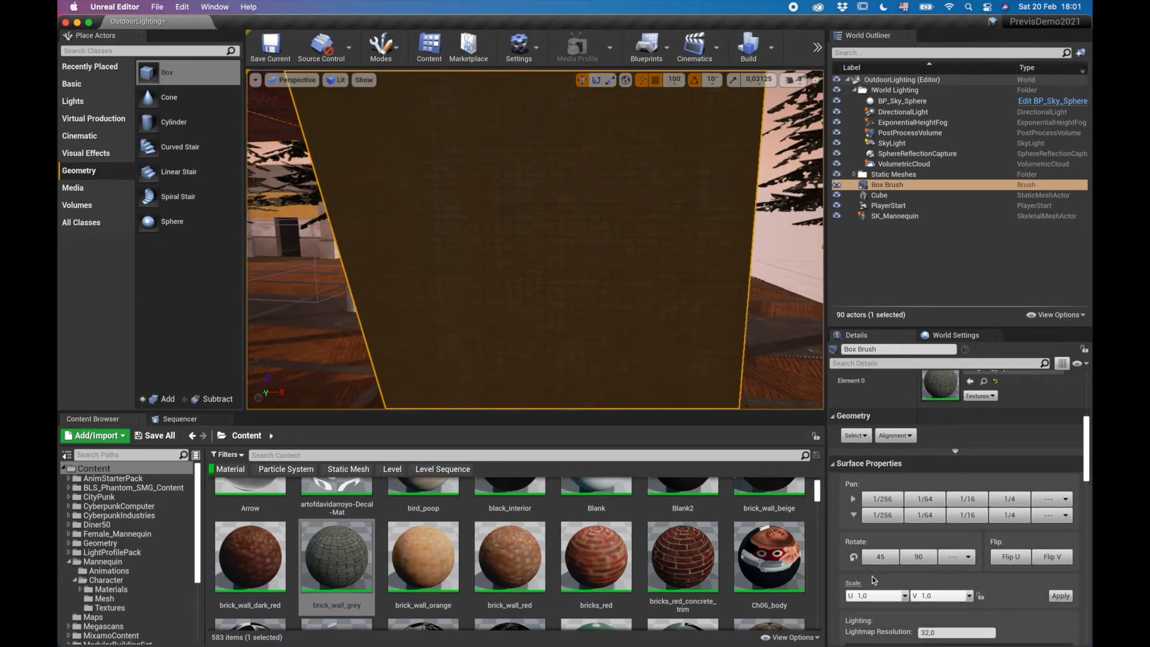
left_click(905, 596)
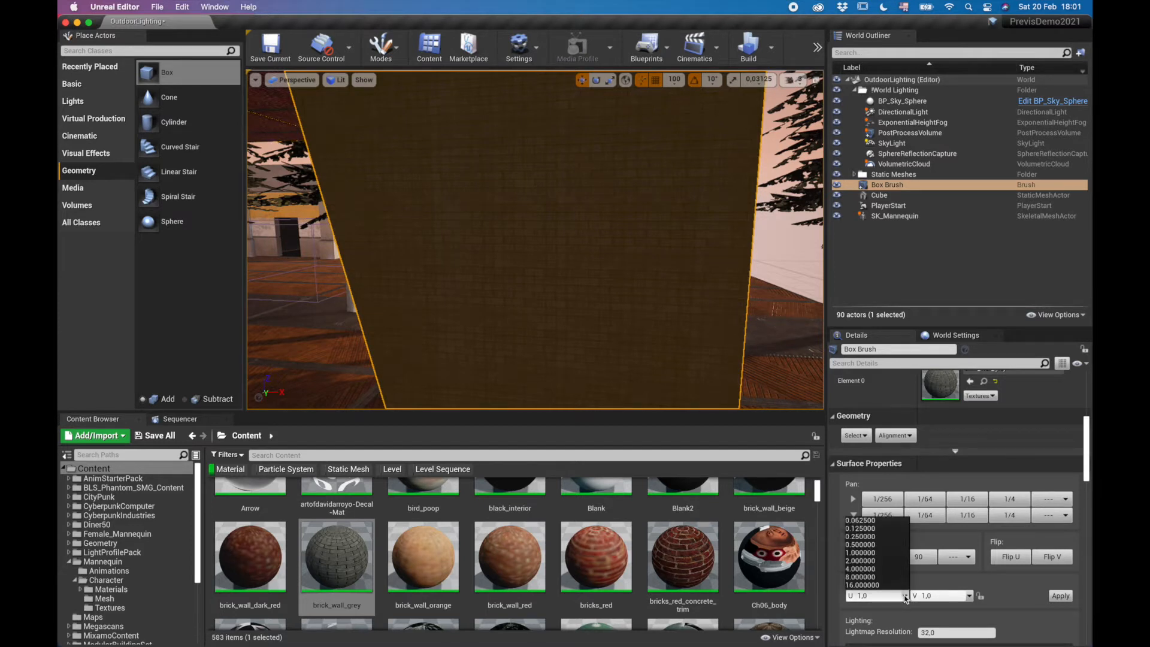
left_click(865, 570)
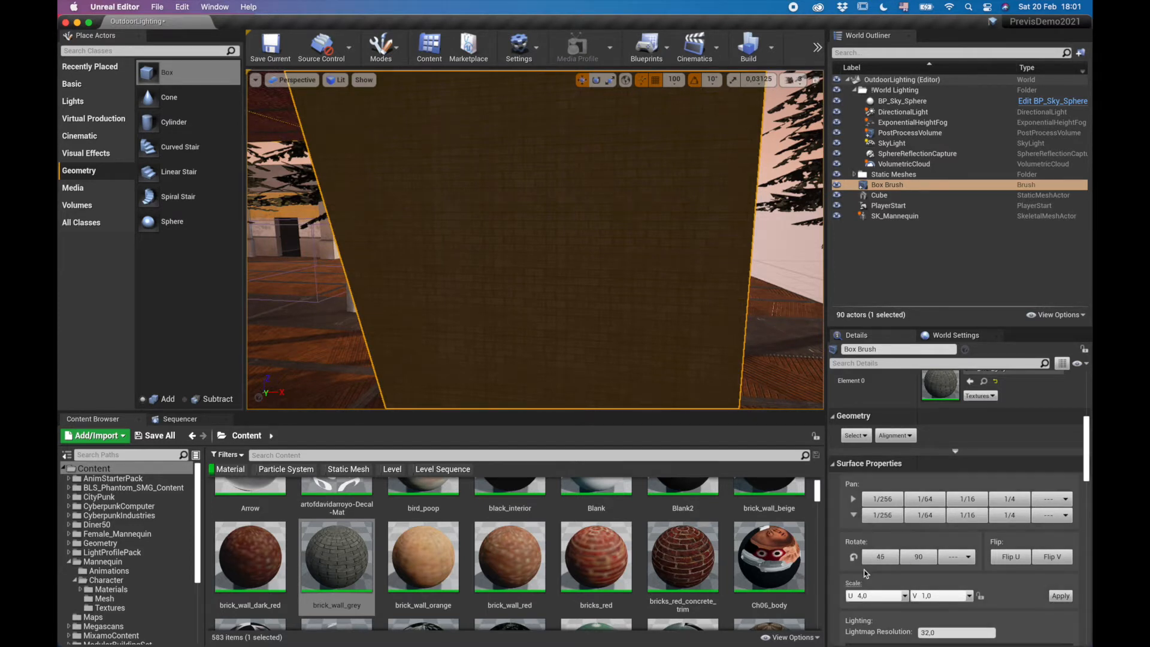
left_click(969, 596)
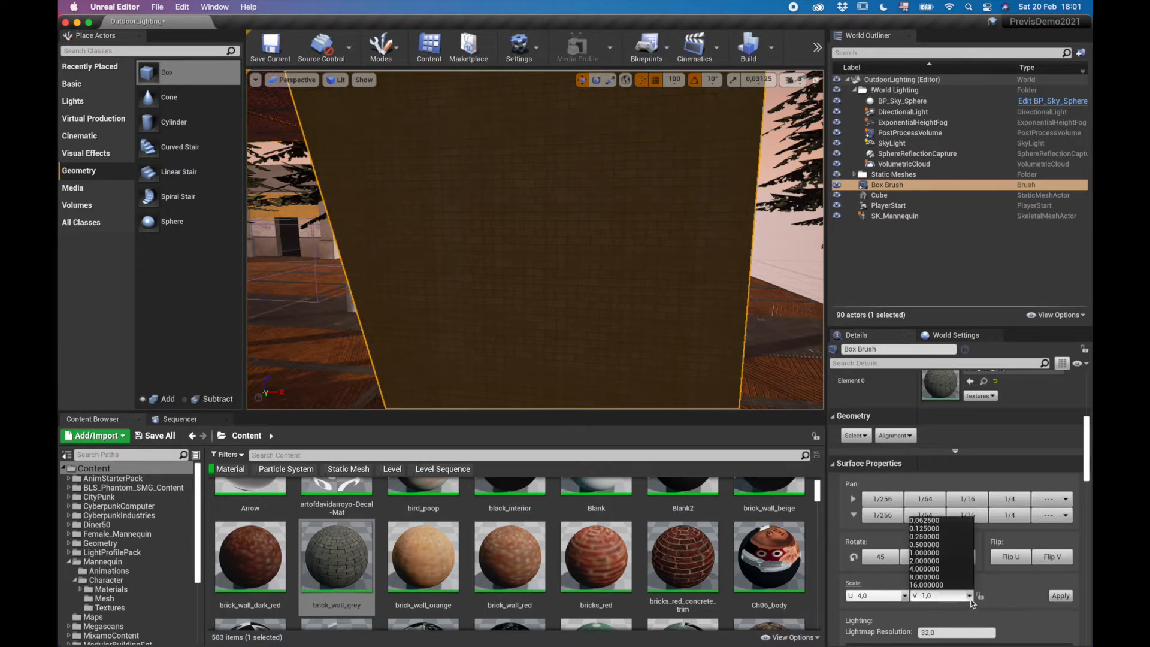
left_click(935, 569)
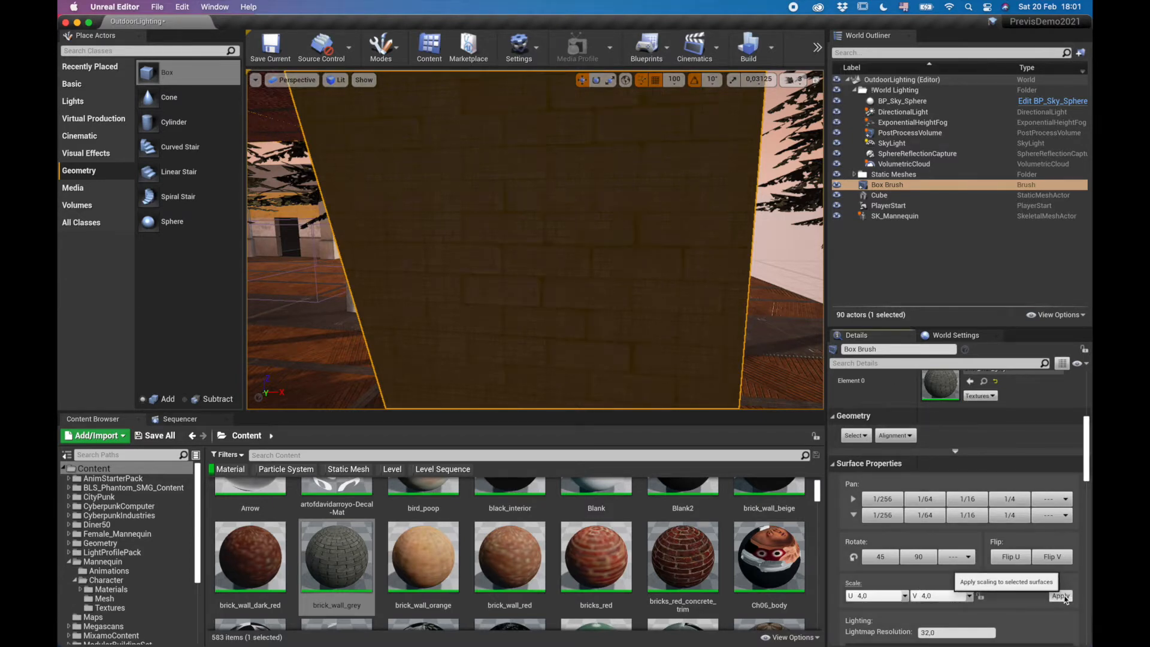
mouse_move(587, 249)
right_mouse_down()
mouse_move(551, 252)
mouse_move(598, 228)
mouse_move(564, 257)
mouse_move(521, 257)
right_mouse_up()
key("Escape")
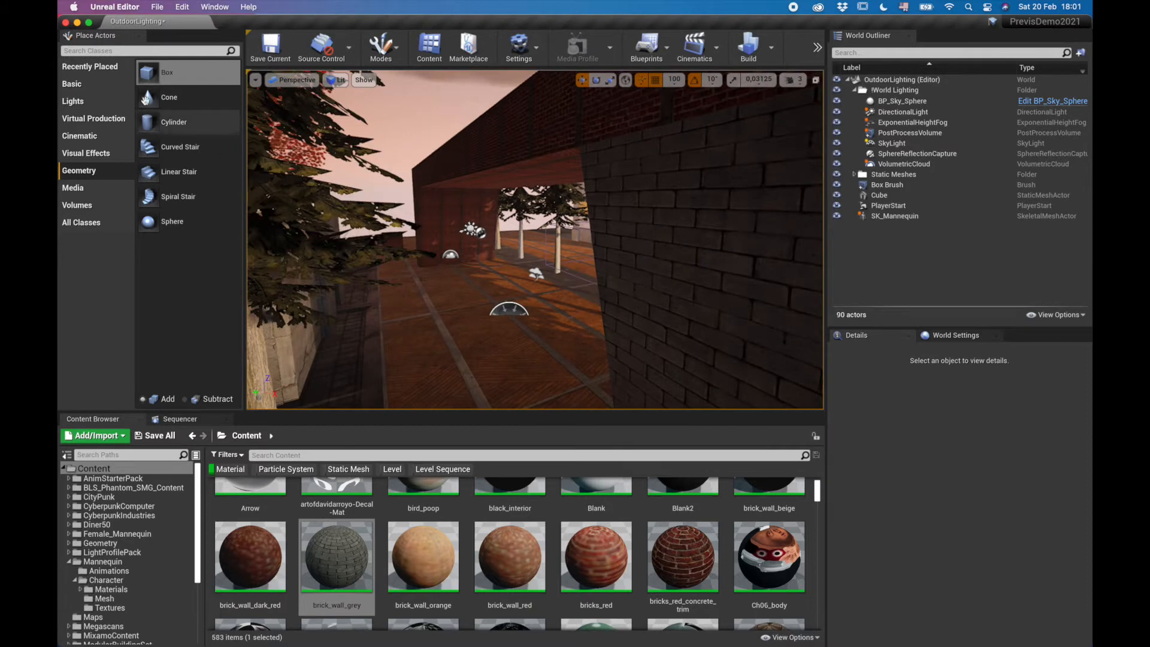
Step: Apply brick_wall_grey to the adjoining outer lower face of the first wall with a U and V texture scale of 4.0
mouse_move(536, 271)
right_mouse_down()
mouse_move(590, 270)
mouse_move(567, 255)
mouse_move(549, 273)
mouse_move(522, 273)
mouse_move(536, 275)
right_mouse_up()
right_click_drag(664, 285, 640, 280)
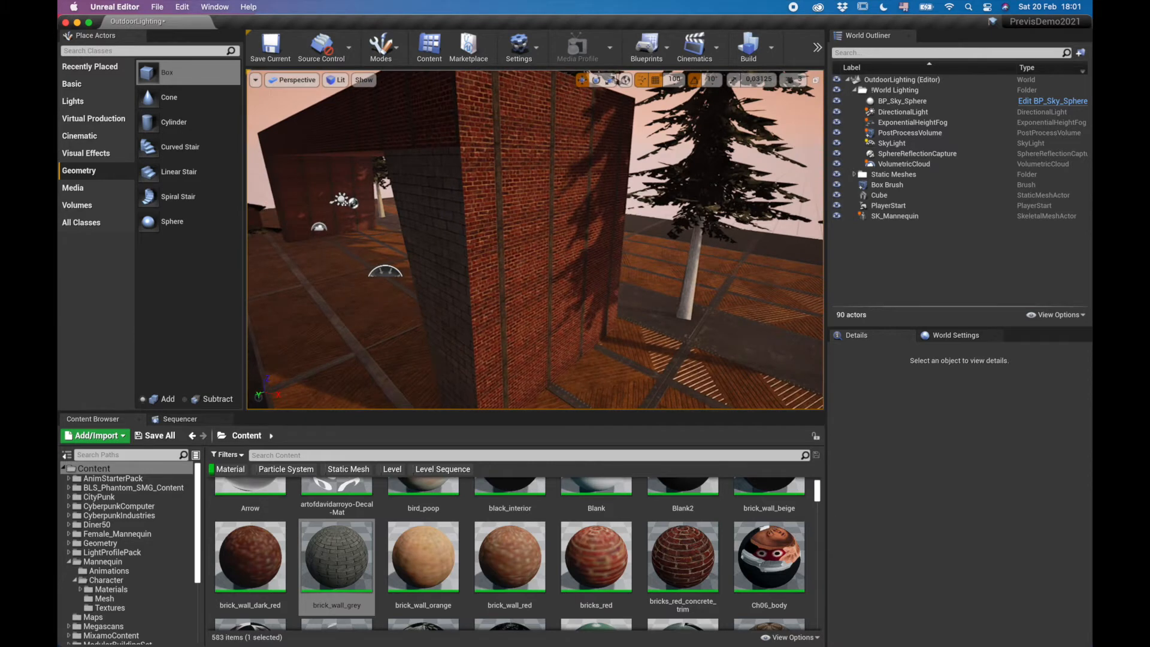
left_click(543, 244)
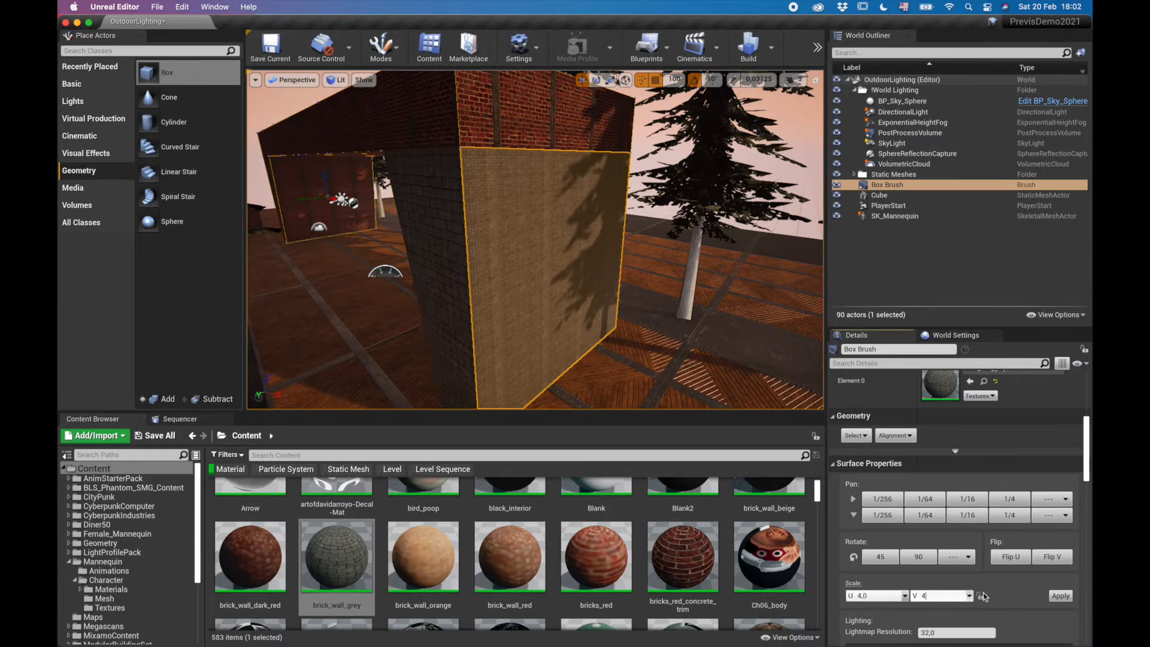
left_click(1060, 595)
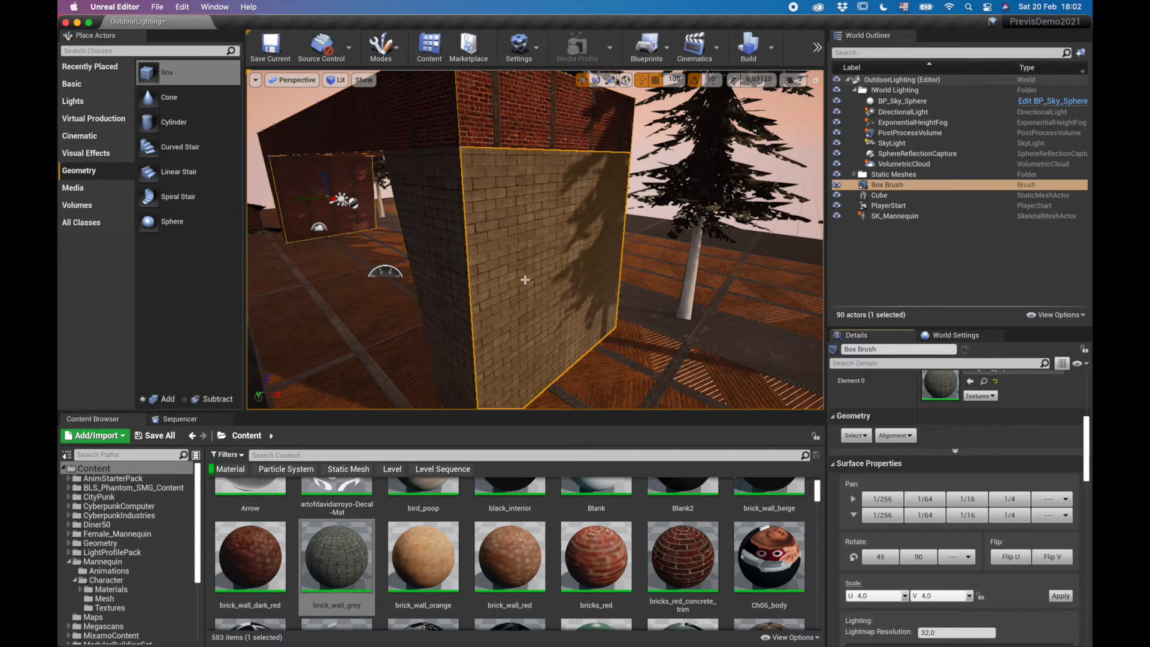
key("Escape")
Step: Examine how the brick courses and concrete trims line up between the upper and lower faces of the opposite end wall
right_click_drag(535, 239, 623, 282)
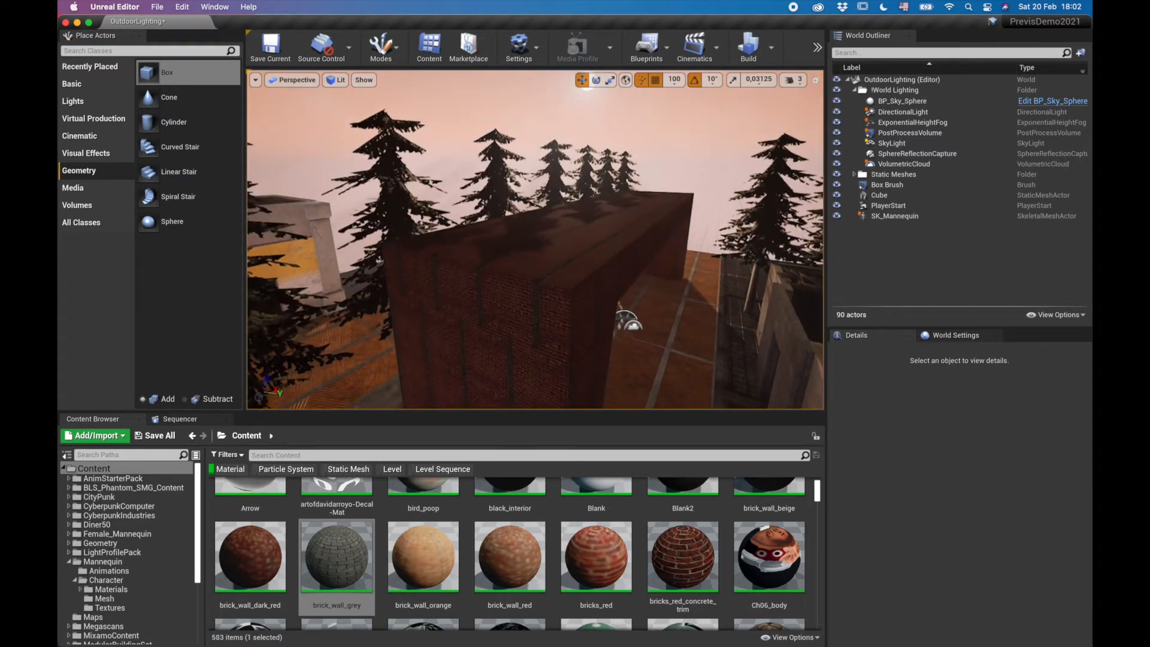
right_click_drag(535, 239, 587, 263)
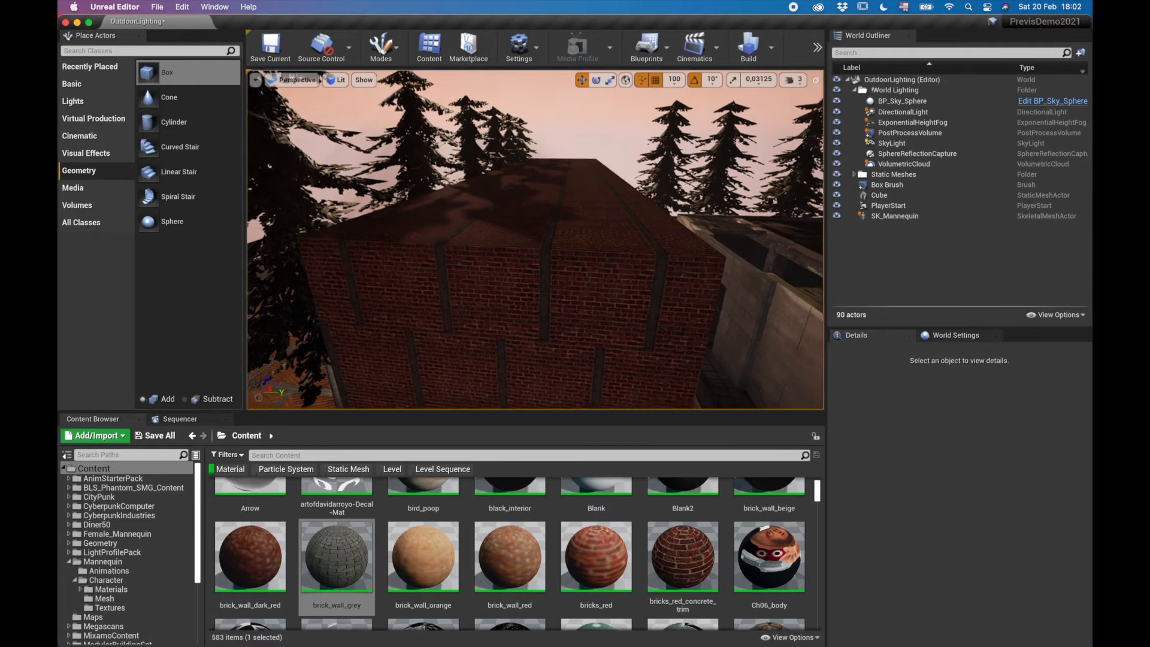
mouse_move(588, 264)
right_mouse_down()
mouse_move(547, 231)
mouse_move(561, 255)
mouse_move(557, 213)
right_mouse_up()
left_click(564, 303)
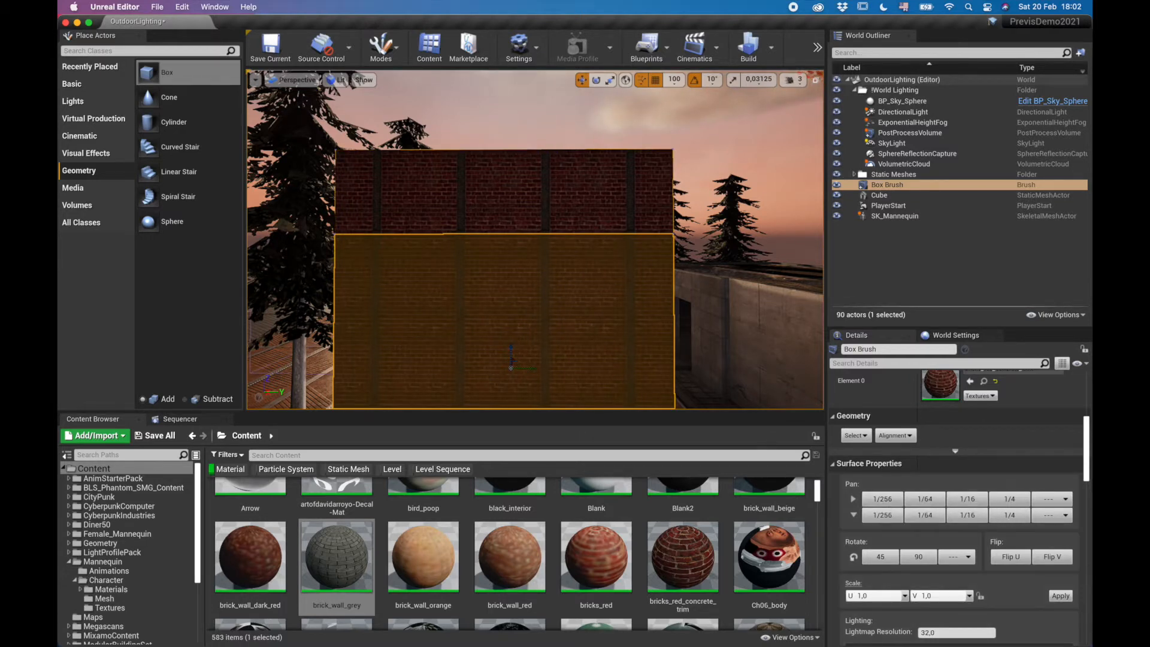
key("w")
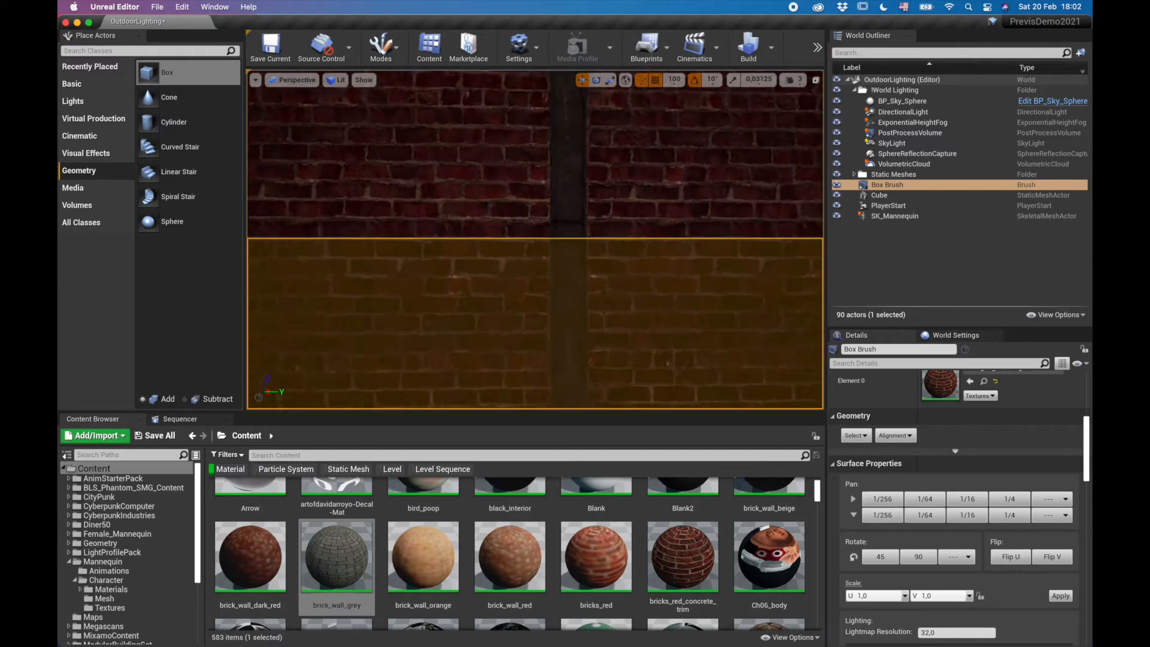
key("Escape")
key("s")
mouse_move(575, 288)
right_mouse_down()
mouse_move(489, 320)
mouse_move(582, 284)
right_mouse_up()
key("e")
key("d")
key("w")
key("a")
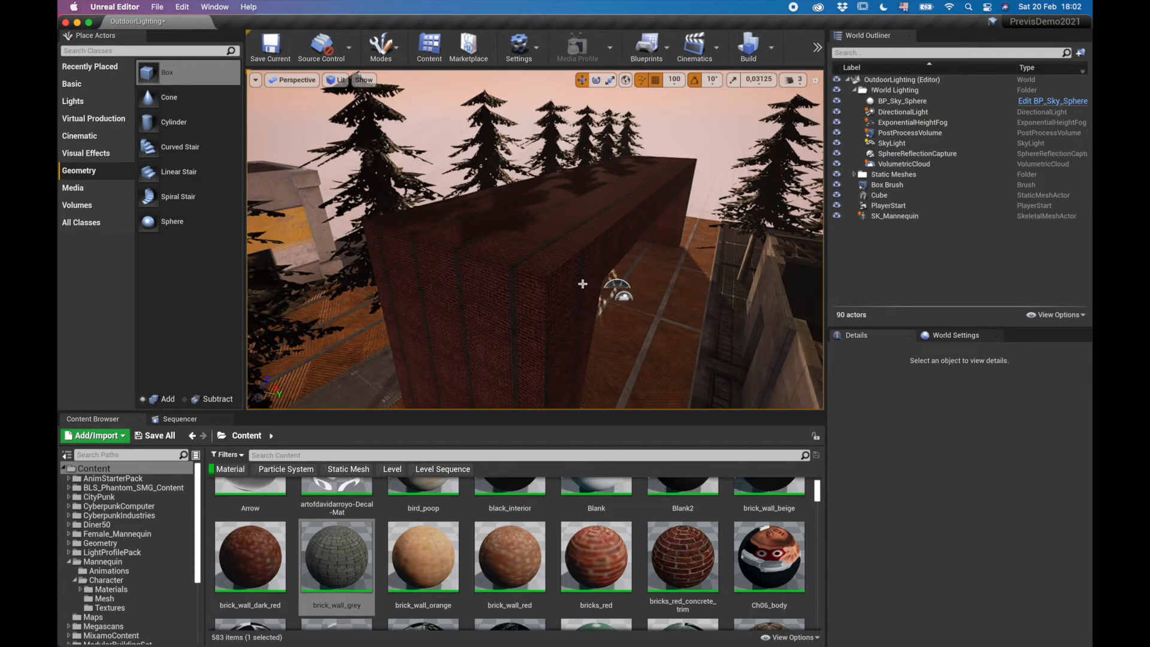
Step: Select a roof box brush by its top face and review its Brush Type options, keeping Additive
right_click_drag(628, 234, 678, 232)
key("w")
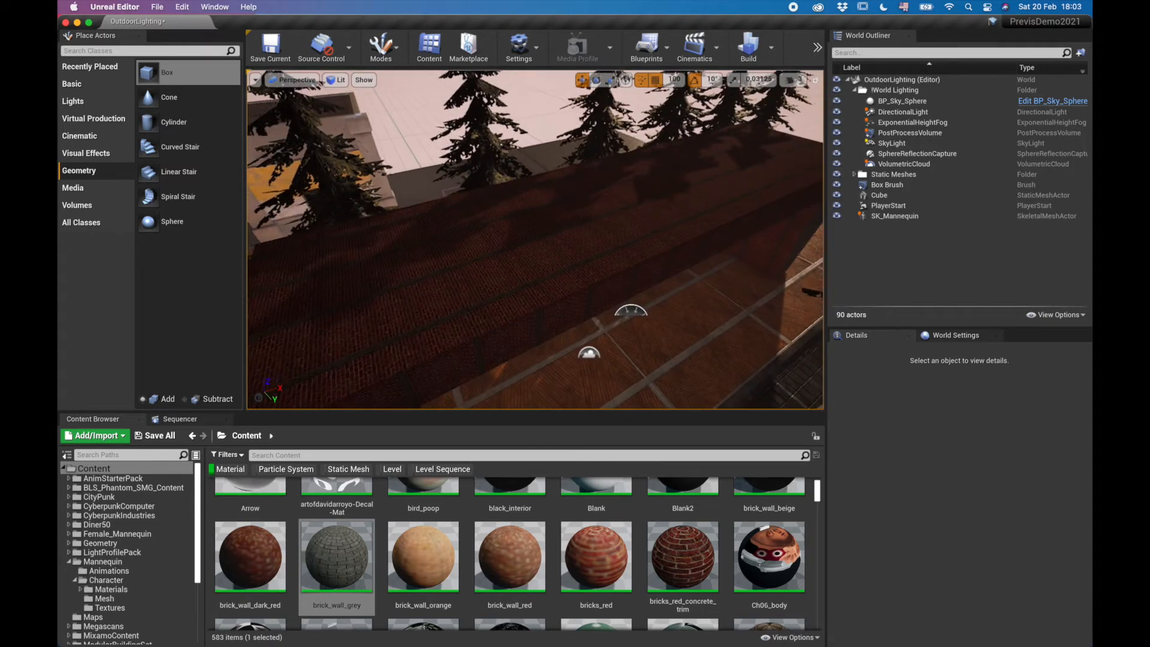
left_click(644, 258)
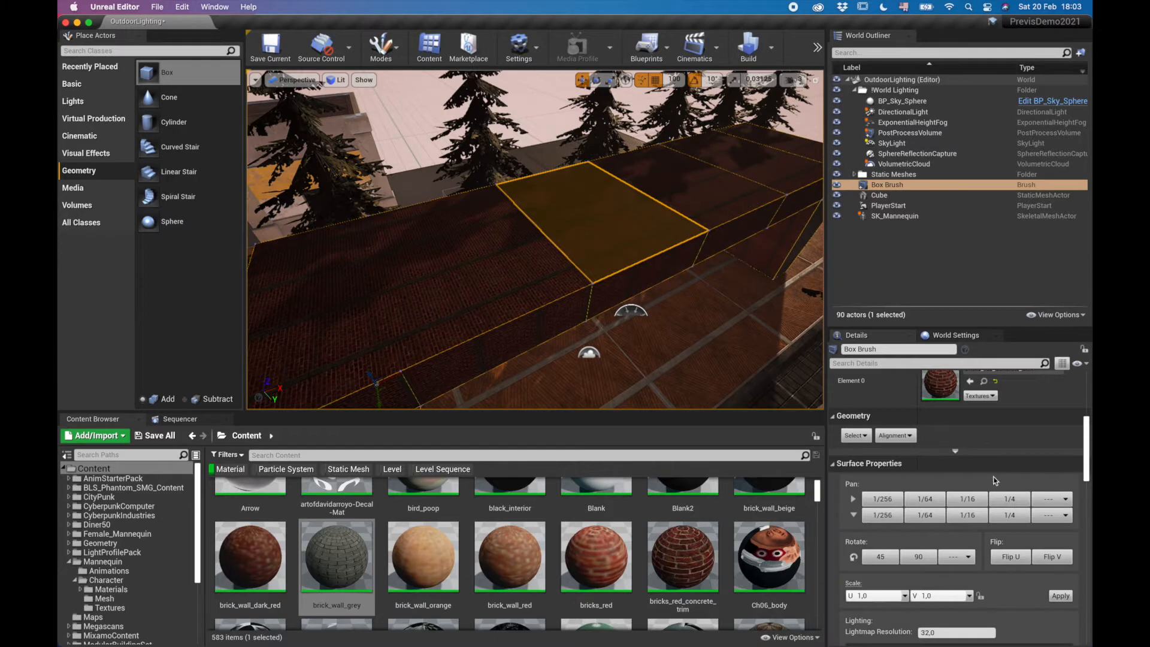
scroll(979, 491, "up", 3)
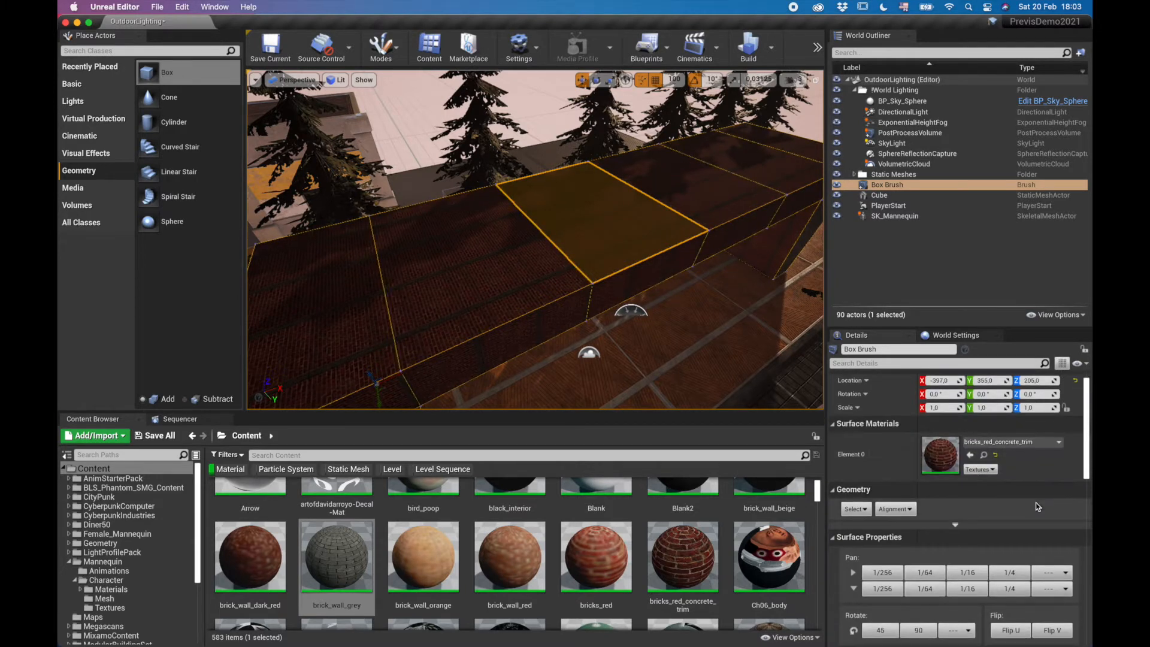
scroll(1034, 502, "down", 10)
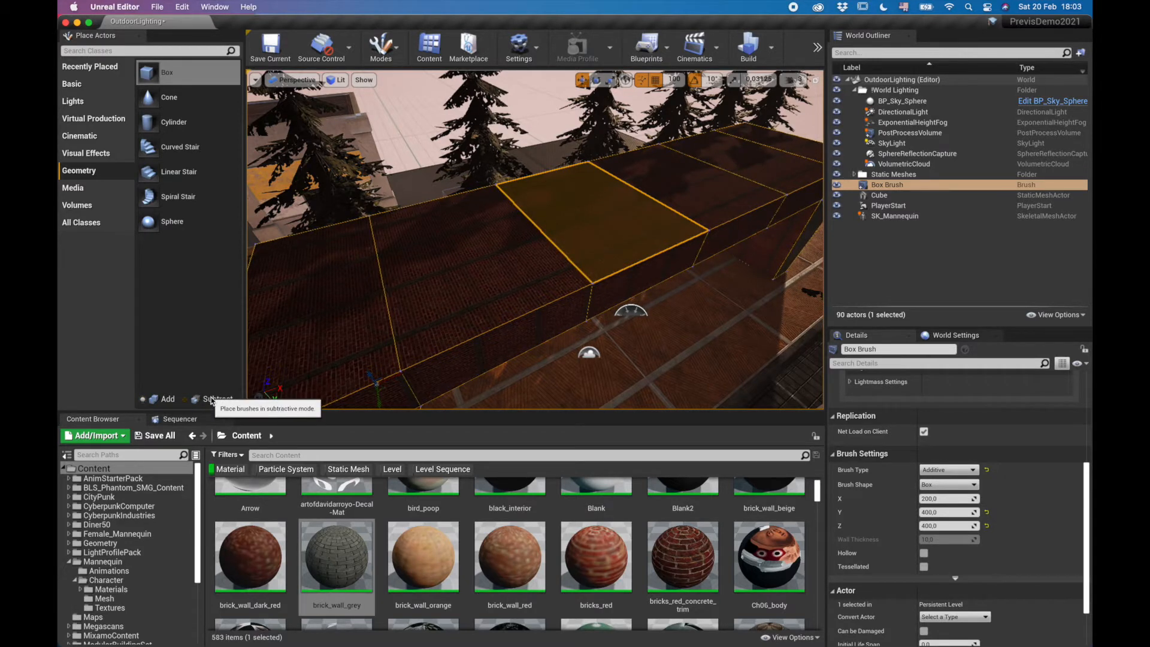
left_click(973, 471)
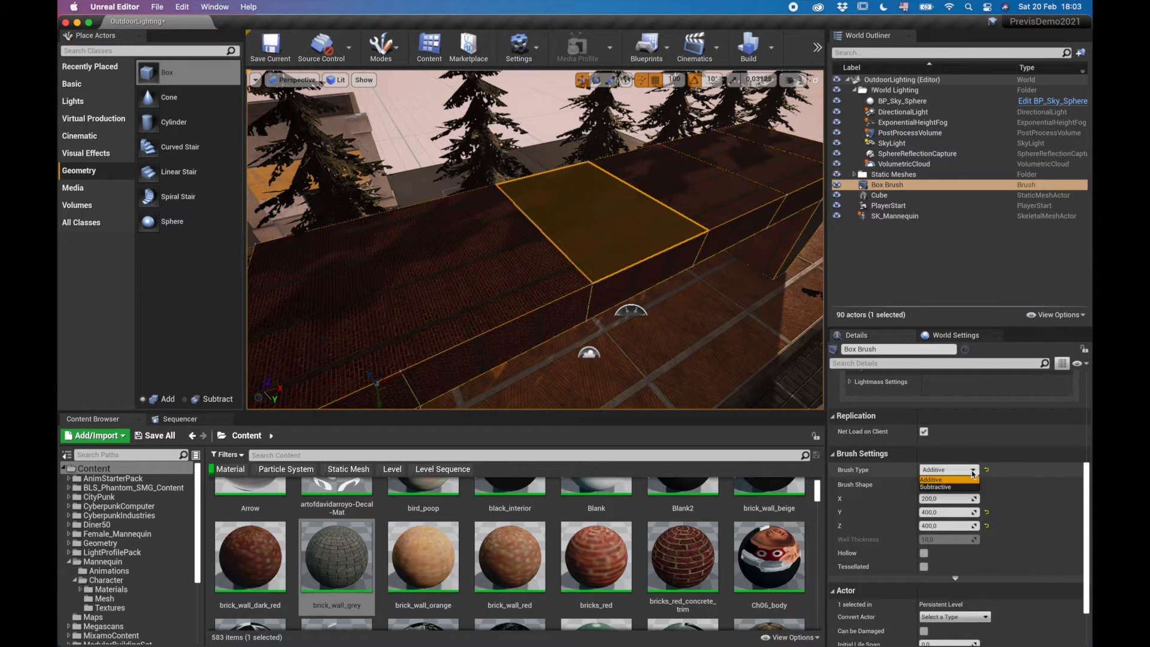
left_click(947, 480)
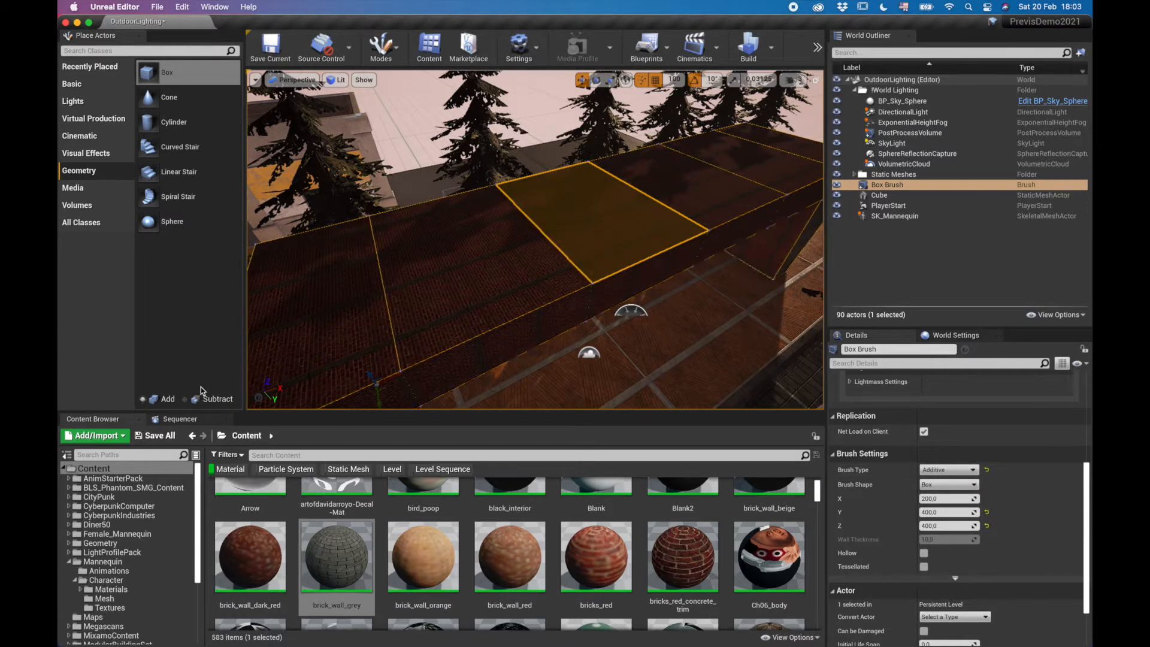
Step: Place a subtractive cylinder brush on the top face of the roof
left_click(186, 400)
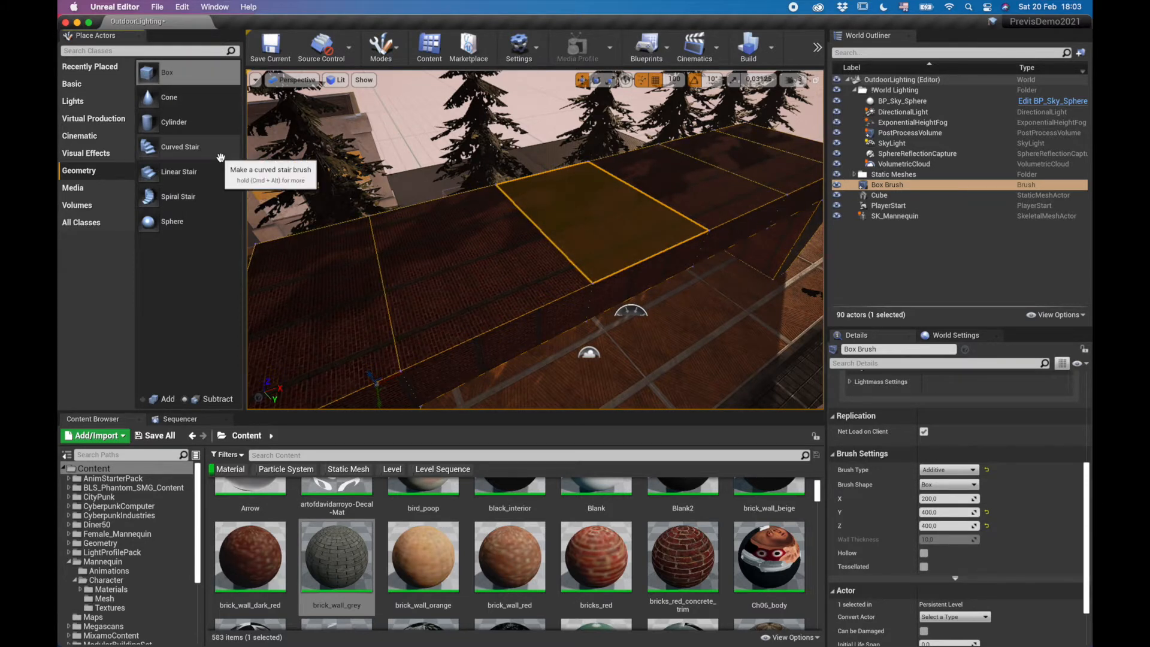
left_click(148, 124)
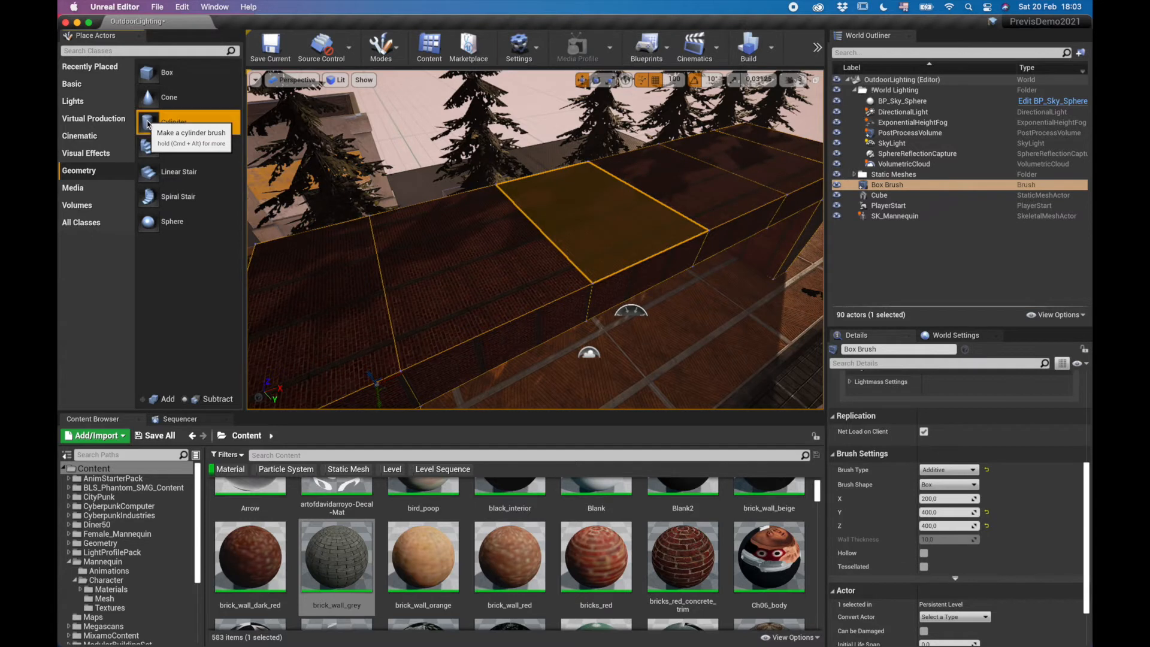
mouse_move(361, 133)
left_mouse_down()
mouse_move(616, 221)
mouse_move(592, 210)
left_mouse_up()
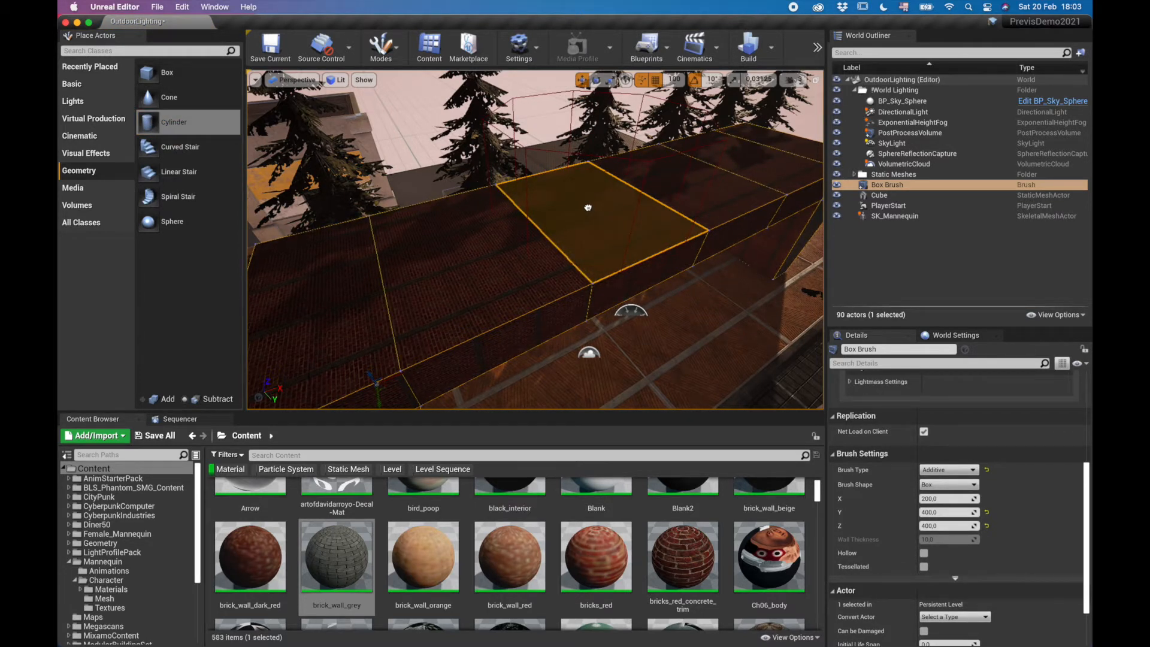
left_click_drag(588, 207, 588, 208)
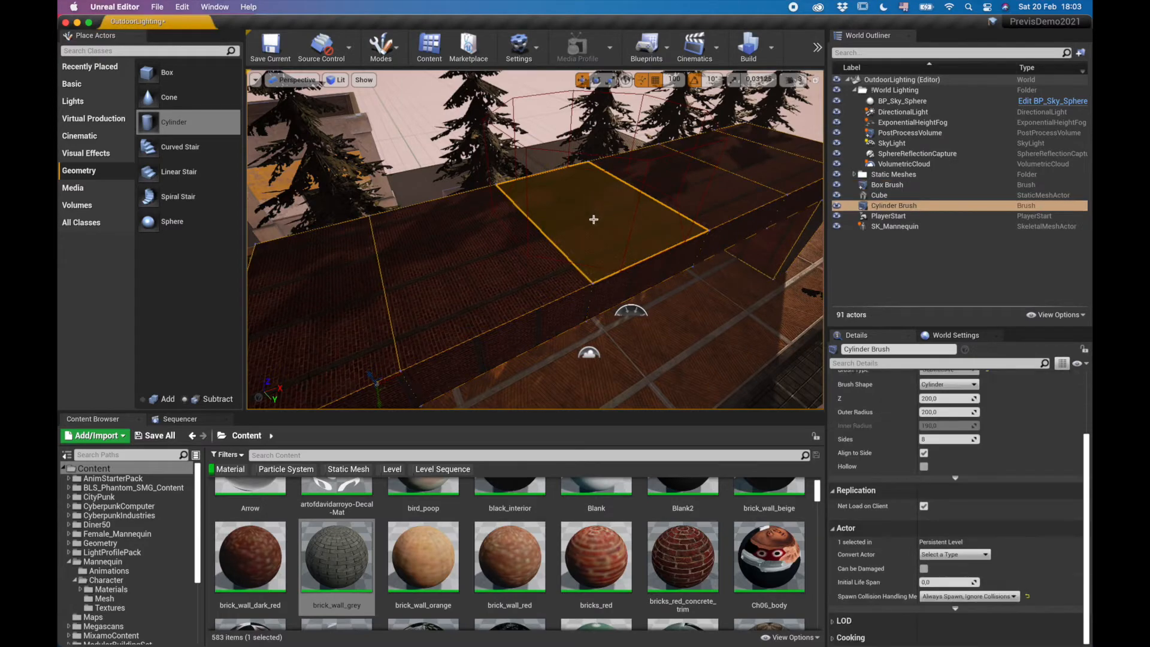
Step: Set the position grid snap to 10 and move the subtractive cylinder along Y to centre it on the roof
mouse_move(608, 237)
right_mouse_down()
mouse_move(595, 209)
mouse_move(644, 240)
mouse_move(663, 226)
right_mouse_up()
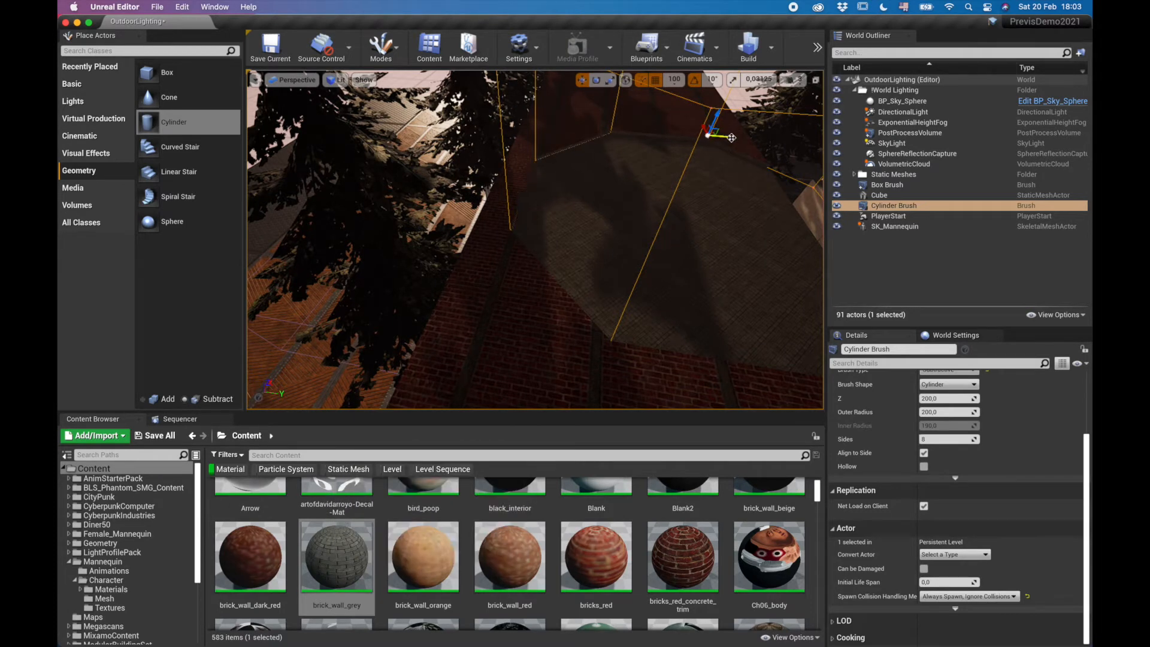
left_click(674, 79)
left_click(679, 128)
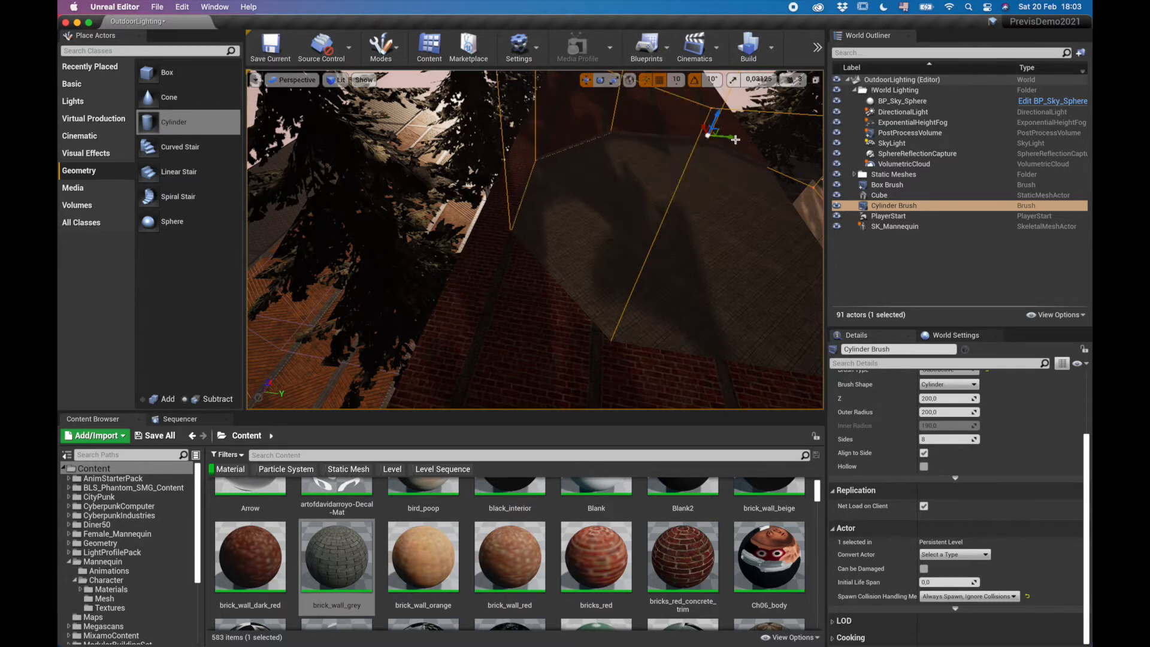
left_click_drag(732, 137, 690, 139)
mouse_move(668, 253)
right_mouse_down()
mouse_move(629, 225)
mouse_move(678, 232)
mouse_move(755, 288)
right_mouse_up()
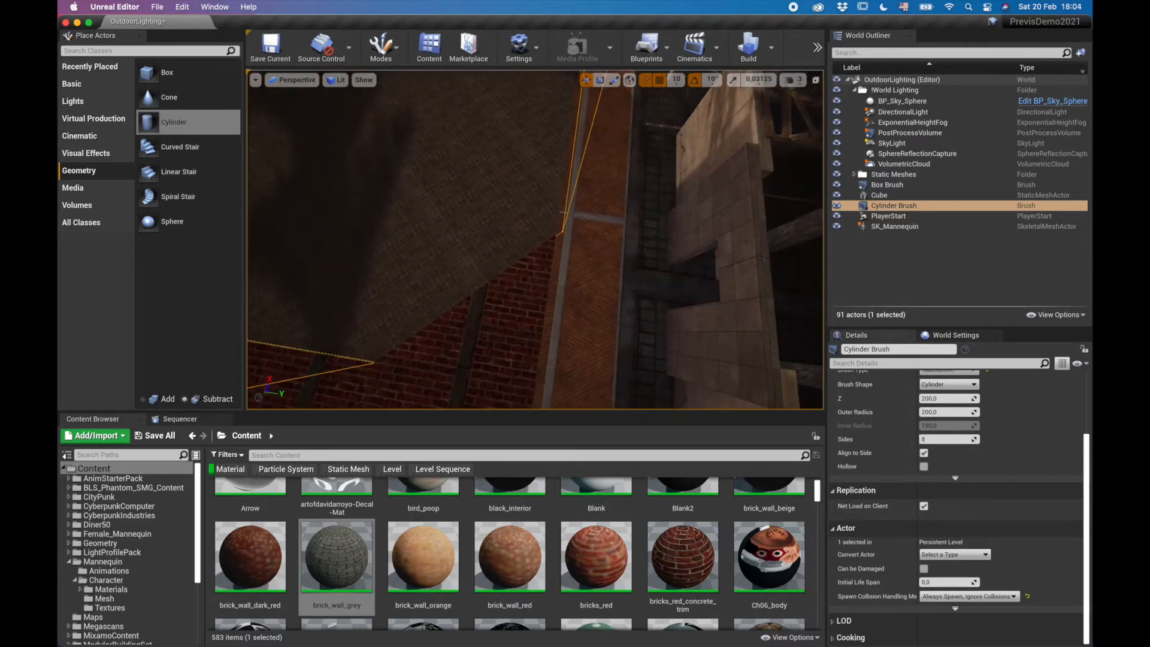
Step: Switch the viewport to the Top view and frame the cylinder brush
left_click(290, 82)
left_click(294, 115)
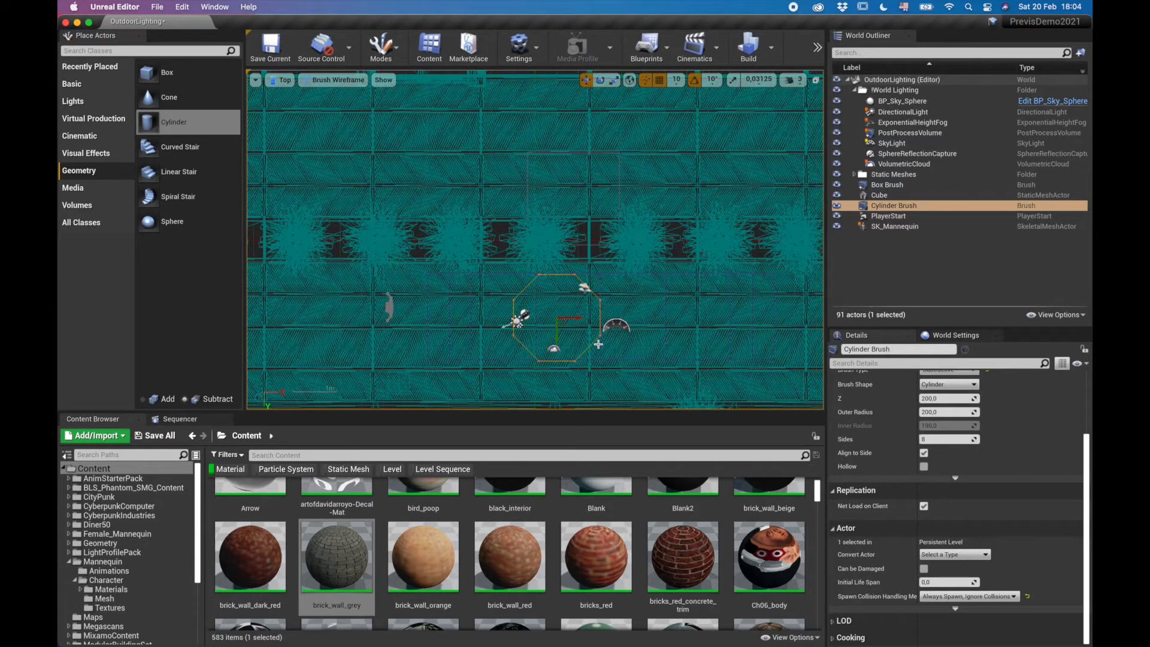
scroll(567, 349, "down", 2)
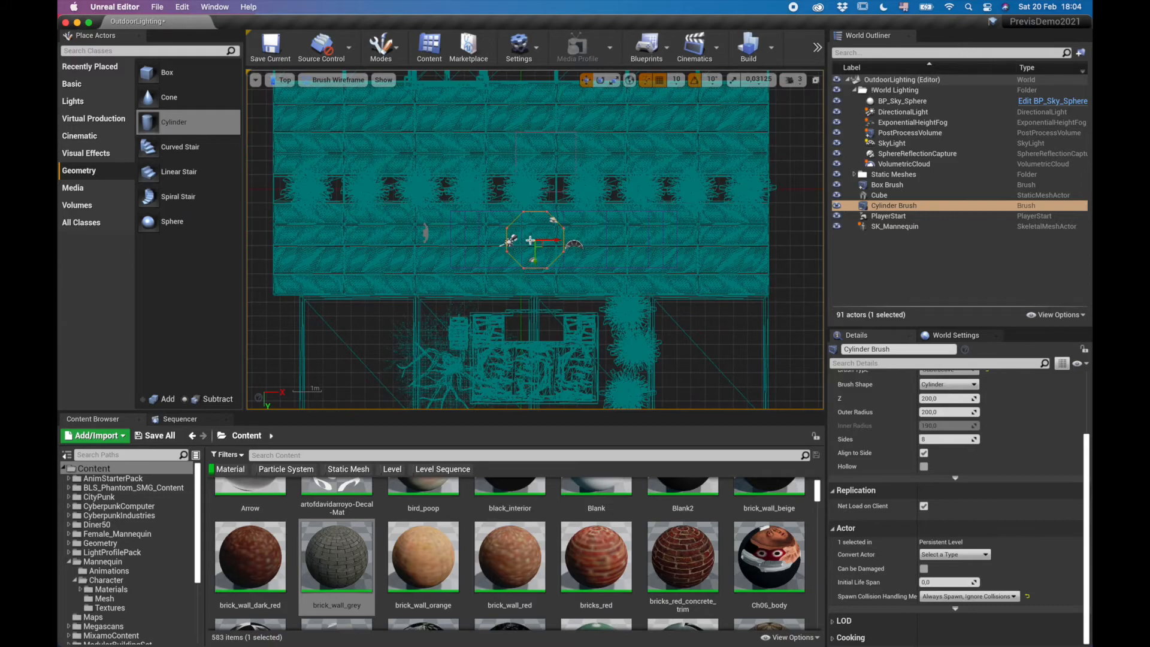
scroll(535, 236, "up", 6)
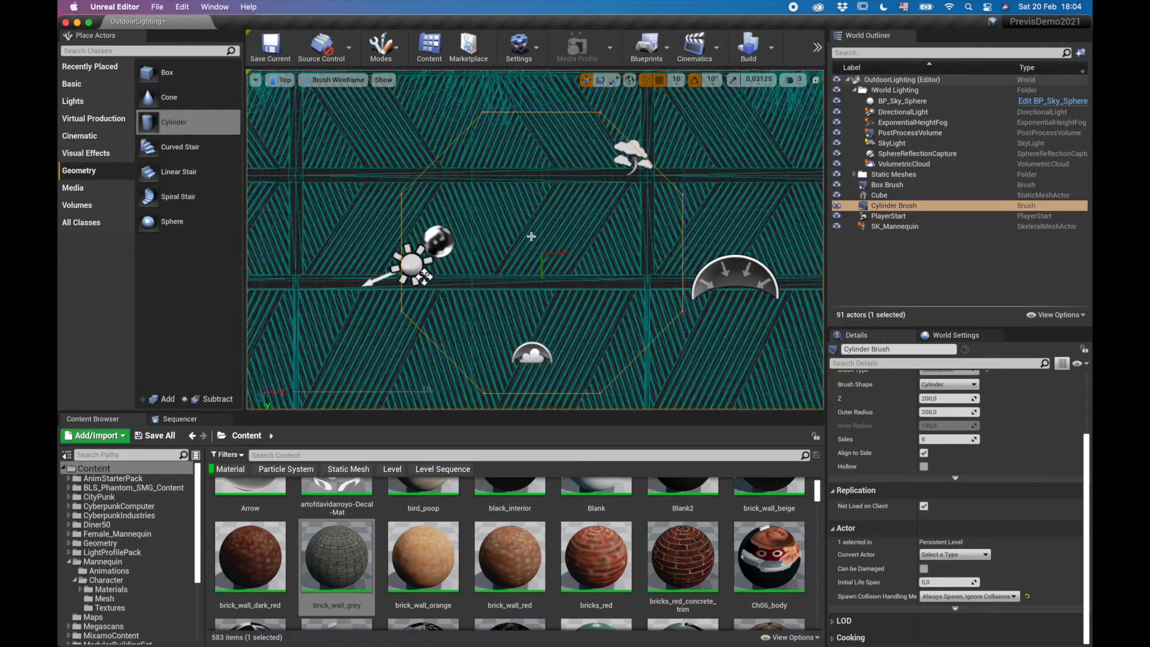
scroll(530, 236, "down", 1)
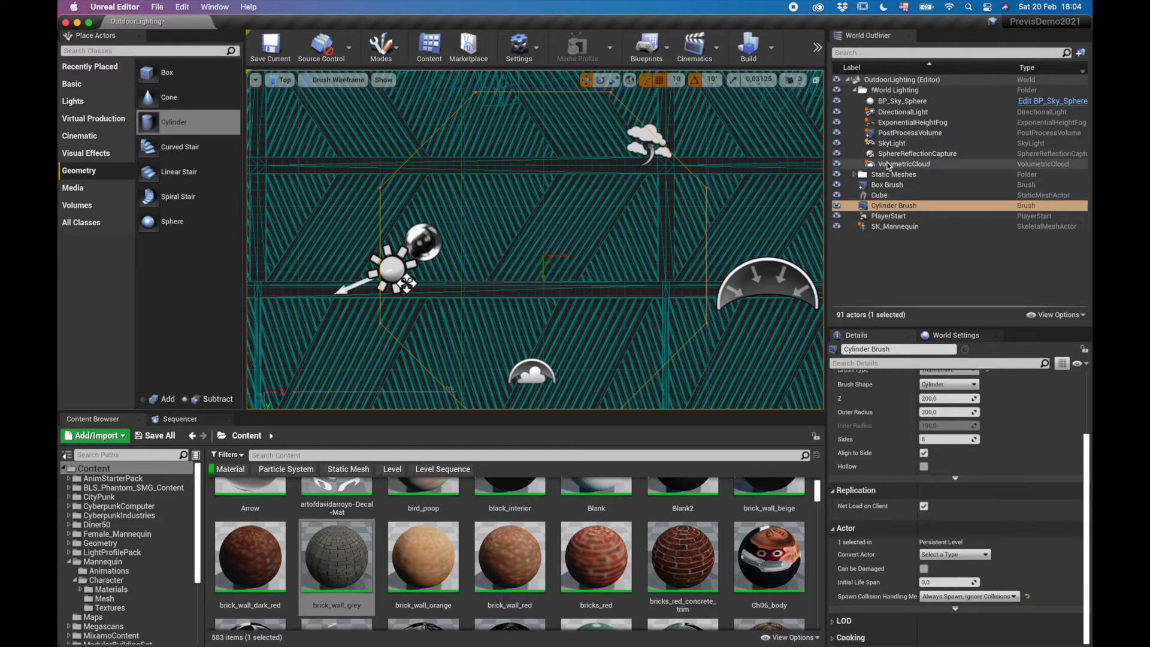
Step: Hide the Static Meshes folder and frame the cylinder brush's edge against the box brush outlines
left_click(837, 174)
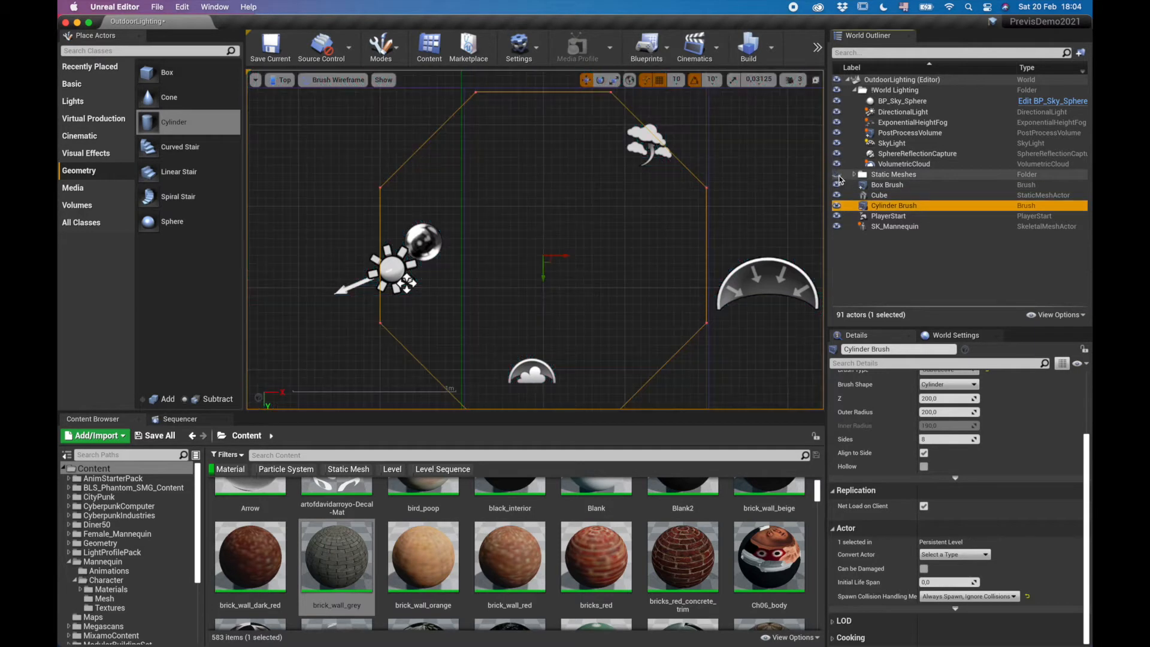
right_click_drag(541, 239, 537, 272)
right_click_drag(550, 360, 606, 231)
scroll(517, 327, "up", 3)
scroll(519, 334, "up", 1)
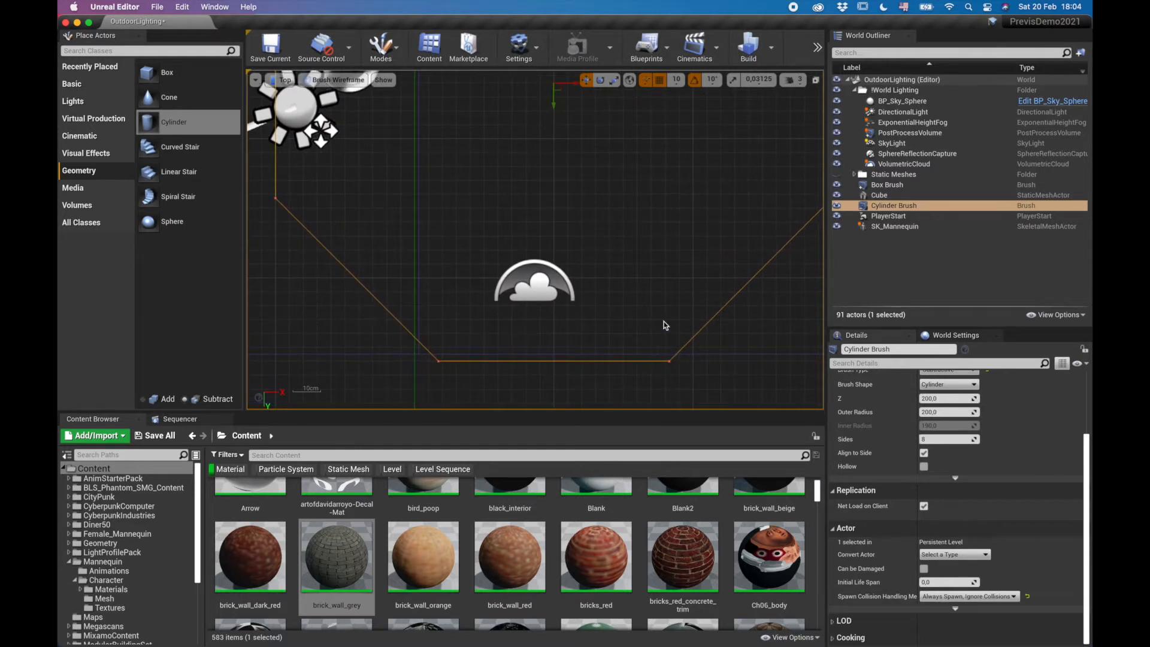
Step: Set position grid snapping to 1 and nudge the cylinder brush along the Y axis to about 355
left_click(677, 79)
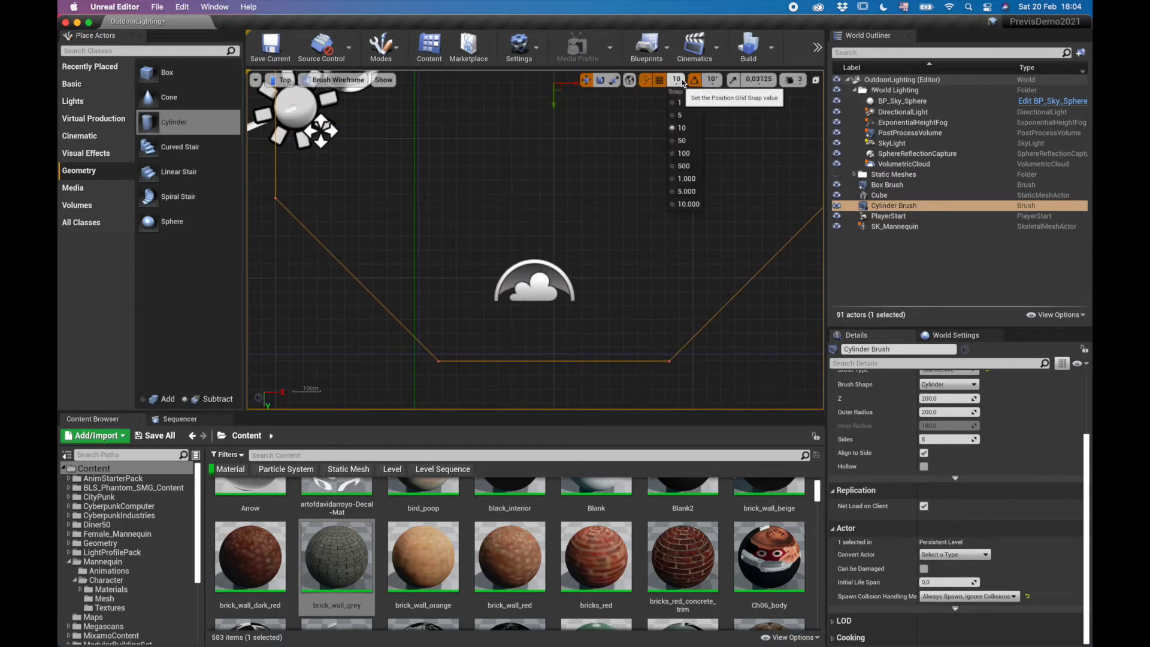
left_click(684, 103)
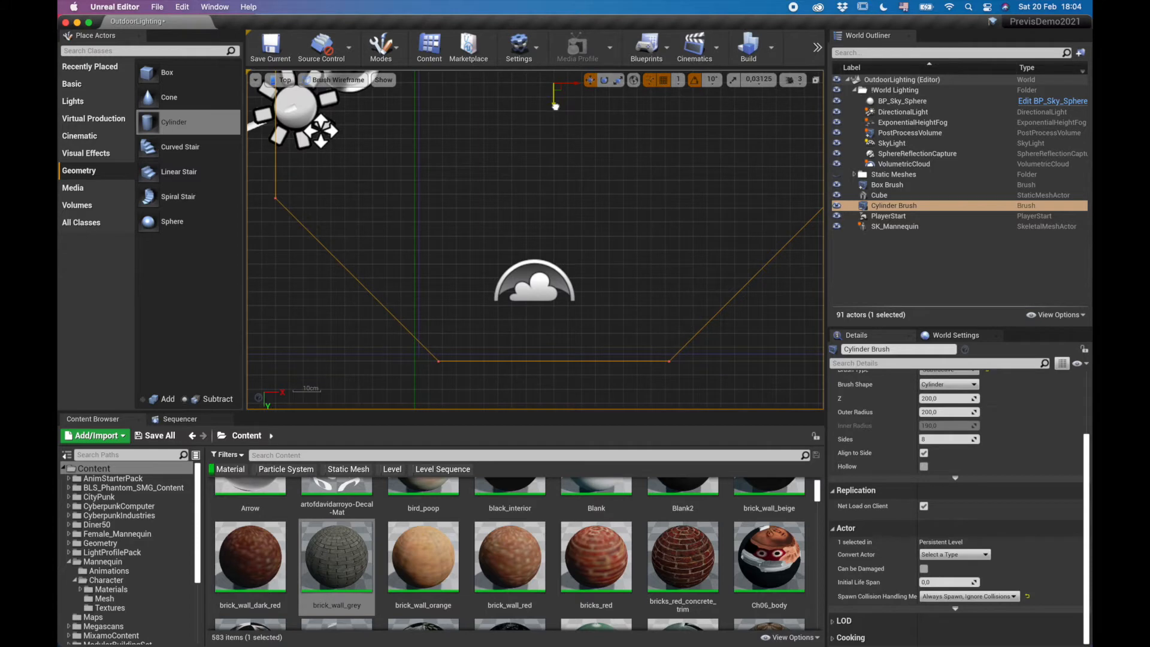
left_click_drag(556, 105, 555, 98)
mouse_move(596, 166)
right_mouse_down()
mouse_move(611, 144)
mouse_move(583, 403)
mouse_move(591, 495)
mouse_move(558, 443)
mouse_move(565, 316)
right_mouse_up()
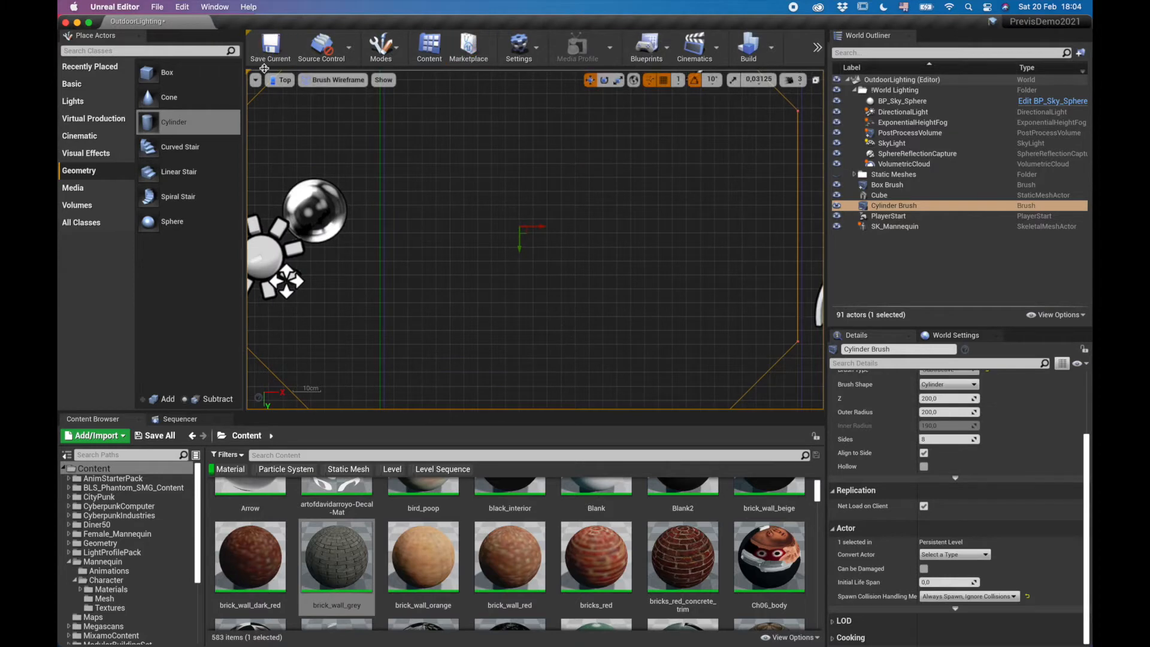
Step: Switch to the perspective view and lower the cylinder brush to about Z 449 so it cuts through the brick block
left_click(281, 80)
left_click(308, 96)
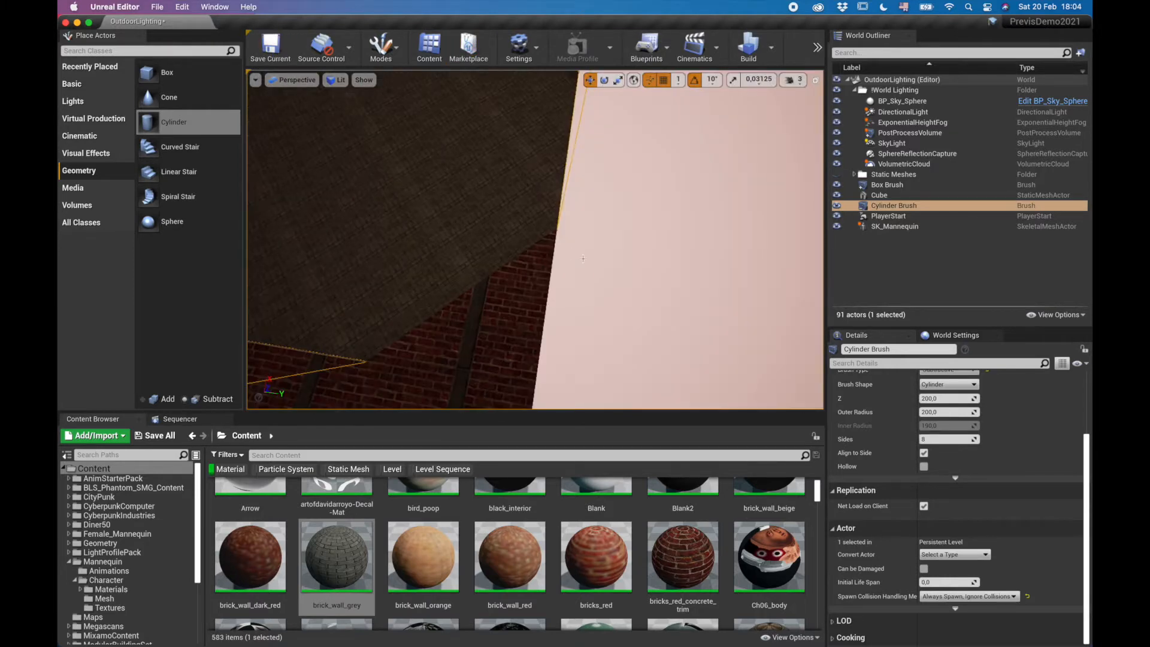
scroll(587, 264, "down", 6)
mouse_move(587, 263)
right_mouse_down()
mouse_move(500, 221)
mouse_move(488, 186)
mouse_move(497, 173)
mouse_move(488, 149)
mouse_move(473, 147)
mouse_move(494, 135)
right_mouse_up()
right_click_drag(623, 249, 624, 249)
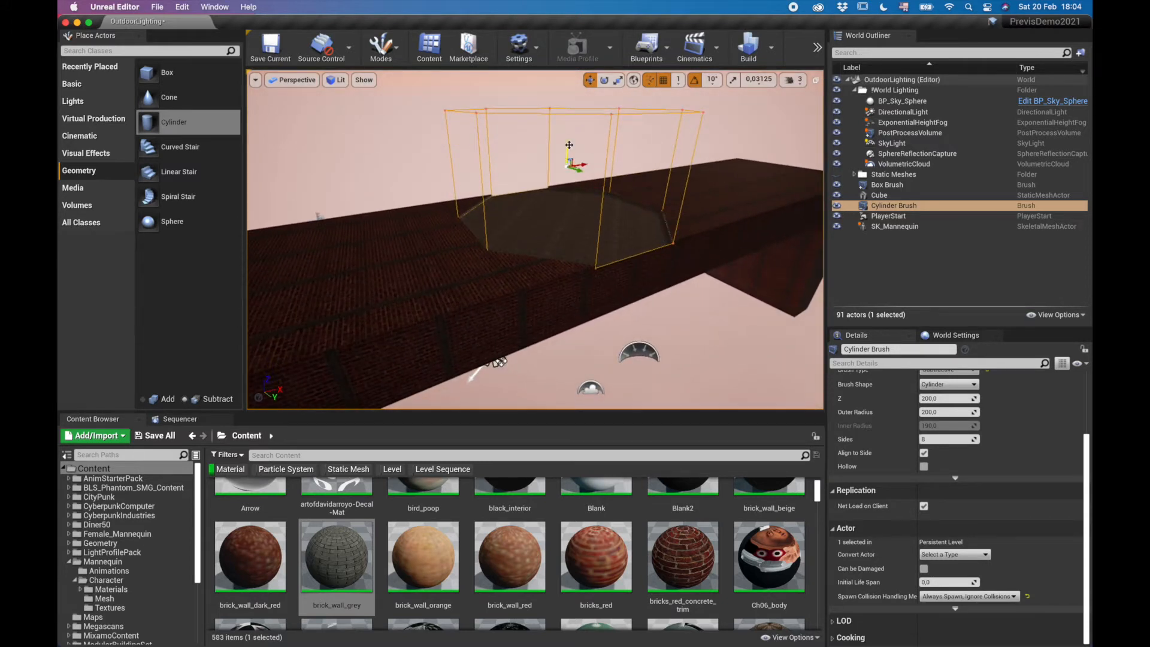
mouse_move(628, 218)
left_mouse_down("alt")
mouse_move(473, 210)
mouse_move(539, 239)
mouse_move(528, 237)
left_mouse_up("alt")
mouse_move(528, 237)
right_mouse_down()
mouse_move(532, 222)
mouse_move(520, 232)
right_mouse_up()
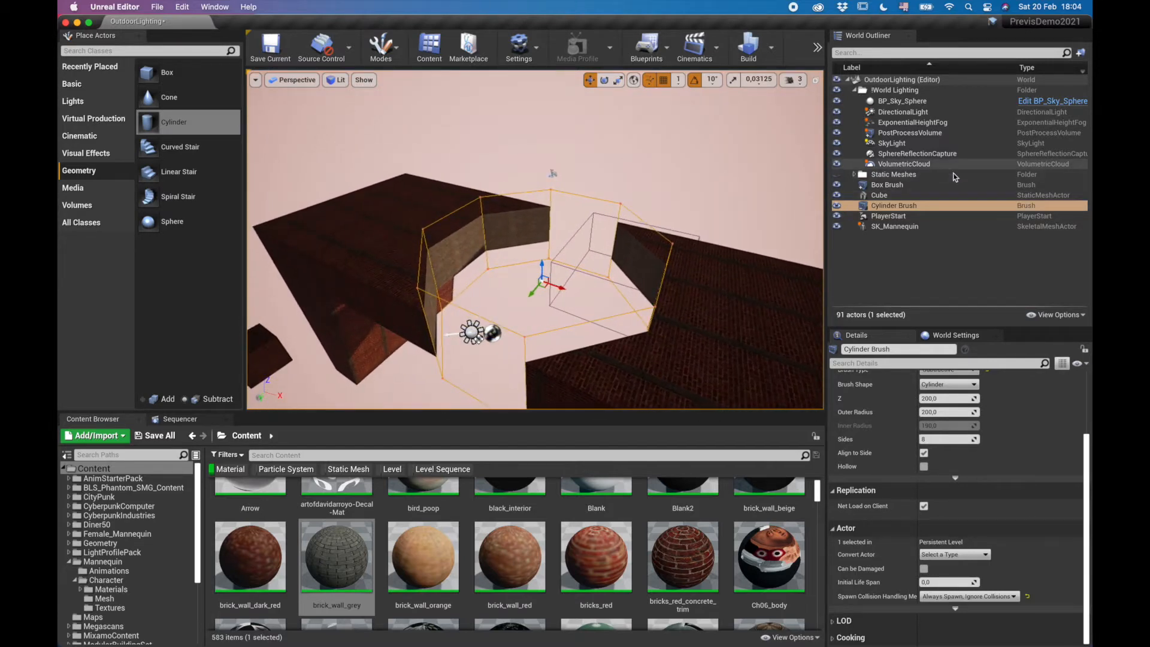
Step: Unhide the Static Meshes folder, deselect the brush and inspect the cut through the brick block from several sides
left_click(837, 174)
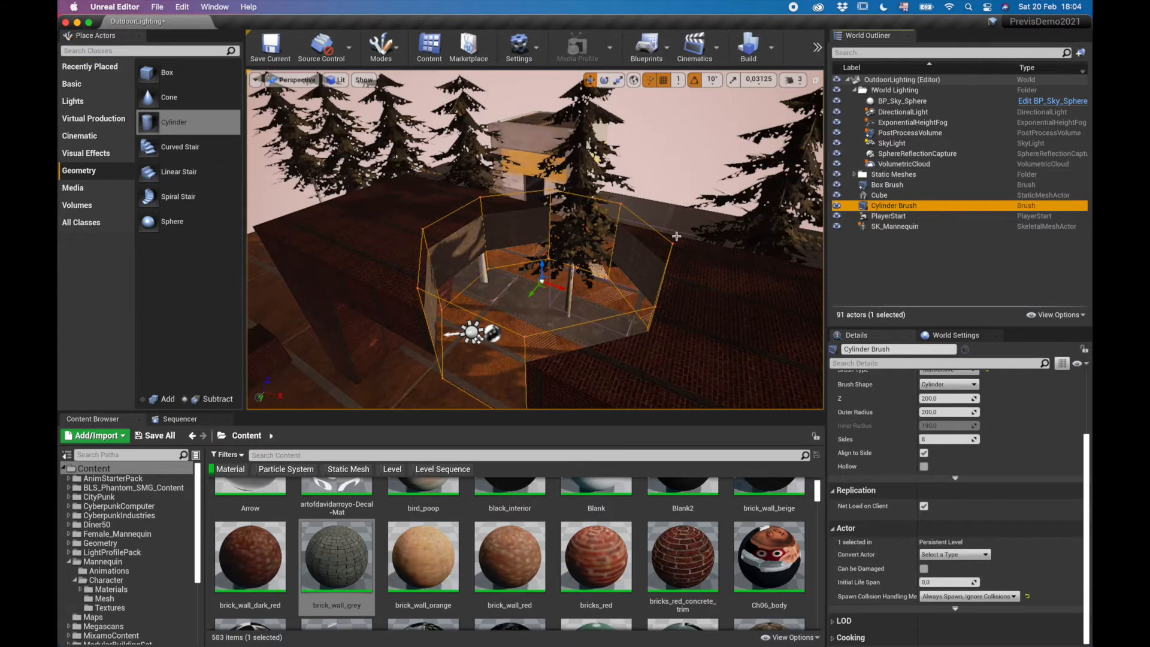
mouse_move(605, 252)
right_mouse_down()
mouse_move(605, 210)
mouse_move(617, 207)
mouse_move(596, 228)
right_mouse_up()
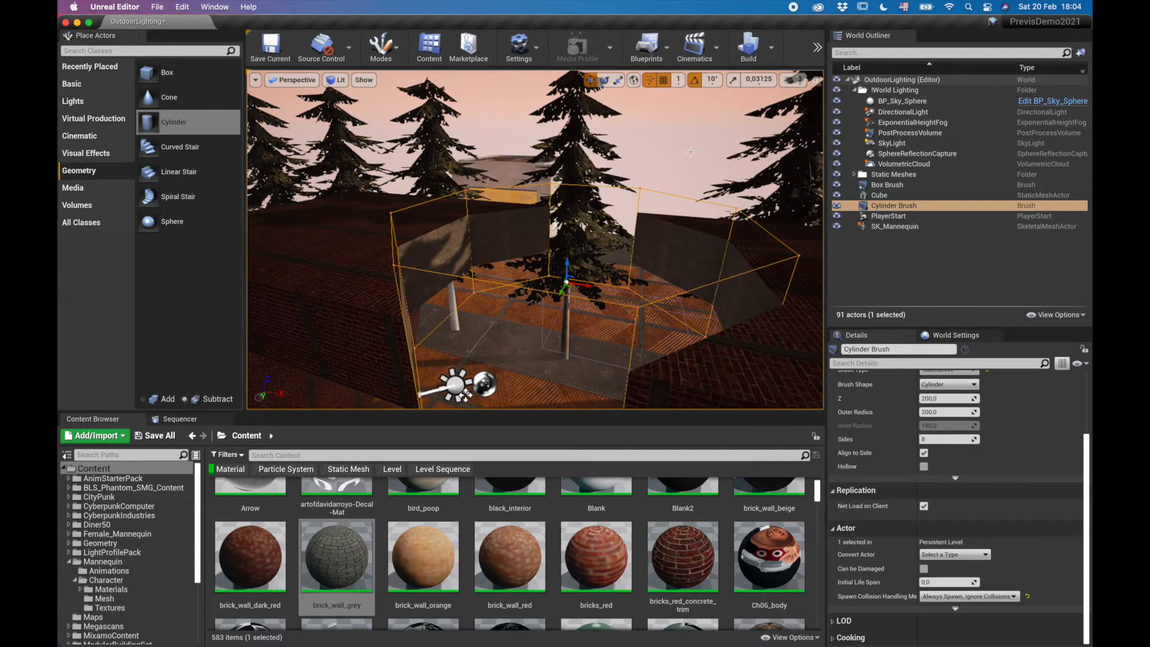
key("Escape")
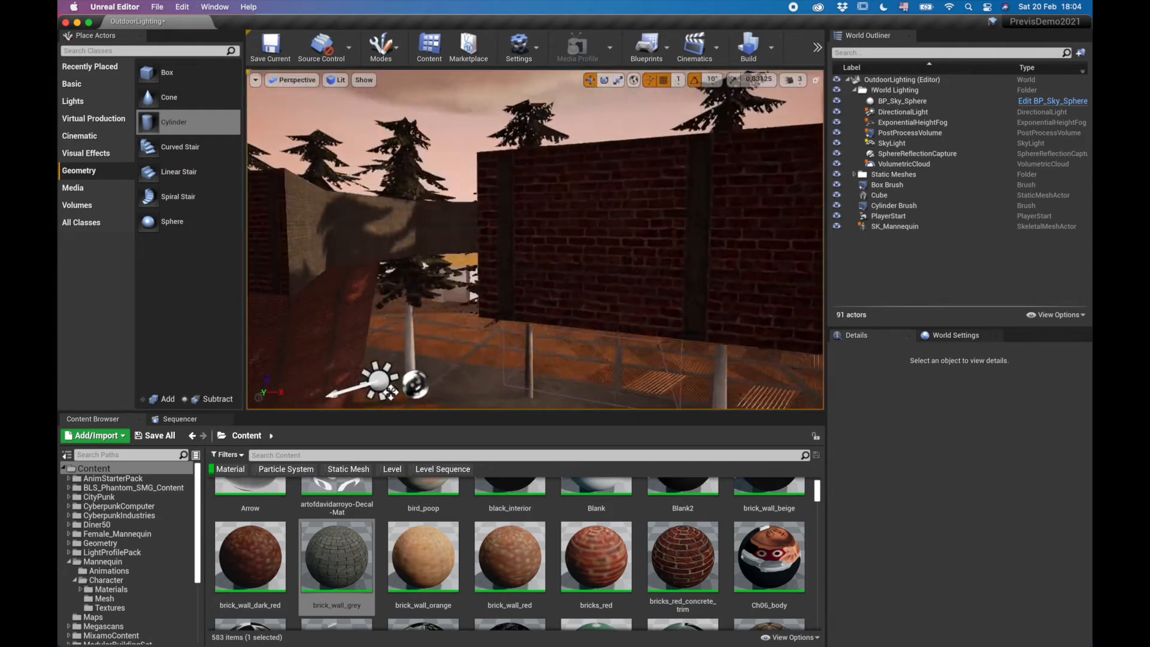
right_click_drag(535, 240, 464, 240)
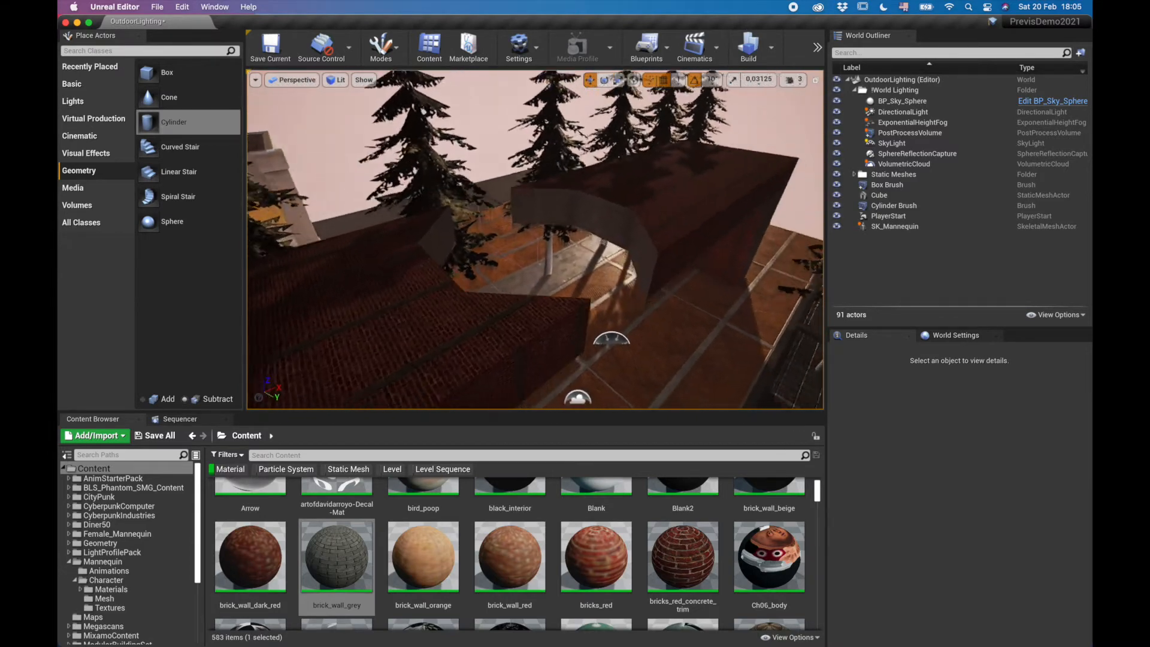
mouse_move(575, 251)
right_mouse_down()
mouse_move(575, 233)
mouse_move(567, 265)
right_mouse_up()
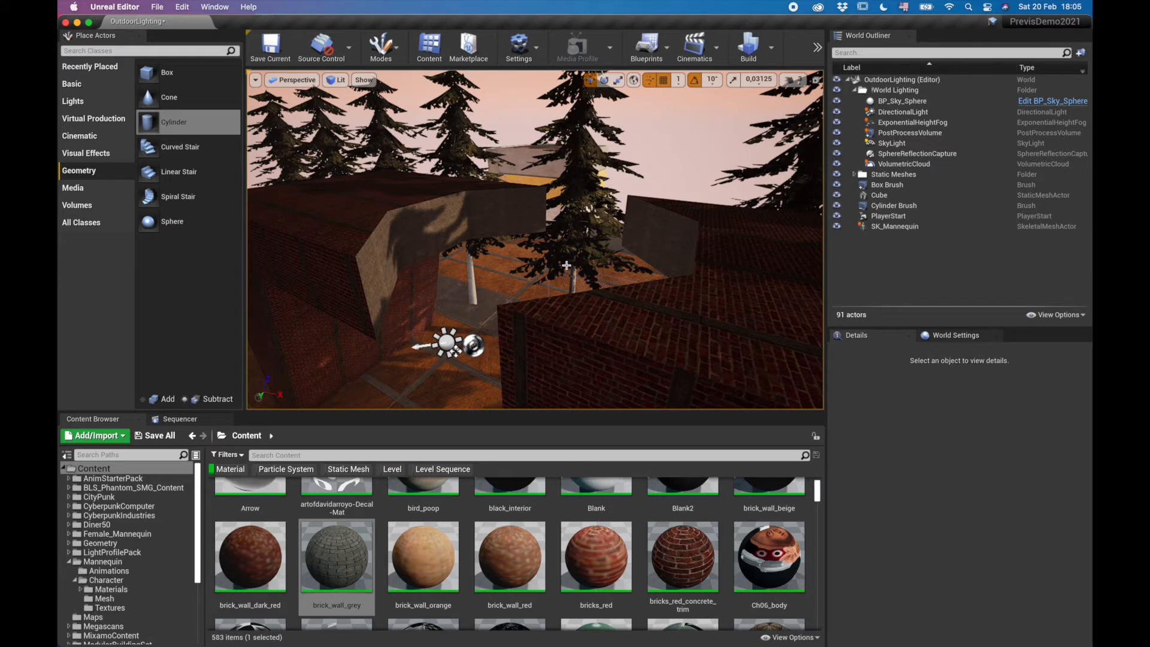
right_click_drag(675, 264, 690, 269)
scroll(670, 535, "up", 2)
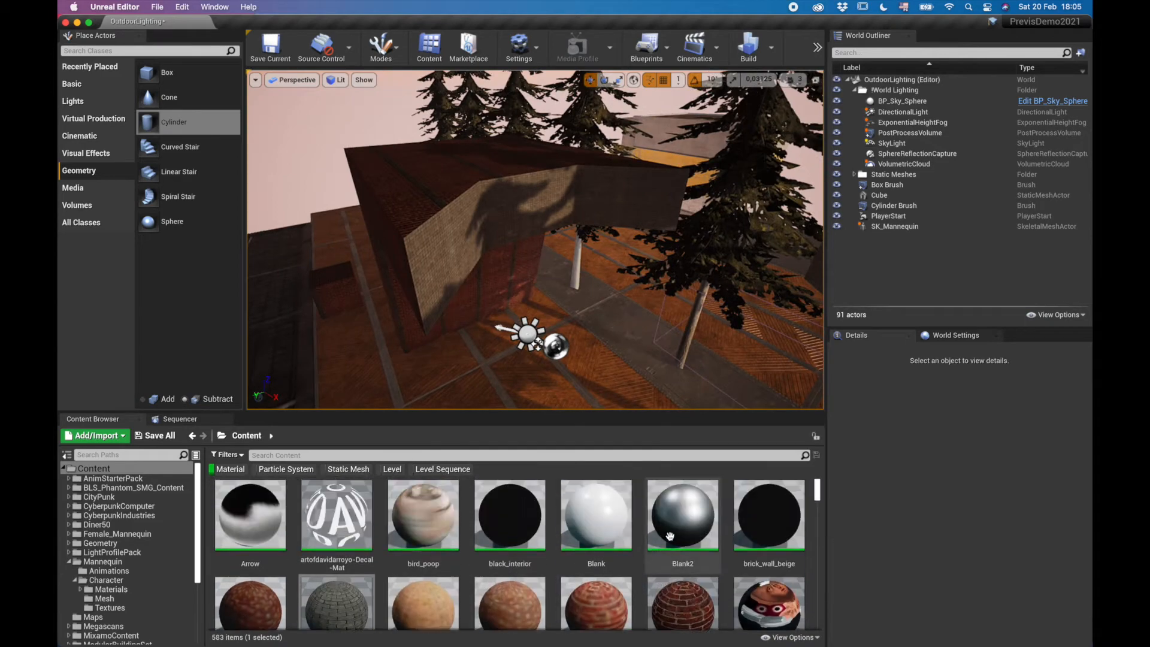
right_click_drag(519, 239, 519, 268)
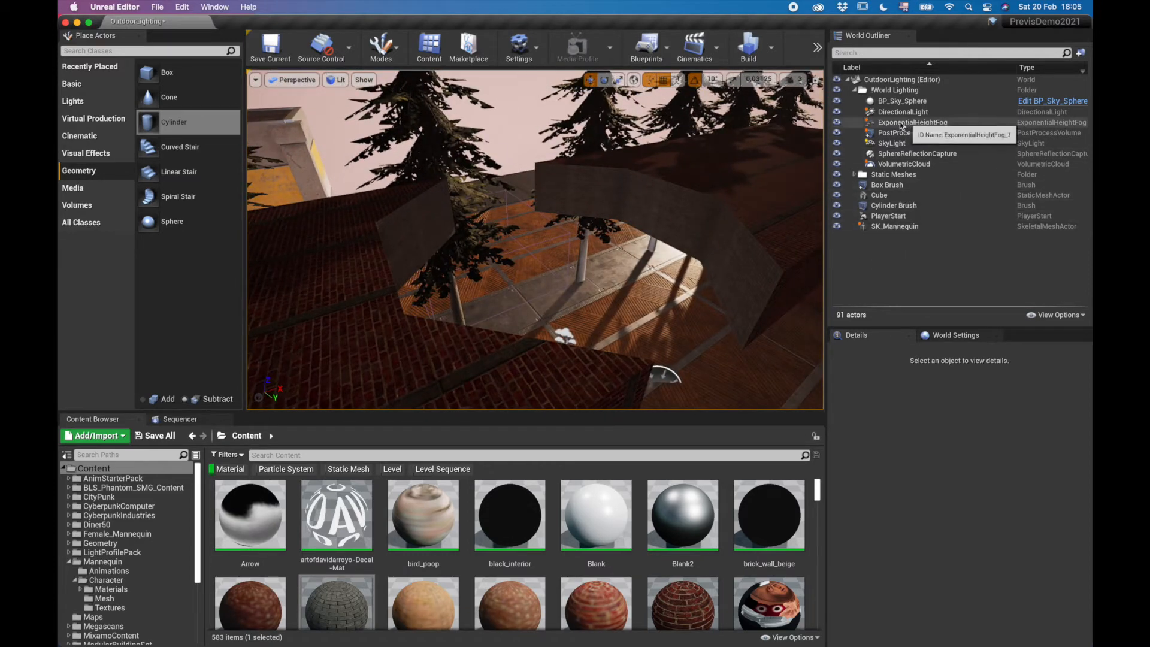
Step: Examine the box brush and cylinder brush in turn, reviewing the cylinder's brush settings and the available brush shapes
left_click(889, 184)
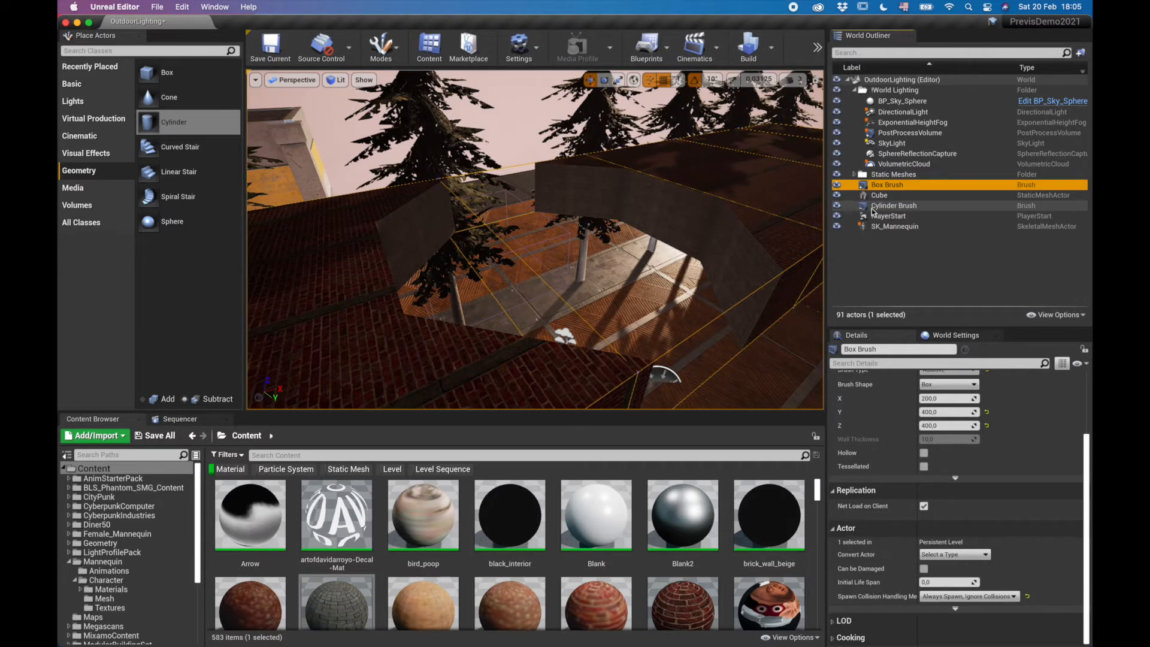
left_click(863, 206)
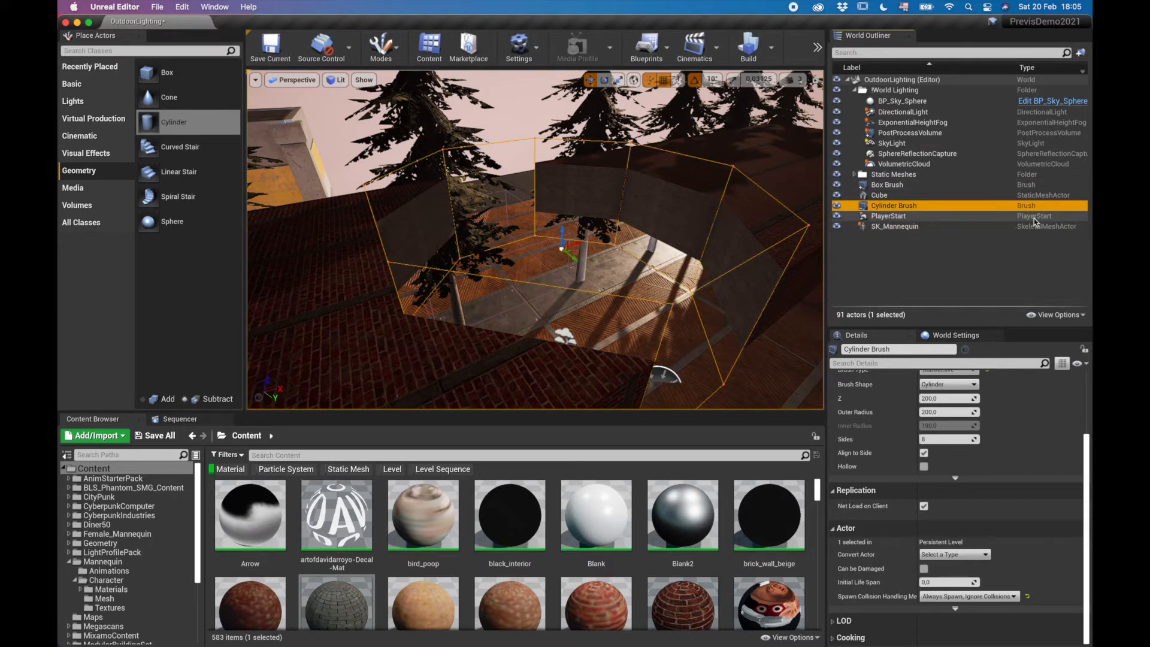
scroll(958, 377, "up", 3)
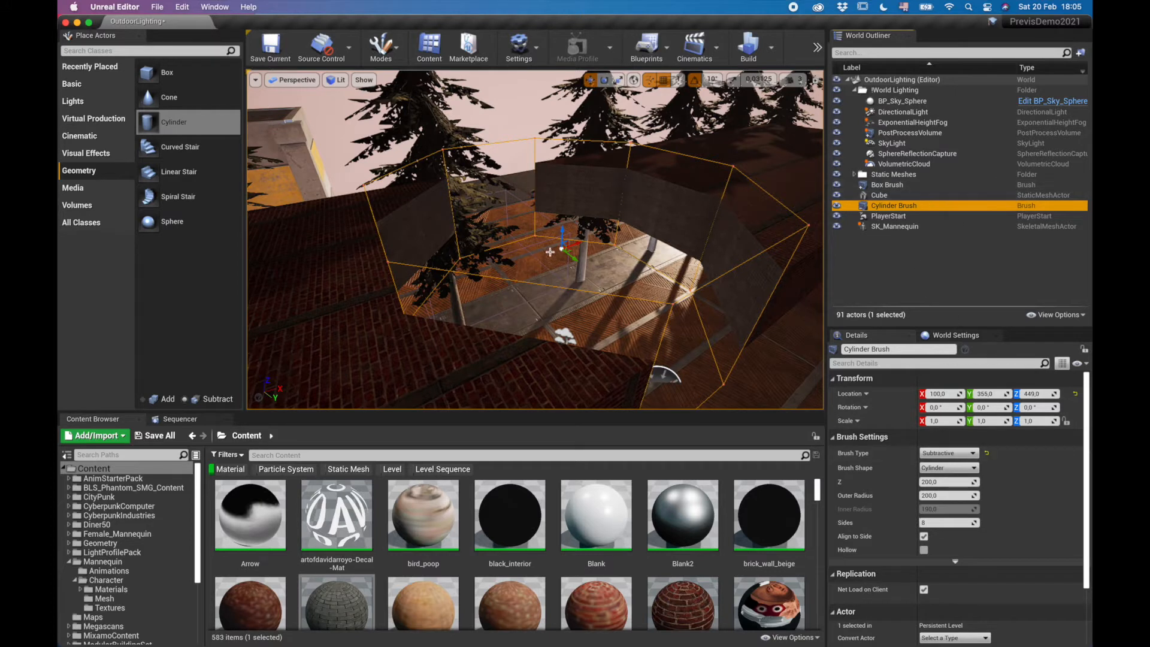
scroll(1017, 514, "down", 1)
scroll(1017, 515, "up", 1)
scroll(953, 488, "up", 1)
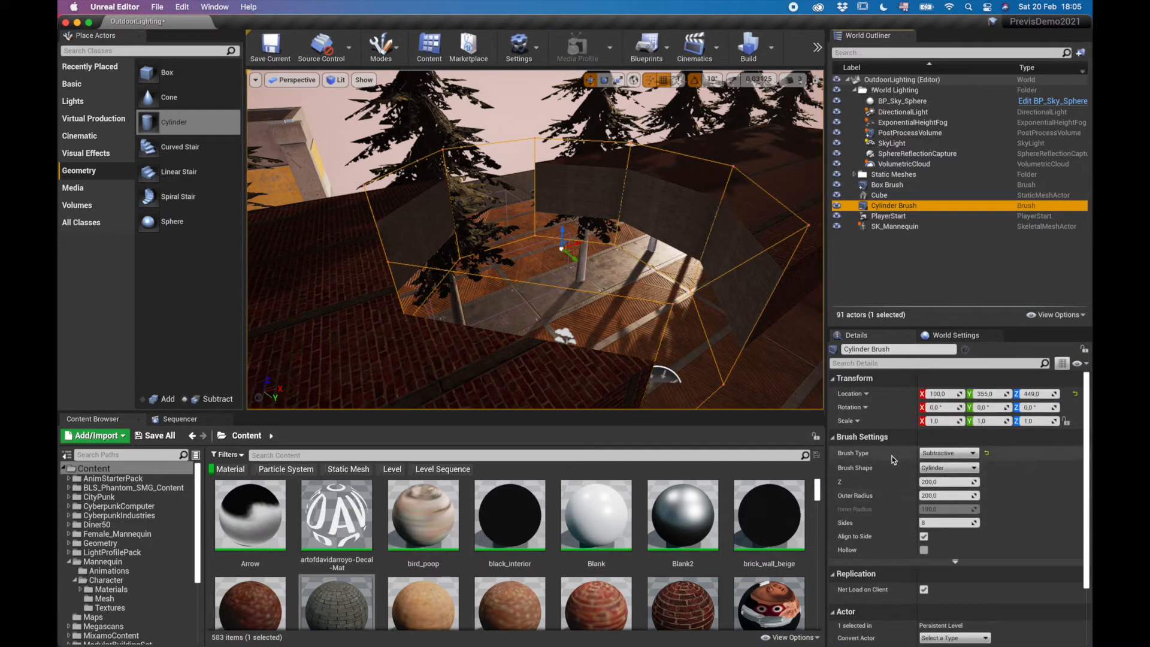
left_click(970, 473)
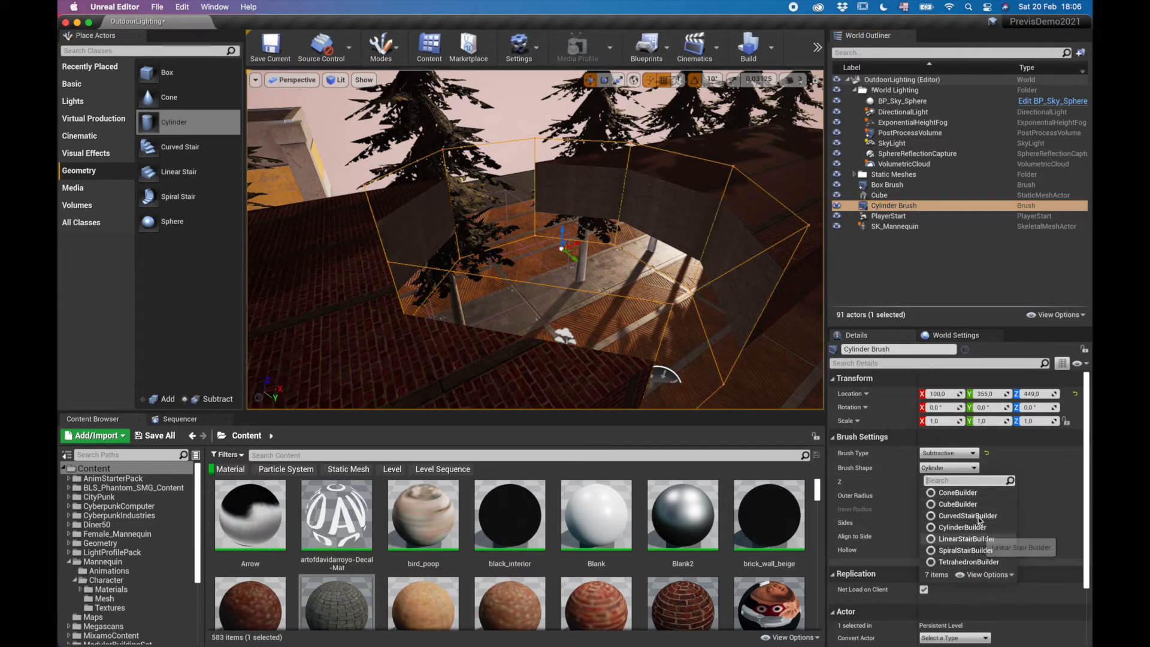
left_click(1041, 463)
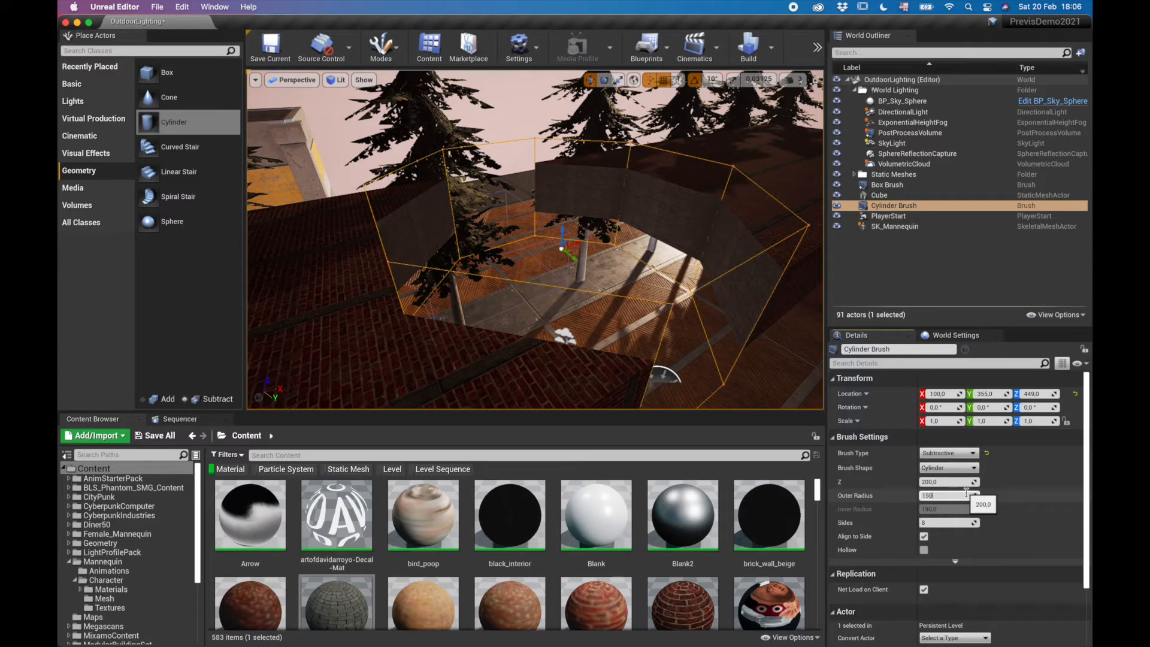
Step: Set the cylinder brush's outer radius to 150
key("Return")
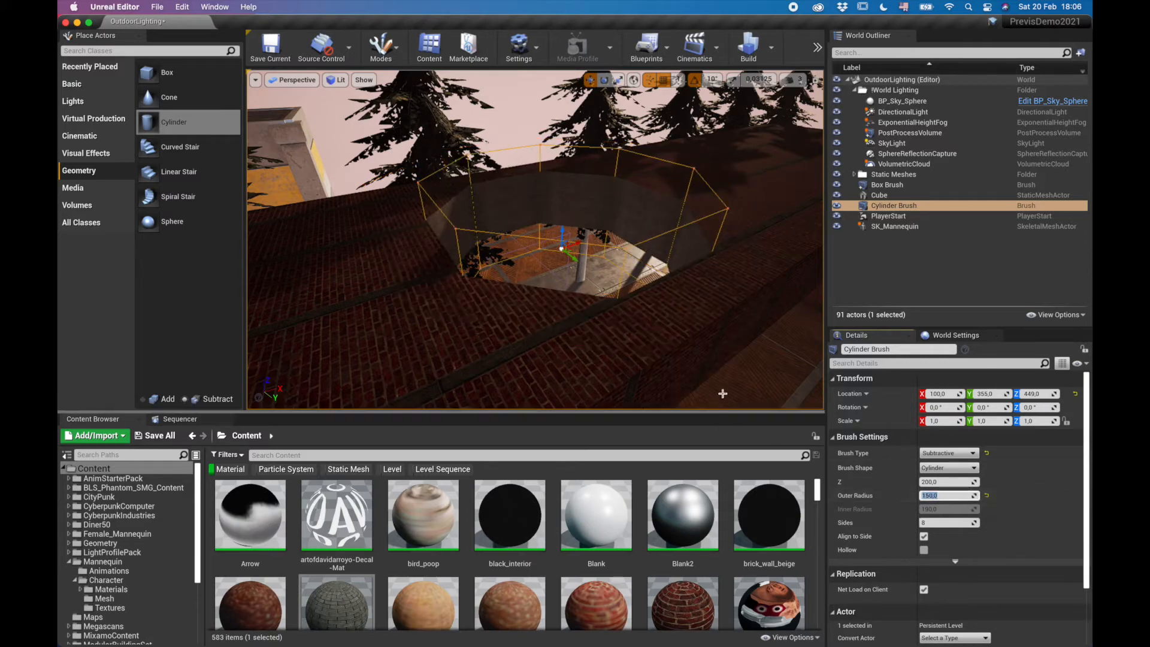
mouse_move(613, 321)
right_mouse_down()
mouse_move(683, 330)
mouse_move(728, 320)
mouse_move(545, 300)
mouse_move(600, 324)
mouse_move(602, 312)
mouse_move(602, 339)
mouse_move(599, 318)
mouse_move(543, 332)
mouse_move(527, 308)
mouse_move(512, 360)
mouse_move(613, 321)
right_mouse_up()
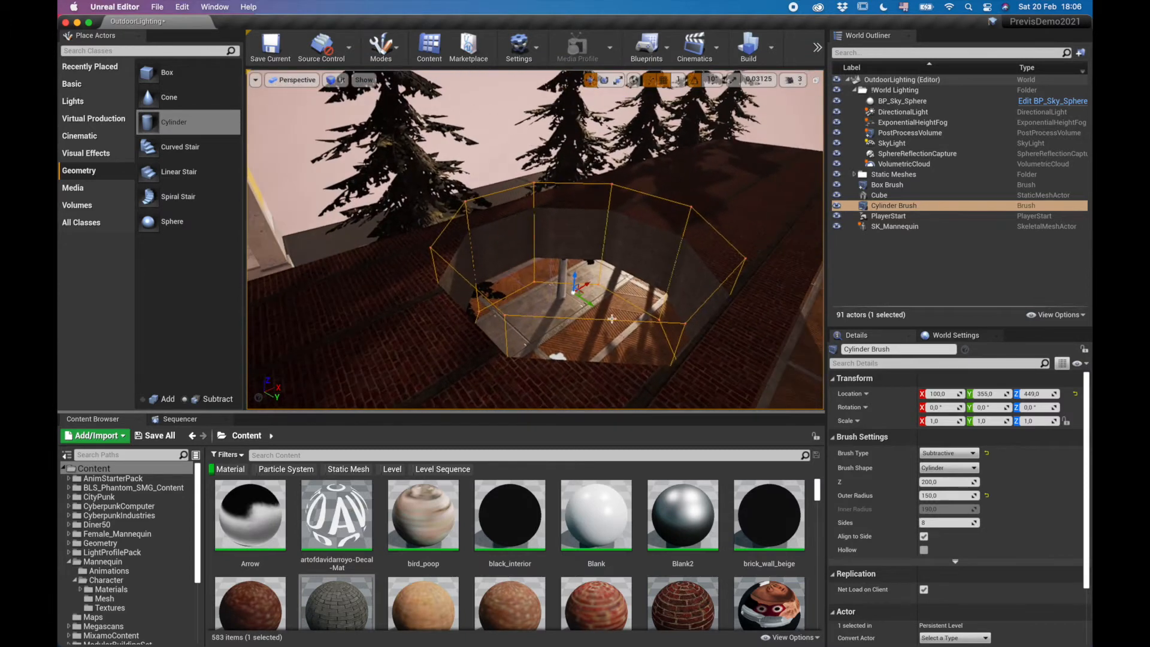
Step: Edit the cylinder brush's geometry, pulling a side face outward with position snapping at 100 to lengthen the hole, and return to selection mode
key("shift+5")
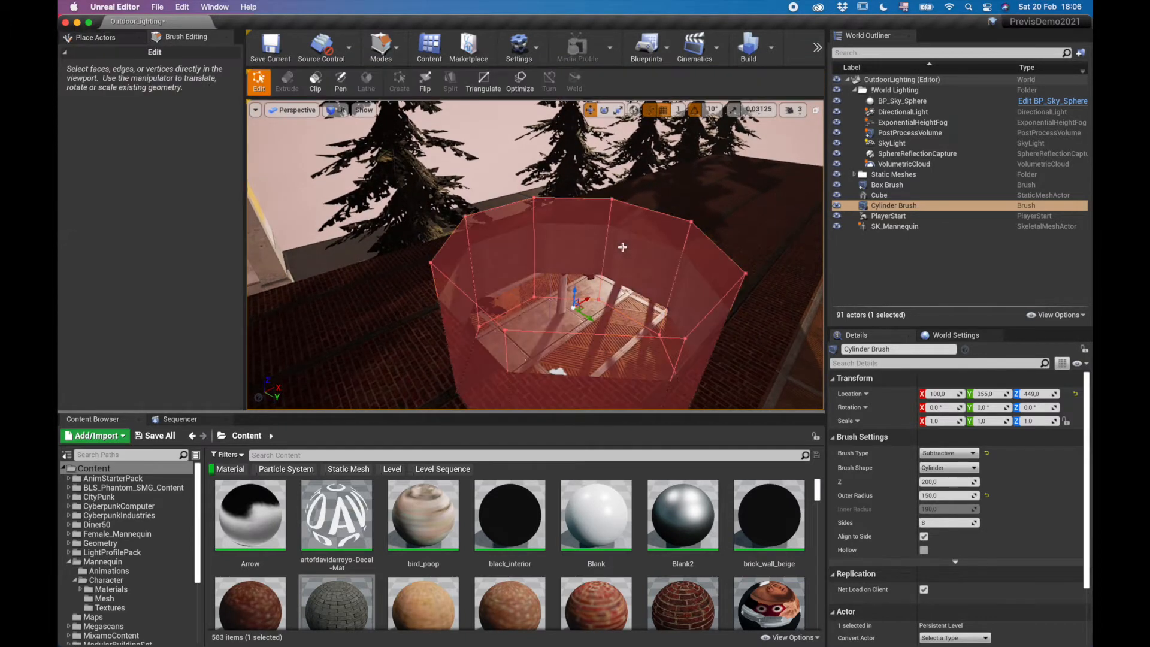
mouse_move(598, 334)
right_mouse_down()
mouse_move(576, 345)
mouse_move(598, 334)
right_mouse_up()
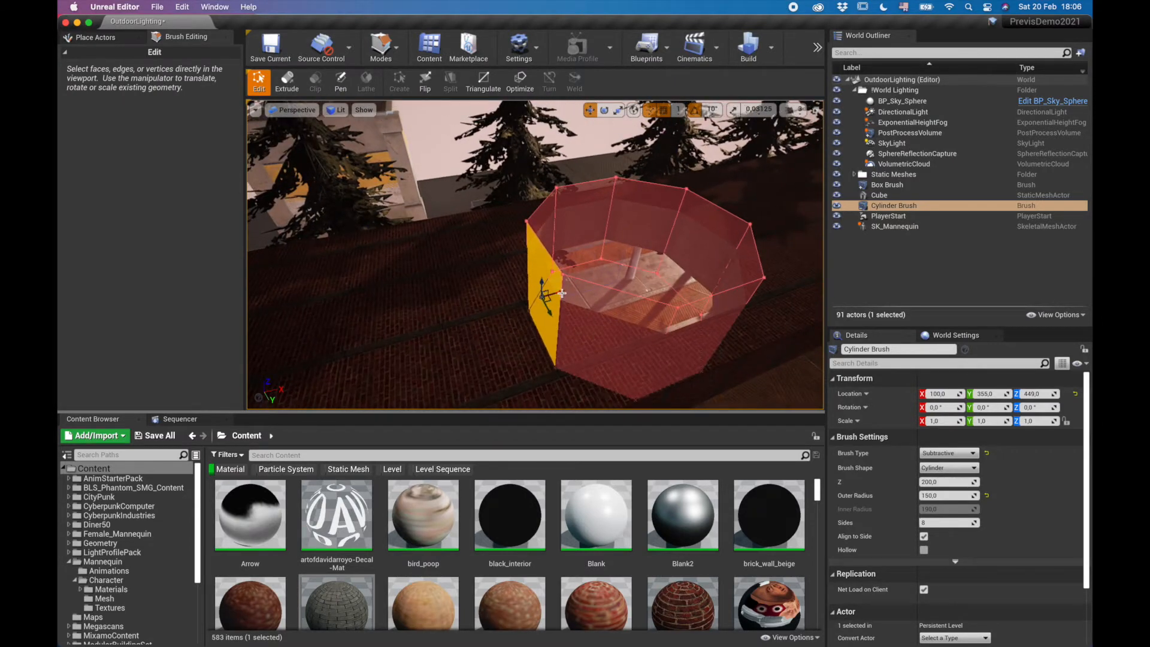
left_click(679, 110)
left_click(694, 184)
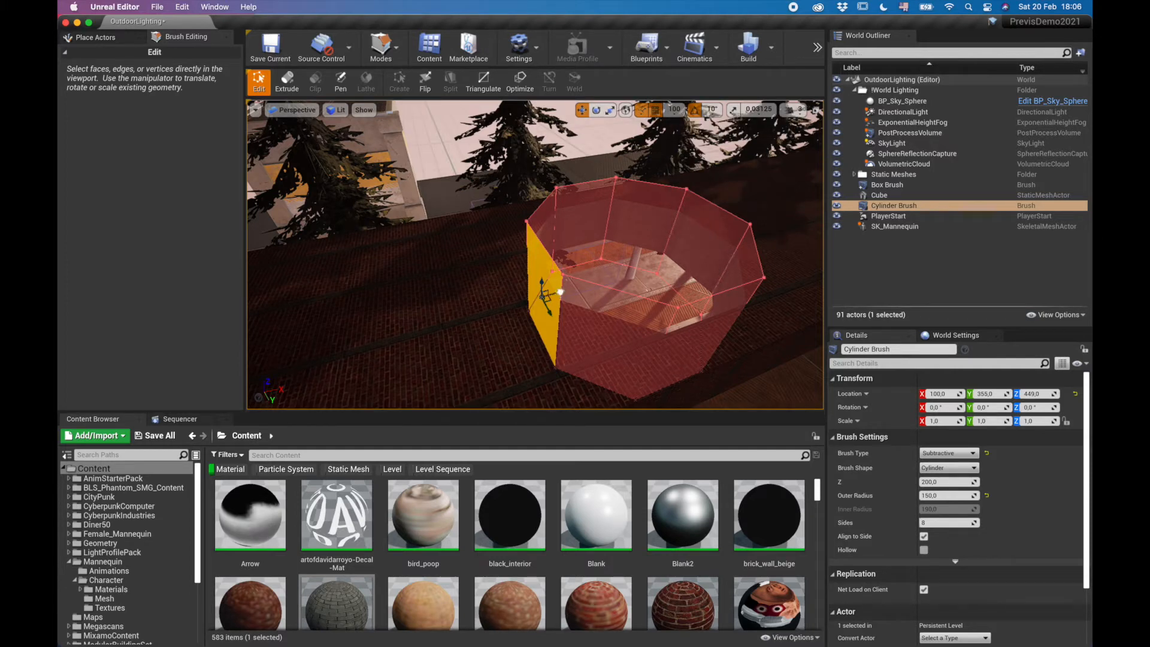
left_click_drag(561, 291, 477, 309)
mouse_move(476, 308)
right_mouse_down()
mouse_move(539, 314)
mouse_move(563, 283)
mouse_move(543, 282)
right_mouse_up()
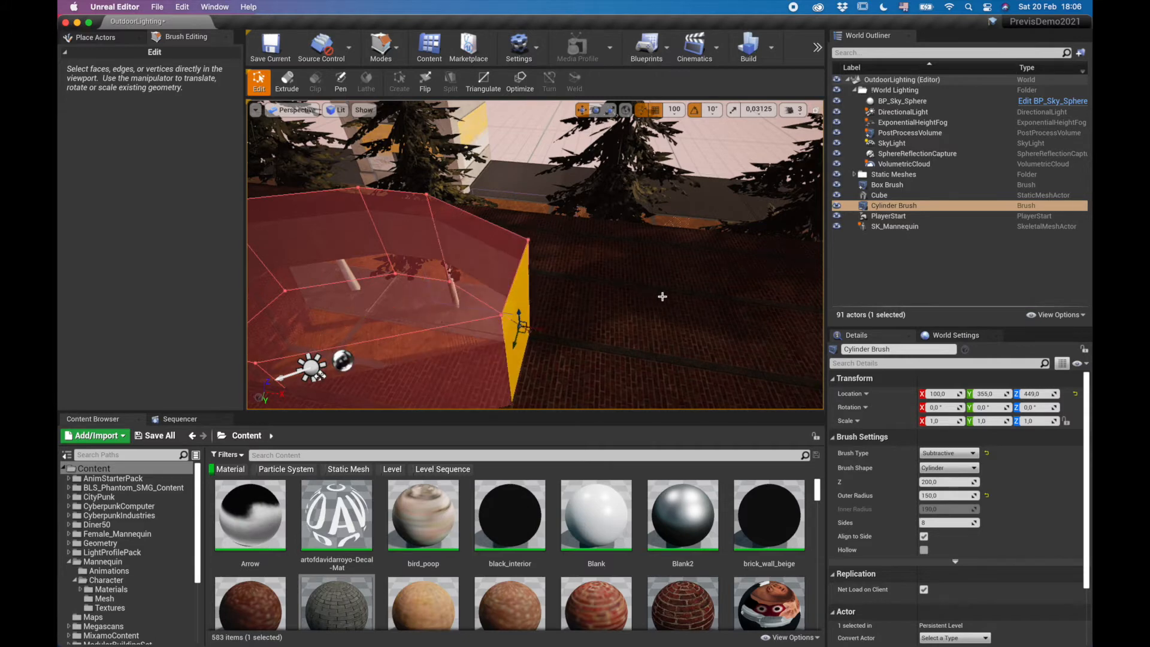
right_click_drag(662, 297, 653, 323)
left_click(619, 300)
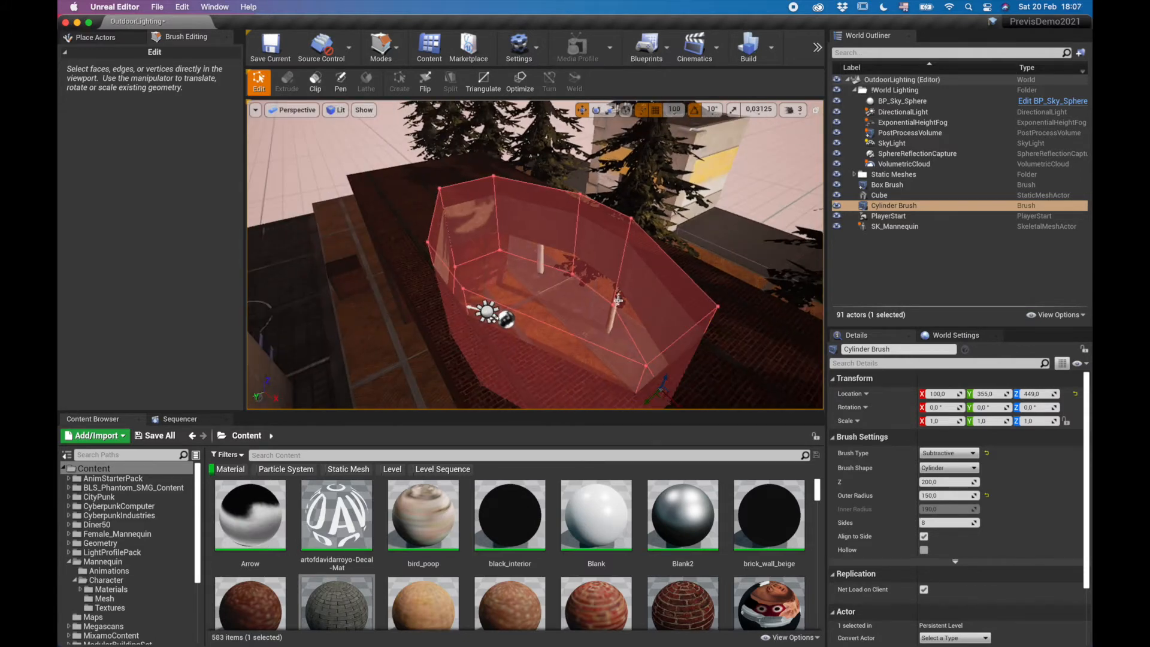
key("shift+1")
Step: Inspect the lengthened hole and review the surface material and surface properties of its grey end wall
mouse_move(625, 290)
right_mouse_down()
mouse_move(707, 273)
mouse_move(764, 300)
mouse_move(800, 297)
right_mouse_up()
mouse_move(623, 294)
left_mouse_down("alt")
mouse_move(617, 198)
mouse_move(629, 144)
mouse_move(662, 135)
left_mouse_up("alt")
mouse_move(539, 239)
right_mouse_down()
mouse_move(510, 270)
mouse_move(512, 291)
mouse_move(359, 243)
mouse_move(329, 252)
mouse_move(315, 285)
mouse_move(306, 275)
mouse_move(366, 288)
mouse_move(317, 287)
mouse_move(299, 305)
right_mouse_up()
key("Escape")
mouse_move(689, 351)
right_mouse_down()
mouse_move(716, 343)
mouse_move(728, 355)
mouse_move(690, 351)
right_mouse_up()
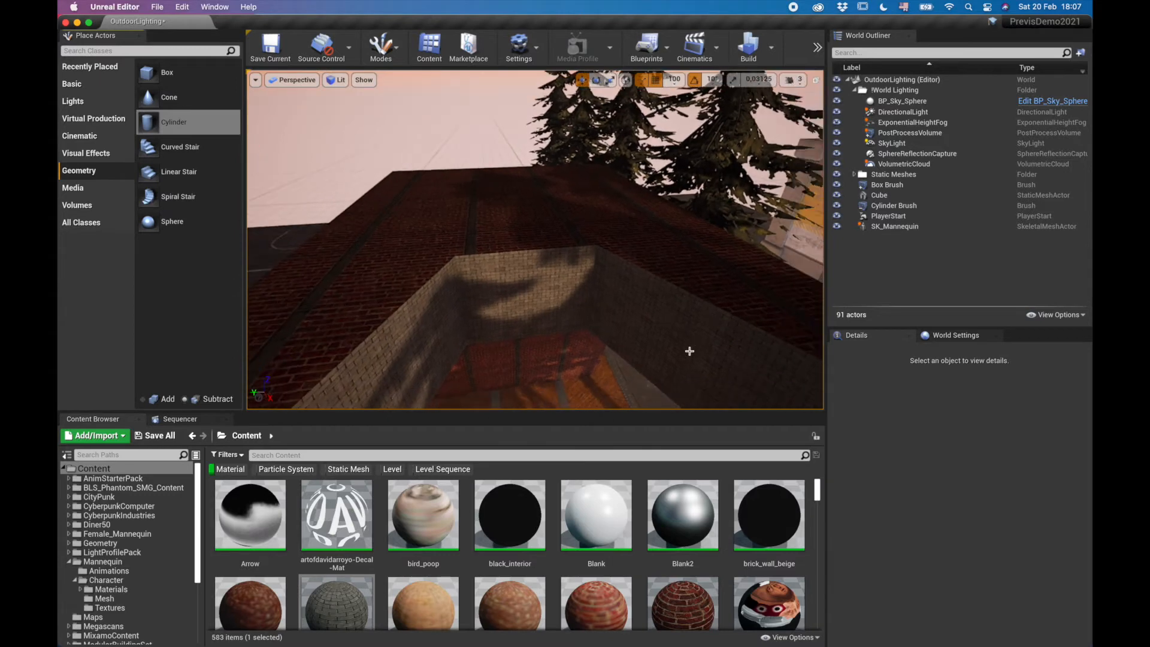
left_click(558, 303)
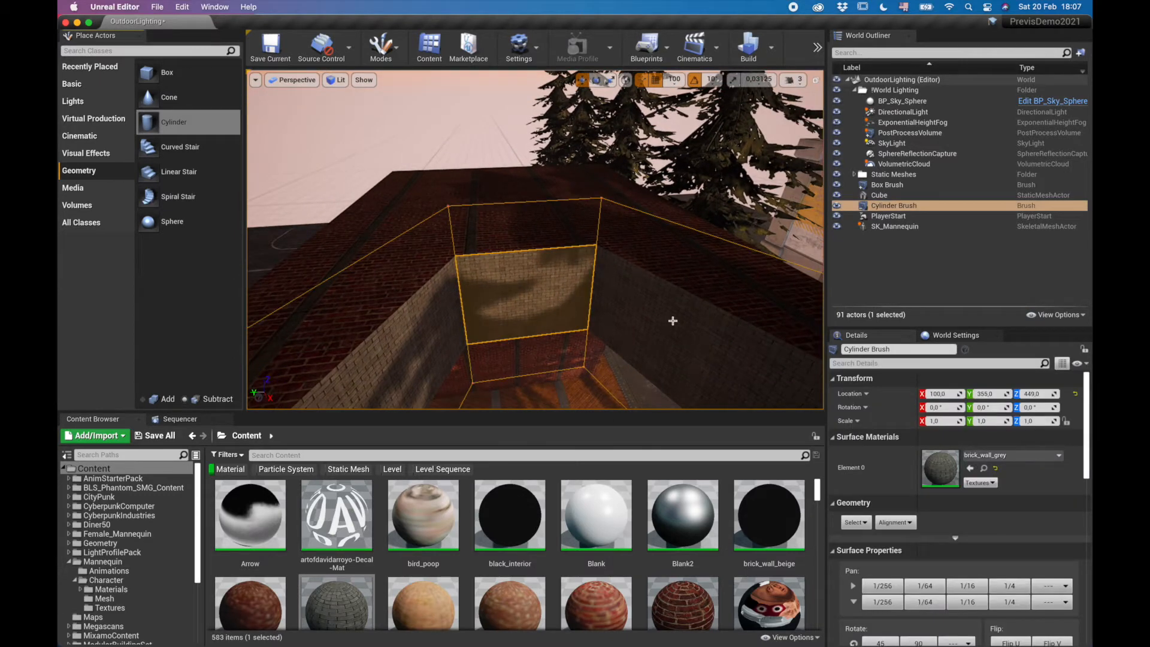
scroll(939, 517, "down", 5)
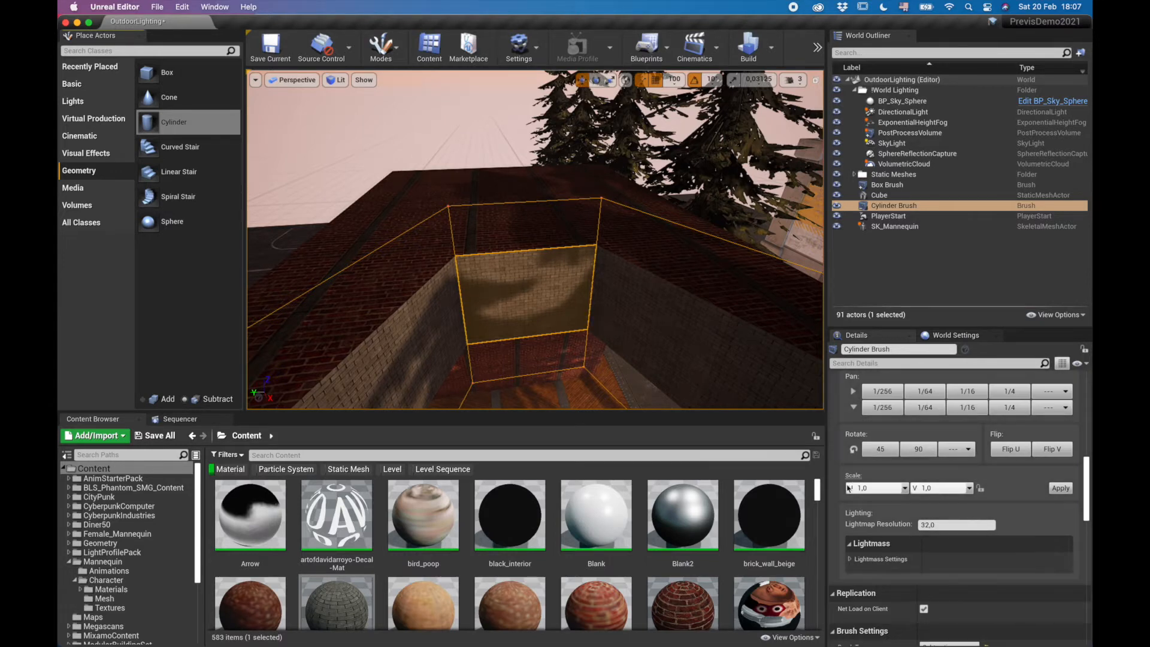
mouse_move(517, 332)
right_mouse_down()
mouse_move(492, 290)
mouse_move(519, 332)
mouse_move(518, 321)
mouse_move(521, 366)
mouse_move(419, 303)
right_mouse_up()
key("Escape")
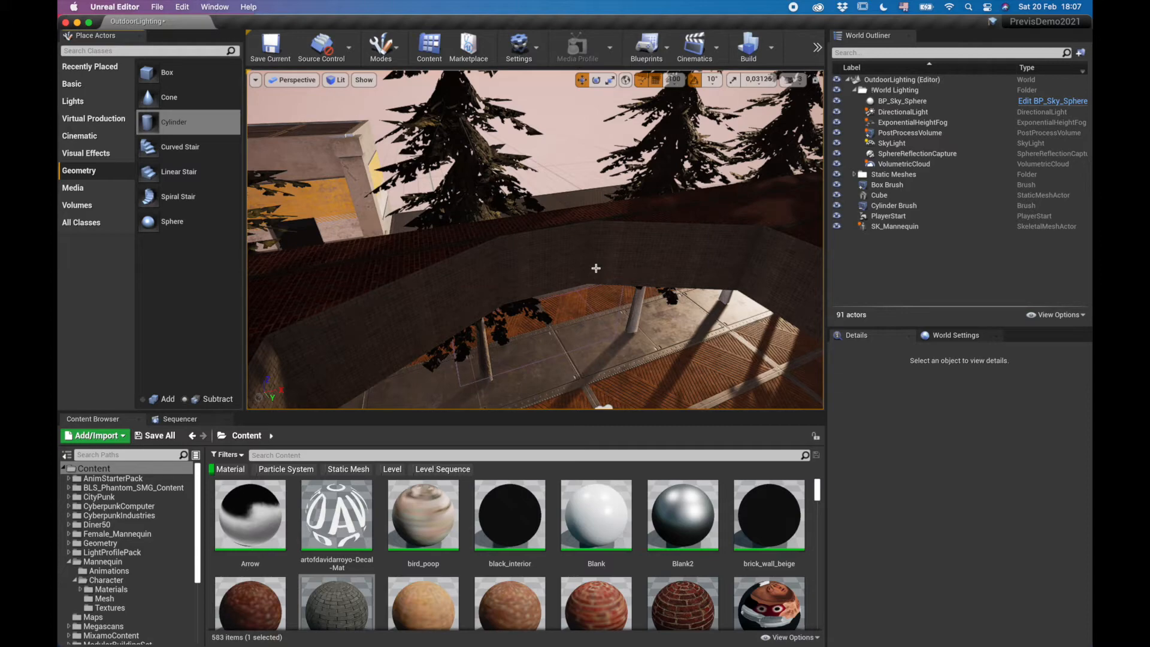
Step: Select the box brush's brick top surface and review its transform, material and surface properties
mouse_move(441, 320)
right_mouse_down()
mouse_move(474, 323)
mouse_move(465, 354)
mouse_move(467, 329)
mouse_move(527, 332)
mouse_move(595, 204)
mouse_move(575, 210)
mouse_move(617, 233)
mouse_move(575, 245)
mouse_move(542, 237)
mouse_move(713, 267)
right_mouse_up()
left_click(596, 205)
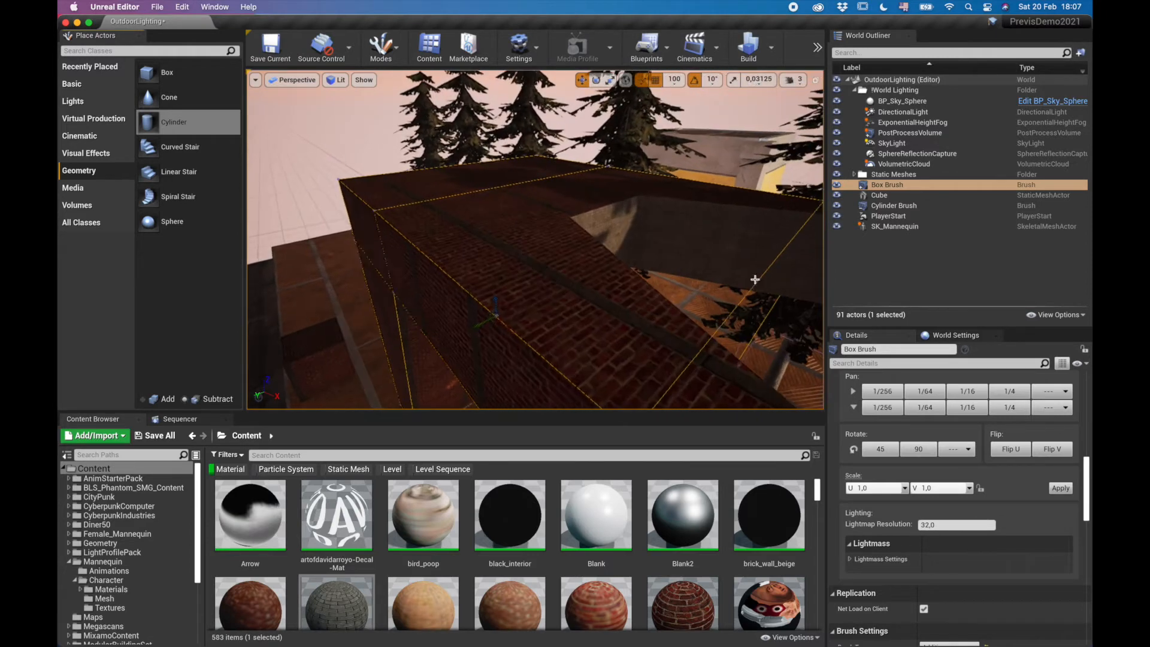
scroll(968, 497, "up", 5)
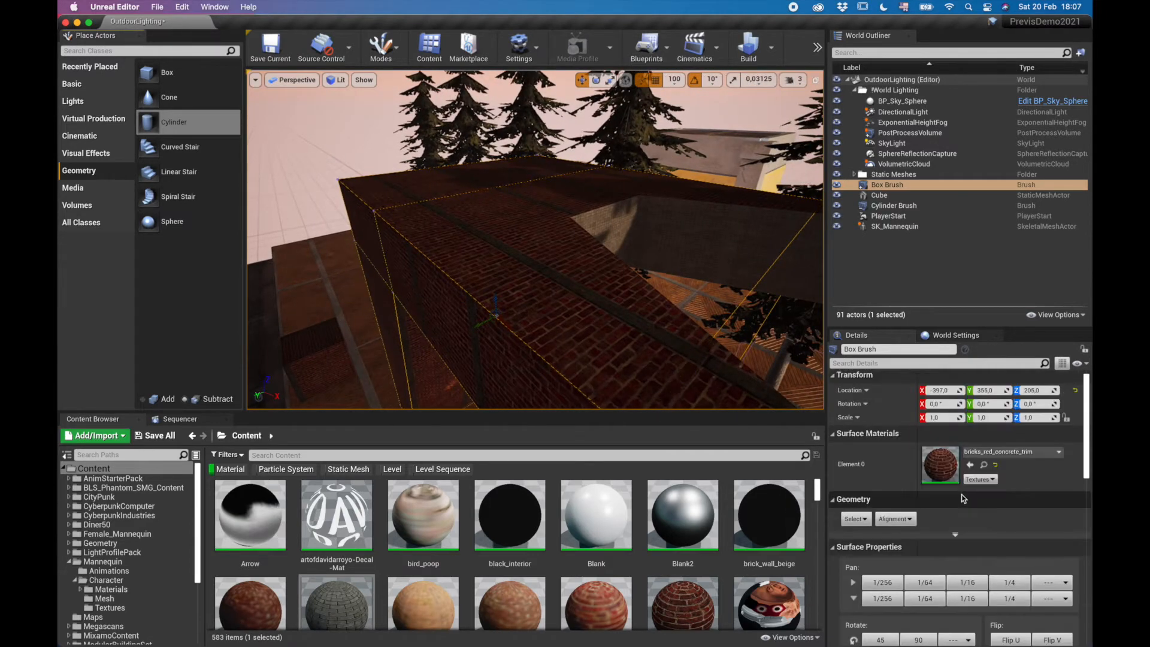
scroll(964, 505, "down", 10)
scroll(983, 515, "up", 10)
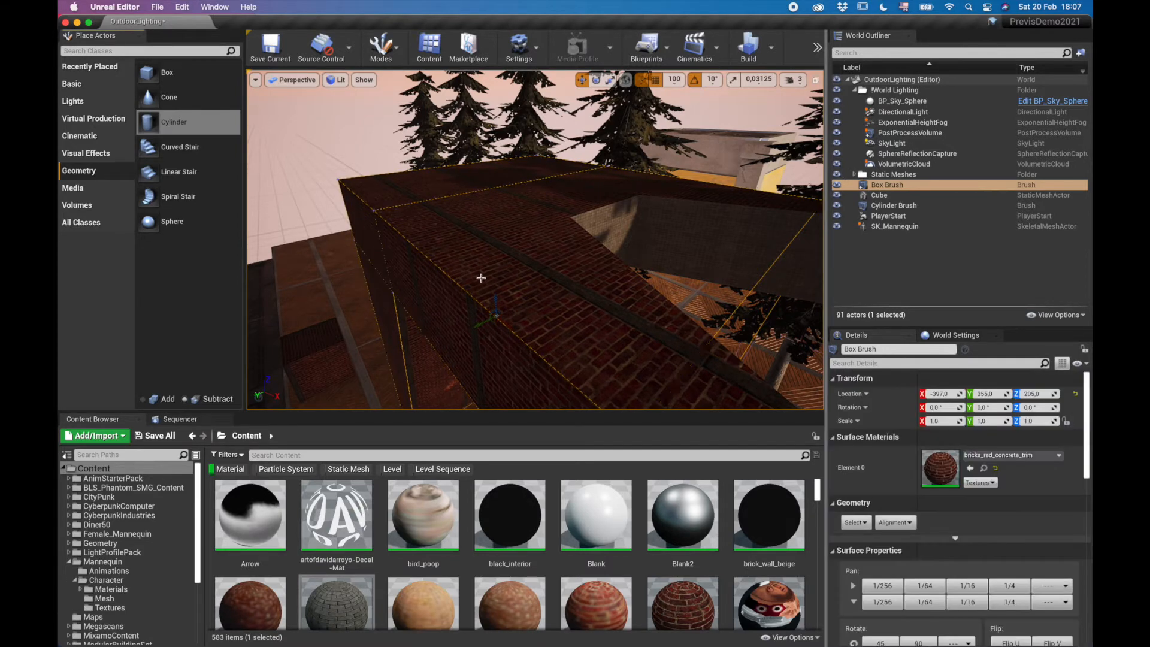
Step: Switch the box brush to geometry editing and select faces on its top to review the available brush operations
key("shift+5")
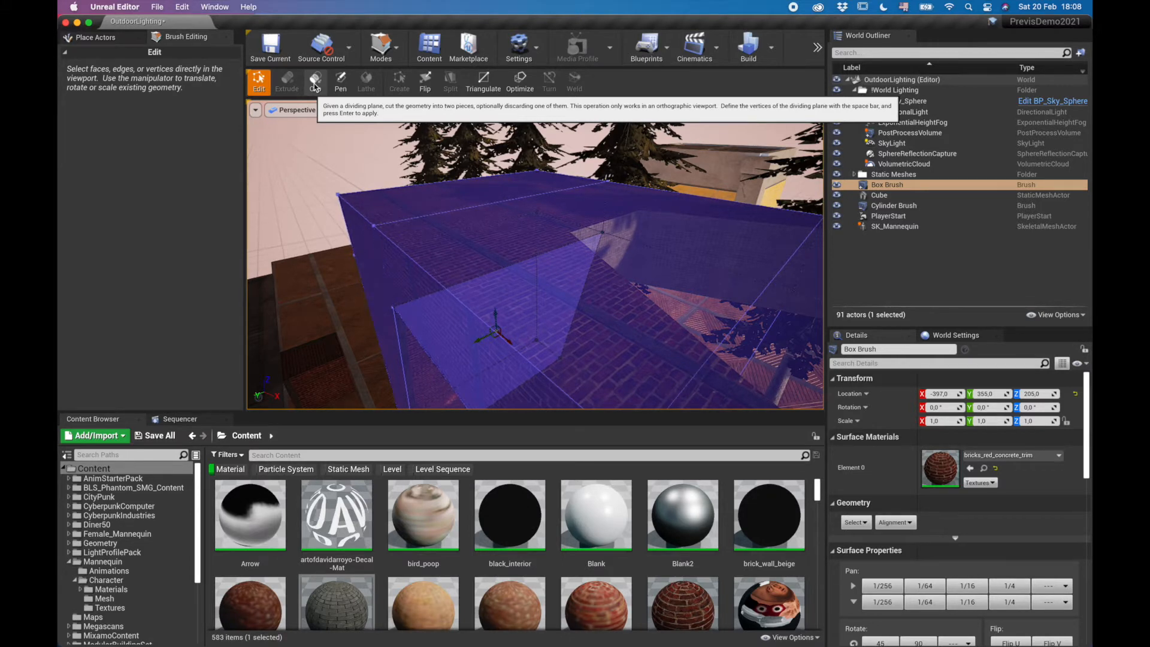
mouse_move(558, 285)
right_mouse_down()
mouse_move(671, 299)
mouse_move(529, 267)
mouse_move(539, 267)
right_mouse_up()
left_click(563, 263)
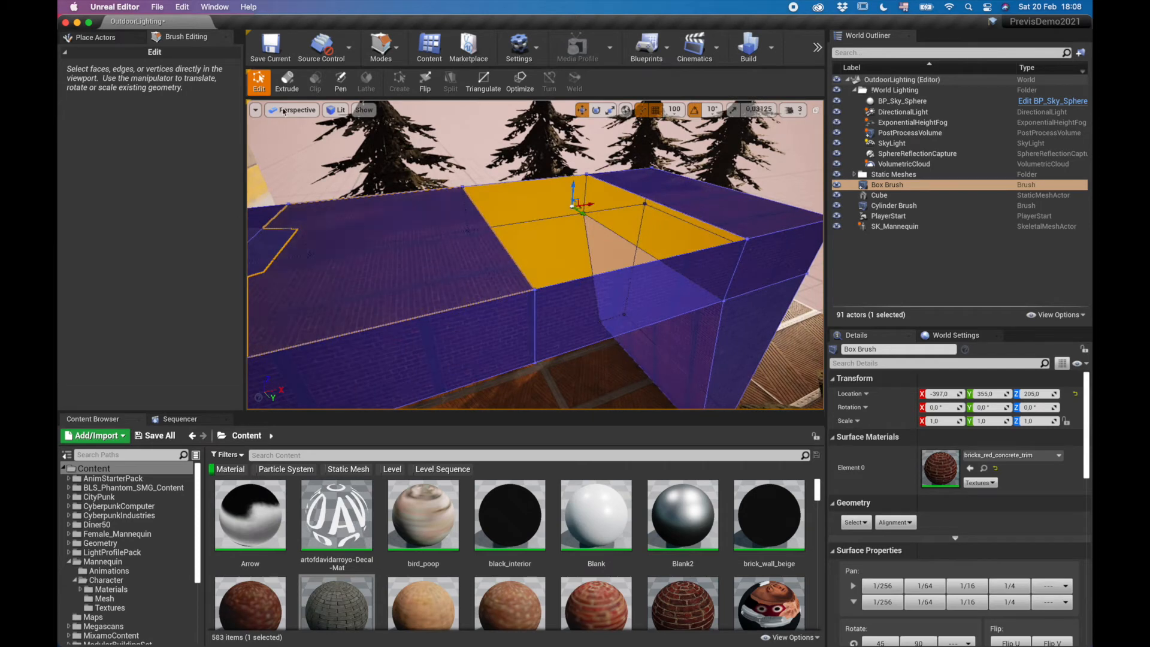
left_click(389, 258)
mouse_move(389, 257)
right_mouse_down()
mouse_move(324, 264)
mouse_move(318, 248)
right_mouse_up()
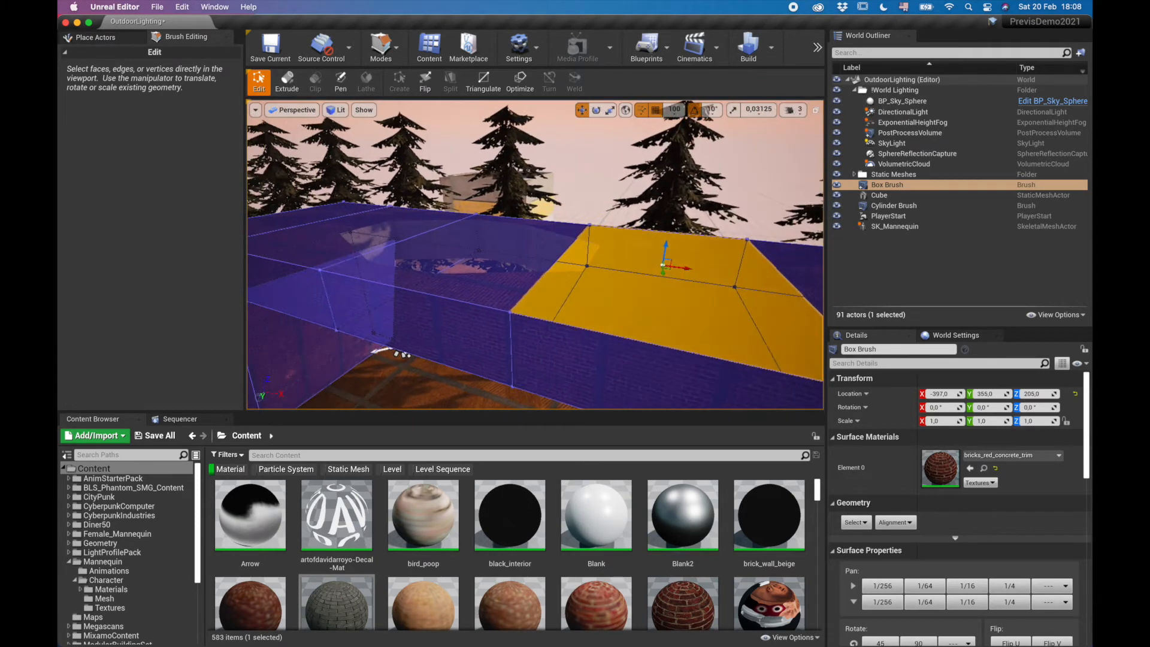
Step: Review the Clip operation's settings for the box brush, reselect a top face in Edit, and return to selection mode
key("Escape")
left_click(315, 84)
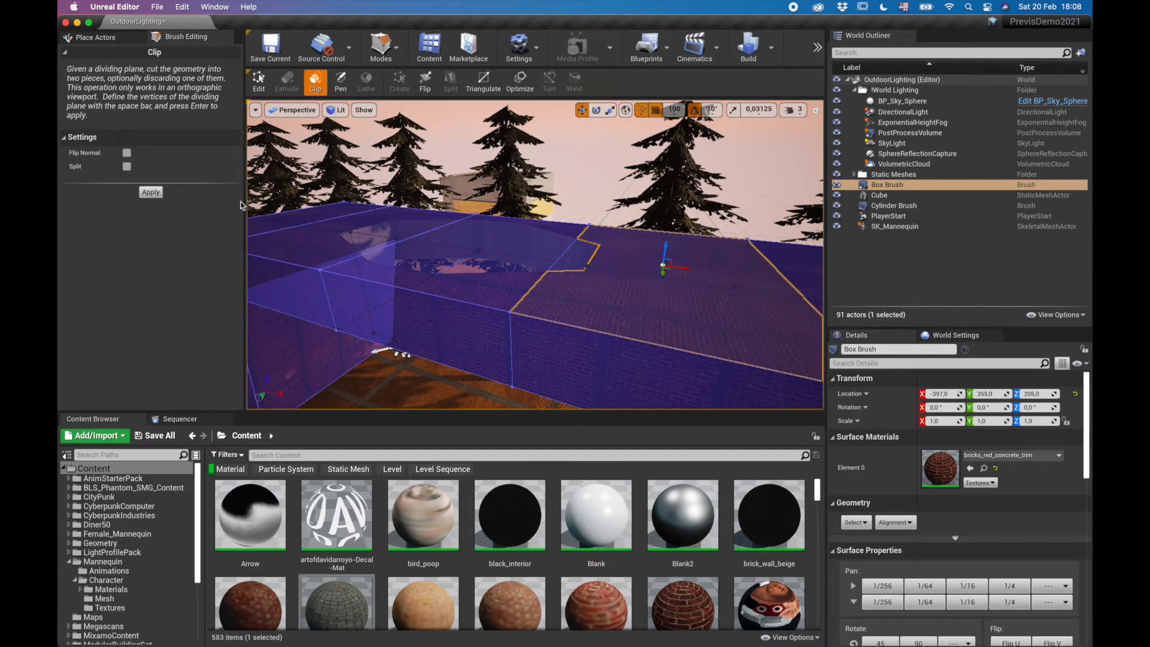
mouse_move(383, 251)
right_mouse_down()
mouse_move(491, 258)
mouse_move(413, 254)
mouse_move(461, 252)
right_mouse_up()
key("Escape")
left_click(608, 245)
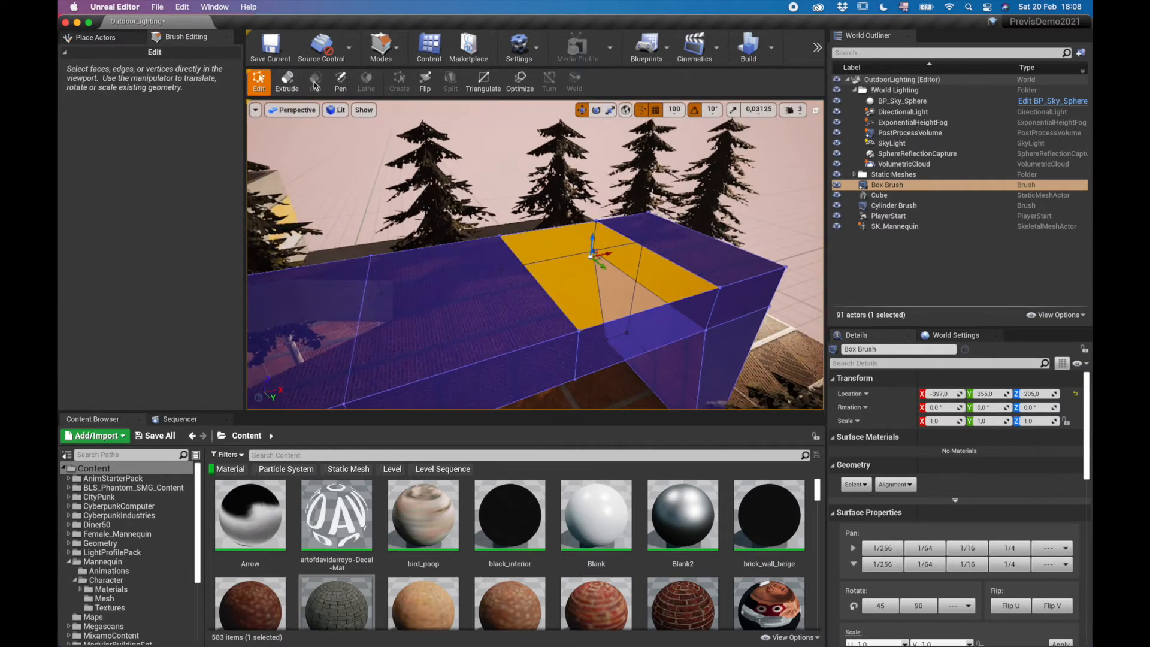
mouse_move(480, 255)
right_mouse_down()
mouse_move(372, 261)
mouse_move(504, 255)
mouse_move(449, 248)
mouse_move(513, 264)
mouse_move(486, 267)
mouse_move(492, 257)
right_mouse_up()
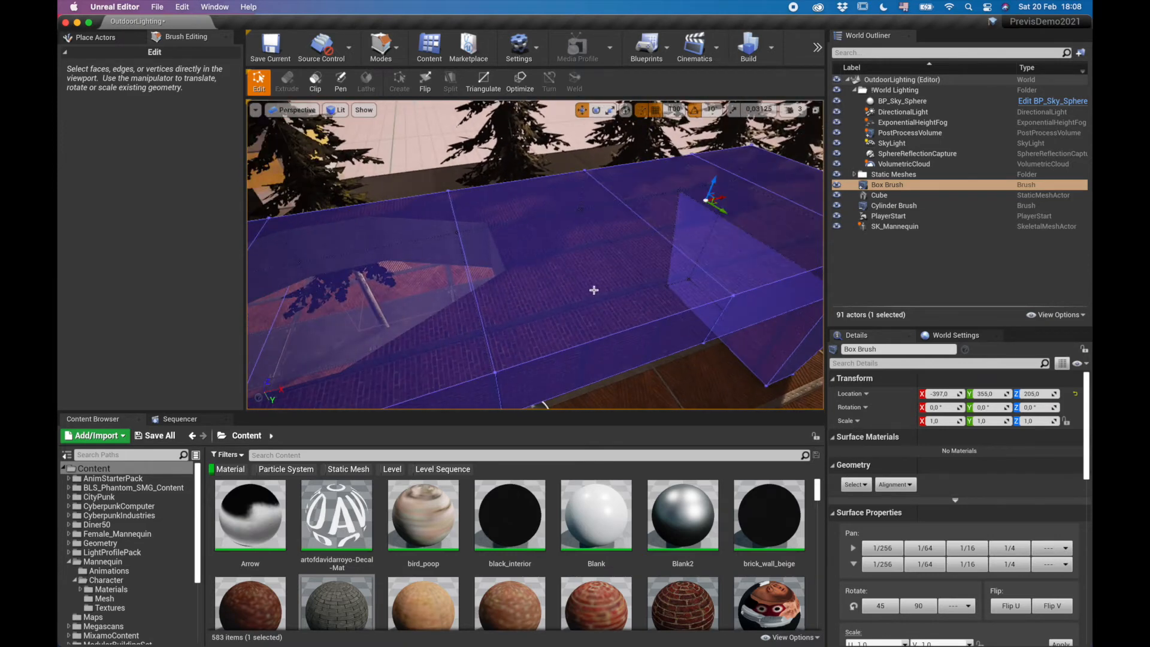
key("shift+1")
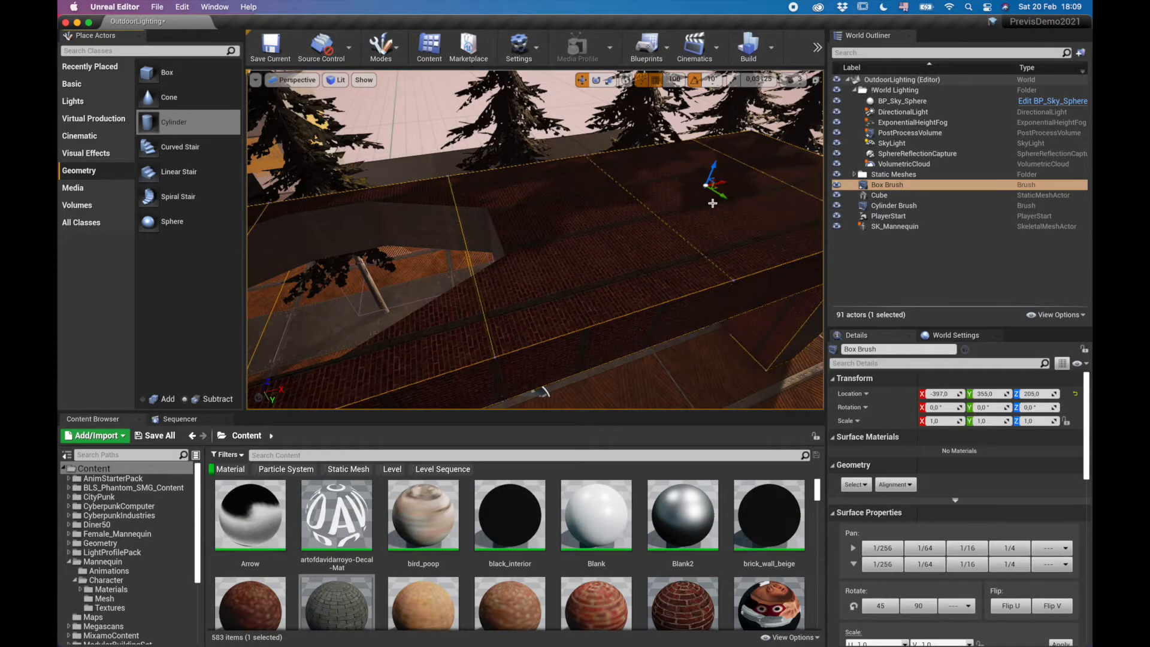
Step: Place a linear stair brush on the ground near the mannequin and brick block, and set its brush type to Additive
mouse_move(695, 218)
right_mouse_down()
mouse_move(558, 228)
mouse_move(665, 223)
mouse_move(689, 210)
mouse_move(656, 236)
mouse_move(491, 237)
mouse_move(698, 235)
right_mouse_up()
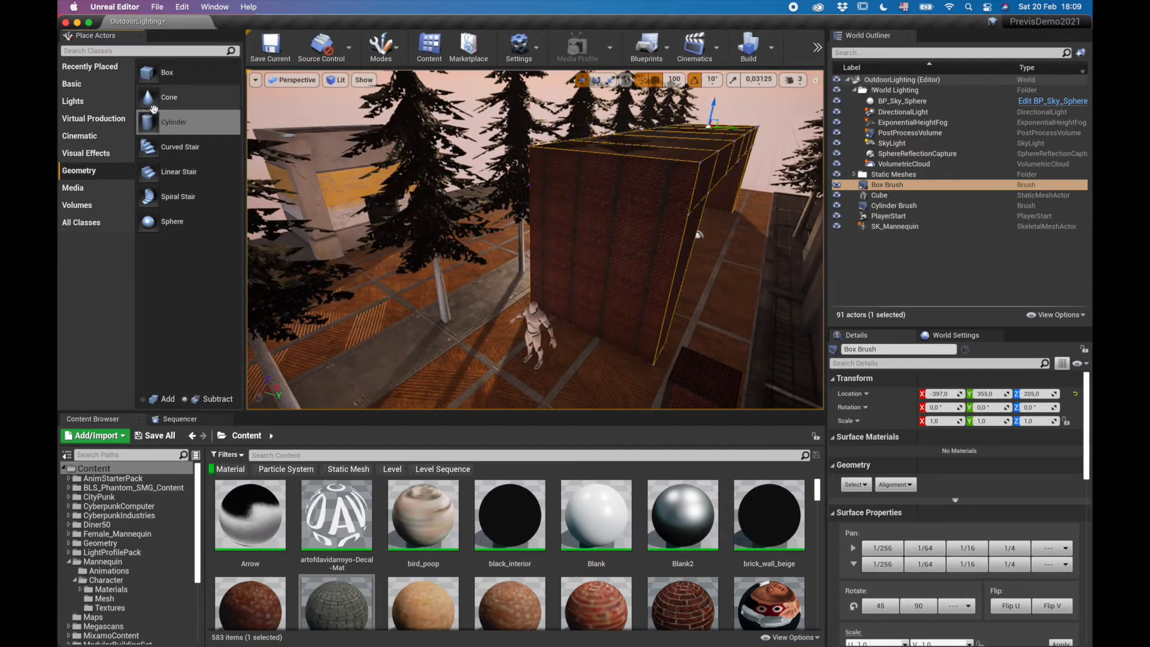
left_click_drag(154, 173, 591, 374)
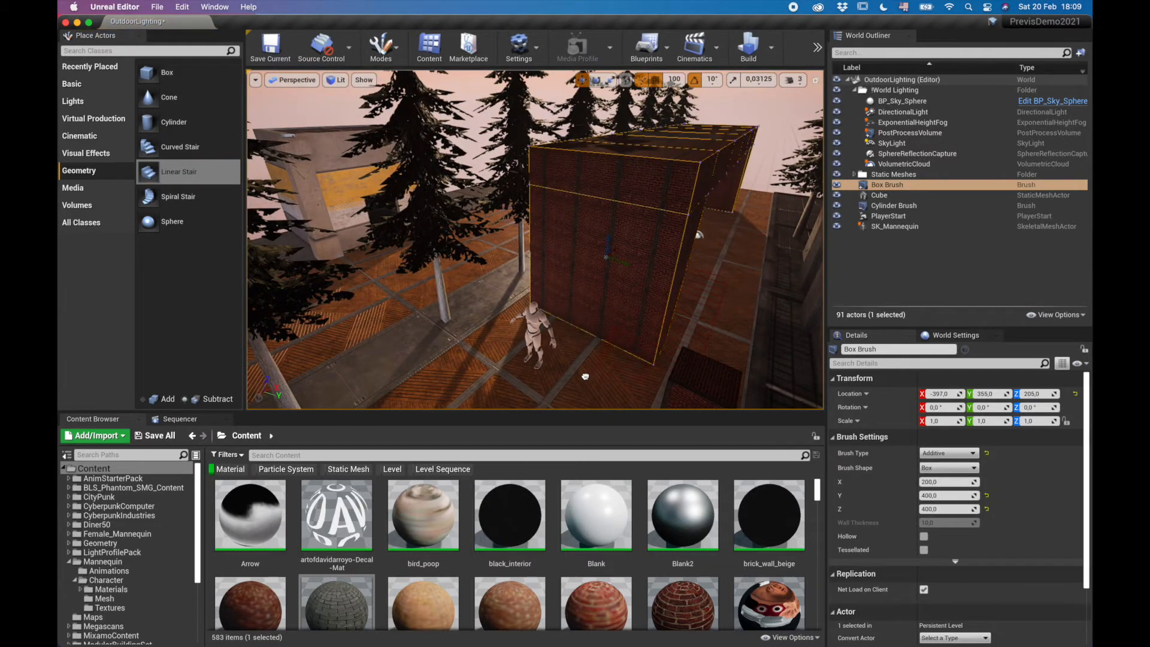
mouse_move(513, 398)
left_mouse_down()
mouse_move(513, 450)
mouse_move(407, 371)
left_mouse_up()
mouse_move(406, 371)
right_mouse_down()
mouse_move(401, 318)
mouse_move(390, 327)
mouse_move(361, 309)
right_mouse_up()
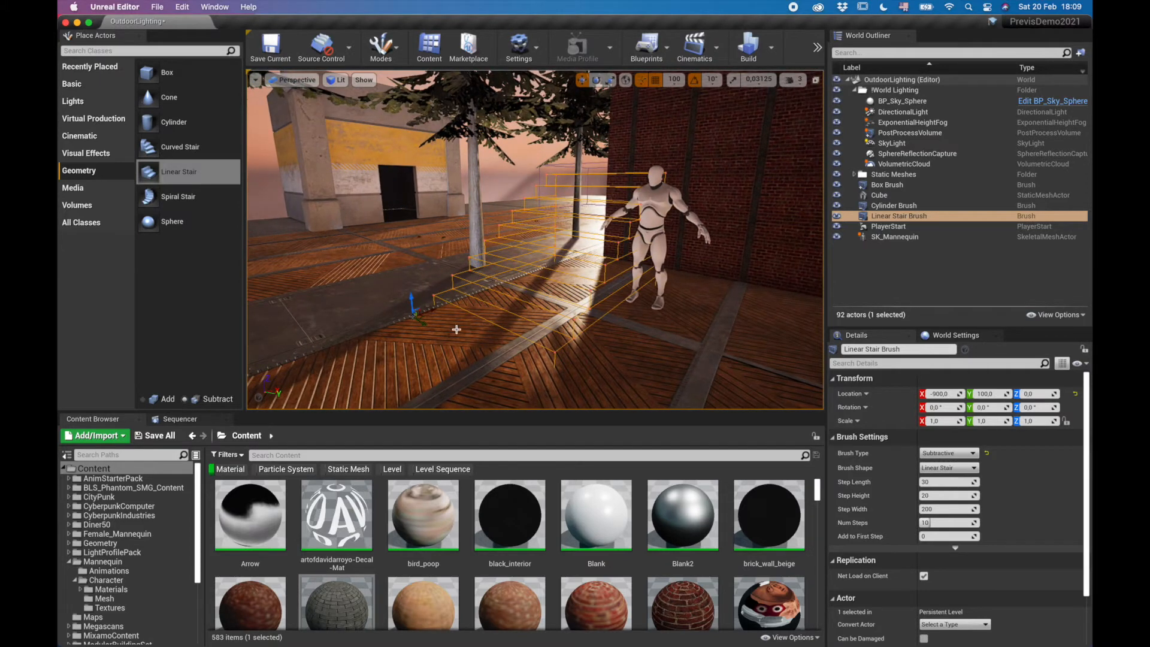
left_click(862, 217)
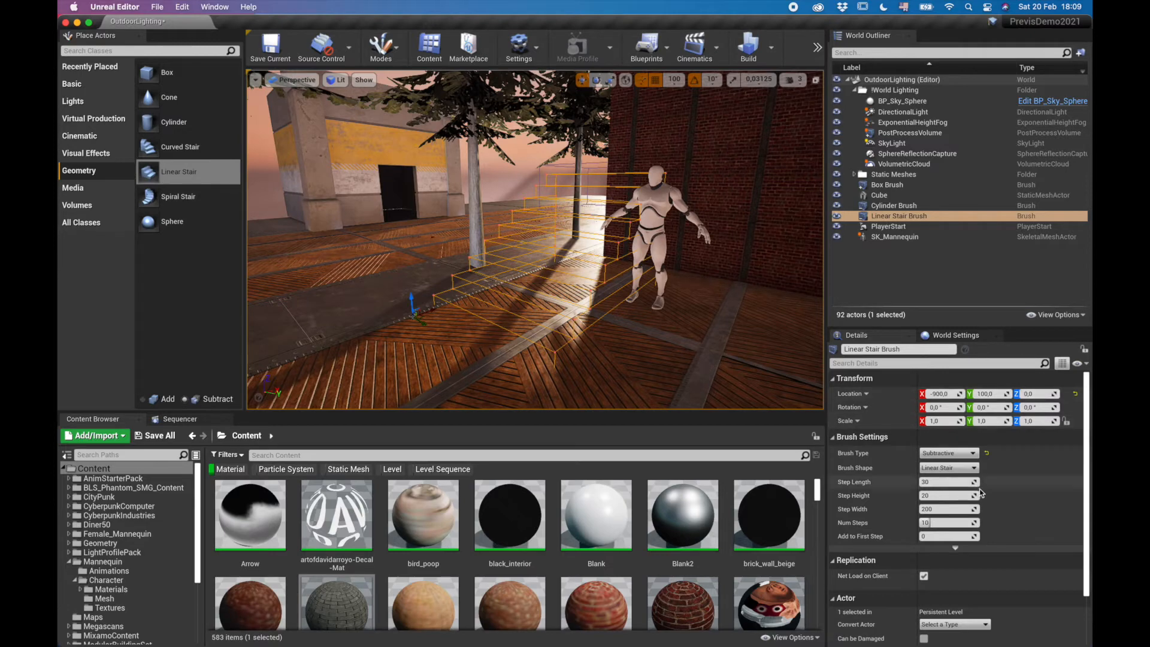
left_click(971, 454)
left_click(933, 463)
Step: Move the stair brush along the ground toward the brick block's end wall, to X -800 and Y 300
right_click_drag(521, 214, 537, 236)
left_click(538, 236)
left_click_drag(538, 248, 302, 240)
left_click(513, 249)
left_click(474, 269)
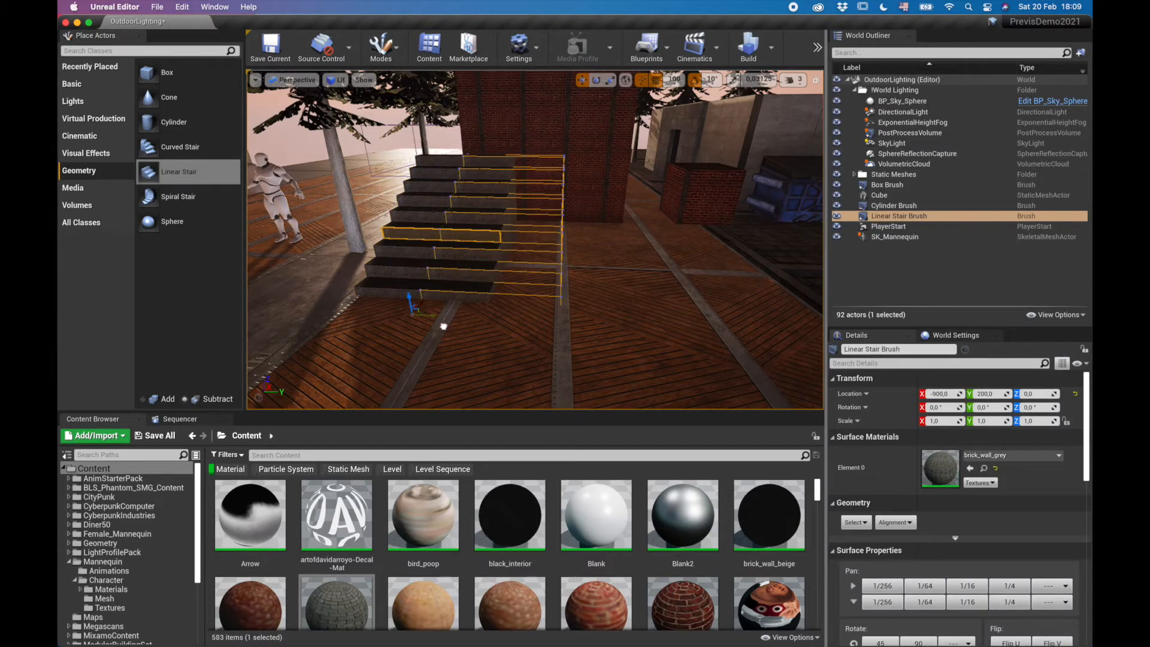
right_click_drag(477, 336, 471, 308)
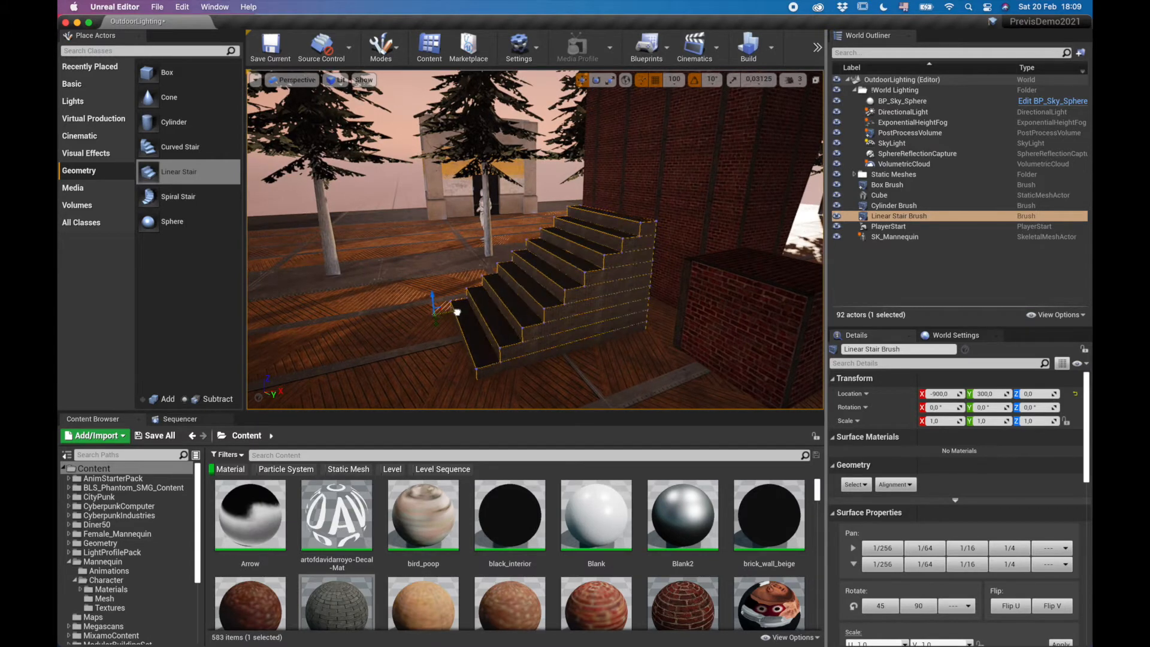
right_click_drag(682, 211, 551, 227)
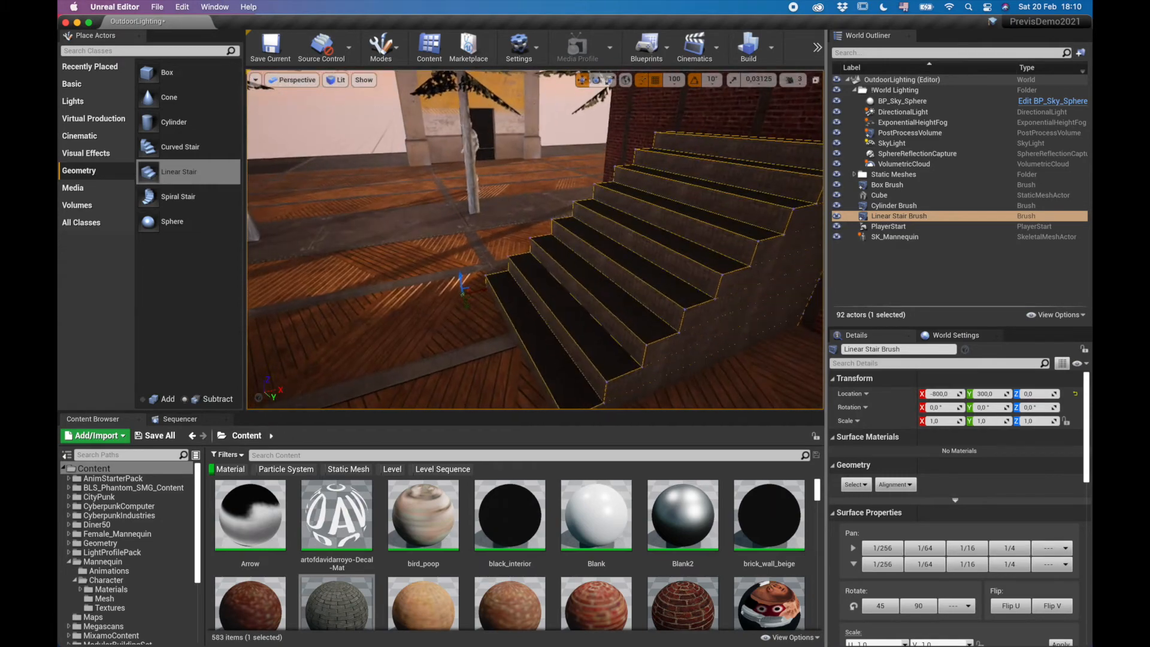
Step: Set position snapping to 1 and raise the stair brush to Z 25 so its base sits on the wooden floor
left_click(675, 80)
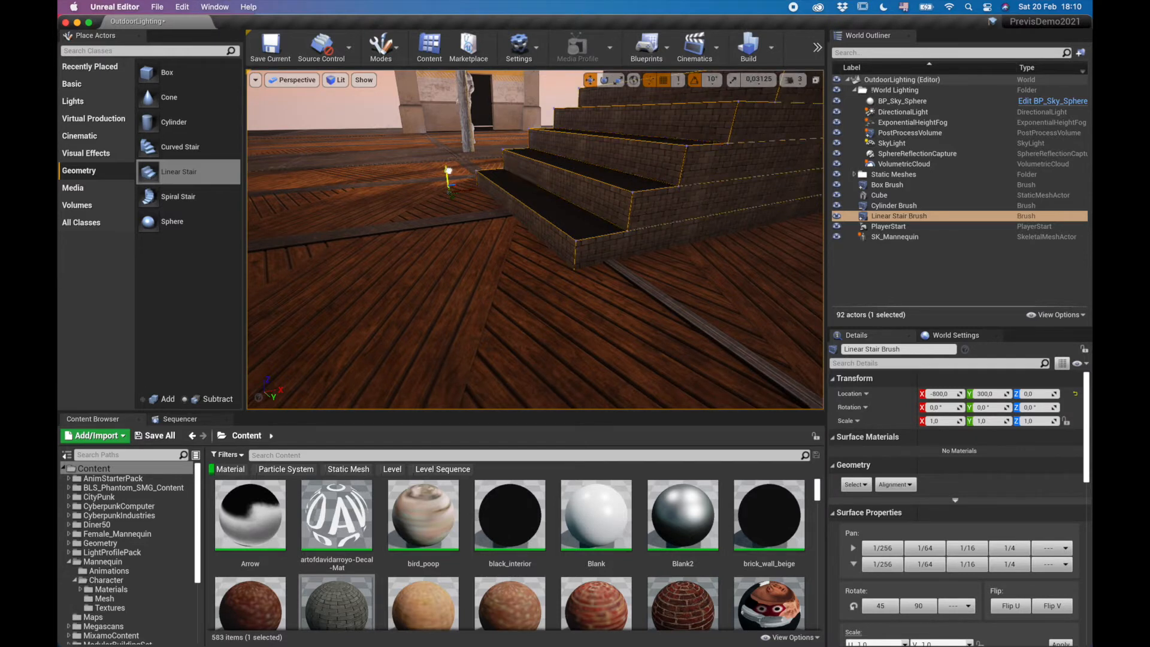
left_click_drag(448, 171, 450, 145)
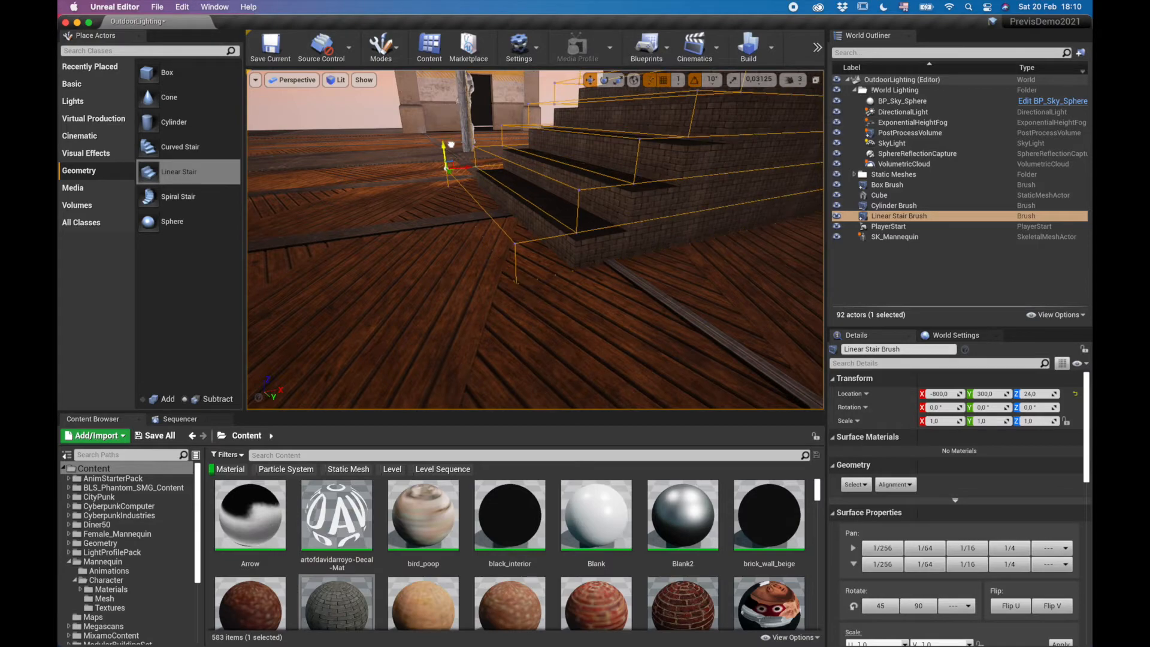
right_click_drag(535, 240, 707, 220)
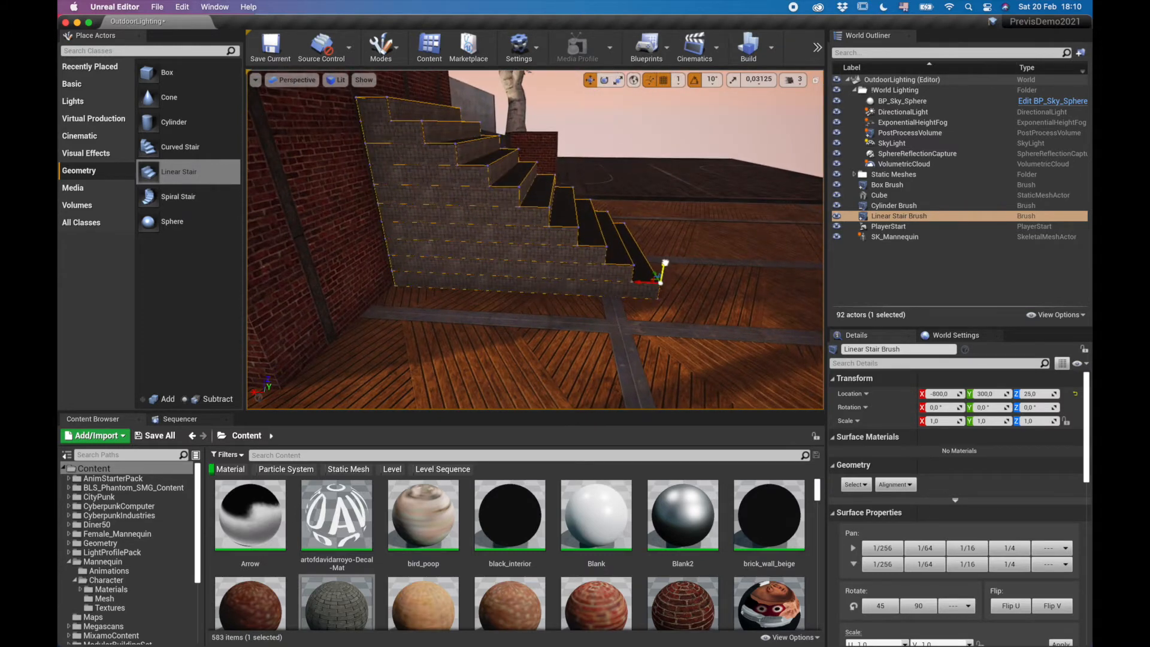
right_click_drag(591, 323, 569, 319)
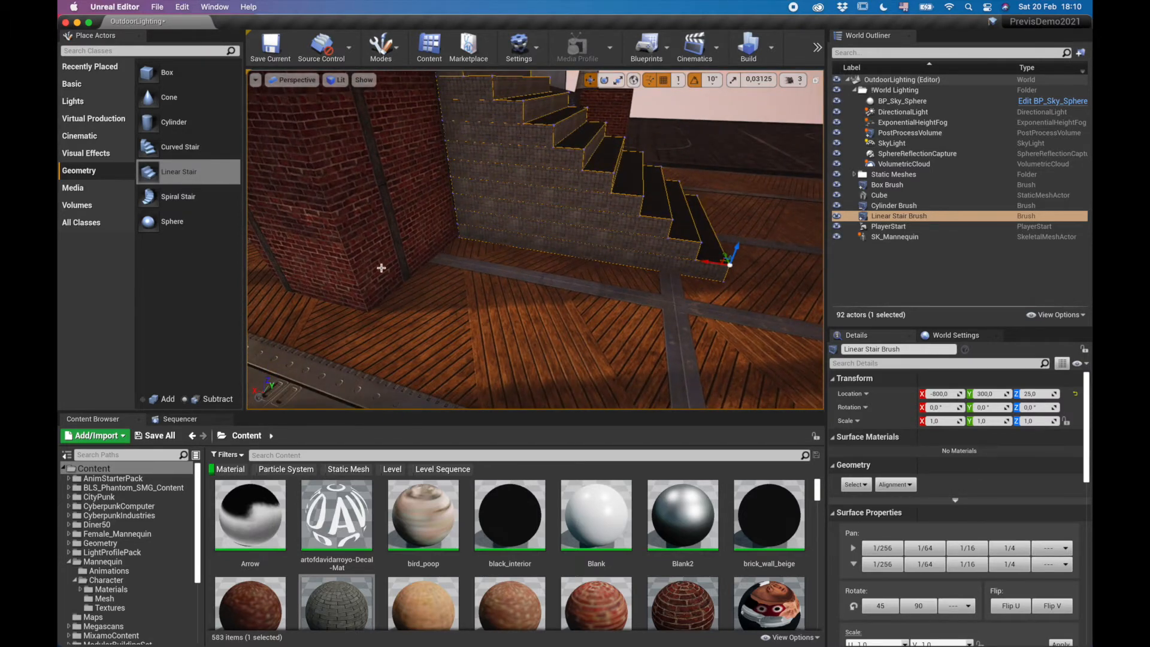
Step: Move the stair brush's pivot between its base corners, ending at the bottom back corner beside the brick wall
right_click_drag(367, 261, 358, 174)
right_click_drag(403, 339, 404, 399)
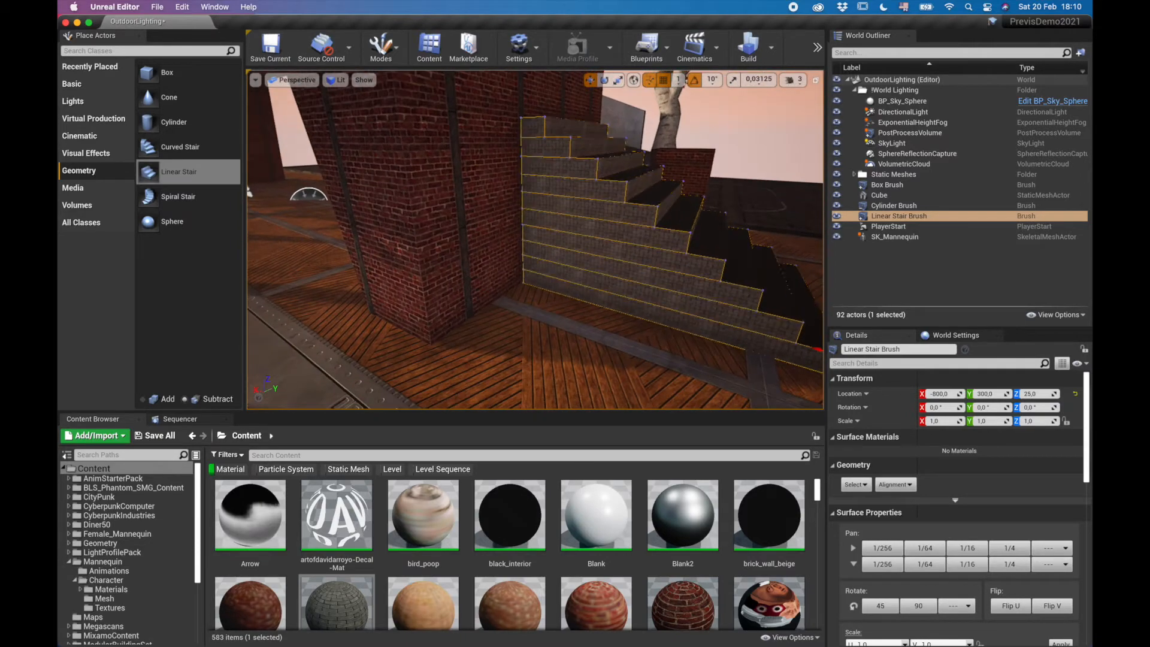
right_click_drag(440, 250, 487, 284)
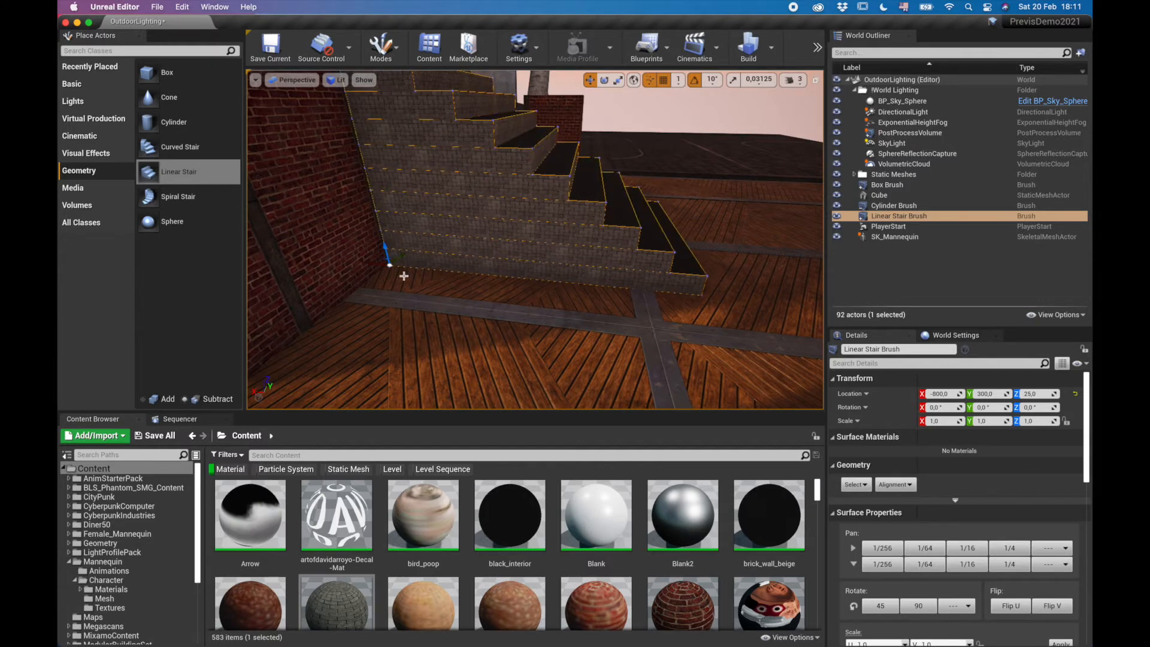
right_click(454, 242)
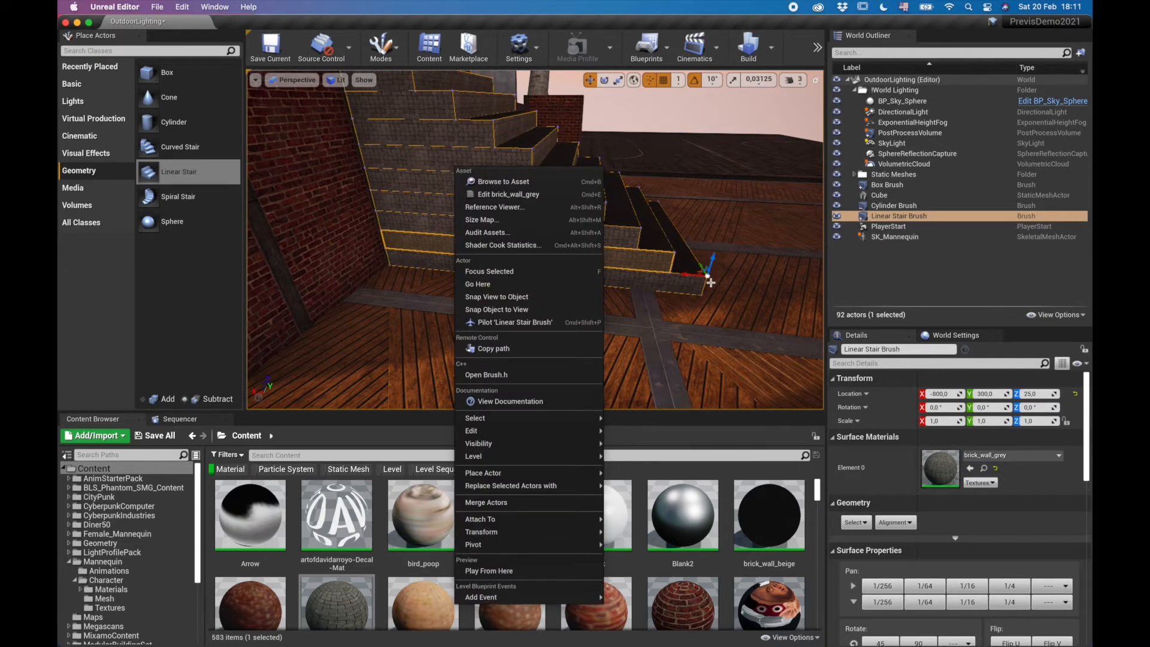
left_click(708, 264)
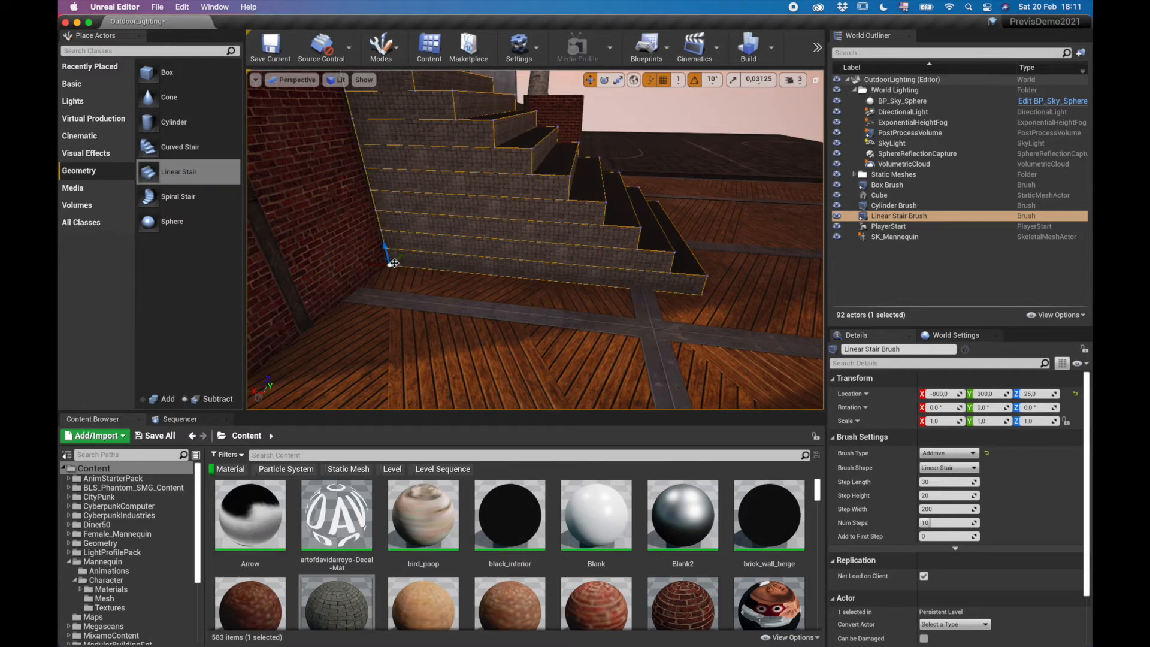
Step: Set the stair brush's bottom back corner as its pivot offset, and reselect the stairs to check the pivot
scroll(381, 254, "up", 5)
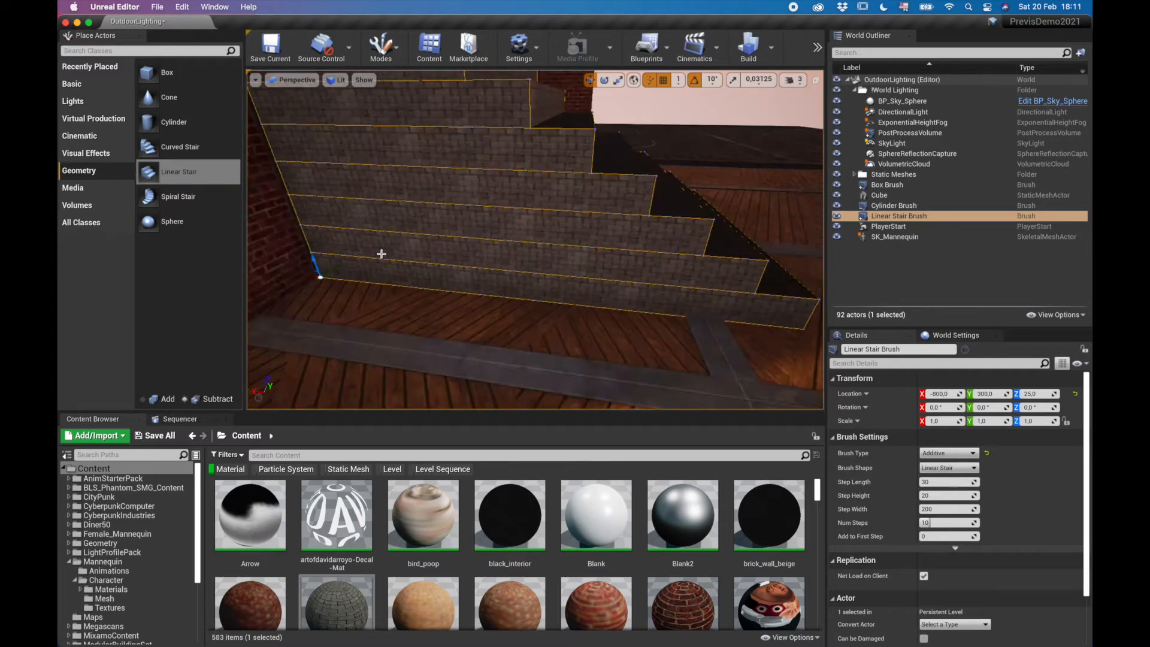
scroll(381, 254, "down", 3)
right_click(313, 262)
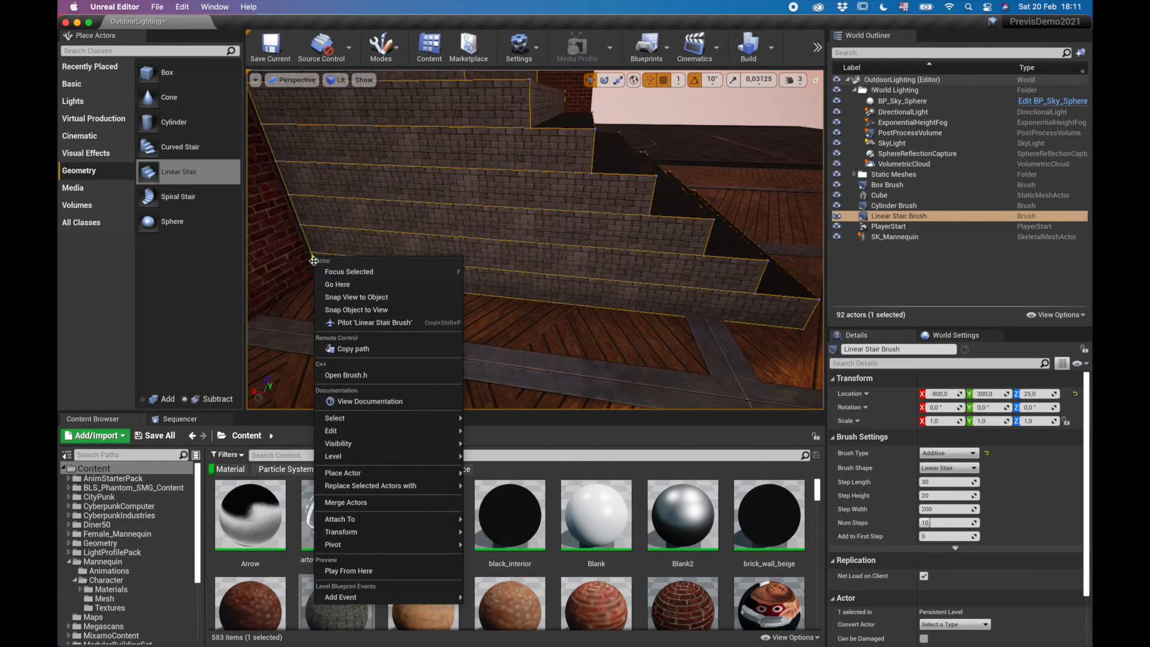
mouse_move(385, 545)
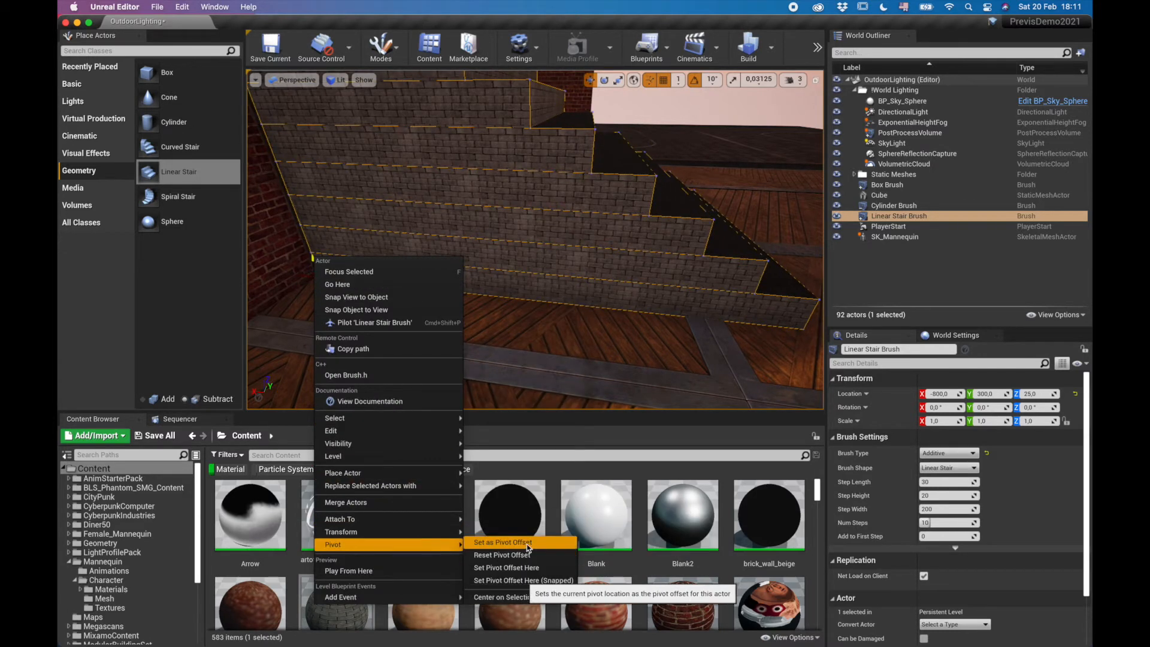
left_click(528, 543)
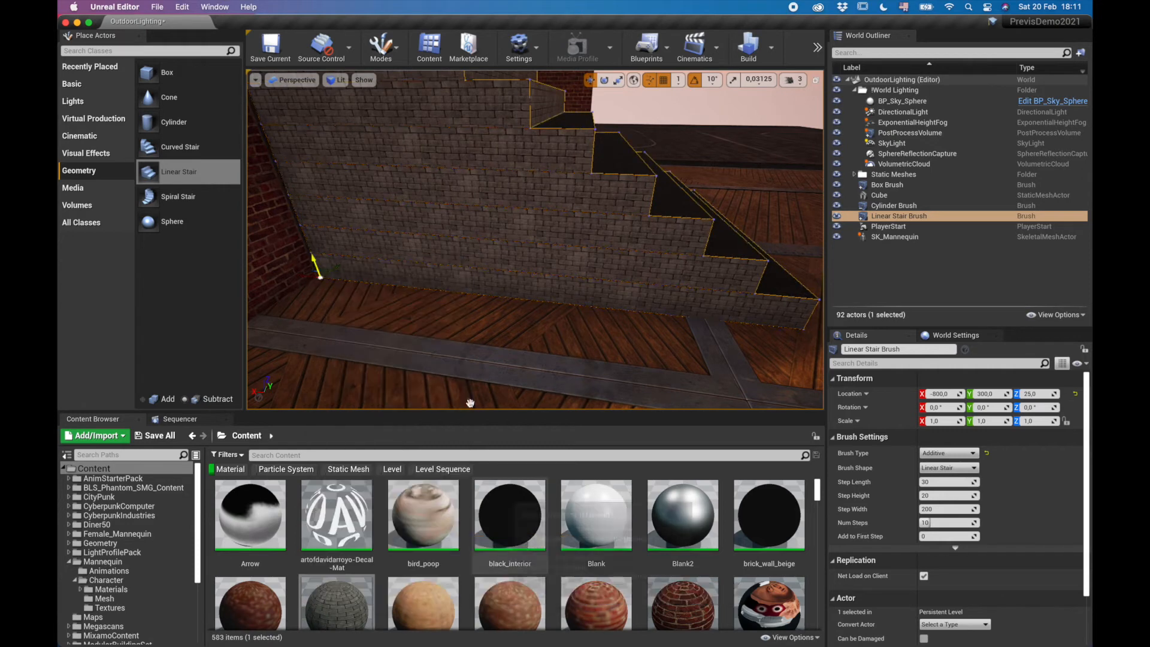
left_click(287, 273)
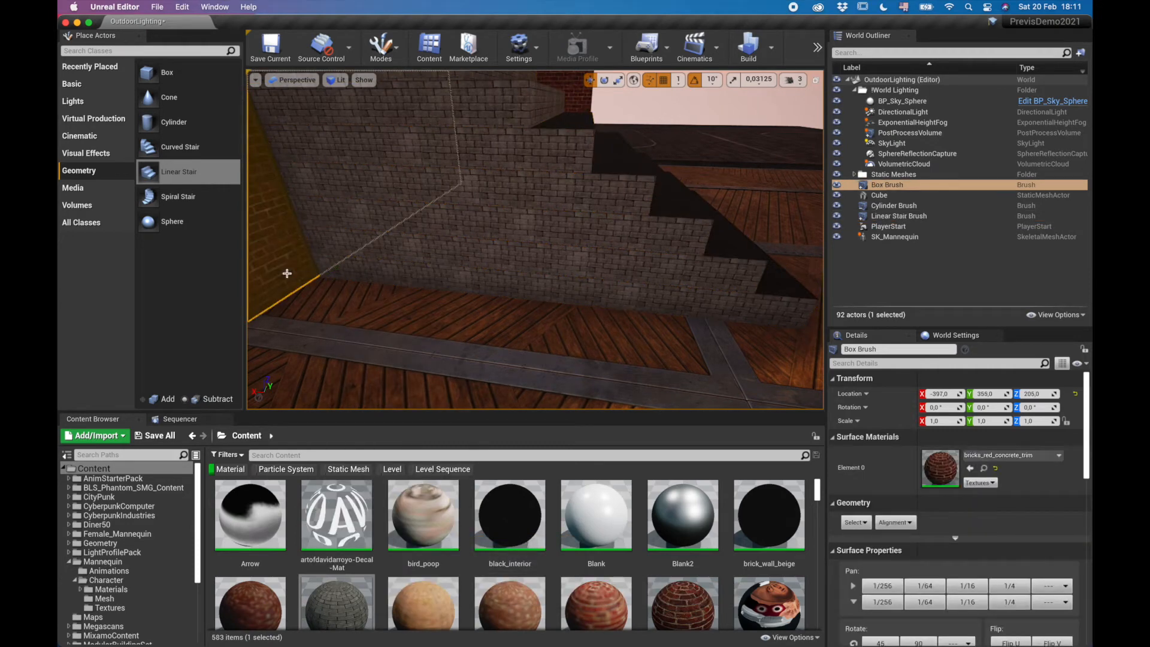
left_click(585, 270)
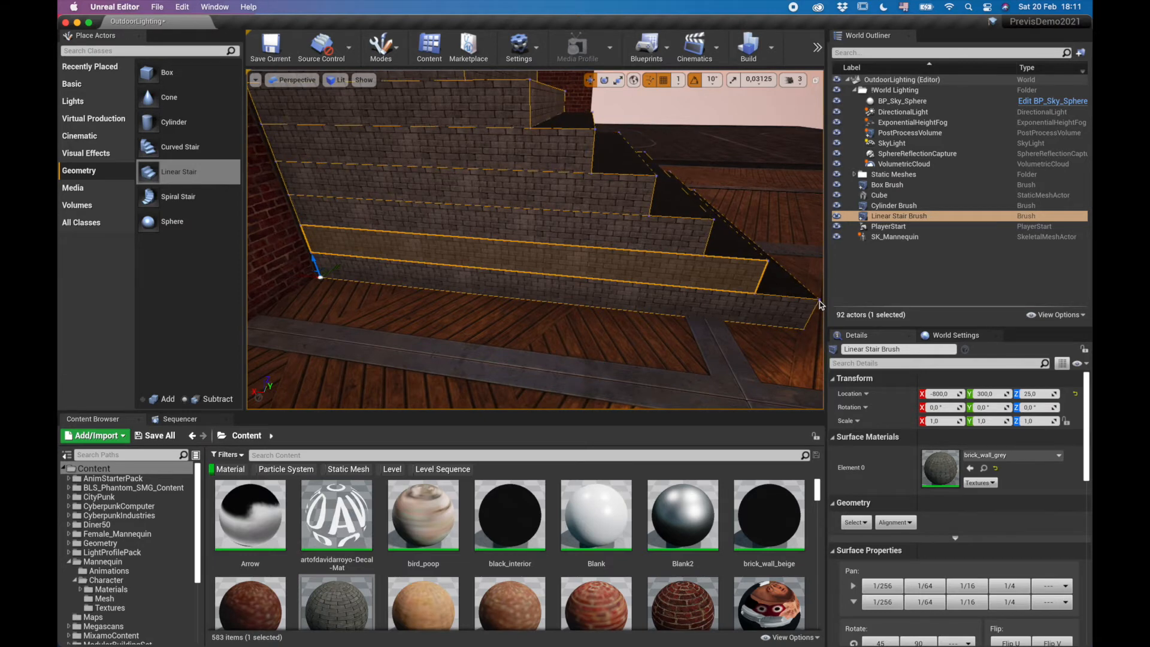
Step: Move the stair brush by its corner pivot onto the brick block's bottom corner, at X -797, Y 155 and Z 25
left_click_drag(372, 242, 257, 294)
mouse_move(372, 241)
right_mouse_down()
mouse_move(432, 252)
mouse_move(390, 246)
right_mouse_up()
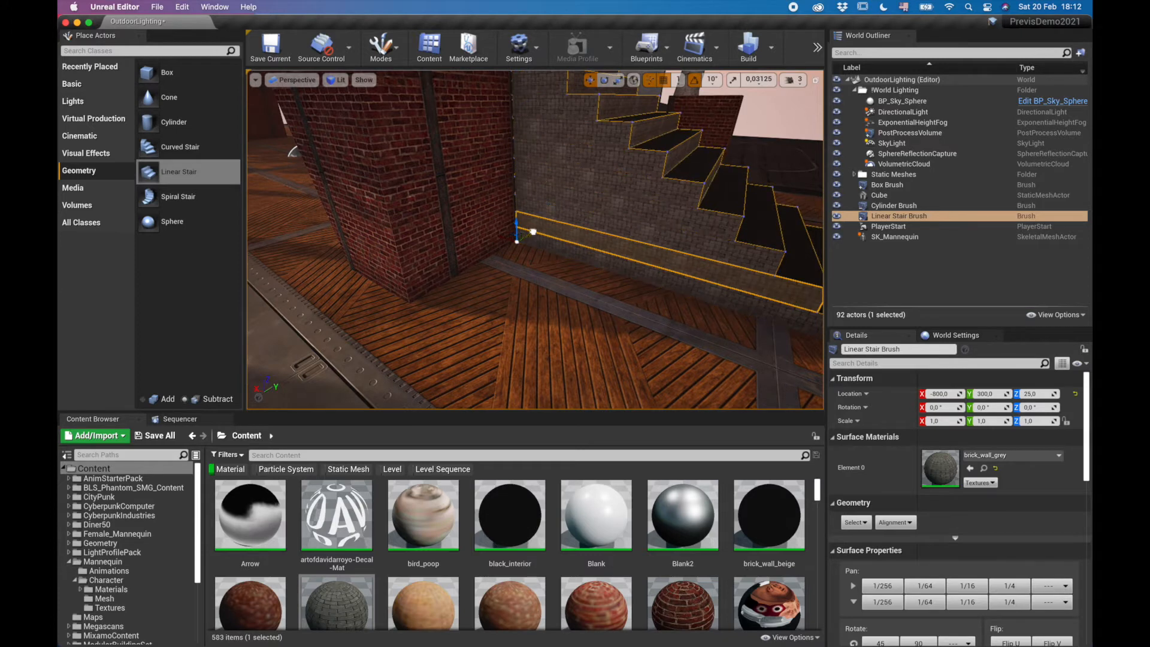
left_click_drag(552, 223, 488, 262)
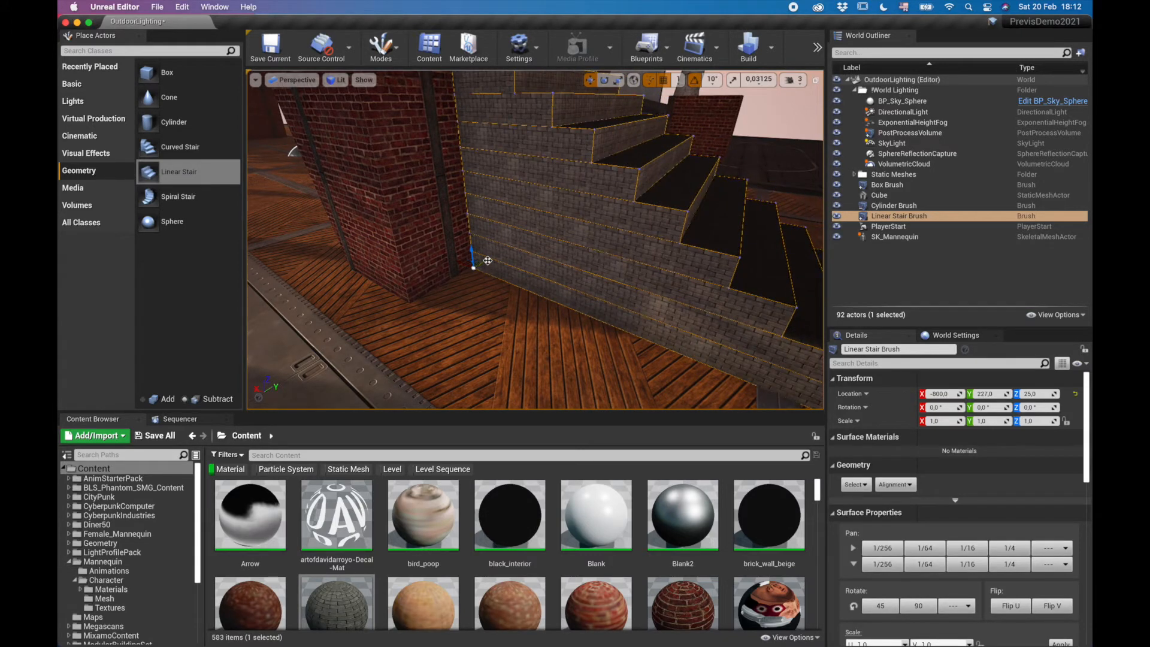
mouse_move(488, 262)
left_mouse_down()
mouse_move(399, 303)
mouse_move(457, 281)
left_mouse_up()
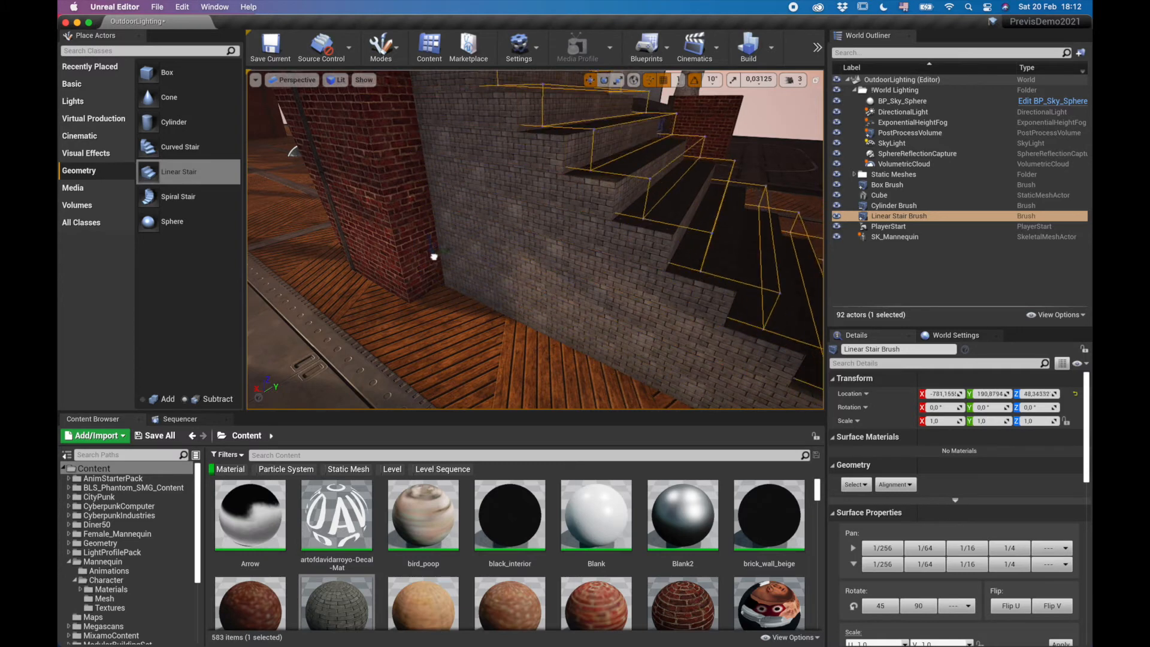
left_click_drag(434, 270, 414, 293)
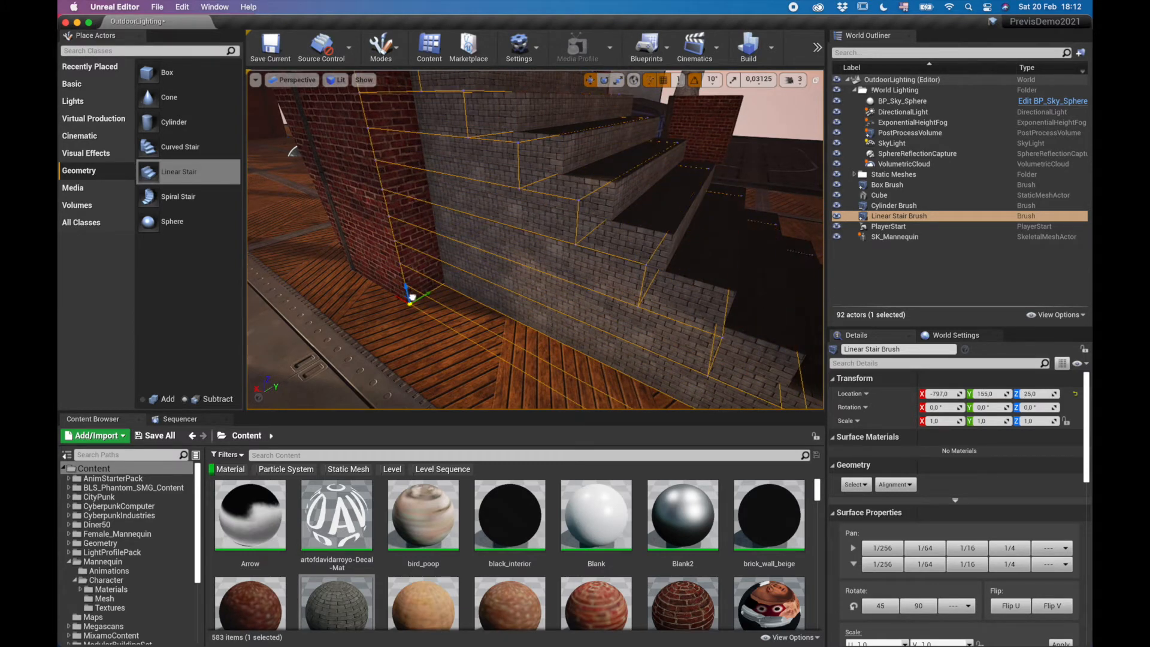
left_click_drag(413, 297, 413, 296)
Step: Inspect the aligned stairs against the brick block from several angles and from farther away
right_click_drag(475, 301, 570, 301)
right_click_drag(405, 304, 461, 303)
right_click_drag(581, 264, 588, 236)
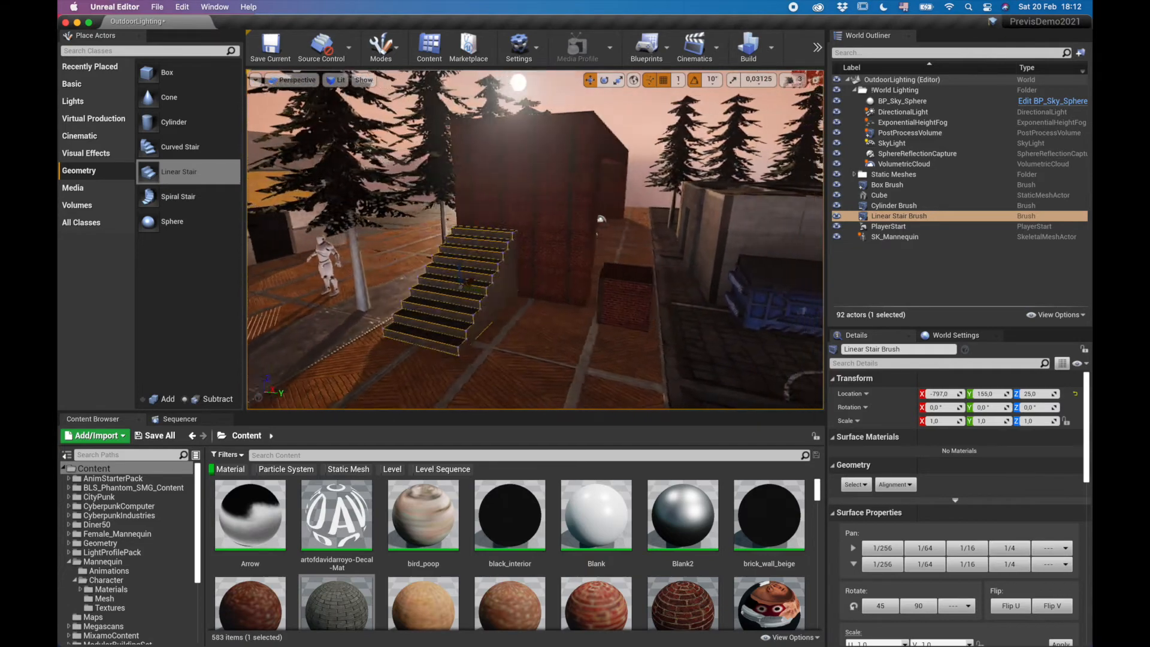
key("s")
right_click_drag(535, 240, 513, 234)
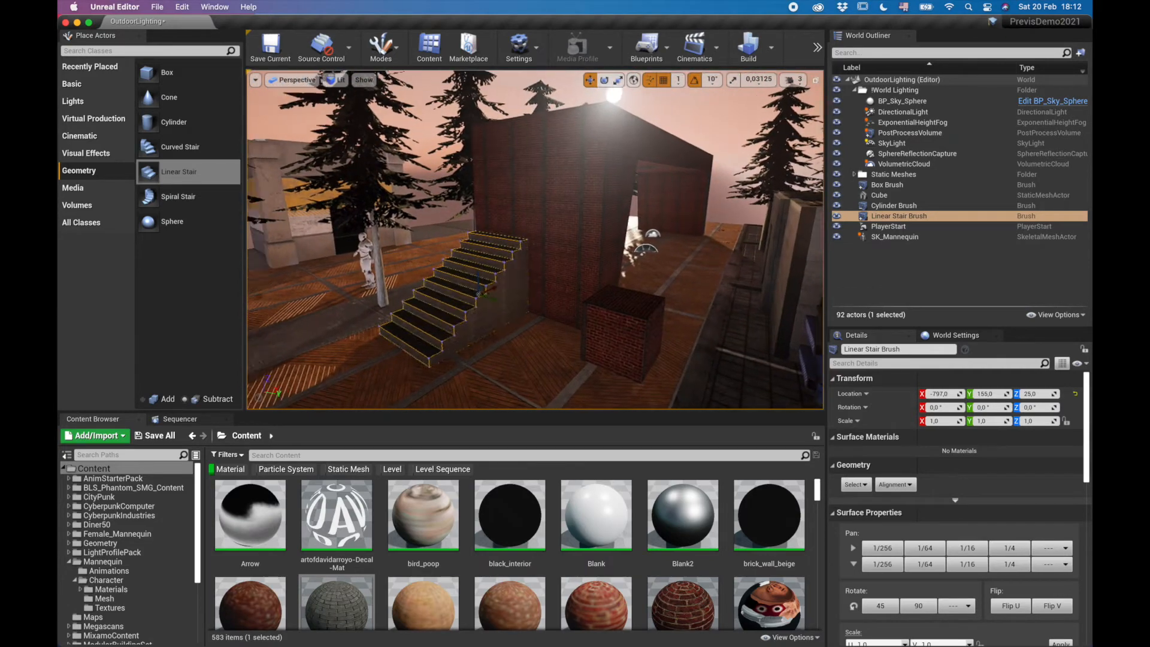
right_click_drag(605, 262, 576, 262)
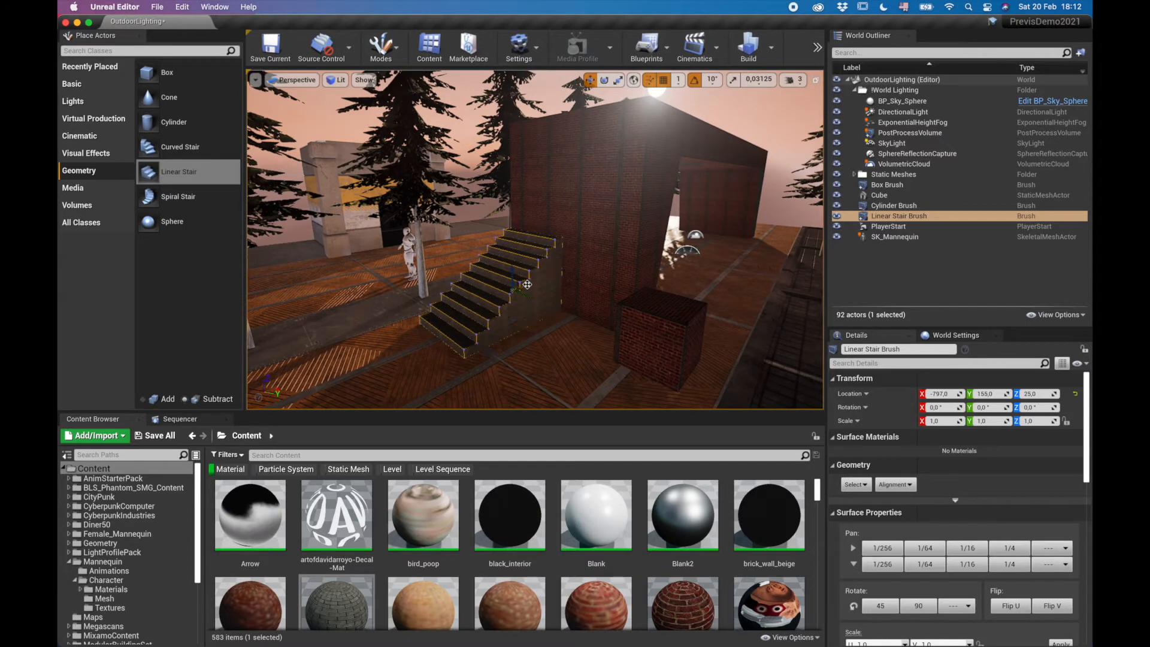
Step: Set the position grid snap to 100 and move the stair brush away from the brick structure to X -1197
key("d")
right_click_drag(590, 270, 529, 269)
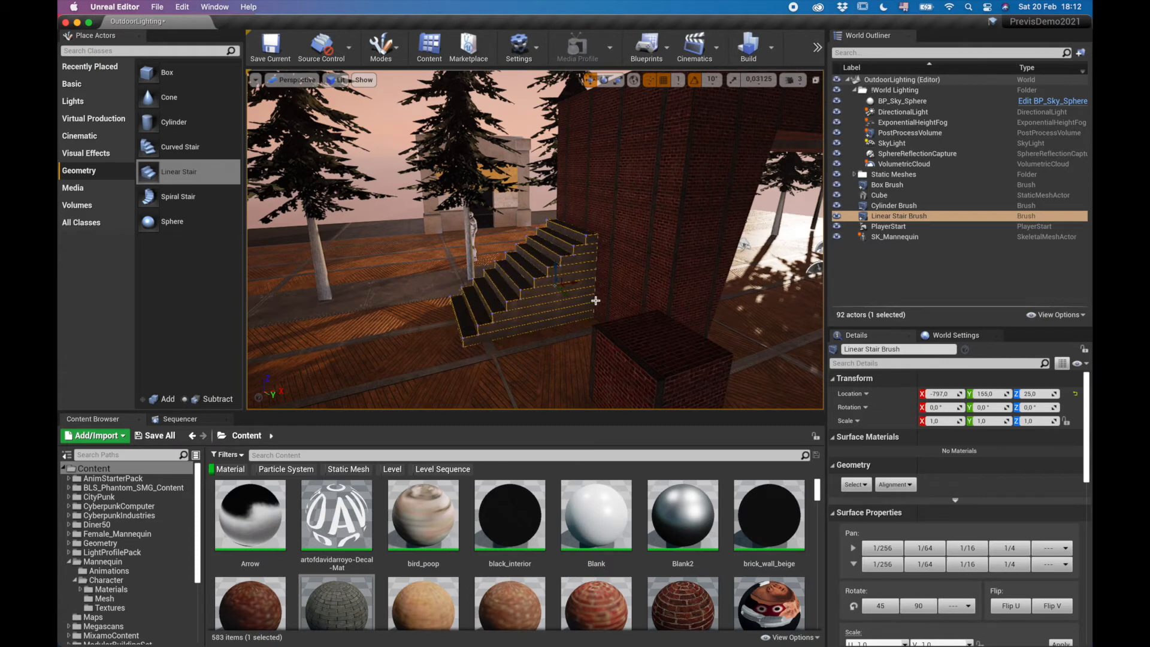
left_click(679, 85)
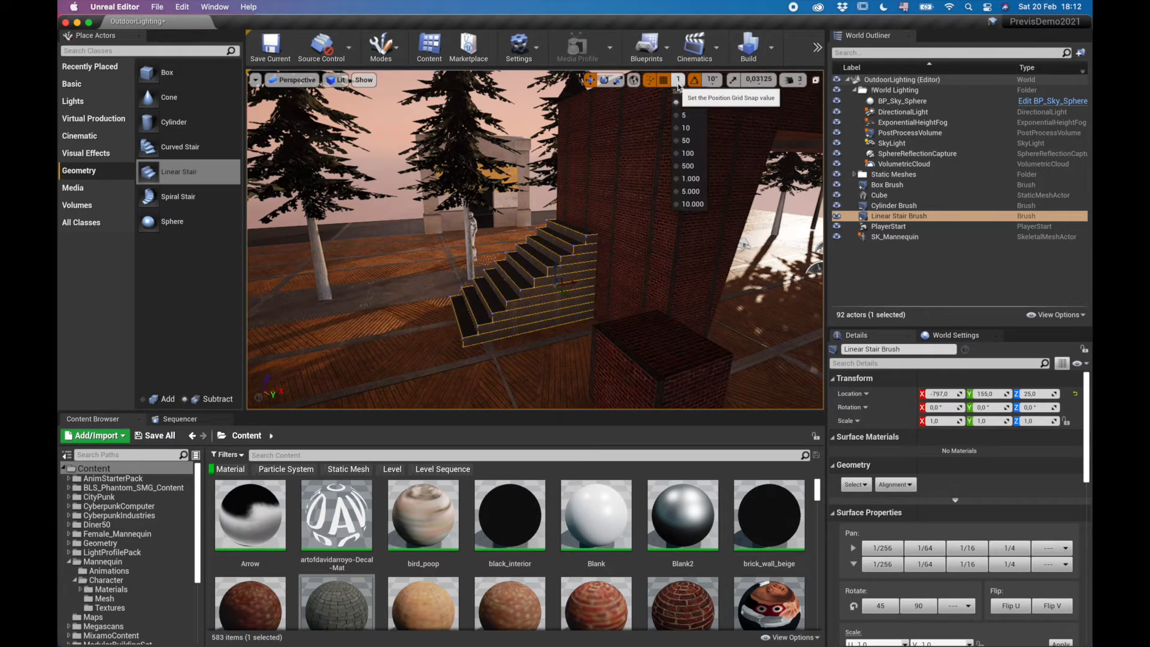
left_click(686, 165)
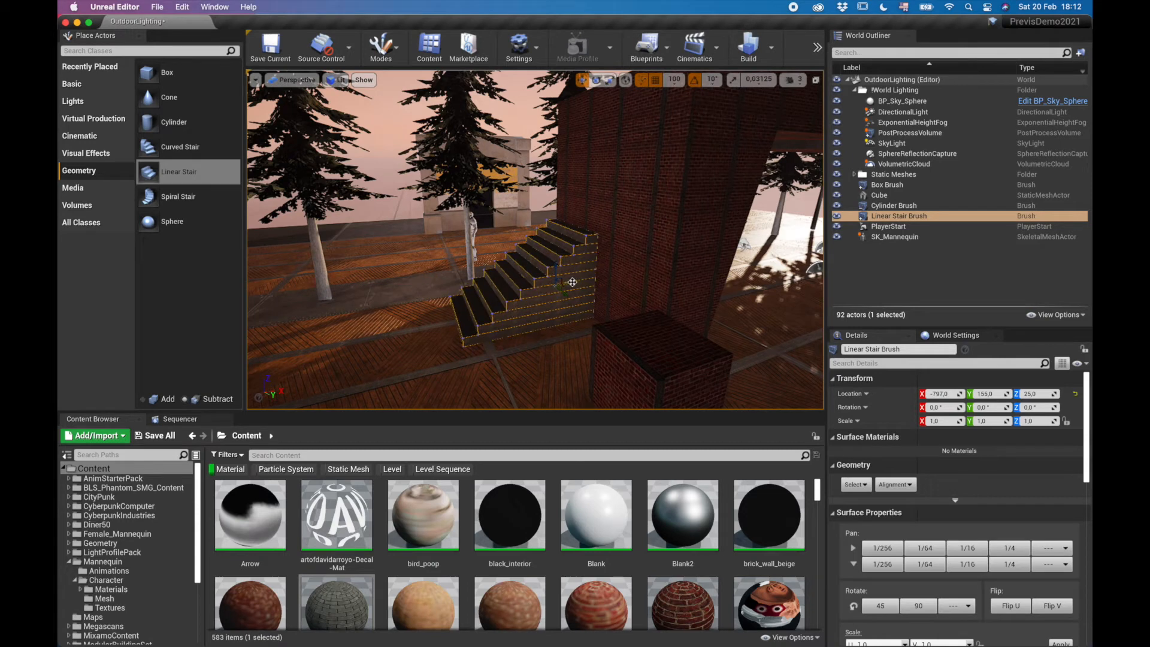
mouse_move(572, 283)
left_mouse_down()
mouse_move(419, 300)
mouse_move(430, 310)
left_mouse_up()
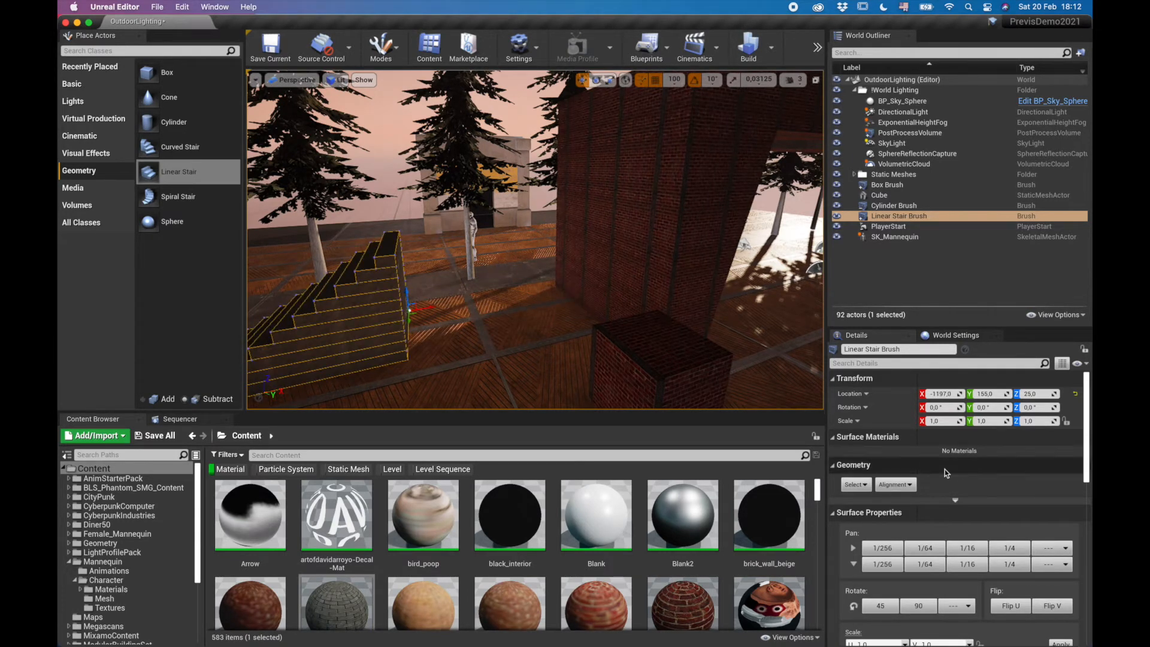
Step: Examine the stair brush's settings and the list of available brush shapes
scroll(984, 480, "down", 5)
scroll(984, 479, "down", 3)
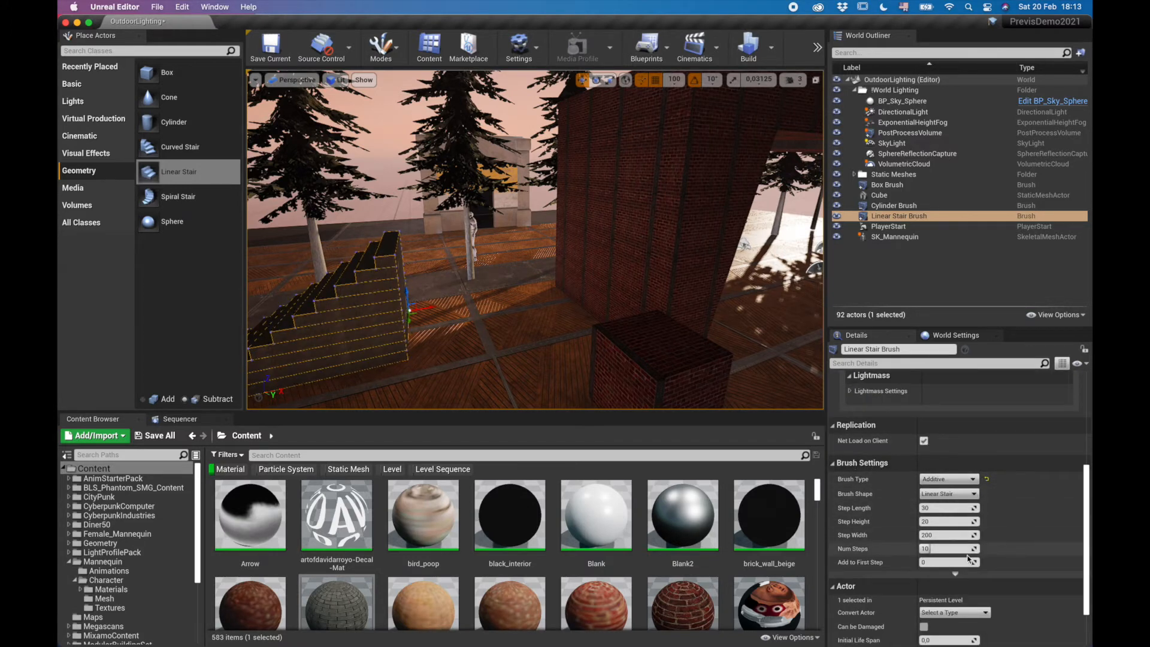
scroll(969, 559, "down", 1)
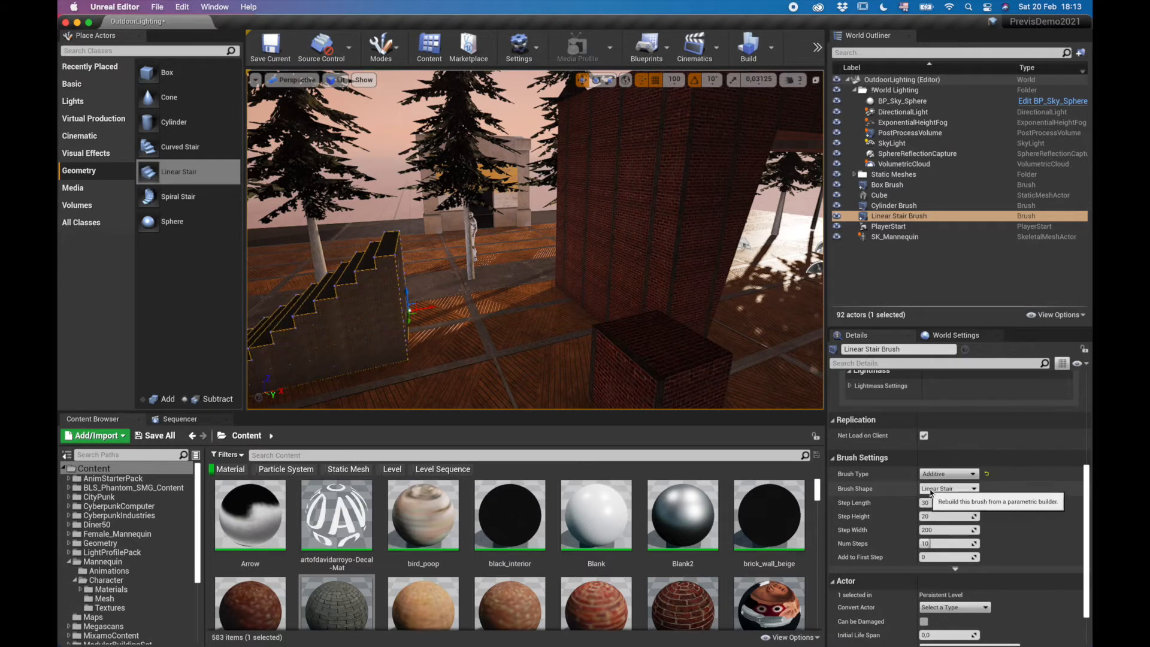
left_click(933, 490)
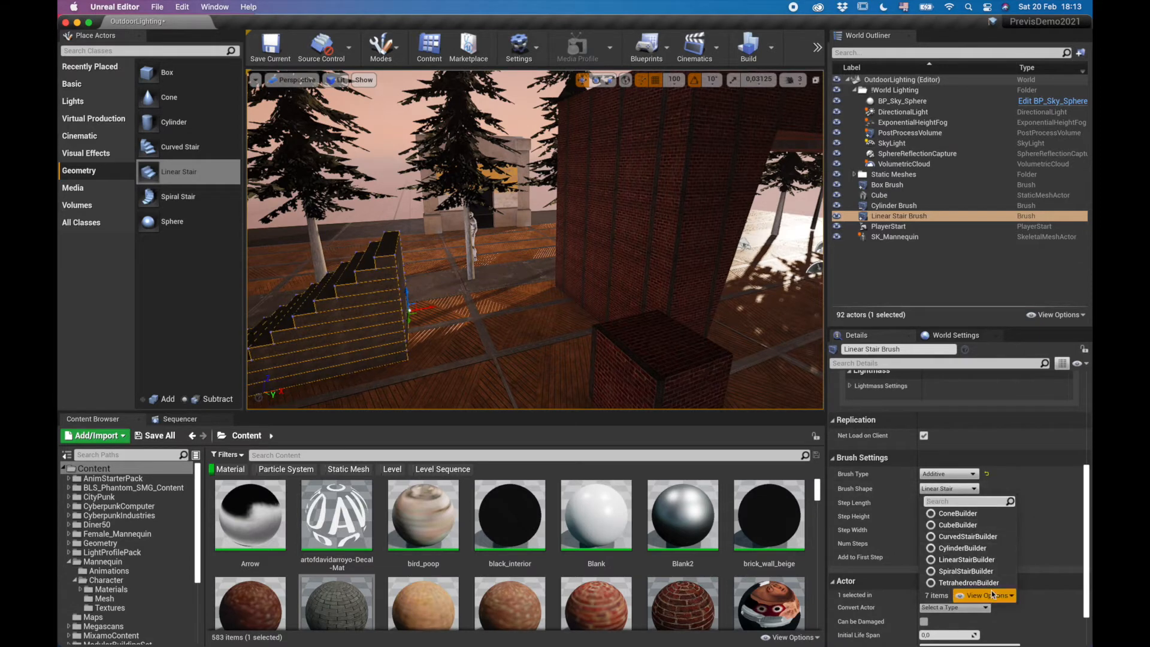
left_click(1048, 484)
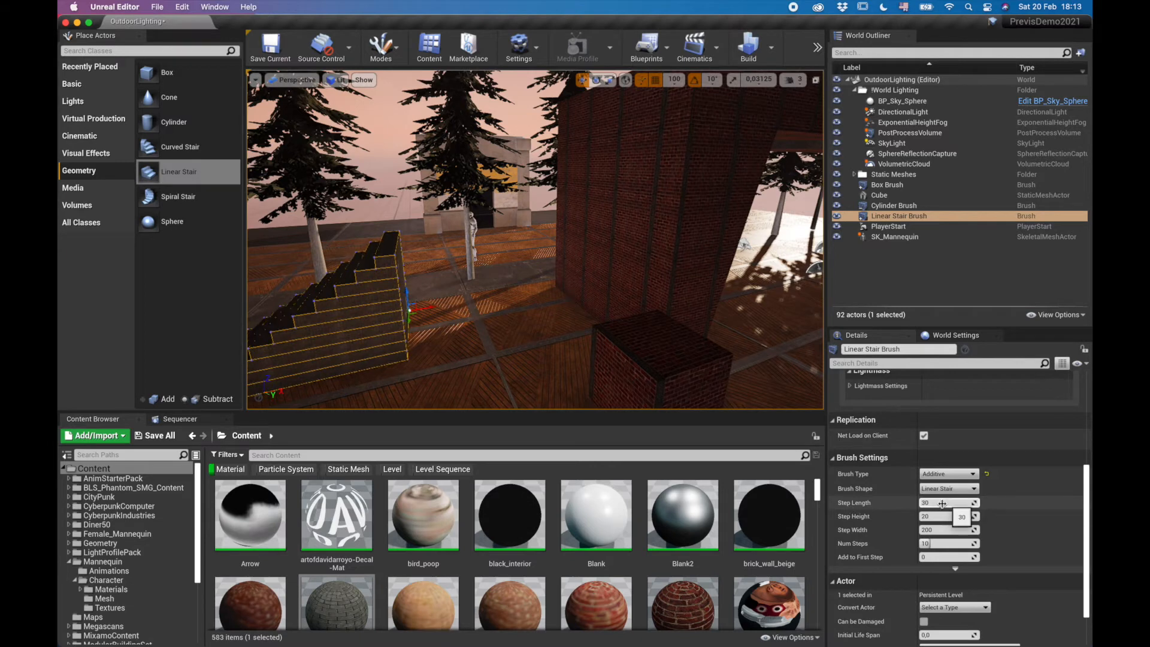
Step: Try different step length and step height values on the stair brush, undoing each change
left_click_drag(948, 504, 970, 504)
key("super+z")
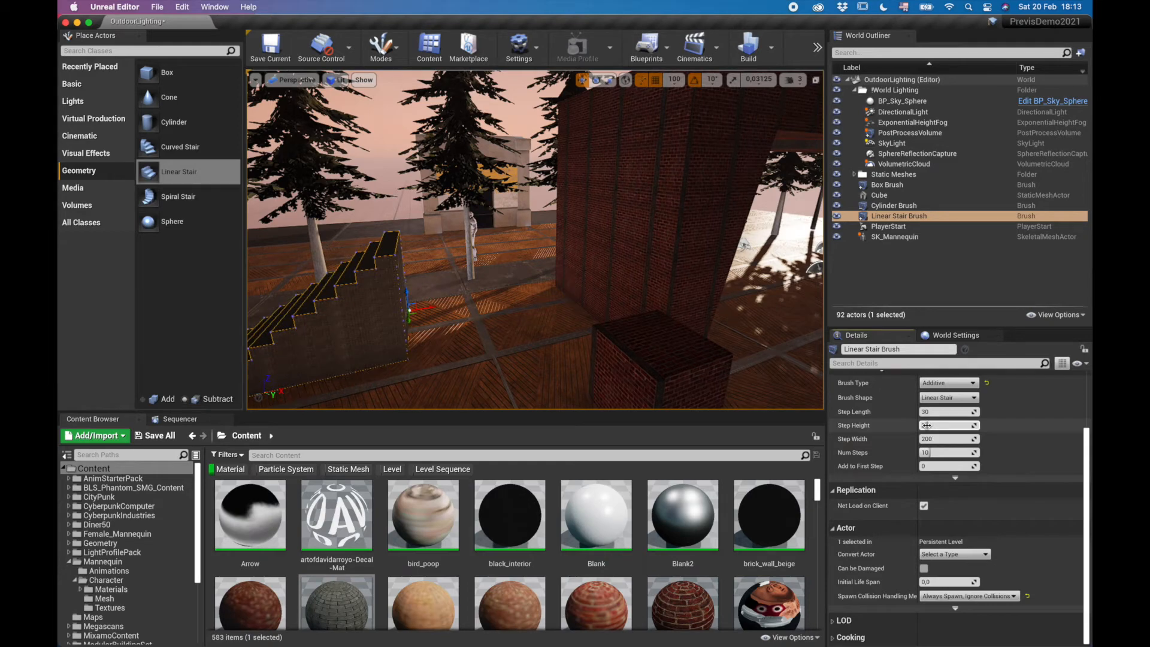
left_click_drag(947, 426, 977, 425)
mouse_move(535, 239)
right_mouse_down()
mouse_move(461, 200)
mouse_move(491, 240)
mouse_move(461, 239)
right_mouse_up()
right_click_drag(818, 229, 640, 336)
key("super+z")
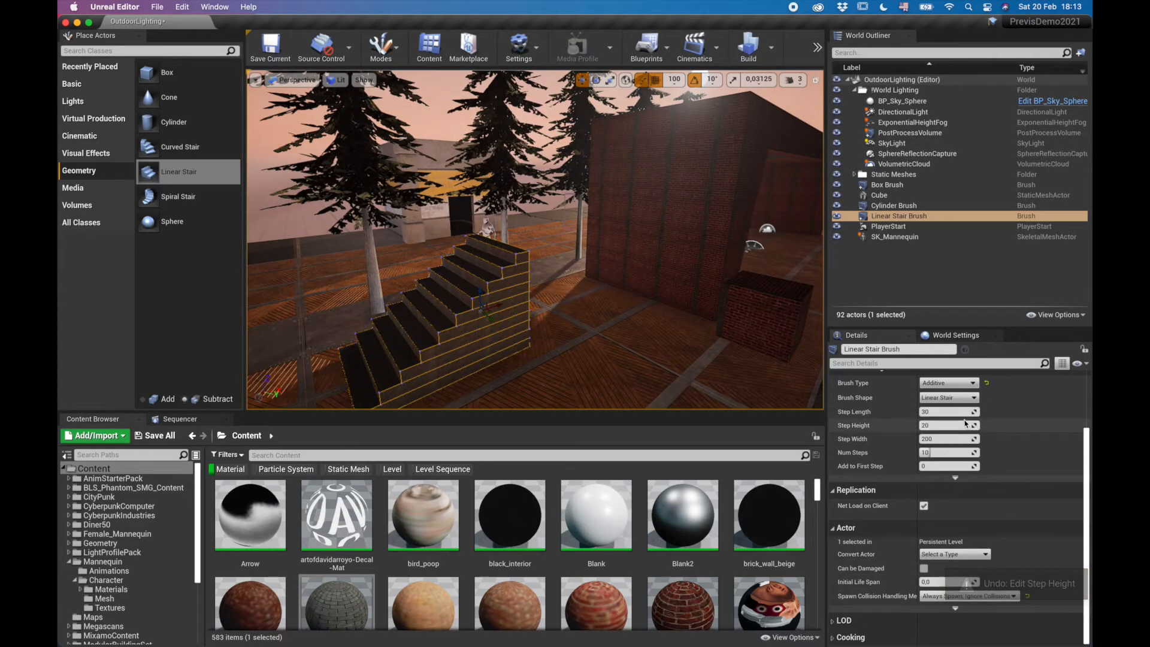
Step: Try a step width of 100 on the stair brush, and undo the change
left_click(930, 440)
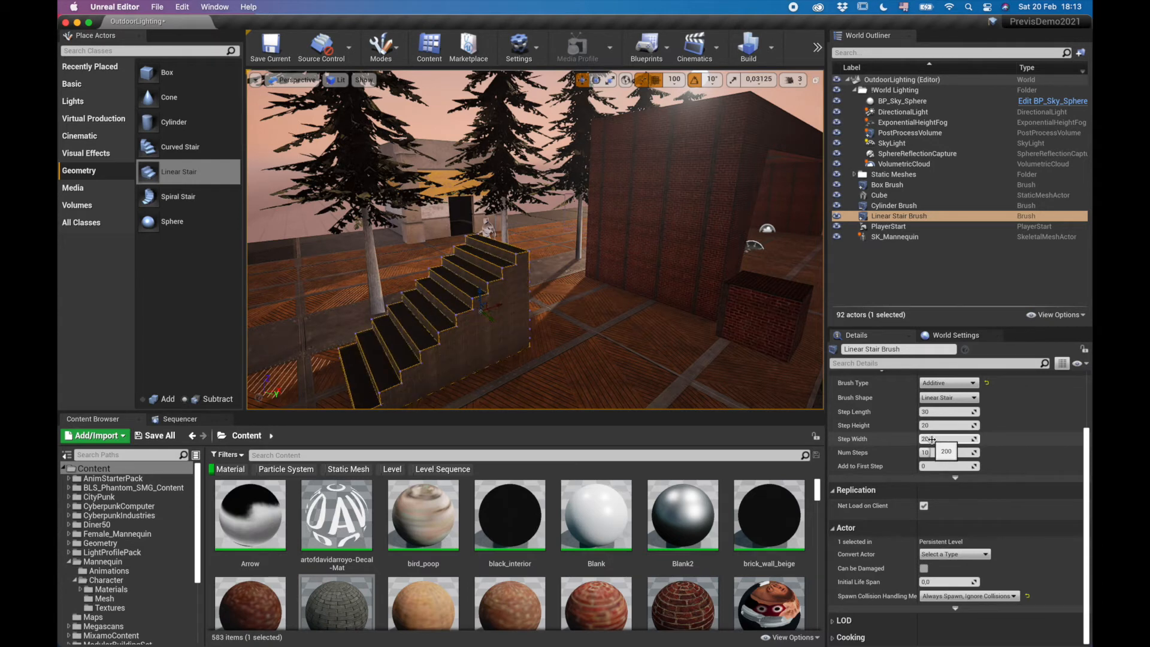
type("10")
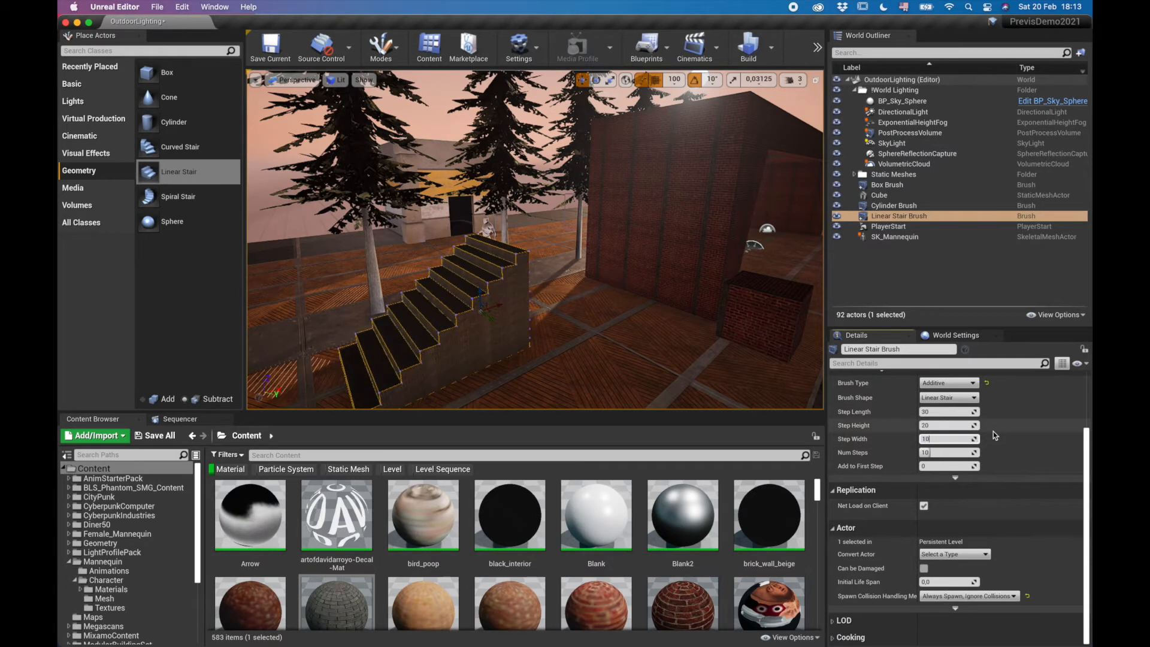
type("0")
key("Return")
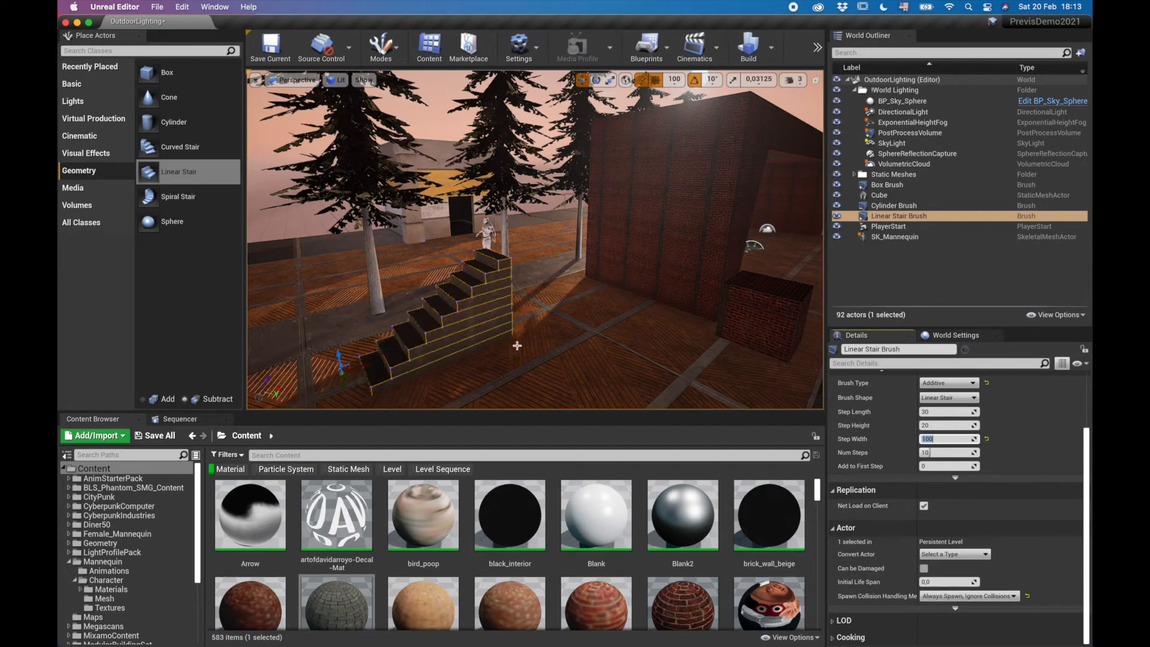
right_click_drag(535, 240, 537, 324)
key("super+z")
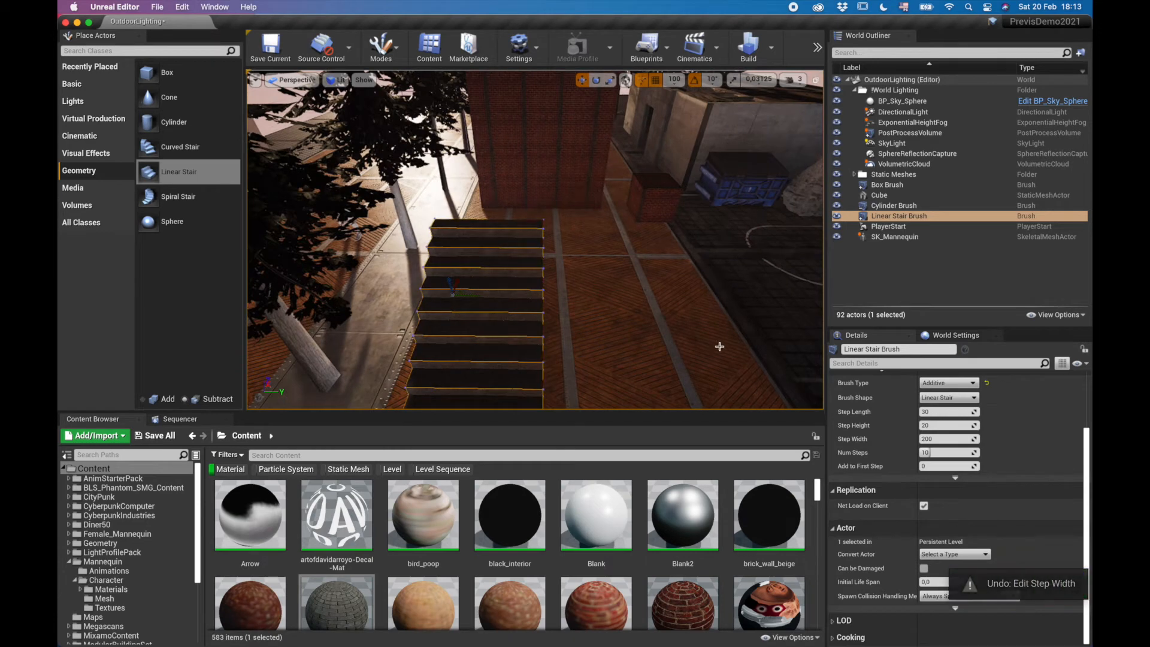
Step: Try 20 steps on the stair brush and compare its height with the top of the brick structure
mouse_move(732, 344)
right_mouse_down()
mouse_move(677, 348)
mouse_move(731, 344)
right_mouse_up()
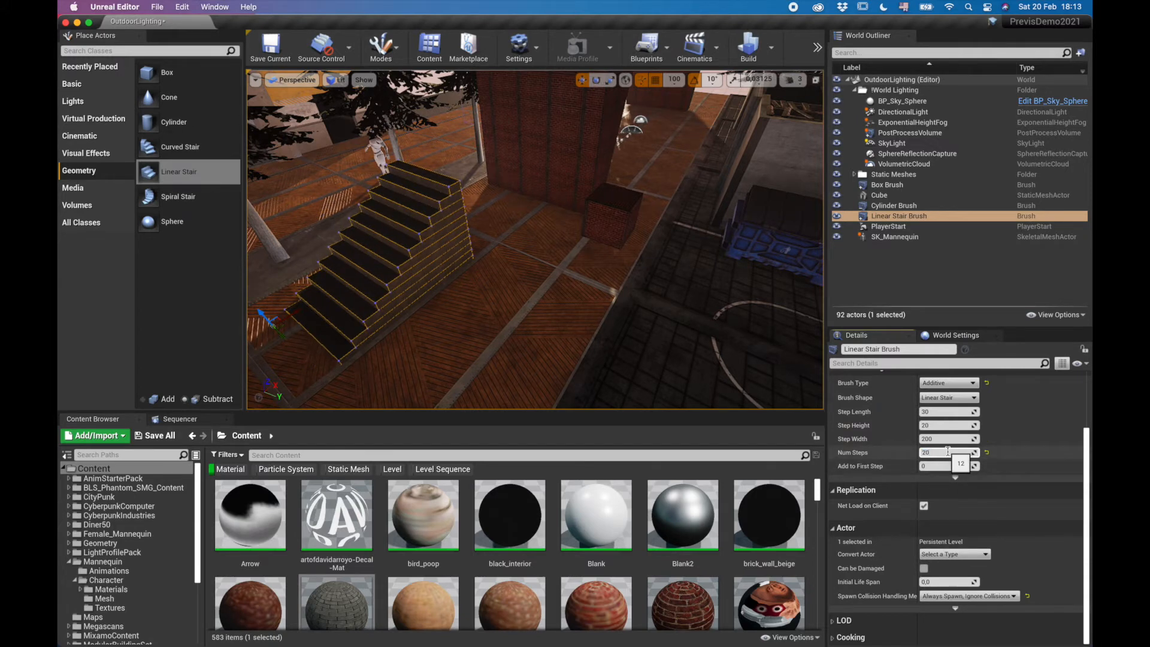
key("Return")
right_click_drag(526, 226, 453, 215)
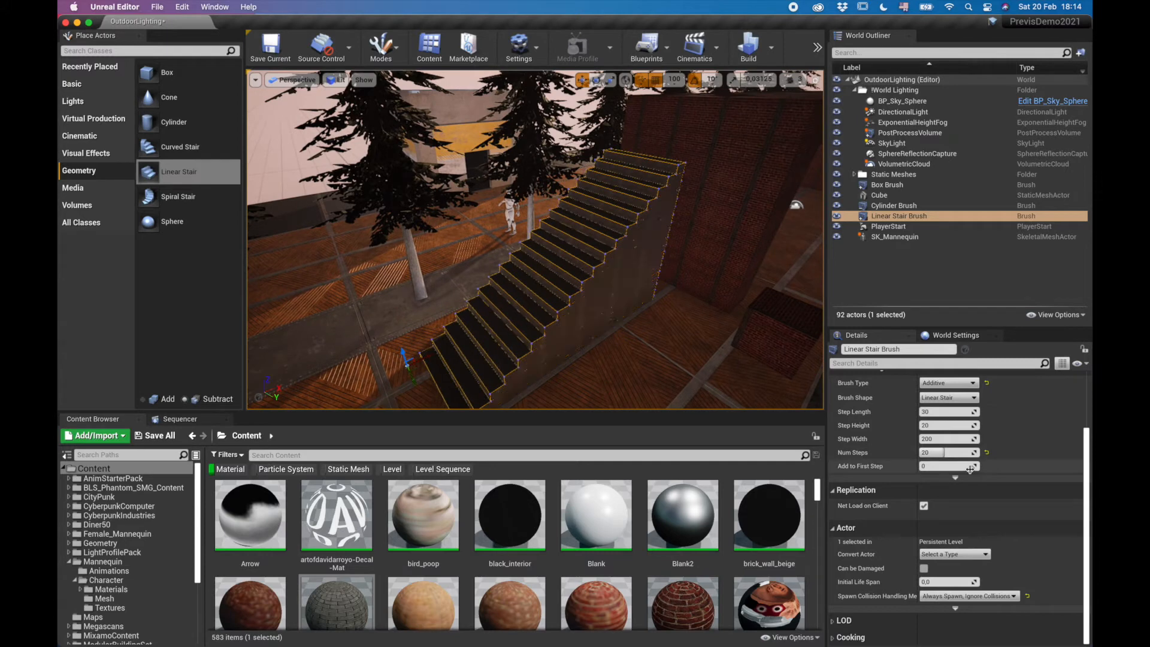
left_click(946, 453)
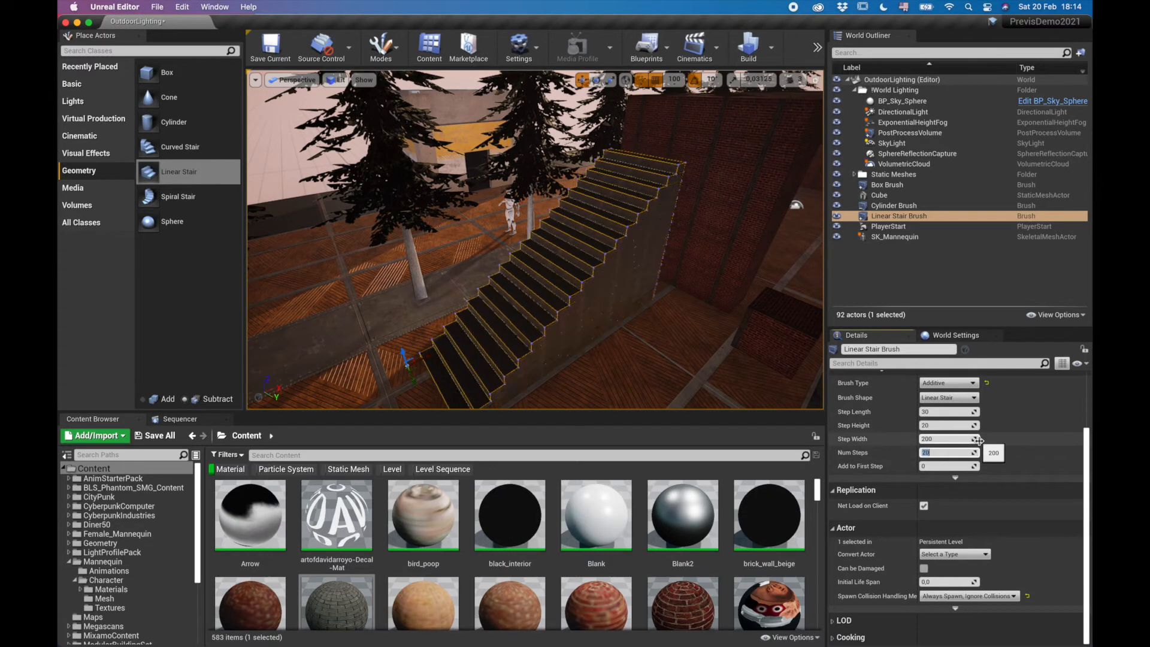
right_click_drag(698, 301, 675, 245)
right_click_drag(674, 203, 671, 173)
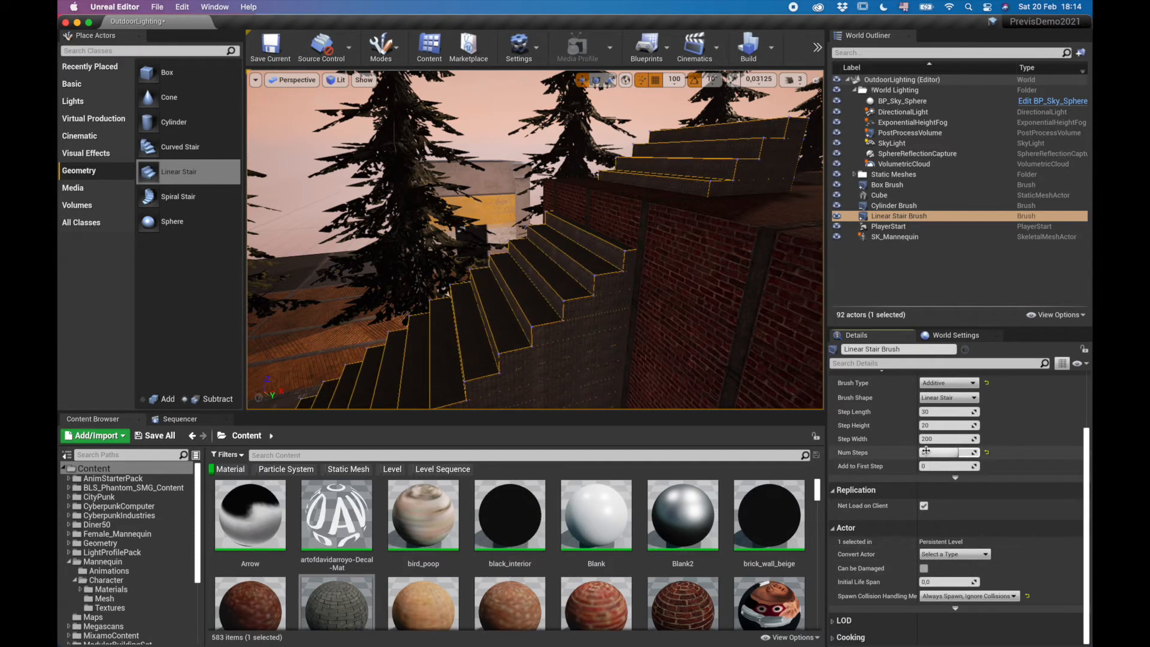
Step: Set the stair brush's number of steps to 25 and compare the top step with the brick roof
left_click(954, 453)
type("25")
key("Return")
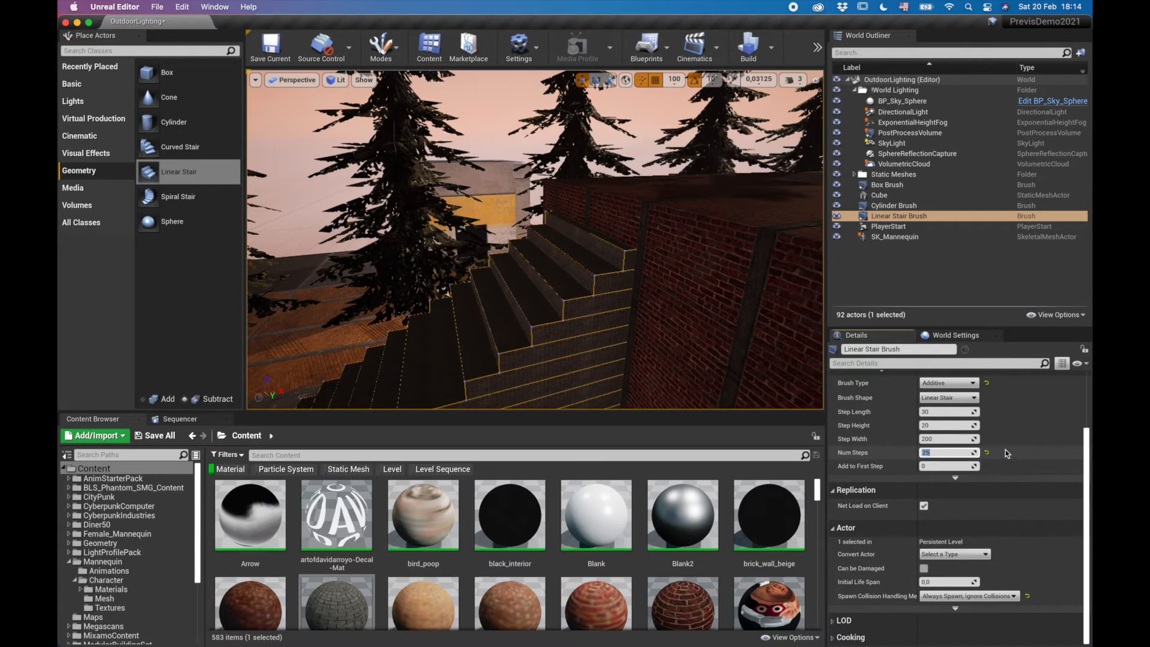
right_click_drag(600, 347, 601, 347)
key("s")
left_click_drag(494, 378, 461, 384)
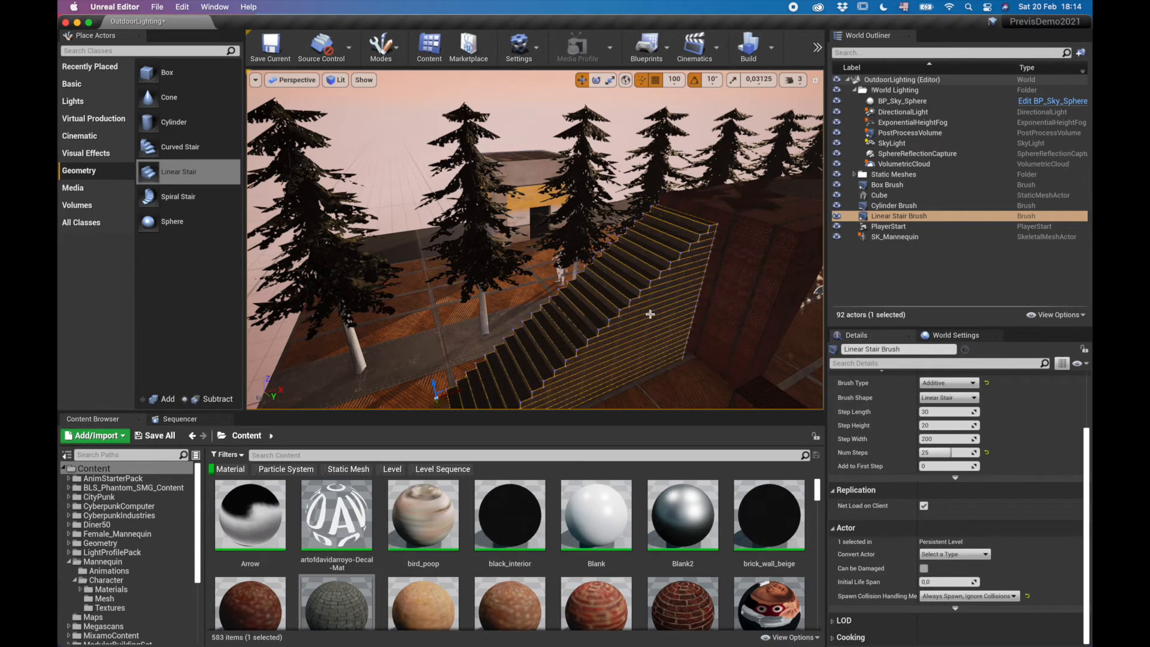
Step: Set the stair brush's number of steps to 26 and view the staircase from its lower end
left_click(946, 452)
type("26")
key("Return")
mouse_move(688, 322)
right_mouse_down()
mouse_move(740, 308)
mouse_move(763, 282)
mouse_move(817, 317)
right_mouse_up()
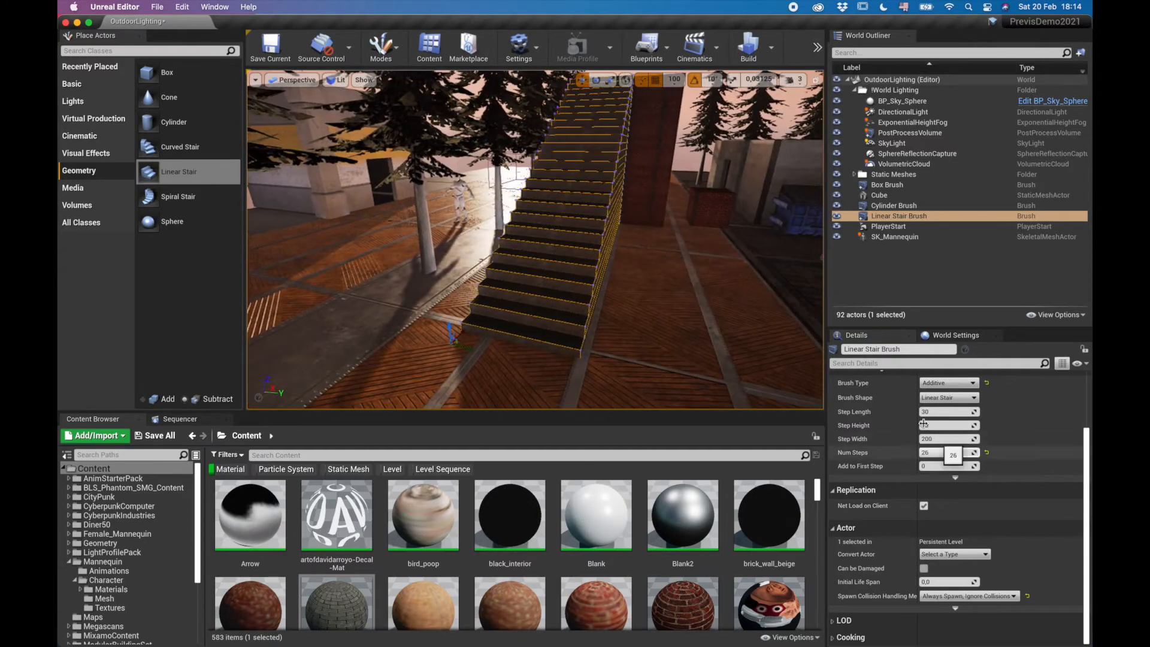
Step: Set the position grid snap to 1 and adjust the stair brush's height so its base sits on the floor
scroll(887, 420, "up", 1)
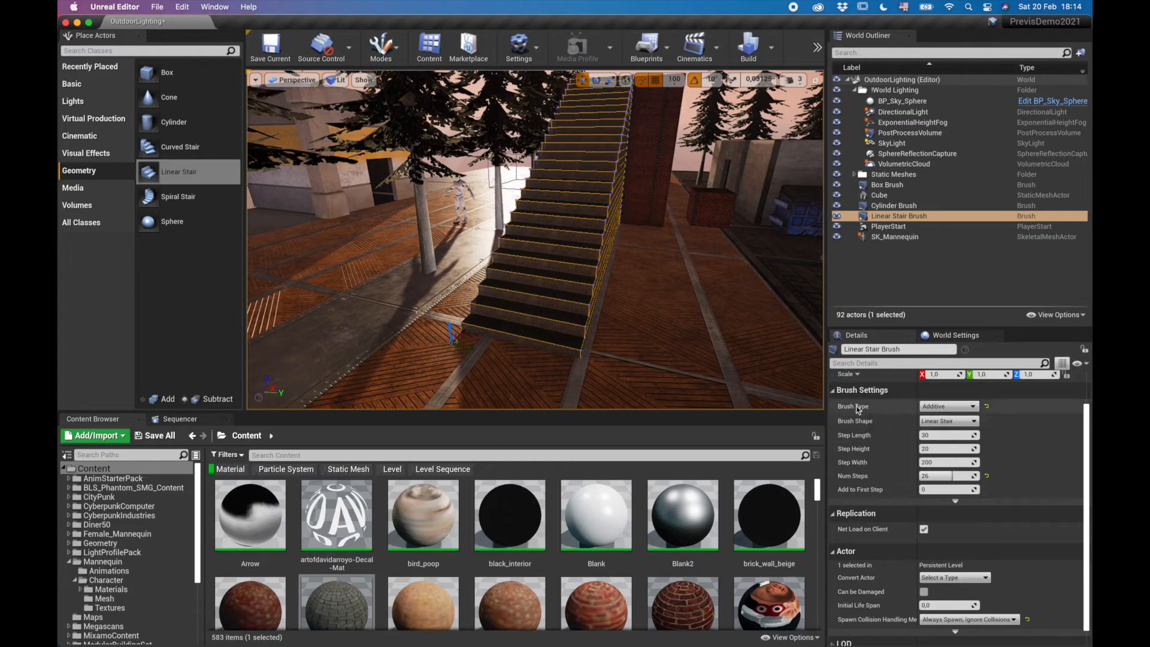
right_click_drag(734, 360, 809, 362)
mouse_move(569, 371)
right_mouse_down()
mouse_move(493, 381)
mouse_move(490, 367)
right_mouse_up()
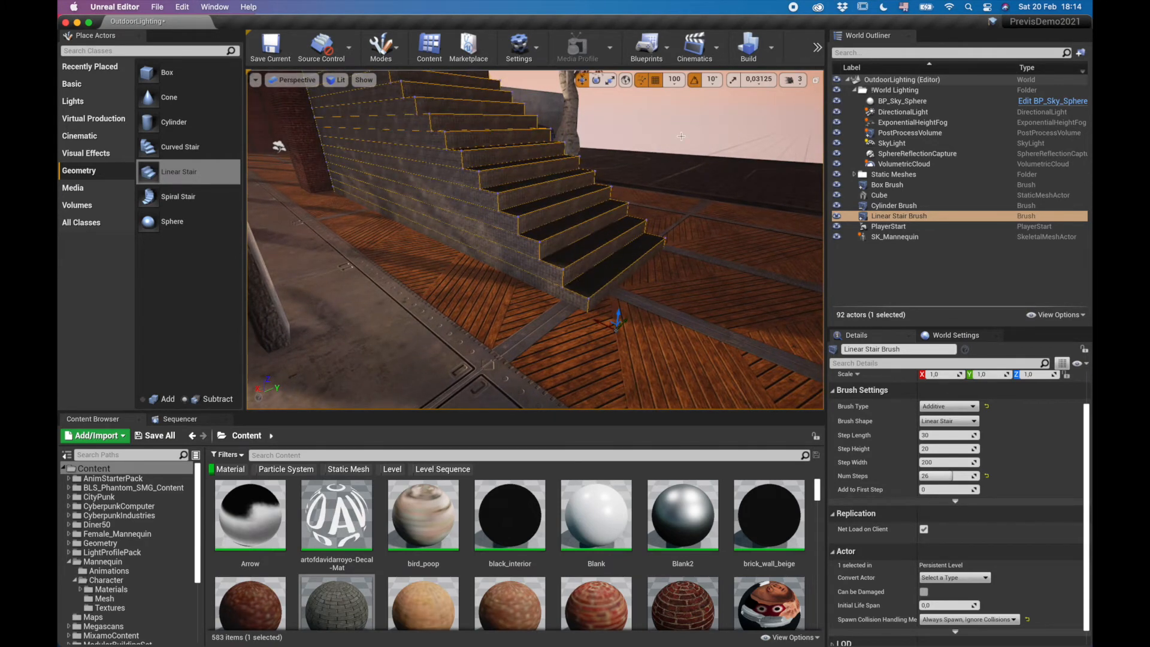
left_click(675, 80)
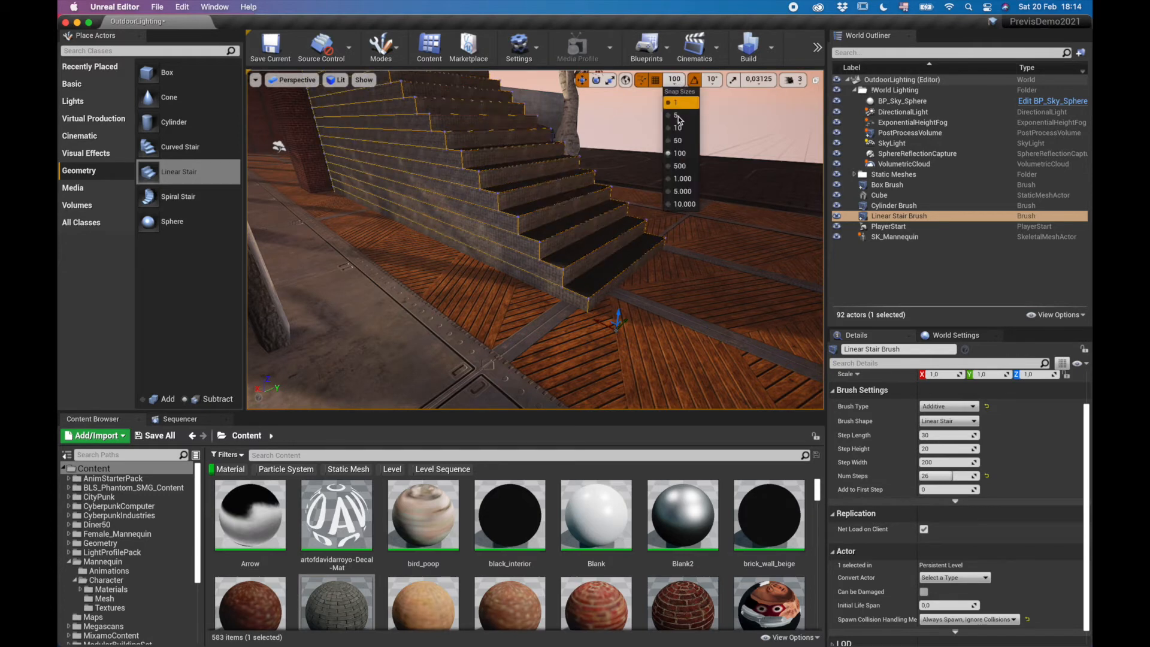
left_click(678, 129)
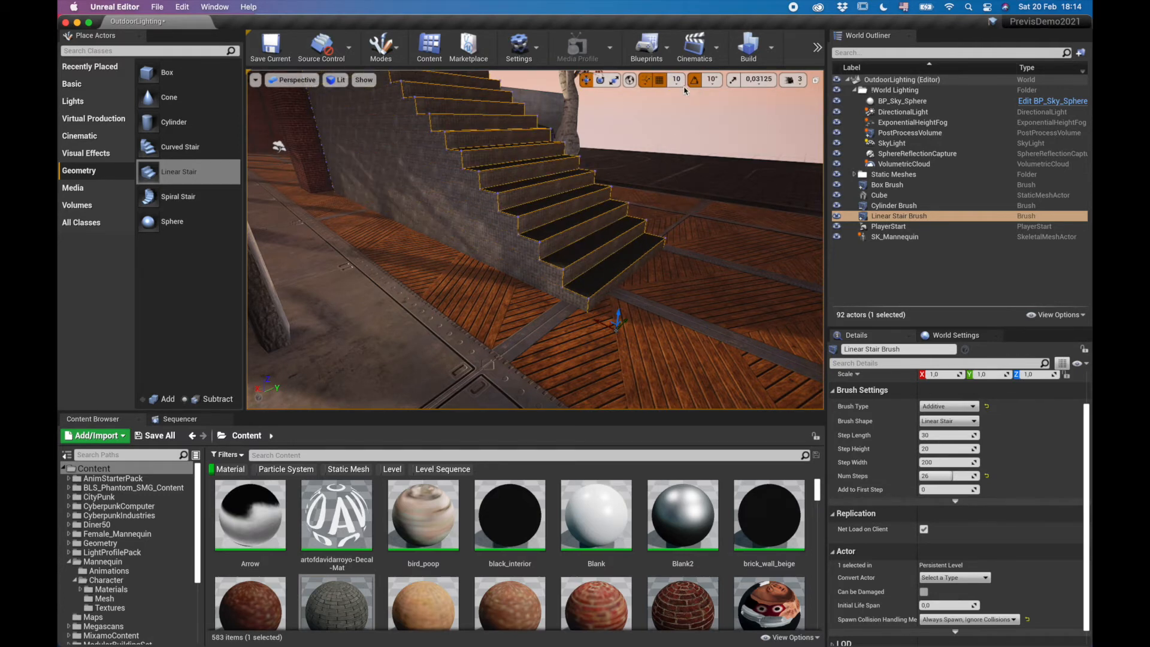
left_click(677, 80)
left_click(681, 103)
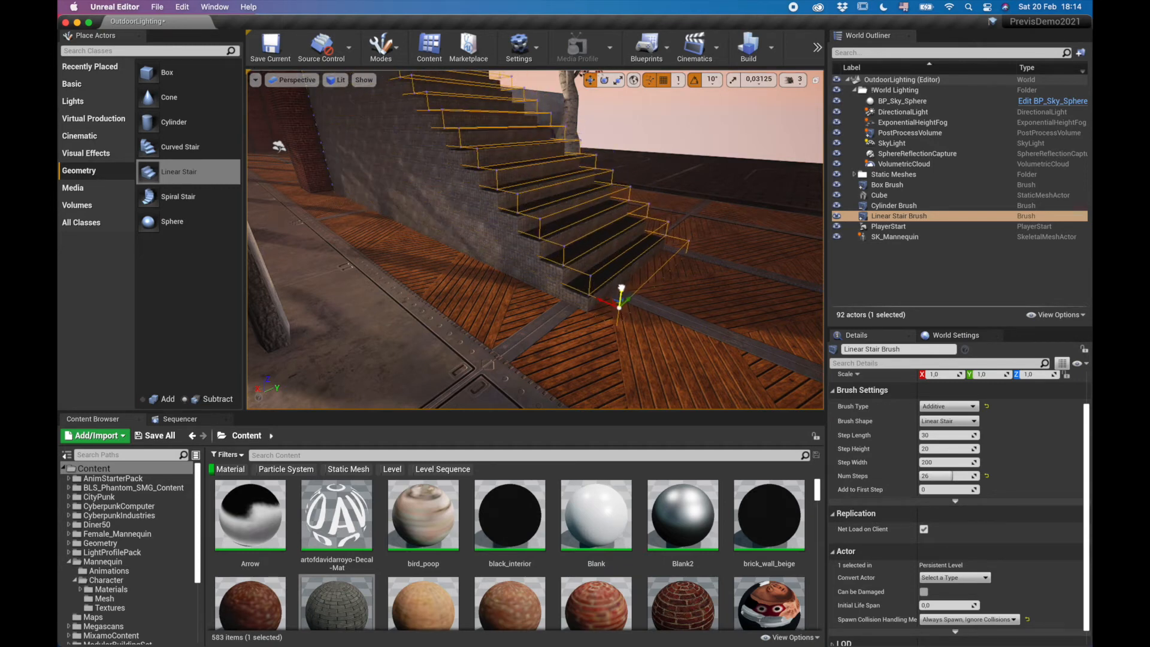
left_click_drag(622, 288, 621, 290)
Step: Place the stair brush's pivot at its bottom back corner beside the brick wall and set it as the pivot offset
right_click_drag(398, 244, 683, 240)
key("a")
right_click_drag(468, 234, 468, 234)
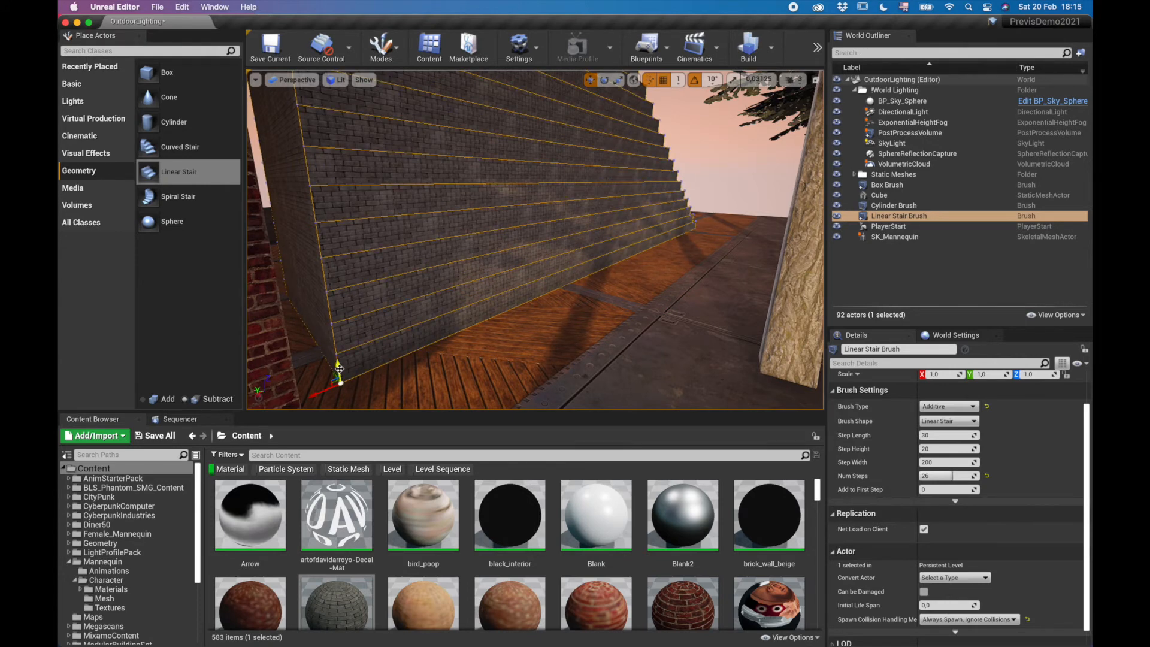
right_click(416, 289)
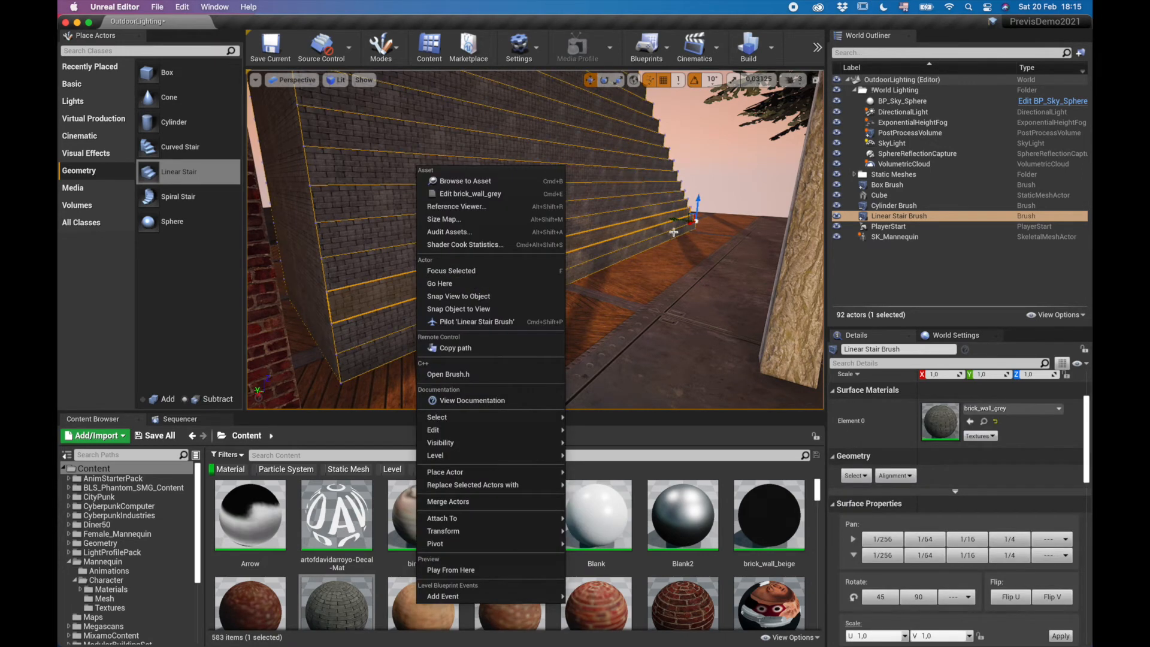
left_click(749, 179)
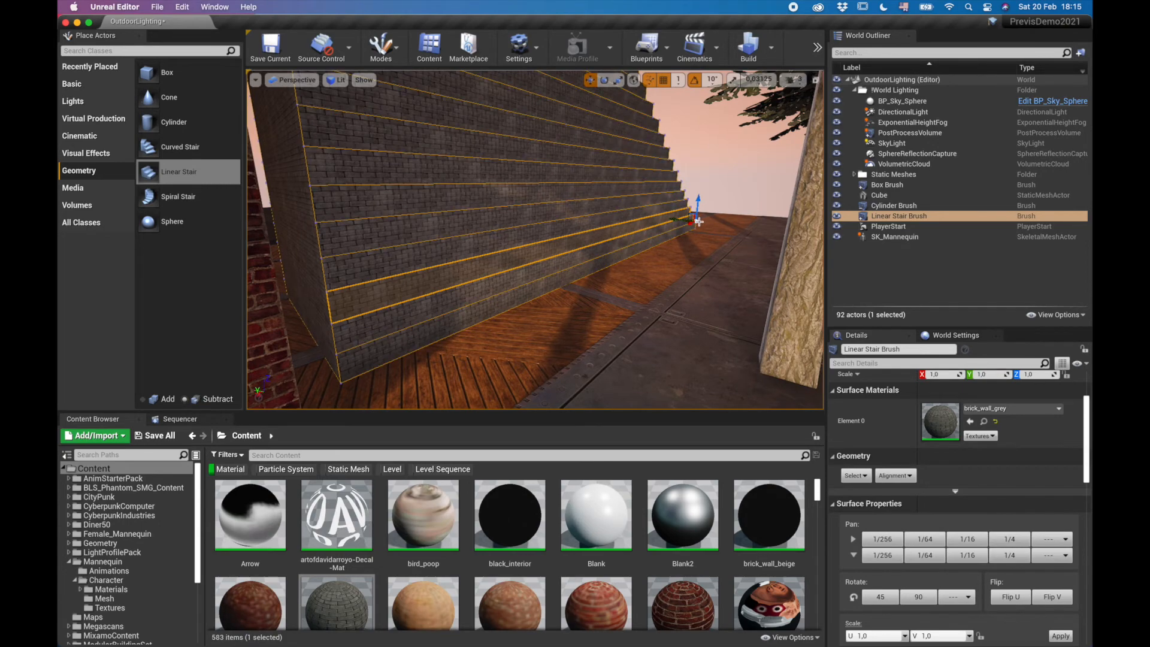
middle_click_drag(712, 204, 705, 240)
mouse_move(569, 265)
middle_mouse_down()
mouse_move(426, 317)
mouse_move(380, 354)
middle_mouse_up()
middle_click_drag(383, 354, 350, 374)
right_click(340, 365)
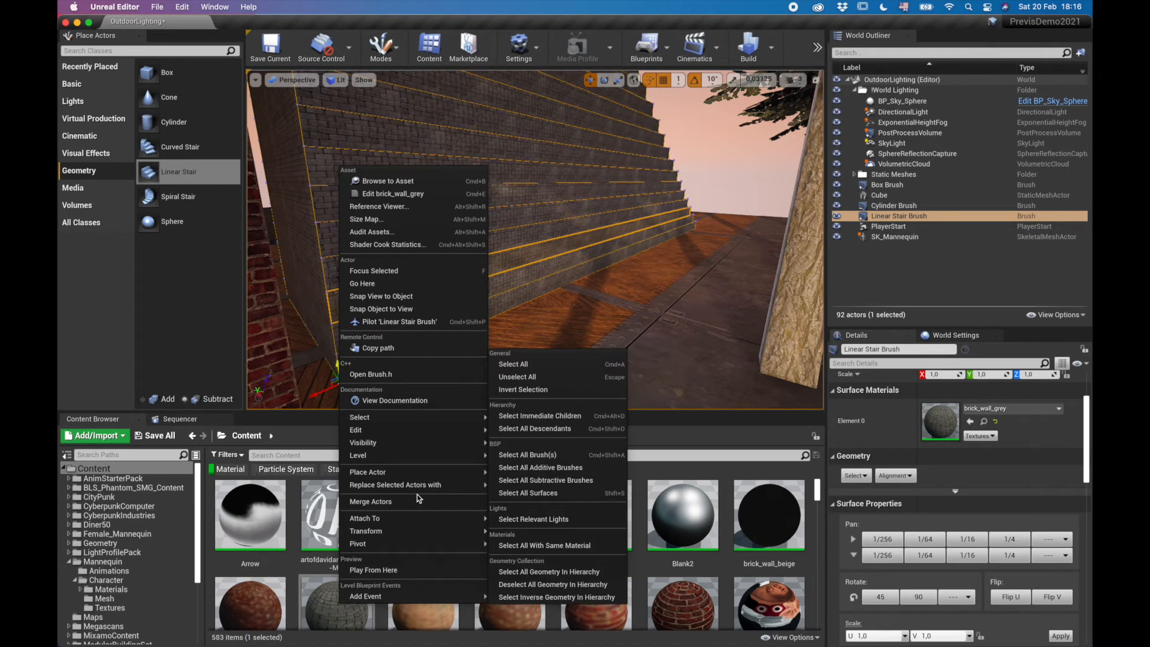
mouse_move(413, 537)
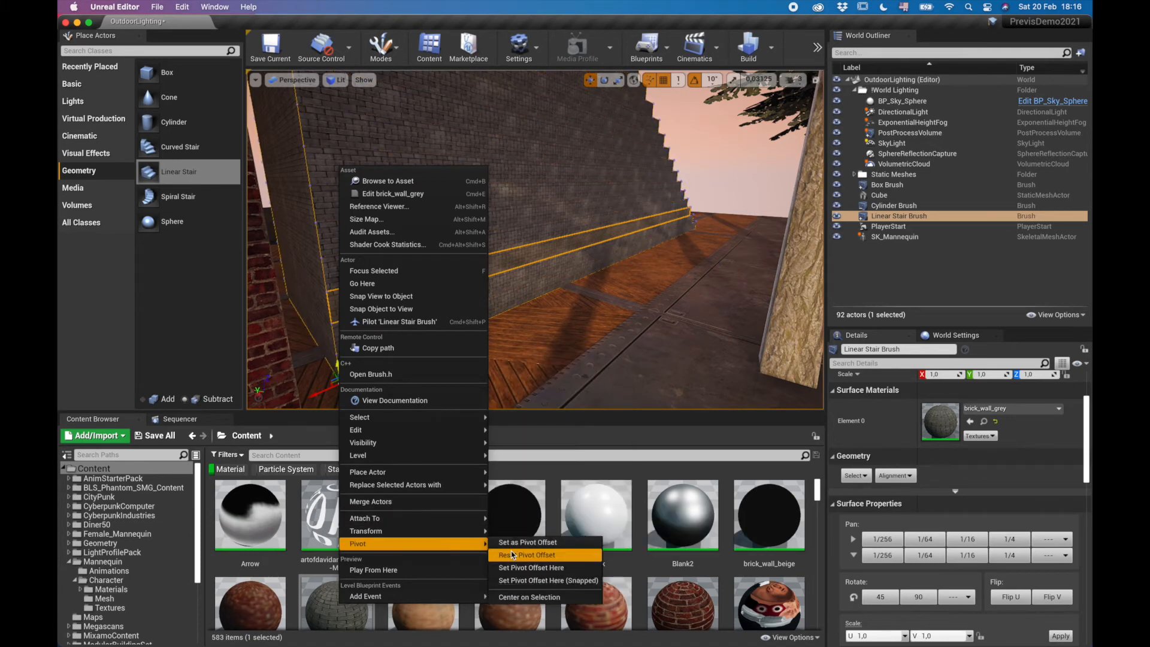
left_click(538, 547)
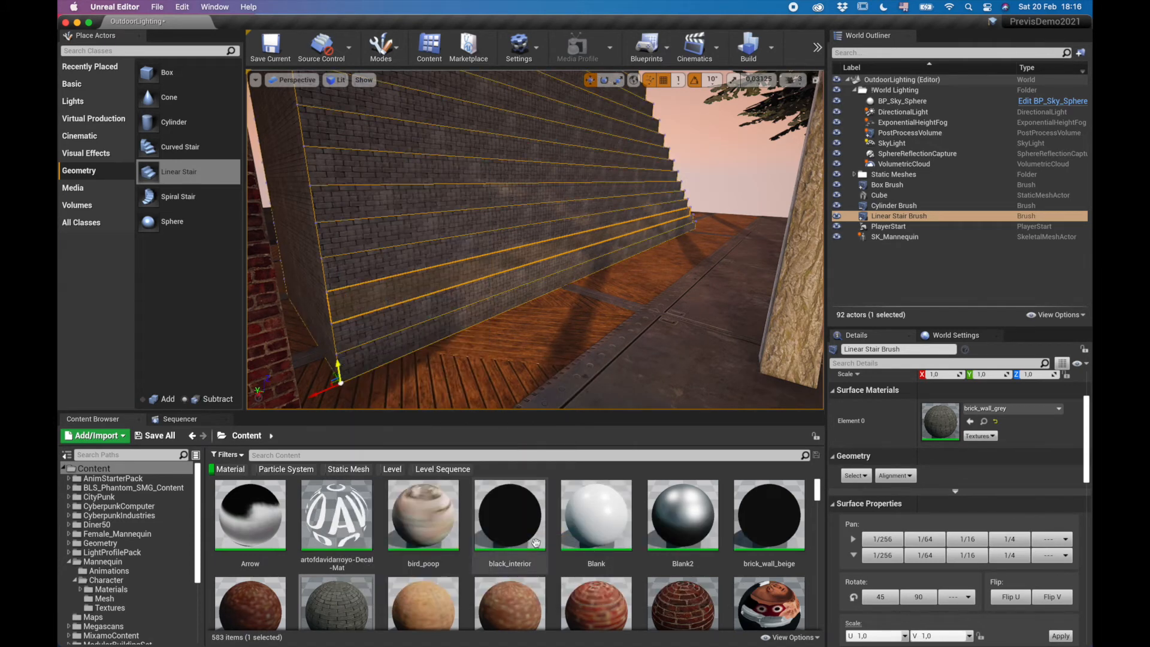
Step: Slide the stair brush along the brick wall until its bottom back corner meets the building's outer bottom corner, at about X -1277, Y 155
right_click_drag(658, 285, 612, 305)
left_click(381, 309)
left_click(496, 282)
key("d")
right_click_drag(627, 267, 548, 271)
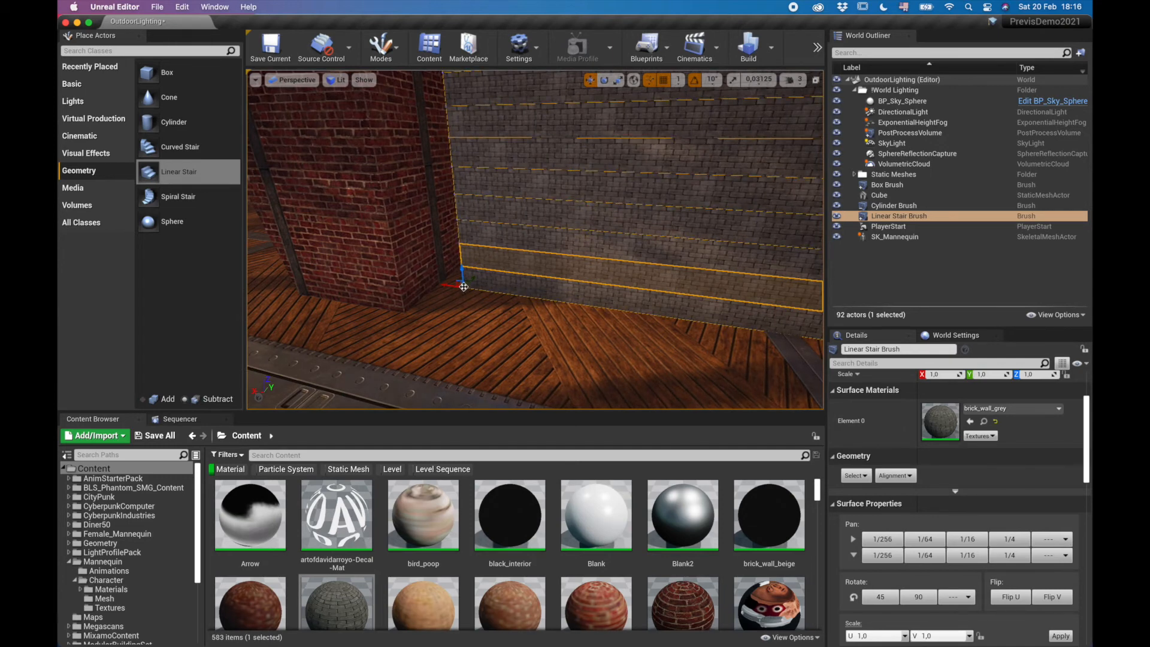
left_click_drag(541, 253, 541, 256)
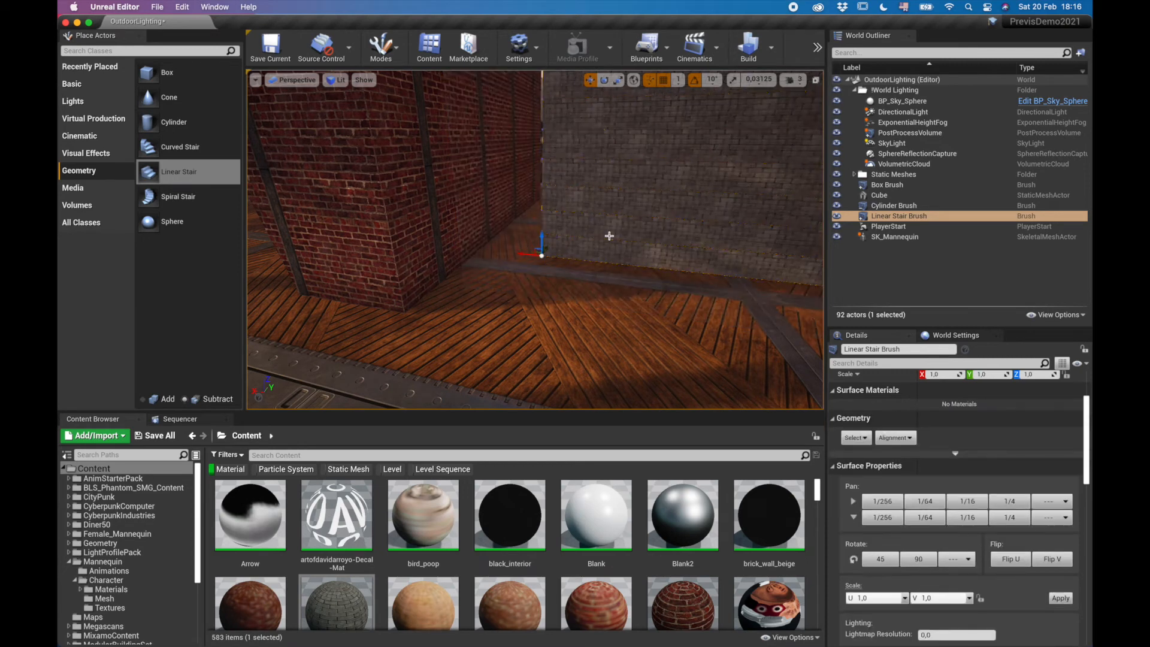
left_click_drag(477, 248, 495, 234)
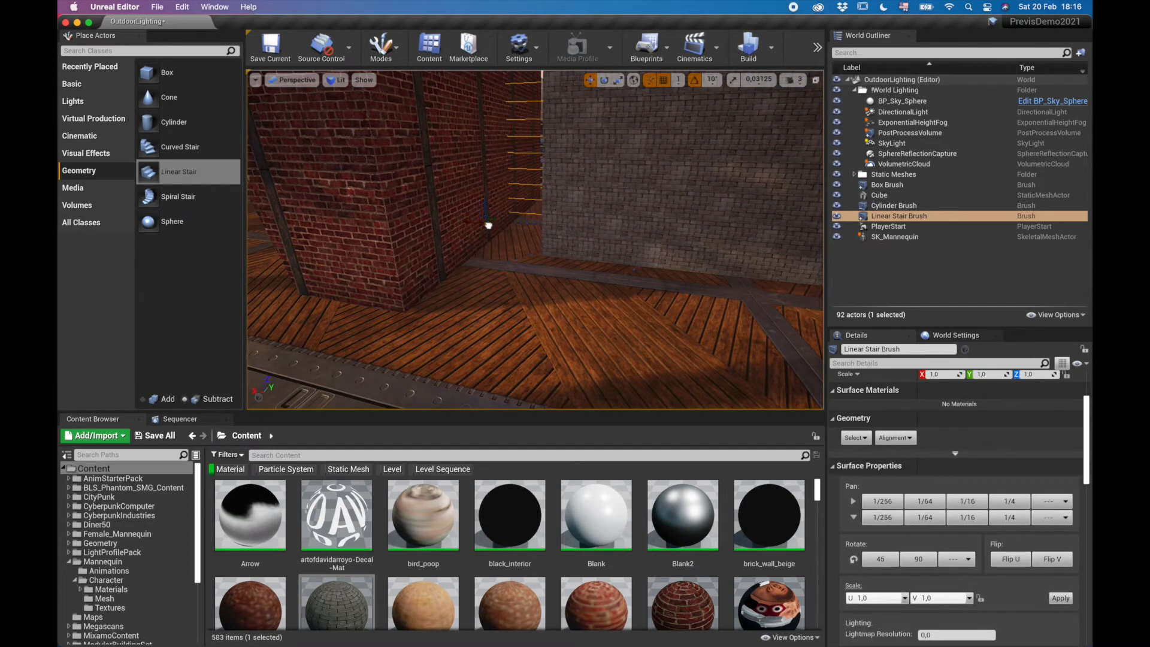
left_click_drag(481, 231, 416, 296)
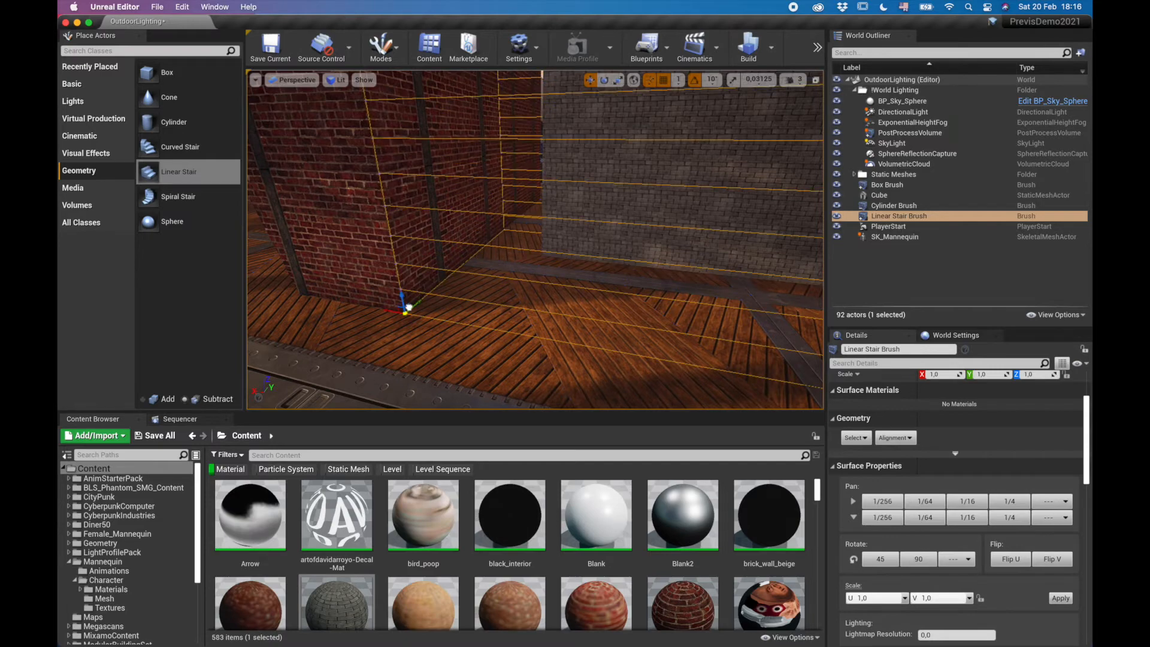
left_click_drag(409, 308, 409, 307)
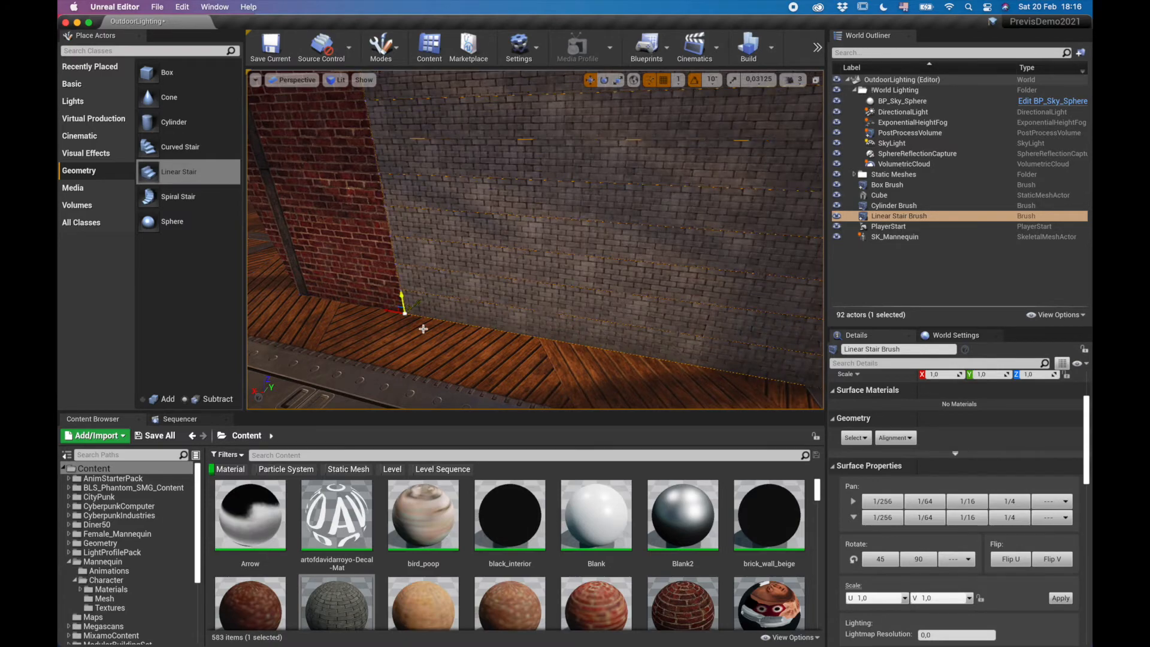
mouse_move(423, 329)
right_mouse_down()
mouse_move(441, 257)
mouse_move(414, 249)
mouse_move(515, 306)
mouse_move(276, 291)
mouse_move(306, 286)
mouse_move(150, 302)
mouse_move(216, 305)
right_mouse_up()
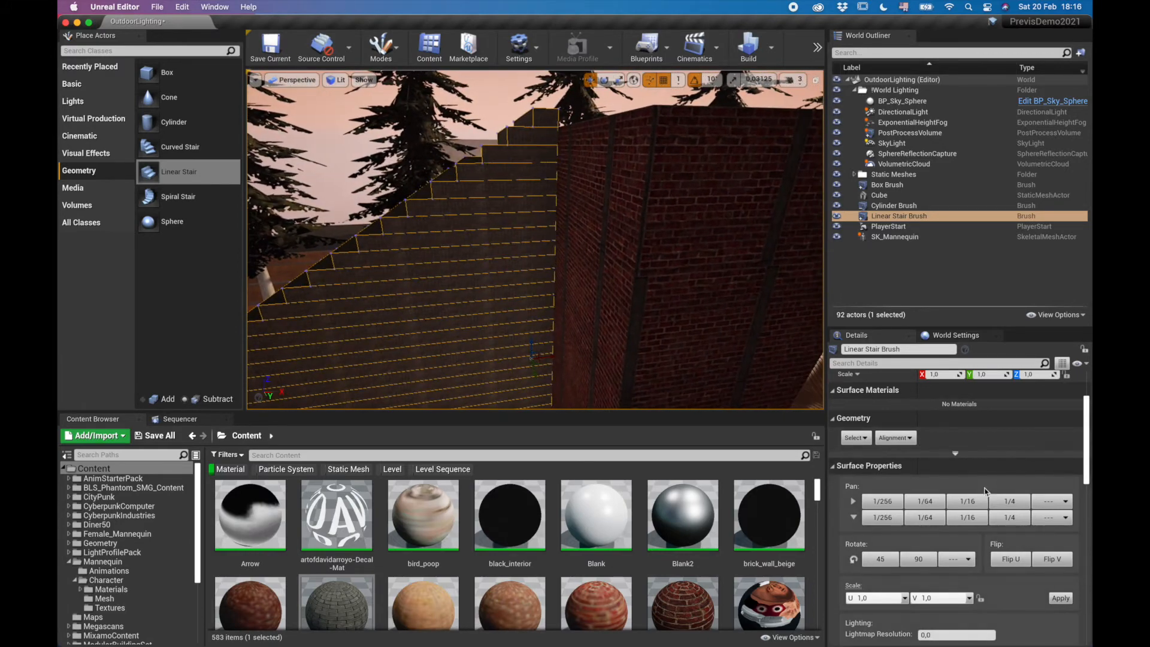
Step: Set the position grid snap to 10 and lower the stair brush so its bottom step sinks to floor level
scroll(986, 489, "up", 2)
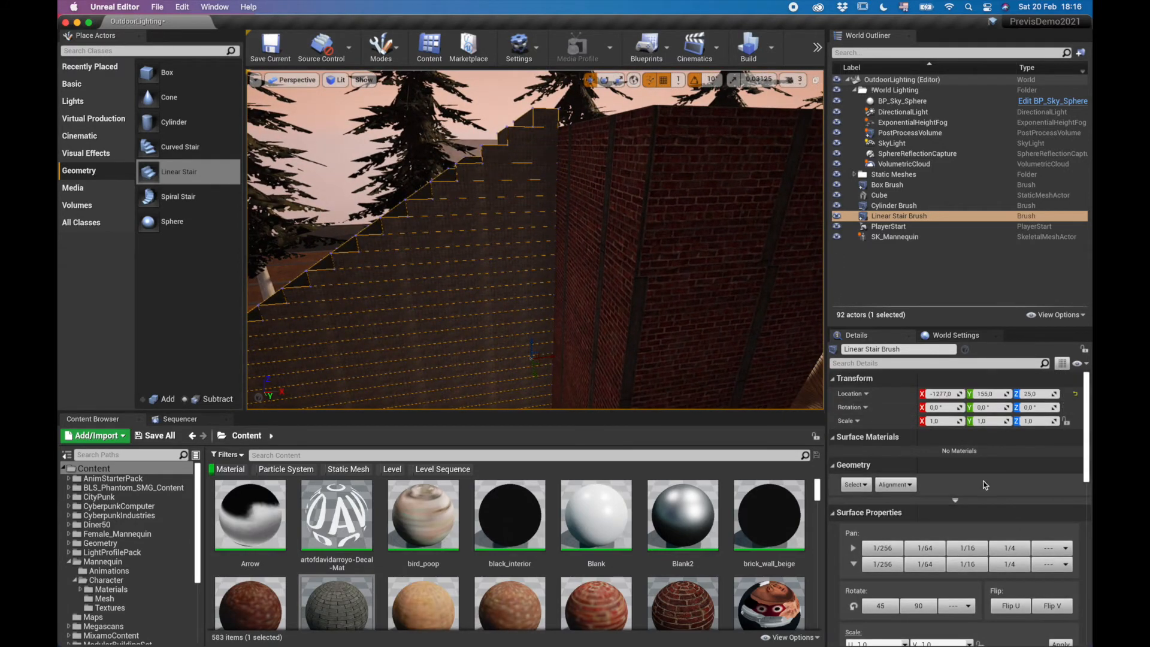
scroll(986, 486, "down", 5)
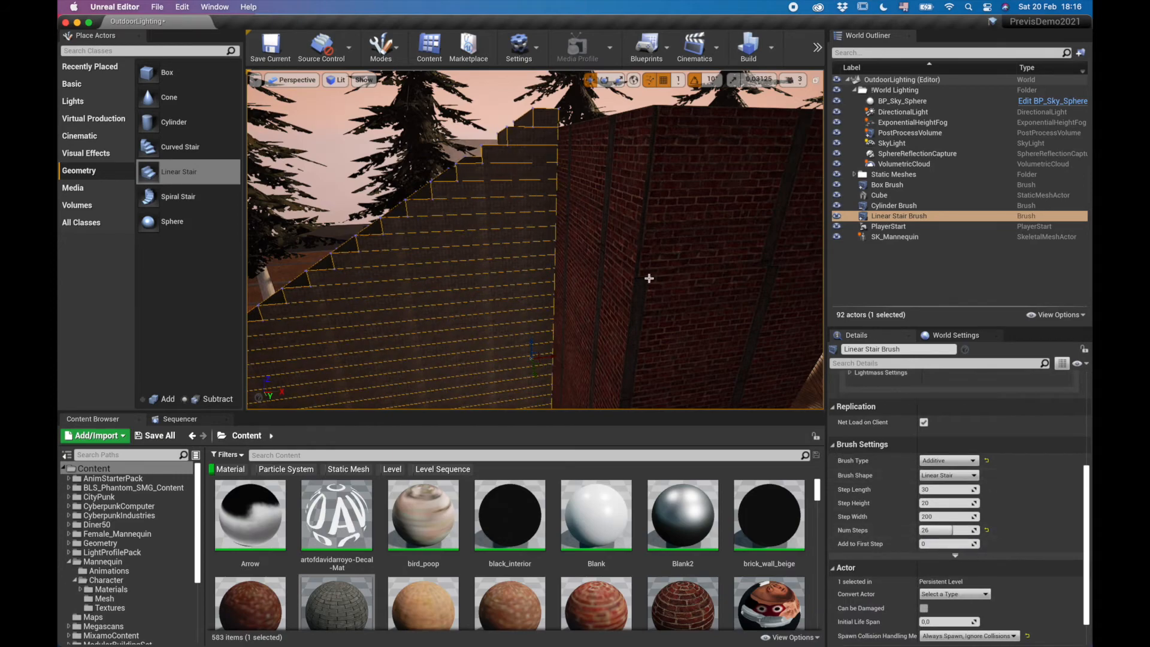
mouse_move(567, 223)
right_mouse_down()
mouse_move(590, 255)
mouse_move(770, 210)
right_mouse_up()
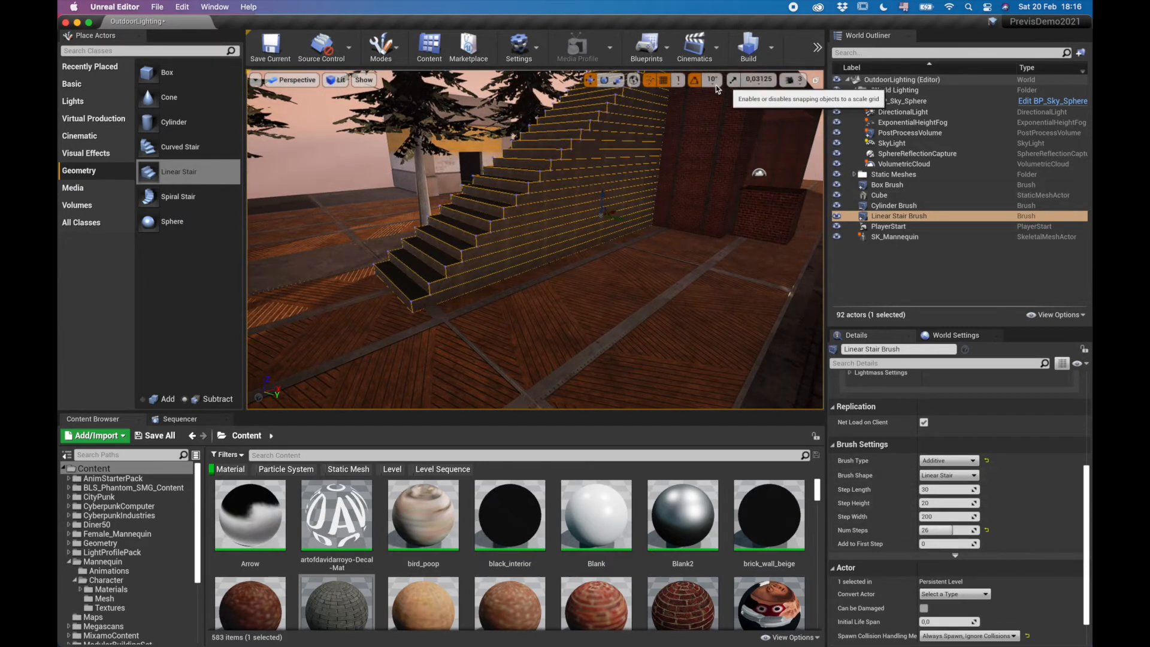
left_click(678, 80)
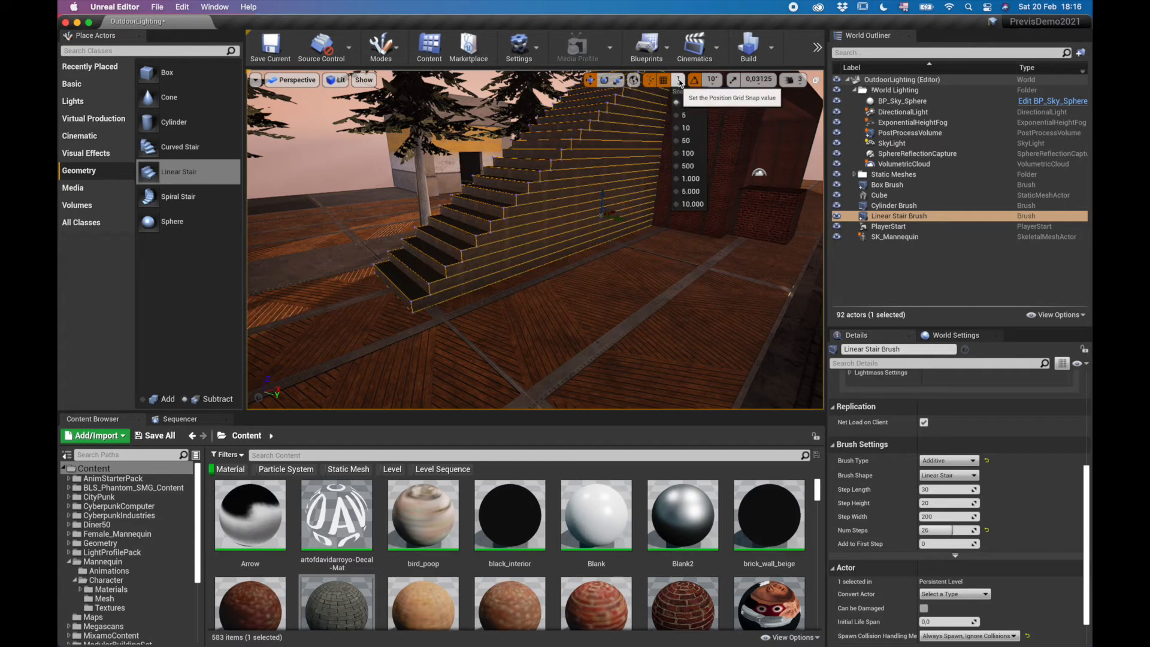
left_click(686, 128)
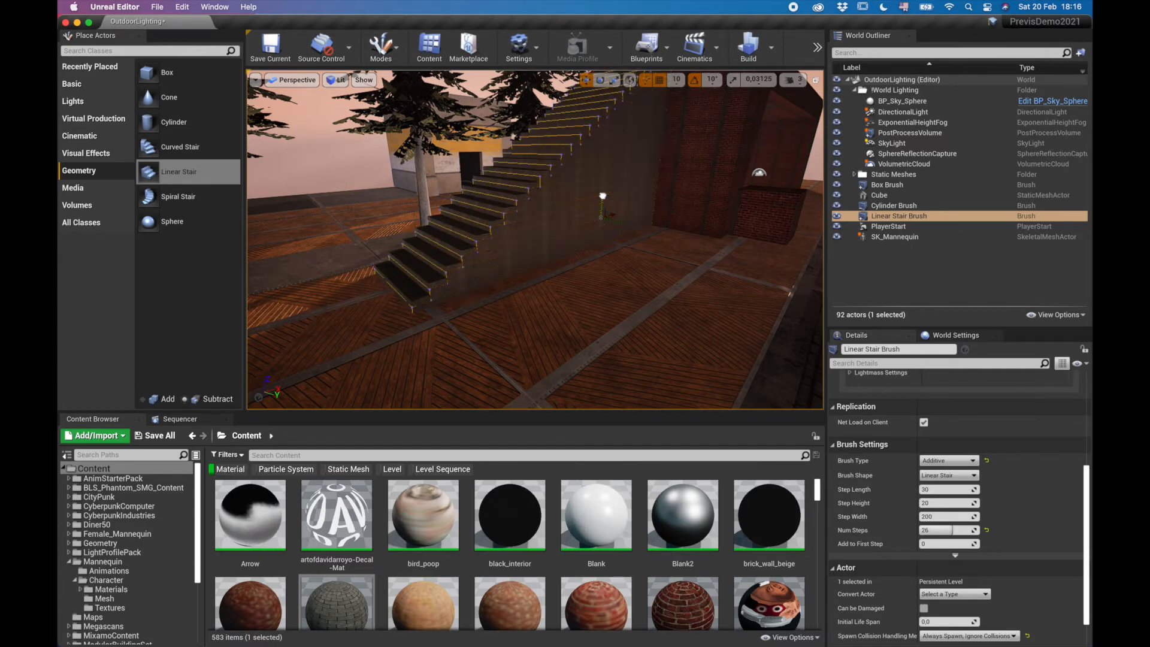
left_click_drag(603, 198, 607, 239)
right_click_drag(546, 278, 525, 293)
key("w")
right_click_drag(440, 329, 444, 324)
Step: Set the position grid snap to 1, nudge the stair brush until no tread overlaps the floor surface, and deselect it
left_click(677, 80)
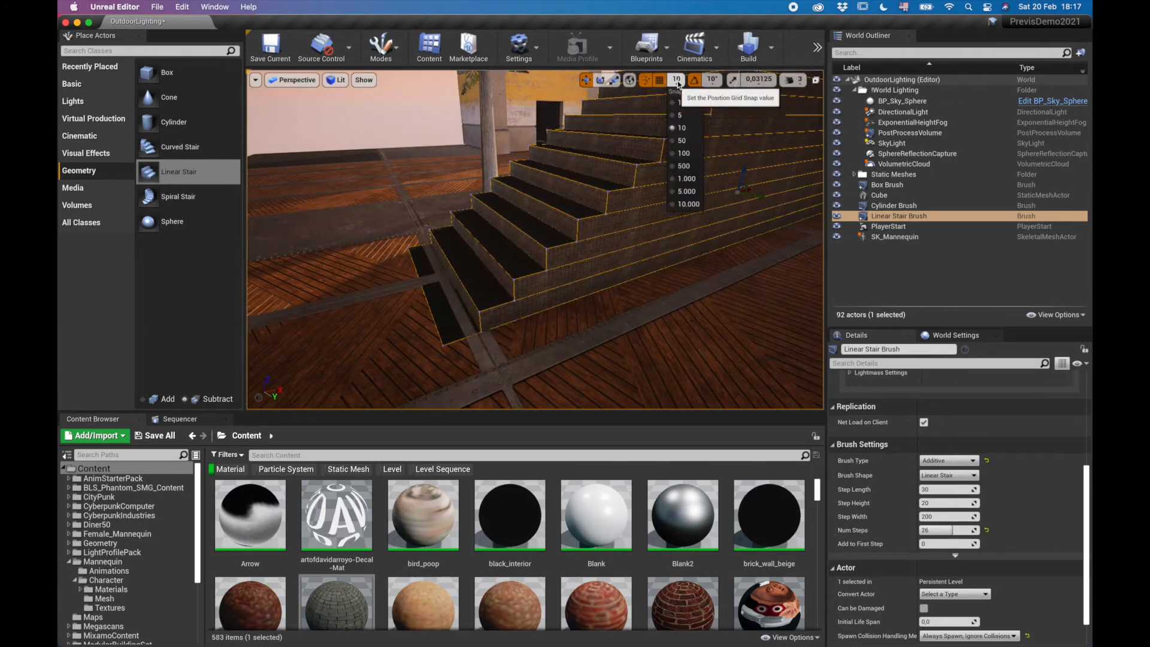
left_click(680, 103)
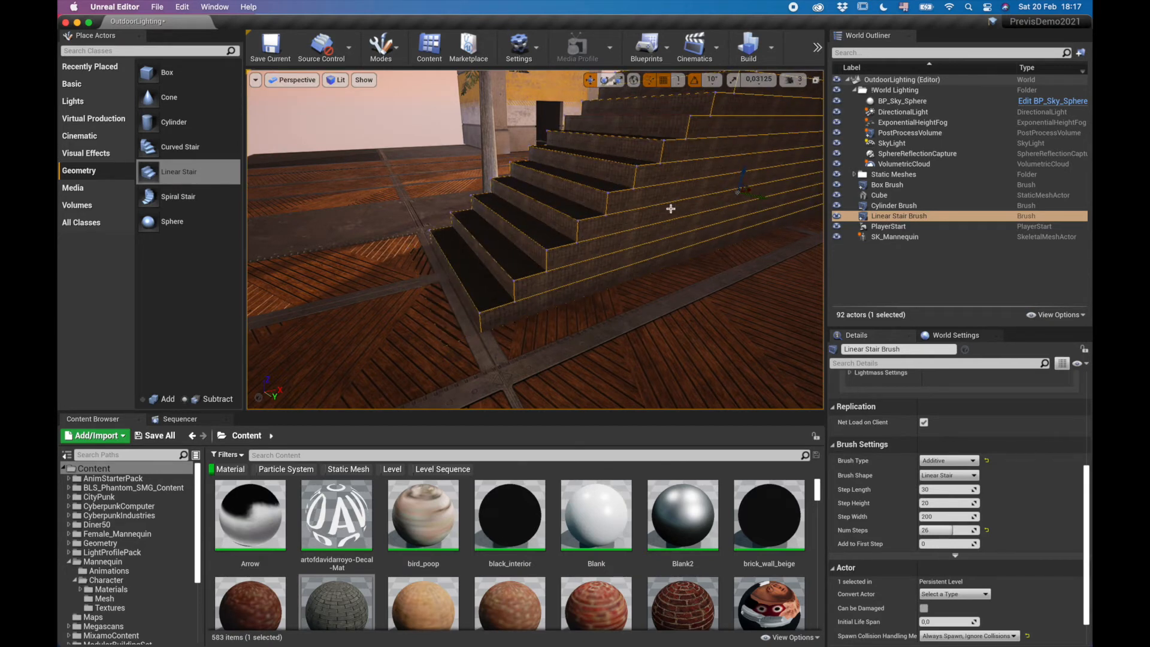
mouse_move(465, 280)
right_mouse_down()
mouse_move(539, 273)
mouse_move(554, 234)
mouse_move(496, 276)
mouse_move(447, 267)
mouse_move(463, 273)
right_mouse_up()
key("Escape")
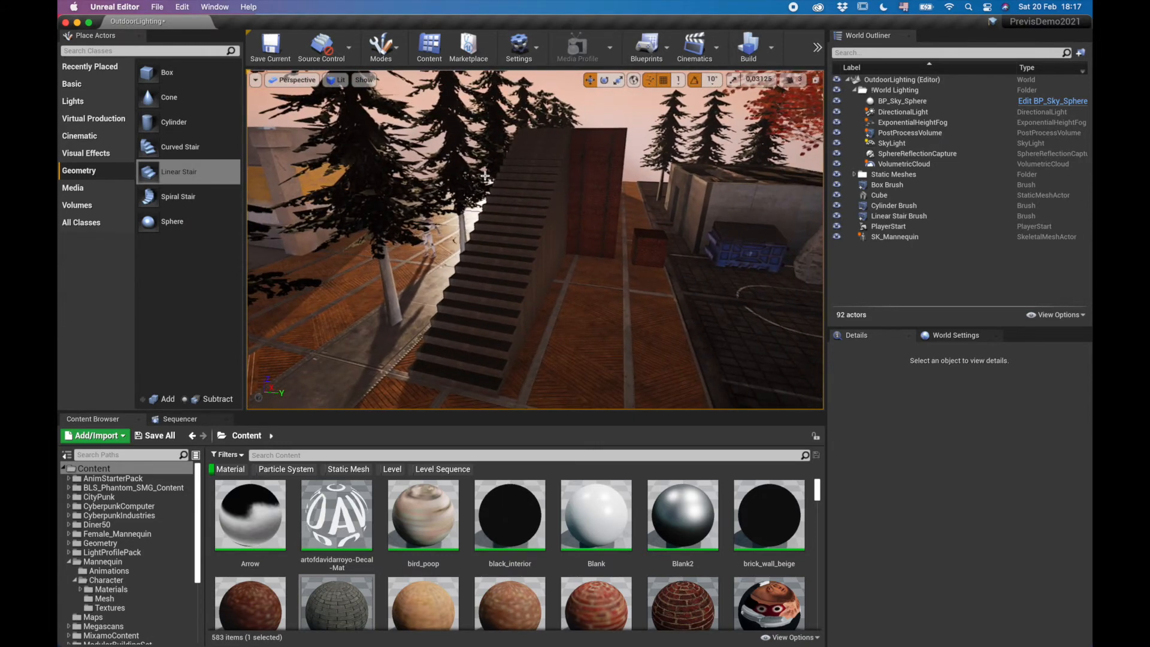
Step: Play the level in the editor and run the character out of the building and up the staircase onto the brick roof
left_click(818, 48)
left_click(844, 70)
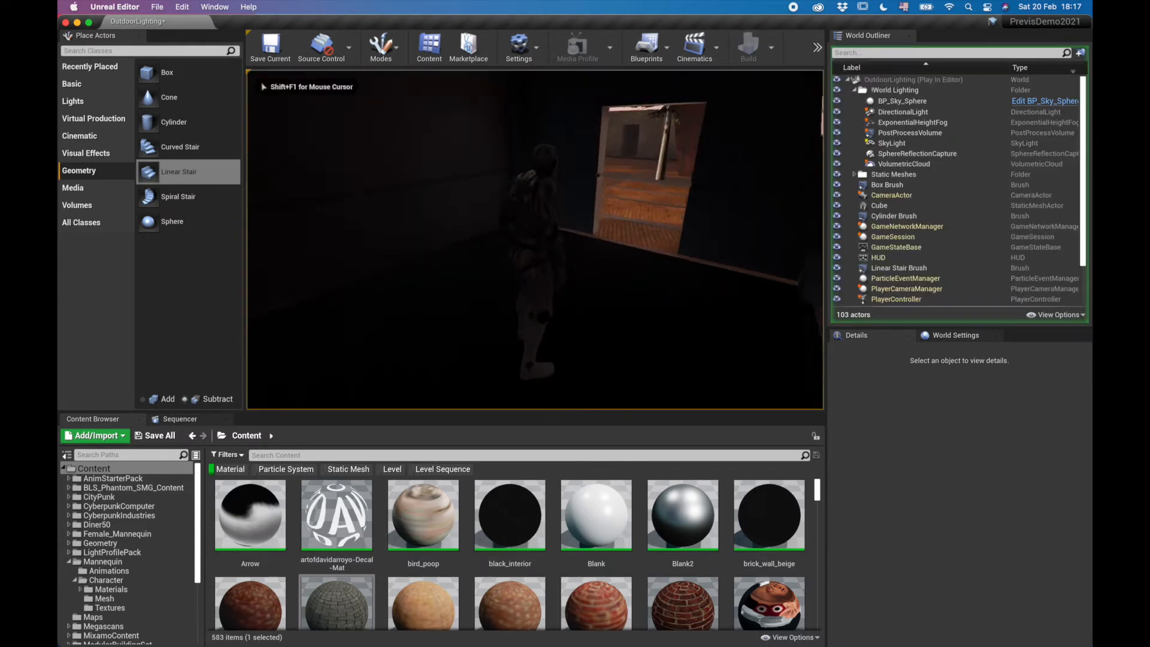
key("w")
key("w")
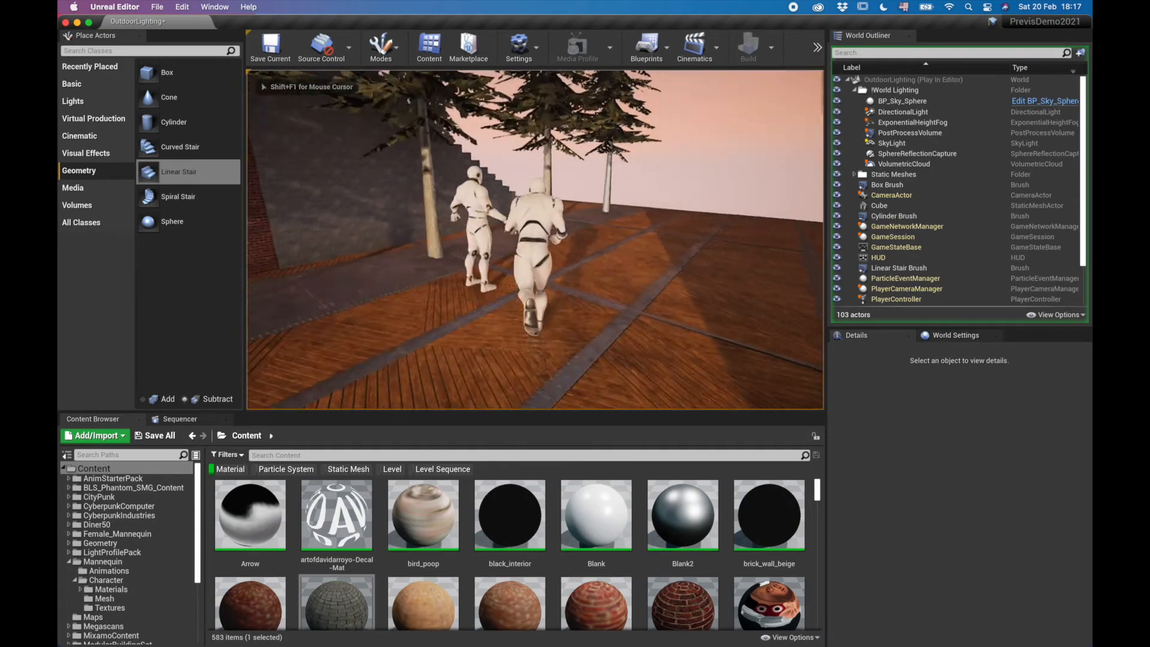
key("w")
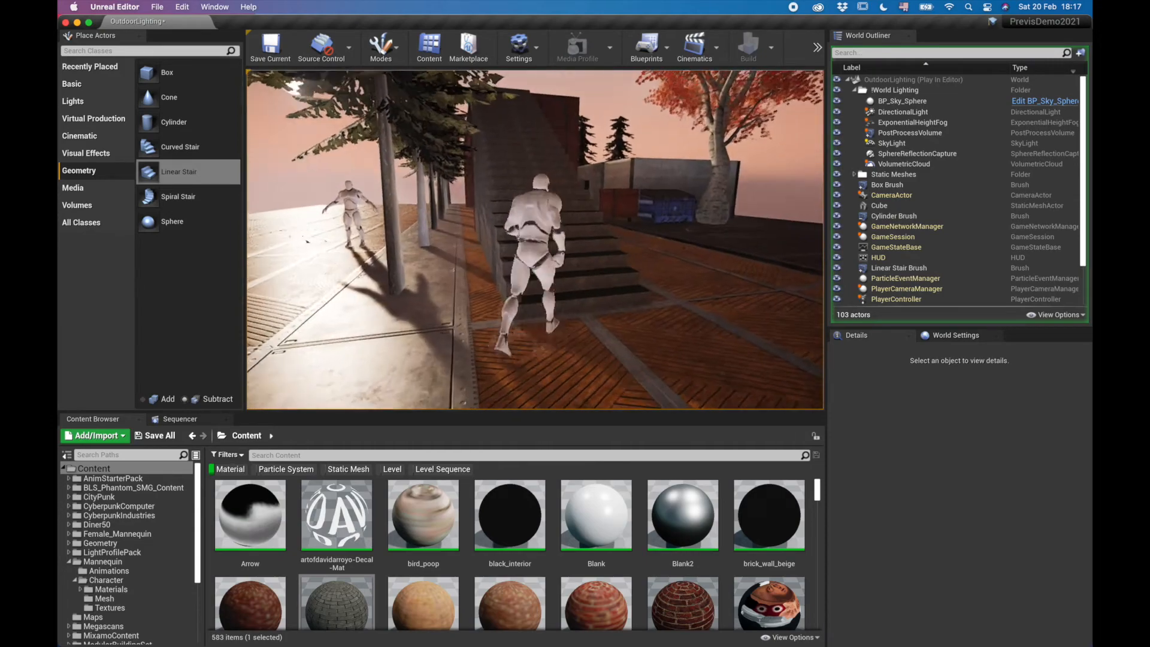
key("w")
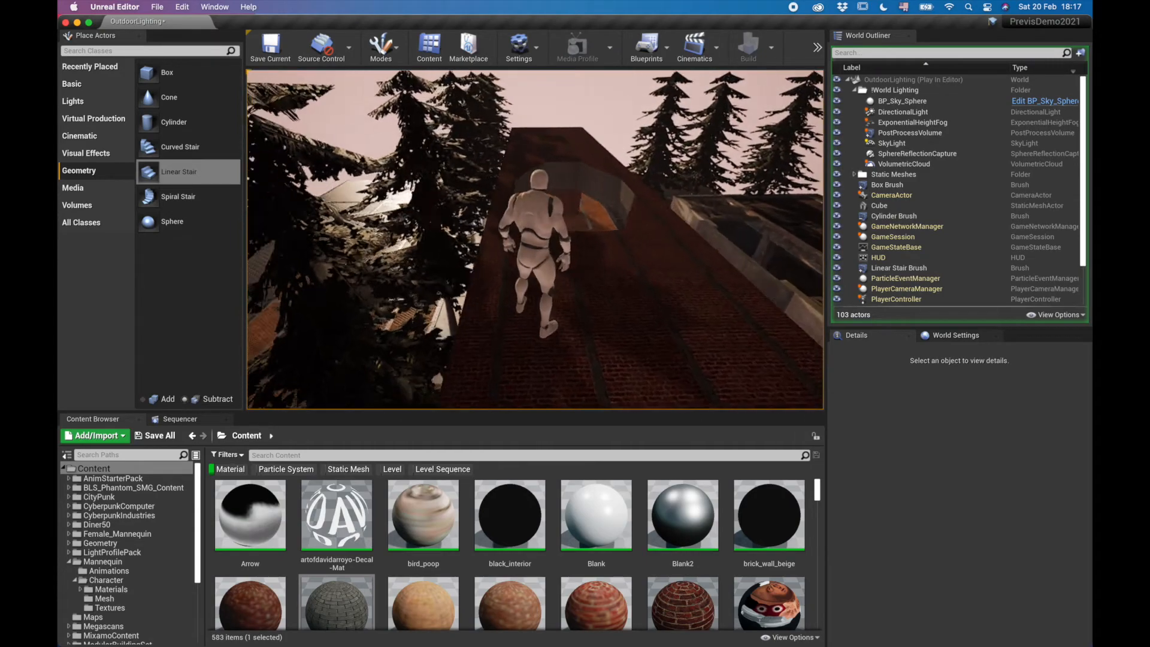
Step: Test walking and jumping around the roof's round hole, run back past the staircase at ground level, and stop the play session
key("s")
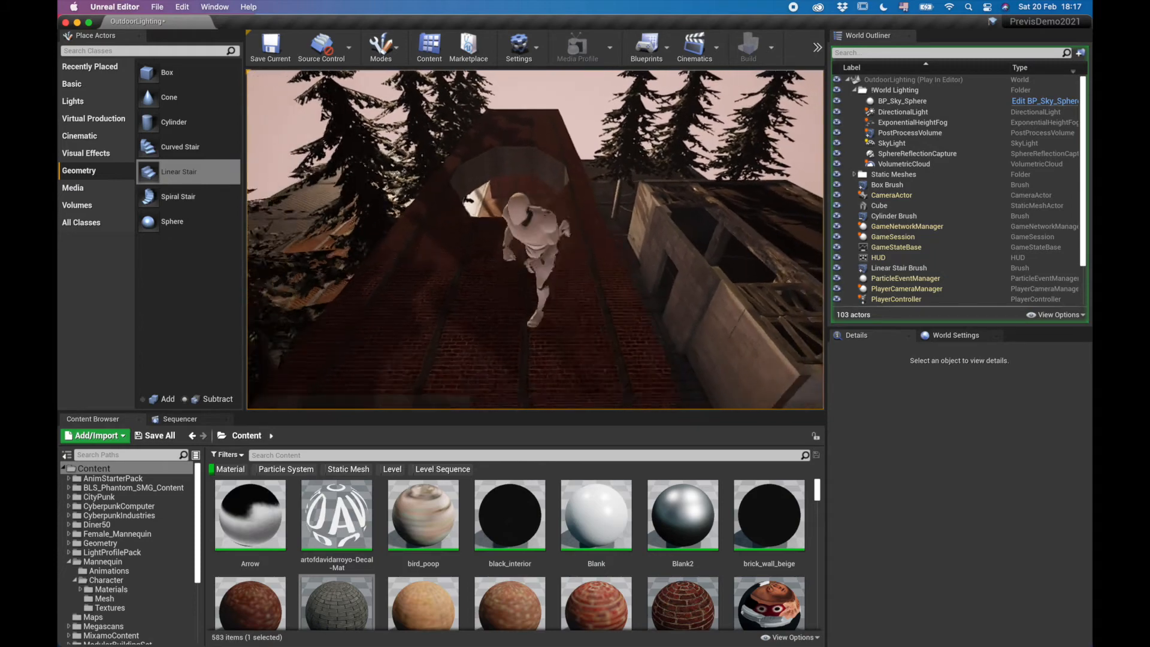
key("a")
key("w")
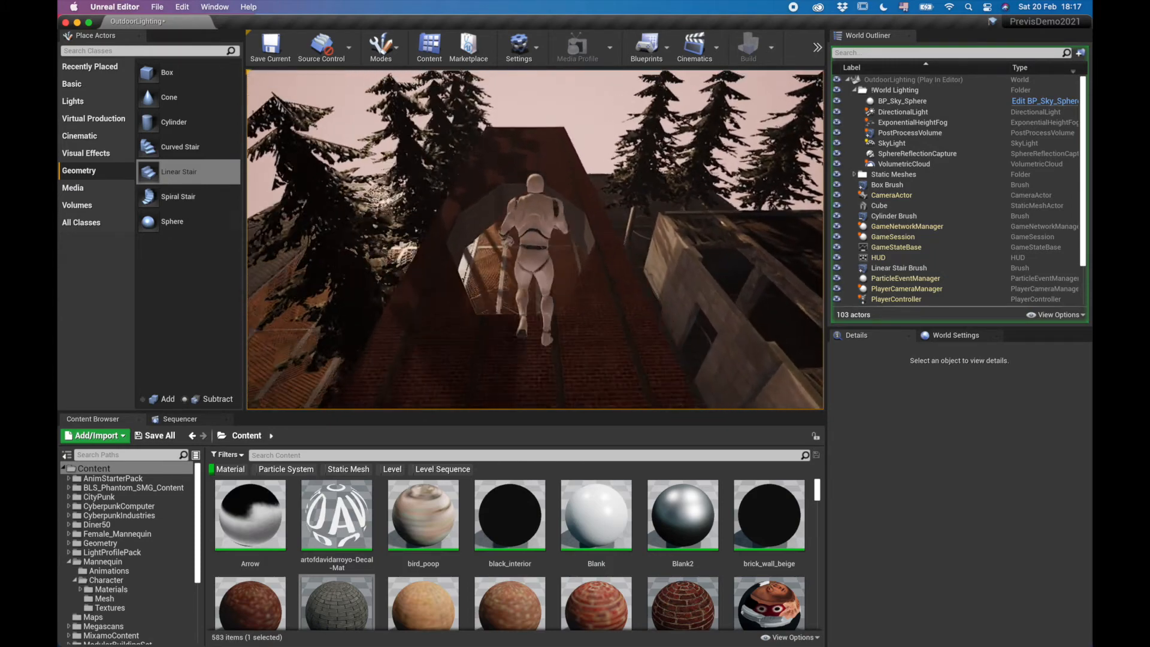
key("space")
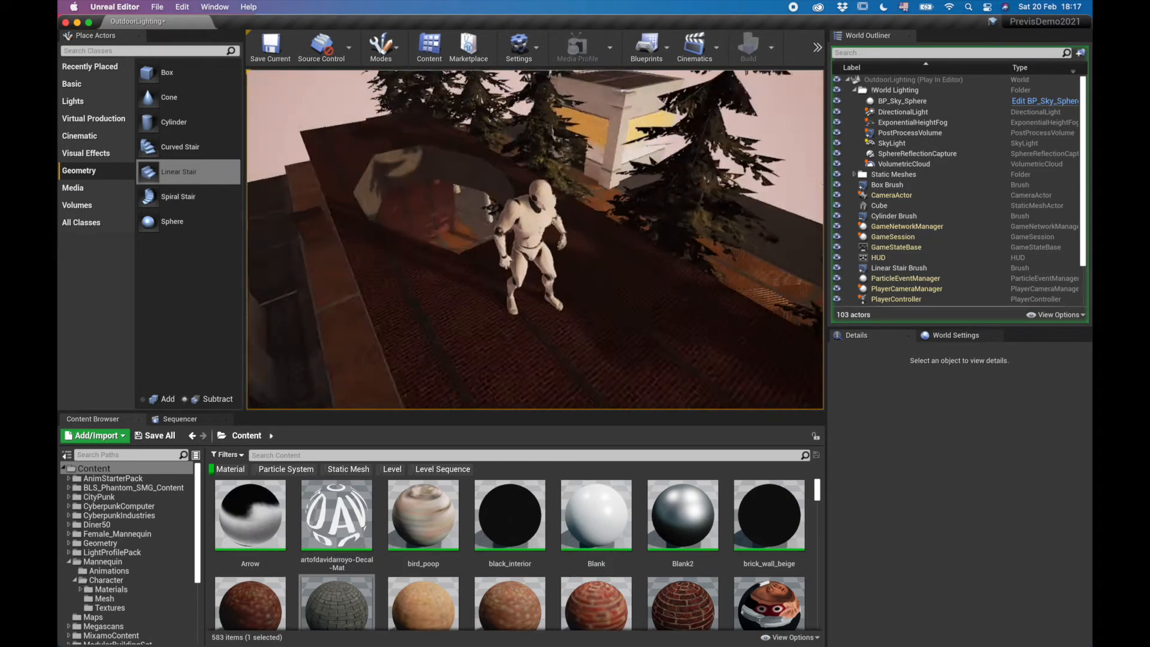
key("s")
key("d")
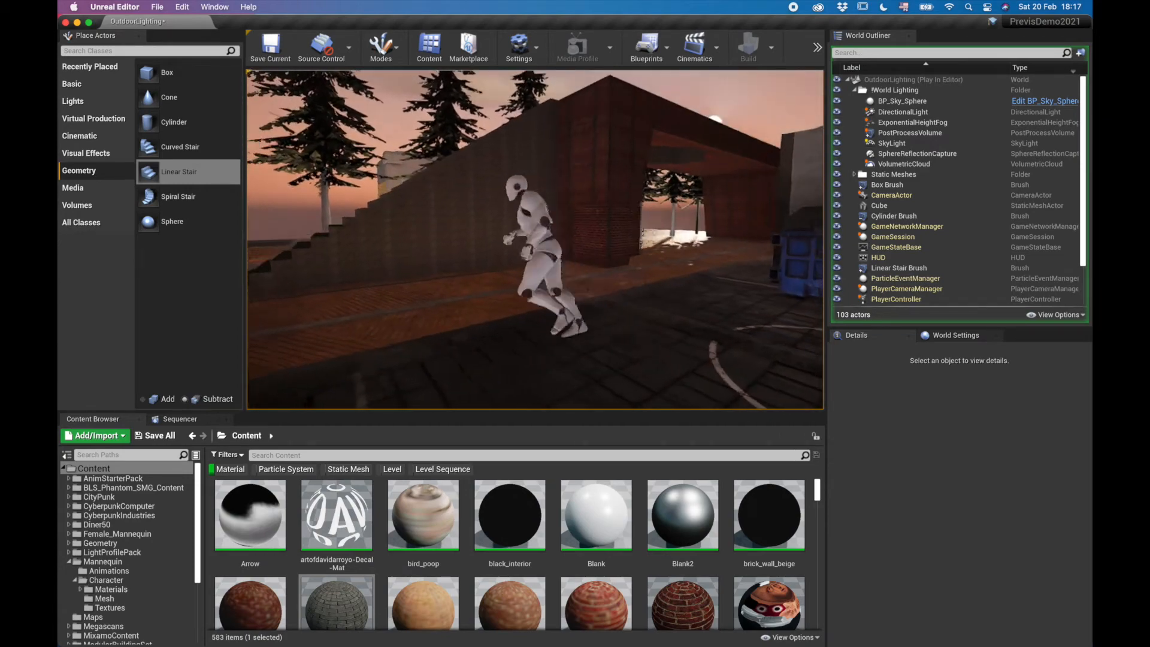
key("Escape")
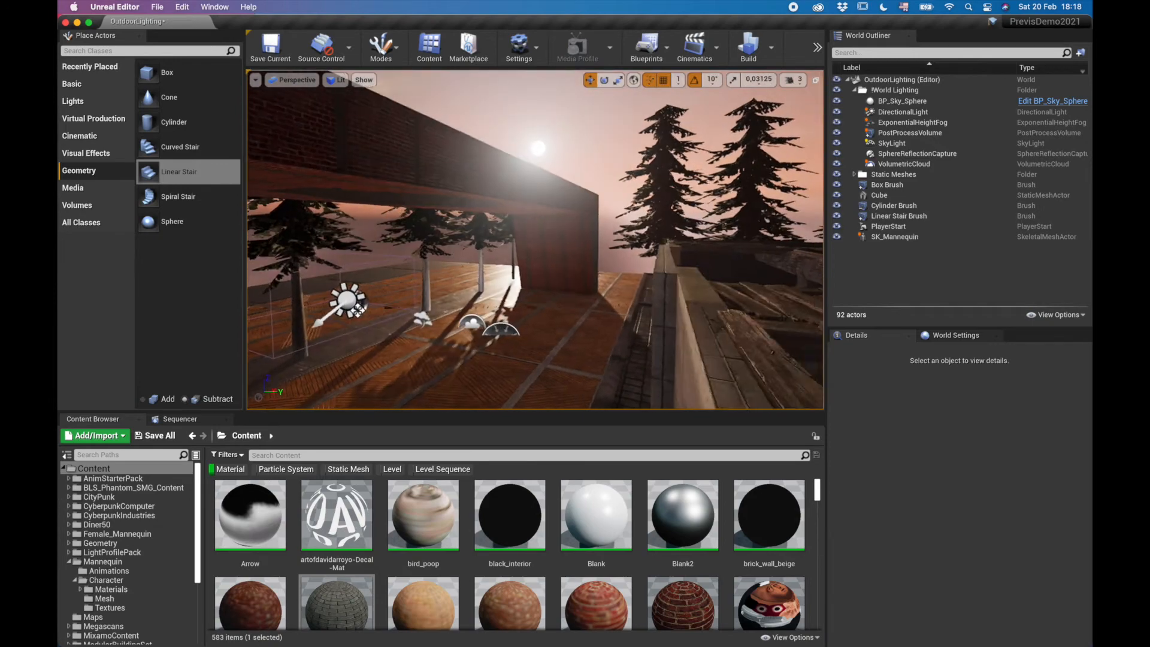
Step: Group the box, cylinder and linear stair brushes in a new outliner folder named Geometry, and move Cube into the Static Meshes folder
right_click_drag(614, 254, 654, 244)
right_click_drag(533, 234, 531, 232)
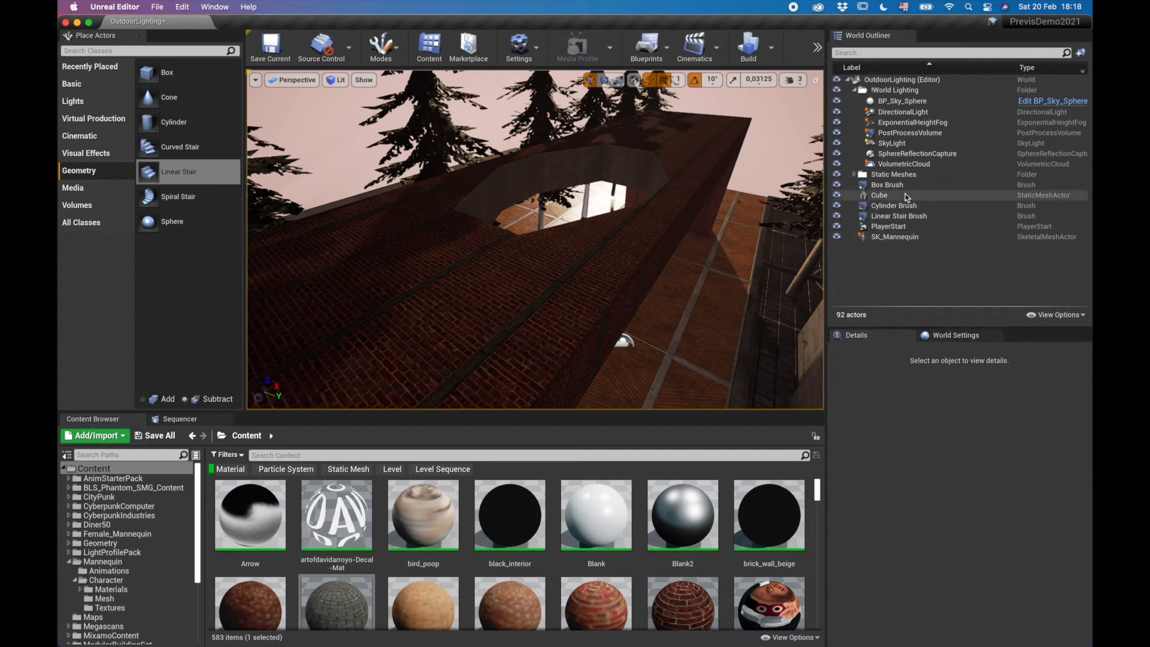
left_click(854, 90)
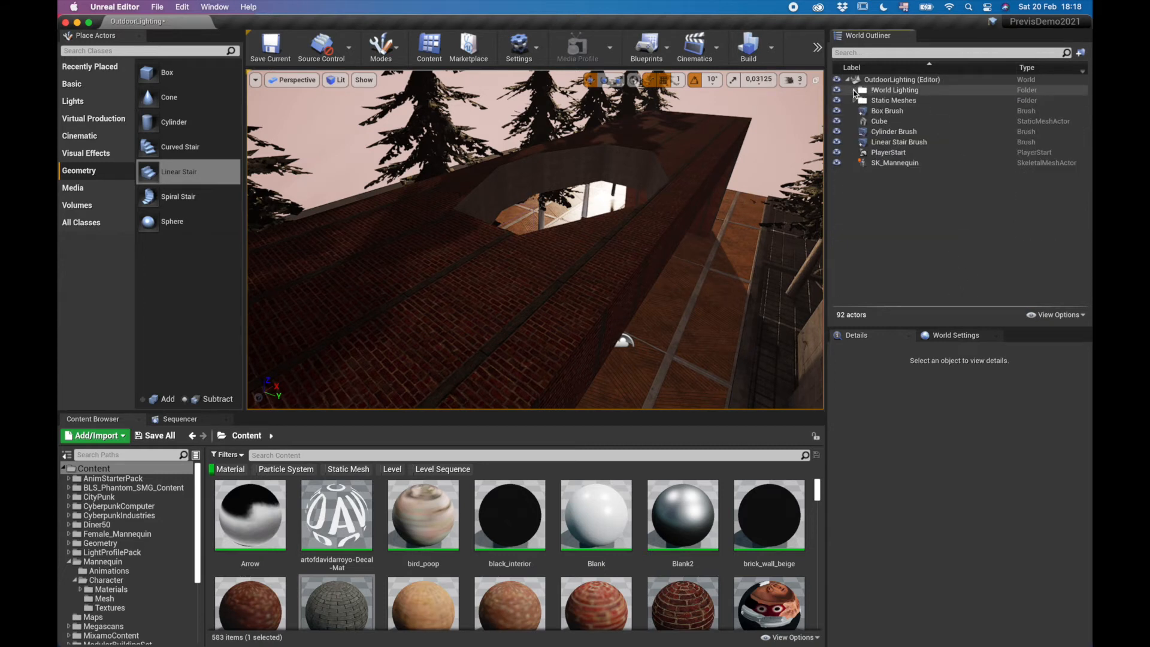
left_click(888, 111)
left_click(899, 131, "super")
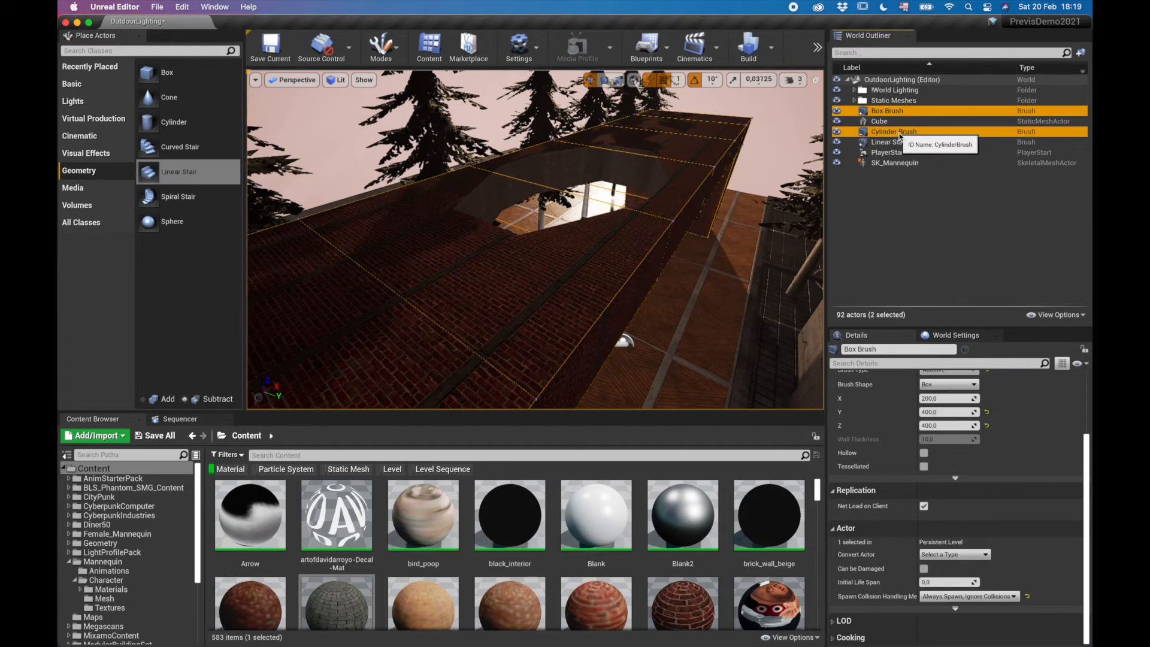
left_click(897, 142, "super")
left_click(1081, 53)
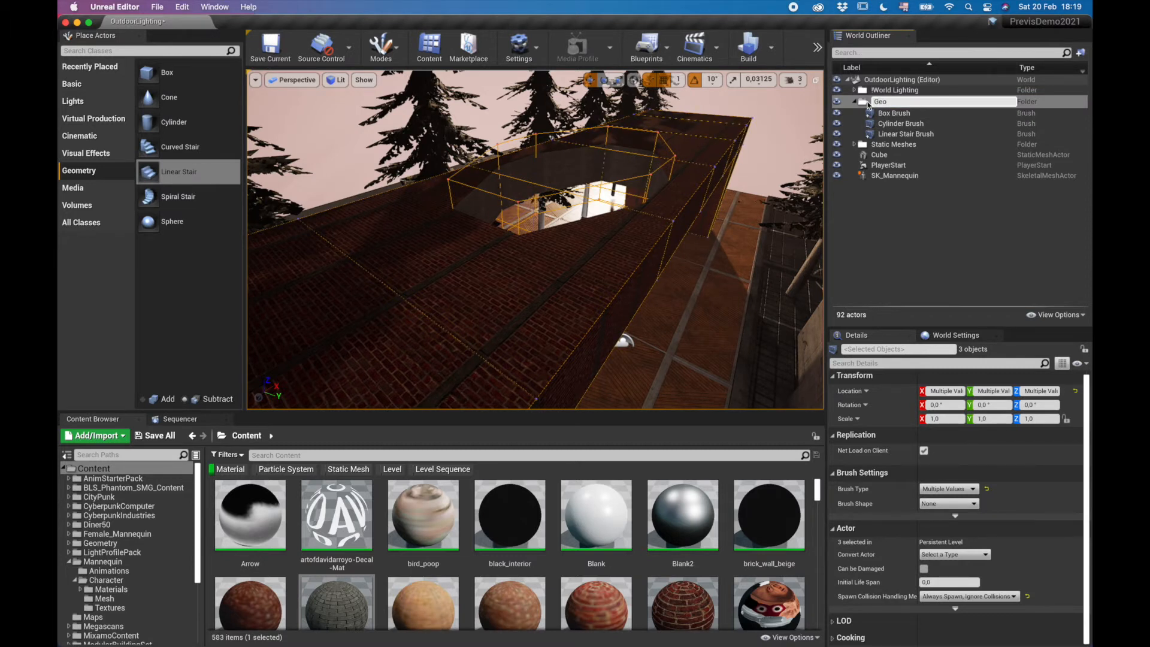
key("Return")
left_click(855, 101)
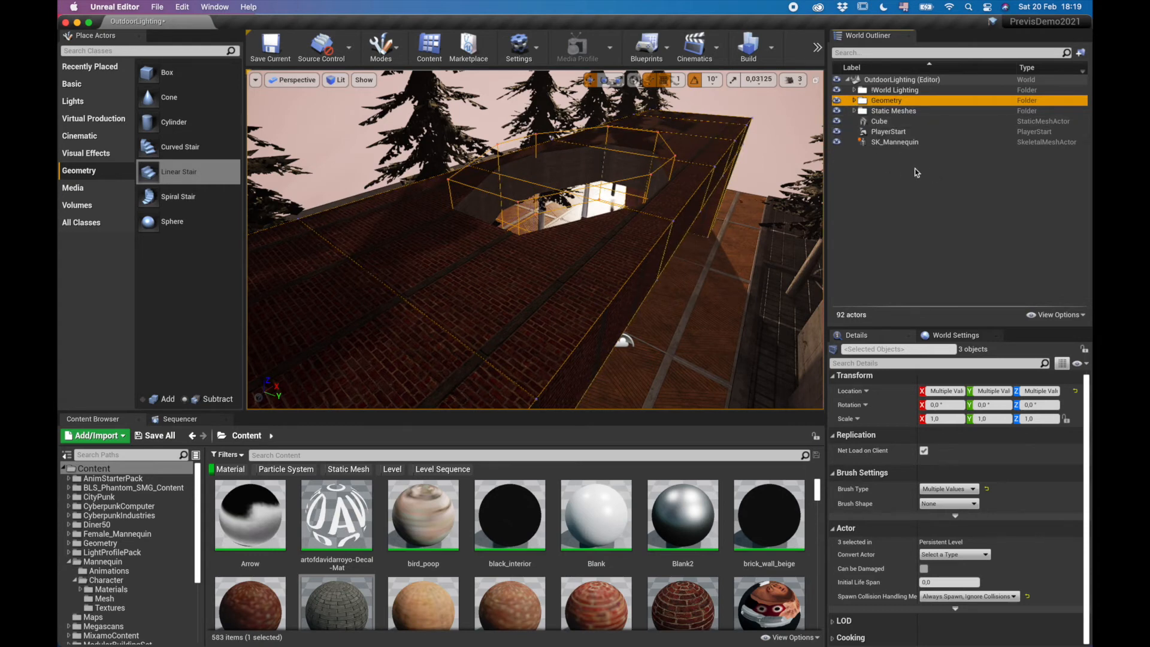
left_click_drag(880, 121, 890, 110)
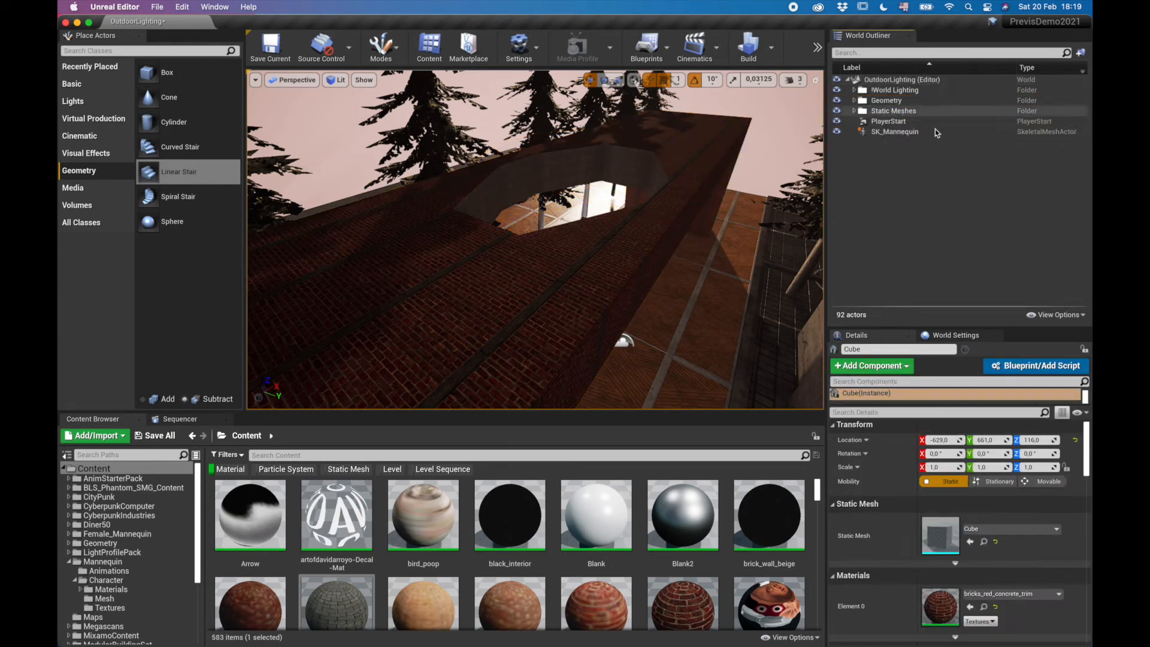
Step: Place a subtractive box brush on the ground beside the end of the brick building
mouse_move(614, 301)
right_mouse_down()
mouse_move(633, 290)
mouse_move(637, 314)
mouse_move(617, 308)
mouse_move(620, 318)
mouse_move(632, 298)
right_mouse_up()
key("s")
key("s")
key("w")
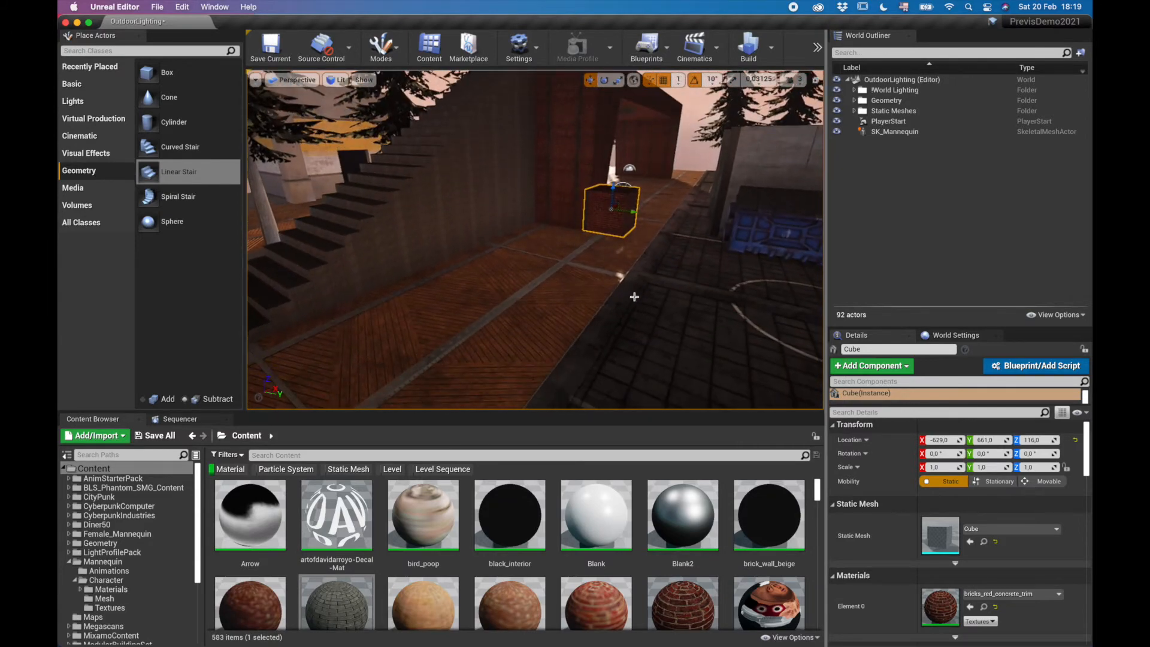
right_click_drag(679, 339, 649, 346)
key("Escape")
key("w")
key("s")
key("w")
key("s")
key("a")
left_click_drag(147, 71, 442, 208)
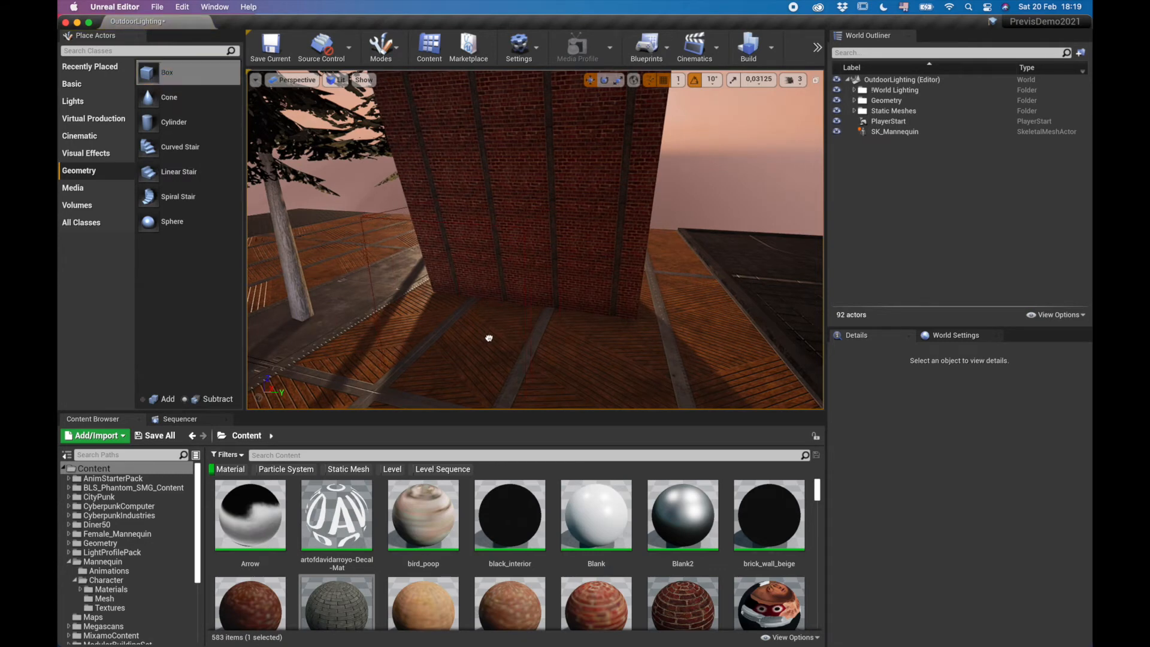
left_click_drag(488, 338, 491, 337)
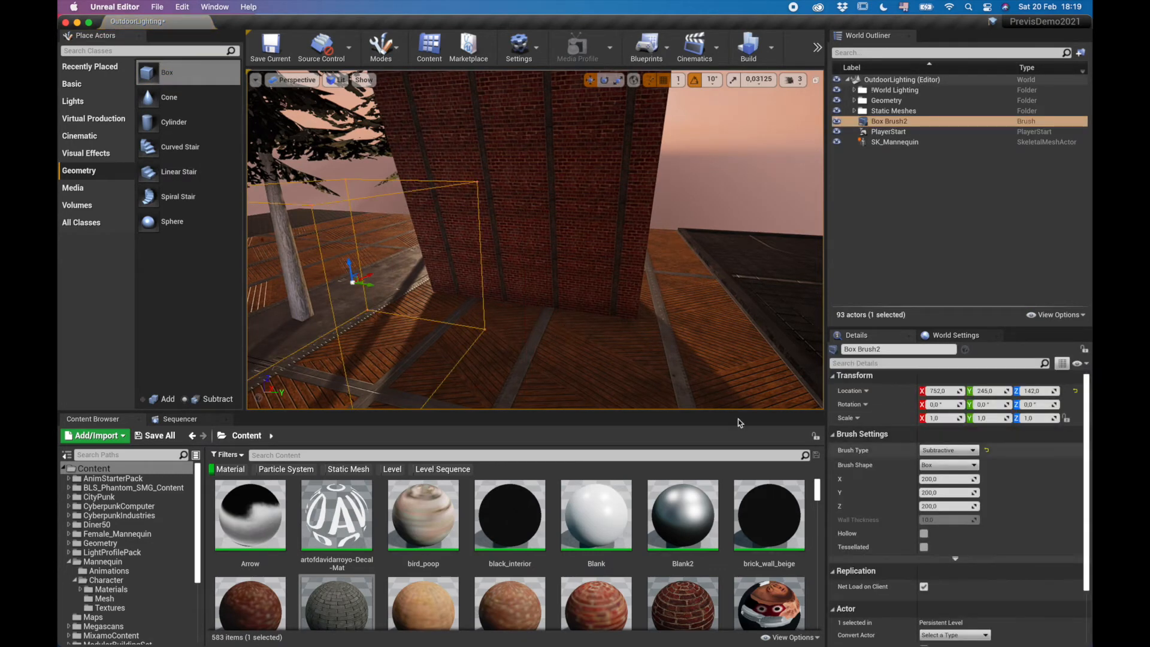
Step: Move the subtractive box brush into the brick wall to about X 1014, Y 376 so it cuts a square recess
key("s")
right_click_drag(482, 274, 455, 277)
mouse_move(402, 268)
left_mouse_down()
mouse_move(480, 288)
mouse_move(497, 249)
mouse_move(543, 223)
left_mouse_up()
right_click_drag(529, 300, 513, 281)
key("w")
key("d")
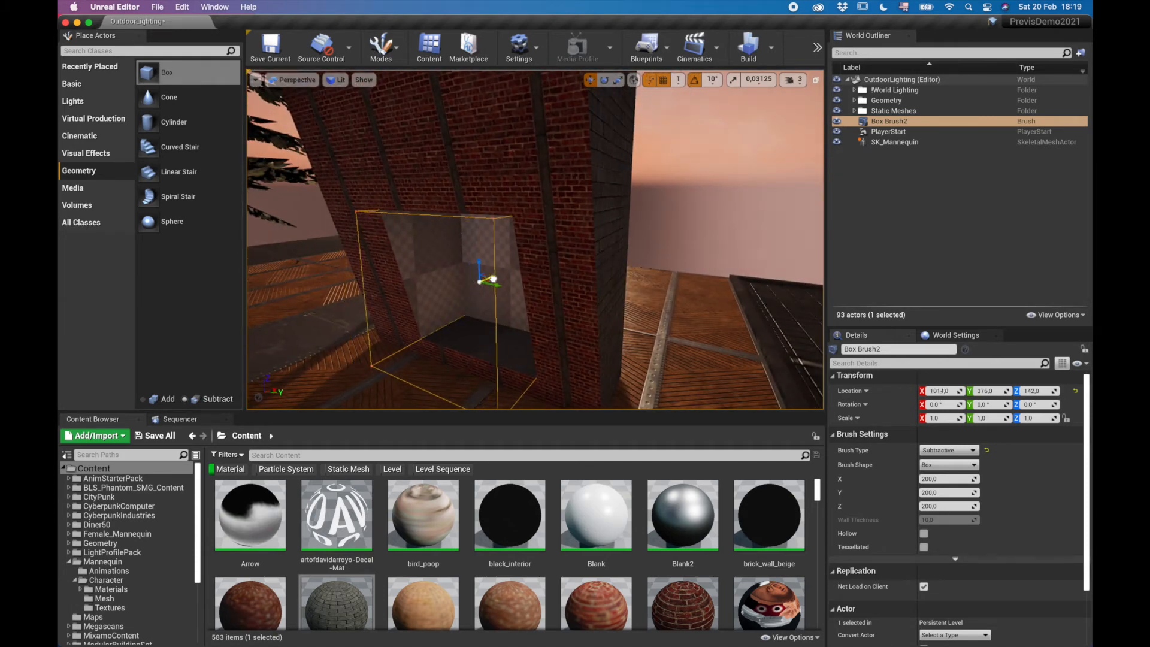
Step: Move the subtractive box brush to about X 1036, Z 103 so it cuts a doorway right through the brick wall
left_click_drag(497, 278, 496, 296)
key("w")
mouse_move(461, 335)
right_mouse_down()
mouse_move(480, 320)
mouse_move(472, 332)
right_mouse_up()
key("q")
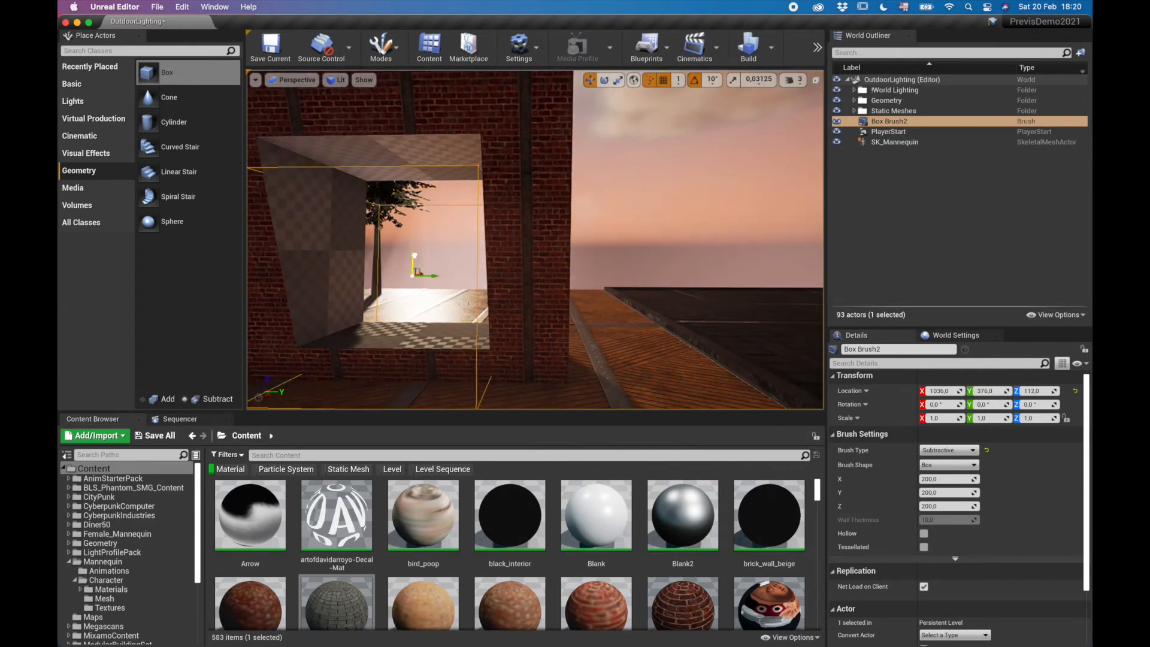
mouse_move(478, 318)
right_mouse_down()
mouse_move(493, 327)
mouse_move(475, 310)
right_mouse_up()
key("a")
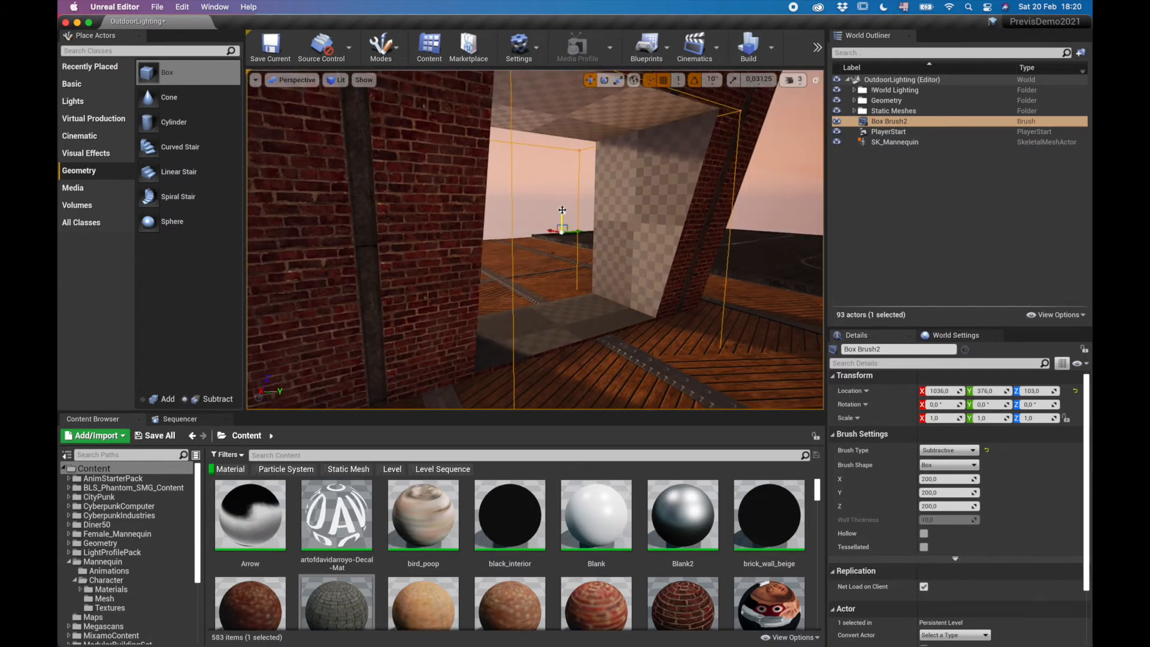
key("d")
mouse_move(617, 227)
right_mouse_down()
mouse_move(431, 228)
mouse_move(452, 228)
right_mouse_up()
key("s")
key("w")
key("s")
left_click(617, 227)
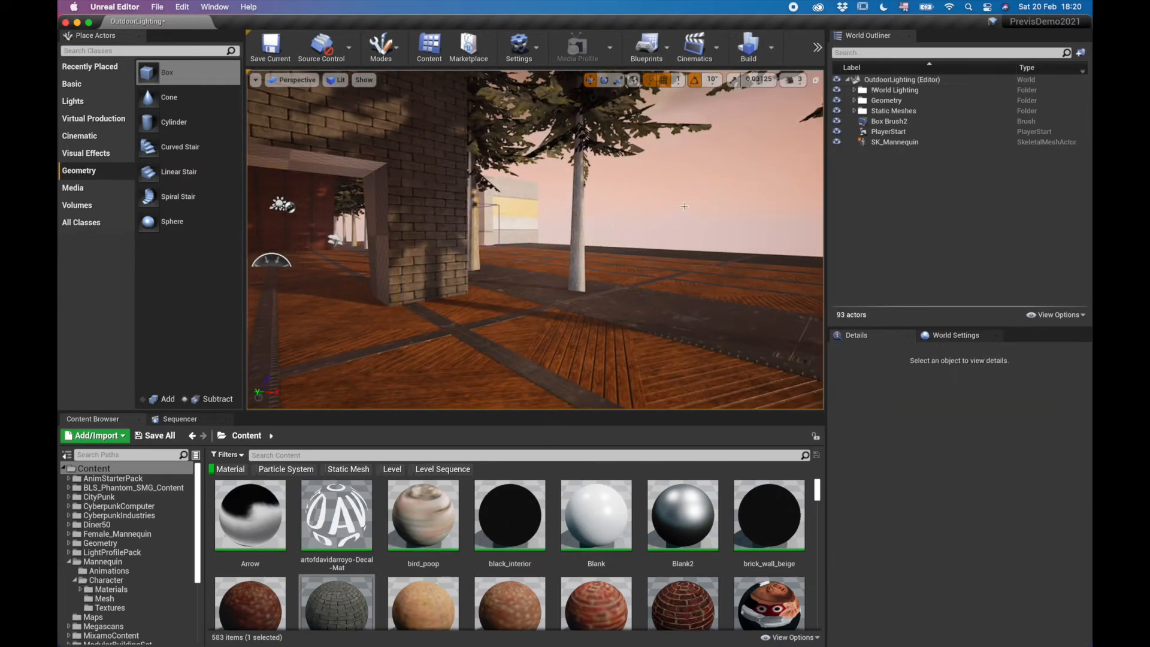
Step: Move SK_Mannequin in front of the doorway in the brick wall, to about X 628, Y 382
right_click_drag(459, 270, 446, 243)
key("w")
key("e")
key("w")
key("s")
right_click_drag(417, 207, 416, 263)
left_click(895, 142)
right_click_drag(502, 317, 514, 266)
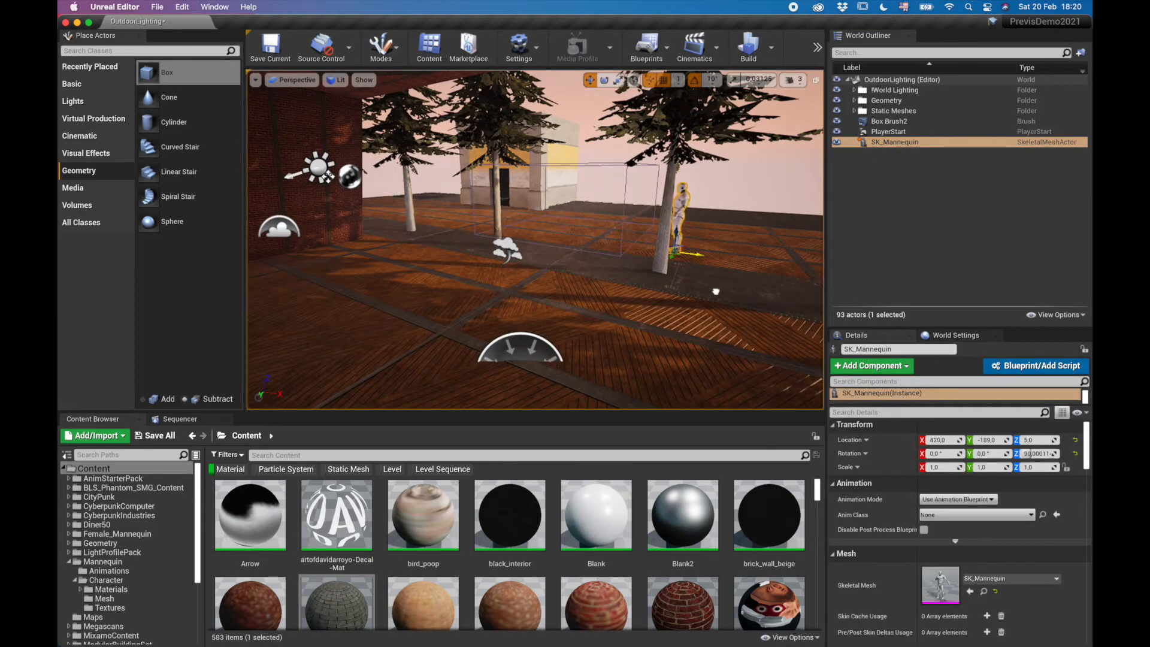
right_click_drag(734, 278, 526, 258)
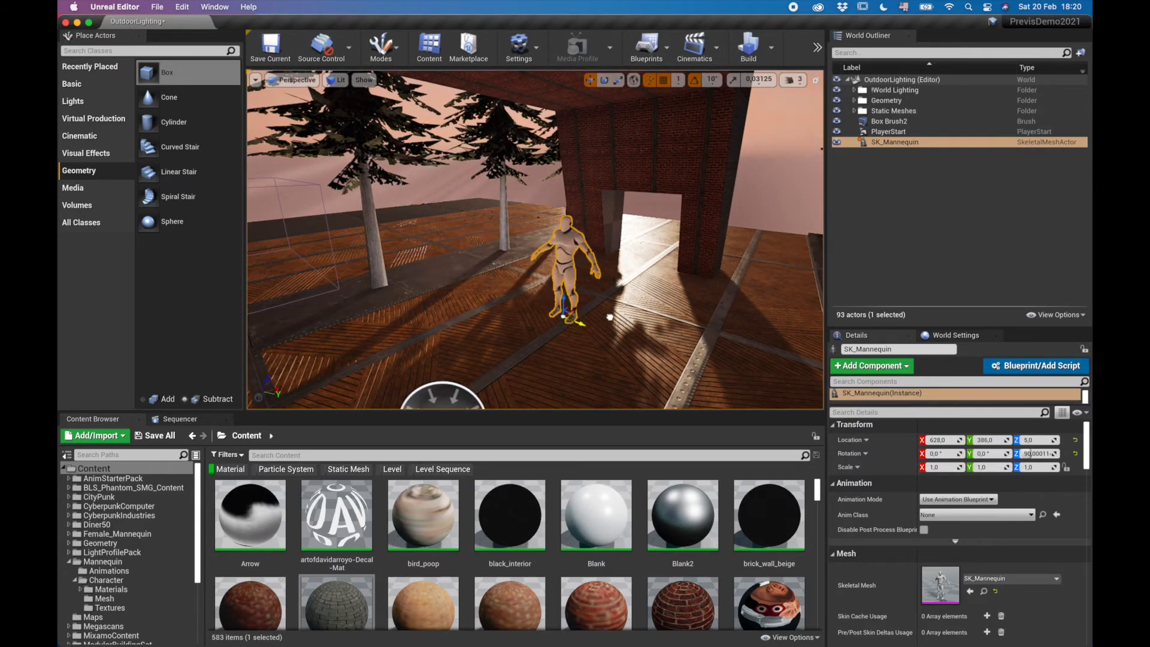
left_click(570, 308)
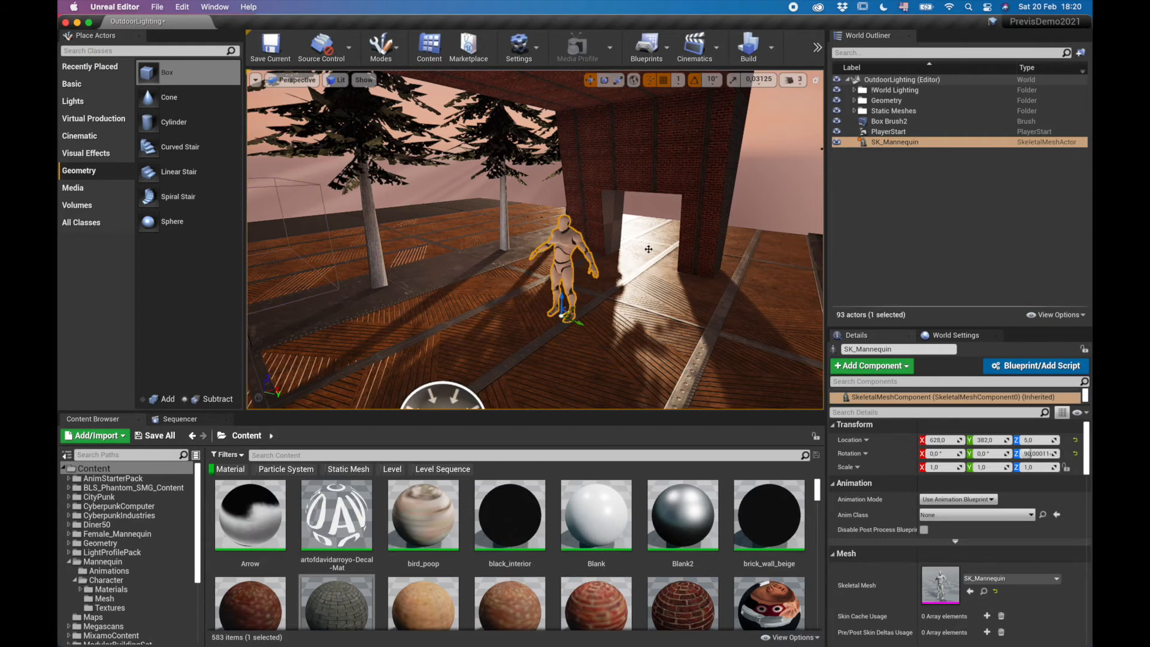
Step: Move SK_Mannequin through the doorway to about X 1483, Y 375 on the far side of the wall, and deselect it
right_click_drag(618, 306, 595, 345)
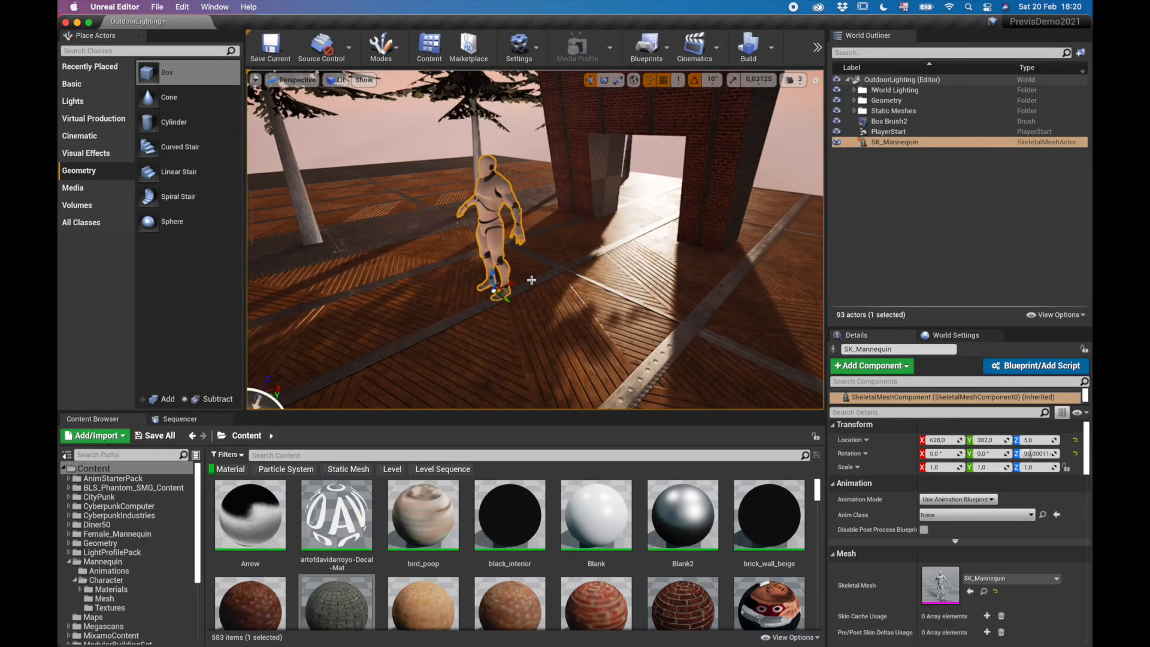
key("w")
right_click_drag(565, 248, 372, 237)
key("d")
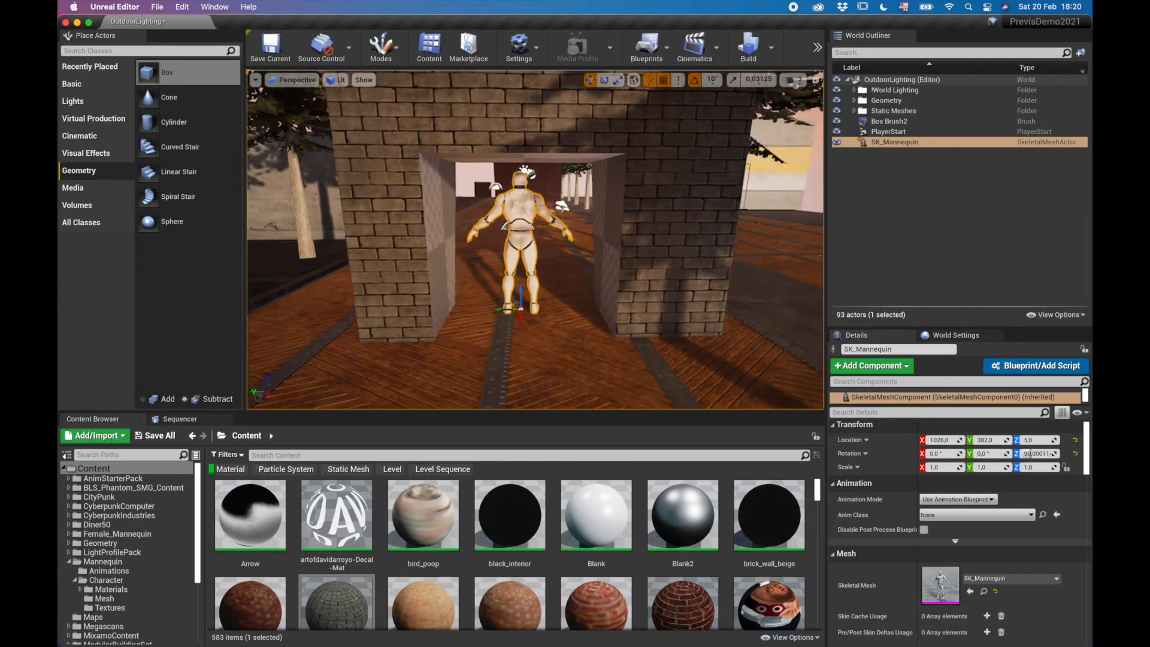
right_click_drag(493, 272, 490, 272)
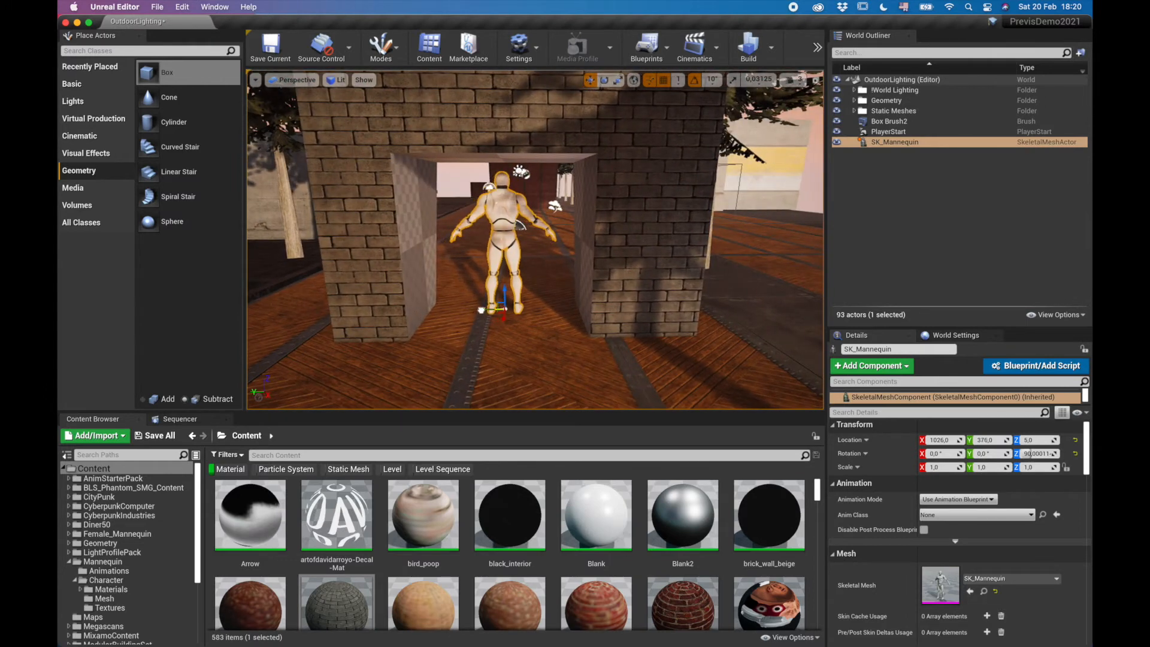
right_click_drag(448, 317, 294, 333)
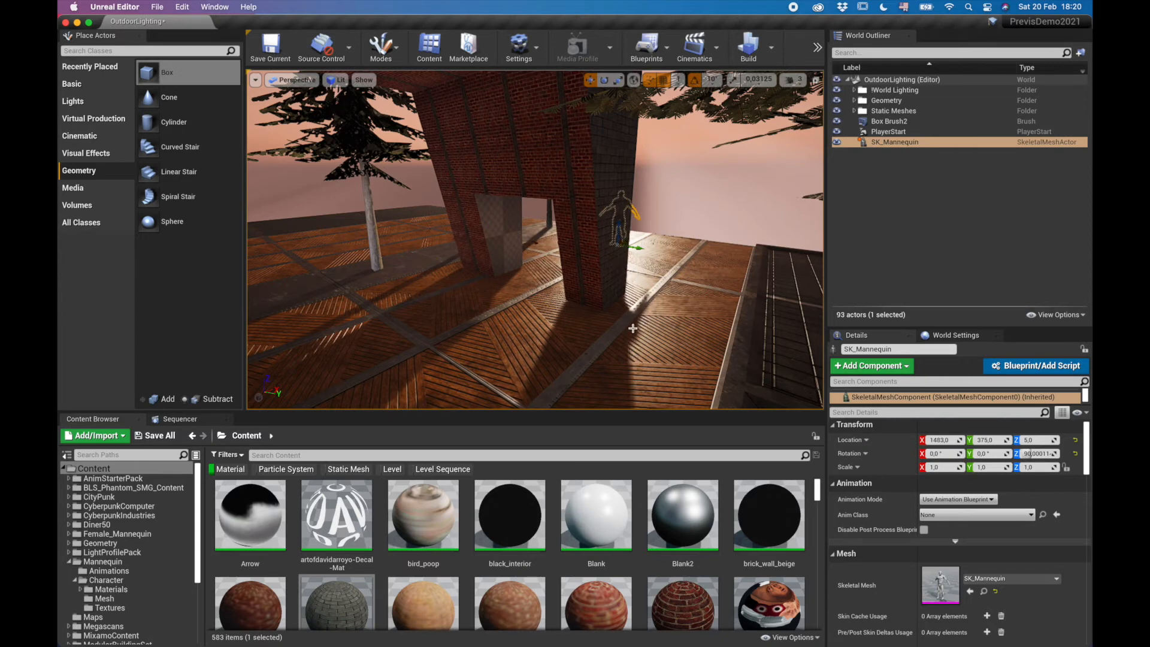
key("Escape")
Step: Start a play session and run the character through the new doorway and back under the brick structure
left_click(818, 46)
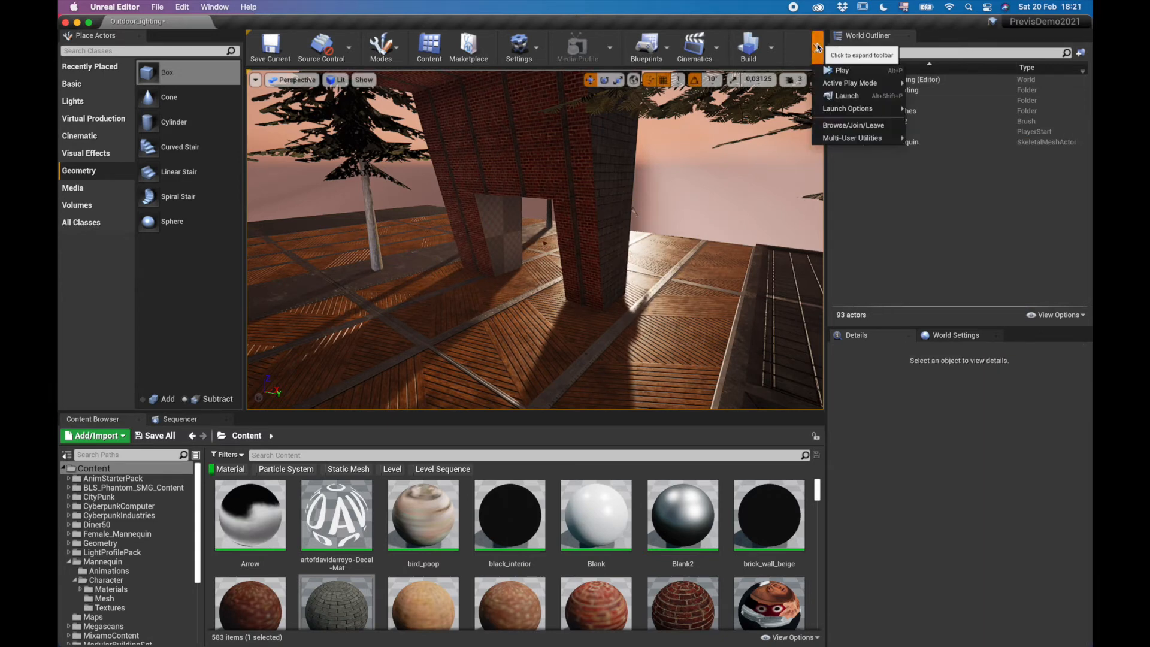
left_click(850, 73)
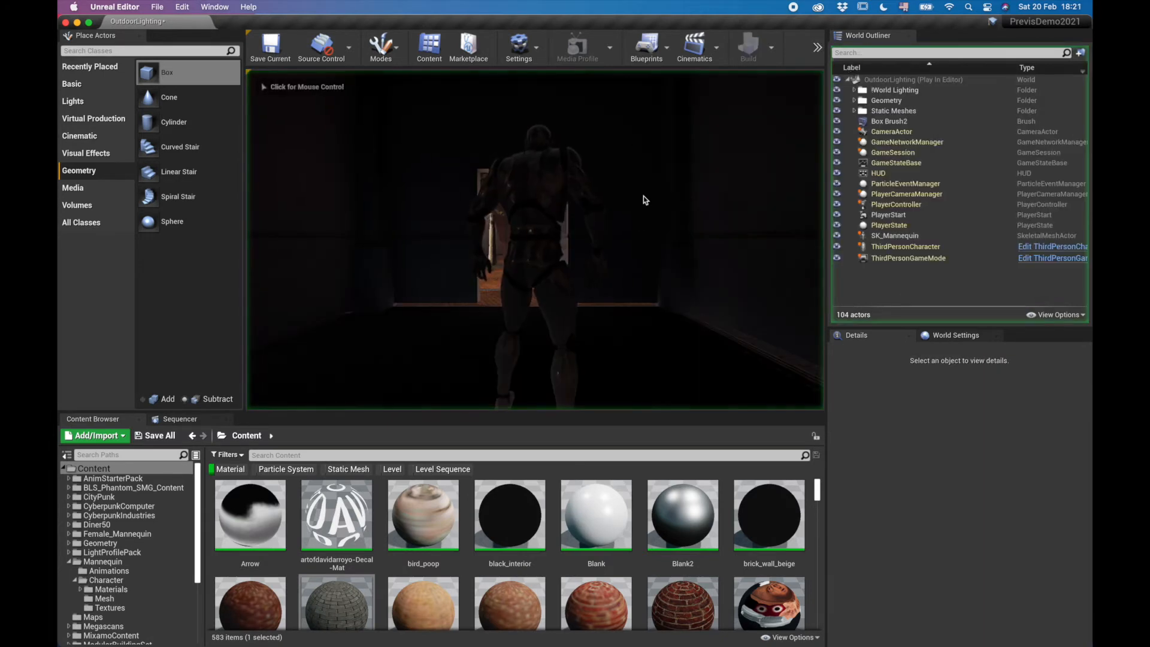
key("w")
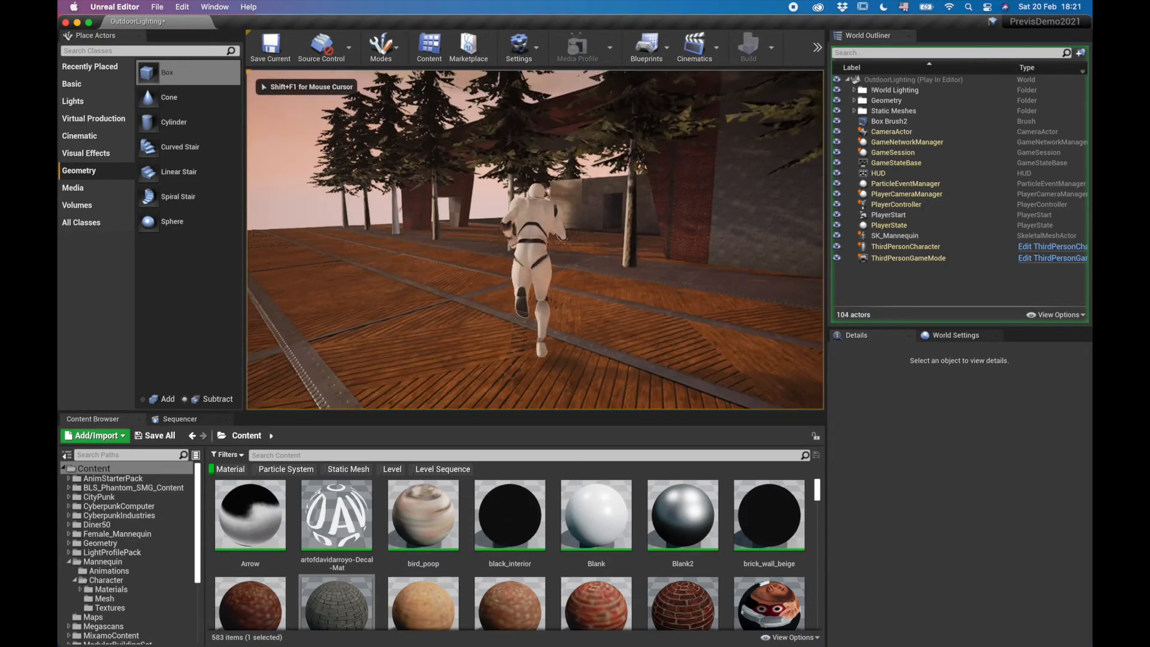
key("w")
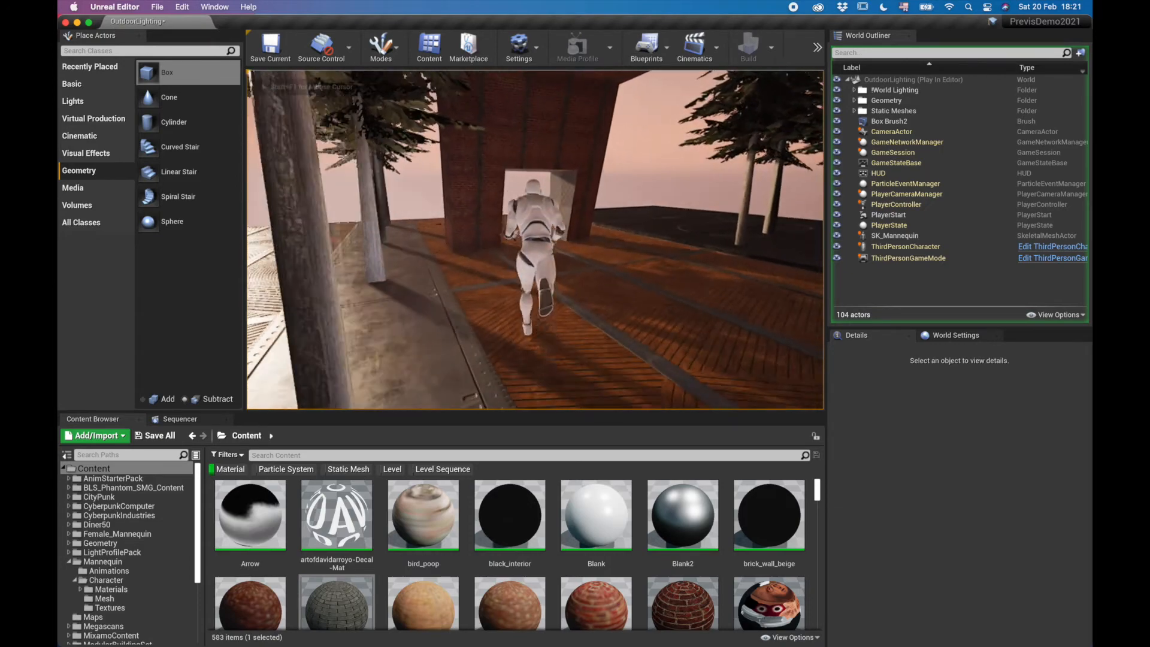
key("w")
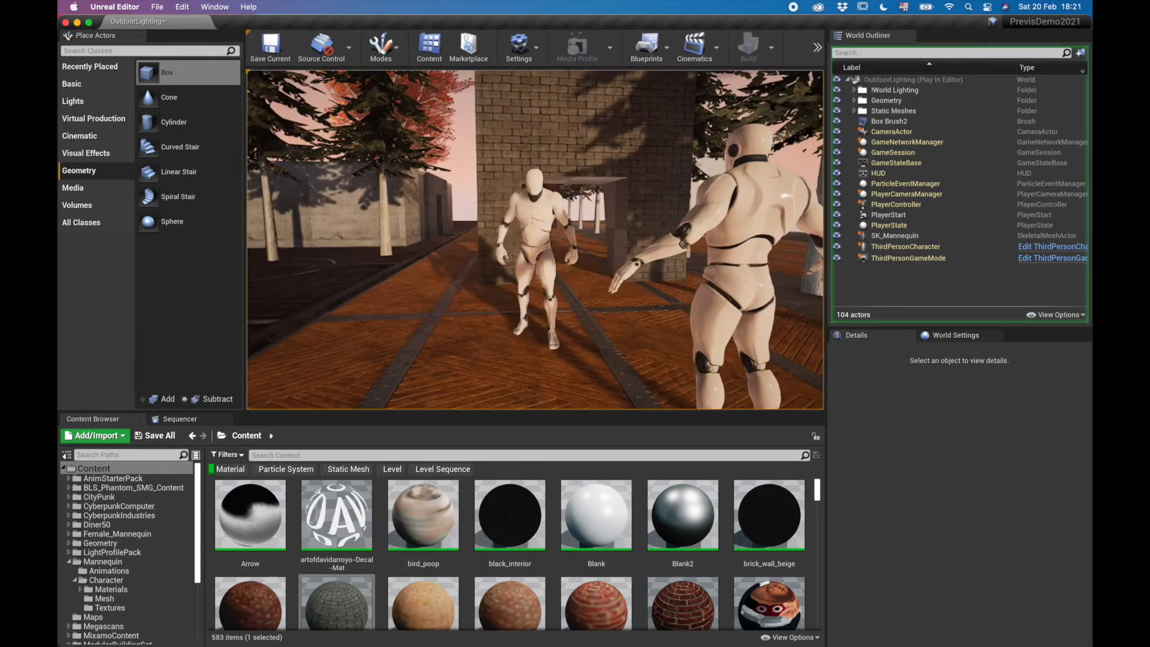
key("w")
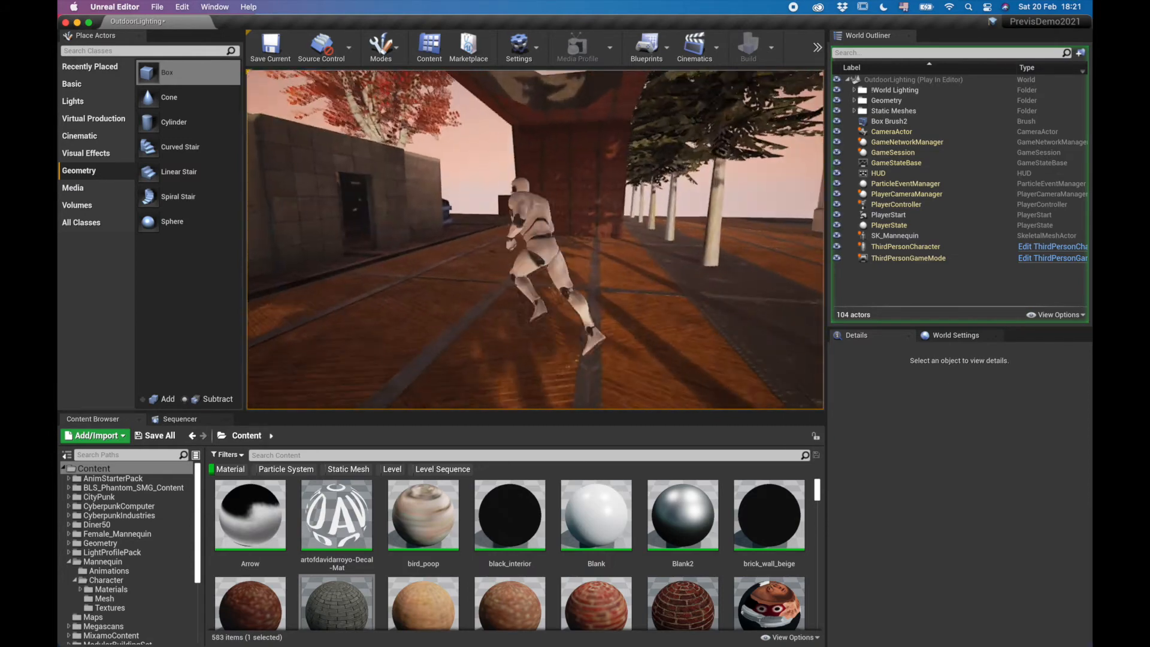
Step: Run the character up the staircase and jump along the roof by the round hole, then stop the play session
key("w")
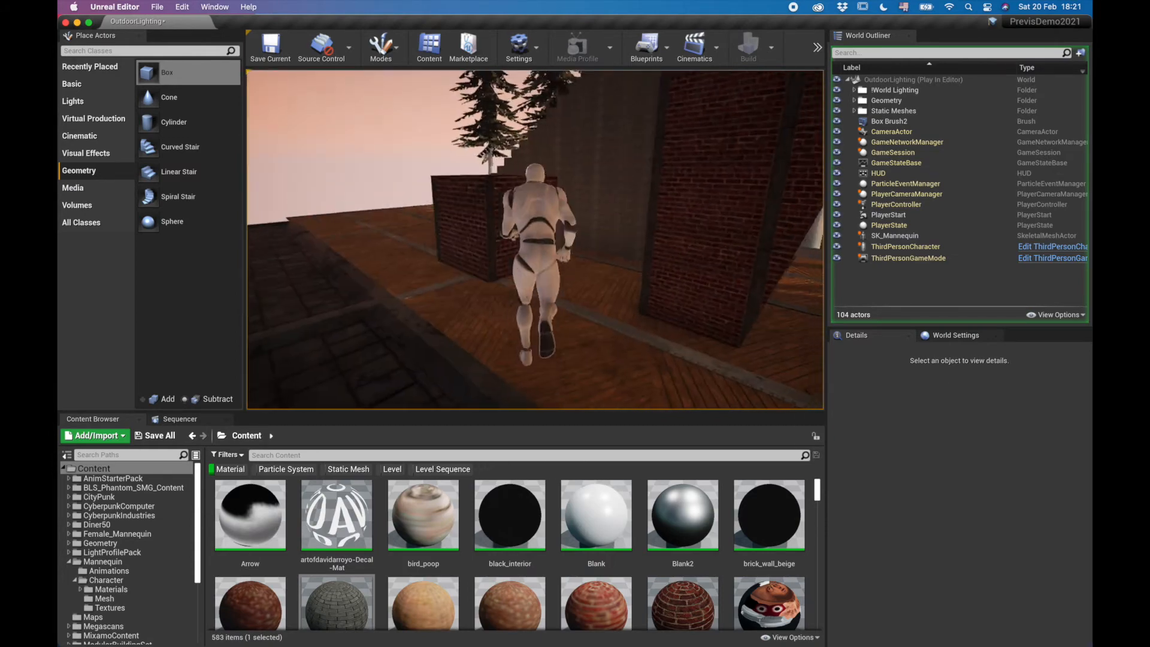
key("a")
key("d")
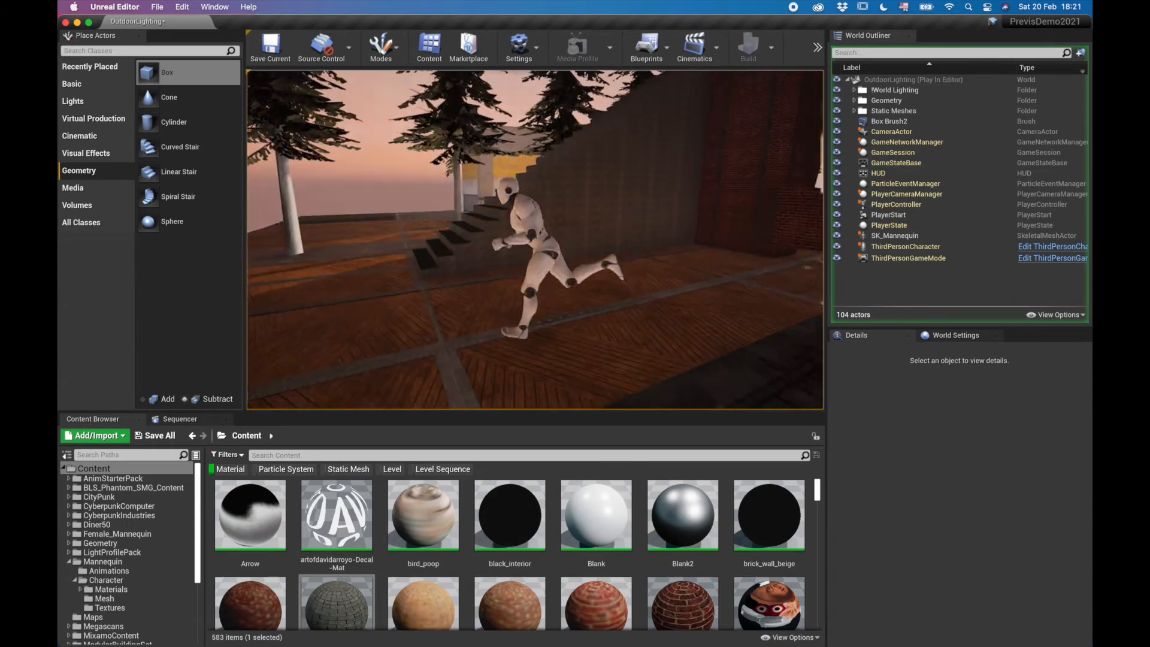
key("w")
key("w")
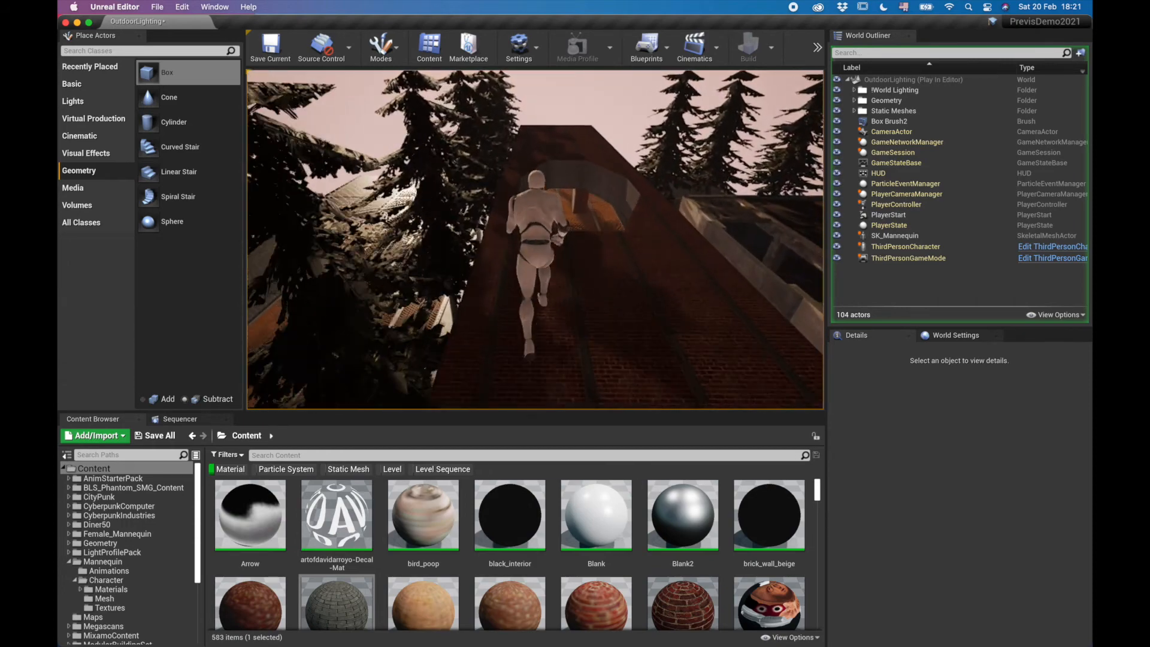
key("space")
key("w")
key("d")
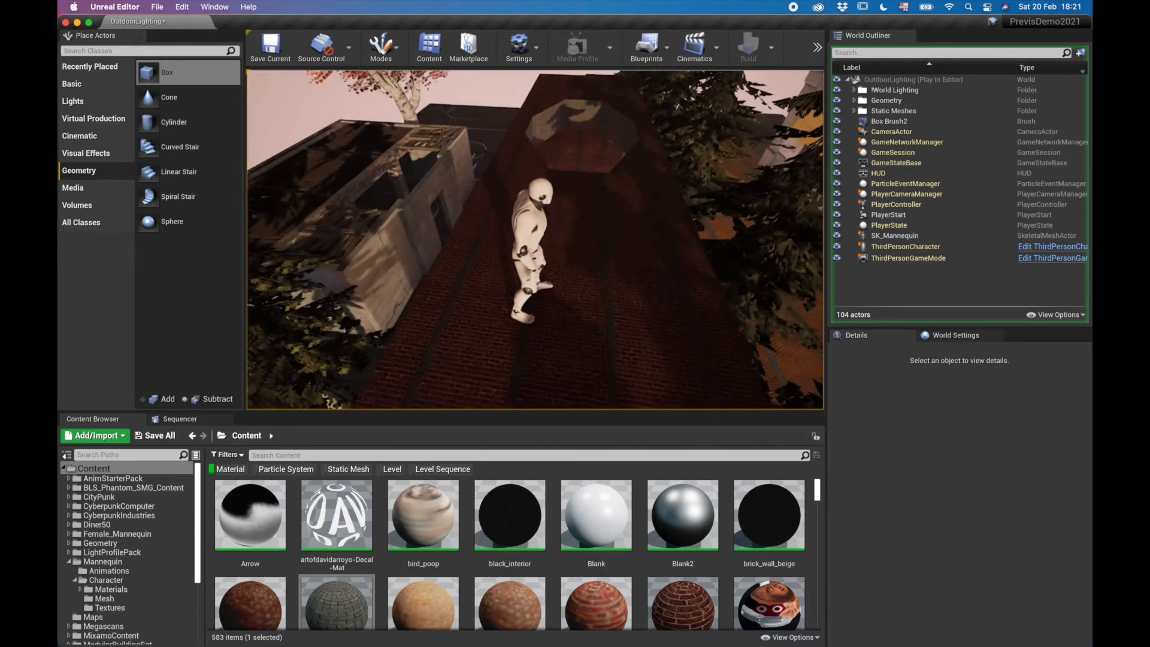
key("Escape")
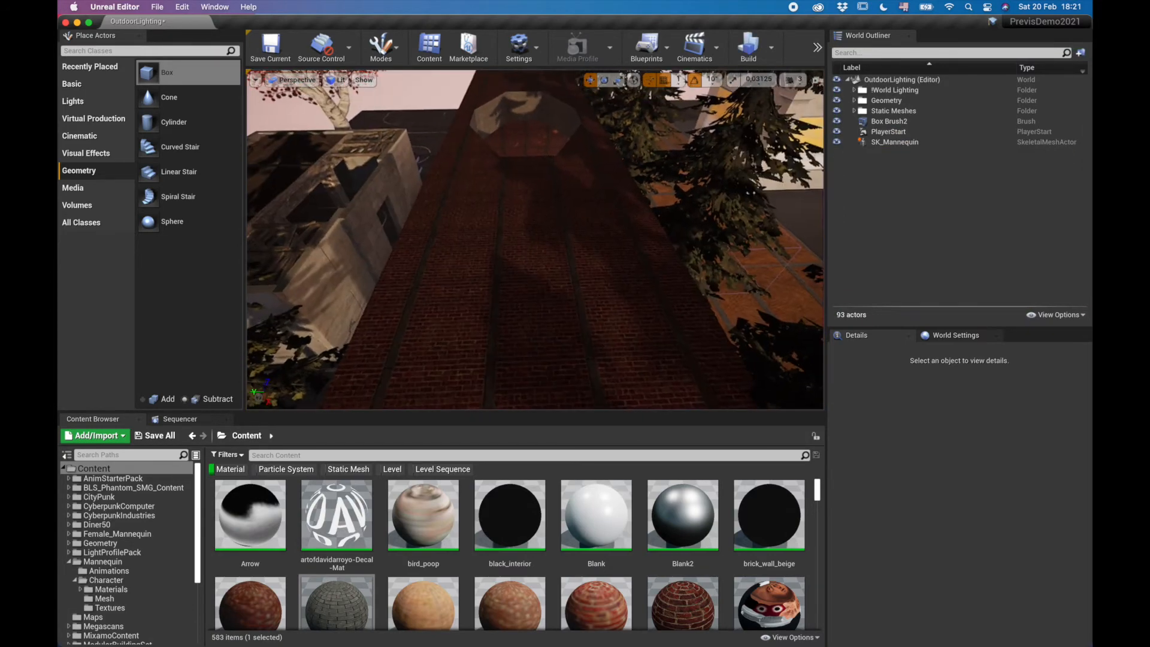
Step: Filter the project content to static meshes only instead of materials, and search for "fence"
left_click(247, 470)
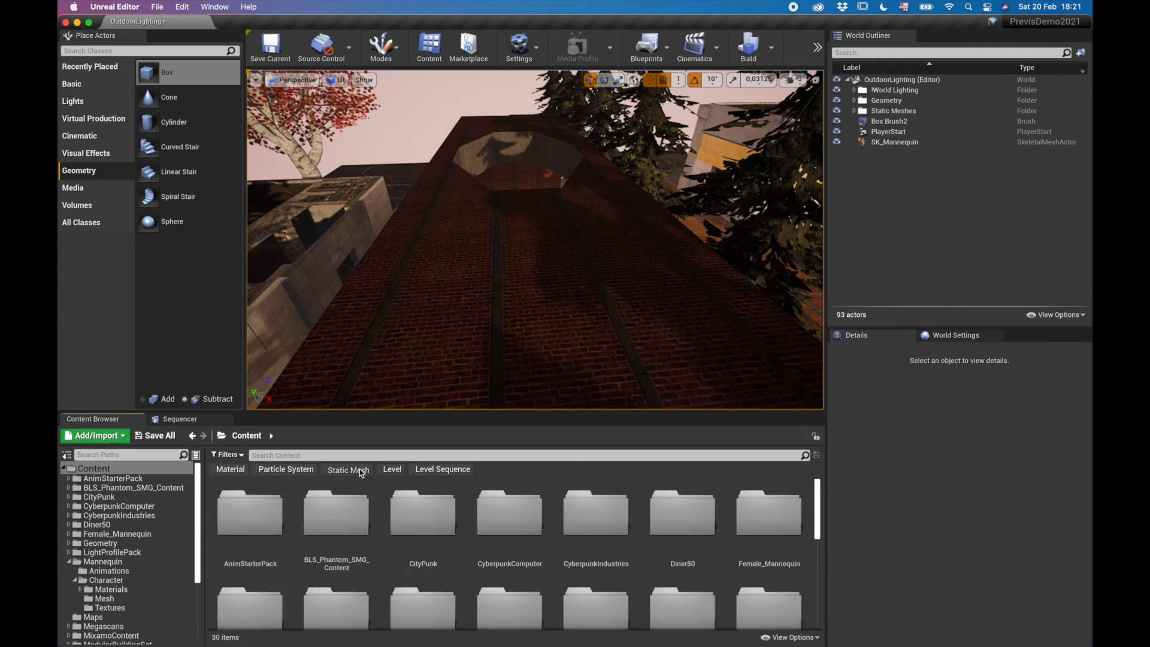
left_click(352, 469)
left_click(357, 457)
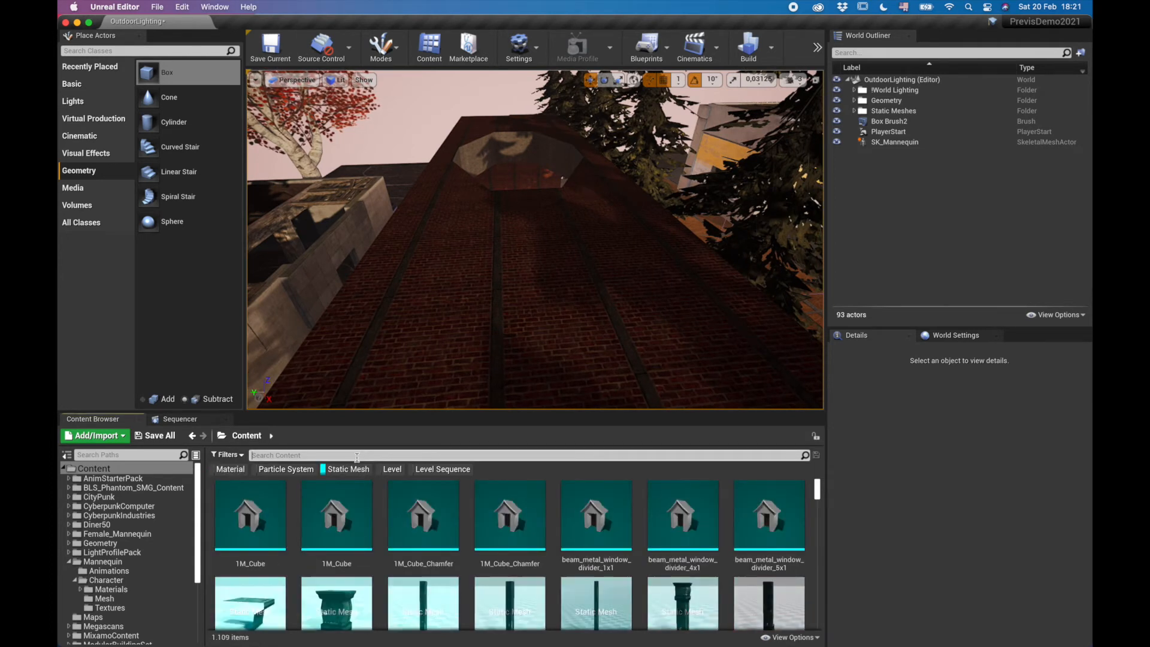
type("fench")
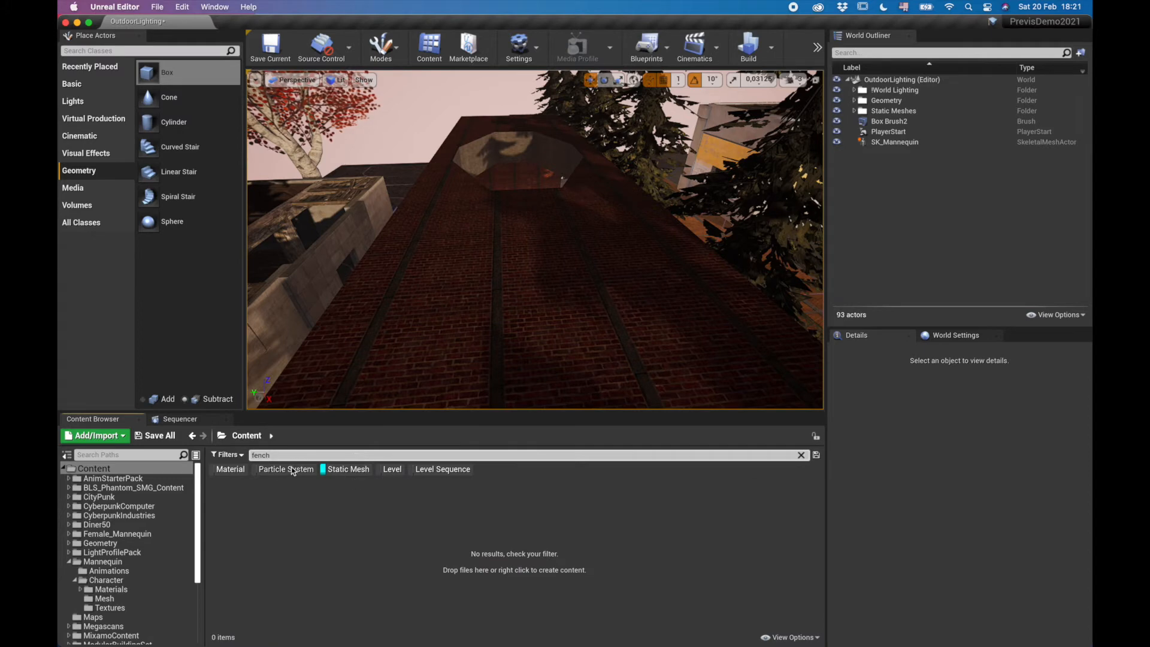
key("BackSpace")
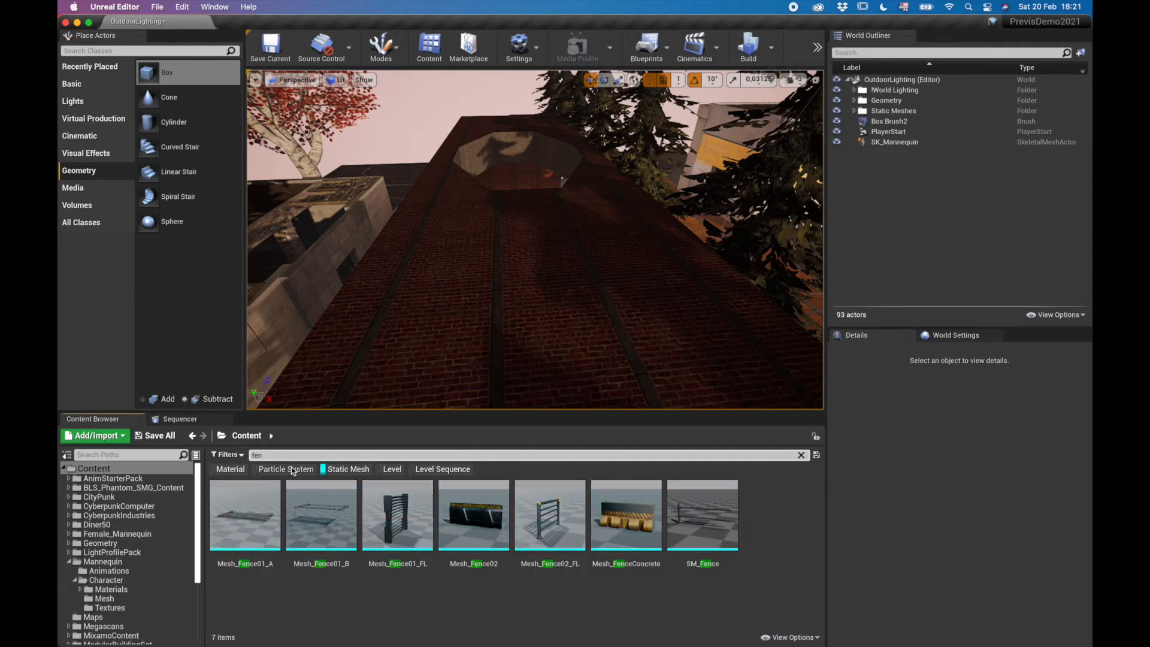
type("e")
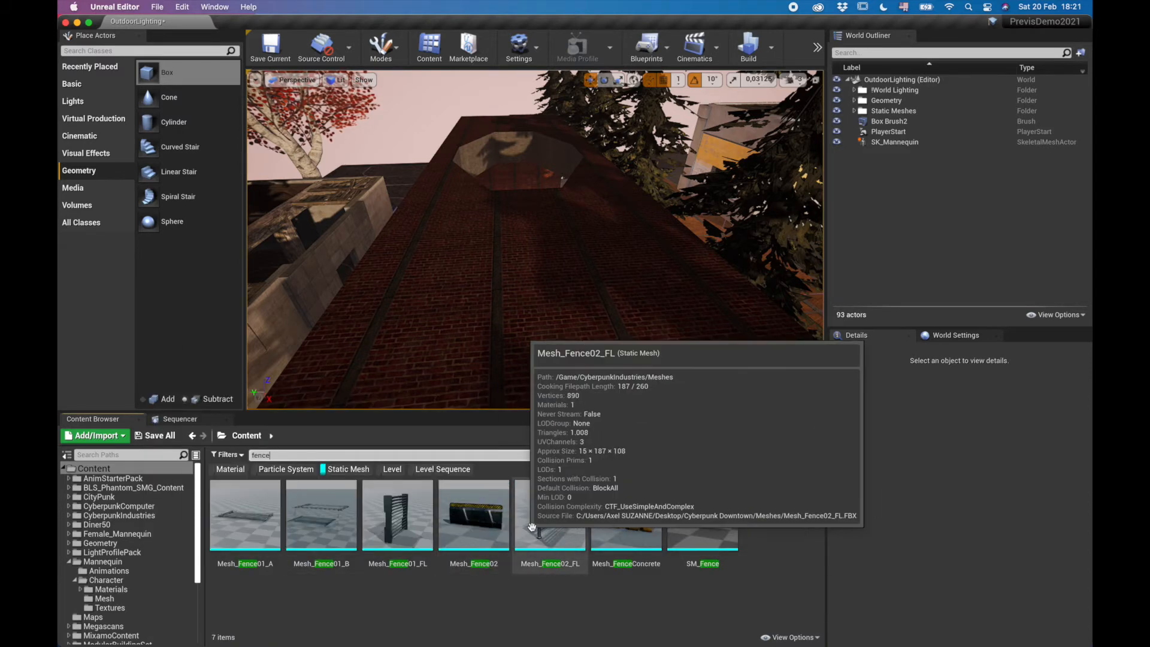
Step: Place Mesh_Fence02_FL on the brick roof with a Z rotation of -90°, and move it to the roof's edge at about X -392, Y 543
left_click_drag(550, 515, 482, 275)
key("e")
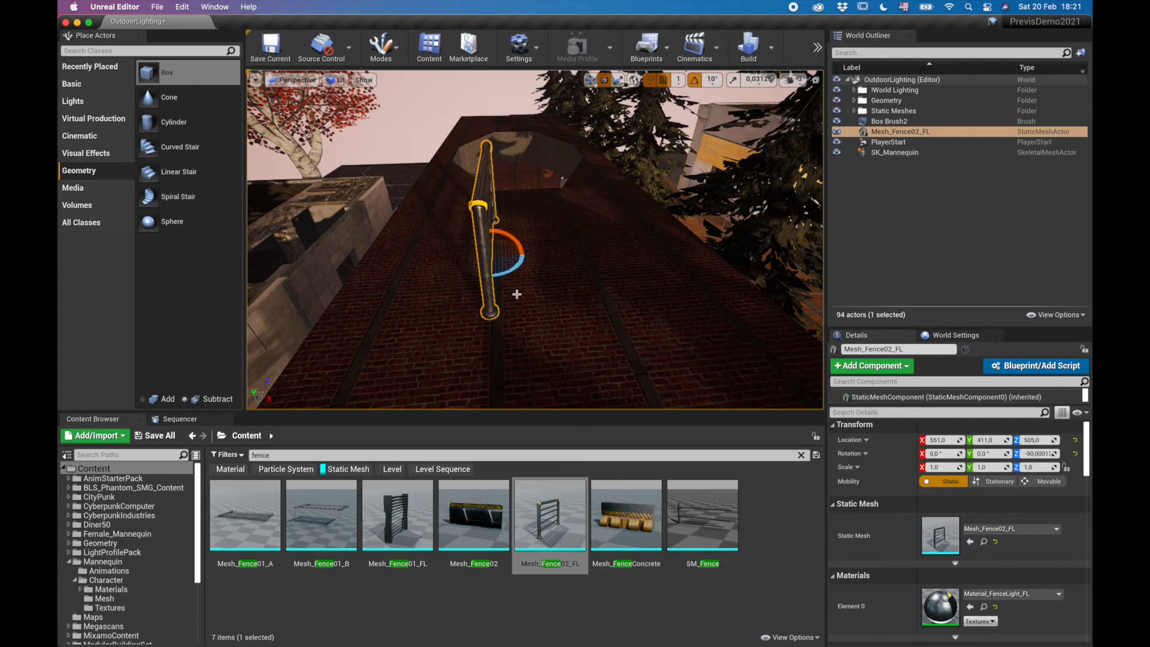
left_click_drag(472, 258, 345, 264)
right_click_drag(482, 248, 295, 321)
left_click_drag(258, 343, 614, 161)
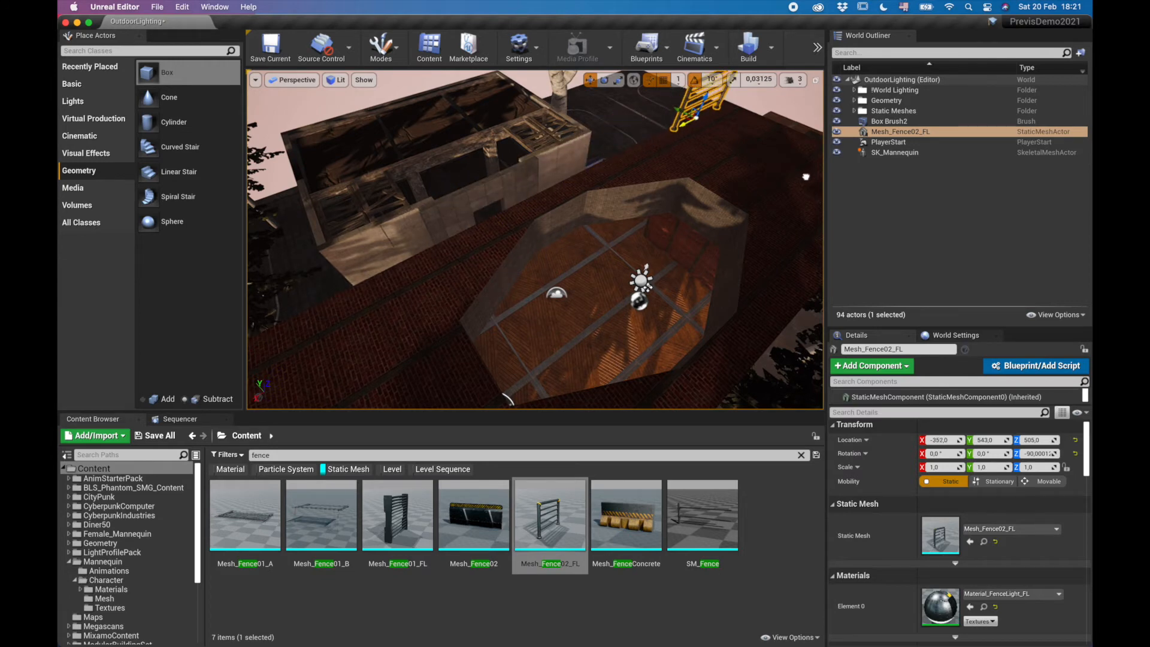
right_click_drag(811, 173, 662, 183)
left_click_drag(535, 227, 420, 216)
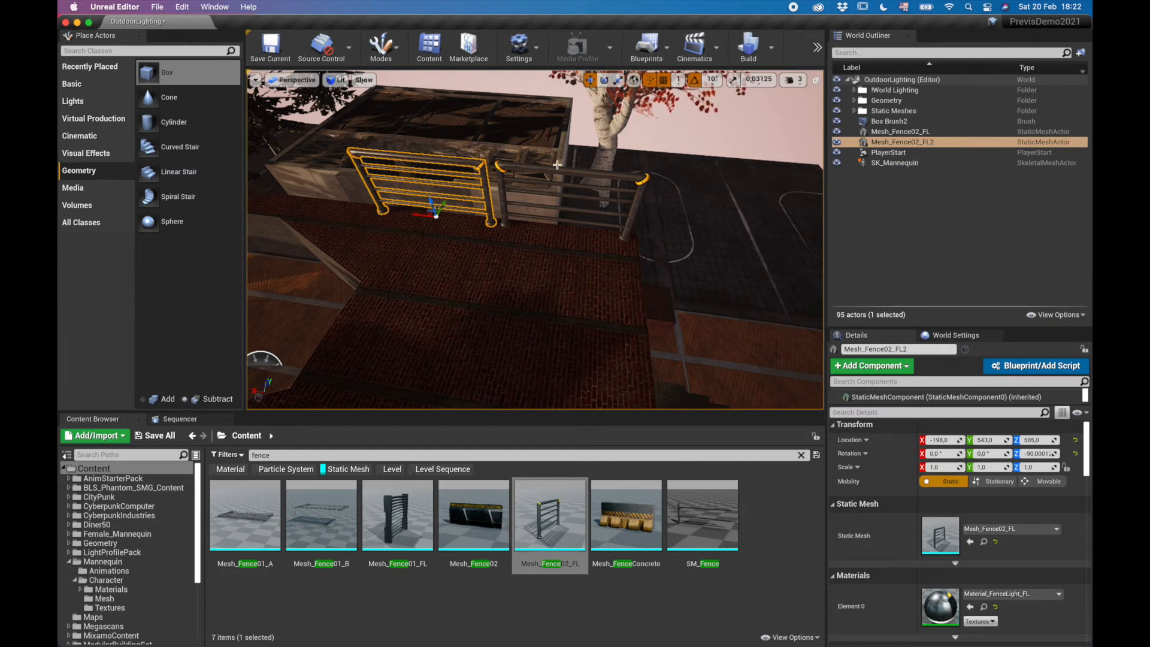
key("Delete")
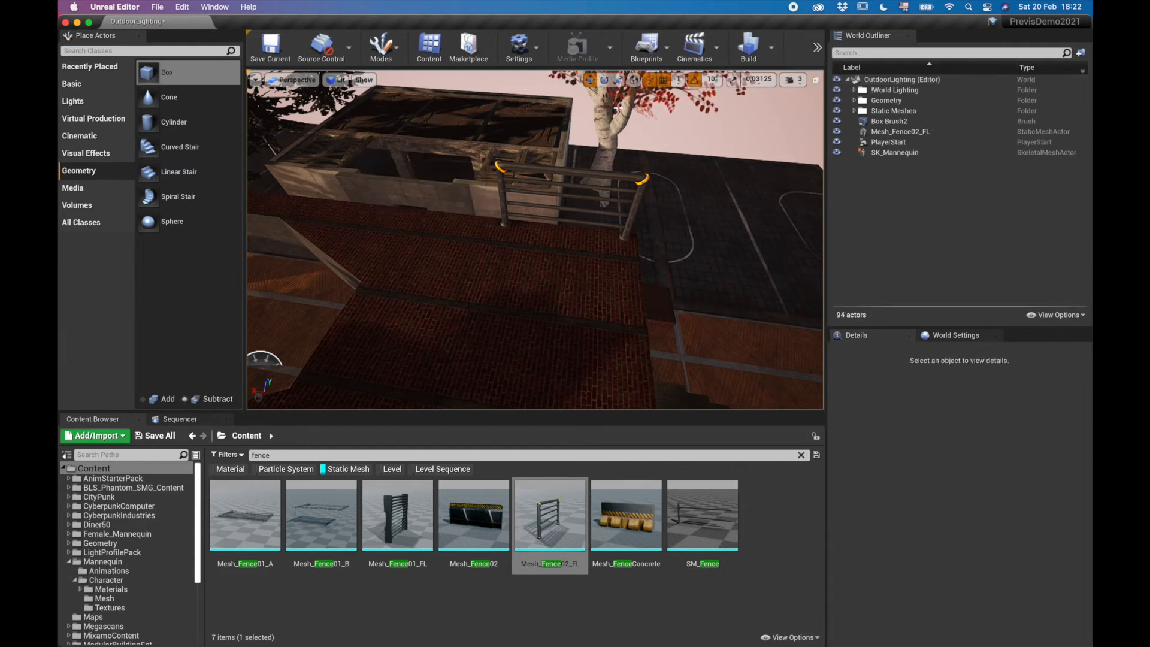
Step: Set the position grid snap to 100 and duplicate the fence along the roof edge to X -192
left_click(679, 82)
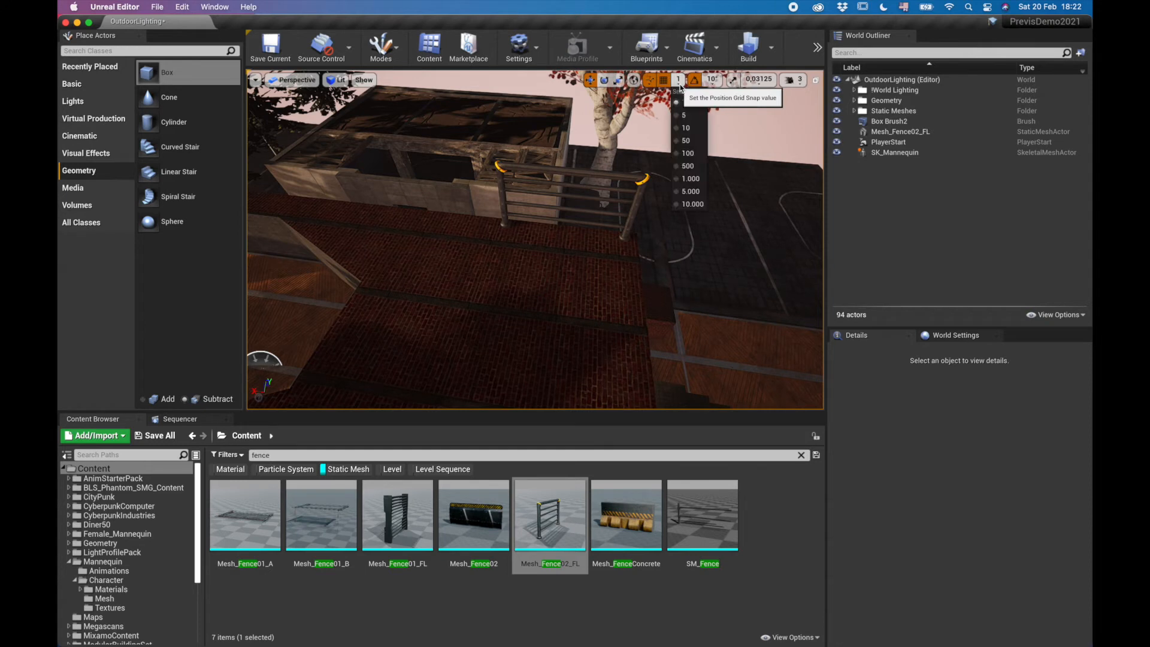
left_click(687, 154)
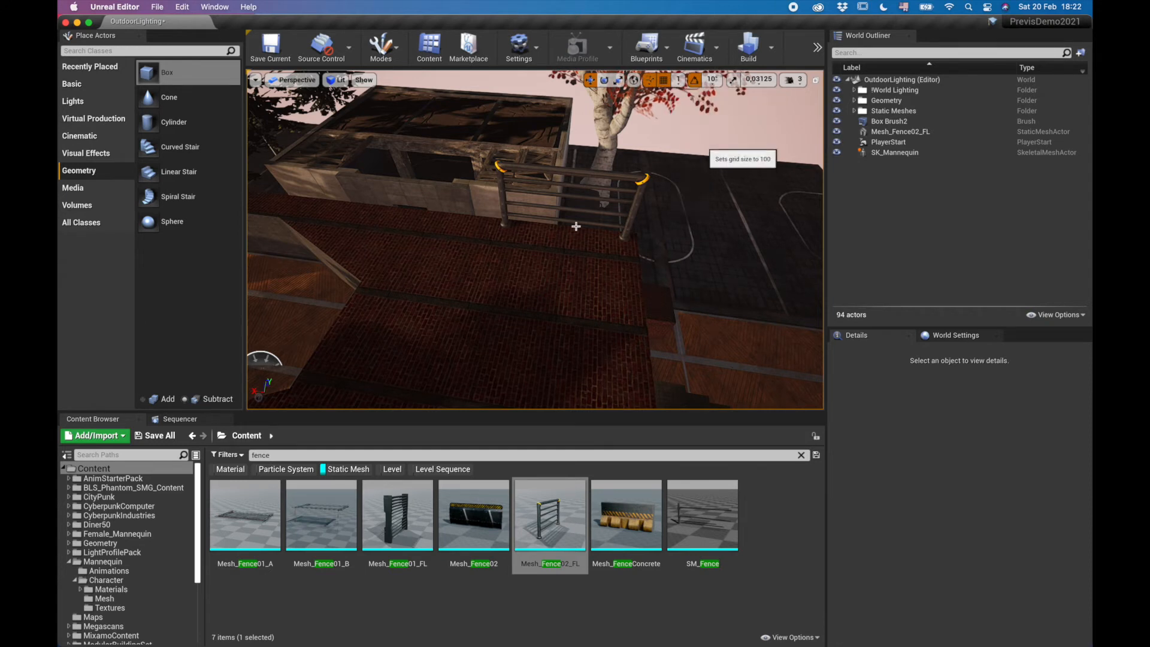
left_click(592, 161)
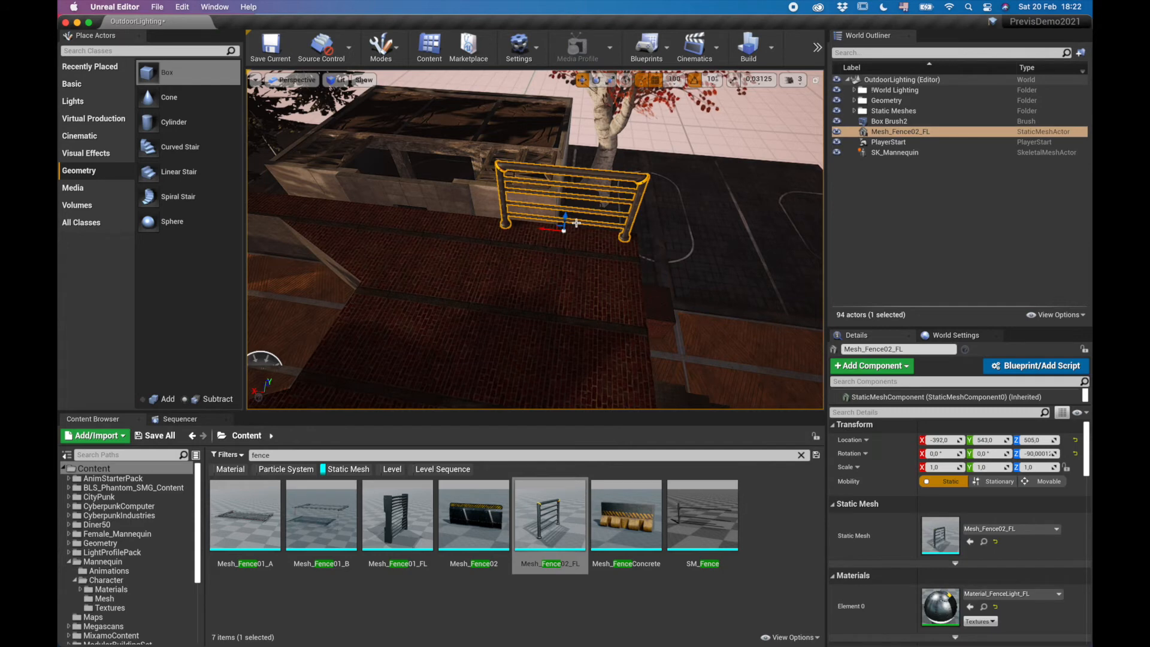
left_click_drag(525, 227, 436, 221, "alt")
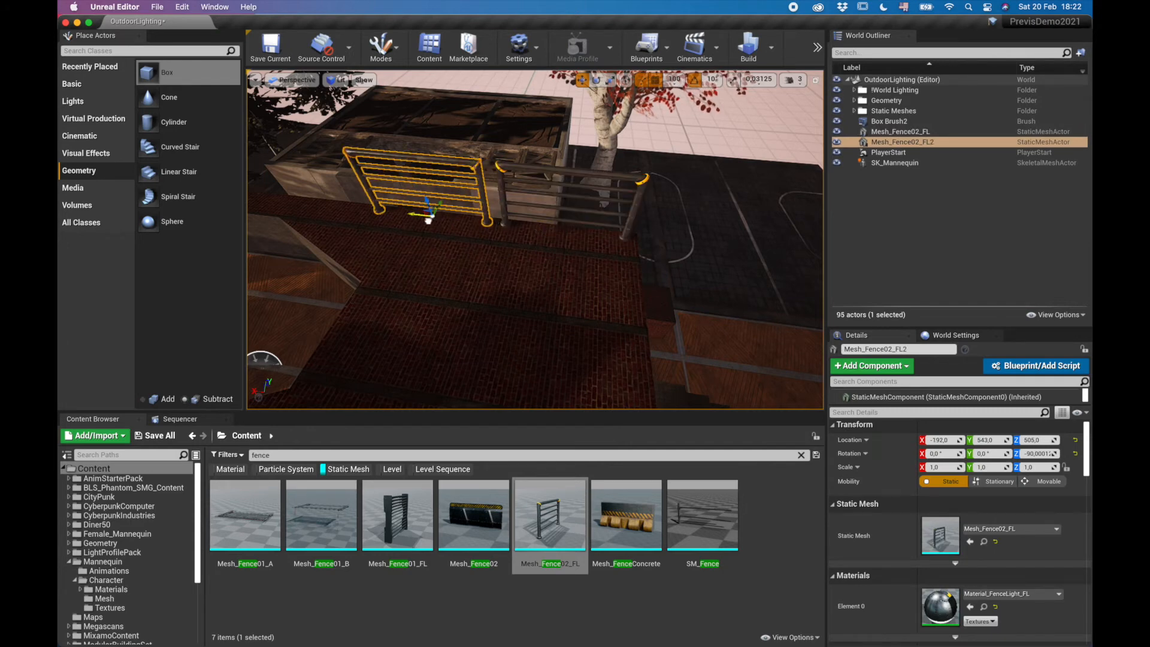
key("a")
right_click_drag(647, 231, 648, 231)
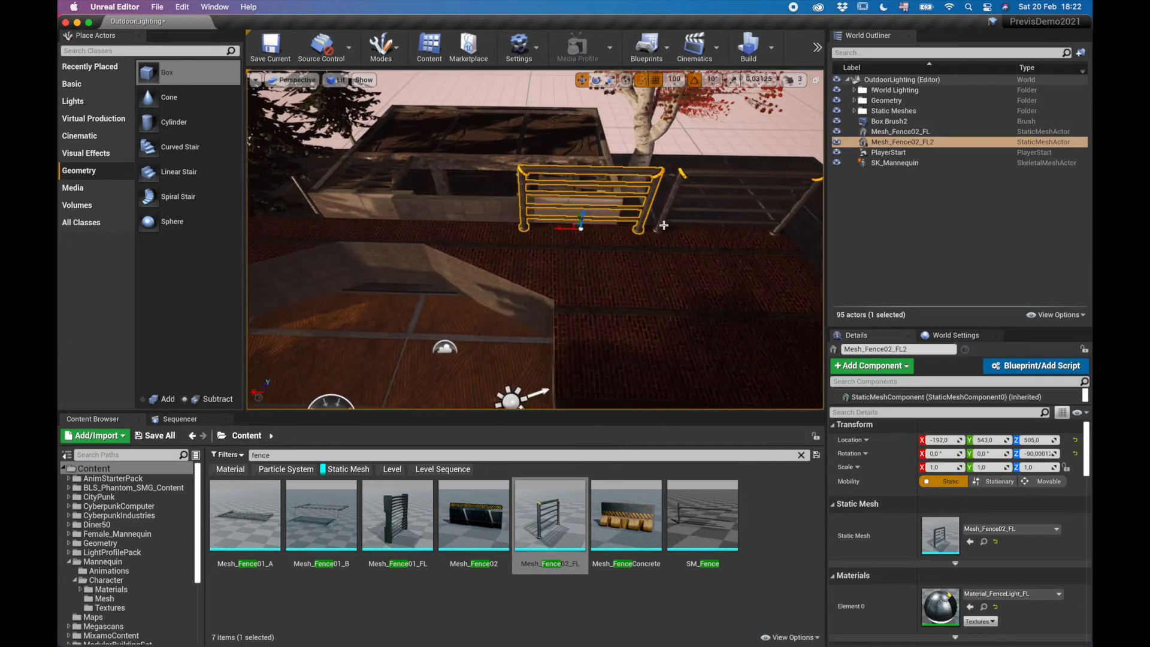
Step: Duplicate both fence meshes together along the roof edge to form a continuous row of four
left_click(703, 173, "ctrl")
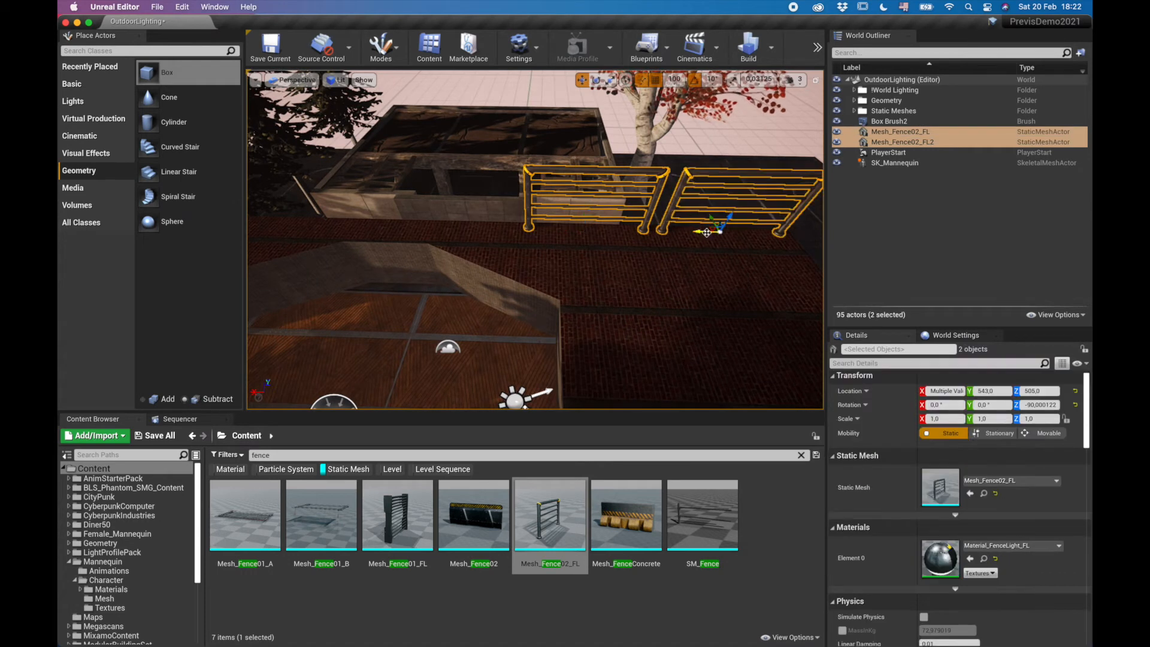
left_click_drag(698, 232, 277, 246, "alt")
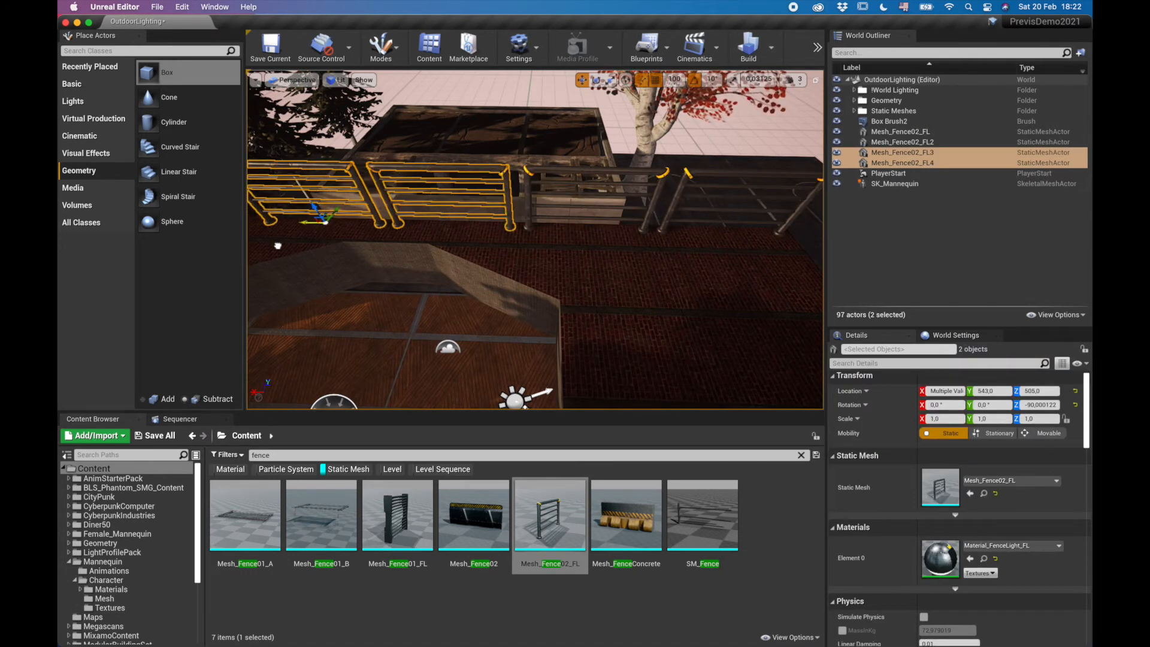
right_click_drag(585, 262, 585, 295)
scroll(598, 196, "down", 8)
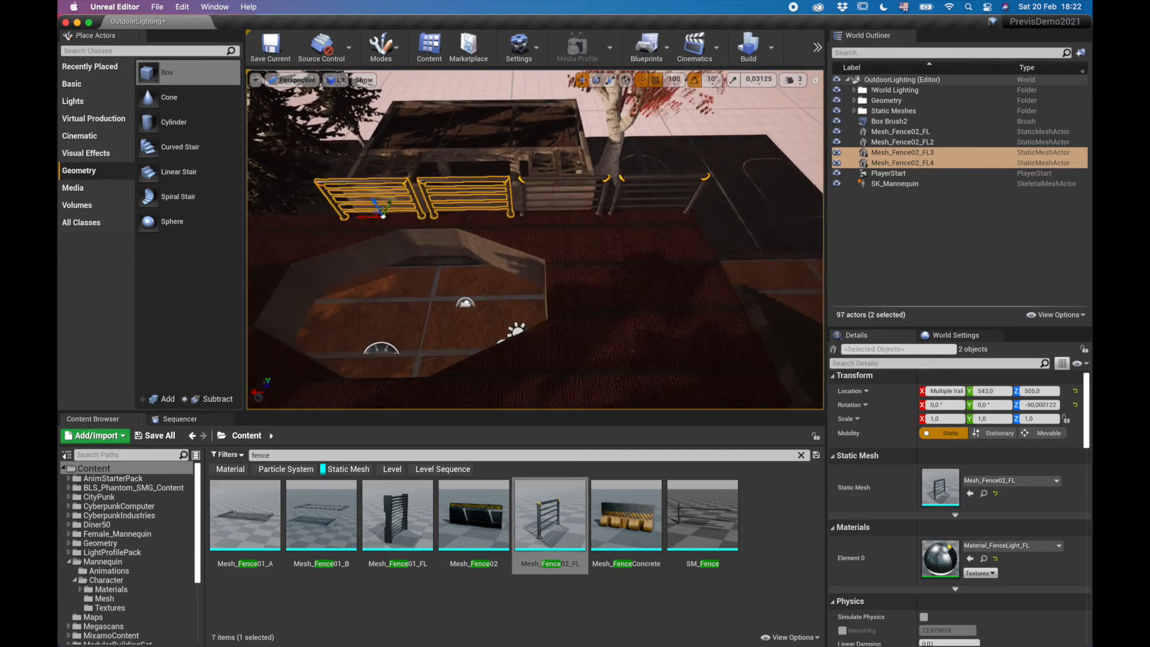
Step: Select all four fences and duplicate them further along the same roof edge to make a row of eight
left_click(596, 189)
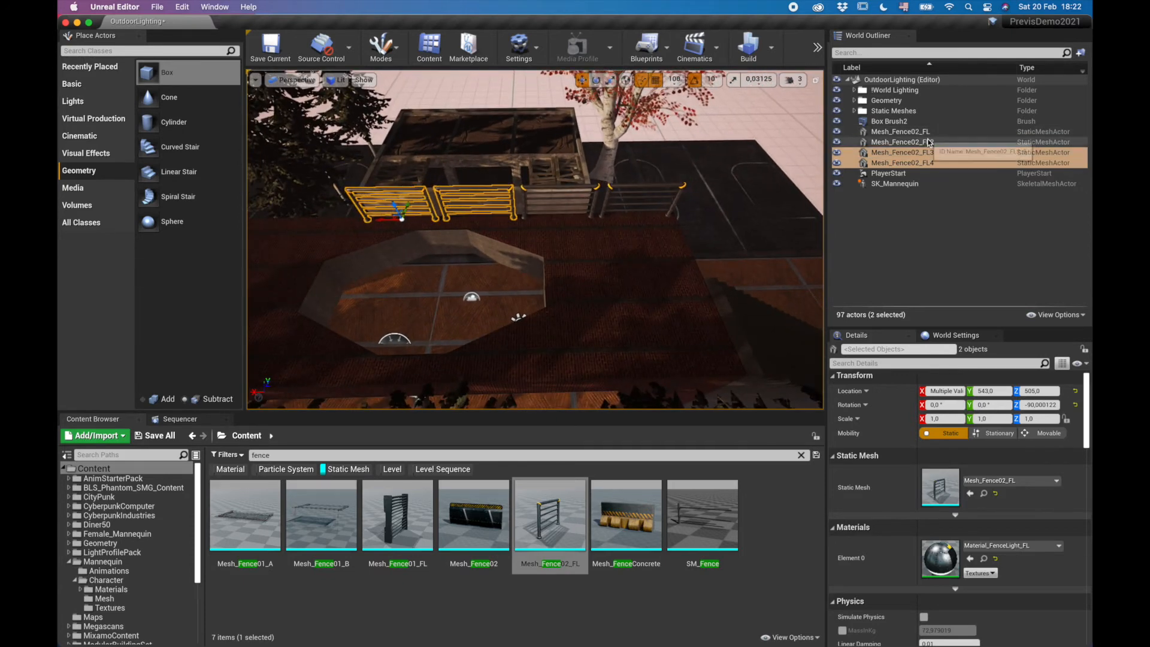
left_click(924, 163, "shift")
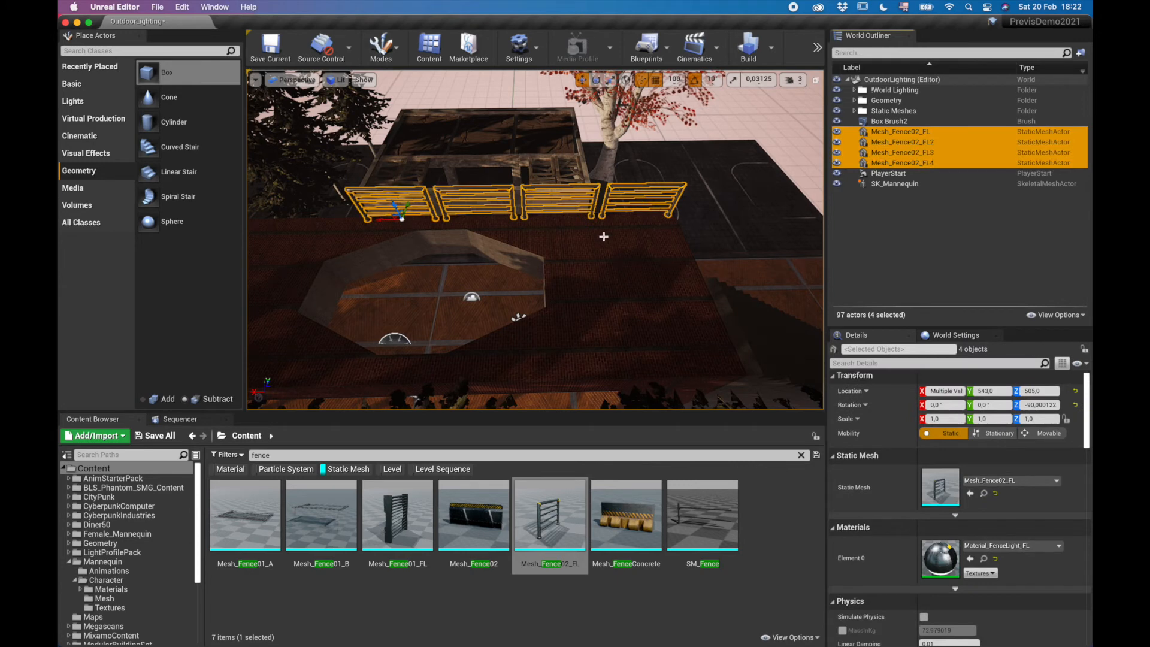
key("f")
right_click_drag(587, 249, 580, 249)
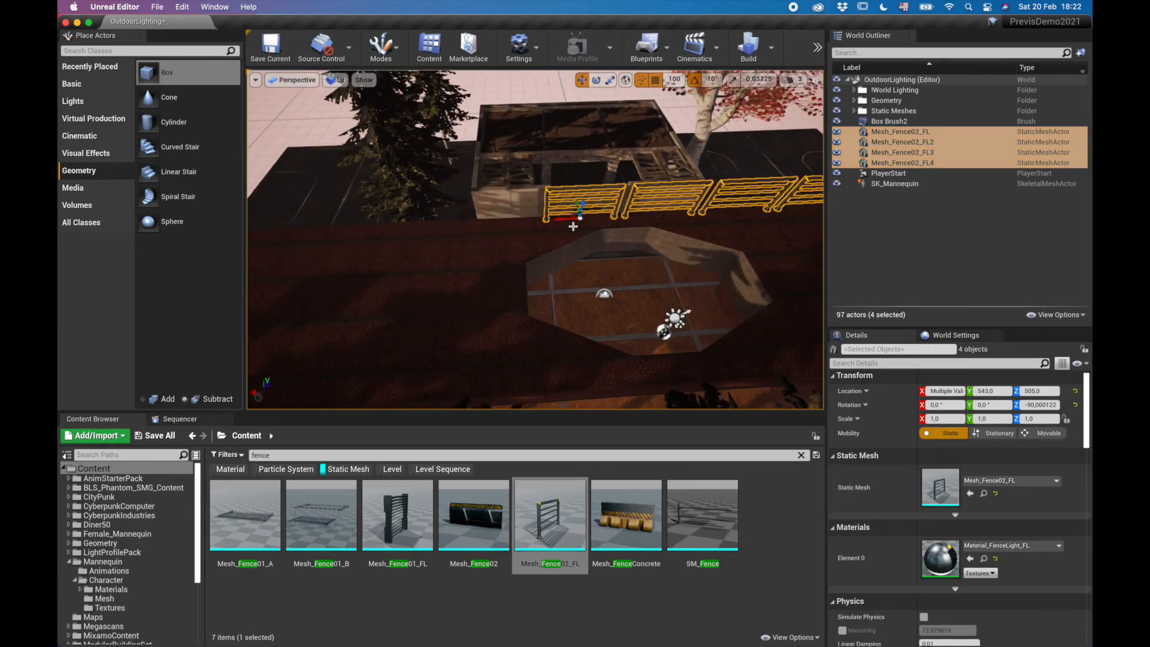
left_click_drag(557, 220, 251, 231, "alt")
right_click_drag(389, 302, 539, 308)
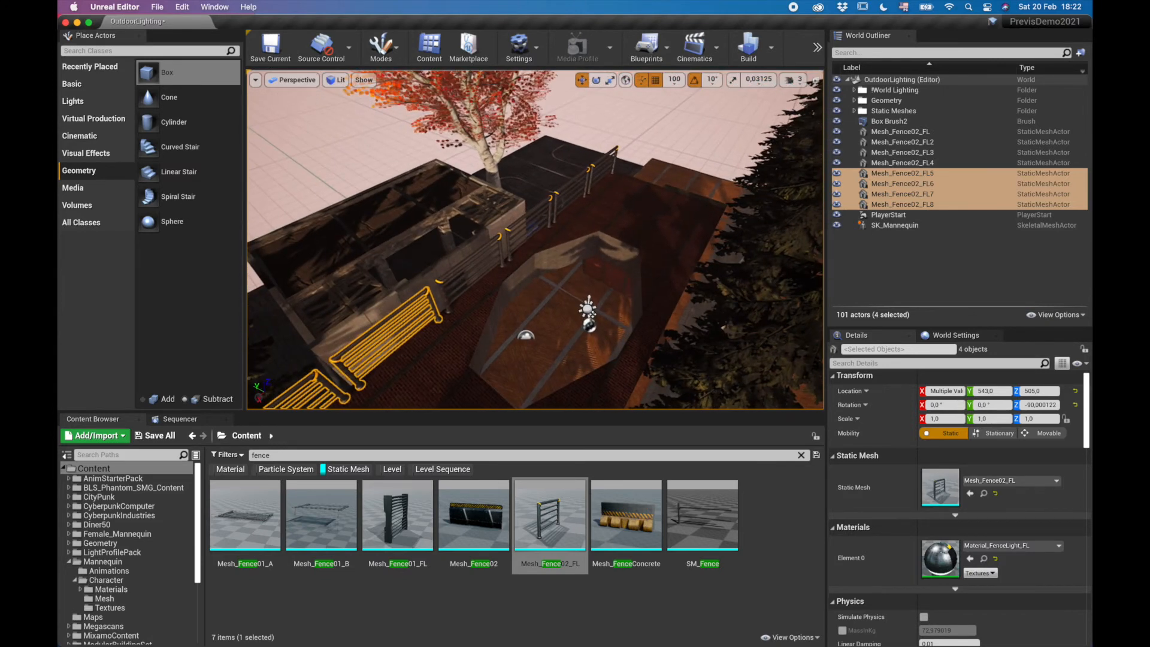
Step: Select the whole row from Mesh_Fence02_FL to Mesh_Fence02_FL8 and duplicate it across to the opposite roof edge at Y 143
left_click(896, 131)
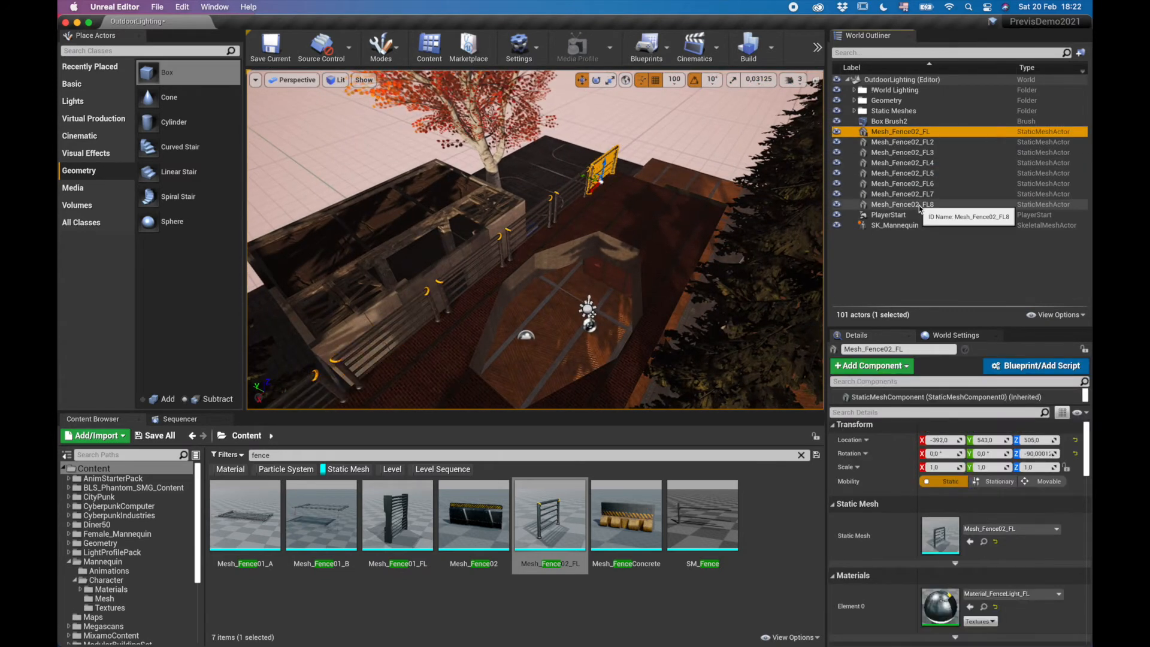
left_click(919, 205, "shift")
right_click_drag(657, 276, 561, 343)
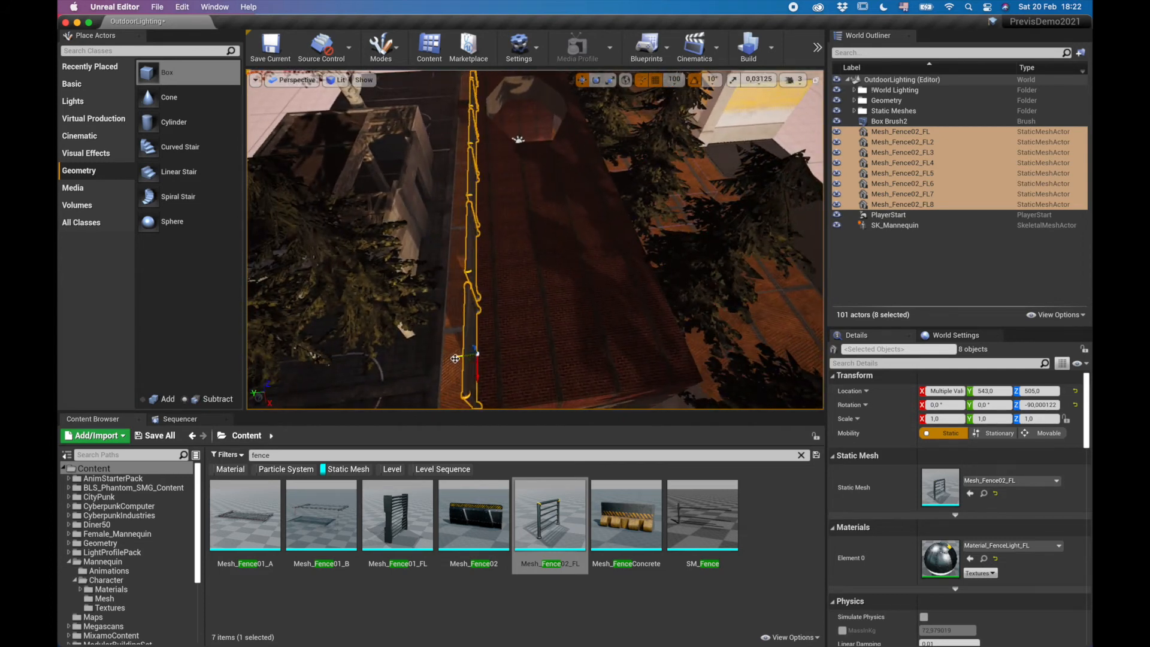
left_click_drag(483, 355, 659, 337, "alt")
mouse_move(567, 320)
right_mouse_down()
mouse_move(596, 322)
mouse_move(587, 330)
right_mouse_up()
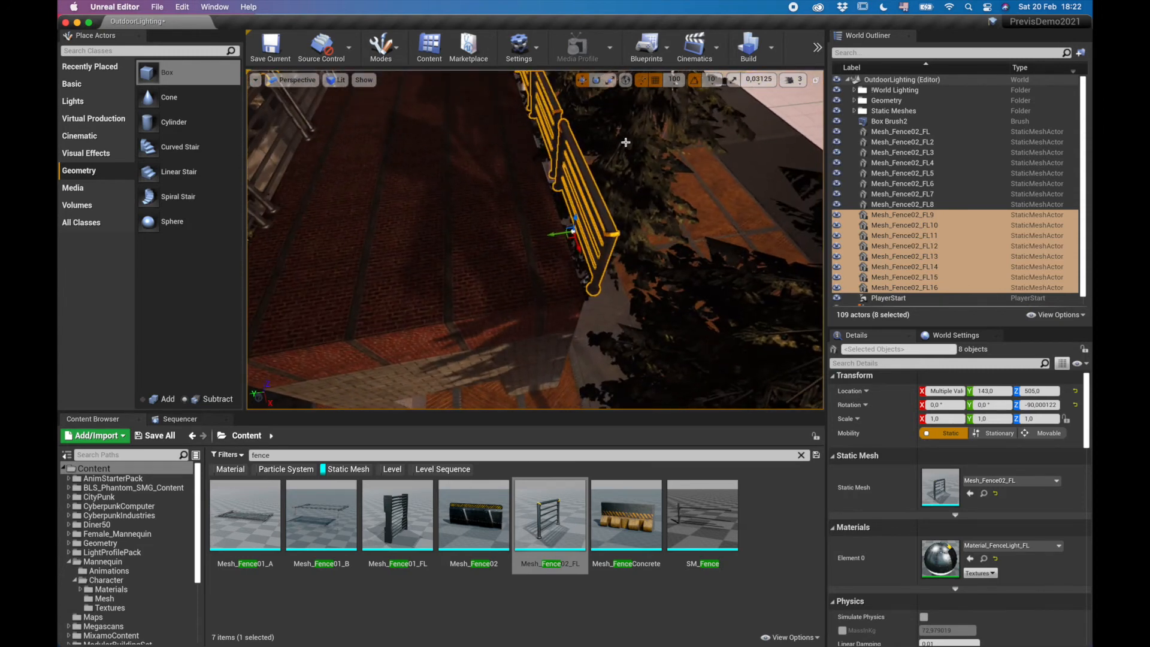
Step: Set the position grid snap to 10, shift the duplicated fence row to Y 173, and clear the selection
left_click(675, 79)
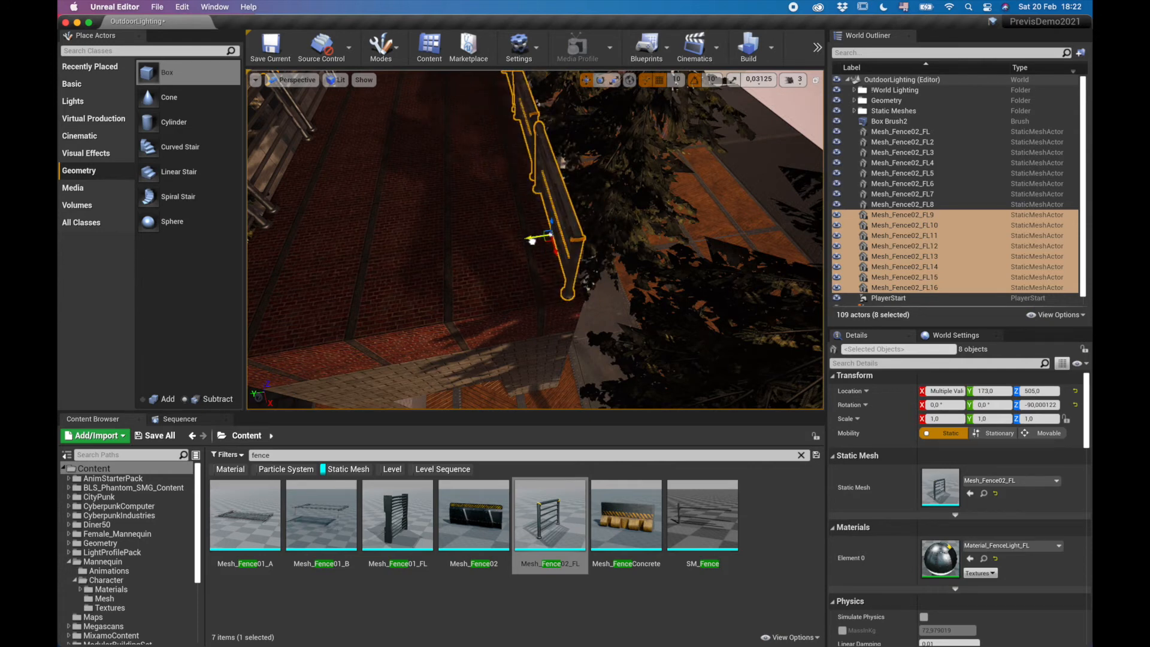
right_click_drag(492, 254, 508, 284)
key("Escape")
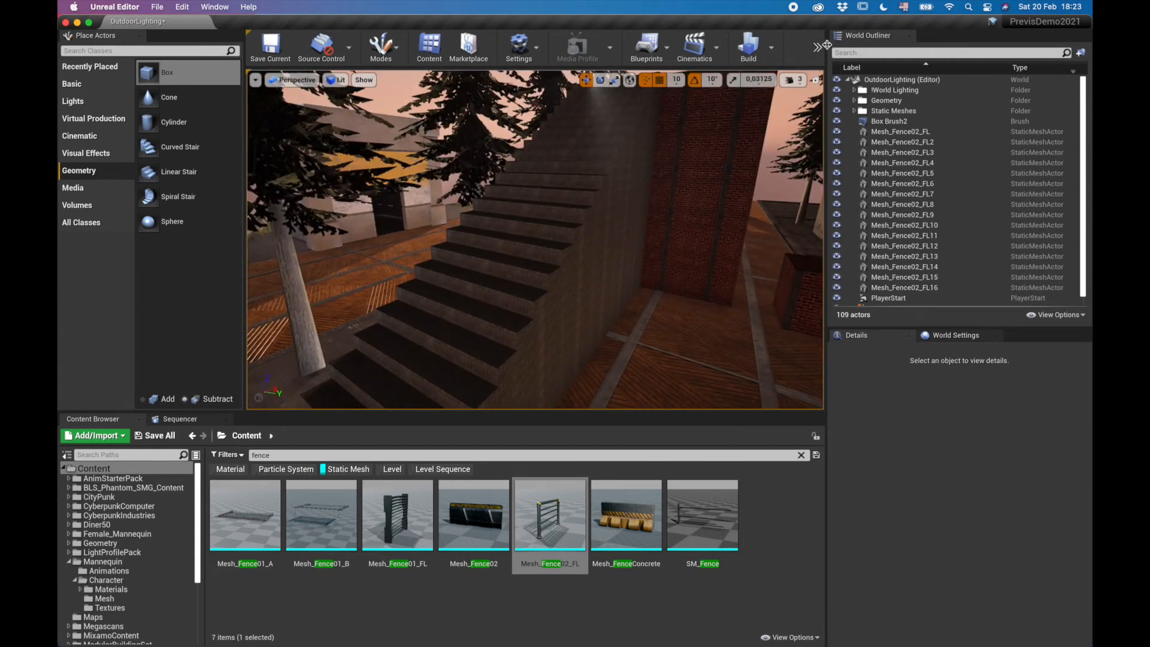
Step: Start a play session and run the character up the staircase onto the fenced roof
left_click(819, 48)
left_click(854, 71)
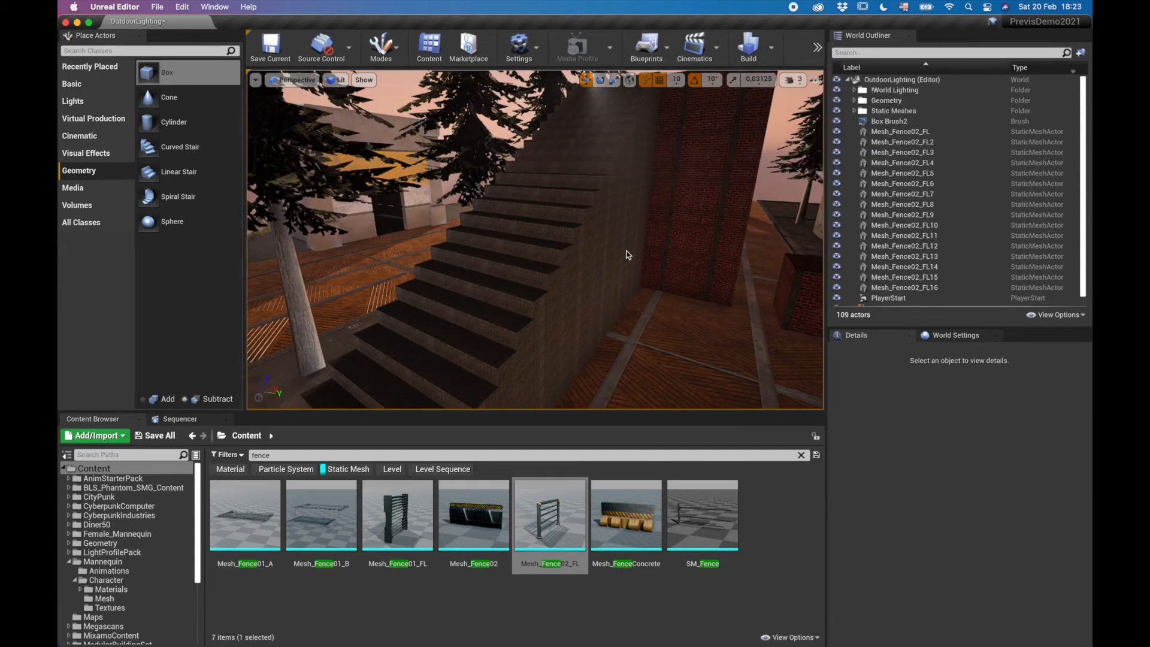
key("w")
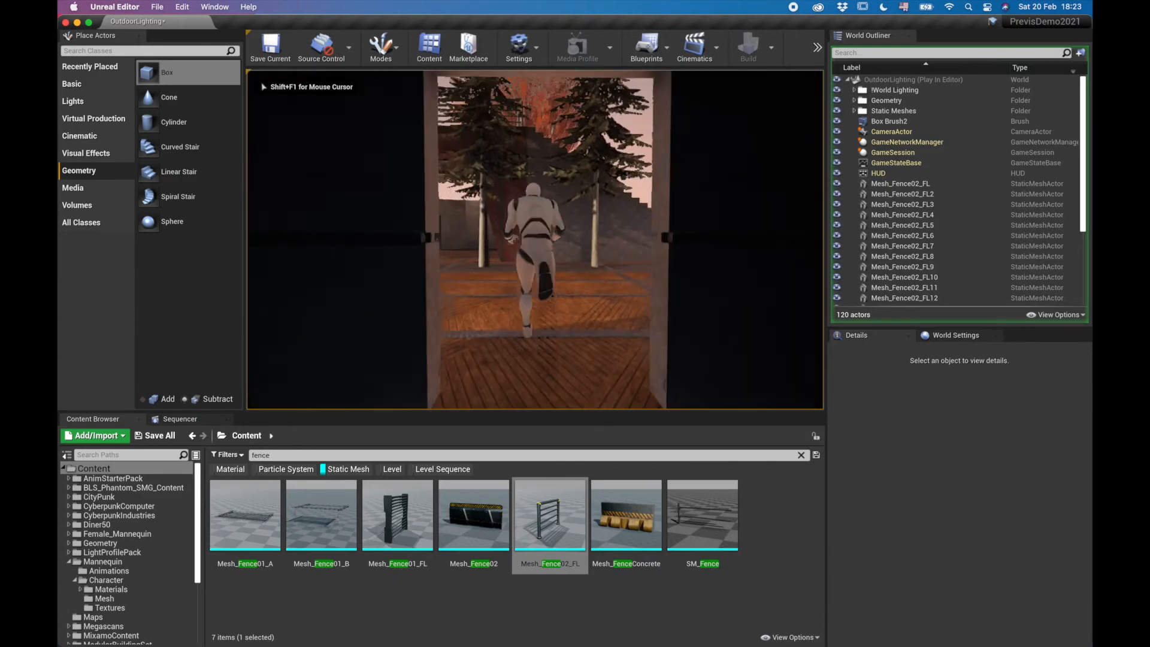
key("w")
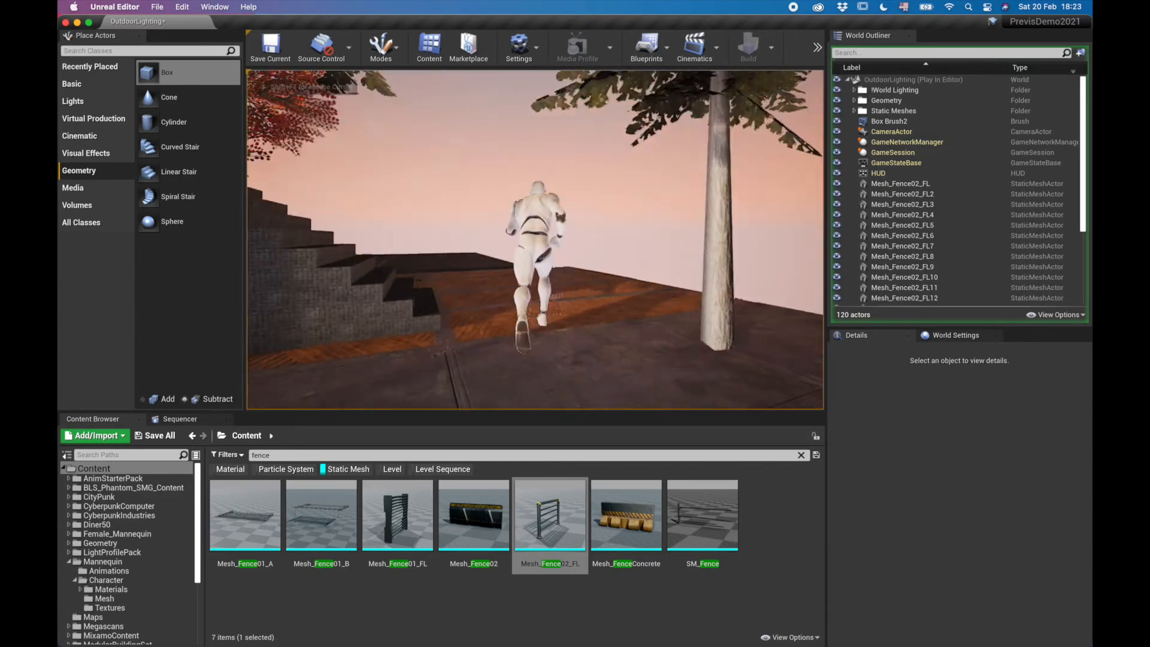
key("w")
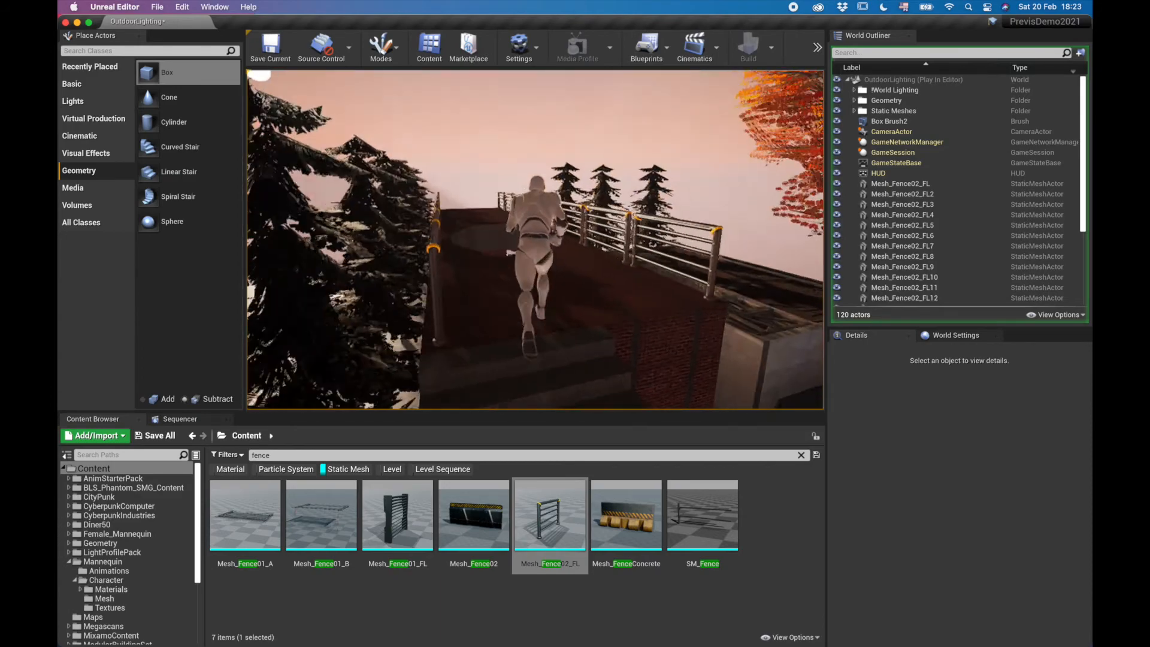
key("w")
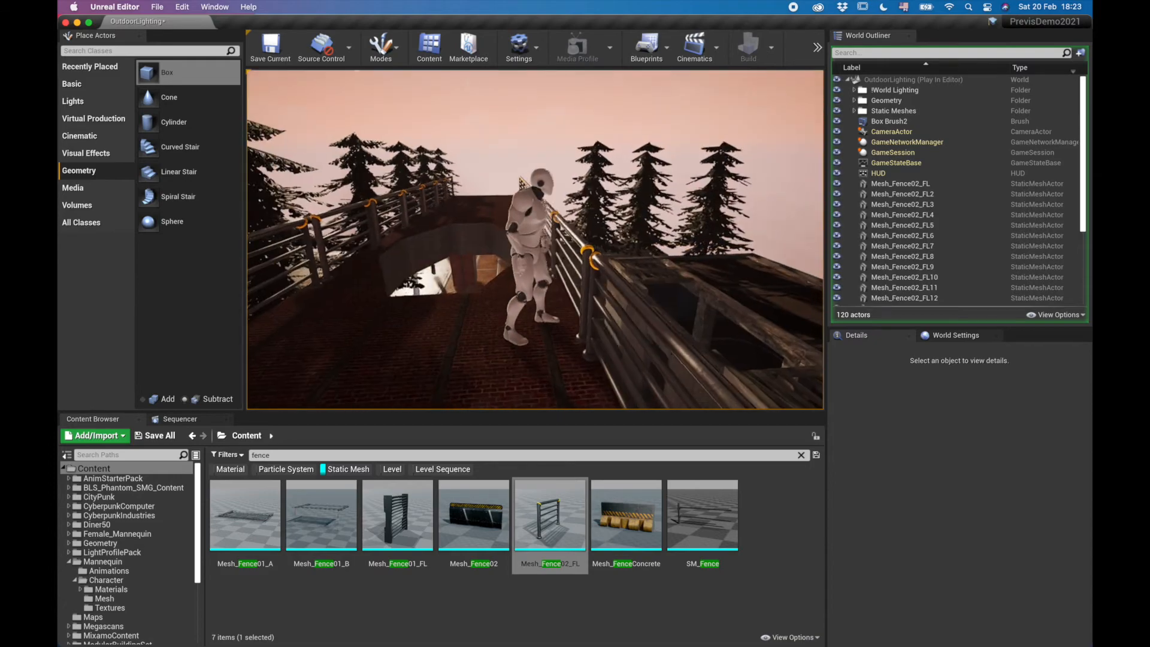
Step: Test jumping and running the character along the fenced roof and around the structure, and stop the play session
key("space")
key("w")
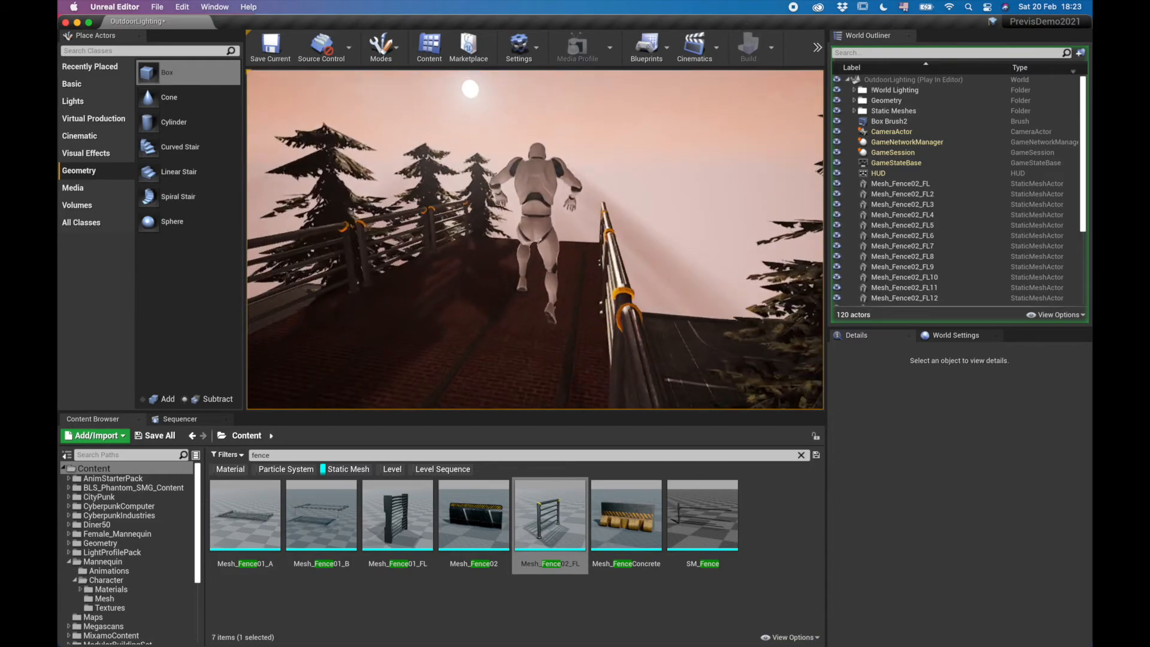
key("w")
key("space")
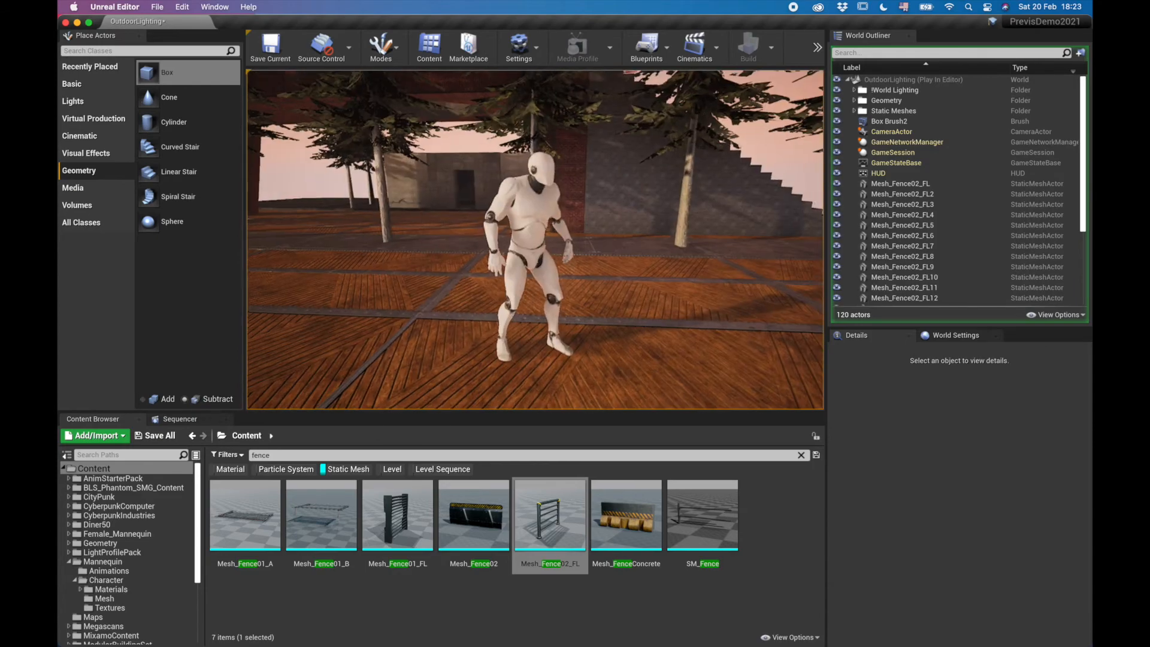
key("w")
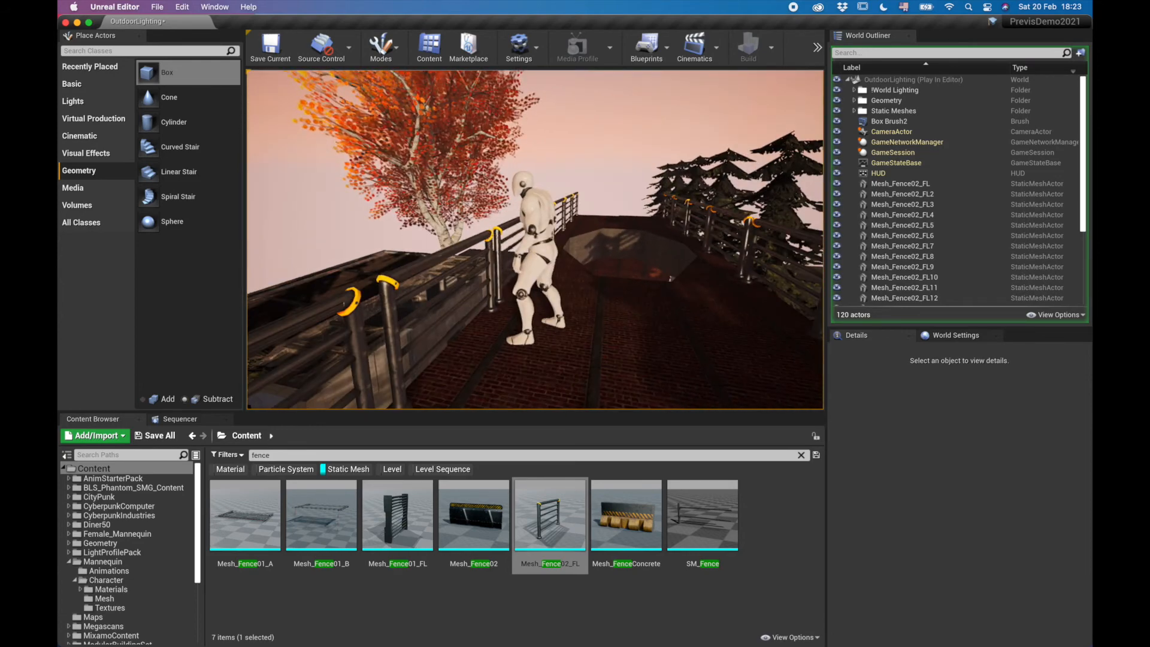
key("Escape")
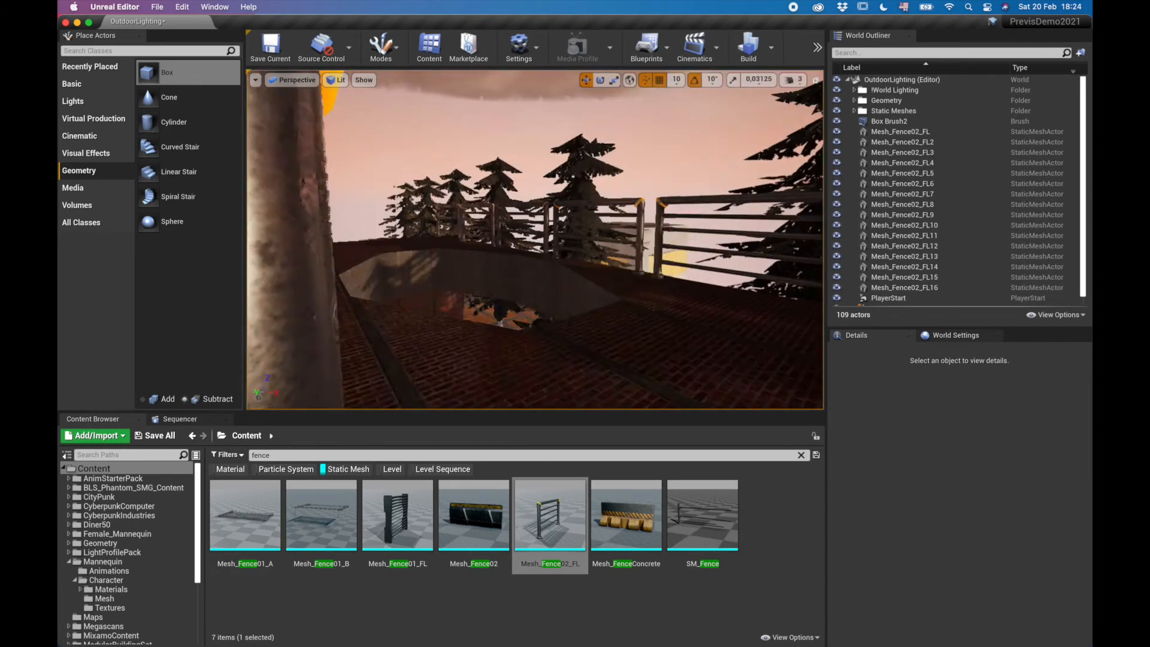
Step: Inspect the finished structure from the roof around to the outside of the staircase
key("w")
right_click_drag(535, 239, 605, 279)
key("a")
key("a")
key("w")
key("s")
key("a")
key("a")
right_click_drag(519, 257, 535, 254)
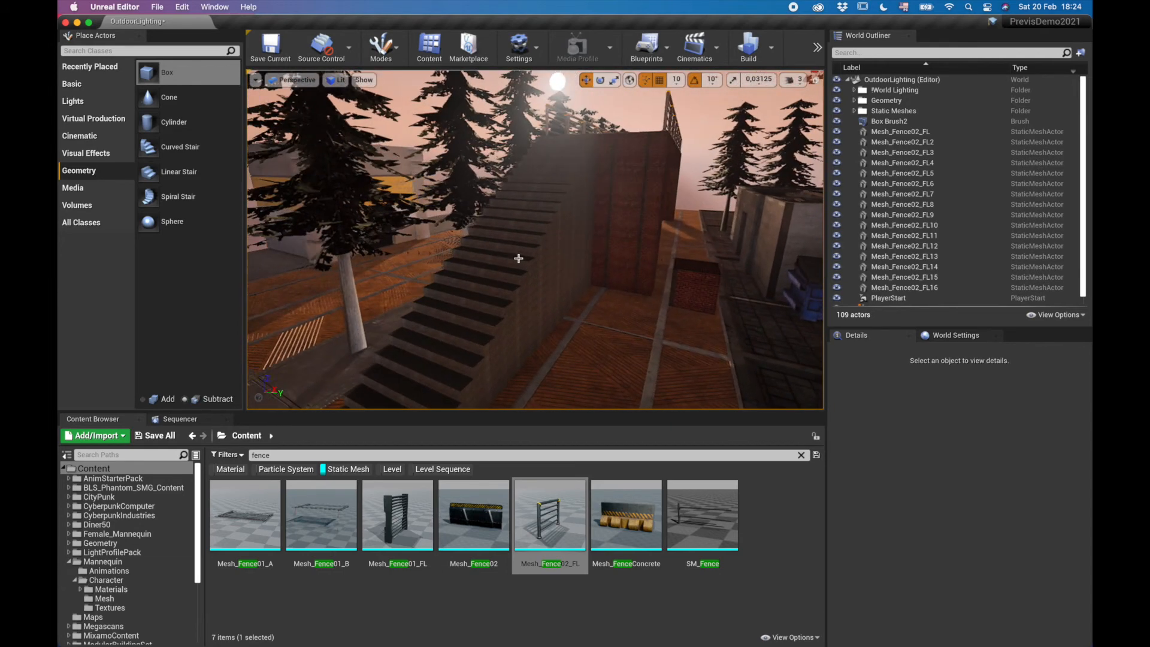
Step: Select the brick box brush beside the staircase, review its Transform and Level context options, and deselect it without changes
left_click(523, 238)
left_click(638, 196)
right_click_drag(638, 197, 578, 216)
key("w")
key("d")
key("s")
key("e")
right_click(639, 181)
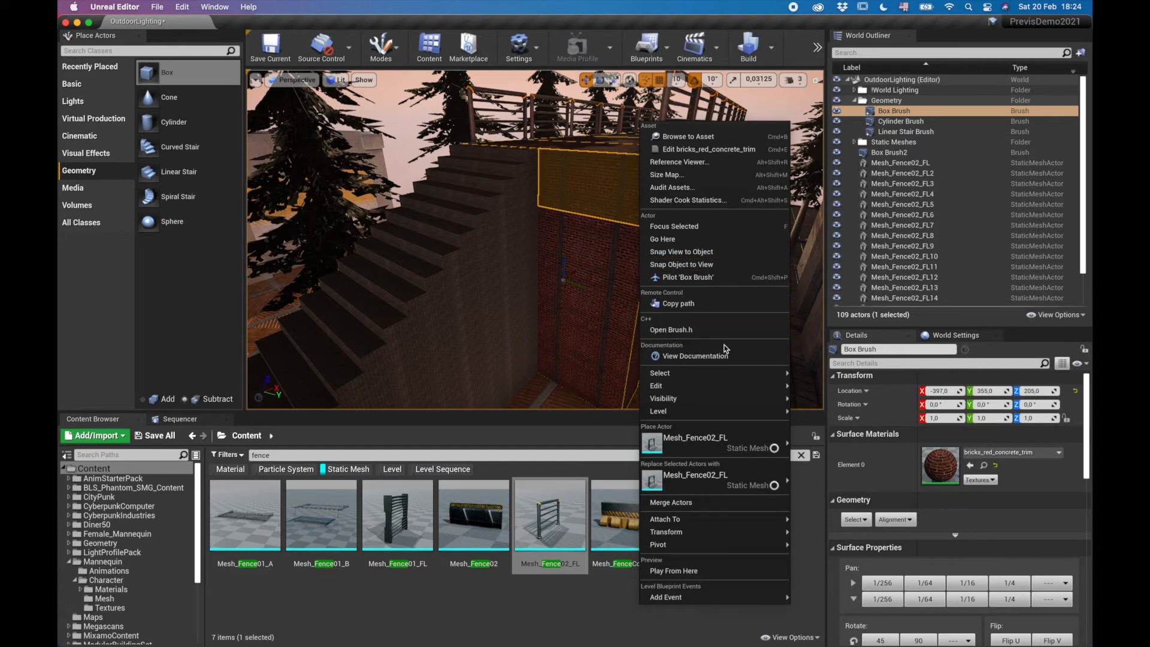
mouse_move(727, 530)
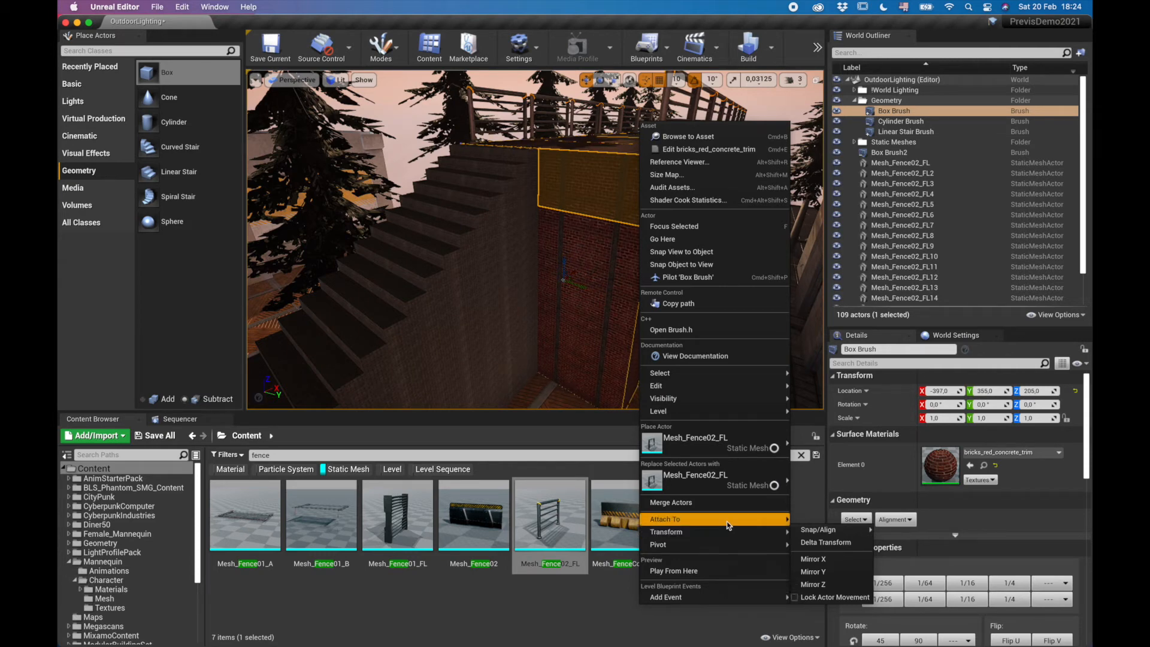
mouse_move(737, 551)
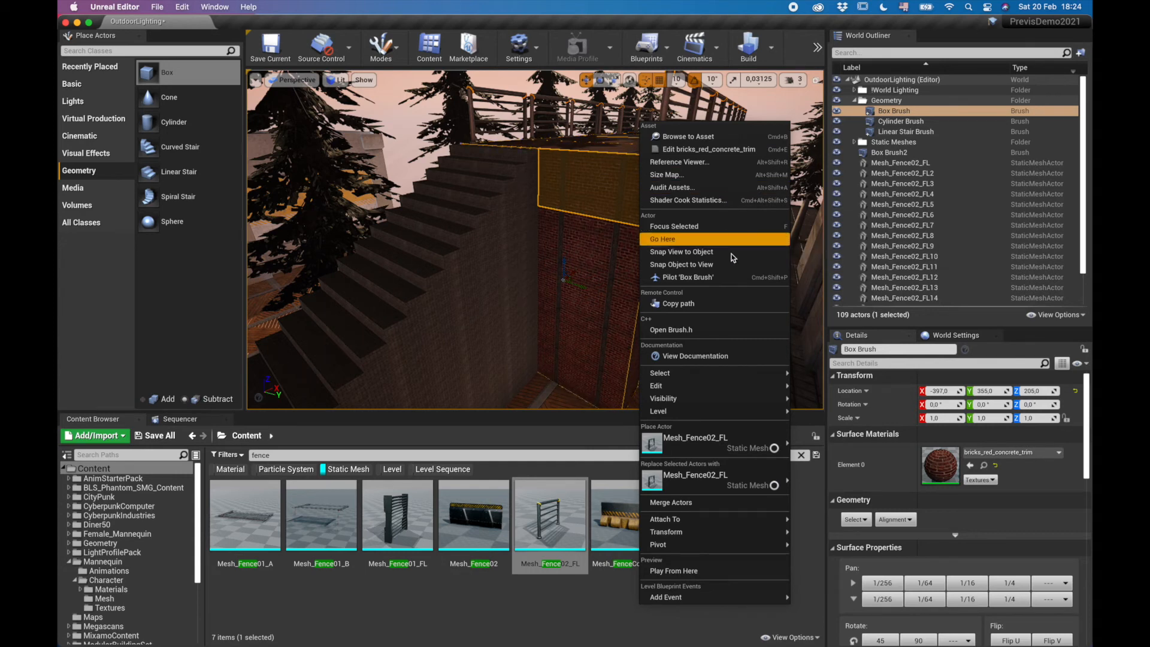
mouse_move(736, 372)
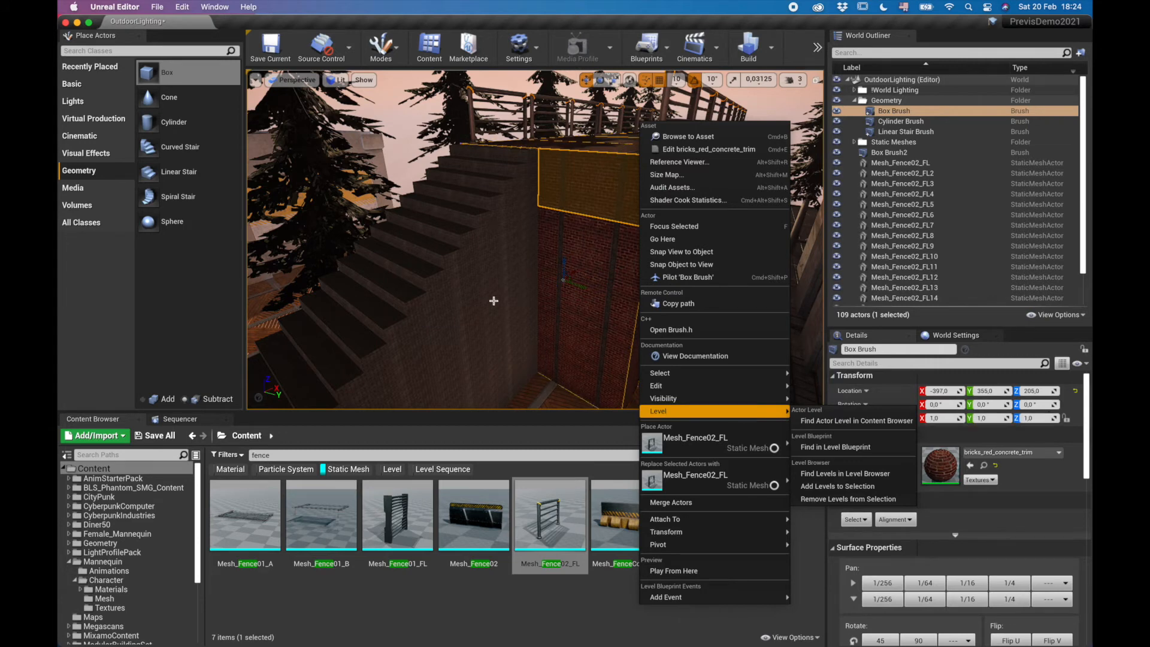
key("Escape")
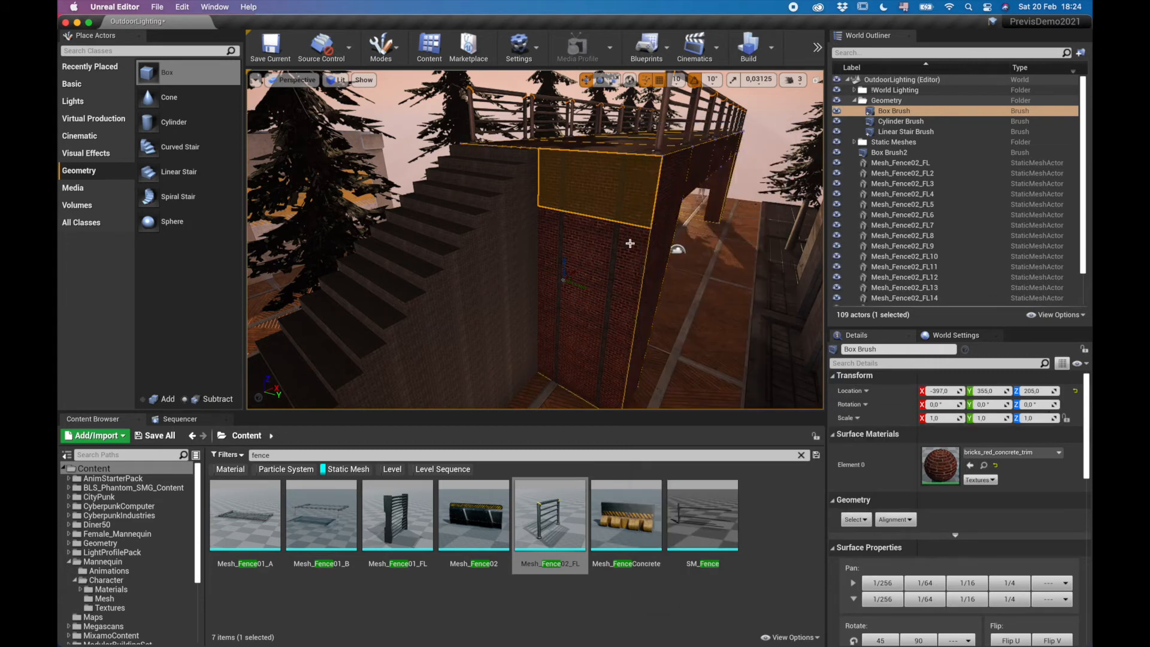
right_click_drag(633, 229, 645, 258)
key("Escape")
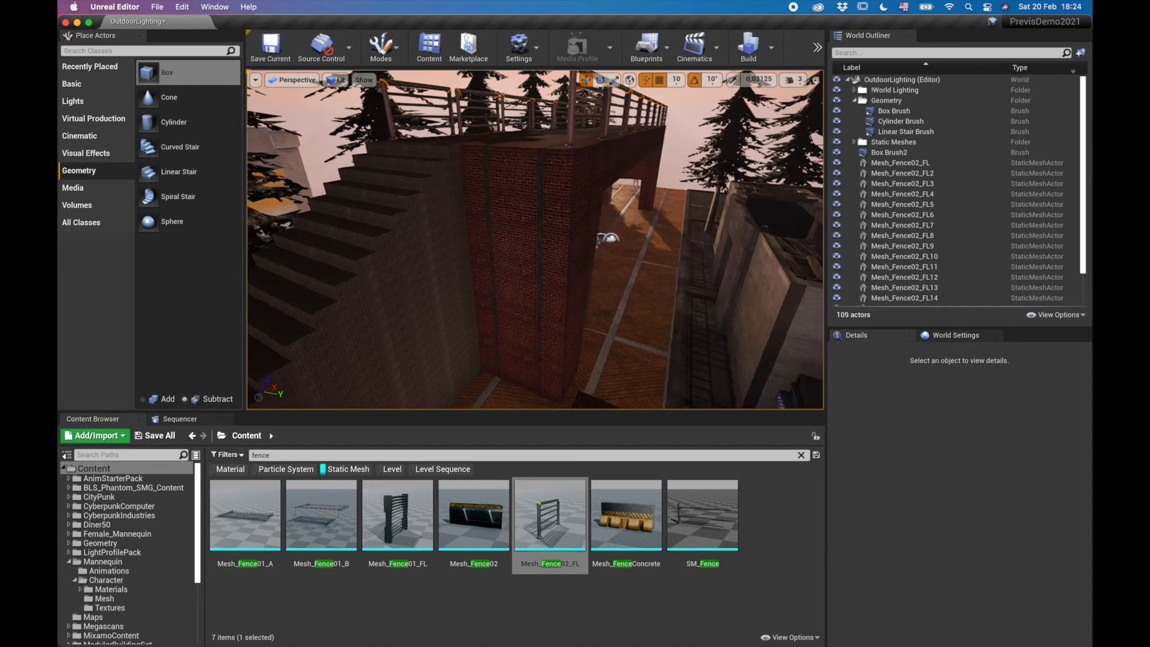
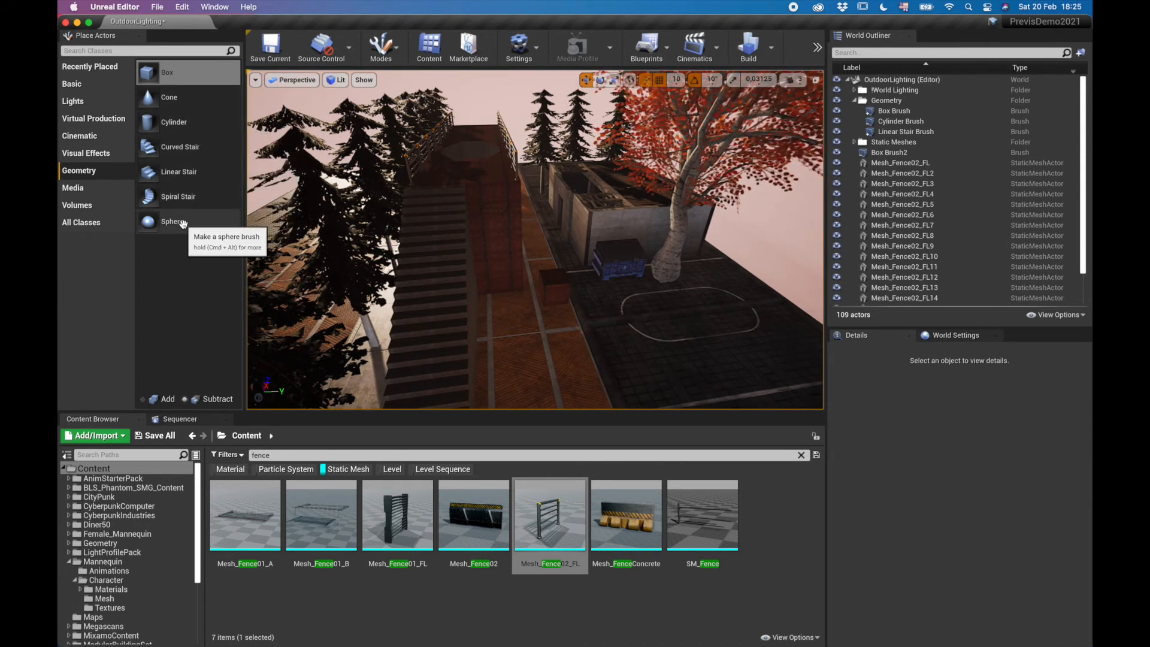
Step: Switch to the Quixel website in Safari and open the Megascans asset library
right_click_drag(457, 235, 528, 243)
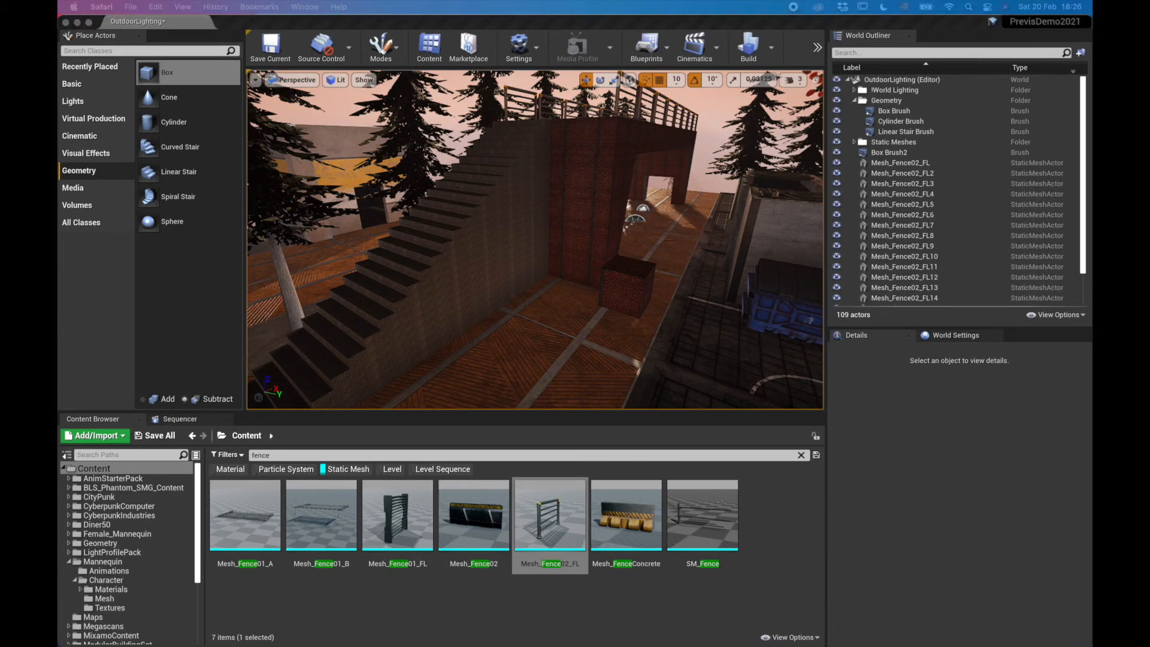
left_click_drag(477, 3, 299, 55)
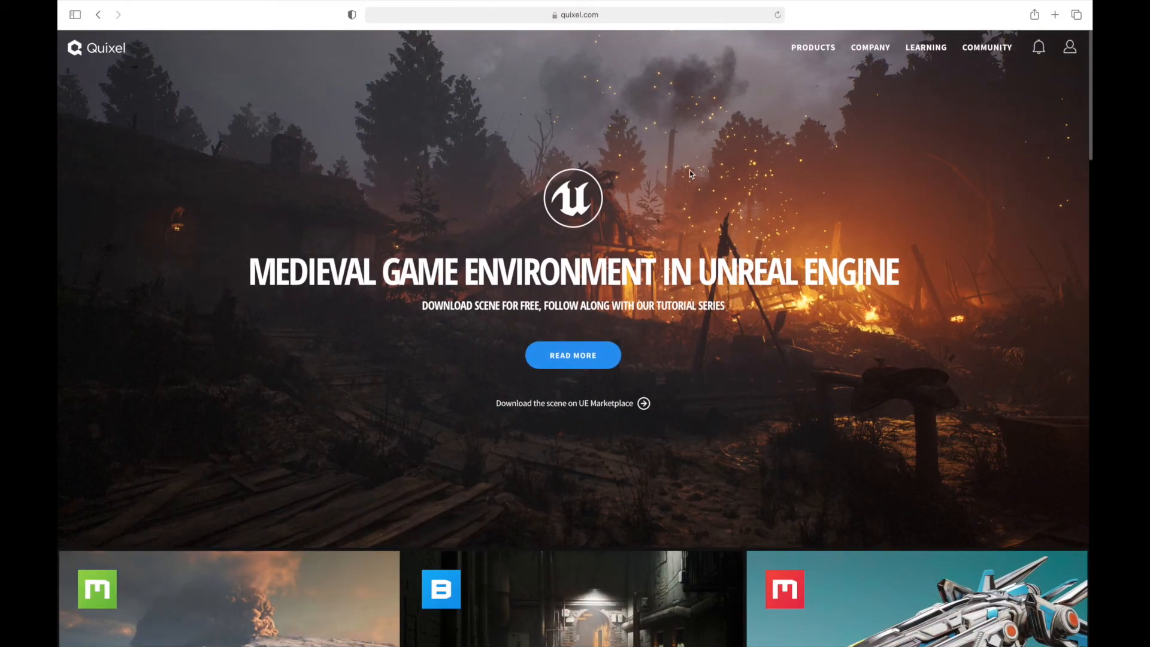
scroll(853, 294, "down", 4)
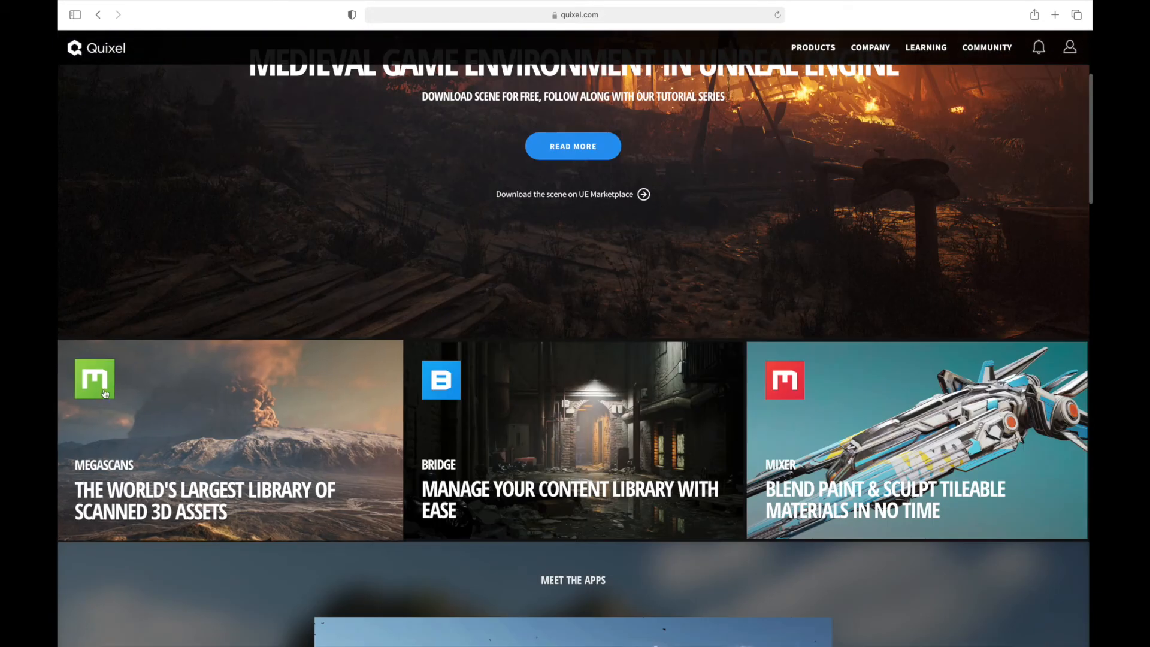
left_click(103, 389)
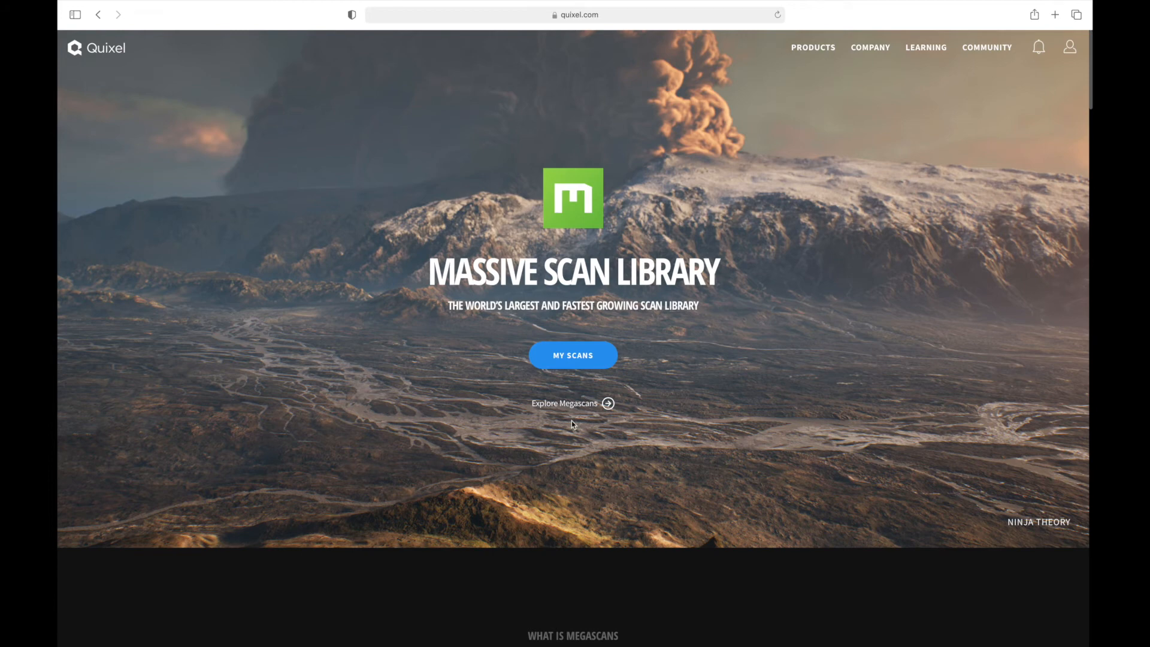
left_click(566, 403)
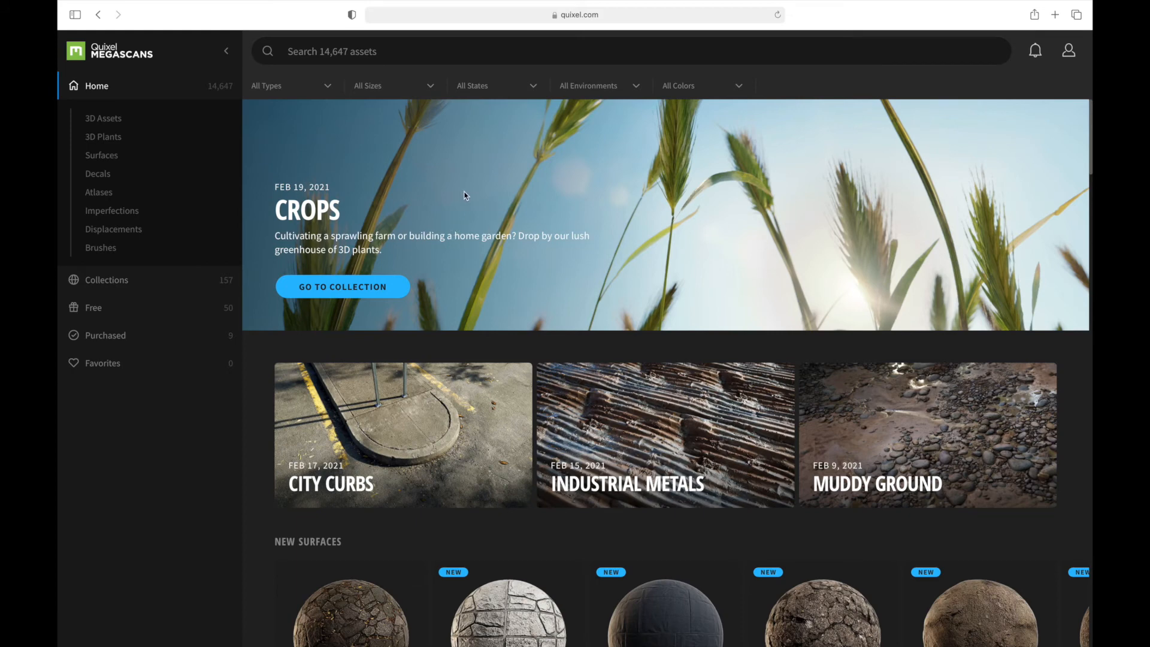
Step: Look over the Megascans home page and browse the library's Collections
scroll(729, 229, "down", 2)
scroll(729, 229, "up", 2)
left_click(127, 280)
scroll(735, 433, "down", 5)
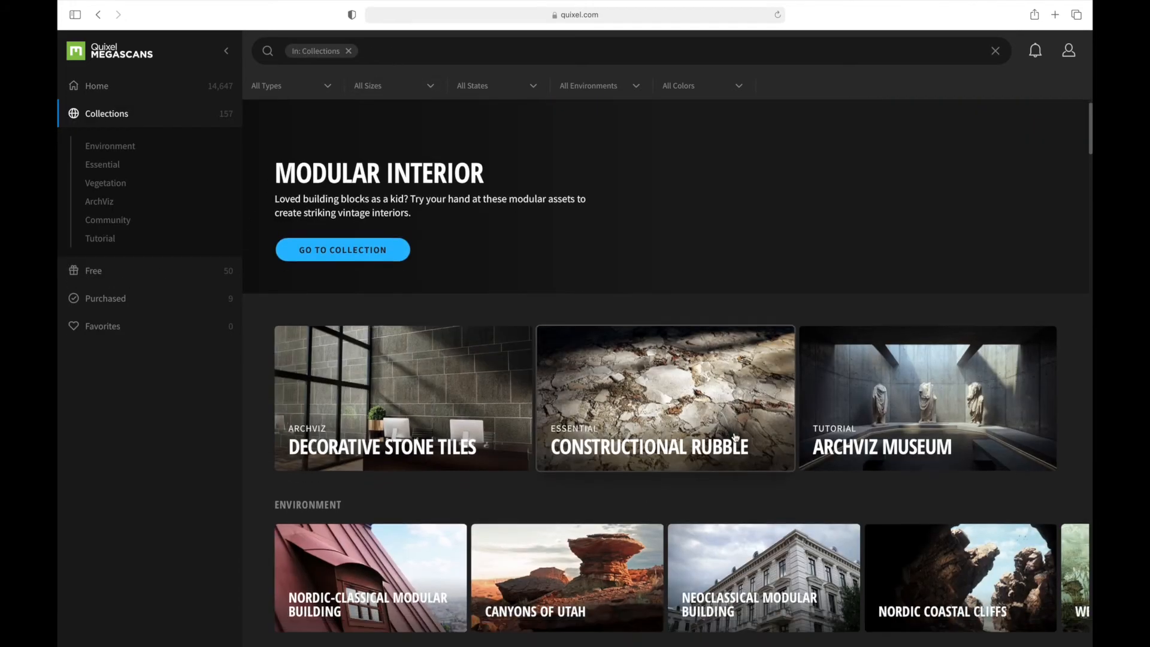
Step: Open the Nordic Coastal Cliffs environment collection and browse its latest assets
scroll(743, 431, "down", 3)
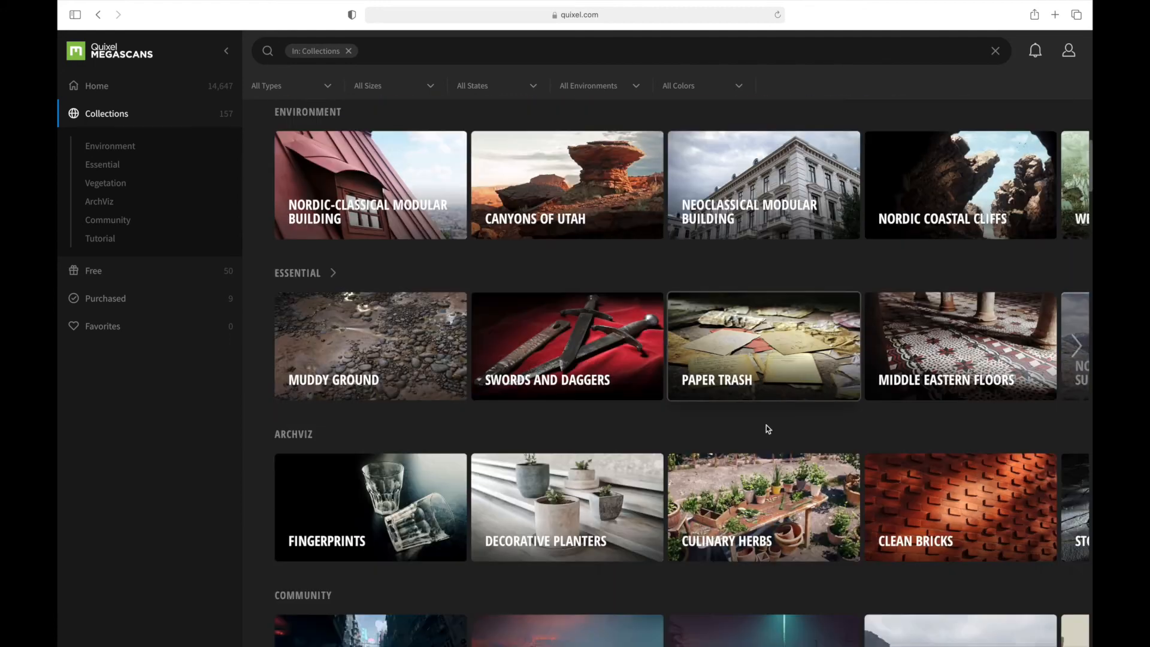
scroll(780, 403, "up", 1)
left_click(963, 249)
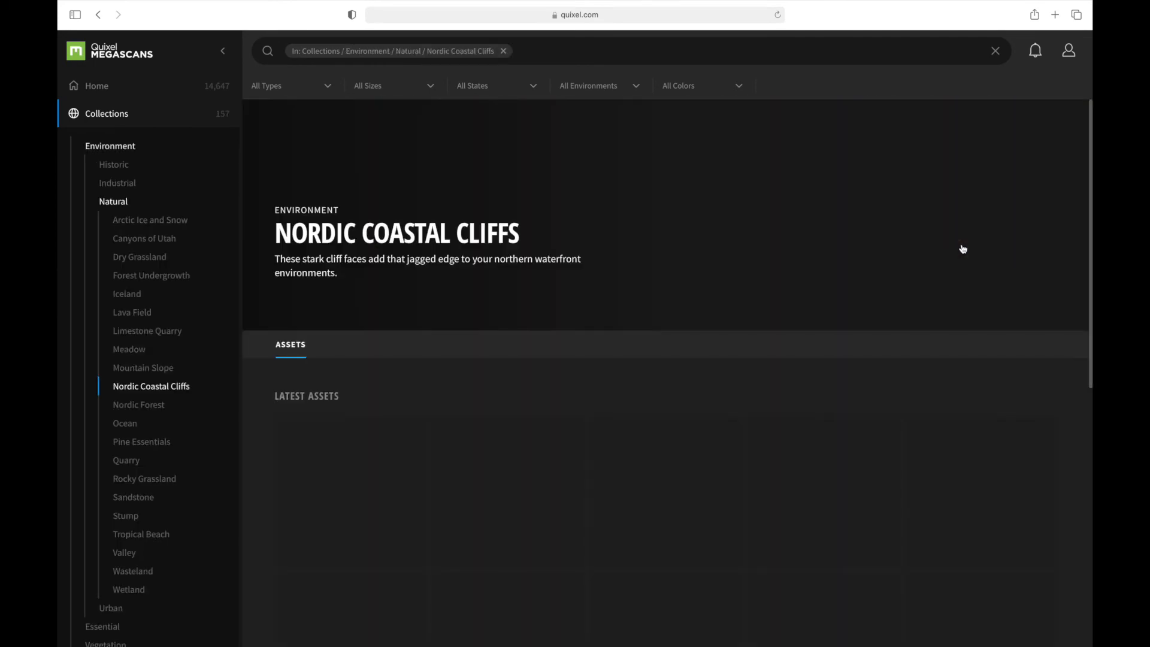
scroll(896, 496, "down", 3)
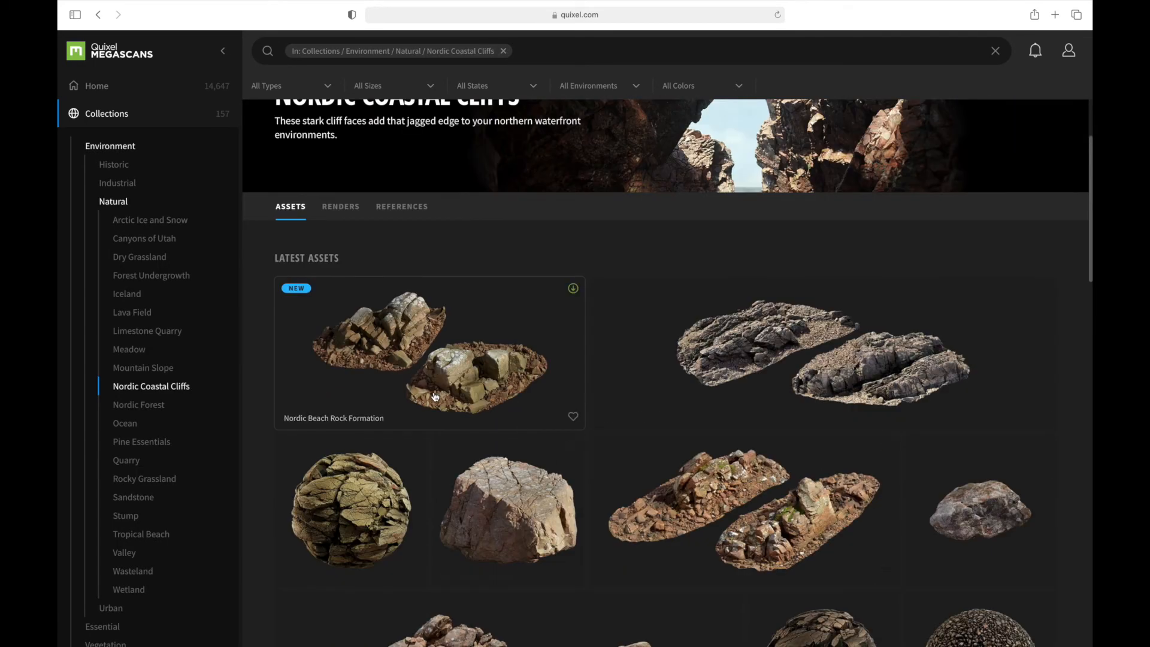
scroll(512, 508, "down", 4)
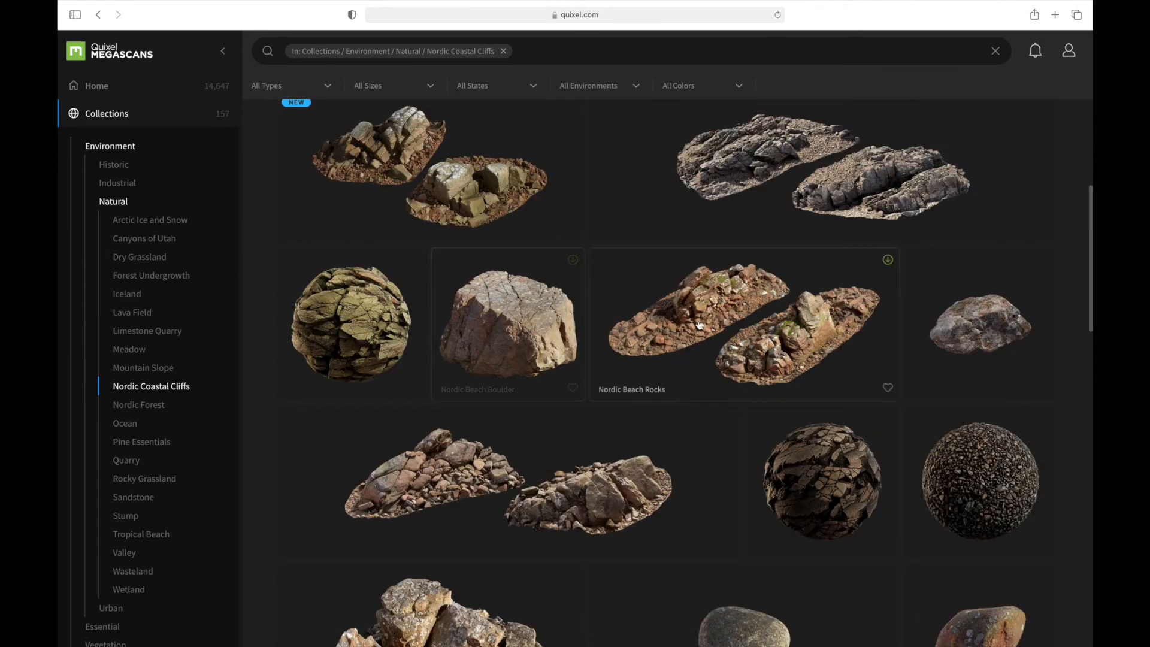
scroll(827, 539, "down", 3)
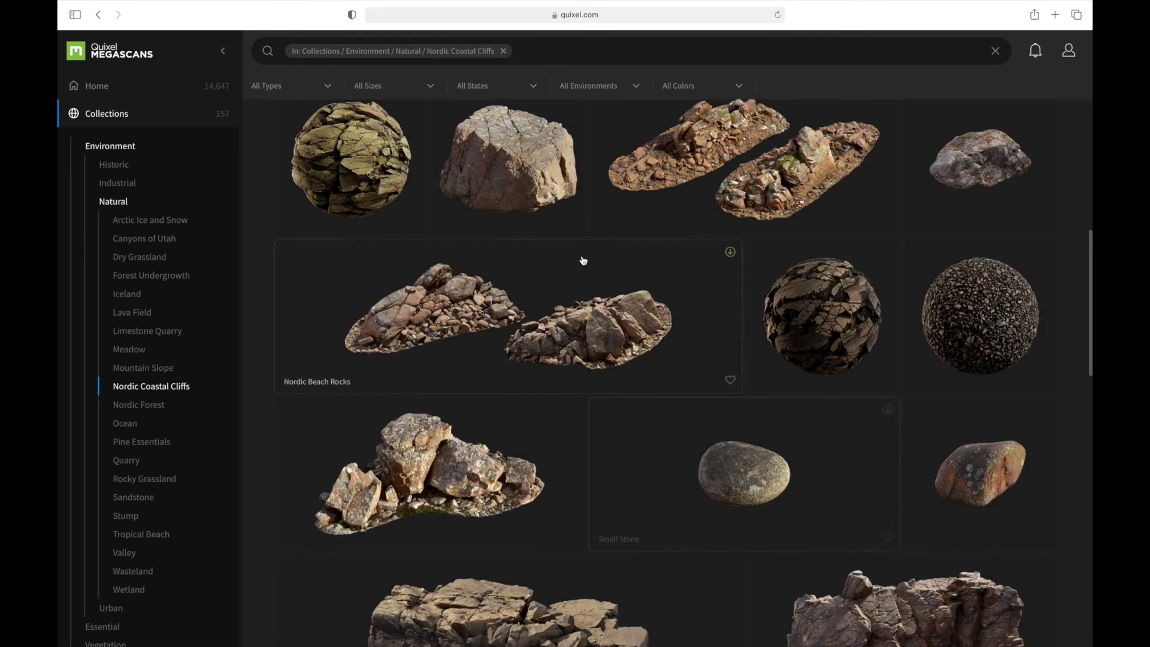
Step: Open the Cracked Nordic Coastal Rock 4x2 m surface, view its second render and check the available download resolutions
left_click(827, 318)
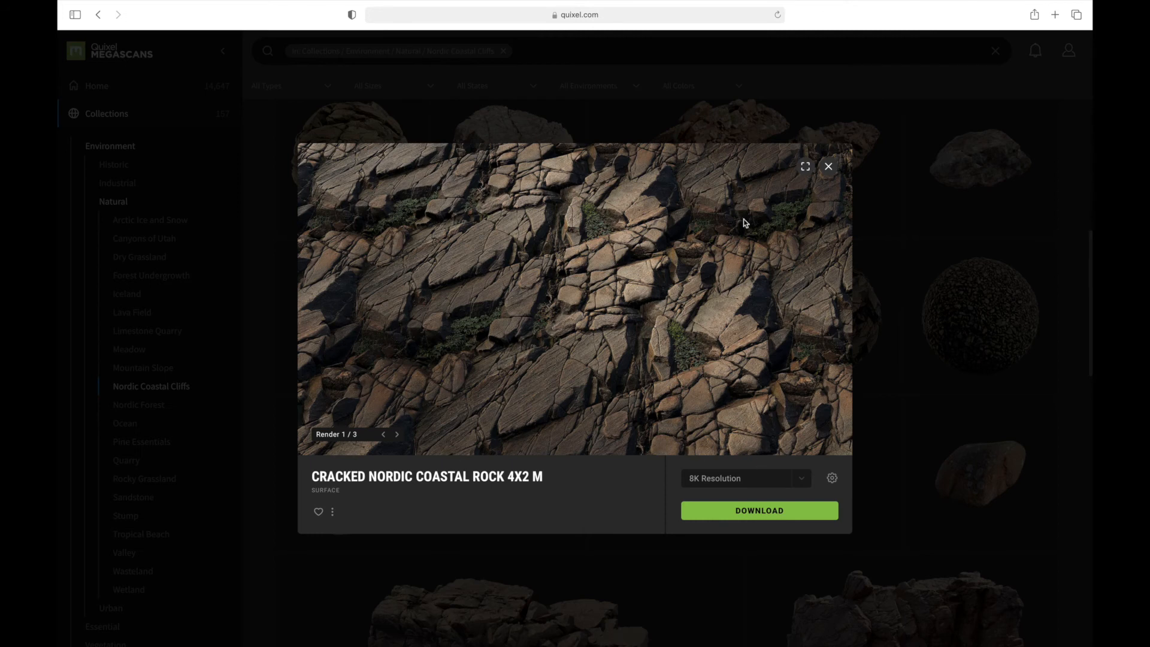
left_click(397, 435)
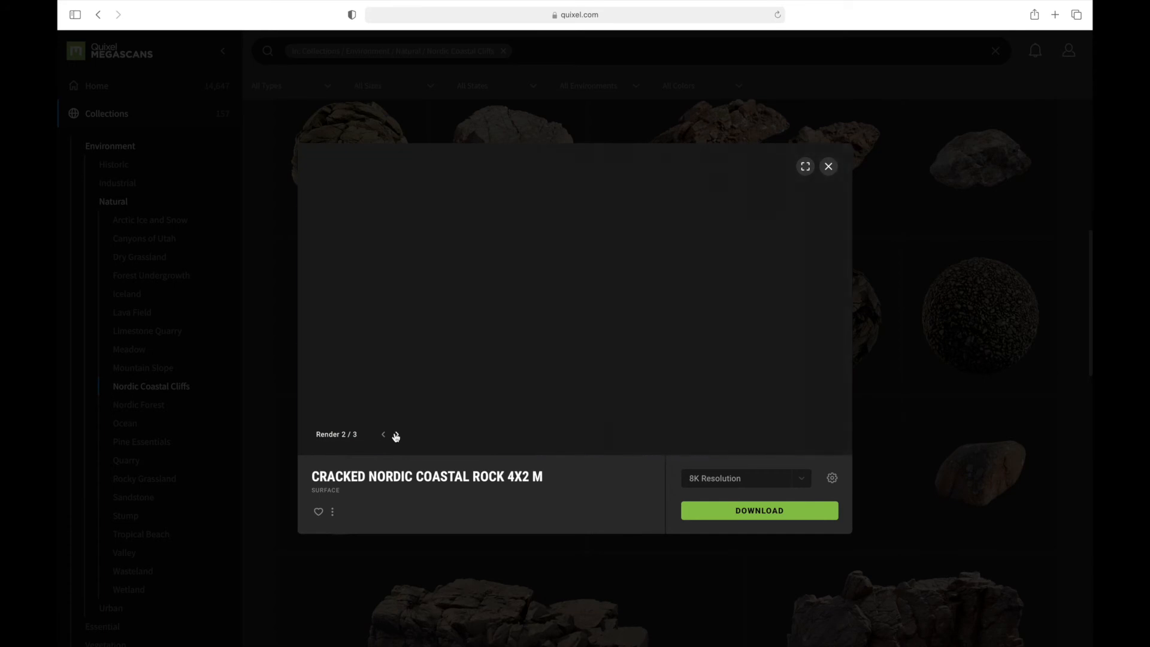
left_click(802, 479)
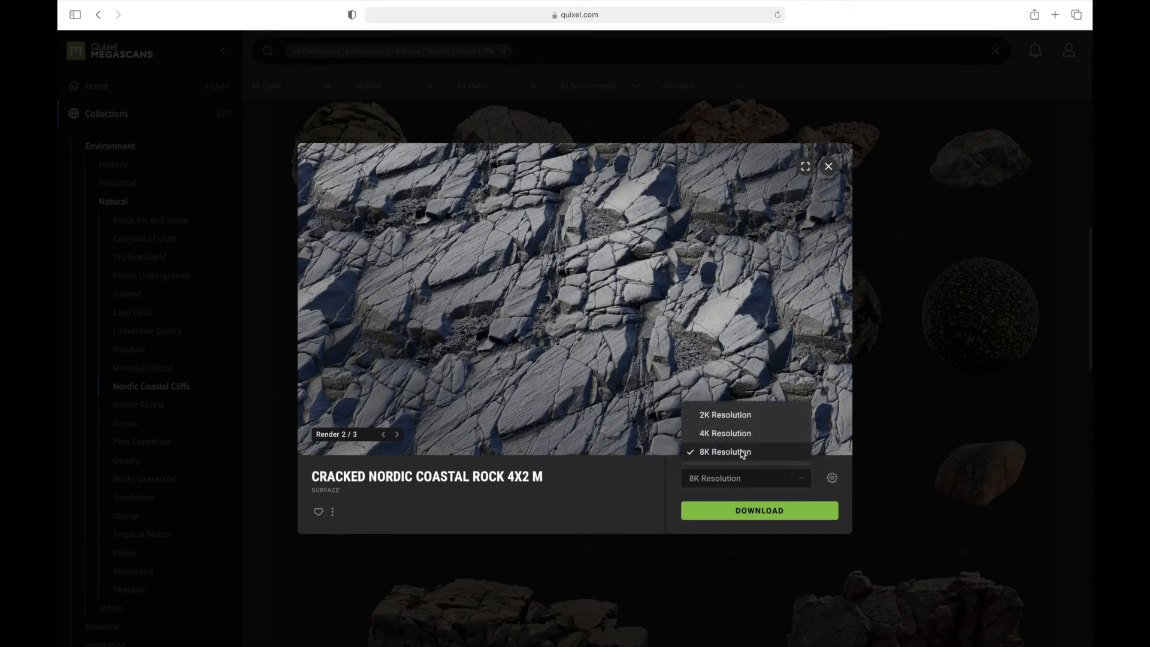
Step: Review the rock surface's model and texture download settings, including LODs, extras and map formats, and close them without changes
left_click(832, 479)
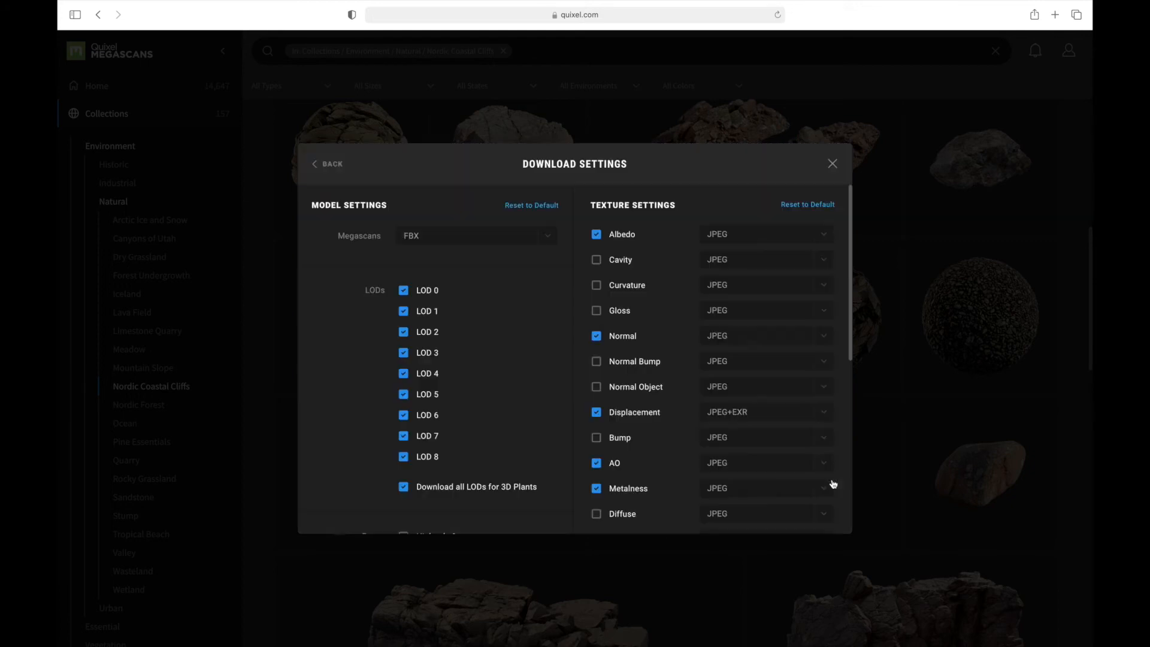
scroll(589, 382, "down", 6)
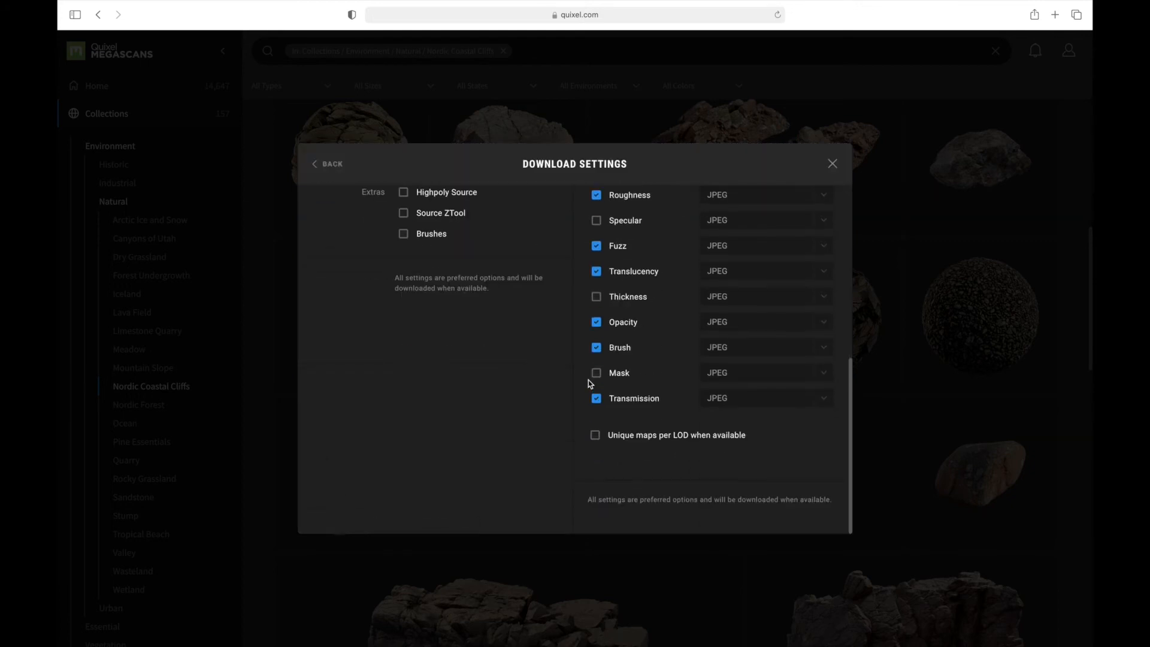
scroll(418, 344, "up", 6)
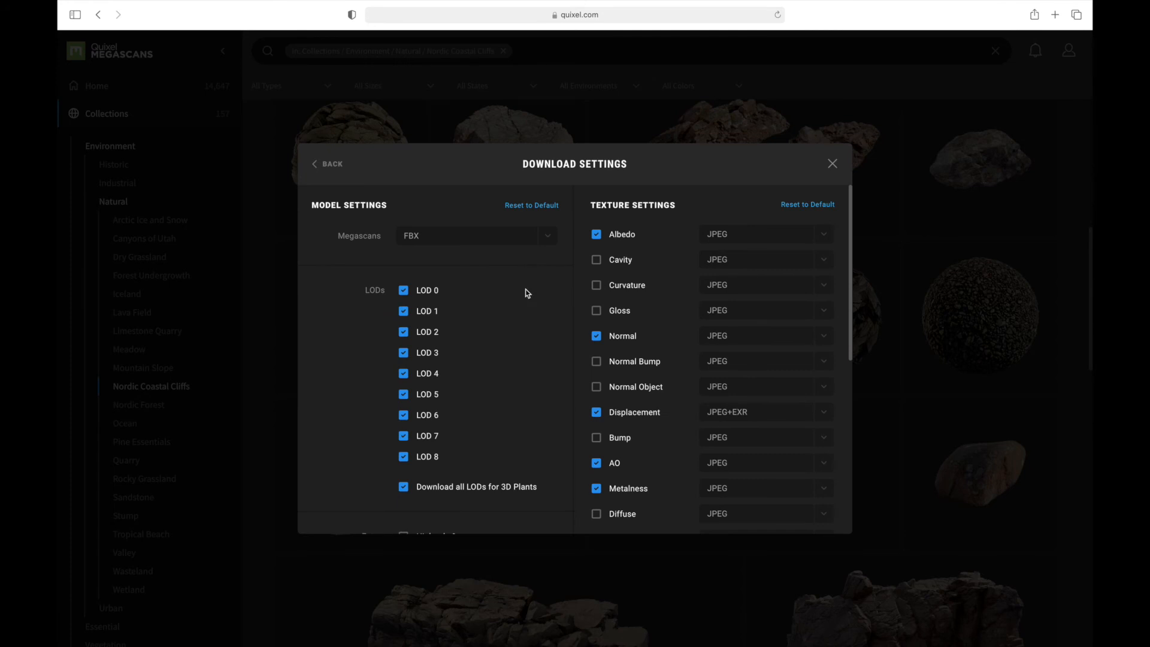
scroll(457, 300, "down", 1)
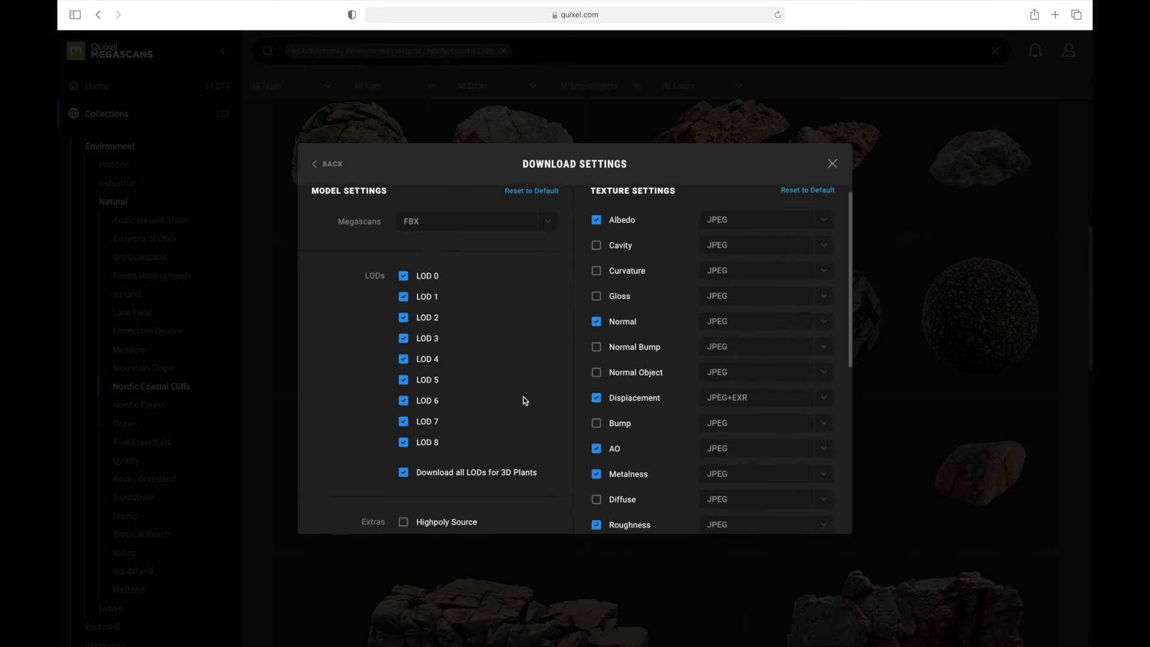
scroll(527, 402, "down", 1)
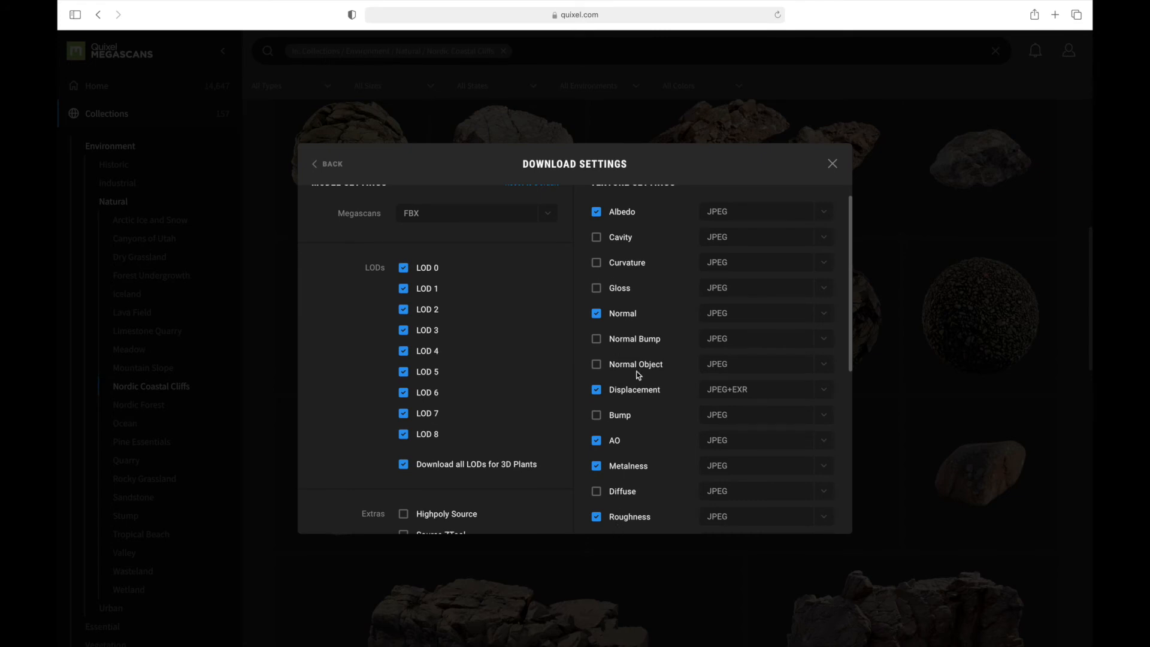
scroll(642, 360, "down", 10)
scroll(643, 398, "up", 10)
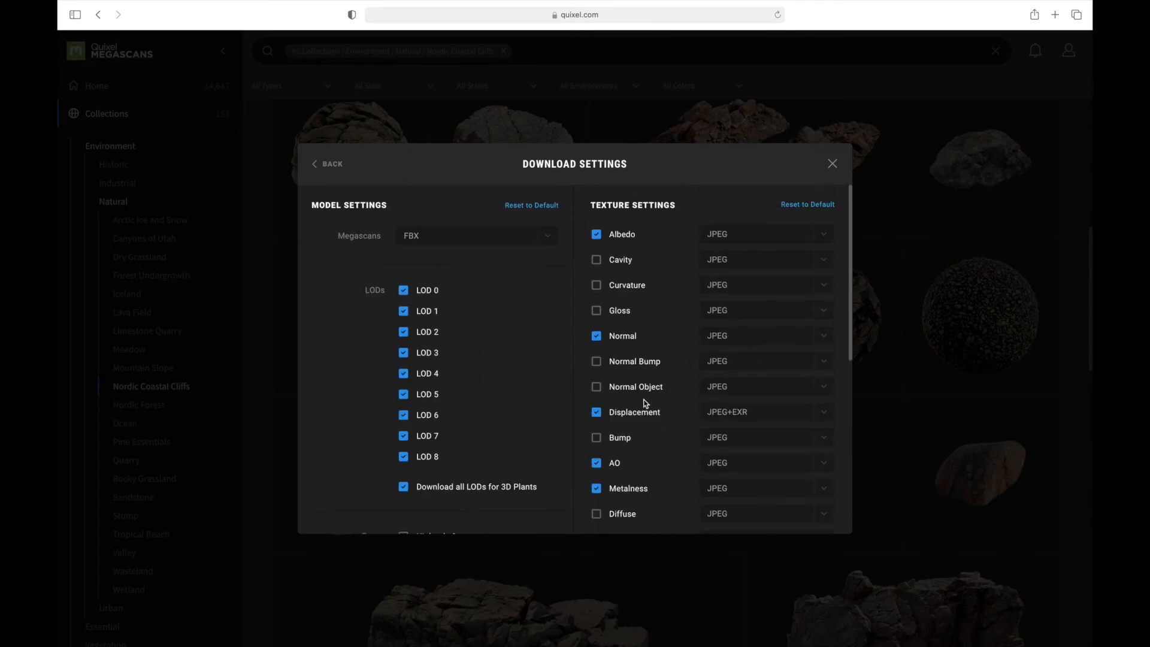
left_click(840, 165)
Step: Leave the Nordic Coastal Cliffs collection for the Megascans home page and view the 3D Plants categories
scroll(881, 411, "down", 6)
scroll(874, 420, "up", 4)
scroll(873, 420, "up", 6)
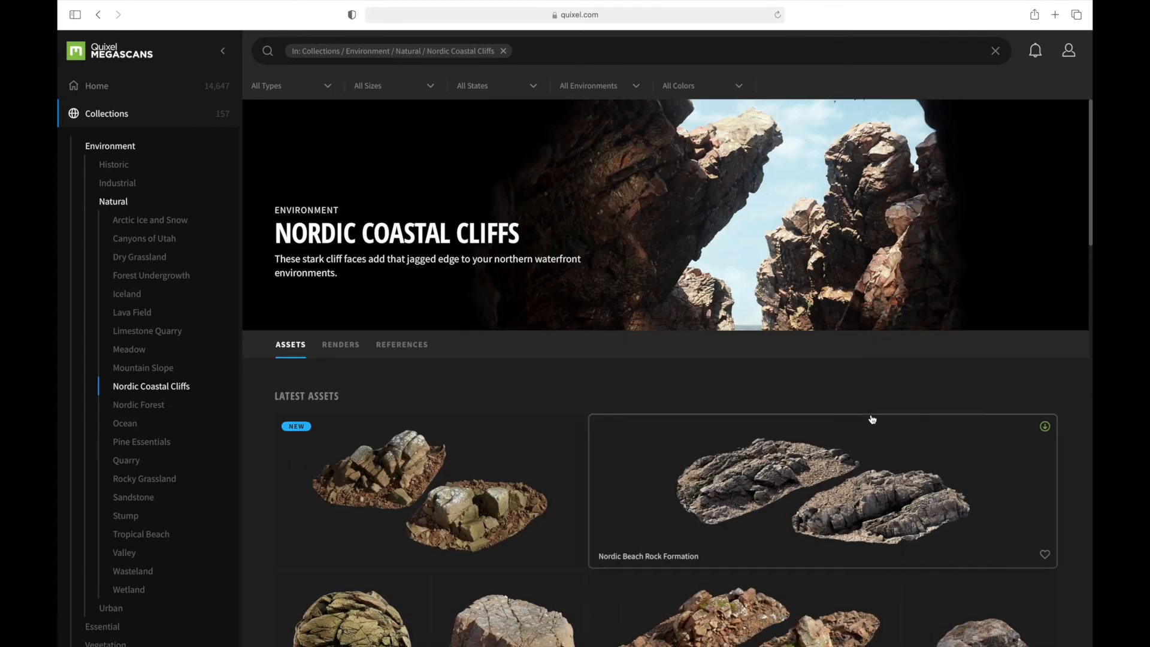
left_click(109, 56)
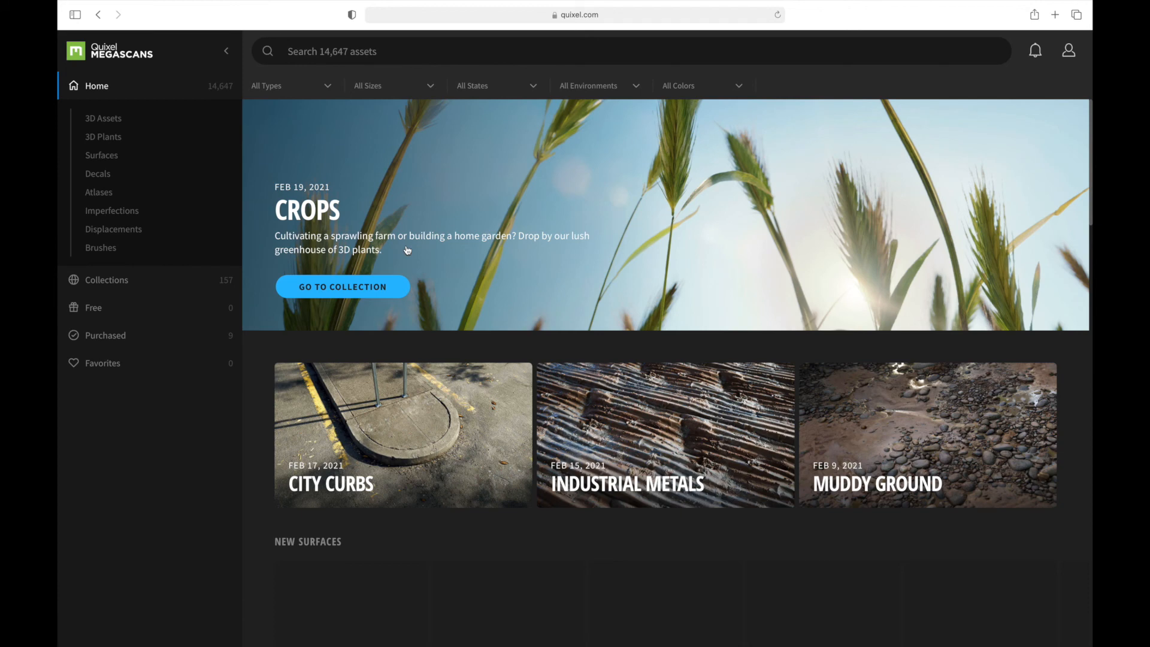
left_click(111, 138)
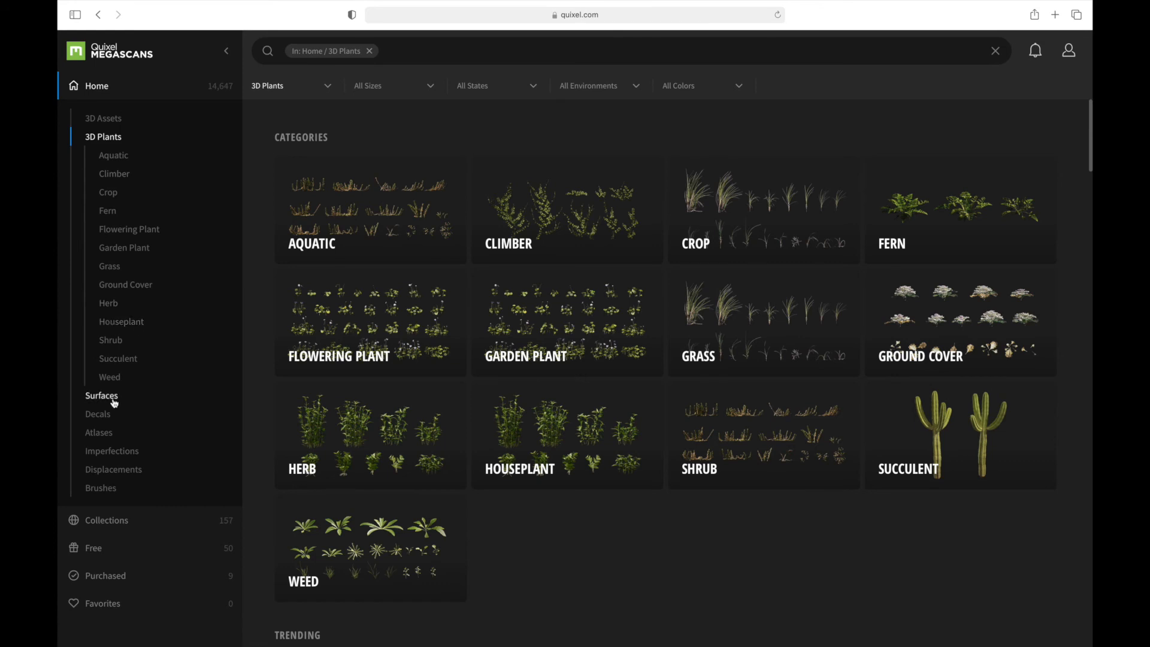
Step: Switch to the Decals category and look over its subcategories and graffiti decals
left_click(101, 415)
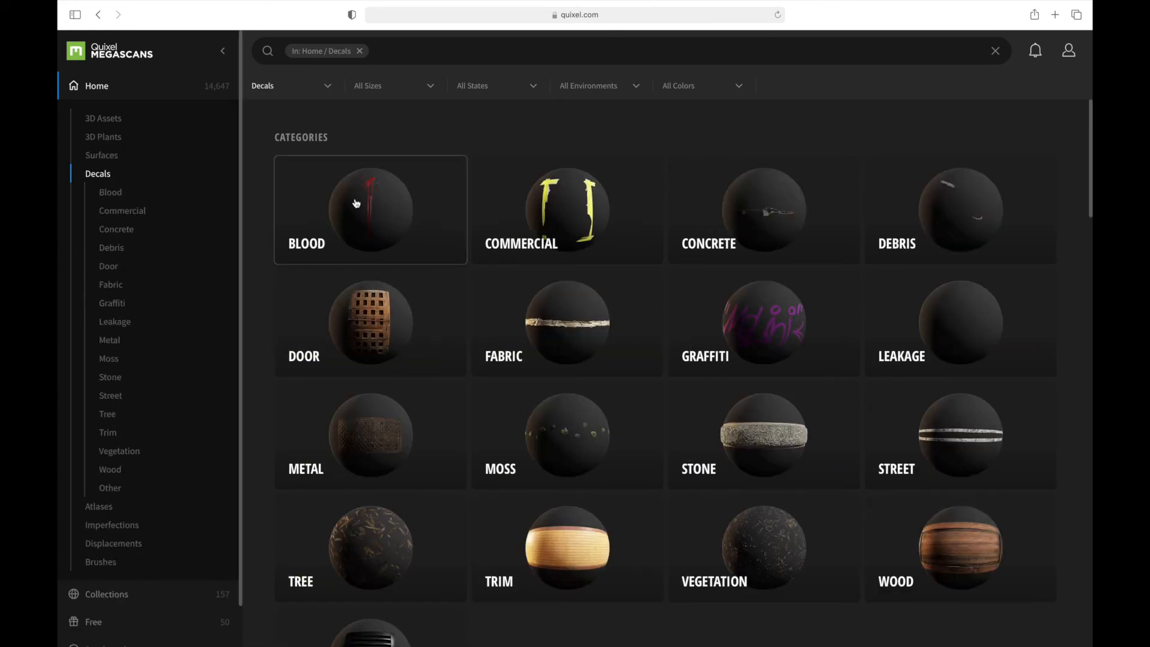
scroll(797, 371, "down", 6)
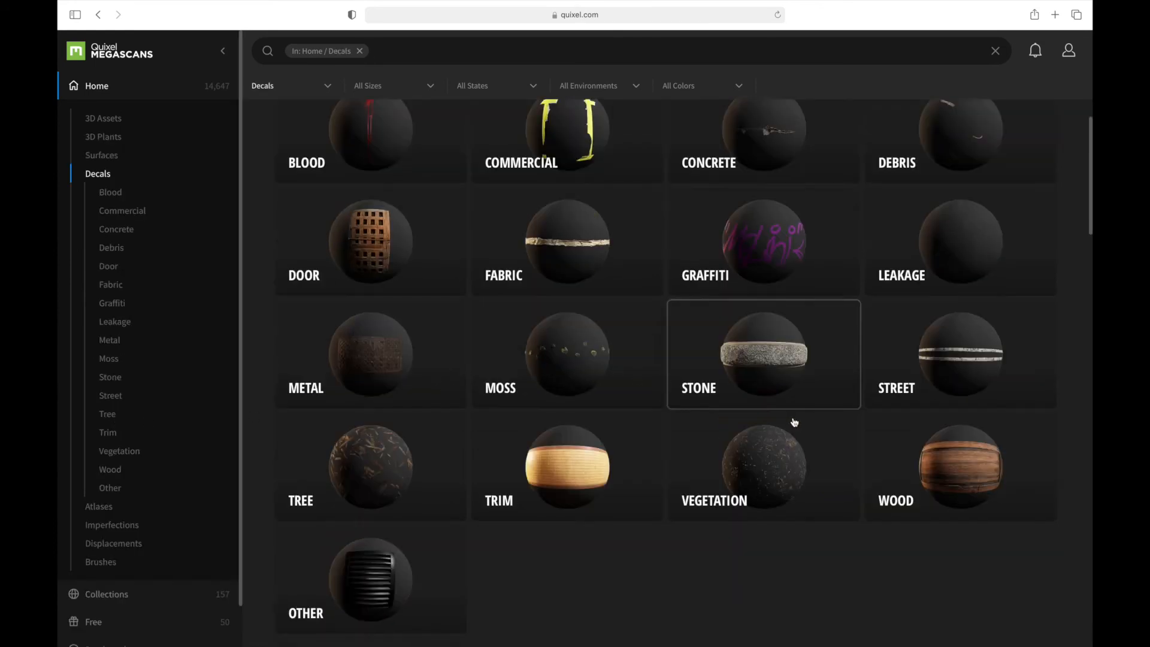
scroll(811, 329, "down", 10)
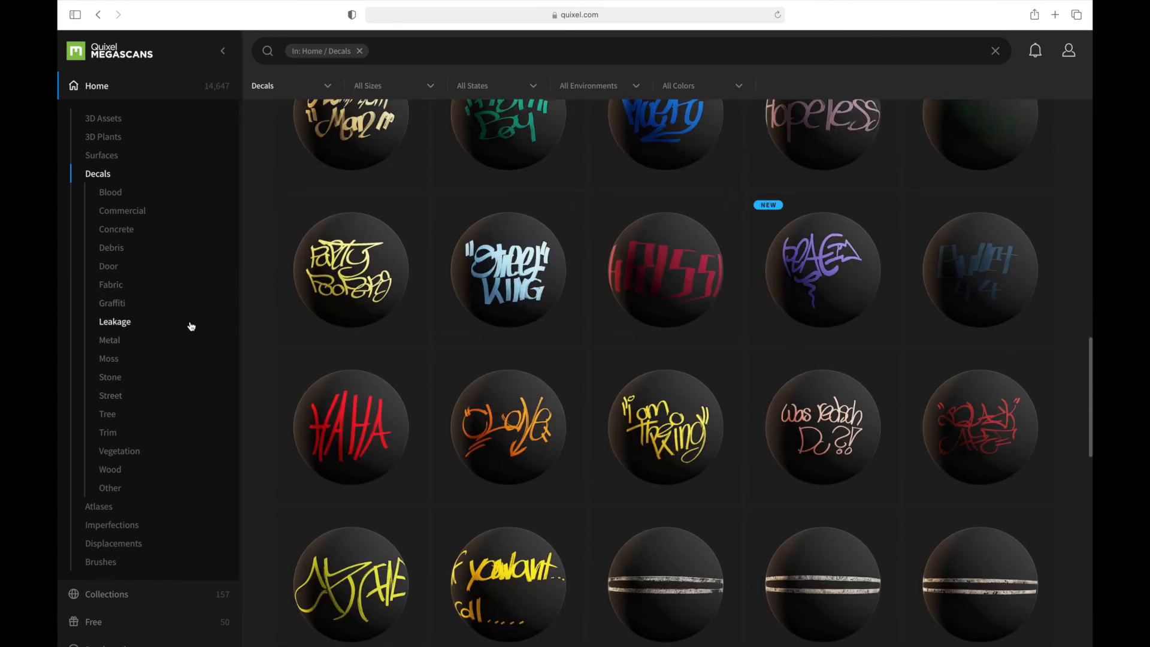
scroll(692, 348, "up", 15)
scroll(681, 364, "up", 1)
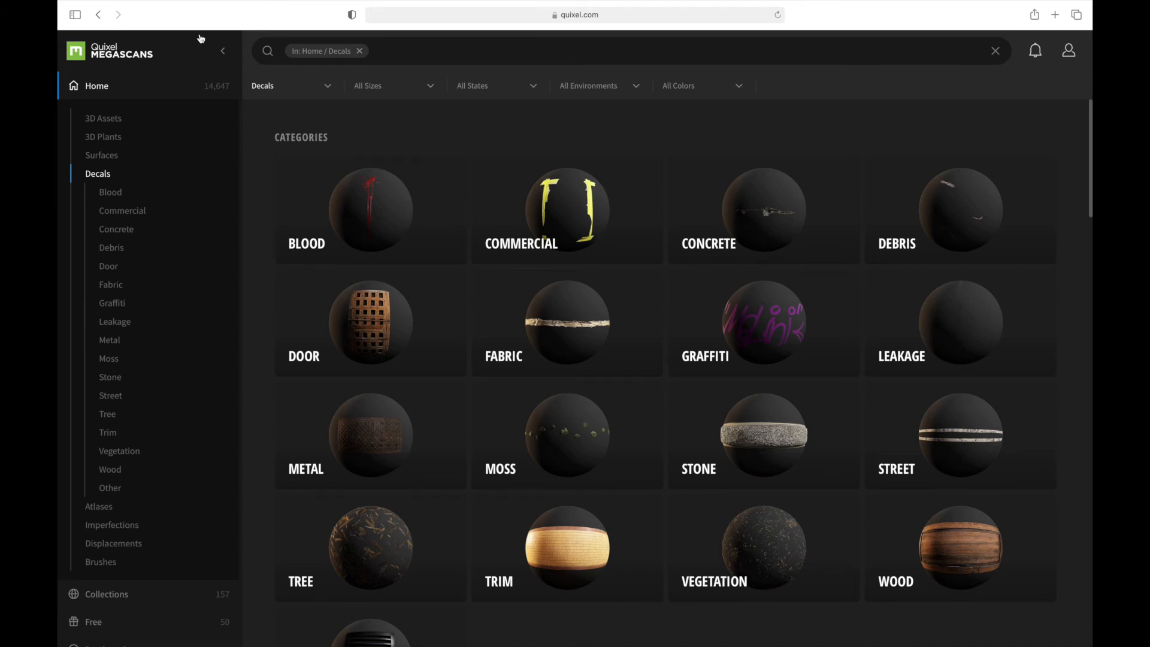
left_click(223, 51)
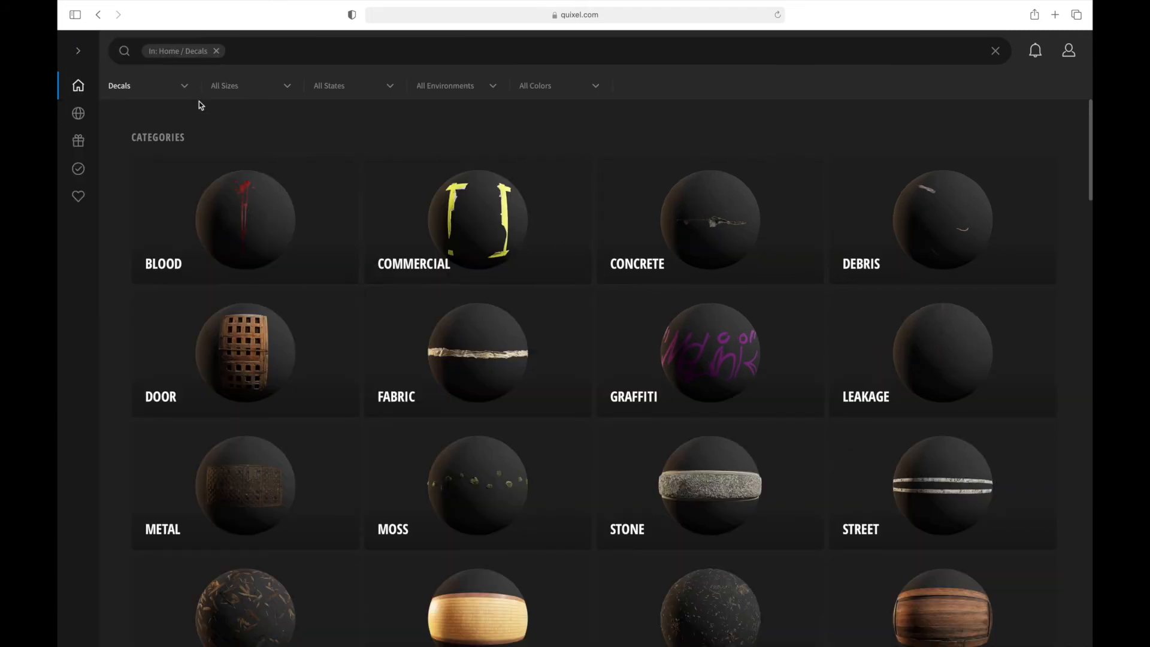
left_click(77, 52)
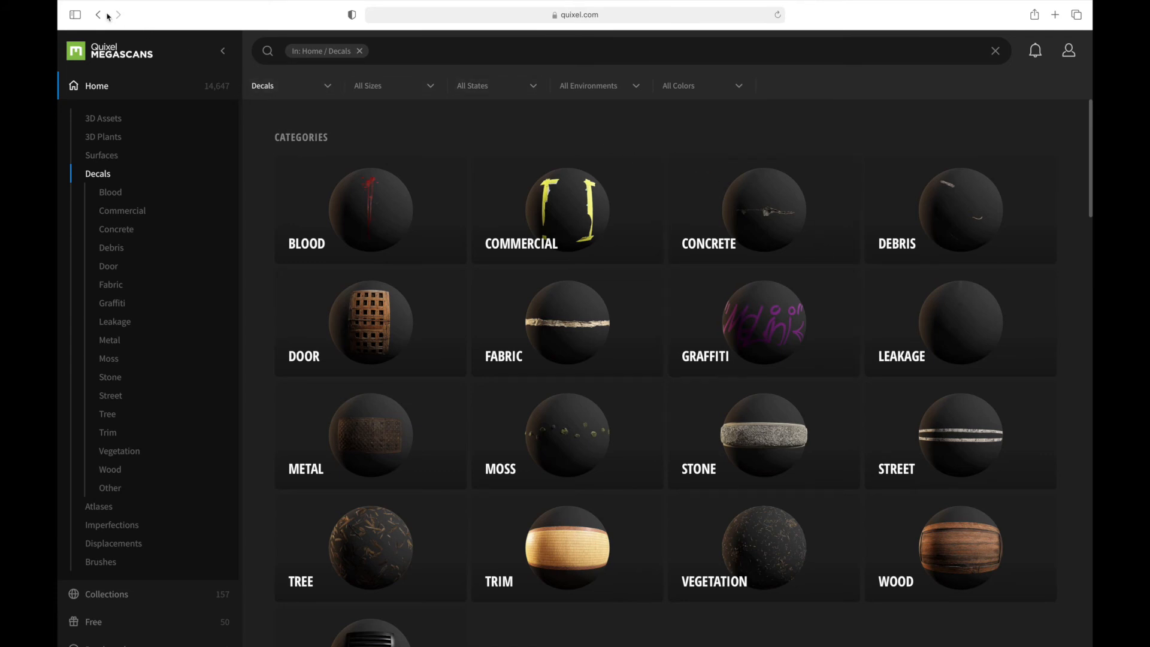
left_click(610, 21)
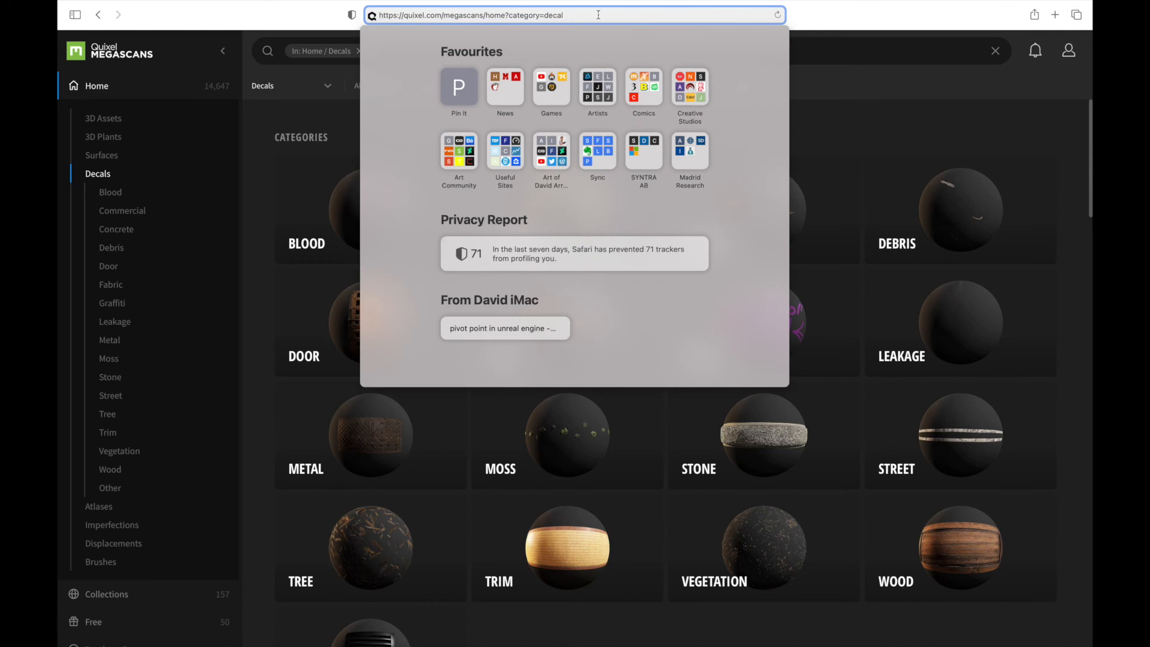
key("BackSpace")
key("BackSpace")
key("BackSpace")
key("BackSpace")
key("BackSpace")
key("BackSpace")
key("BackSpace")
key("BackSpace")
key("BackSpace")
key("BackSpace")
key("BackSpace")
key("BackSpace")
key("BackSpace")
key("BackSpace")
key("BackSpace")
key("BackSpace")
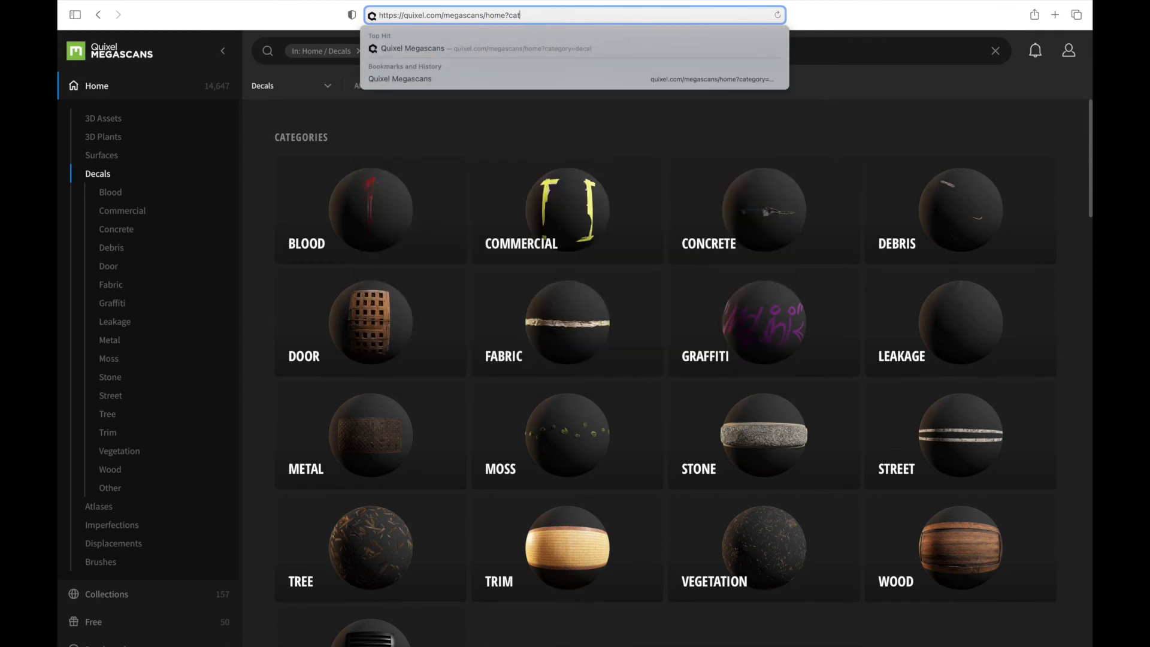
key("BackSpace")
key("BackSpace")
key("BackSpace")
key("BackSpace")
key("BackSpace")
key("BackSpace")
key("BackSpace")
key("BackSpace")
key("BackSpace")
key("BackSpace")
key("BackSpace")
key("BackSpace")
key("BackSpace")
key("BackSpace")
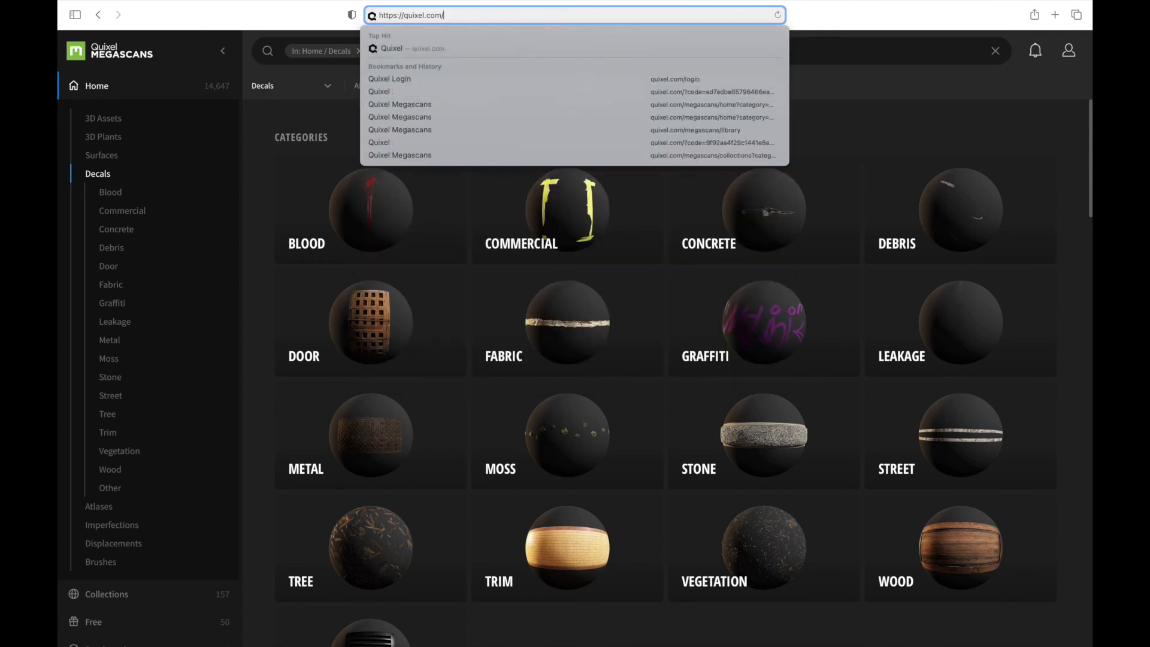
key("Return")
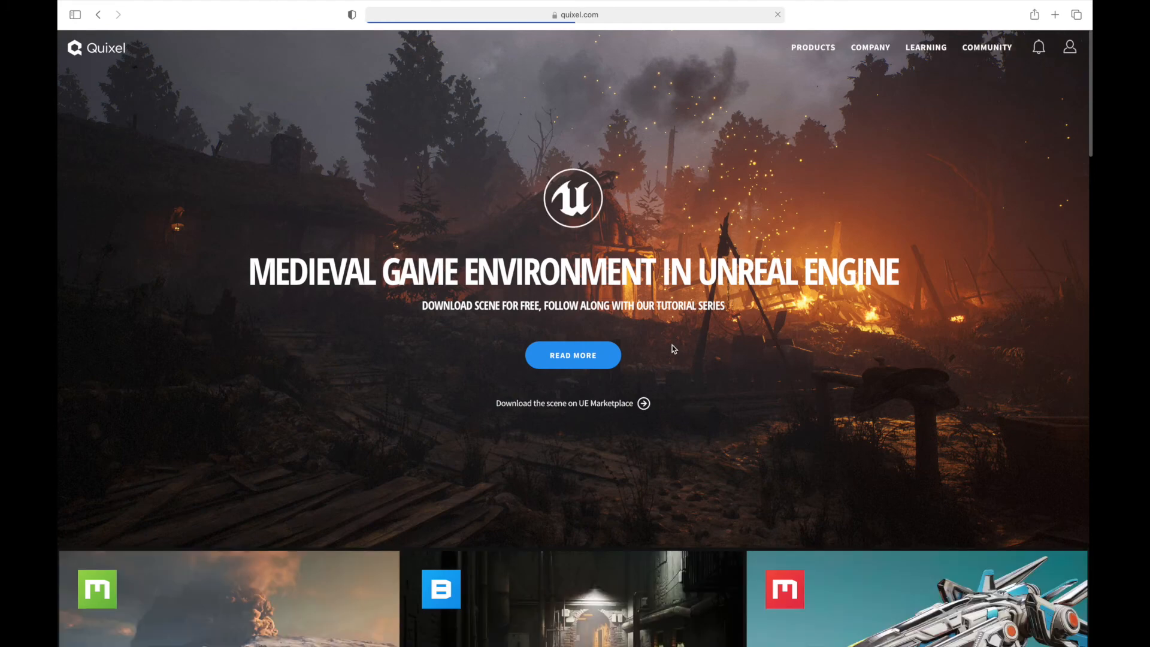
Step: Open the Bridge product page and examine its introduction, asset management features and supported software integrations
scroll(679, 348, "down", 5)
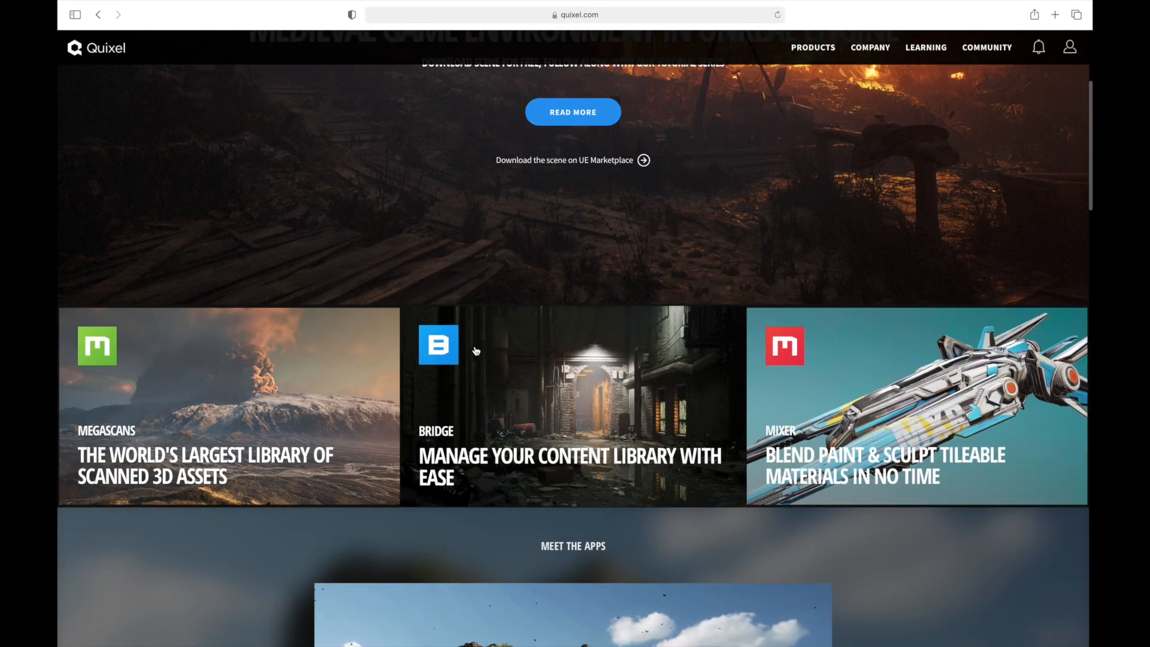
left_click(477, 351)
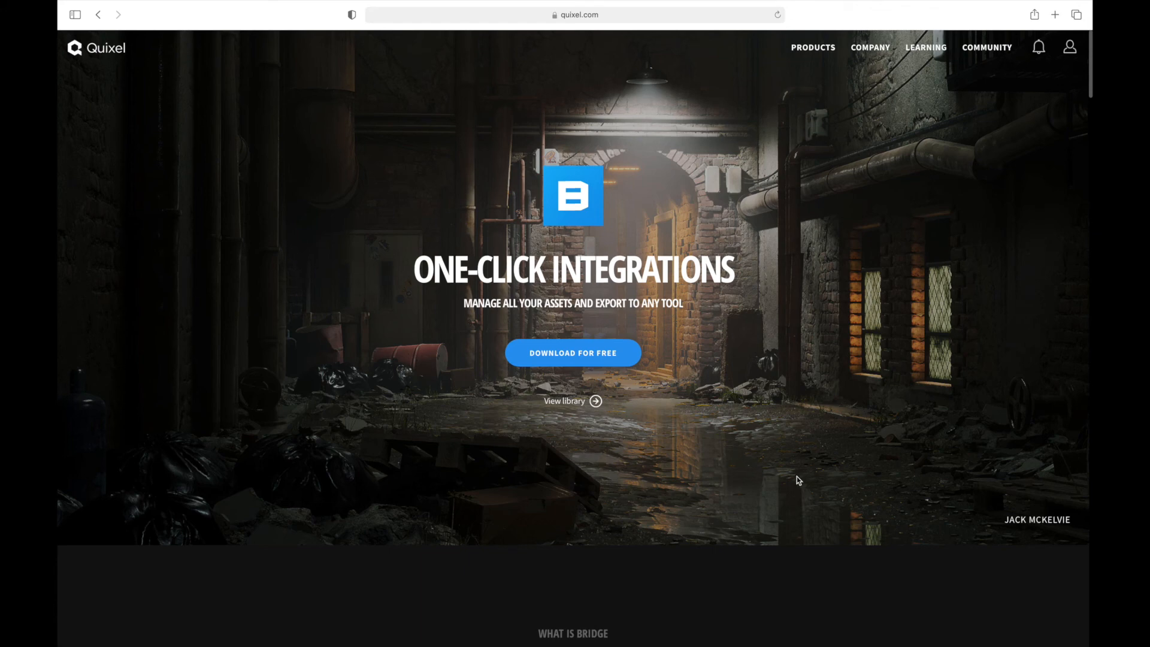
scroll(793, 475, "down", 6)
scroll(790, 472, "up", 6)
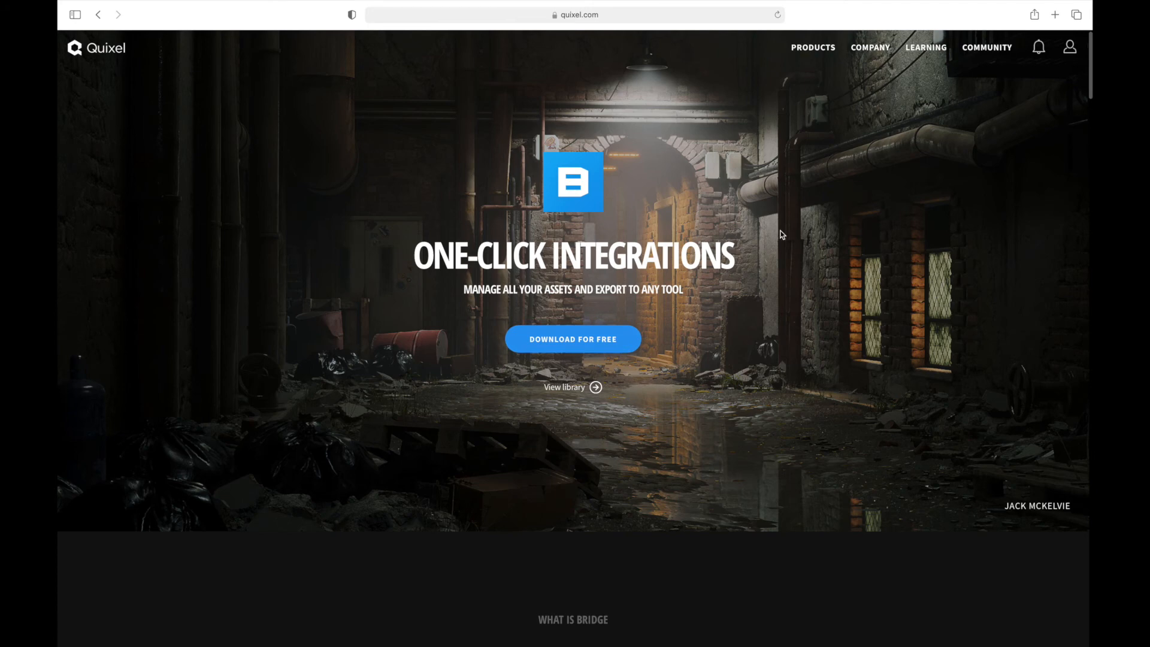
scroll(805, 263, "down", 3)
scroll(806, 265, "down", 5)
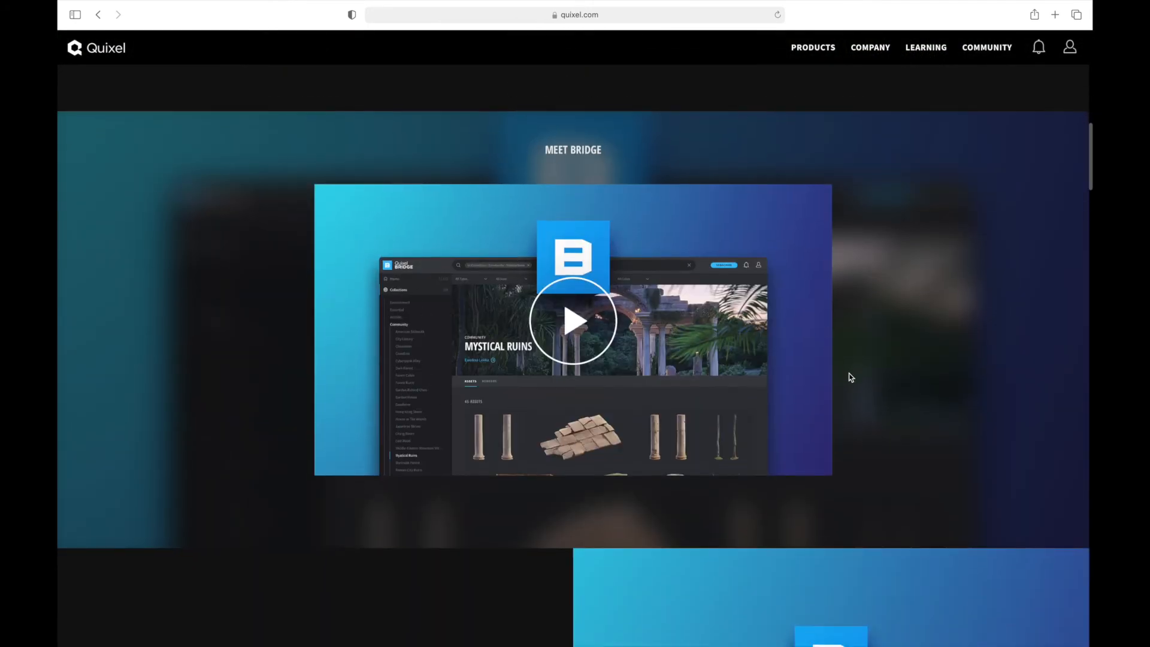
scroll(947, 473, "down", 1)
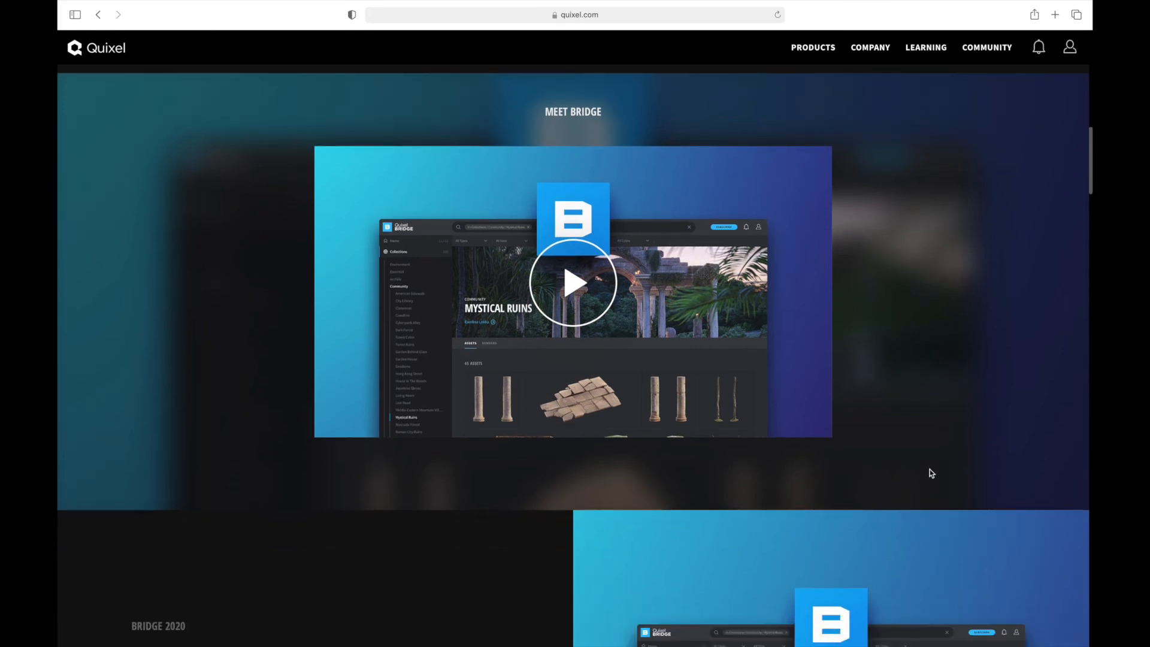
scroll(865, 412, "down", 4)
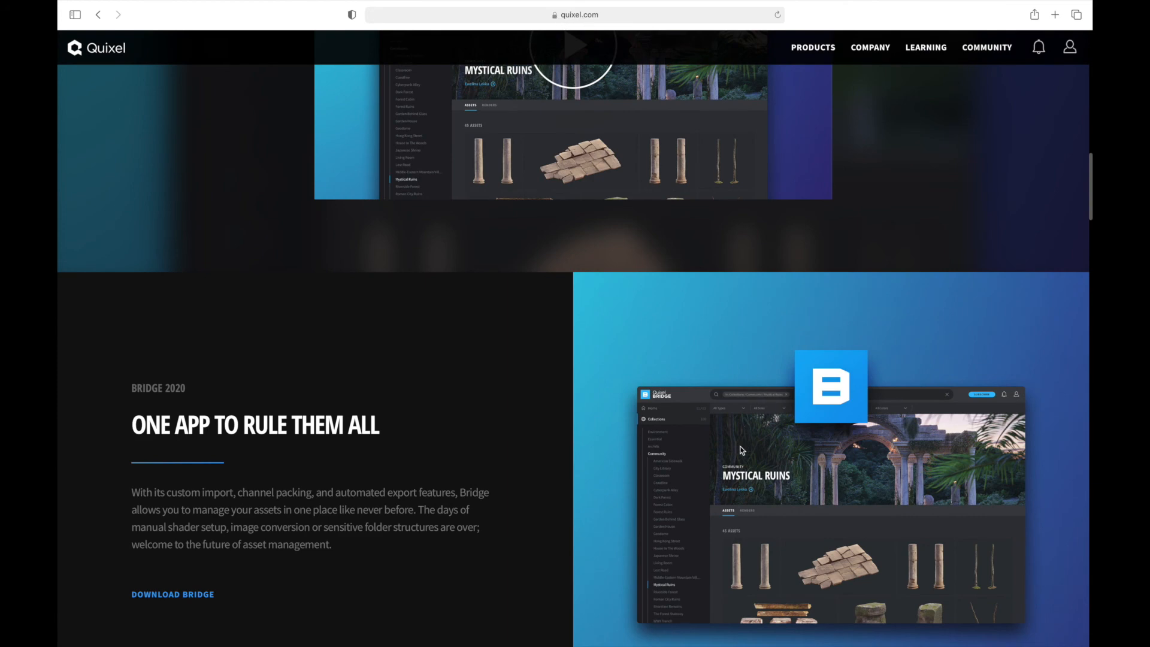
scroll(739, 446, "down", 8)
scroll(739, 441, "down", 2)
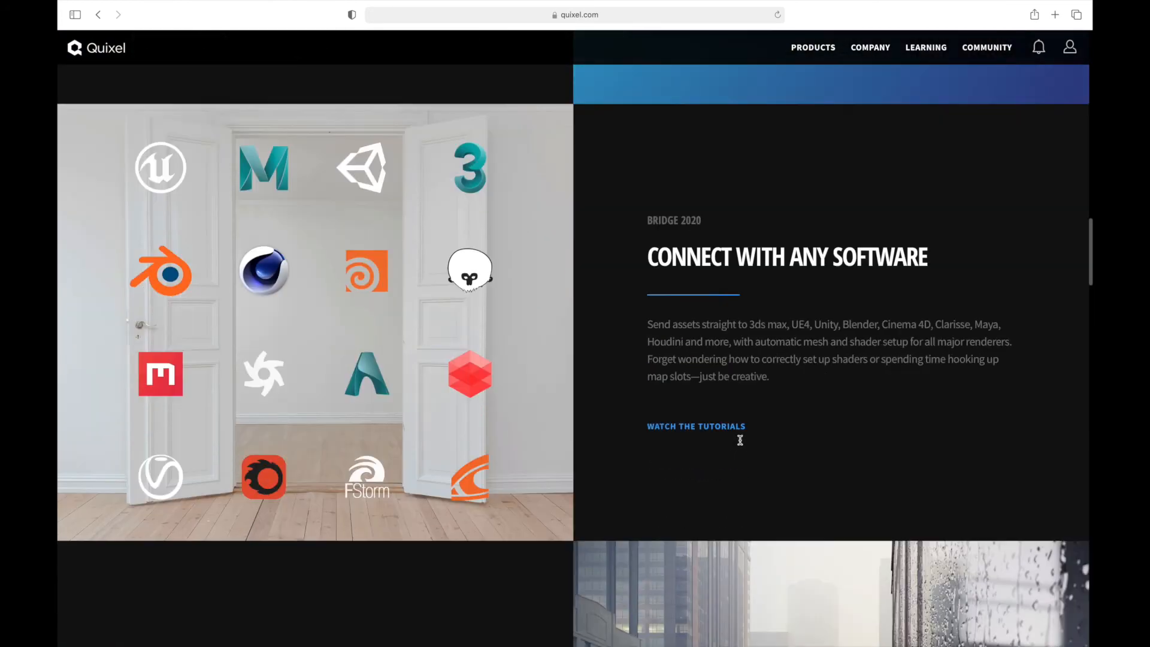
scroll(683, 420, "down", 9)
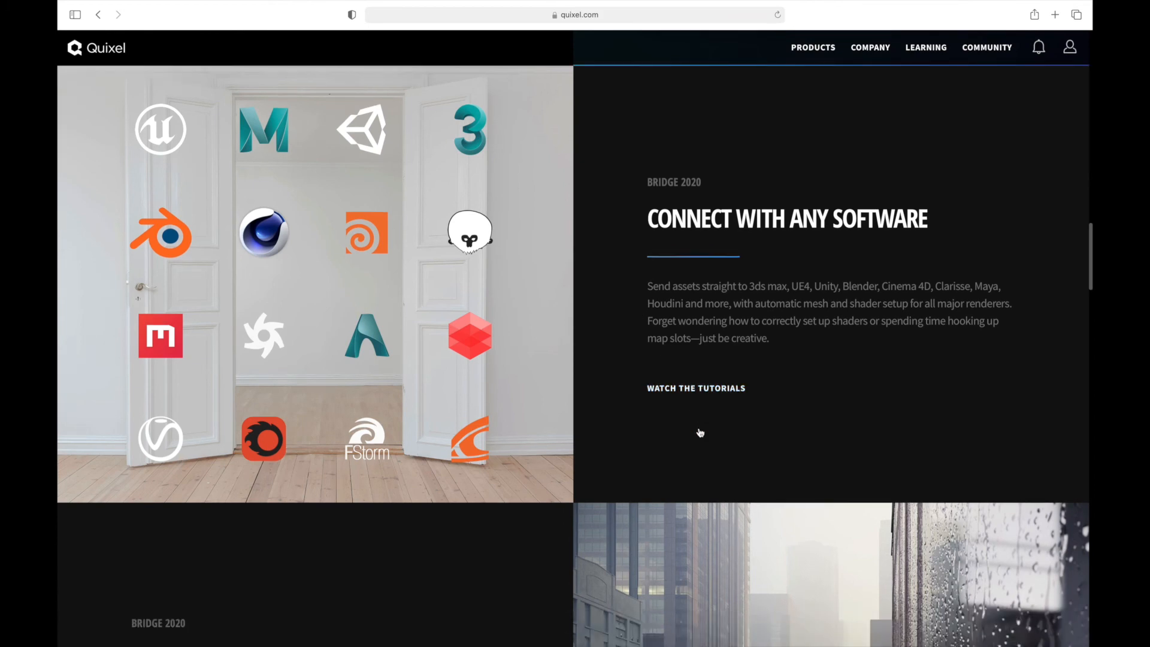
Step: Leave the Bridge page for the Quixel home page and open the Mixer product page from there
scroll(690, 427, "up", 9)
scroll(672, 423, "up", 20)
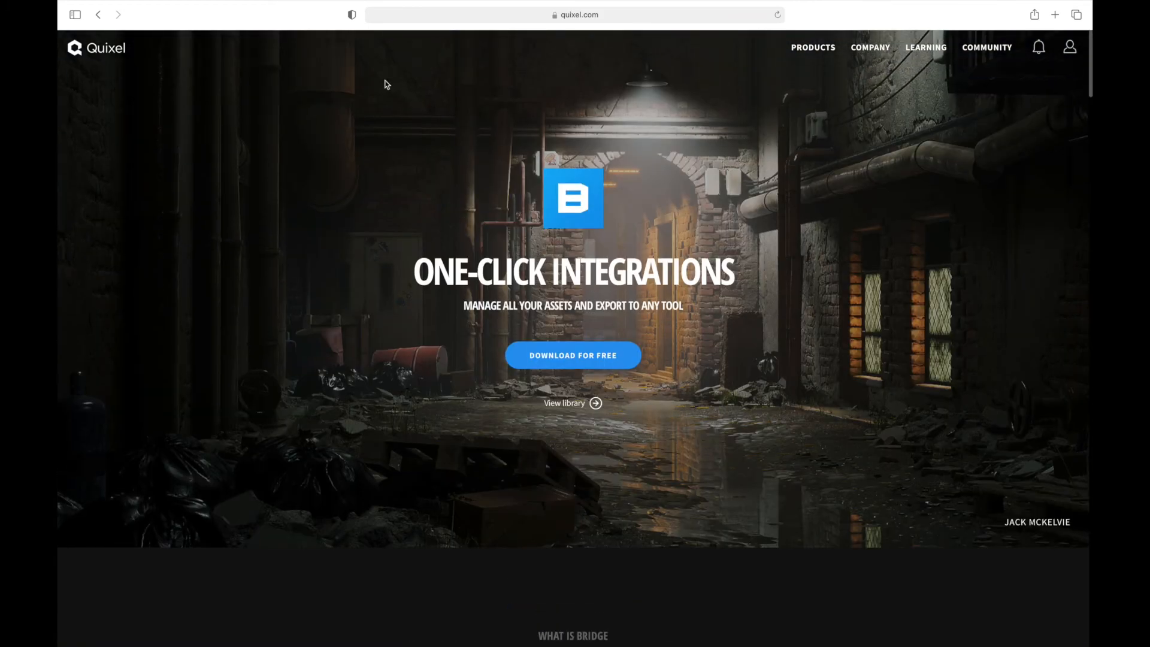
left_click(105, 52)
scroll(864, 429, "down", 5)
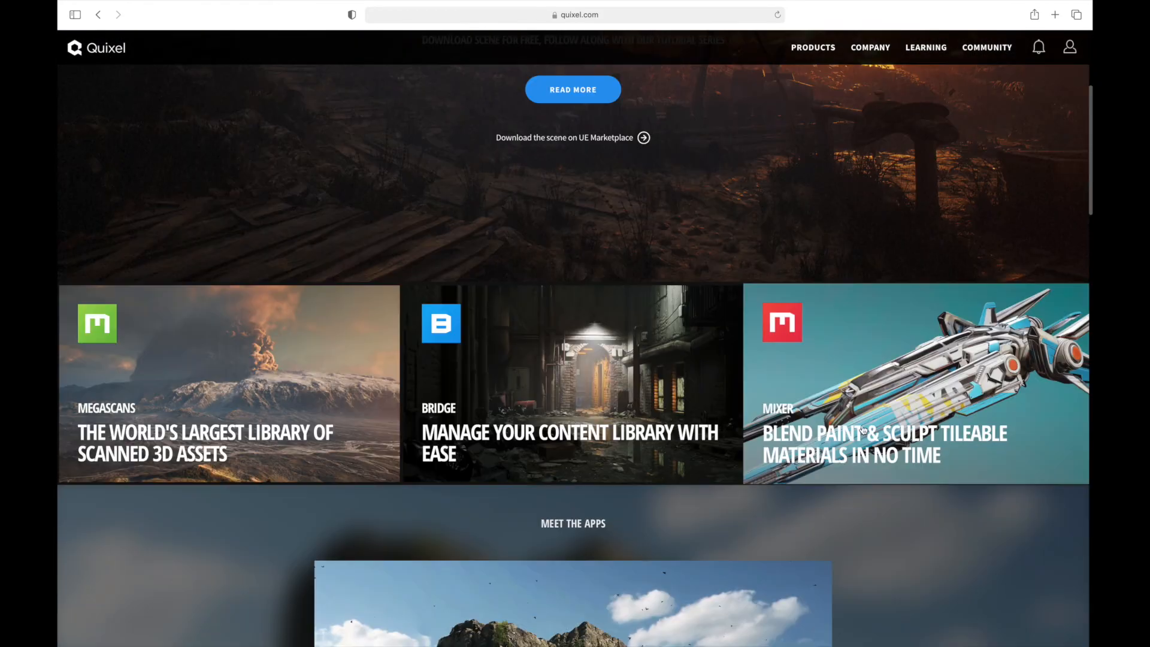
left_click(872, 382)
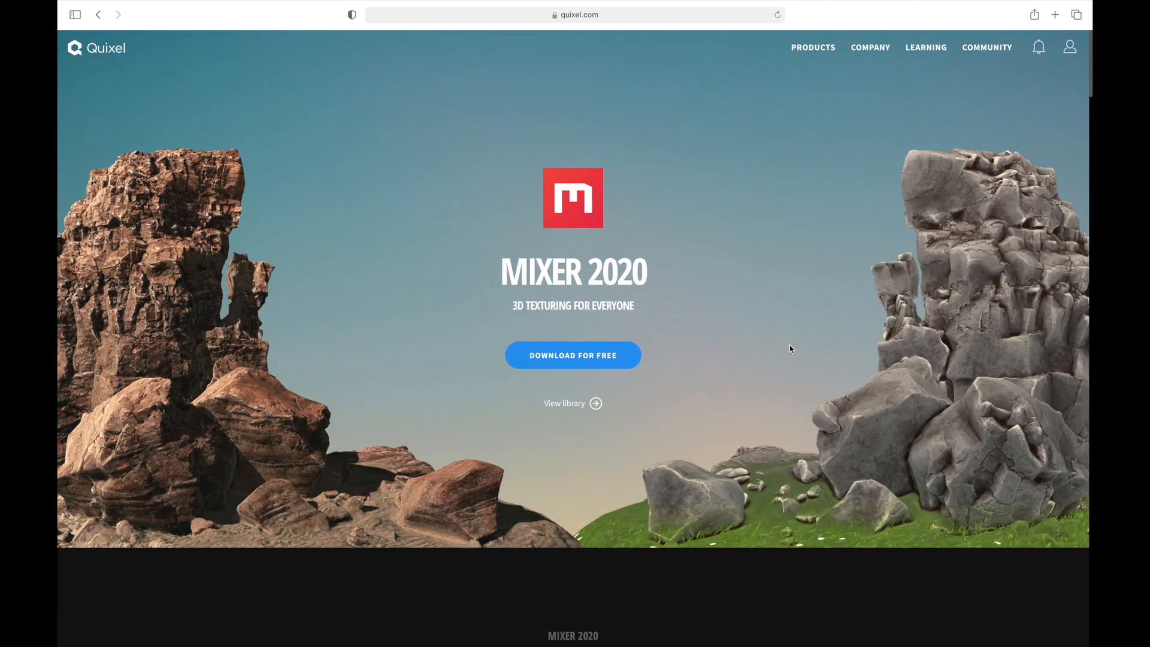
Step: Examine the Mixer 2020 overview and its sections on 3D texturing, surface creation, Smart Materials and creative ownership
scroll(795, 353, "down", 3)
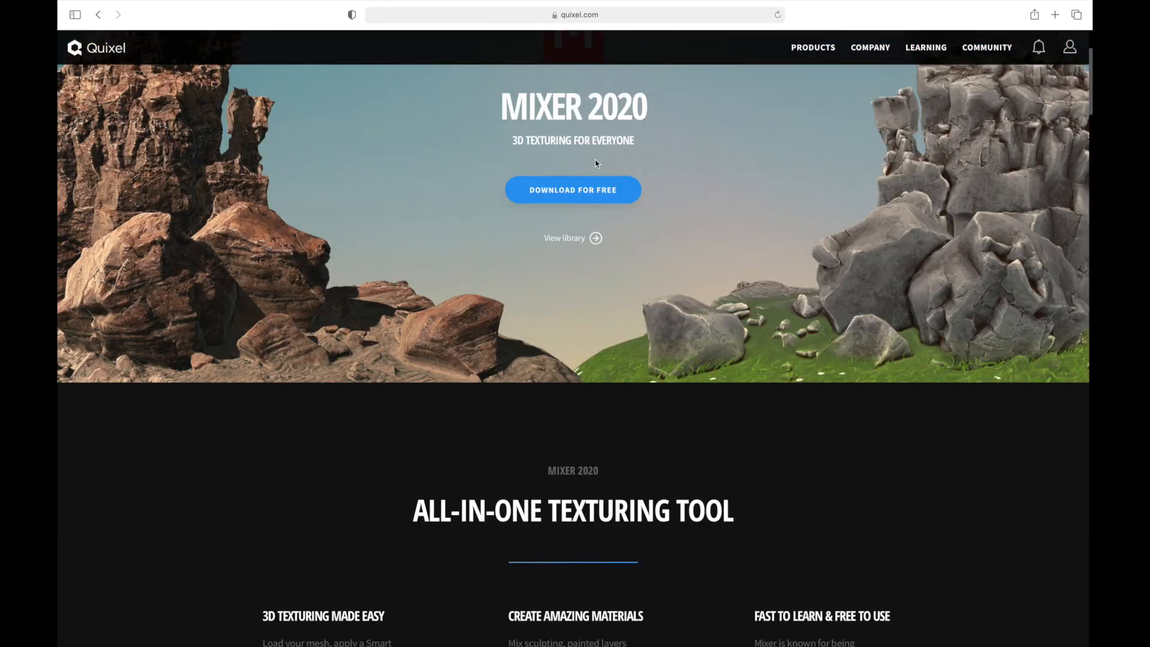
scroll(797, 432, "up", 3)
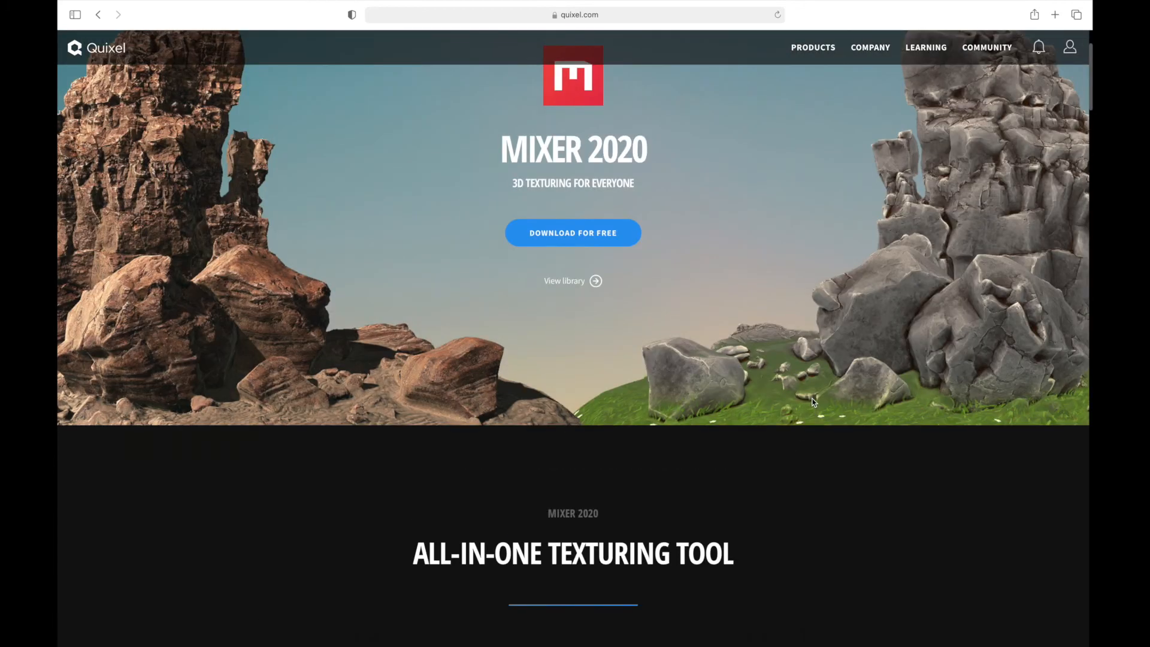
scroll(803, 400, "down", 6)
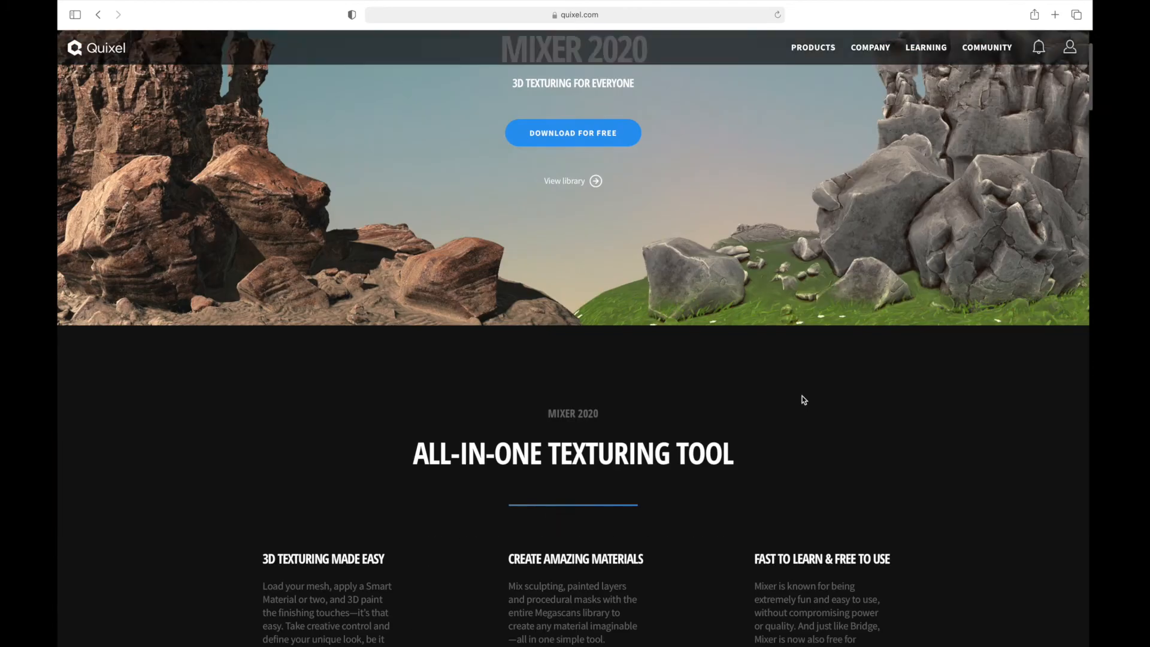
scroll(804, 400, "down", 12)
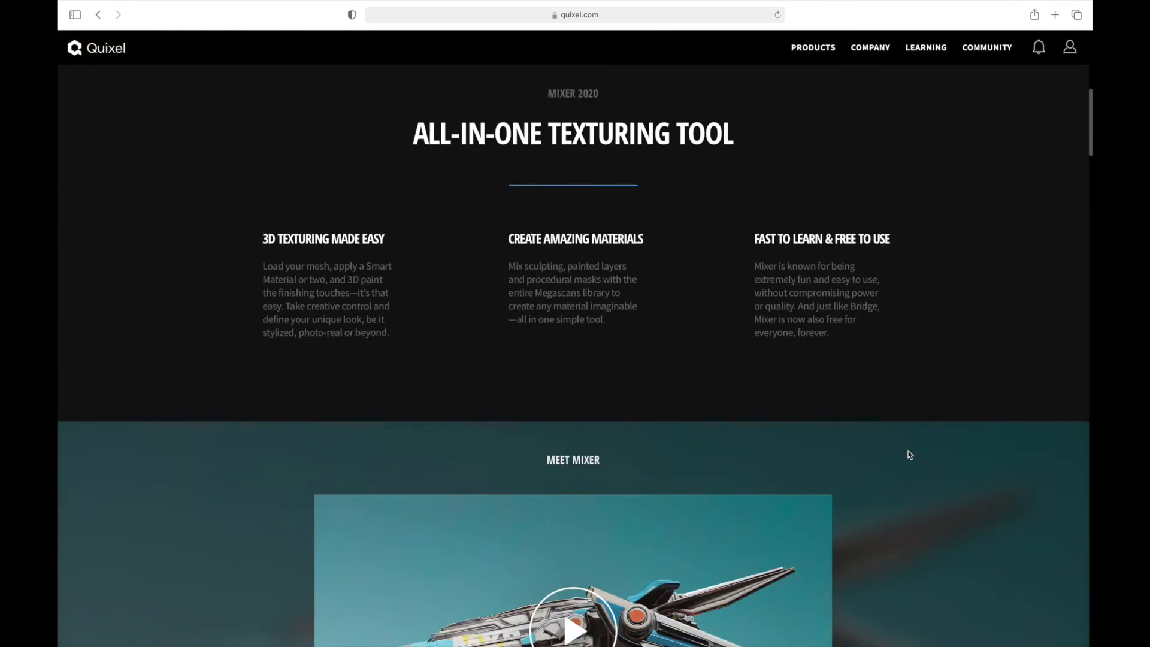
scroll(905, 450, "down", 5)
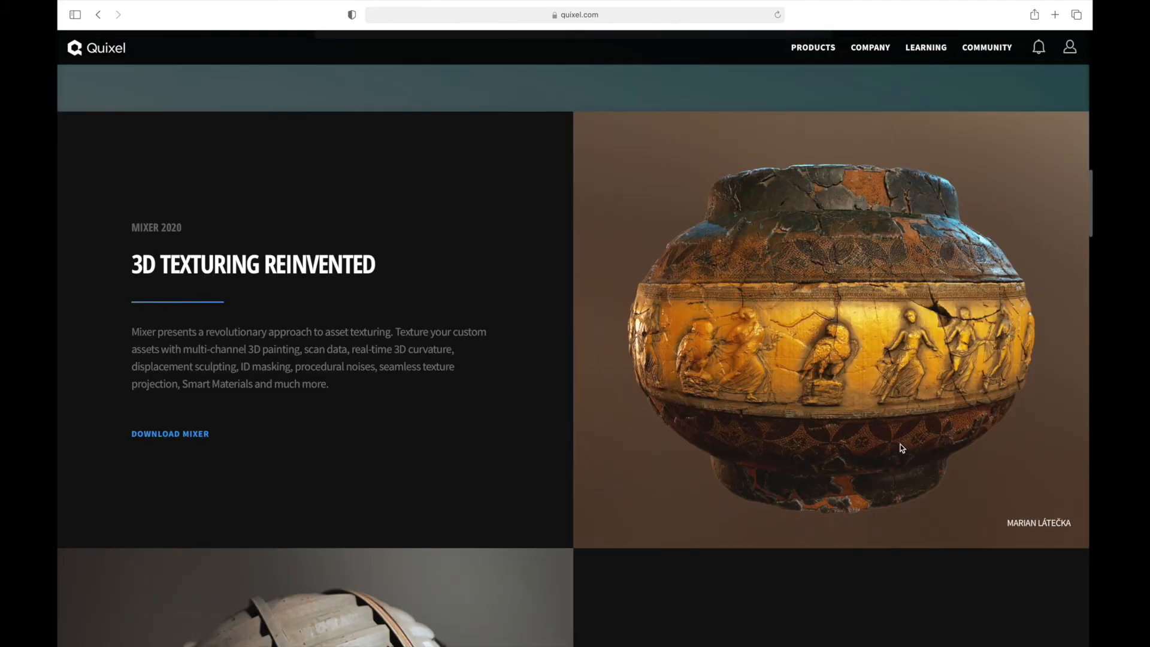
scroll(901, 448, "down", 1)
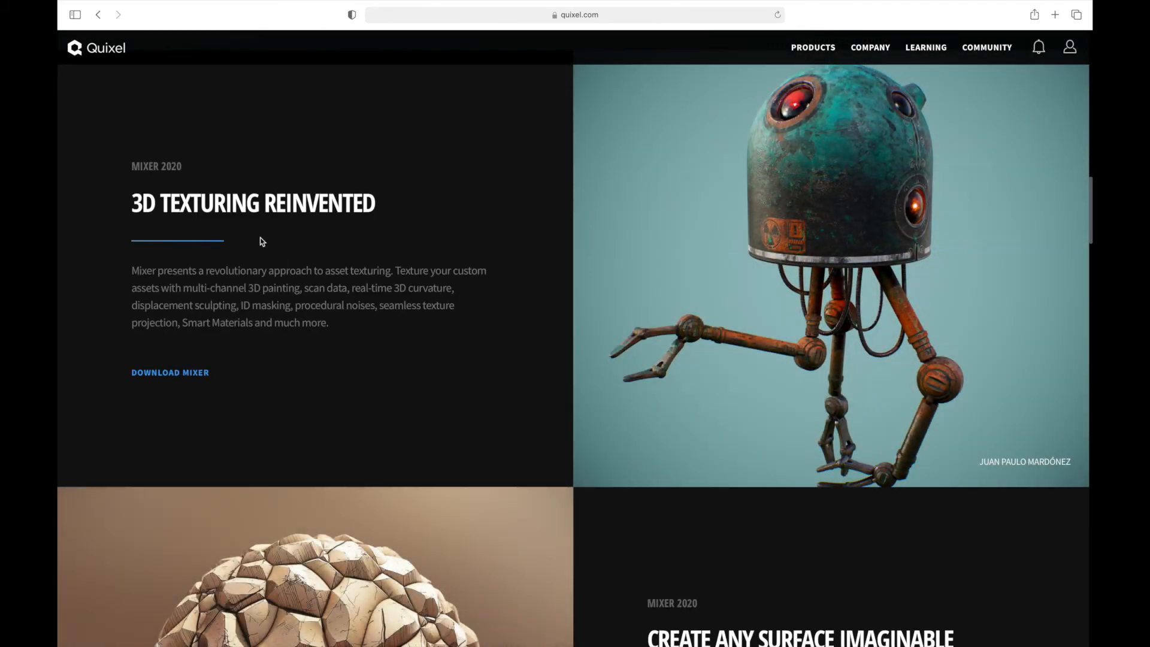
scroll(787, 413, "down", 6)
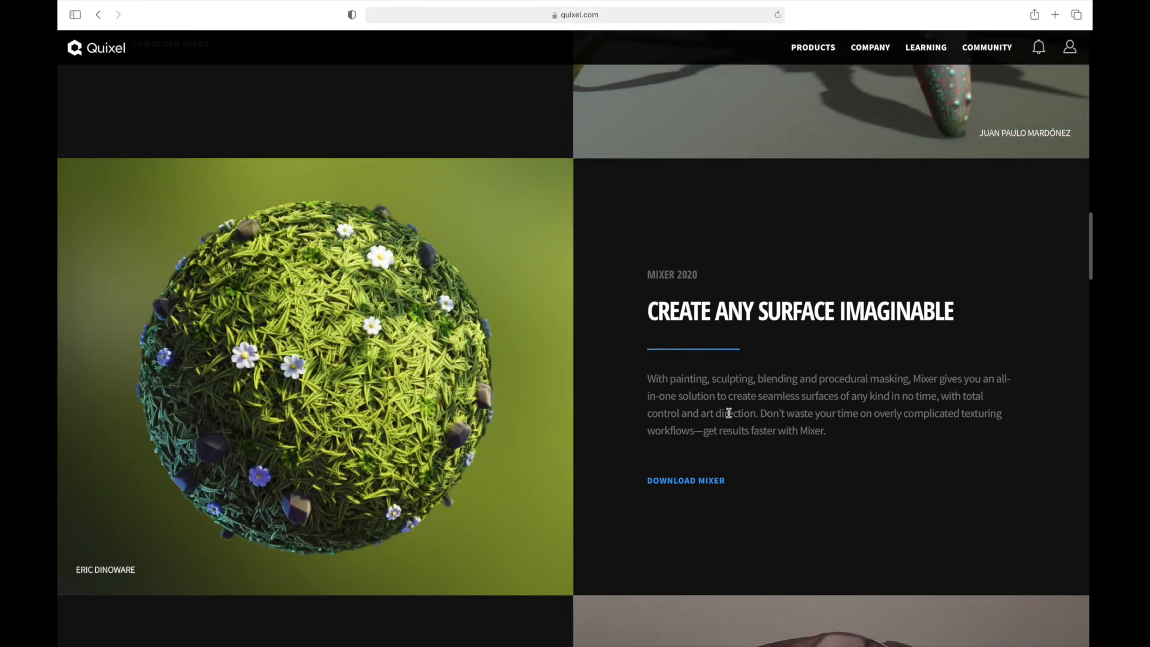
scroll(808, 430, "down", 7)
scroll(808, 426, "down", 9)
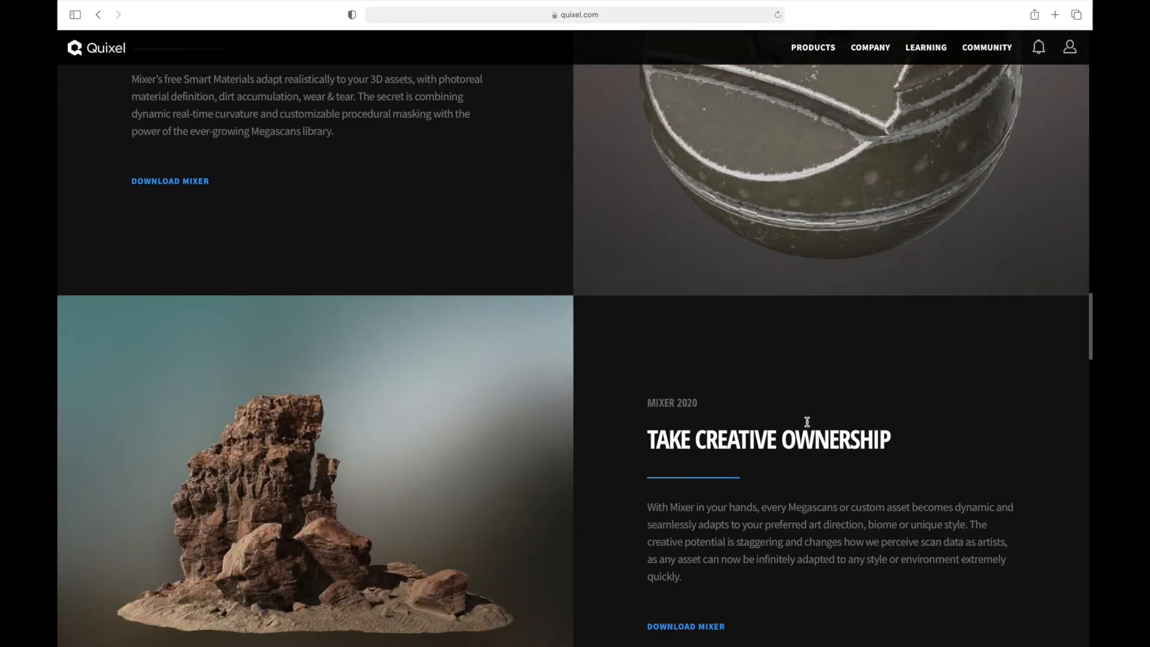
scroll(806, 419, "down", 5)
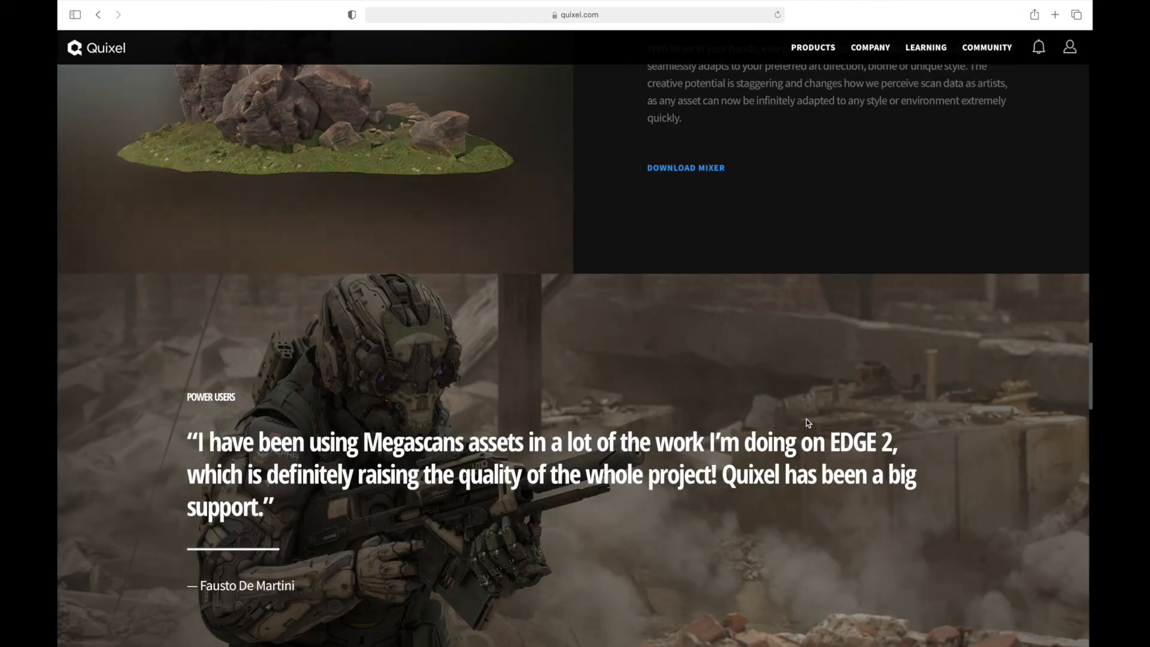
Step: Read about Mixer's Megascans integration, learning curve, free availability and open ecosystem, finishing back at the page's opening banner
scroll(806, 421, "down", 10)
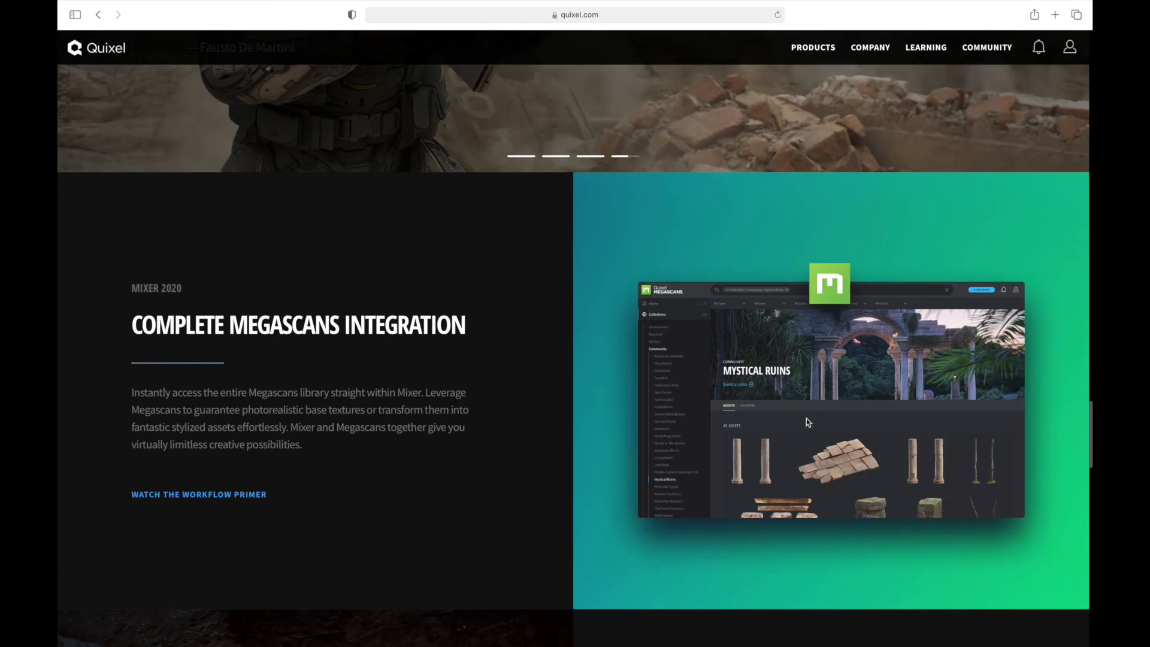
scroll(705, 449, "down", 10)
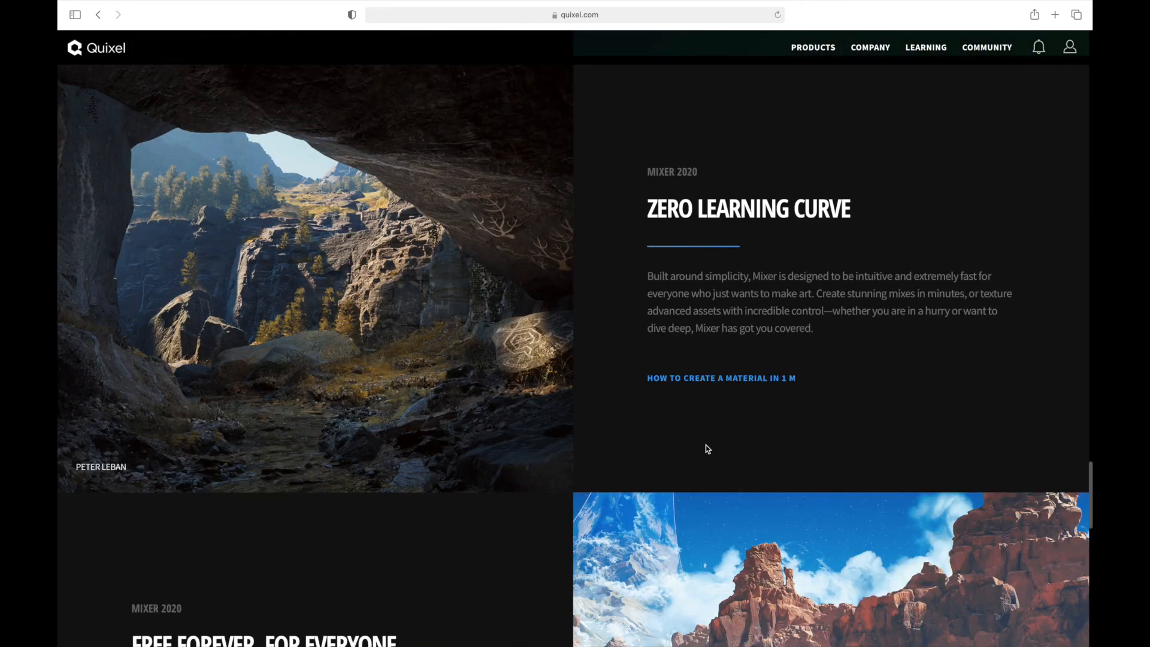
scroll(649, 389, "down", 6)
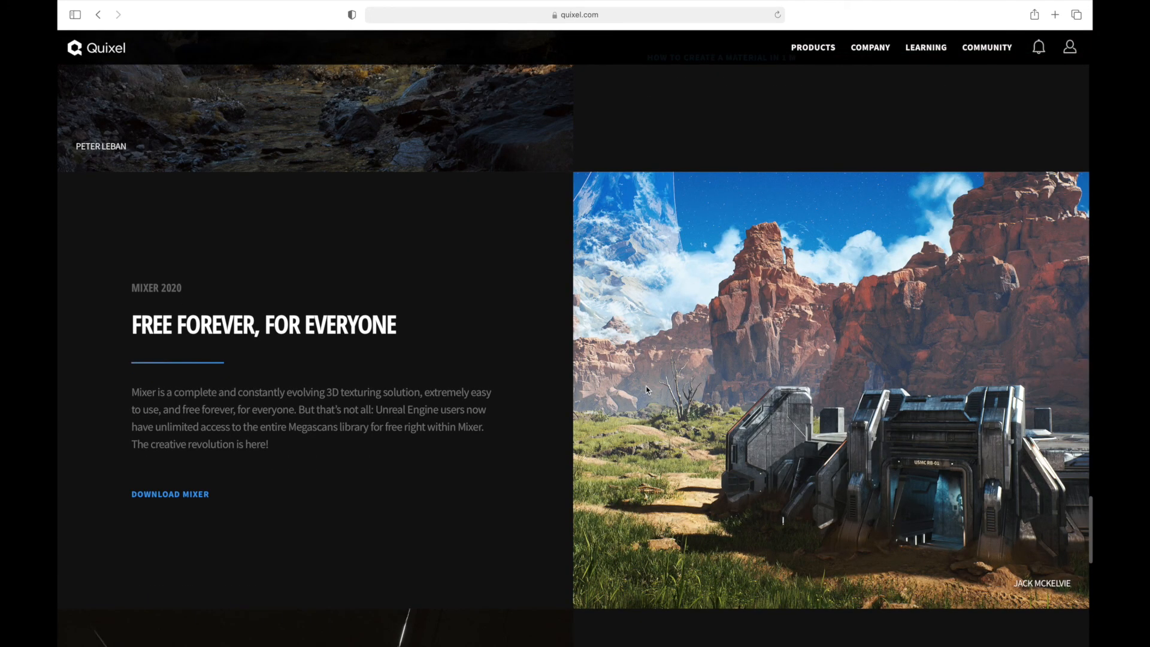
scroll(647, 389, "down", 10)
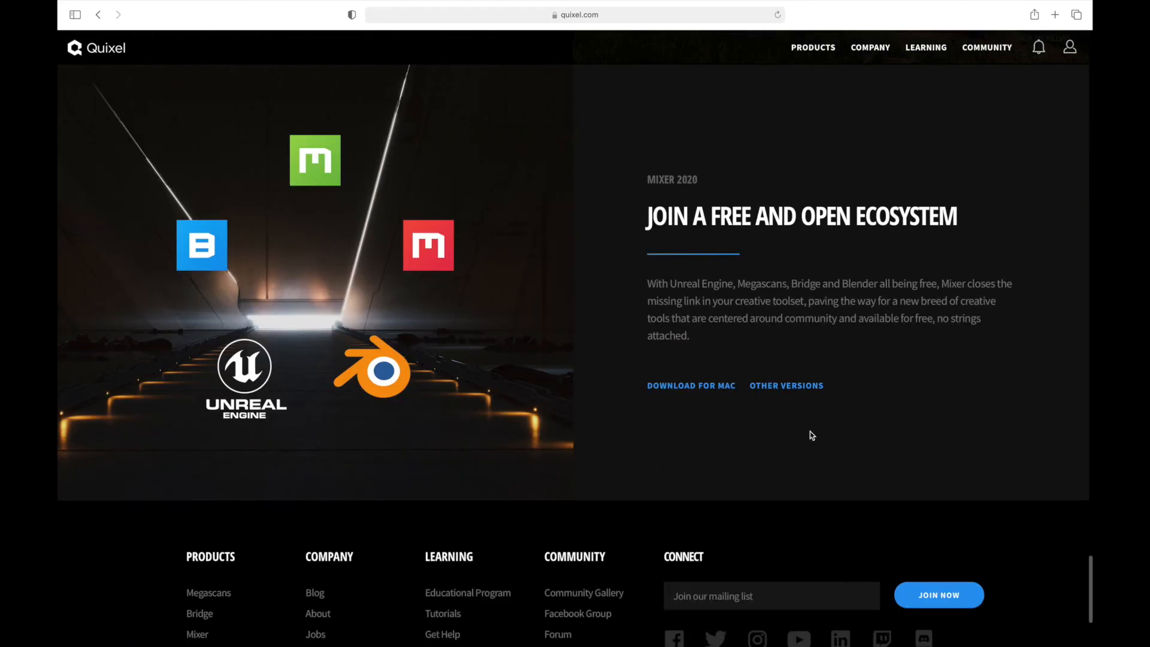
scroll(813, 434, "up", 20)
scroll(815, 395, "up", 20)
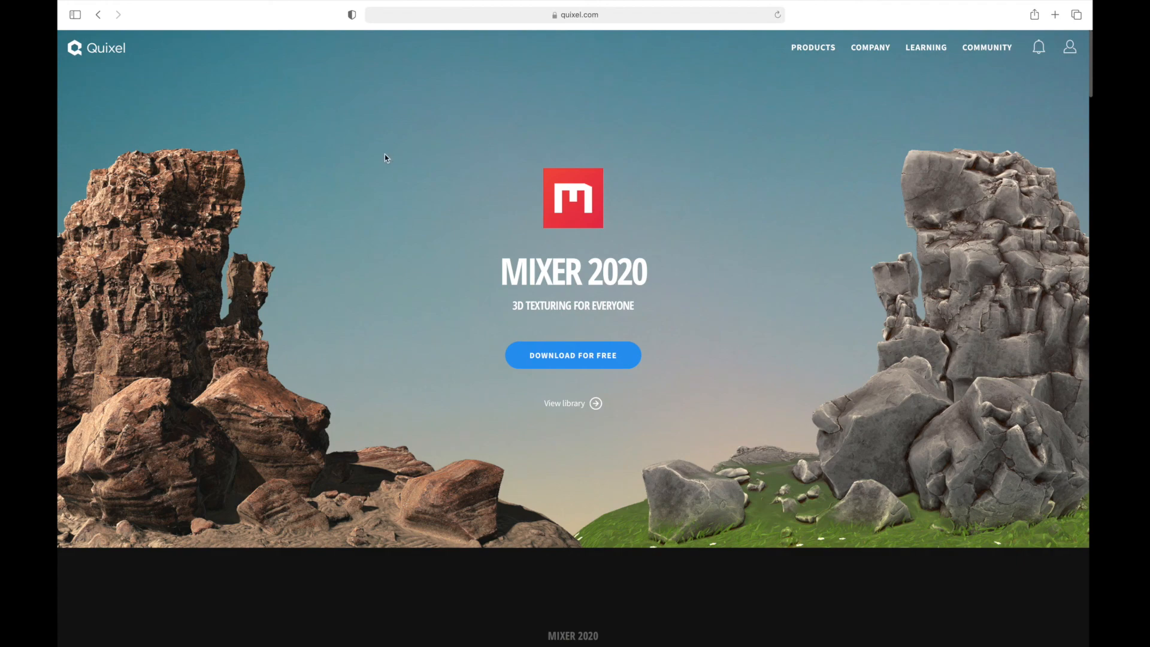
Step: Switch back to Unreal Editor and look over the extra play, launch and multi-user options
key("ctrl+Left")
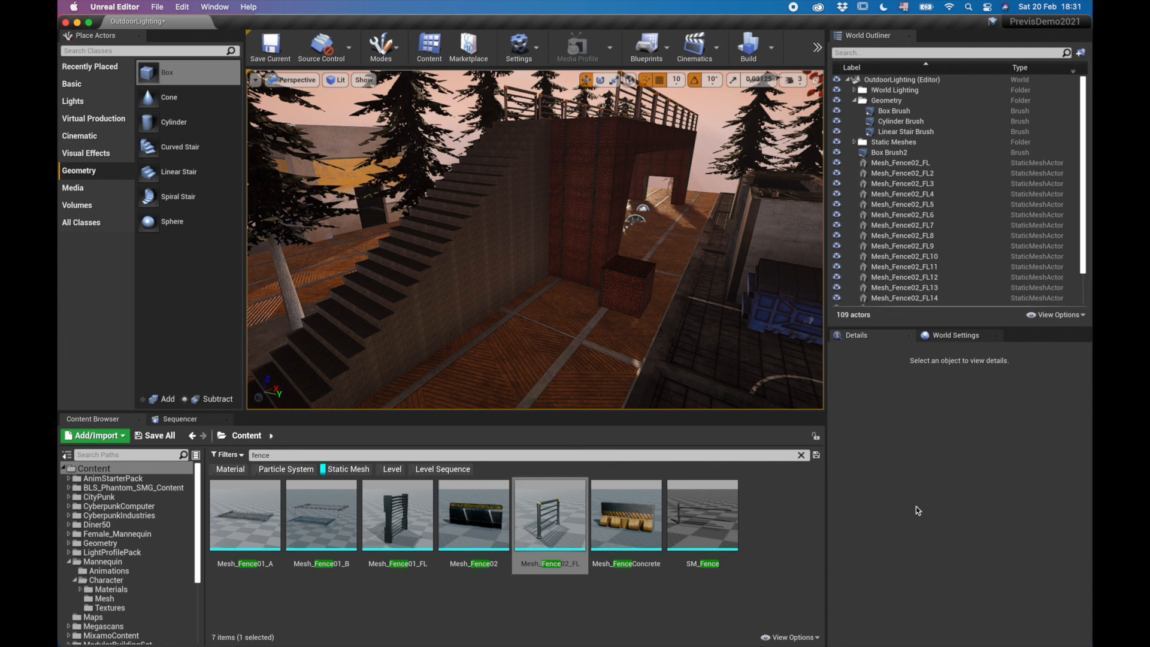
left_click(818, 47)
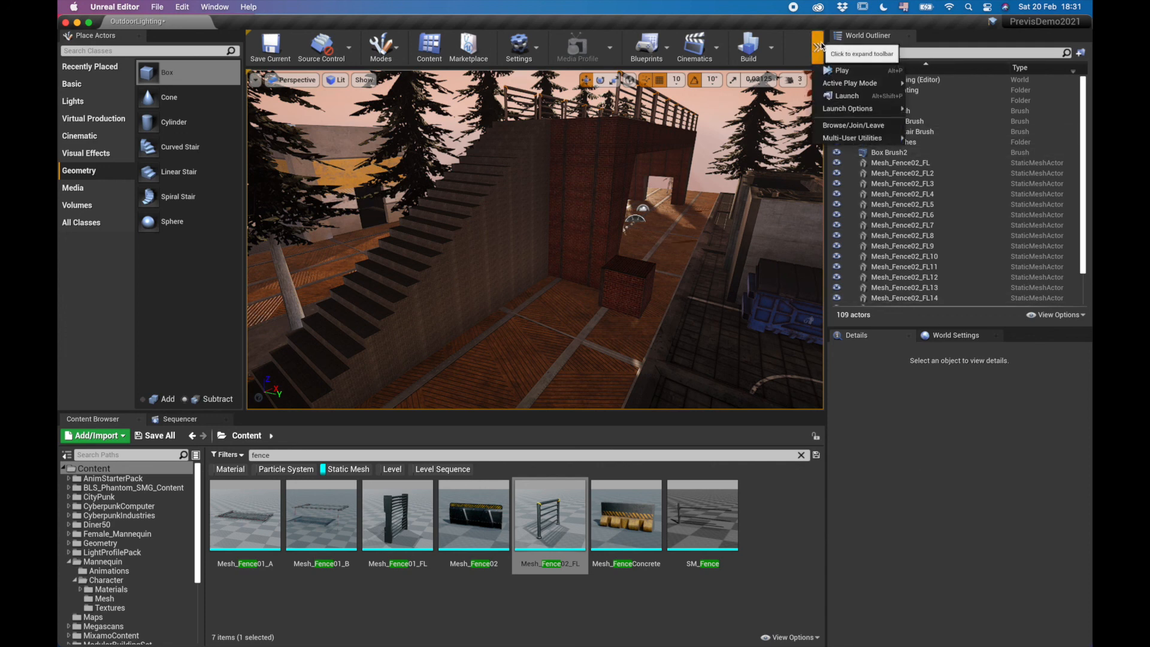
left_click(819, 47)
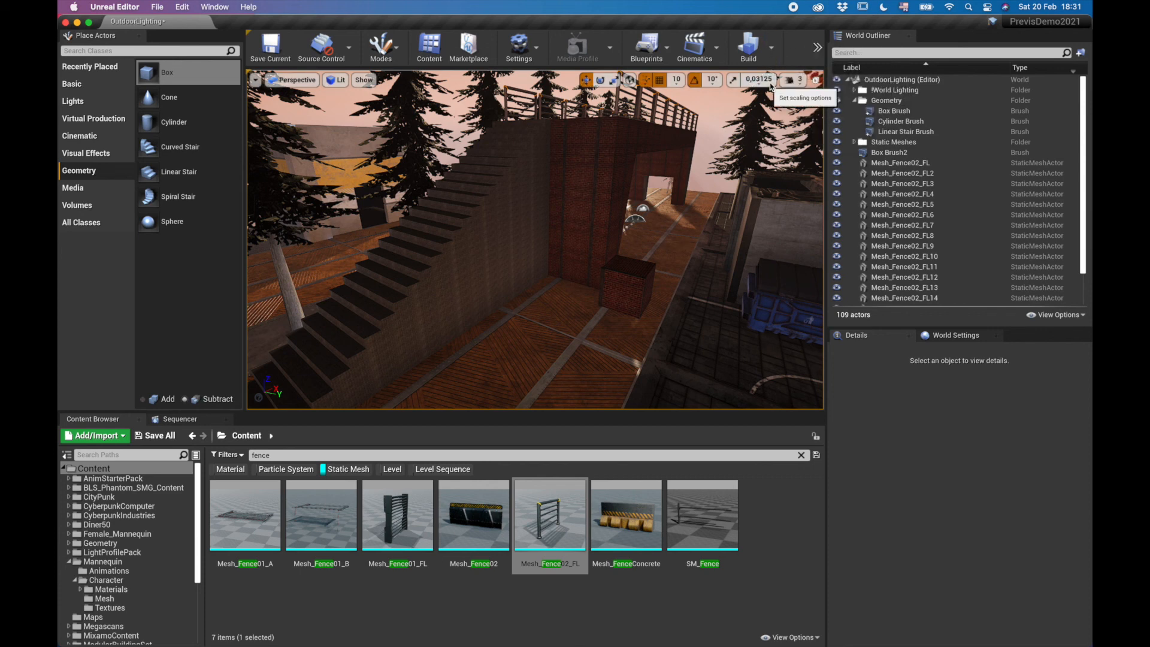